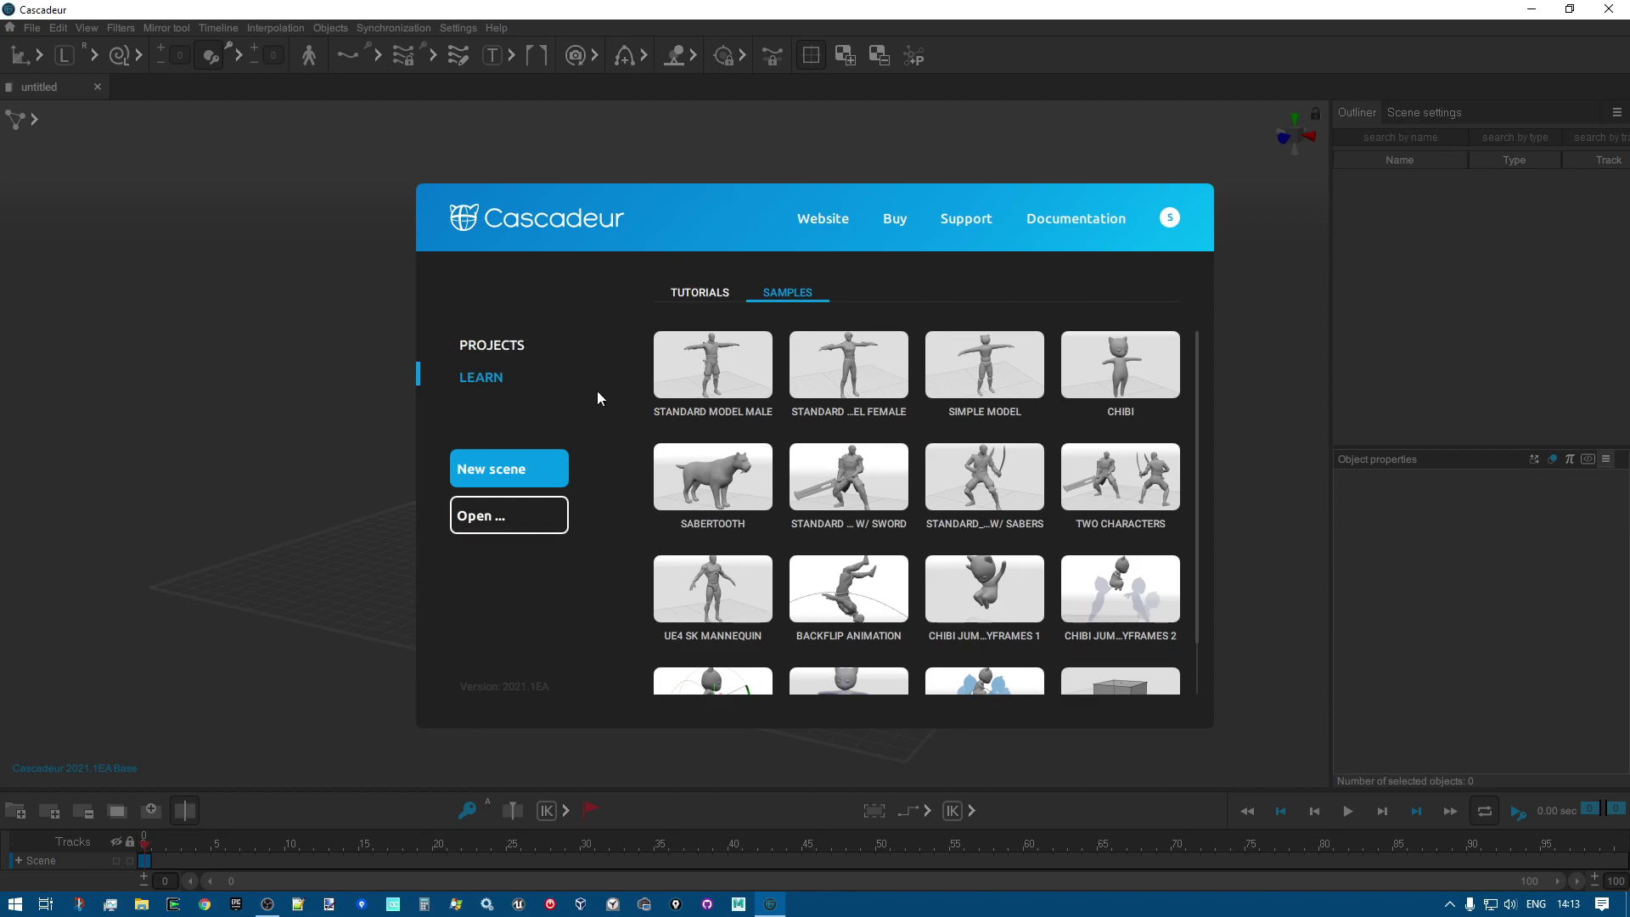
Browse the project and learning sections and open the UE4 SK Mannequin sample scene.
click(469, 348)
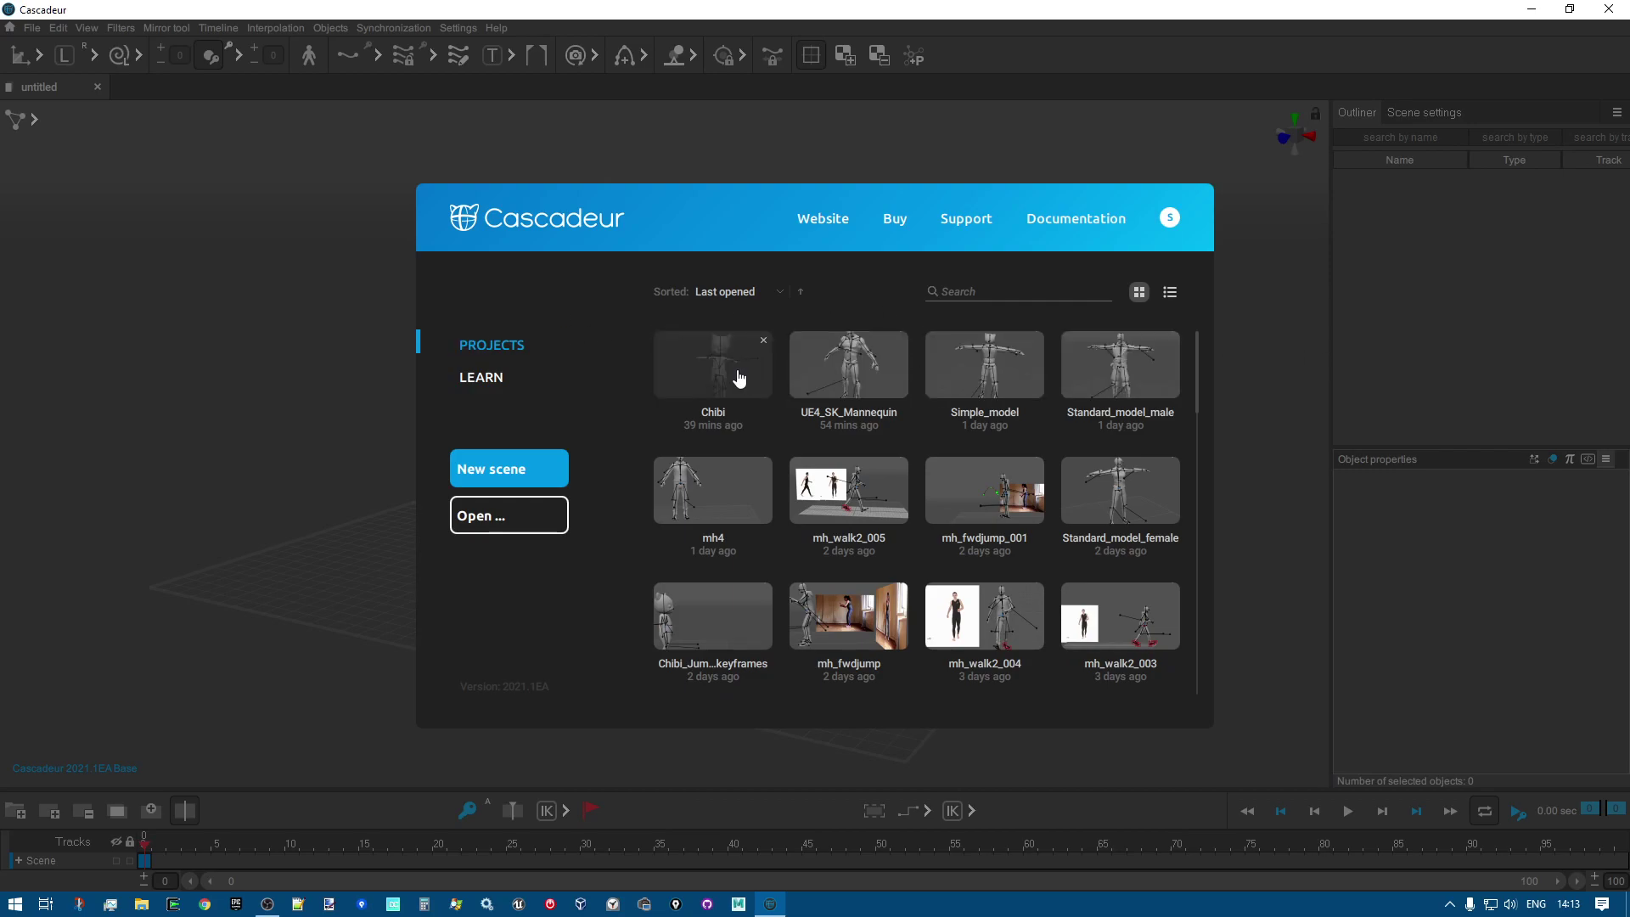
click(480, 379)
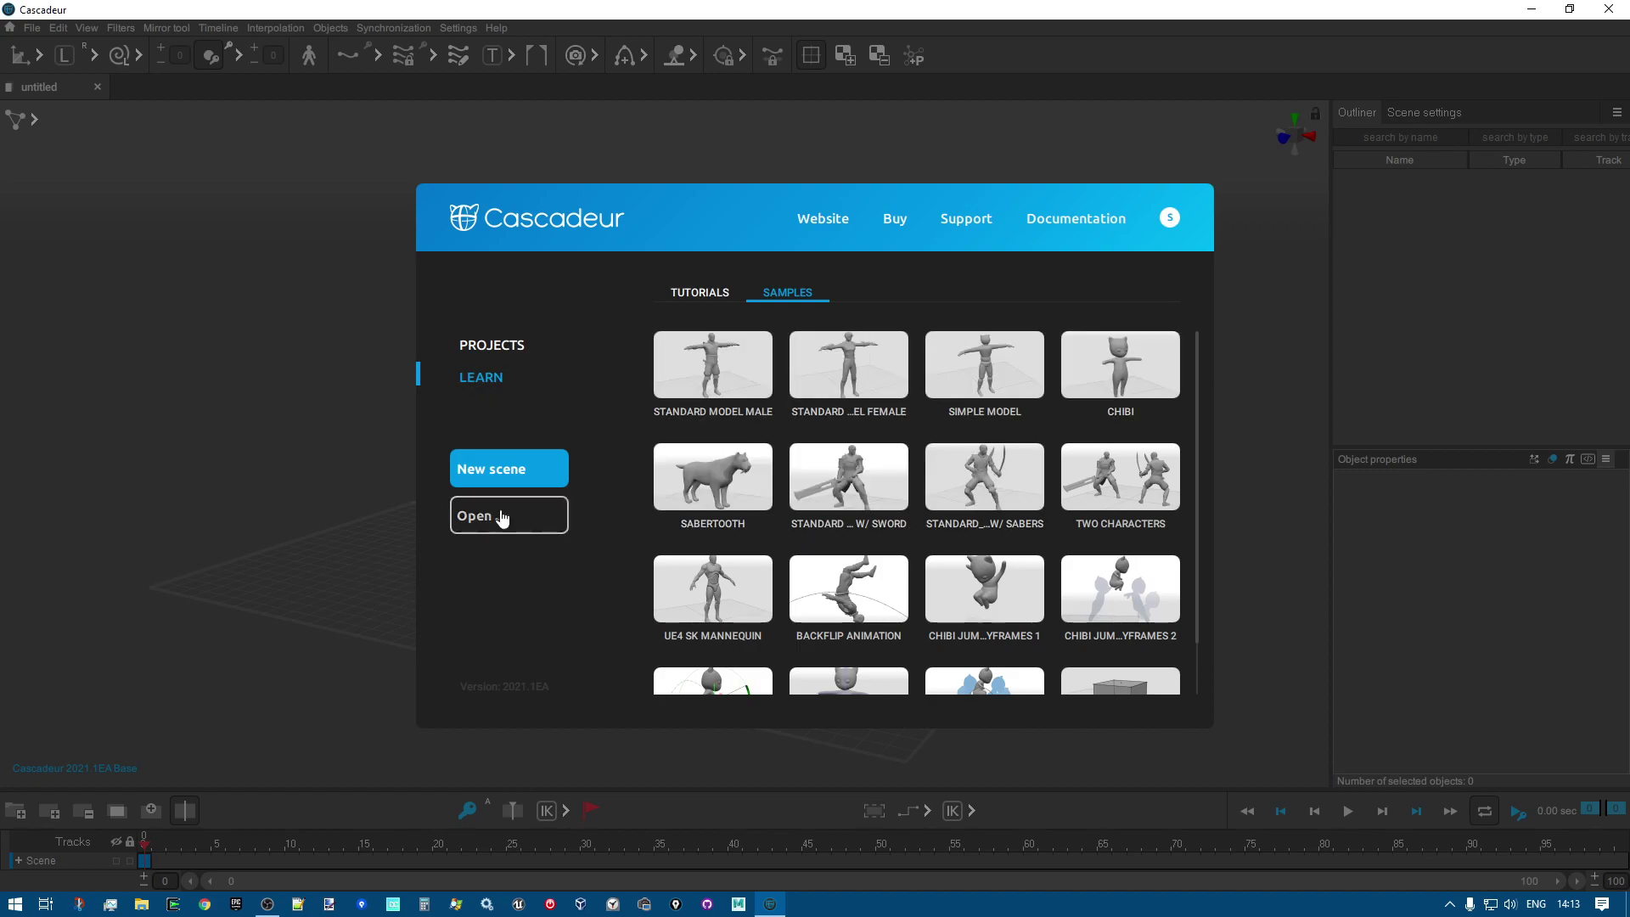
scroll(1176, 477, down, 1)
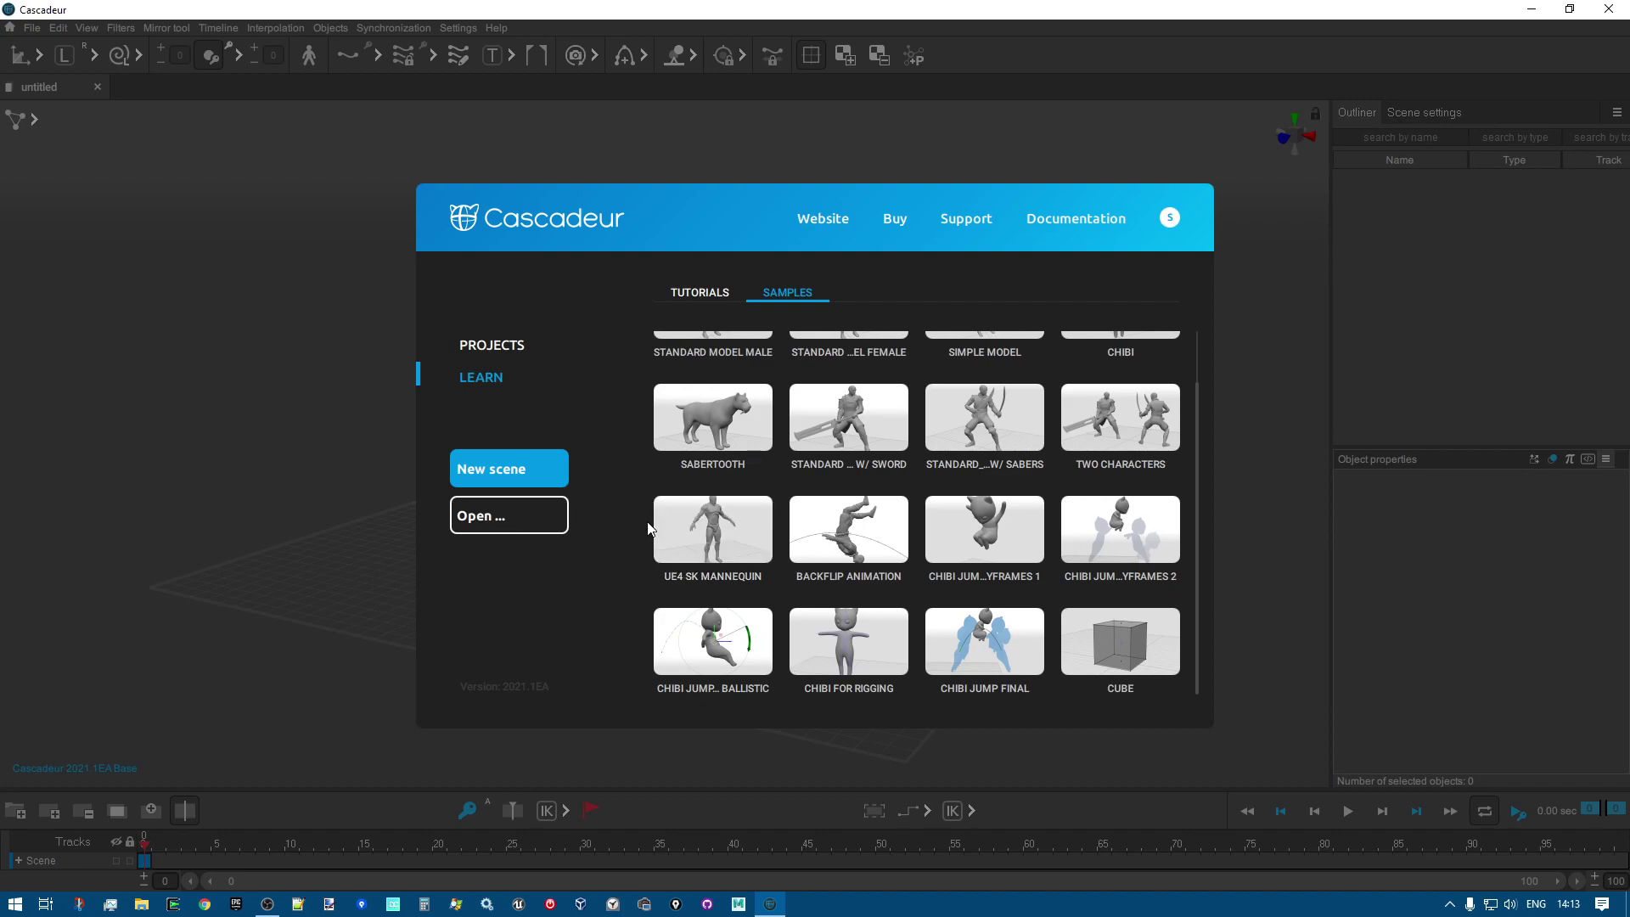
click(719, 536)
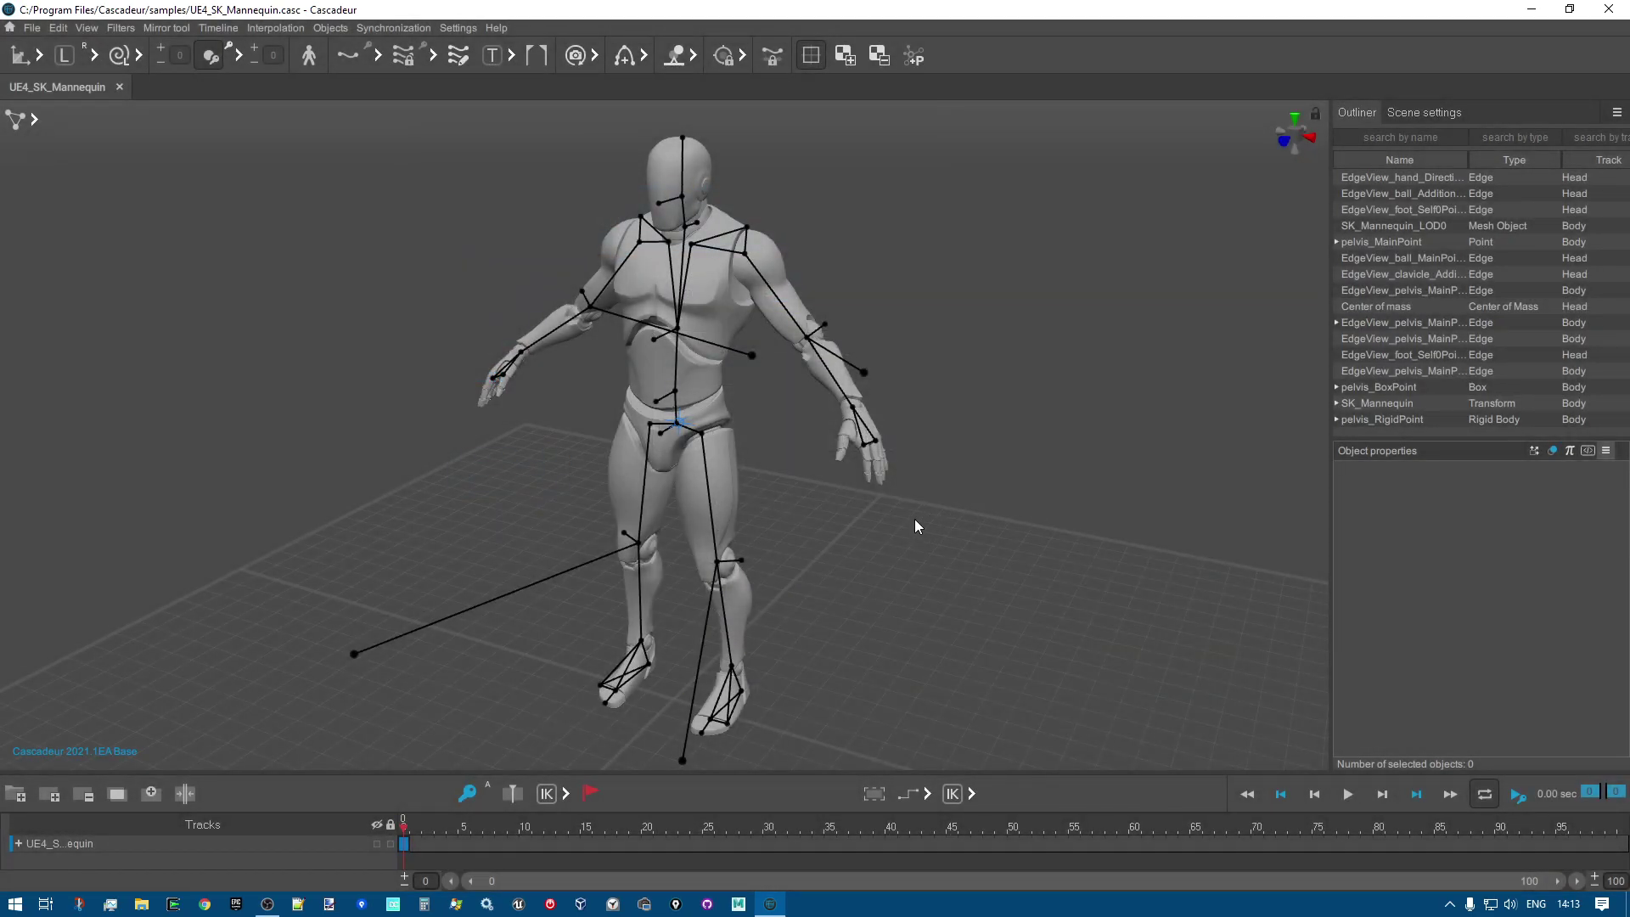
Examine the mannequin and its rig points from several angles and zoom distances.
right_drag(855, 492, 898, 507)
scroll(898, 507, down, 3)
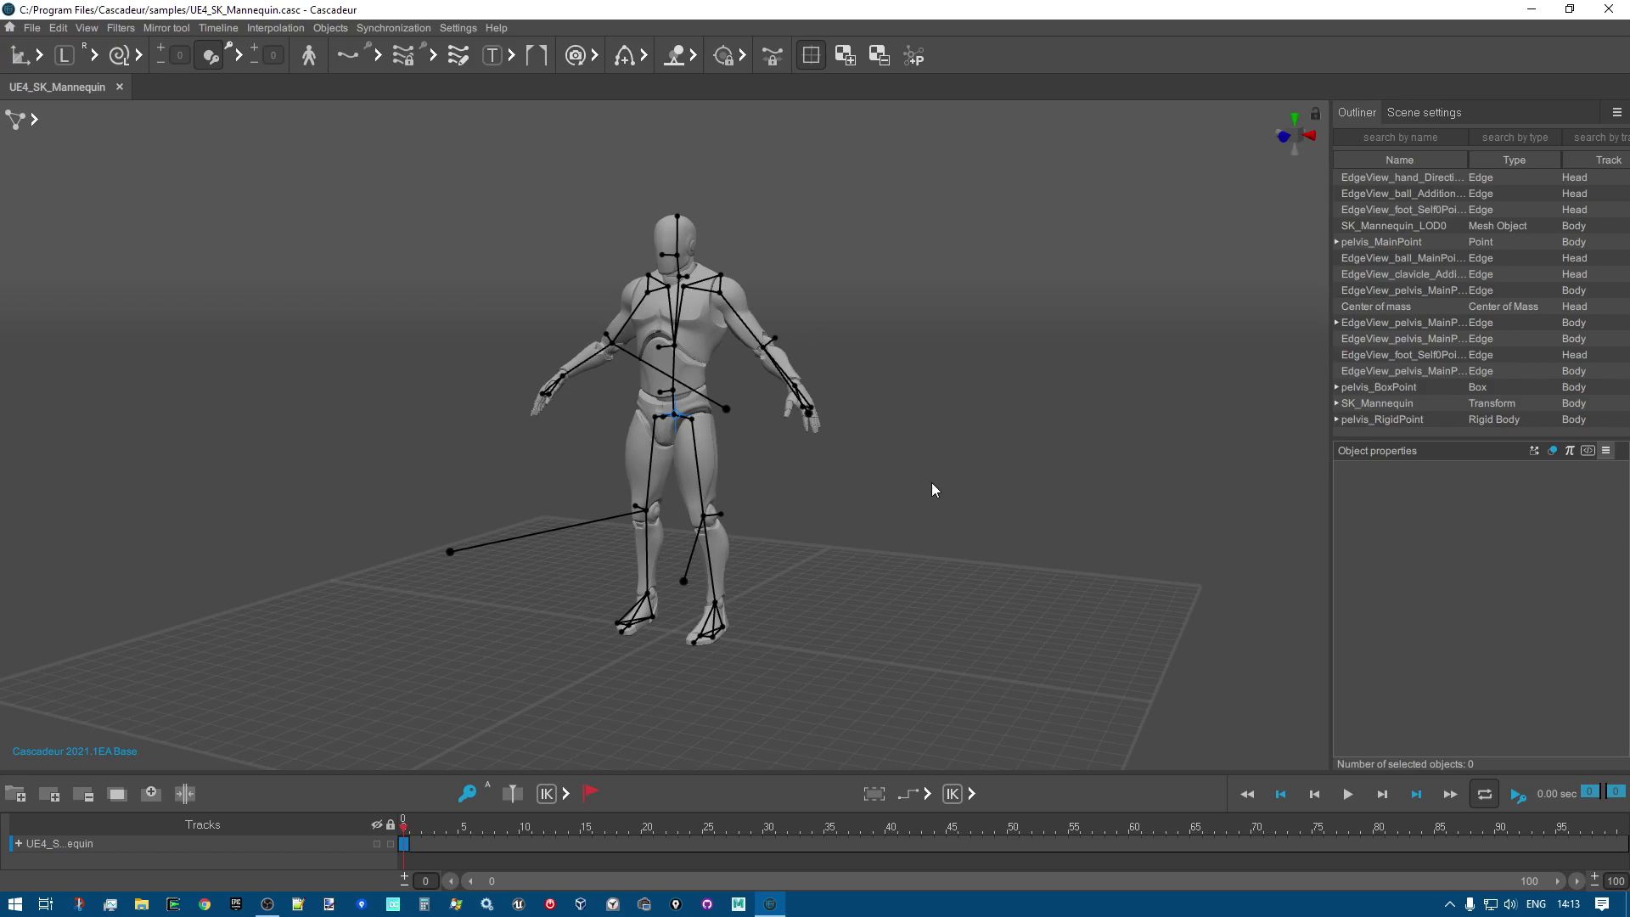
scroll(949, 454, up, 3)
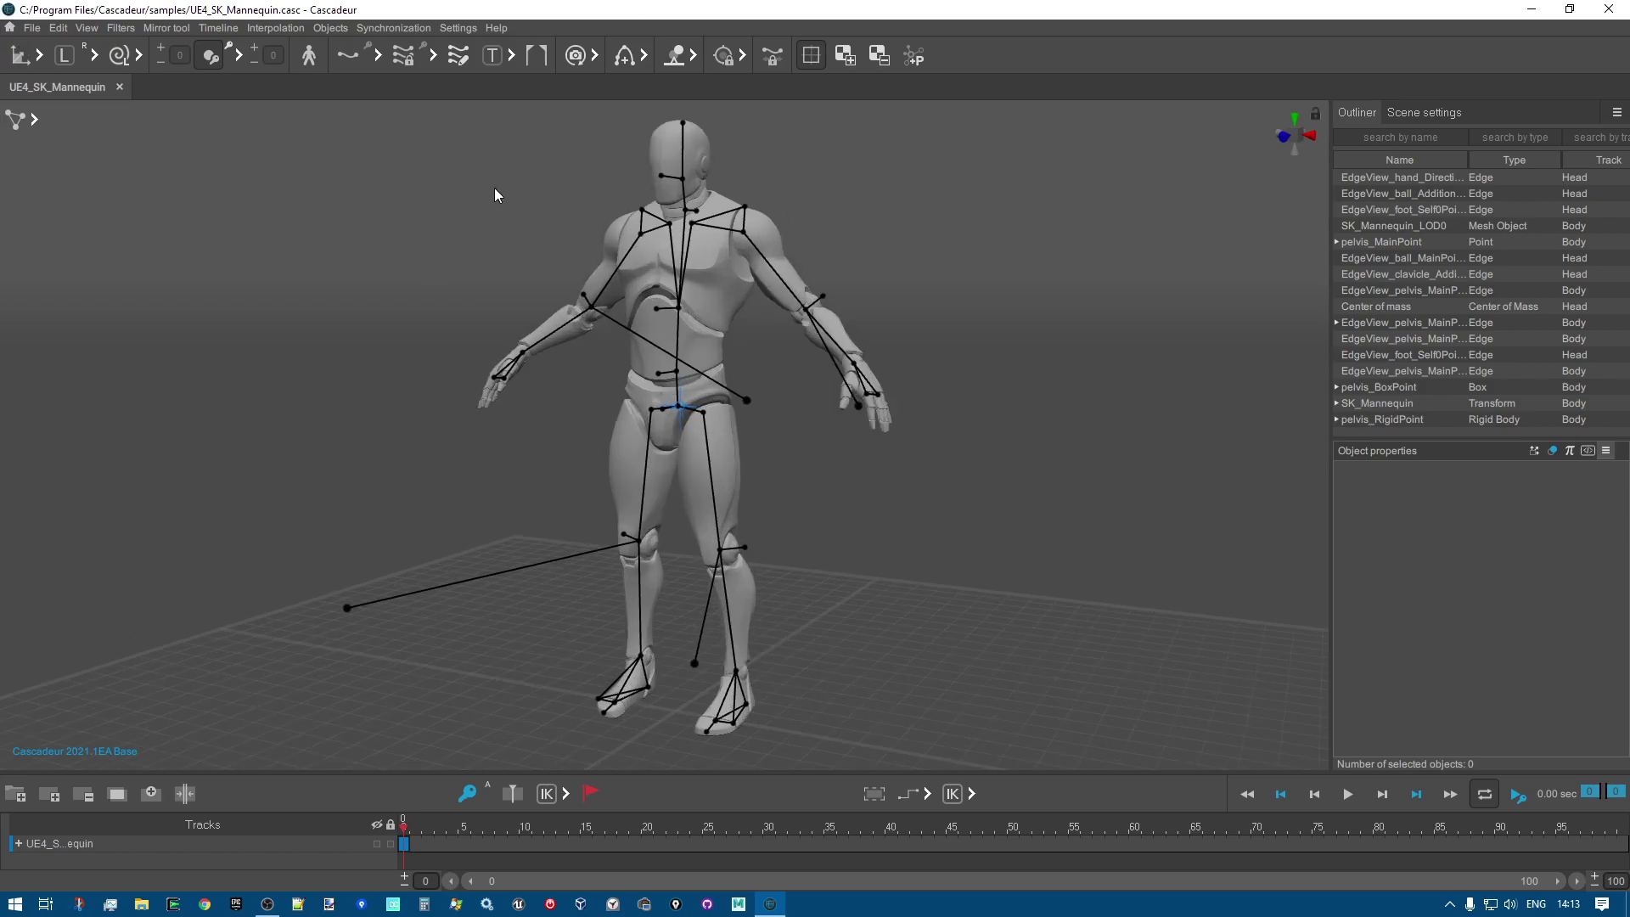
right_drag(1098, 376, 1117, 406)
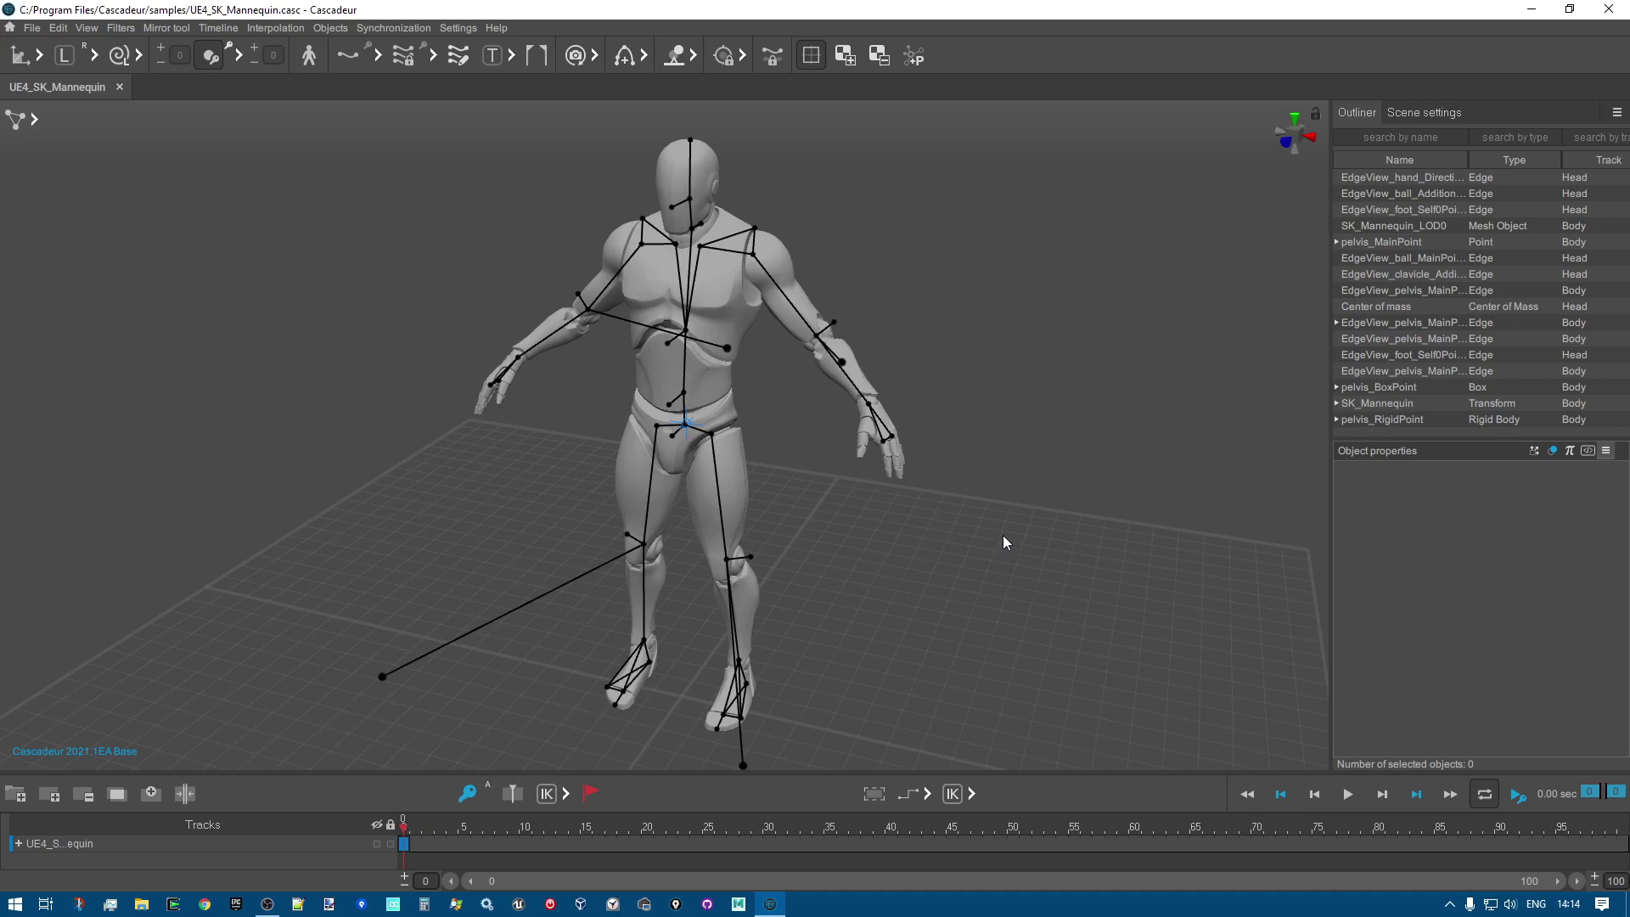
mouse_move(995, 528)
right_down()
mouse_move(874, 526)
mouse_move(1095, 521)
mouse_move(1088, 499)
mouse_move(993, 519)
right_up()
right_drag(1079, 488, 1036, 489)
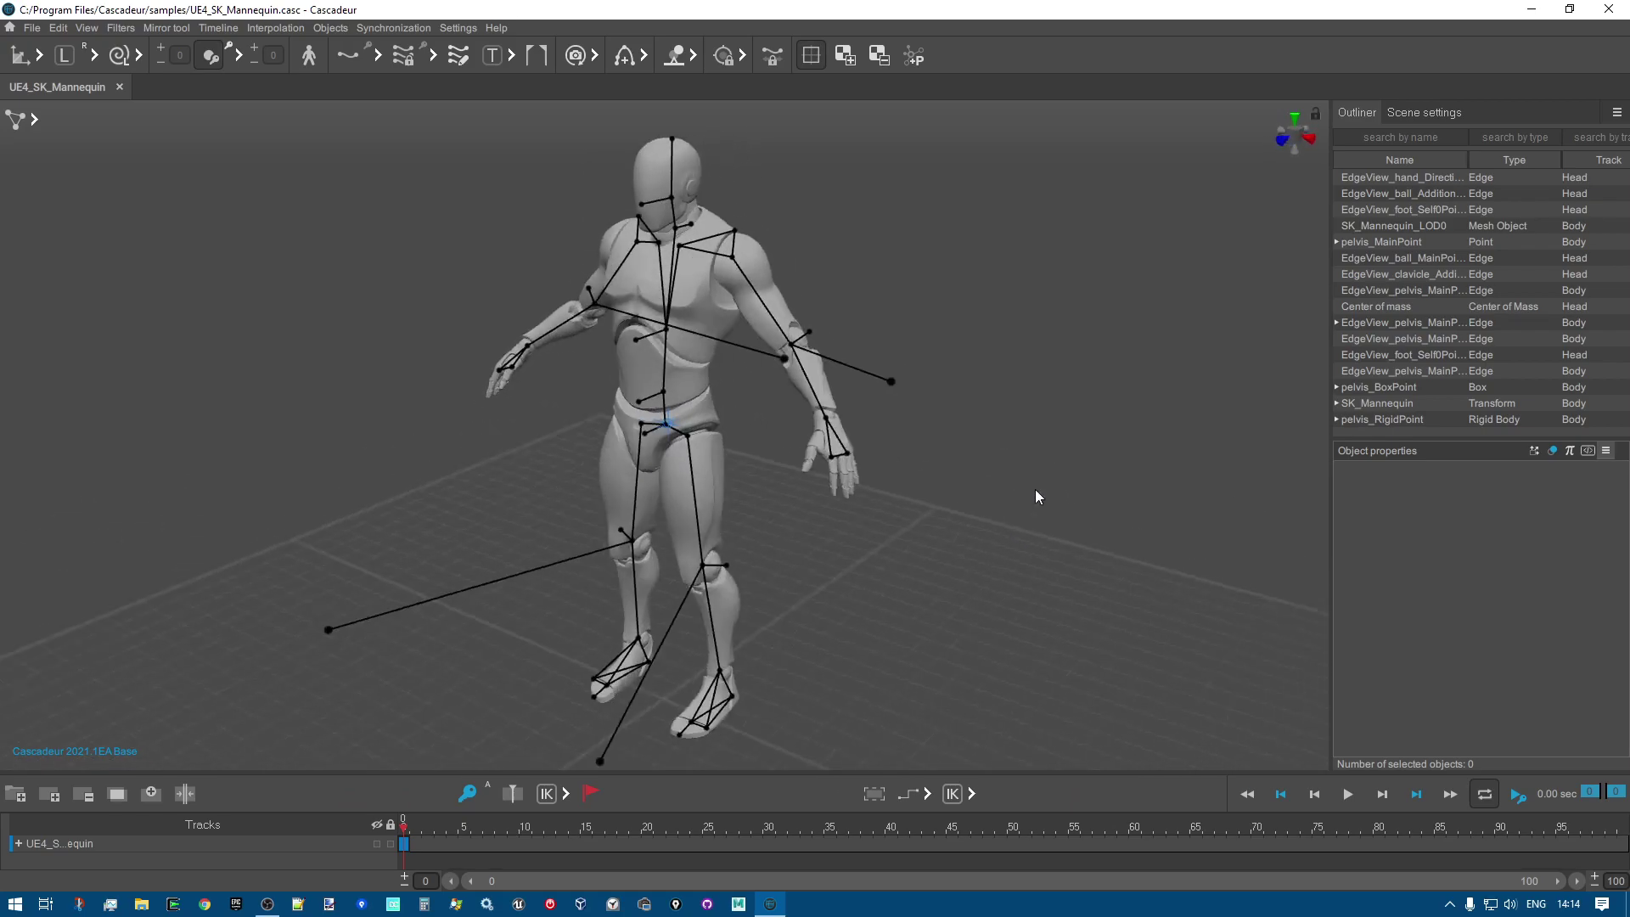
right_drag(1135, 436, 917, 557)
right_drag(786, 493, 1053, 480)
scroll(1052, 480, up, 3)
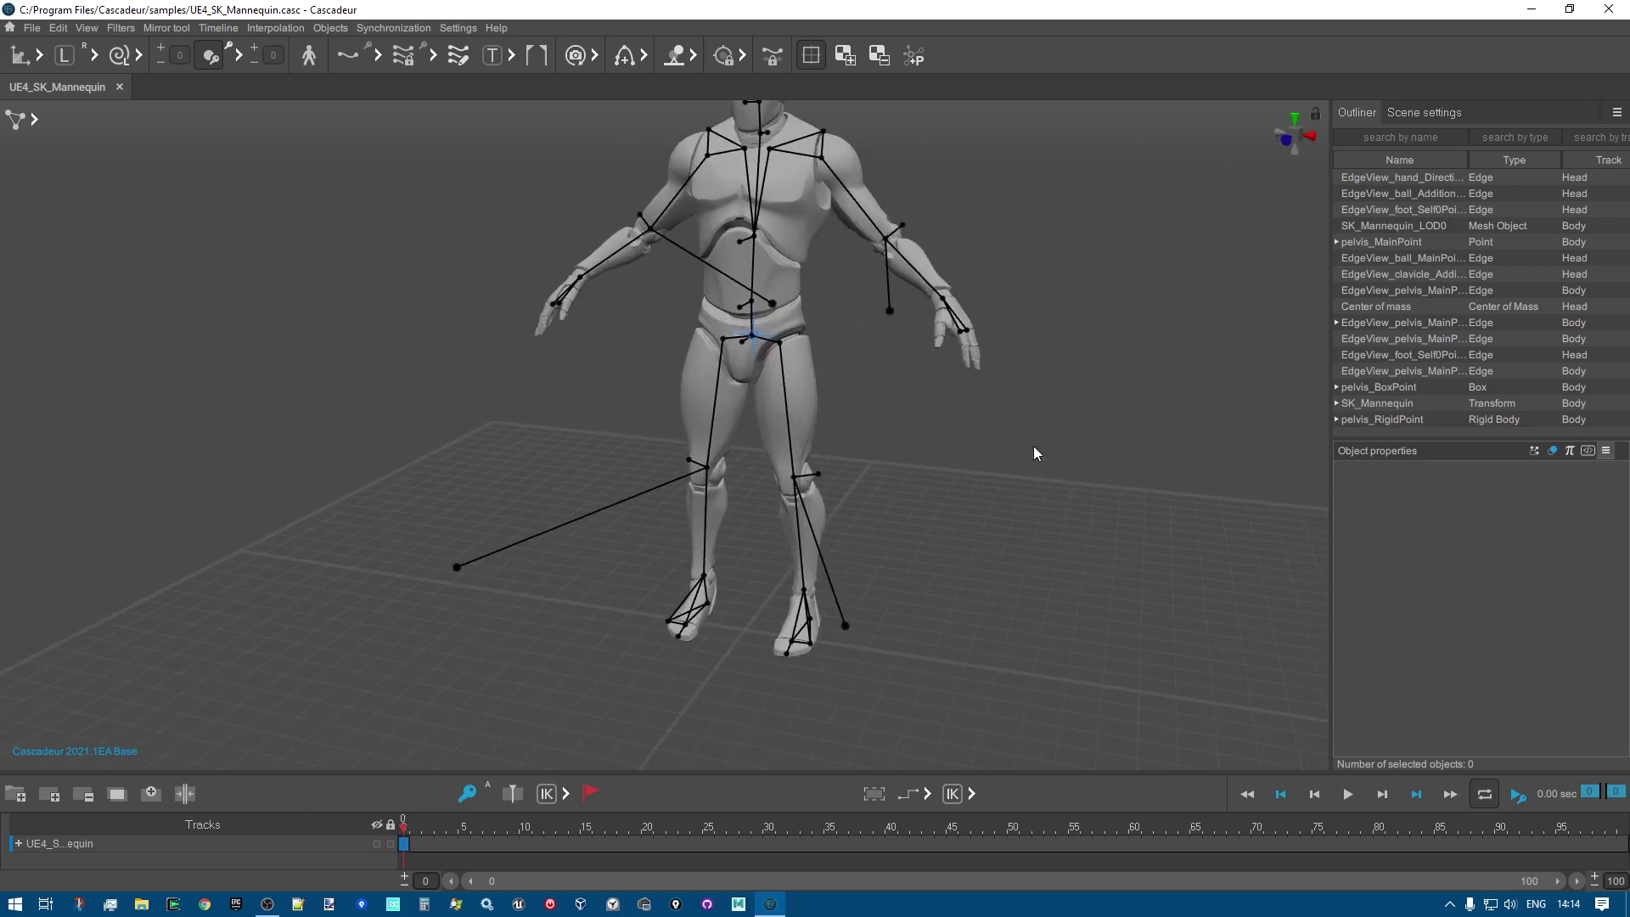
scroll(959, 565, down, 1)
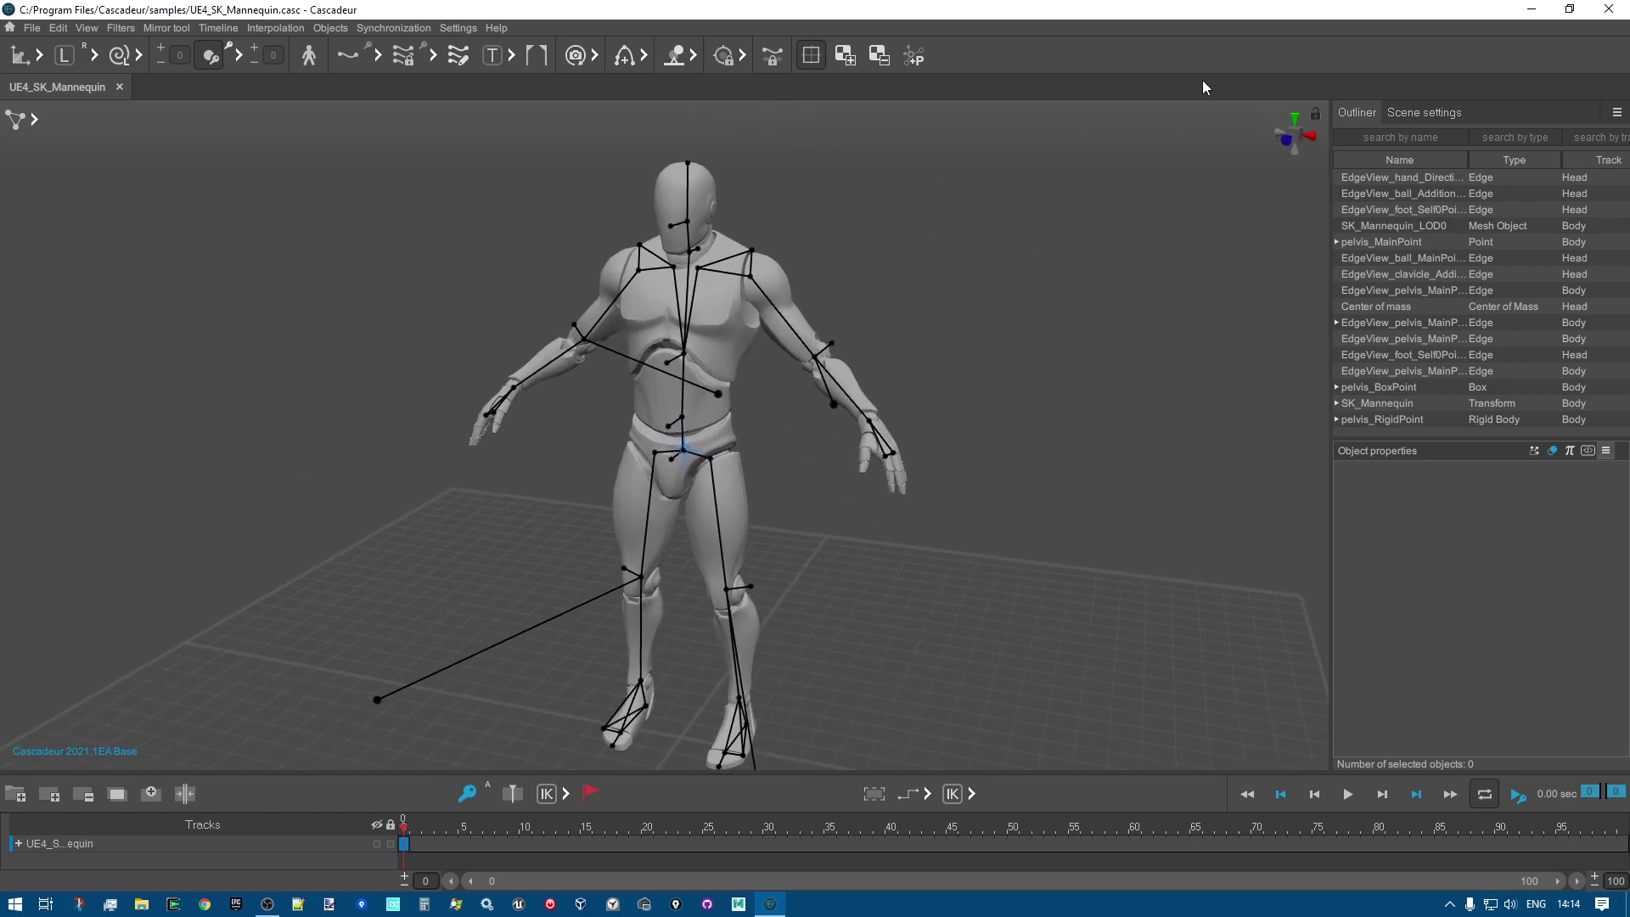
Inspect the mannequin using the orientation gizmo and from the top, side and front.
click(1296, 137)
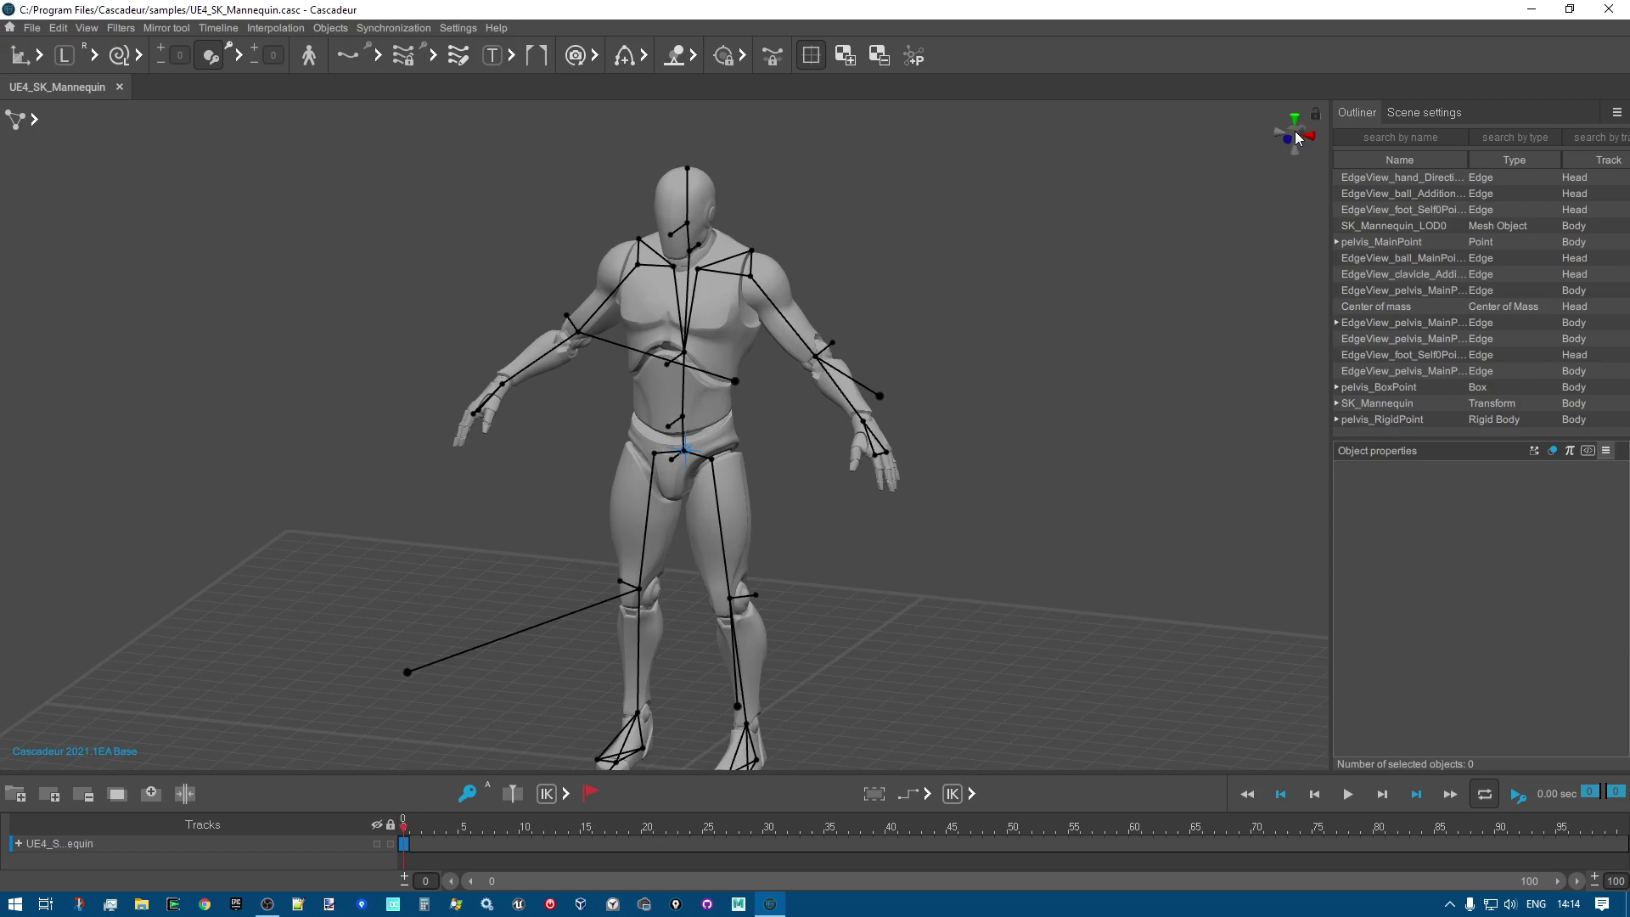
drag(1296, 138, 1300, 138)
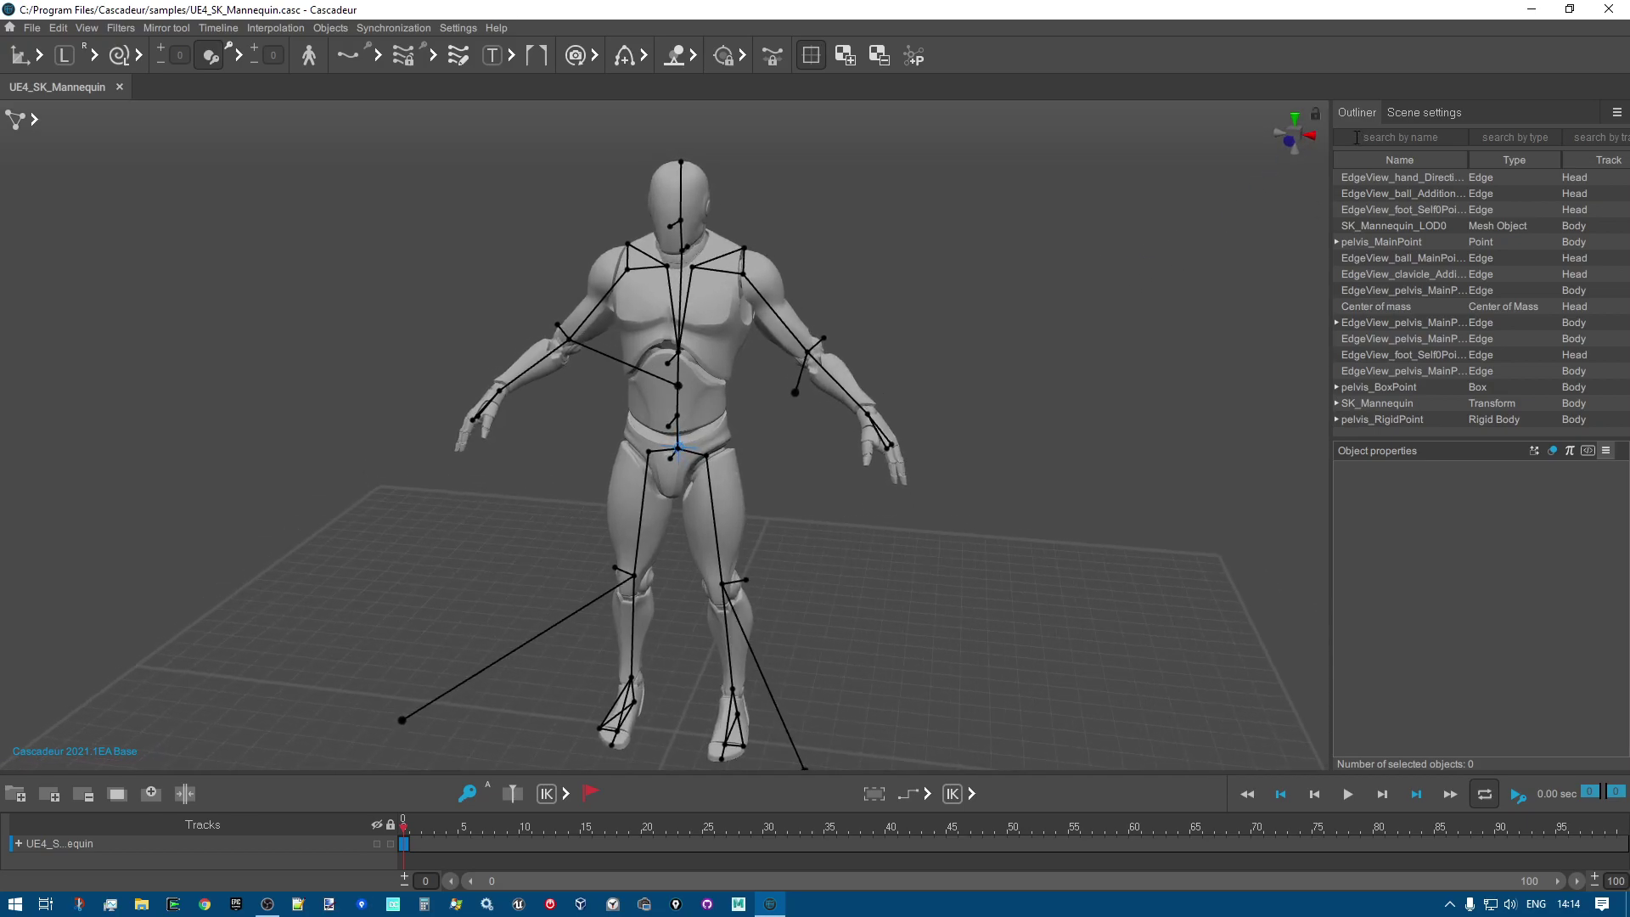
scroll(1078, 282, down, 2)
scroll(1027, 292, up, 2)
right_drag(1001, 329, 959, 603)
right_drag(892, 481, 985, 422)
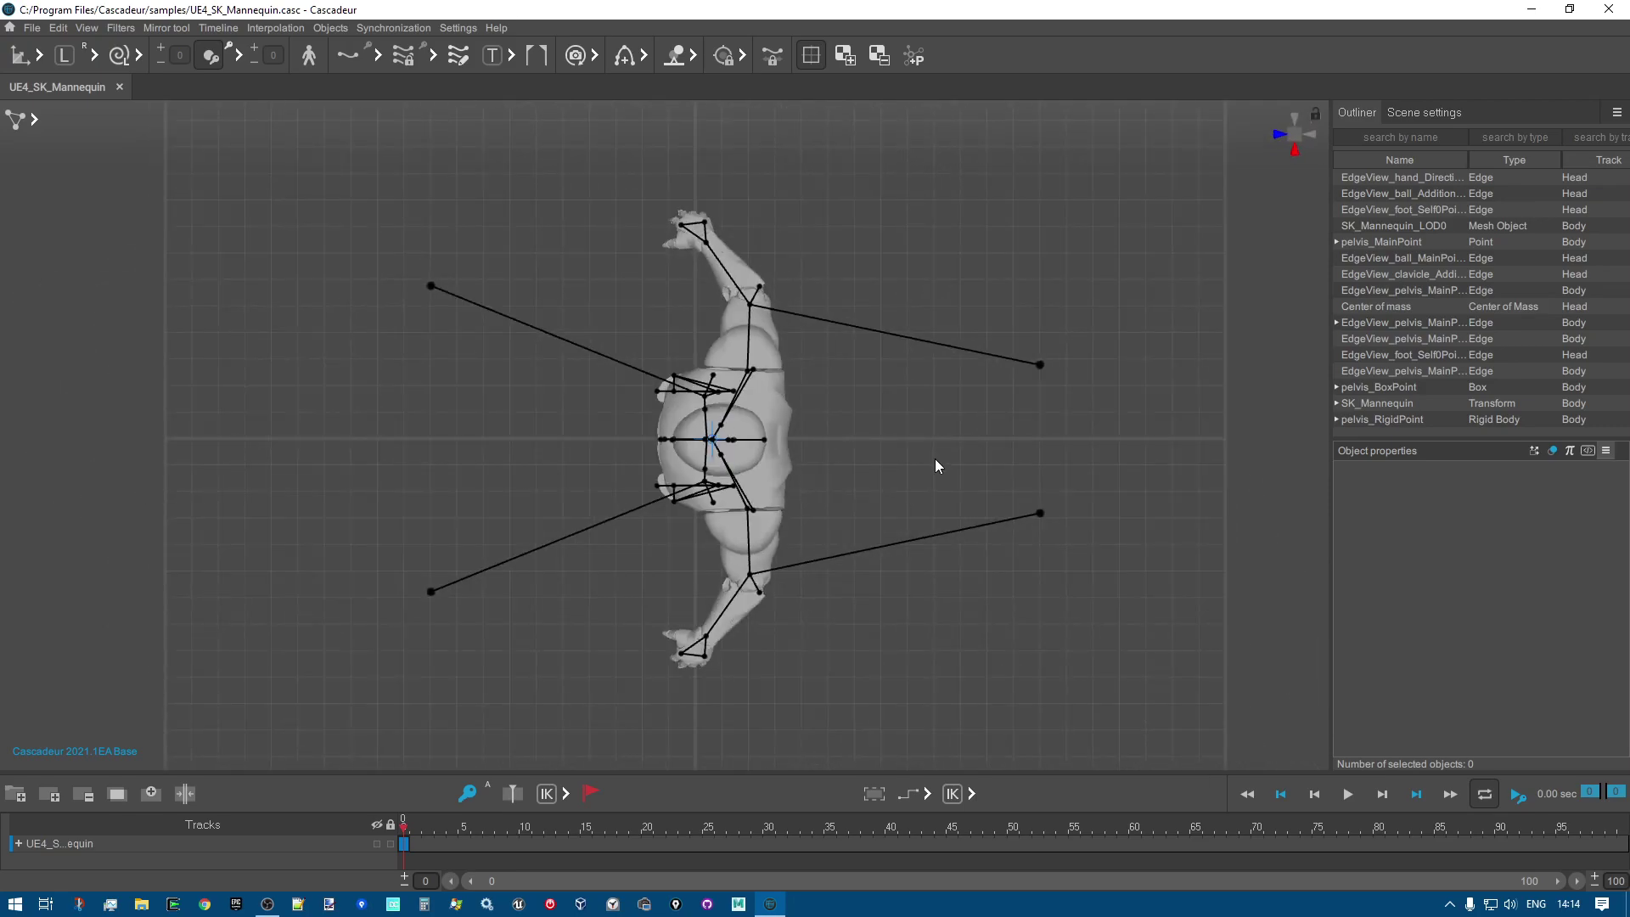
right_drag(906, 440, 672, 499)
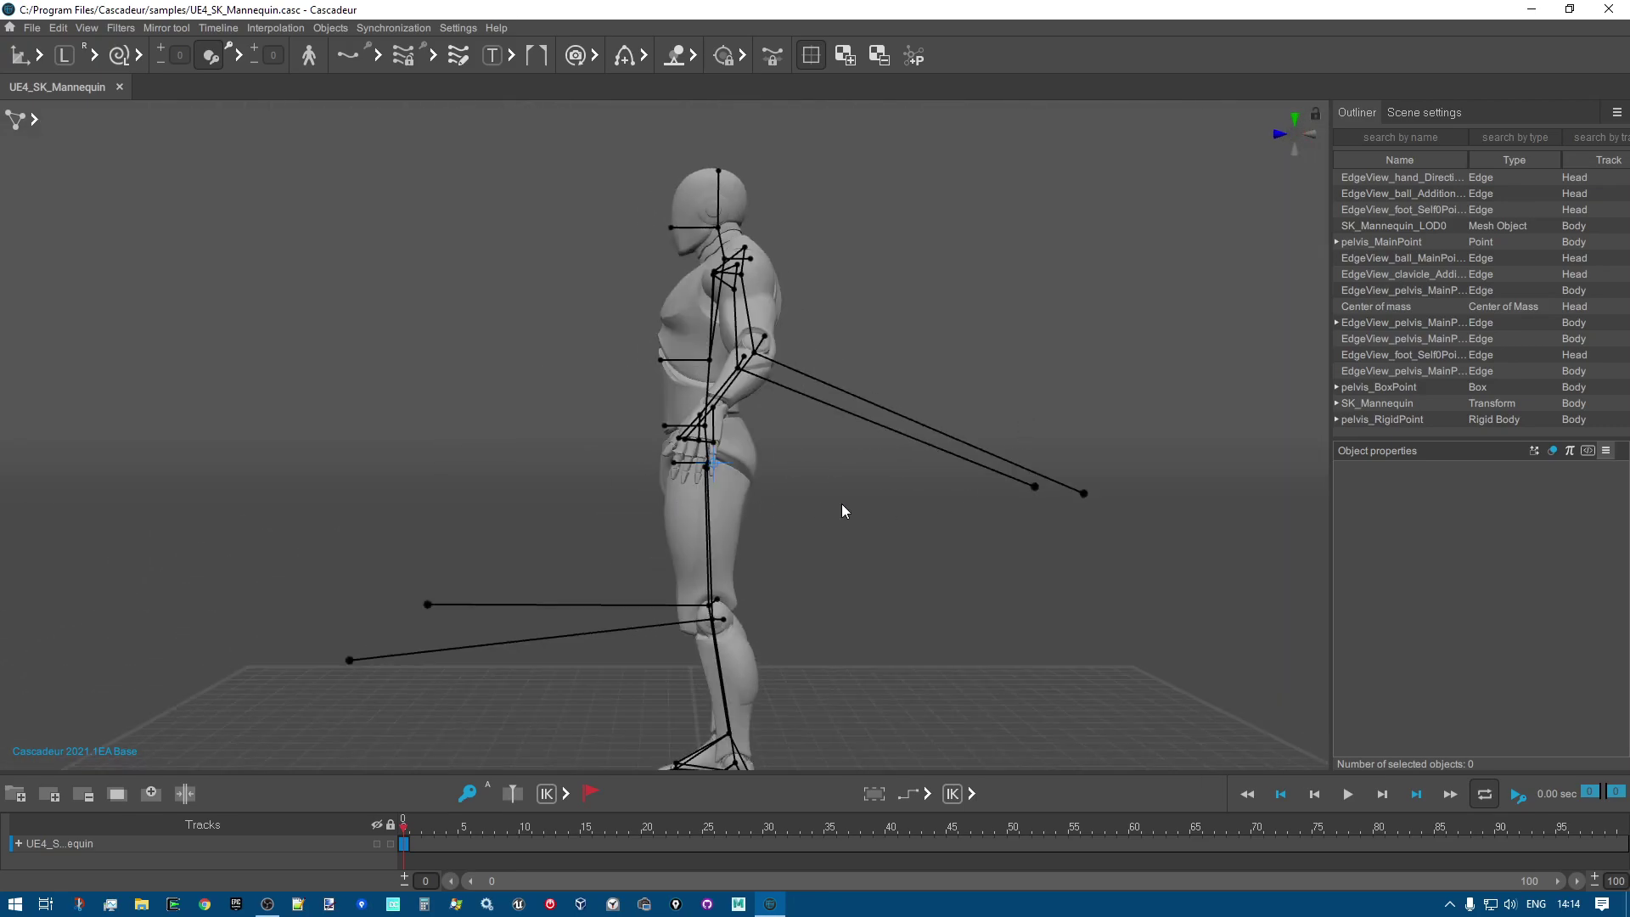
right_drag(818, 504, 869, 527)
right_drag(944, 746, 879, 363)
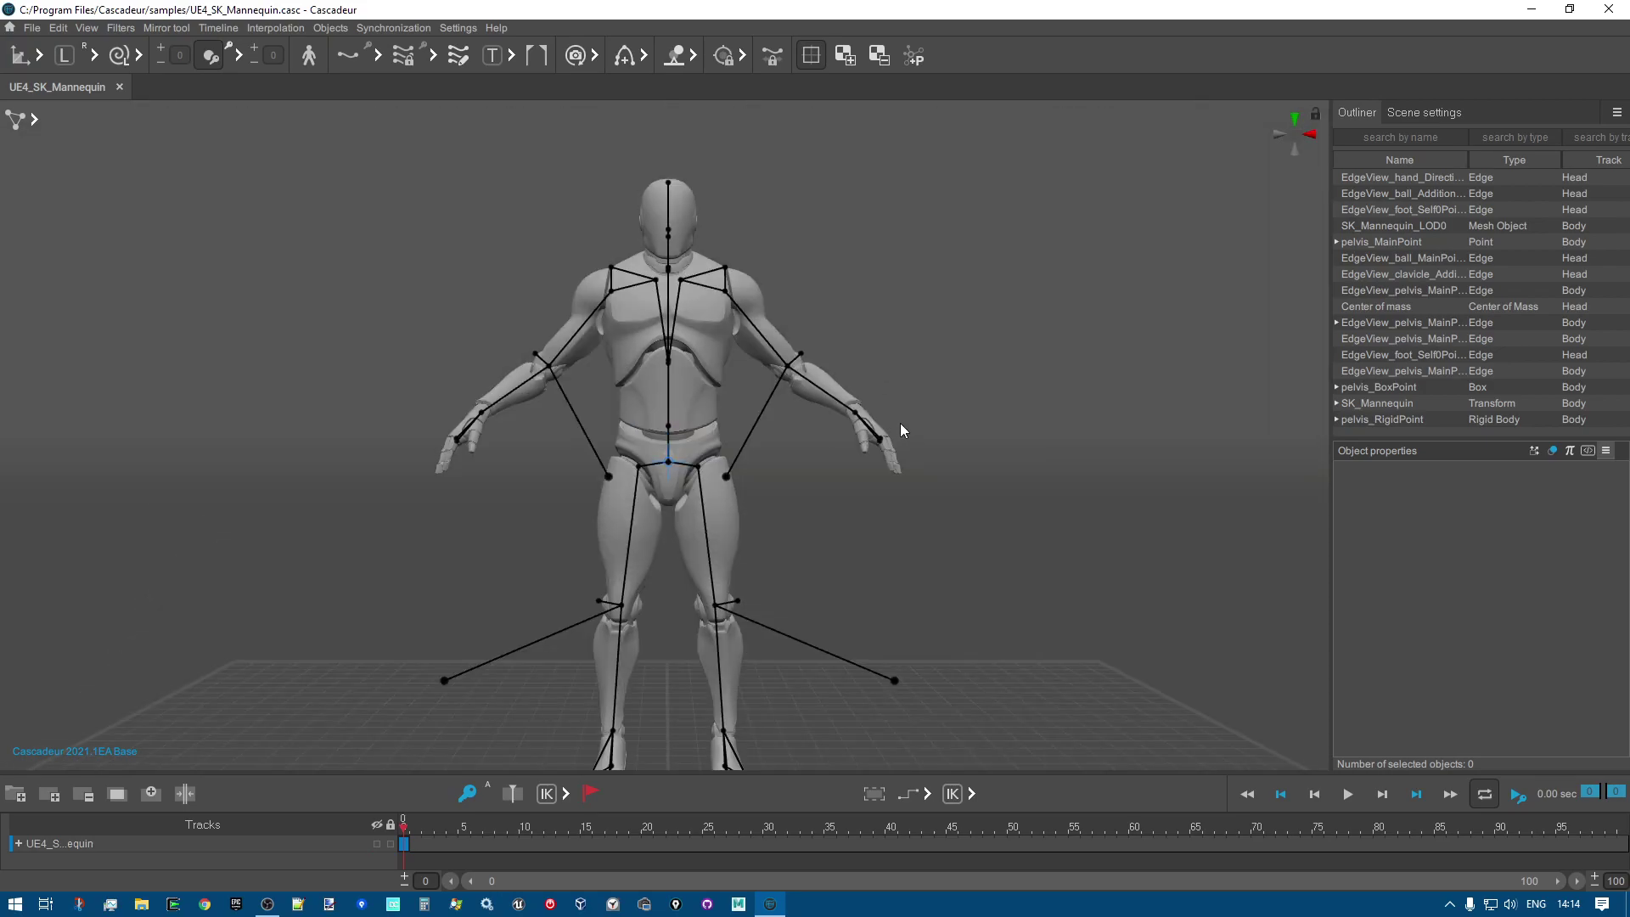
Compare the two-pane and single viewport layouts, finishing with the front view in a single viewport.
key(space)
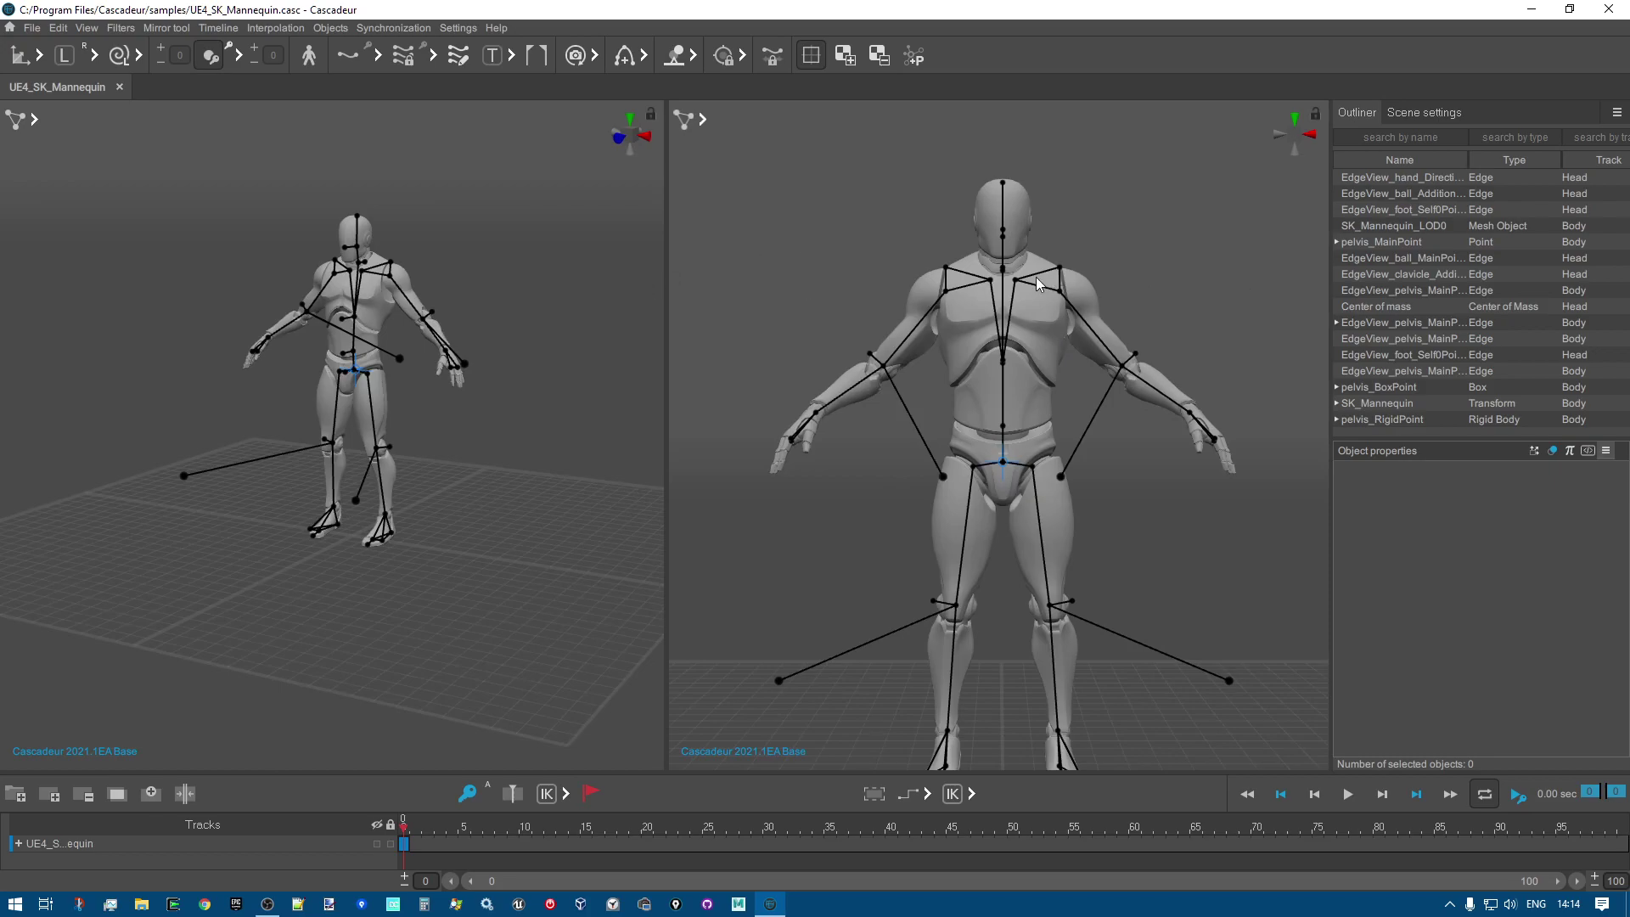
key(space)
key(space)
key(space)
scroll(970, 301, down, 3)
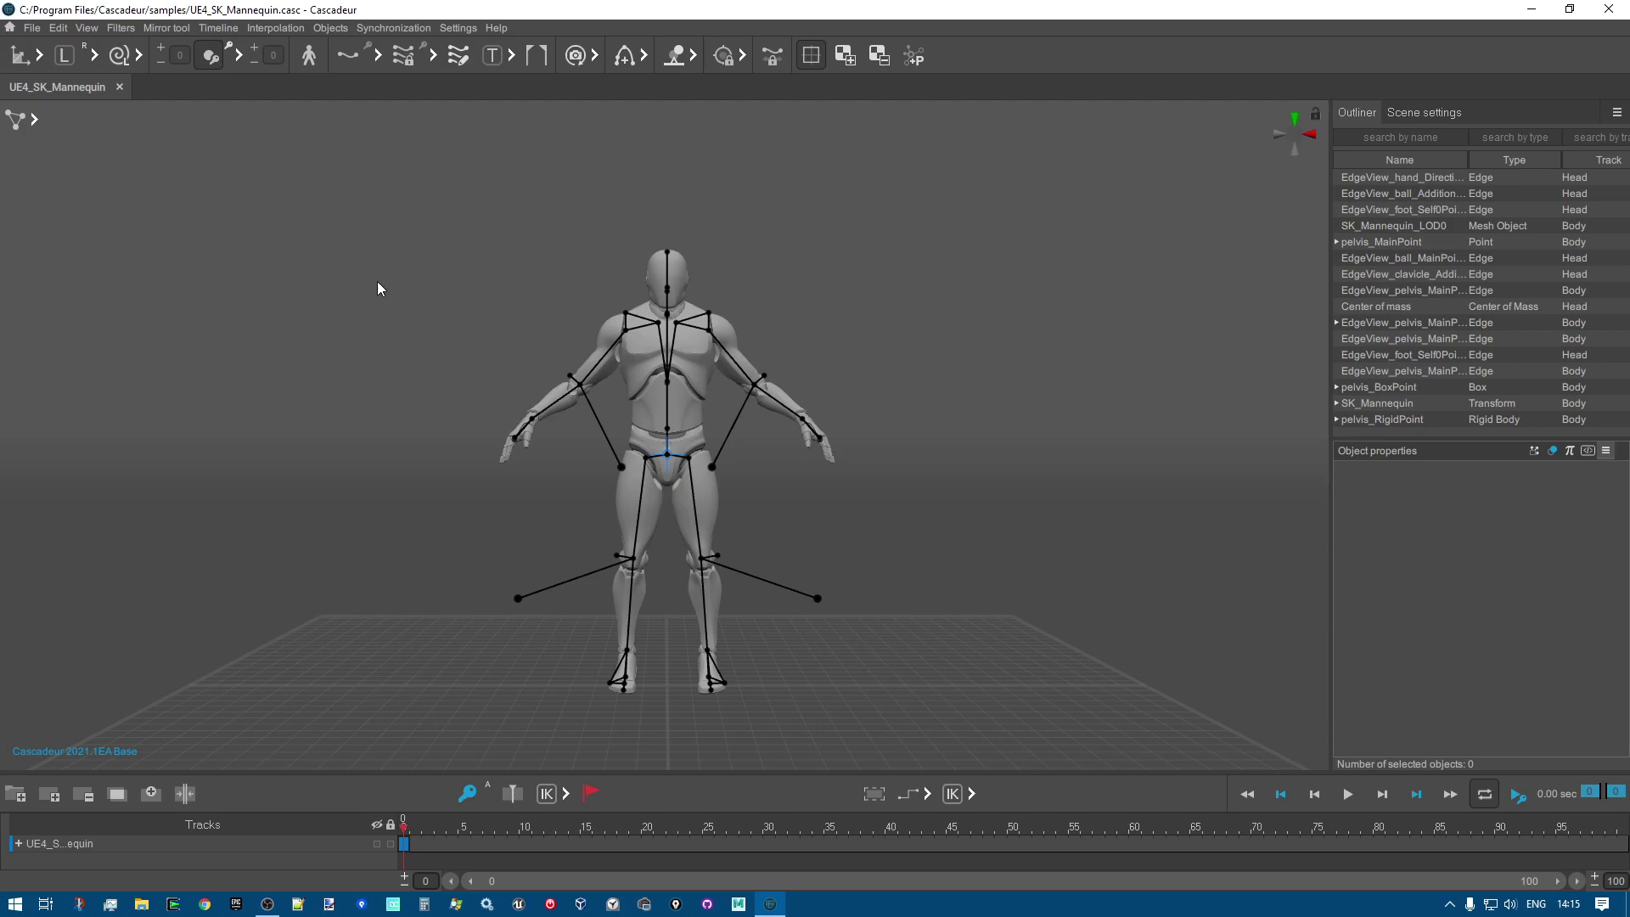
Select the points of the mannequin's left foot and raise the foot with the Move manipulator.
drag(338, 147, 1087, 735)
right_drag(1011, 564, 944, 596)
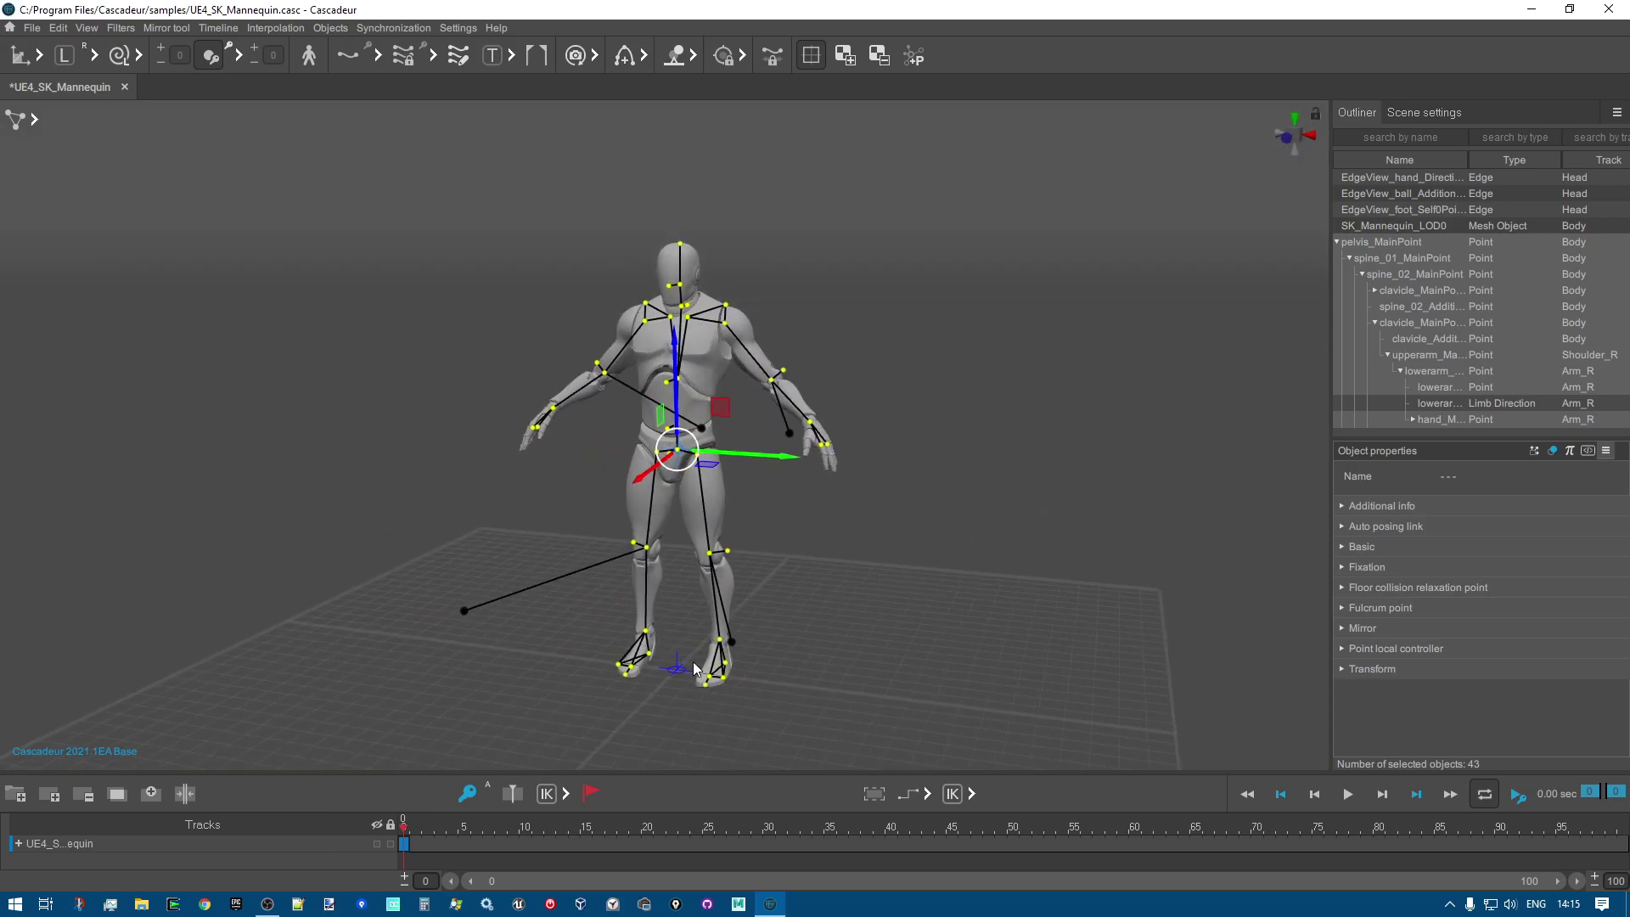
click(727, 640)
drag(708, 602, 702, 580)
mouse_move(985, 528)
right_down()
mouse_move(1087, 513)
mouse_move(967, 516)
right_up()
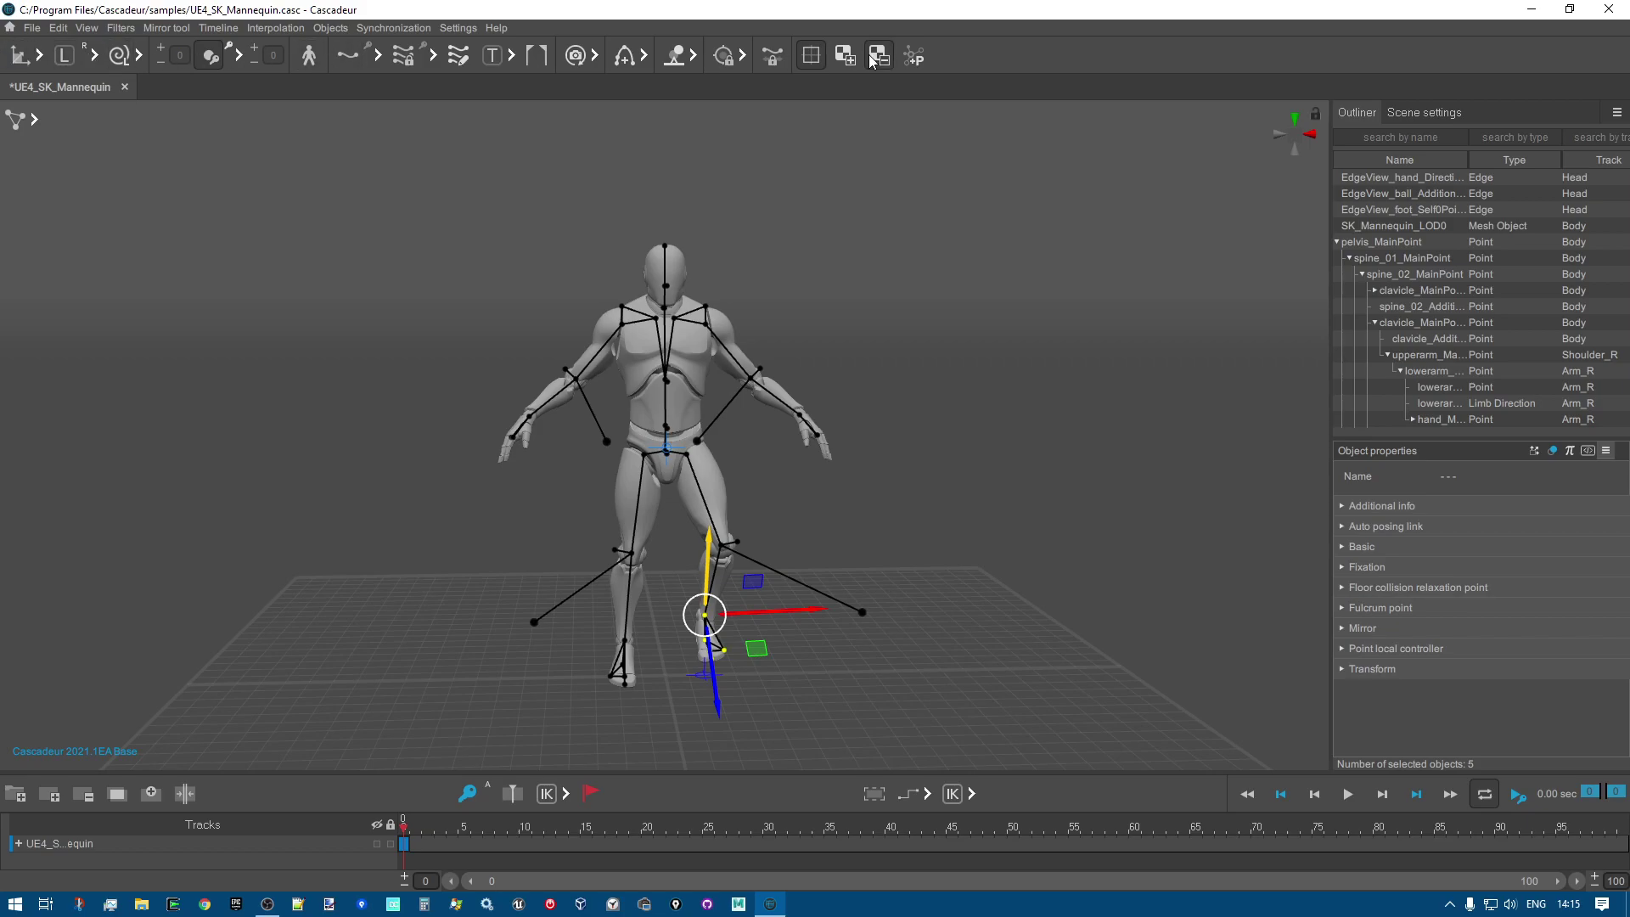
Review the available manipulator types, including Rotate, and hide the expanded list again.
click(41, 57)
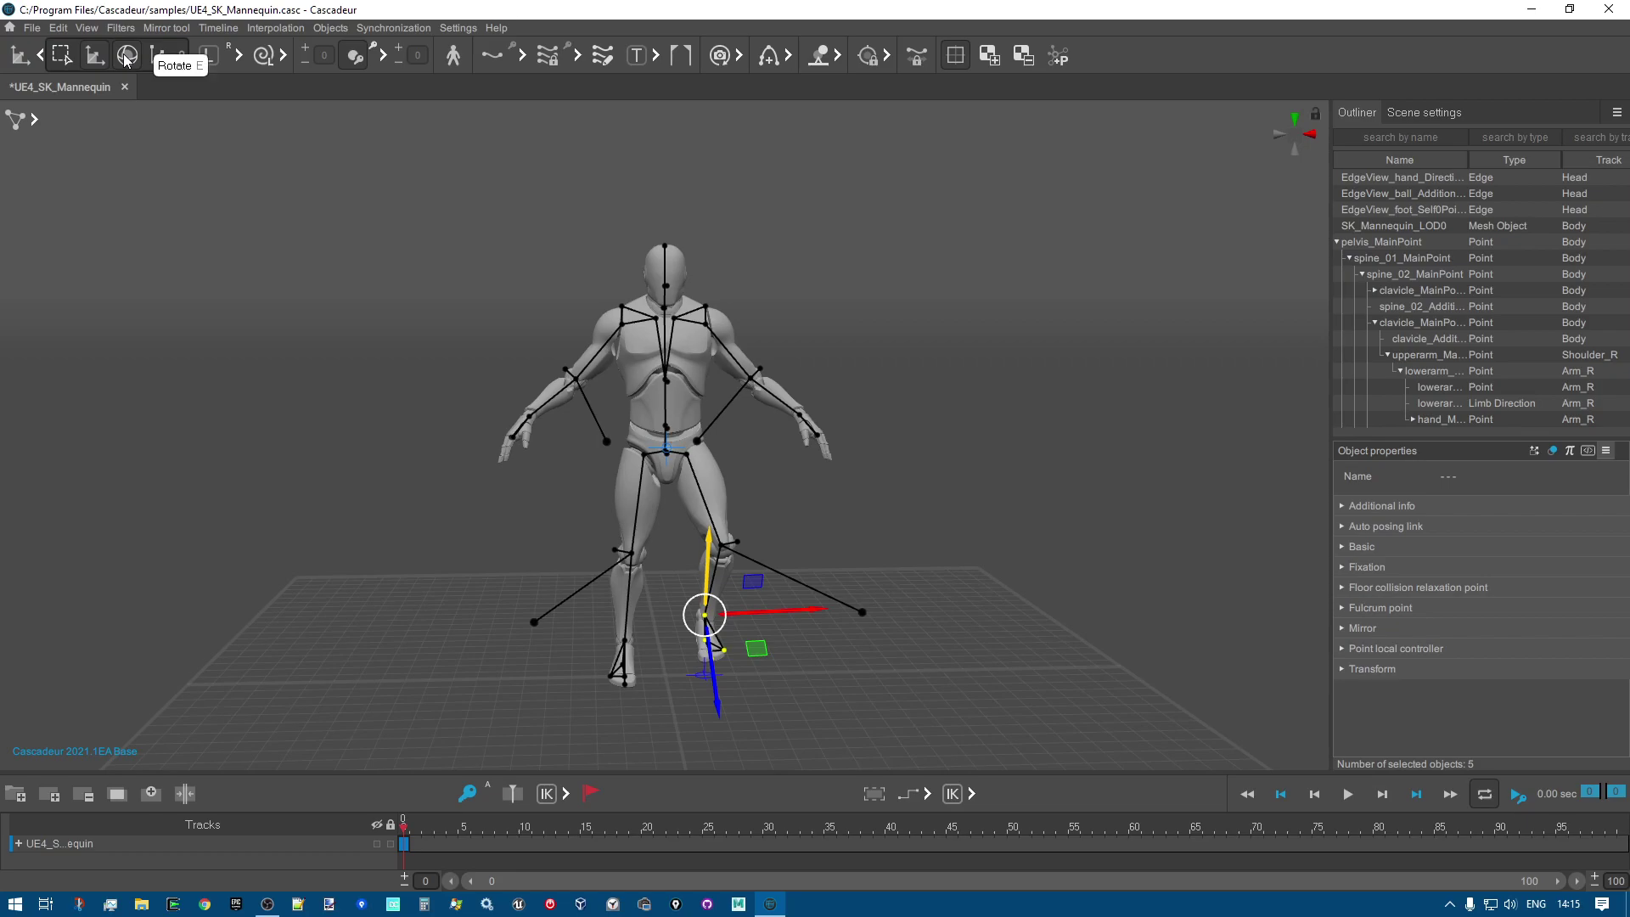
click(41, 55)
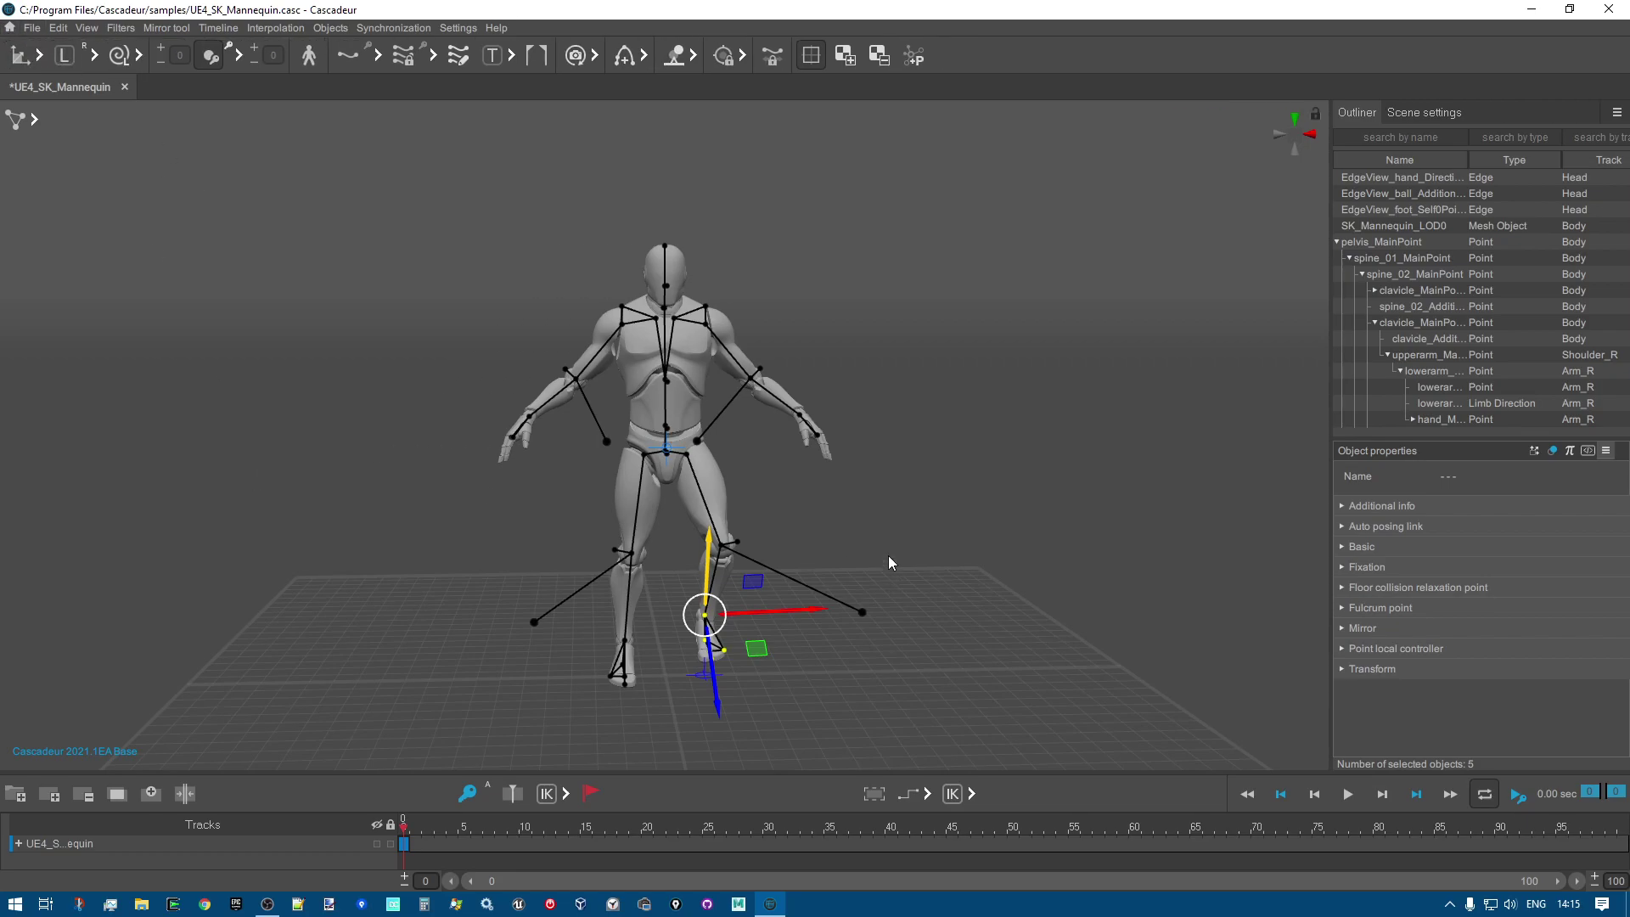
right_drag(891, 563, 934, 509)
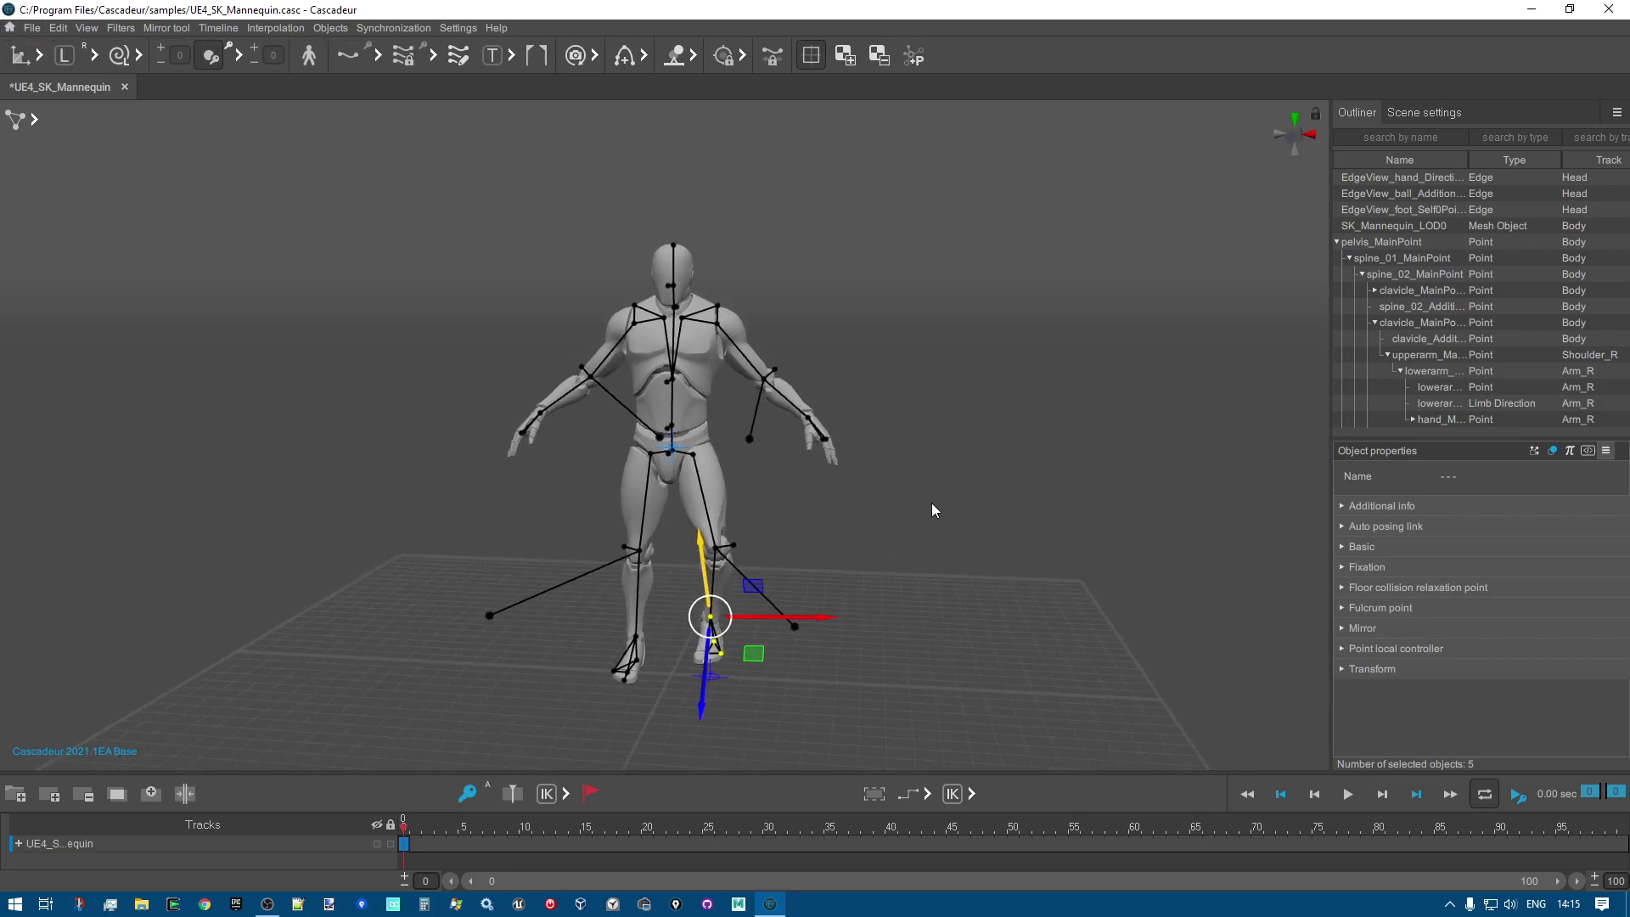
Toggle the manipulator axes between global and local, finishing on local, and raise the left foot further.
click(64, 56)
right_drag(1106, 420, 917, 450)
click(61, 61)
click(54, 65)
click(54, 65)
drag(682, 540, 632, 548)
right_drag(1129, 579, 1031, 574)
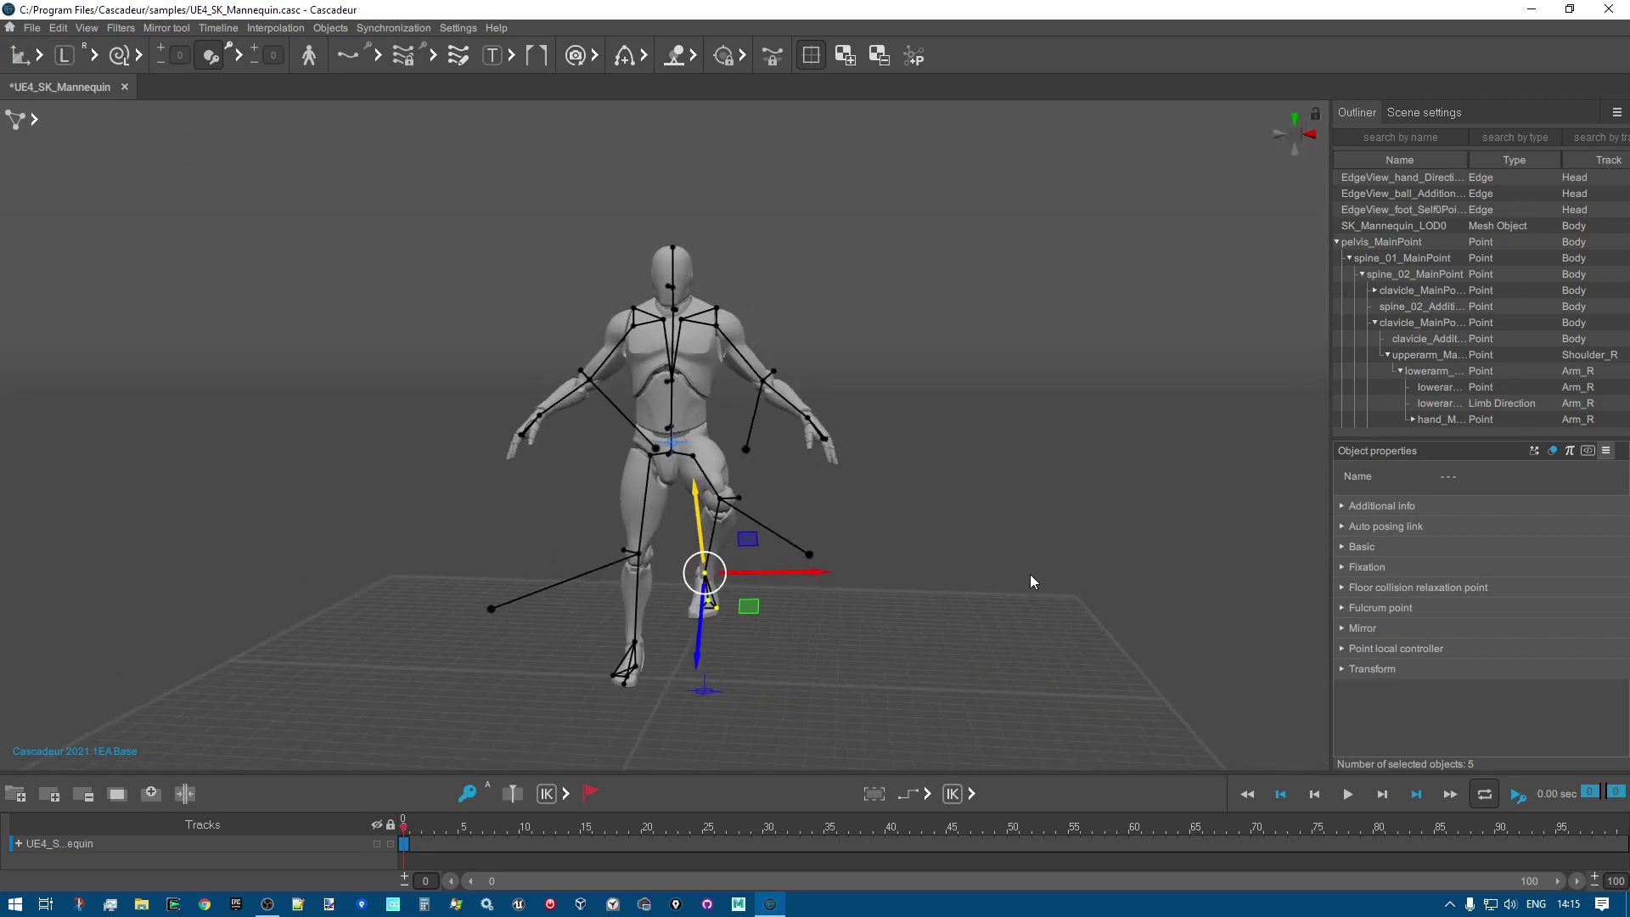
click(1017, 522)
Select only the left ankle point, foot_MainPoint_l, and try to turn it with the Rotate manipulator.
right_drag(950, 516, 754, 523)
scroll(754, 523, up, 3)
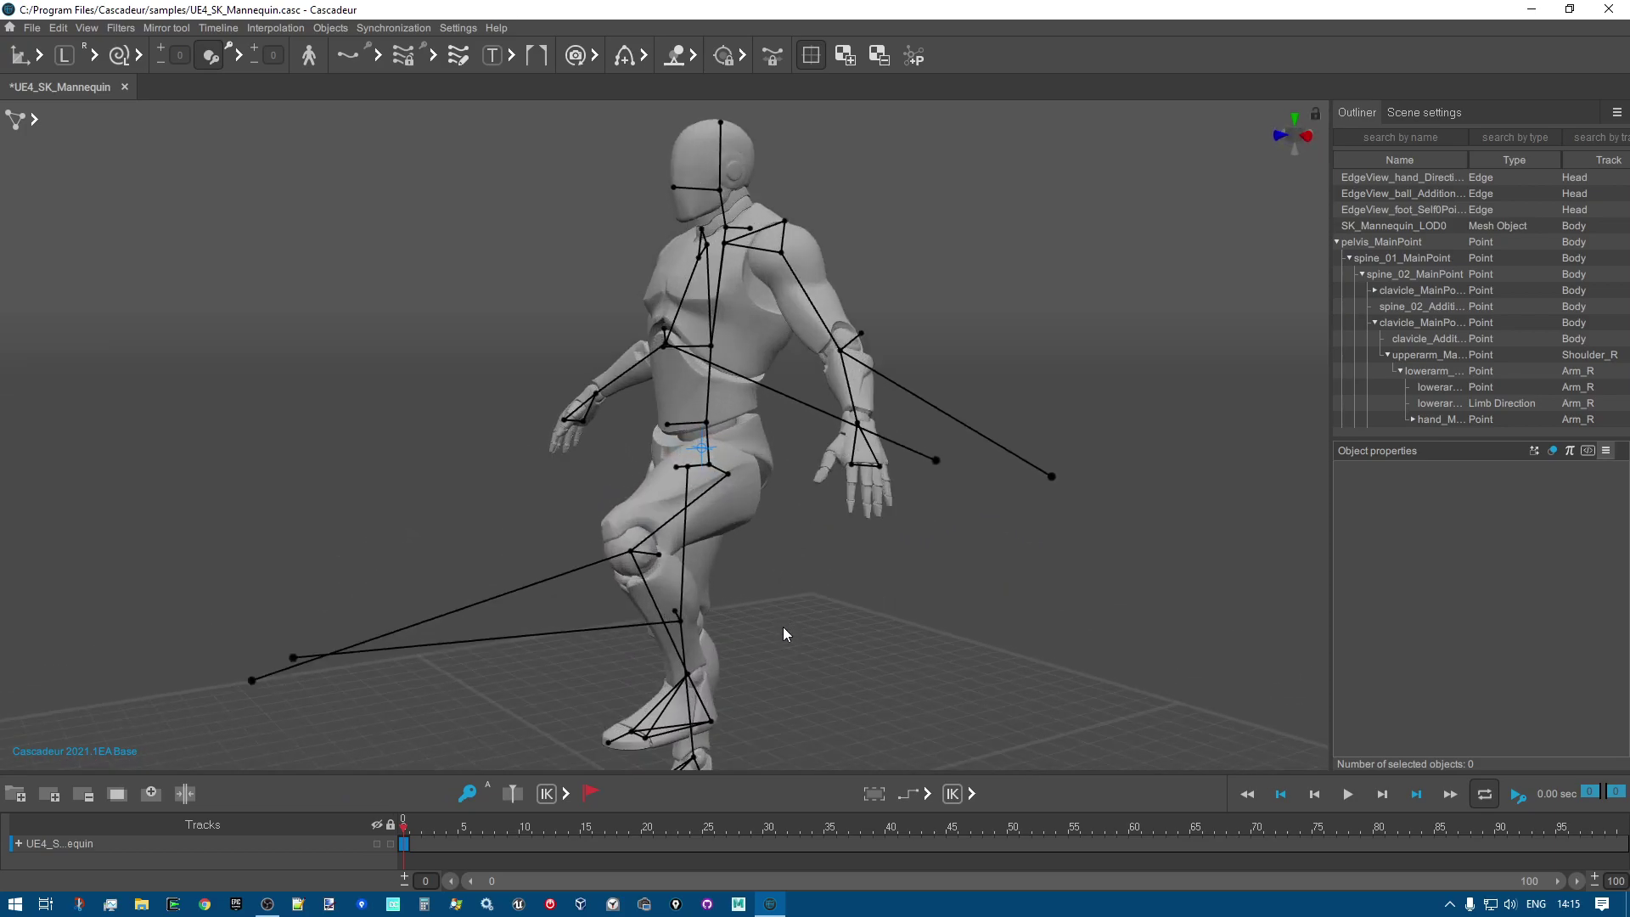
right_drag(768, 644, 832, 470)
scroll(1005, 557, up, 2)
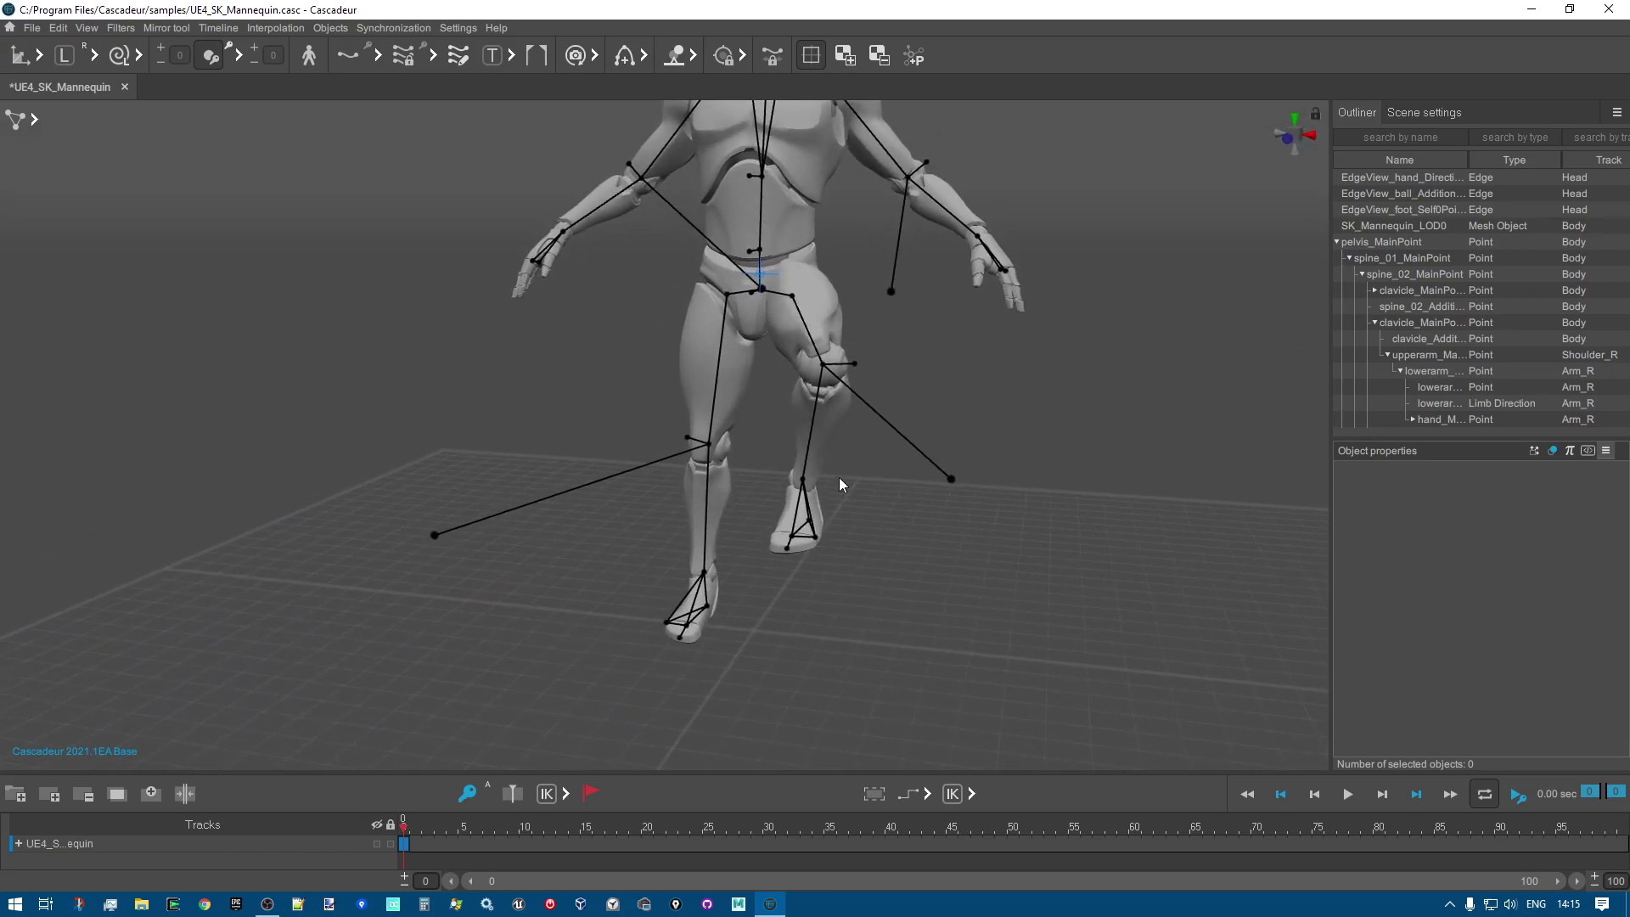
right_drag(1067, 548, 924, 542)
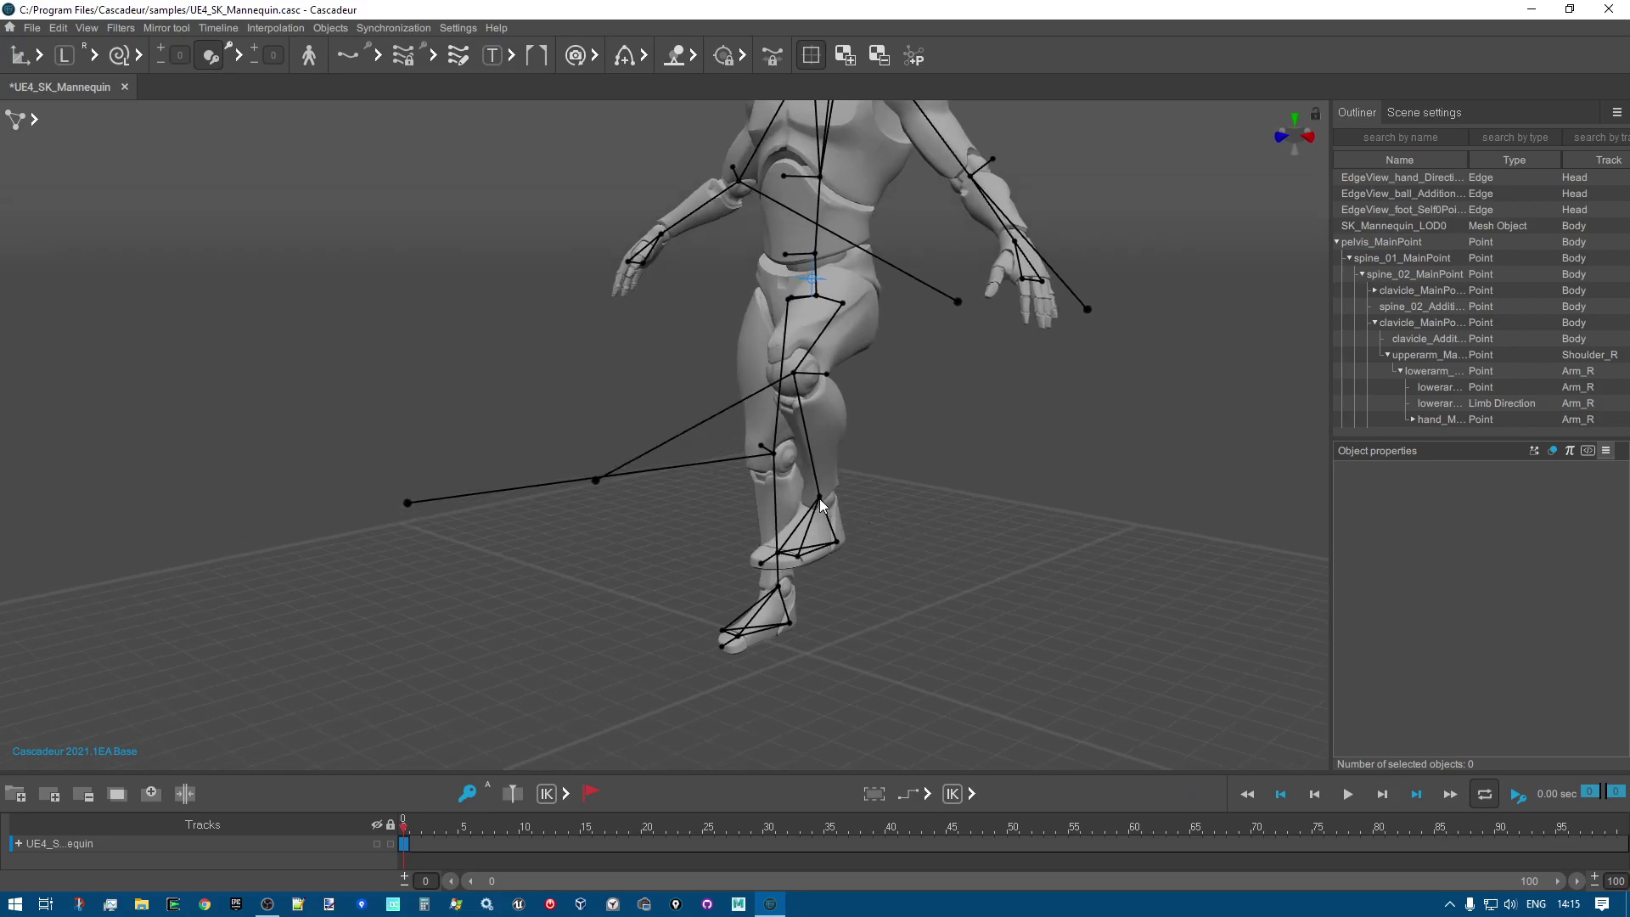
right_drag(1305, 477, 737, 540)
click(782, 518)
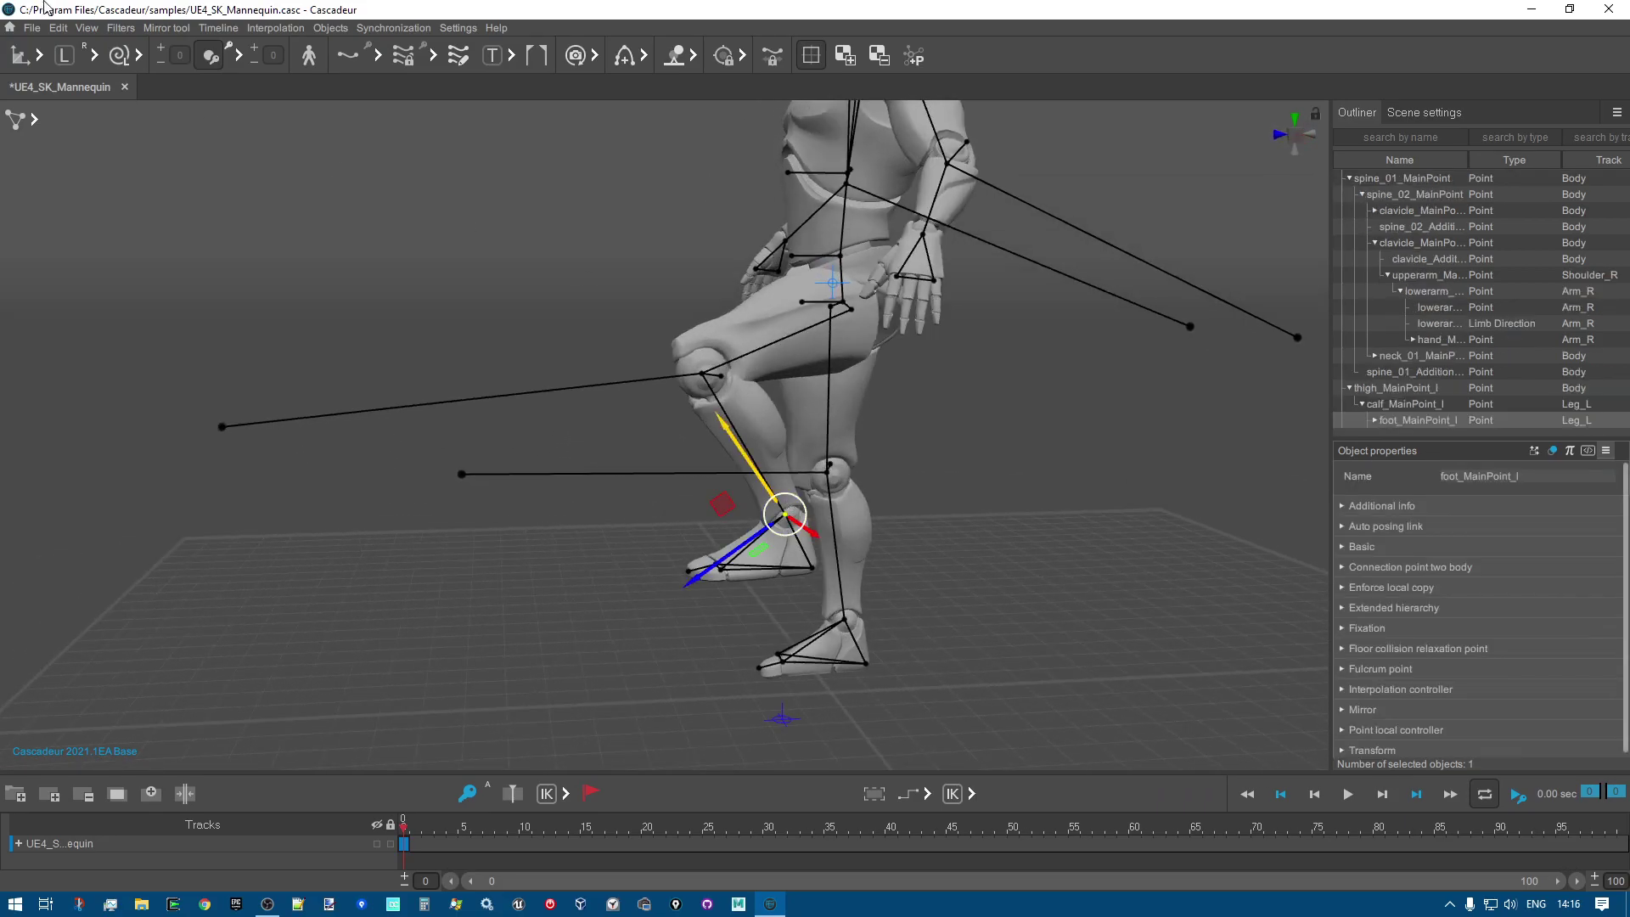
key(e)
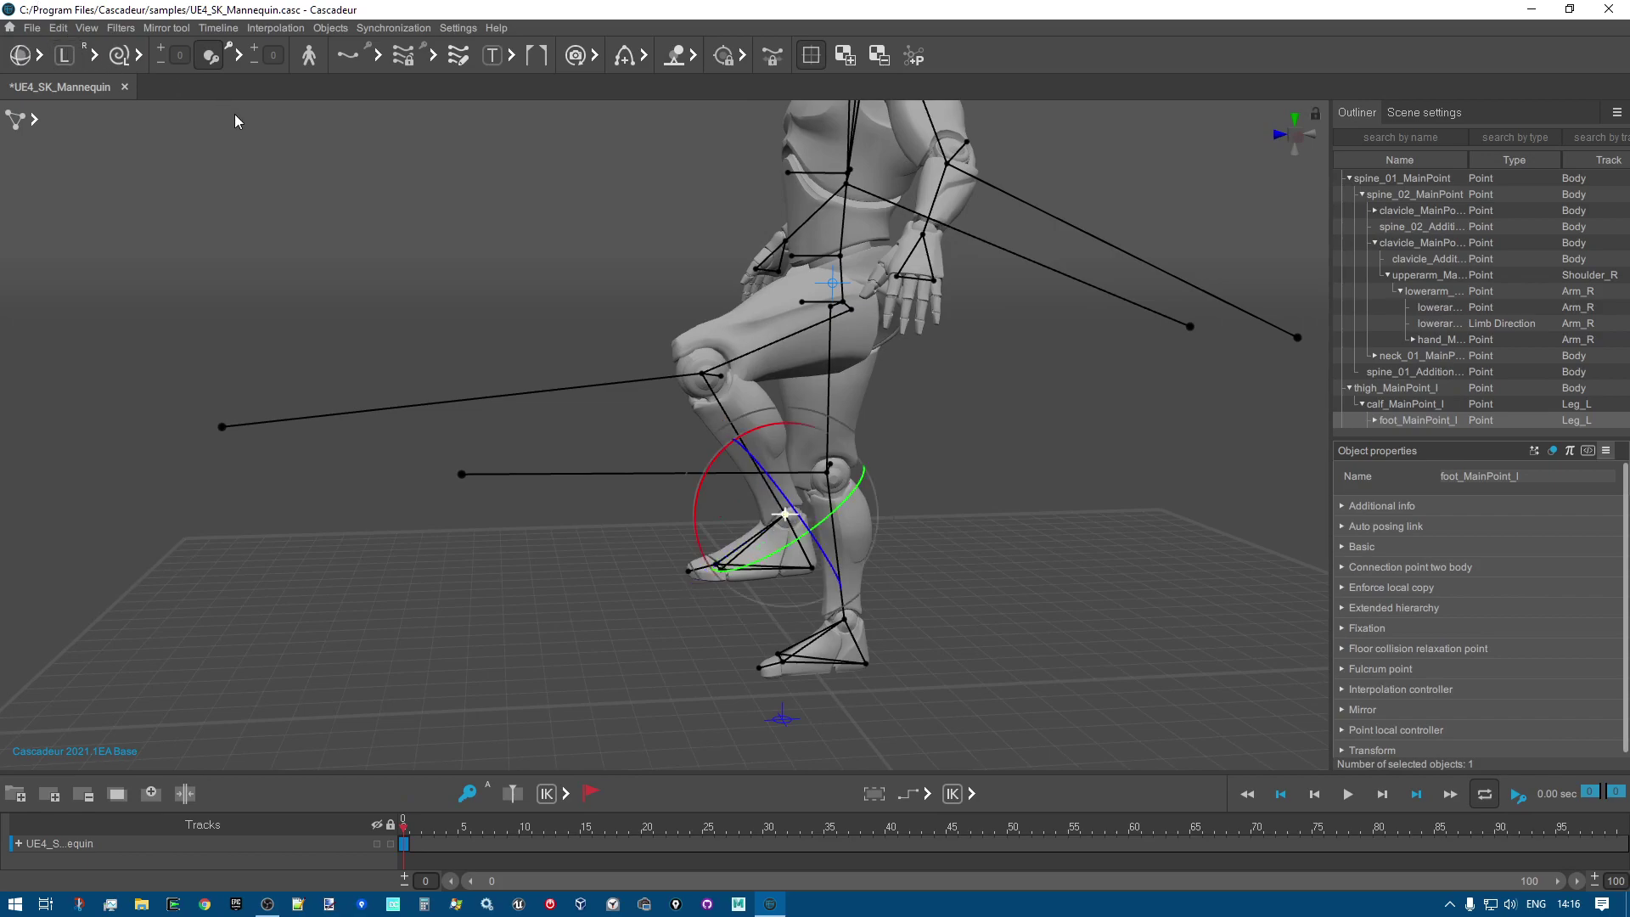
right_drag(1032, 440, 1220, 446)
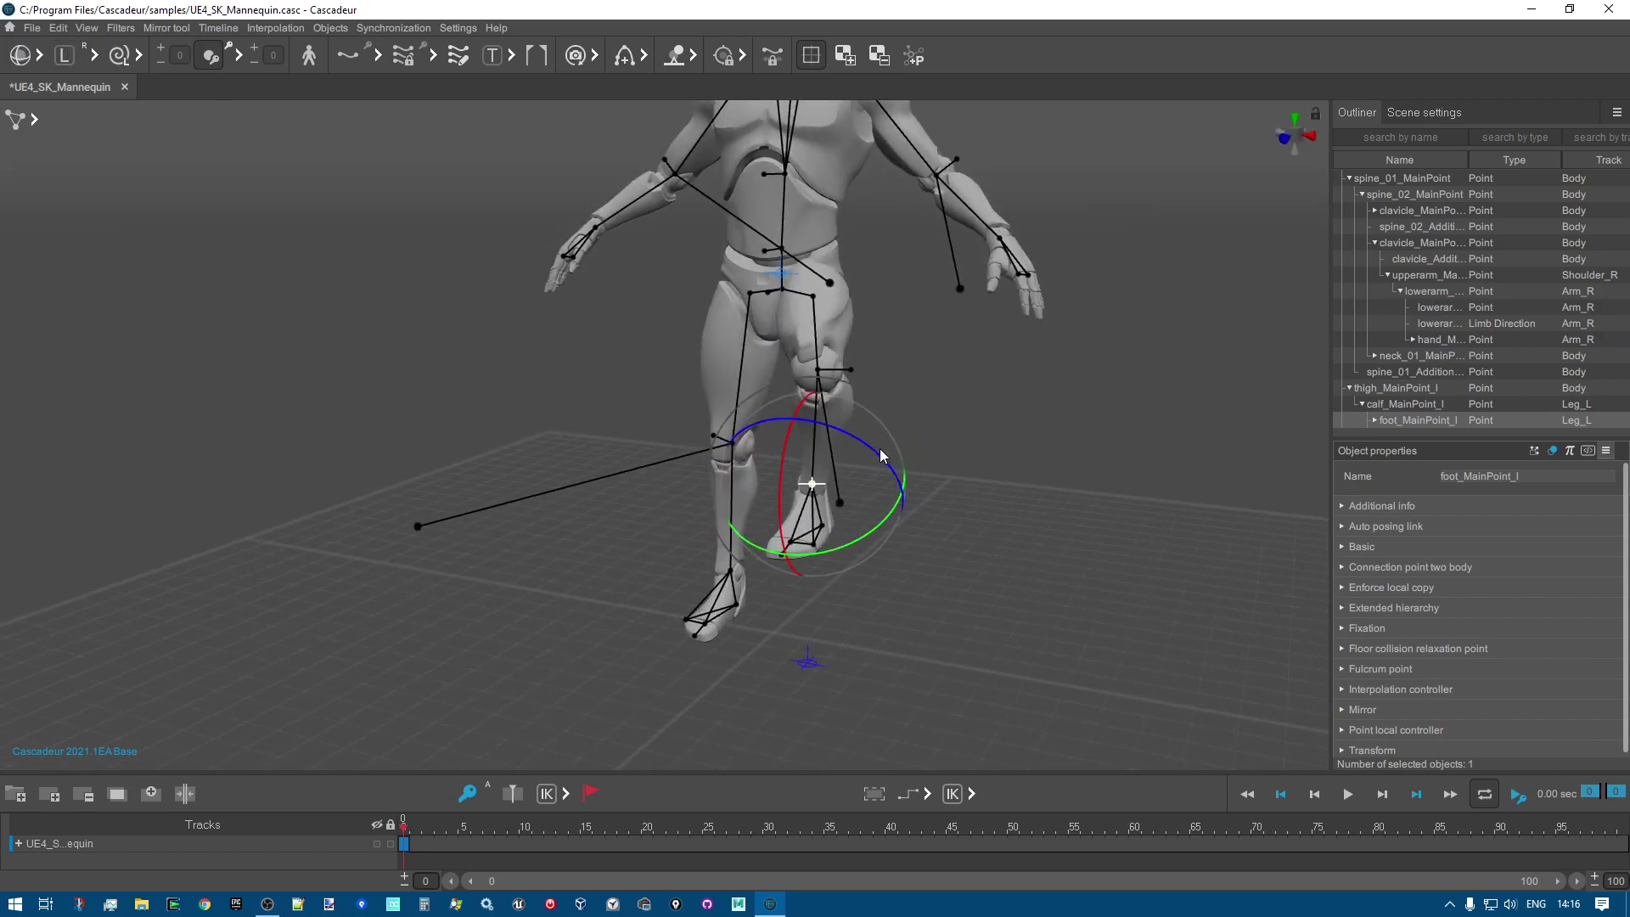
drag(898, 473, 766, 402)
right_drag(1017, 508, 1149, 522)
right_drag(970, 548, 1050, 549)
click(981, 567)
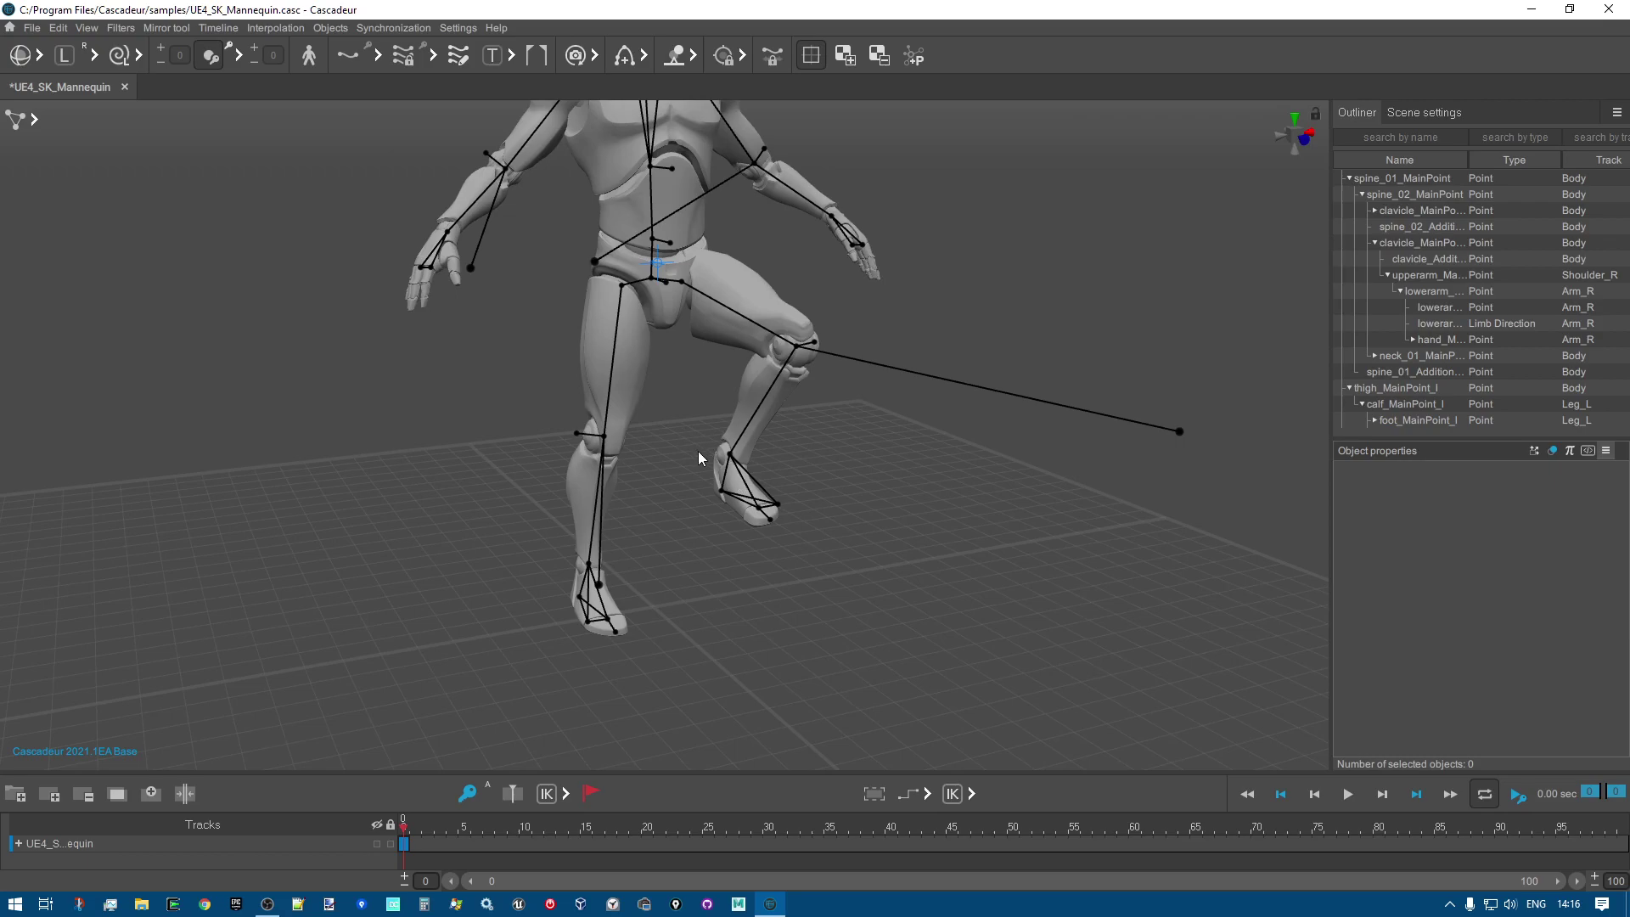
Select all points of the left foot and rotate it toe-down, using local and then global axes.
drag(667, 431, 830, 559)
right_drag(892, 569, 764, 561)
drag(787, 553, 772, 567)
click(66, 57)
drag(872, 427, 915, 477)
right_drag(915, 477, 856, 557)
click(1035, 552)
Switch the manipulator back to local axes and rotate all of the left foot's points until the foot is level.
right_drag(1035, 551, 804, 521)
drag(746, 479, 885, 647)
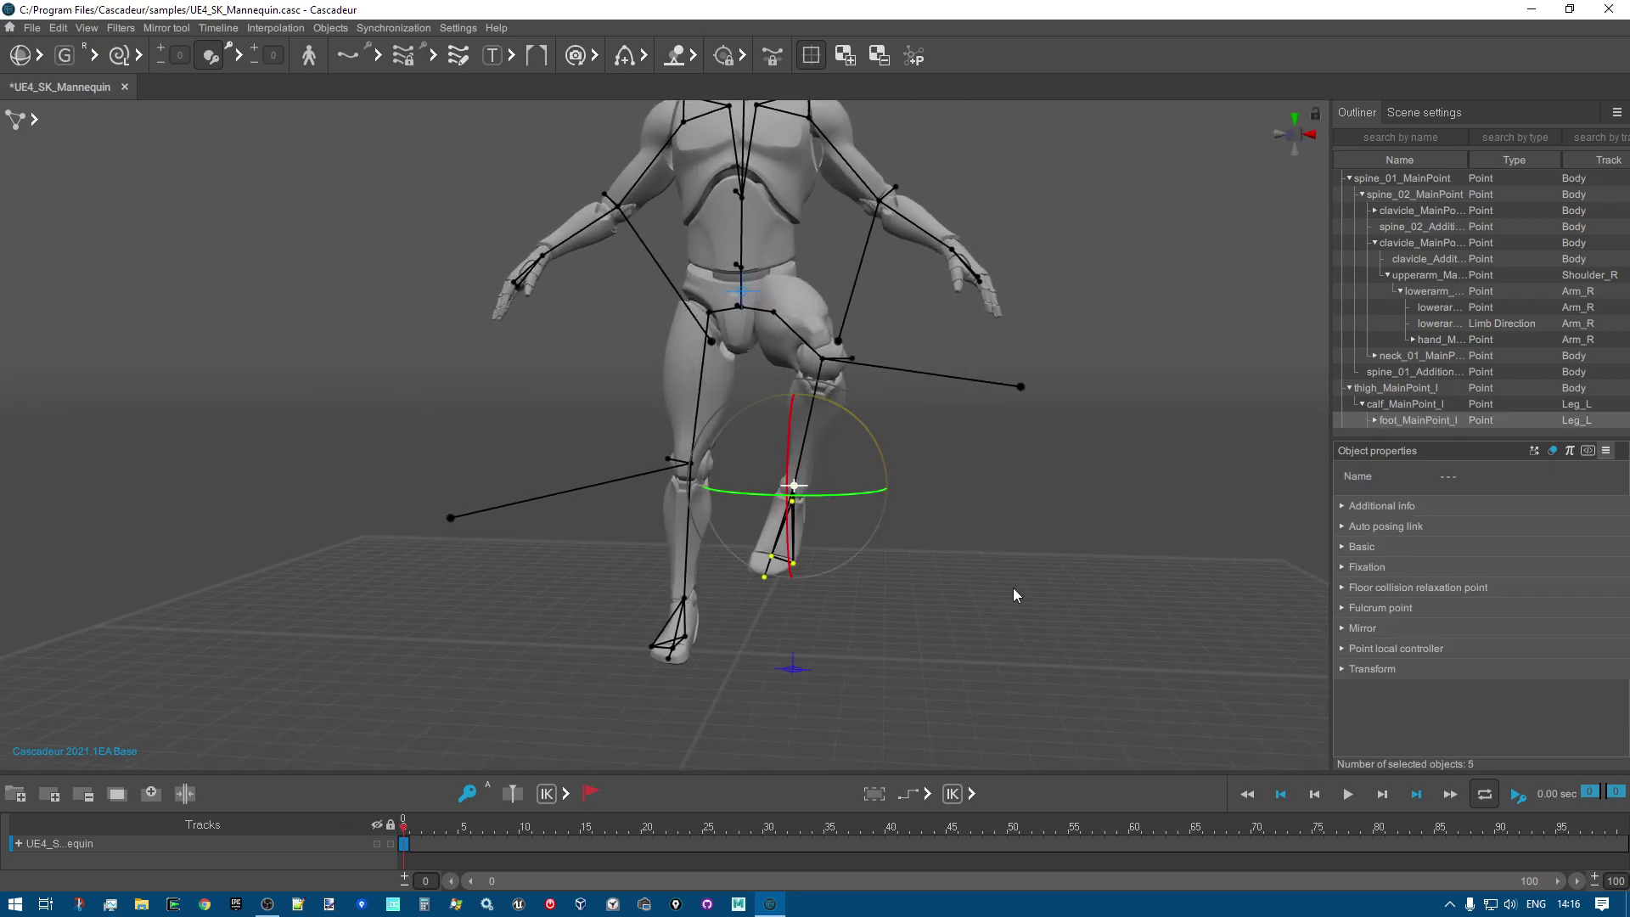
click(1017, 562)
right_drag(1035, 552, 893, 553)
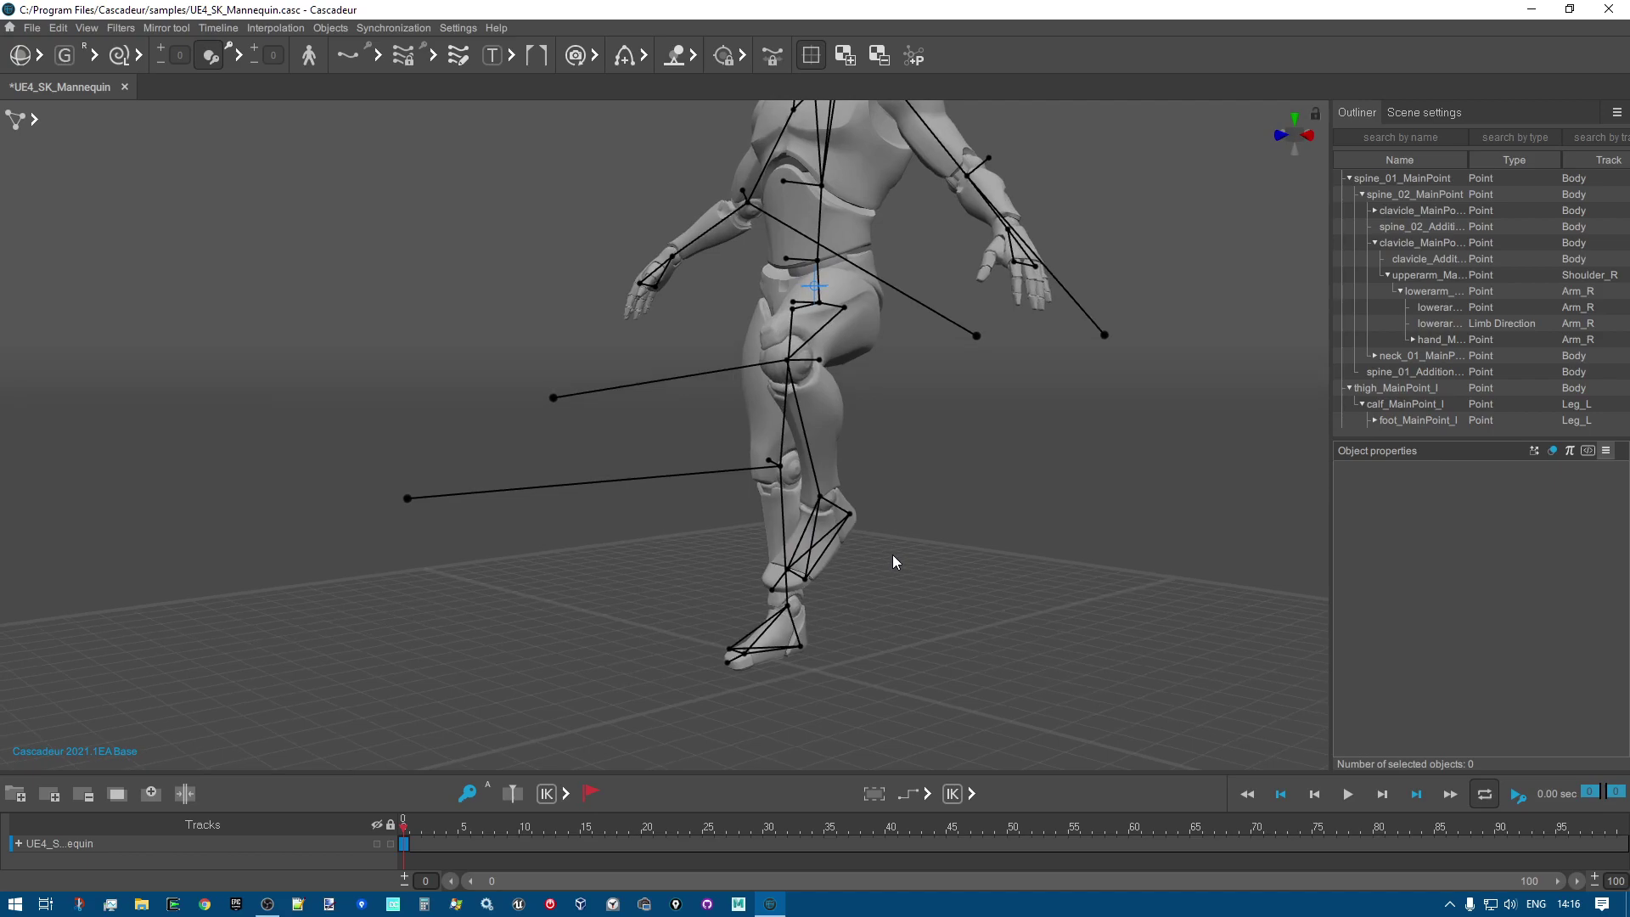
click(820, 493)
right_drag(822, 489, 1155, 530)
click(64, 55)
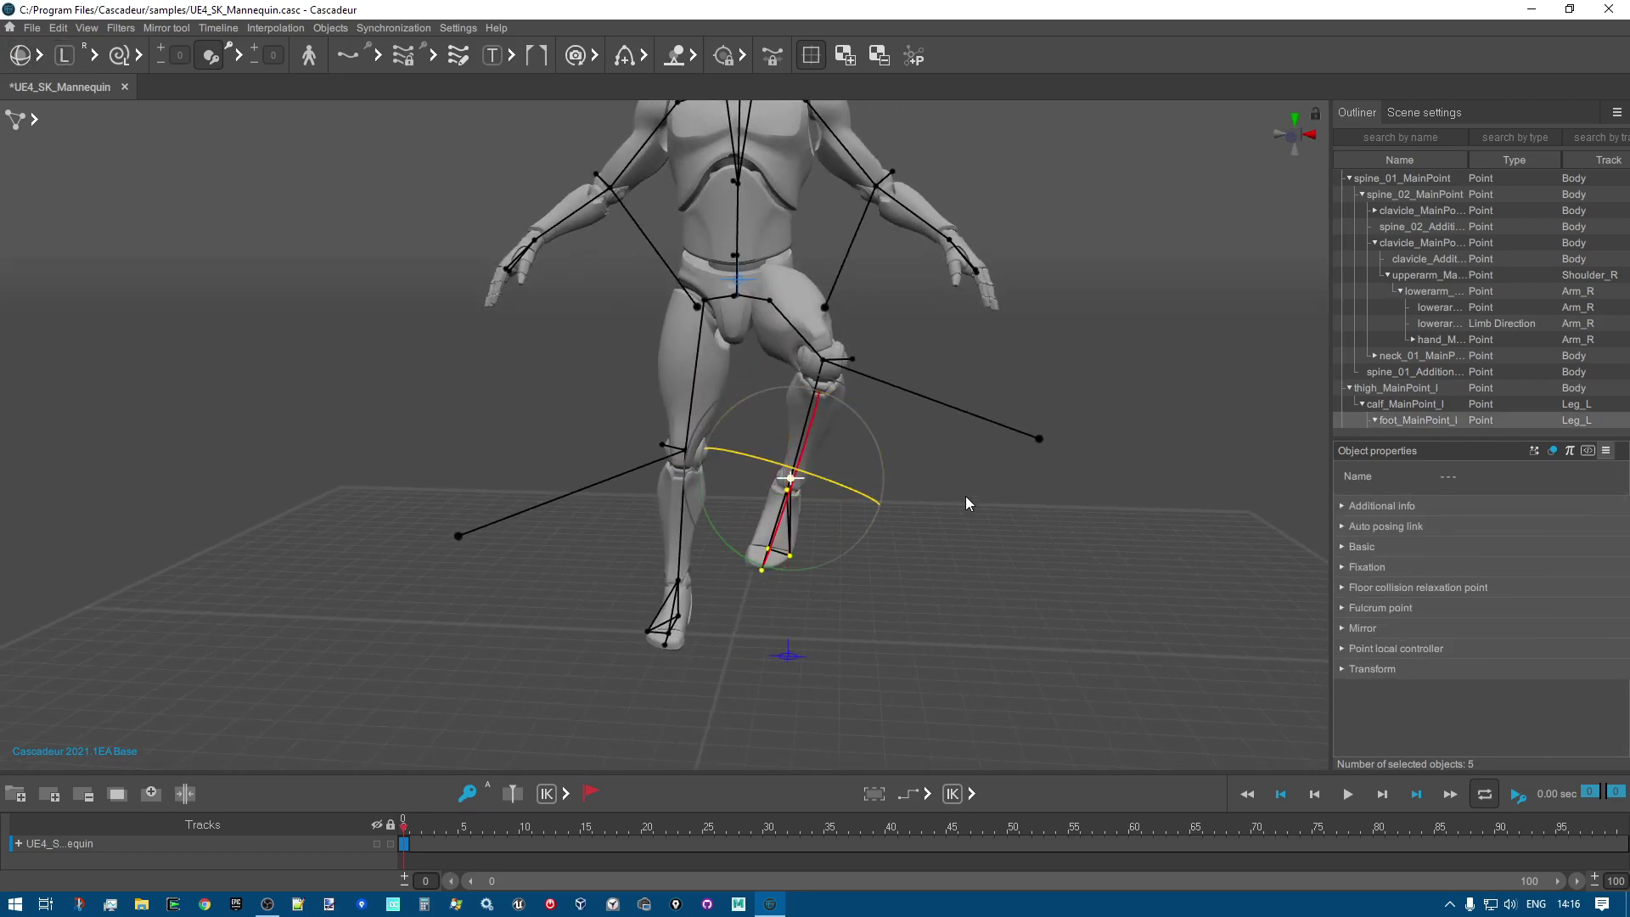
drag(855, 422, 812, 415)
click(948, 513)
Shift all of the left foot's points slightly outward with the Move manipulator and select only the ankle point.
key(w)
drag(762, 463, 887, 599)
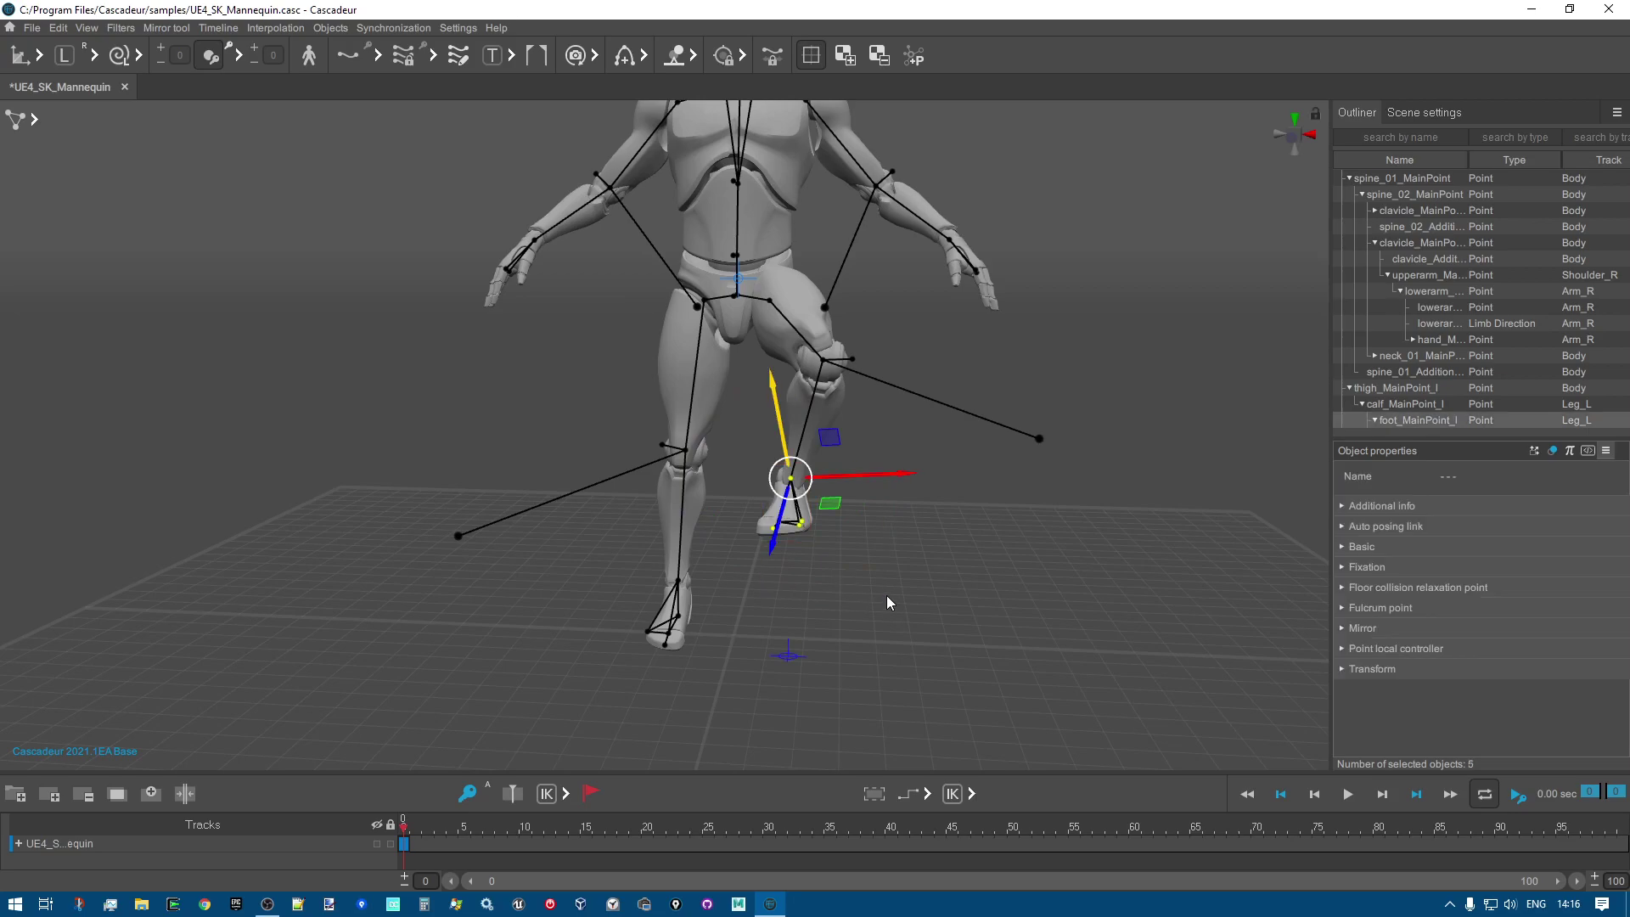
mouse_move(907, 474)
mouse_down()
mouse_move(995, 477)
mouse_move(932, 477)
mouse_up()
click(949, 535)
right_drag(955, 547, 783, 562)
click(823, 511)
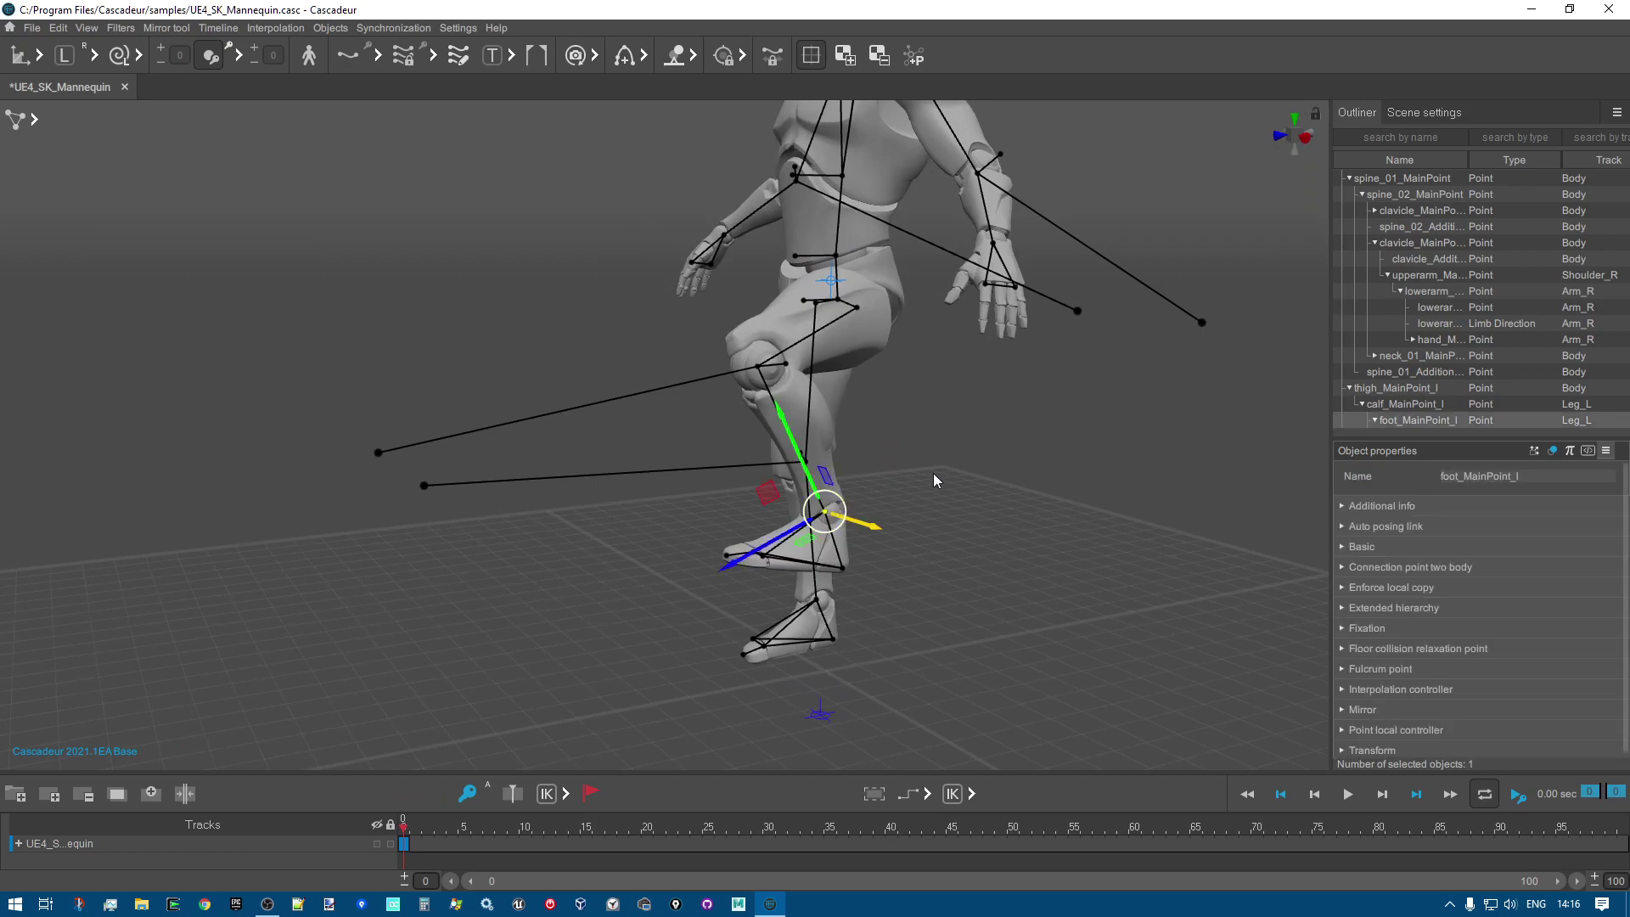
Shift the left ankle point slightly forward and down with the Move manipulator's plane handle.
drag(758, 499, 726, 518)
right_drag(726, 519, 1019, 537)
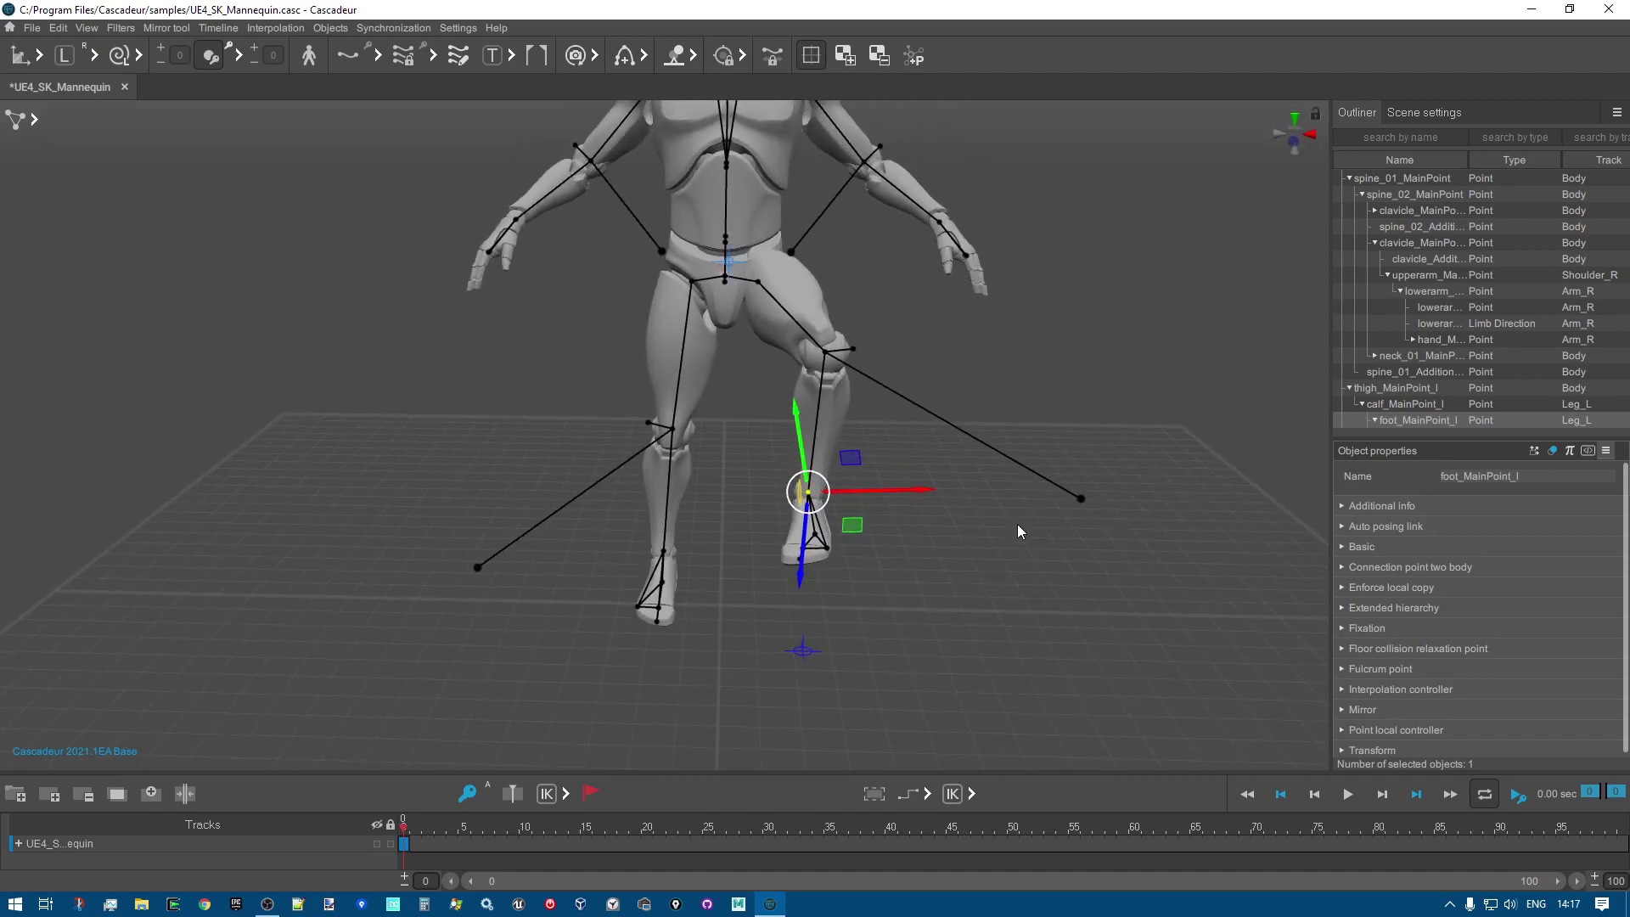
right_drag(992, 370, 888, 562)
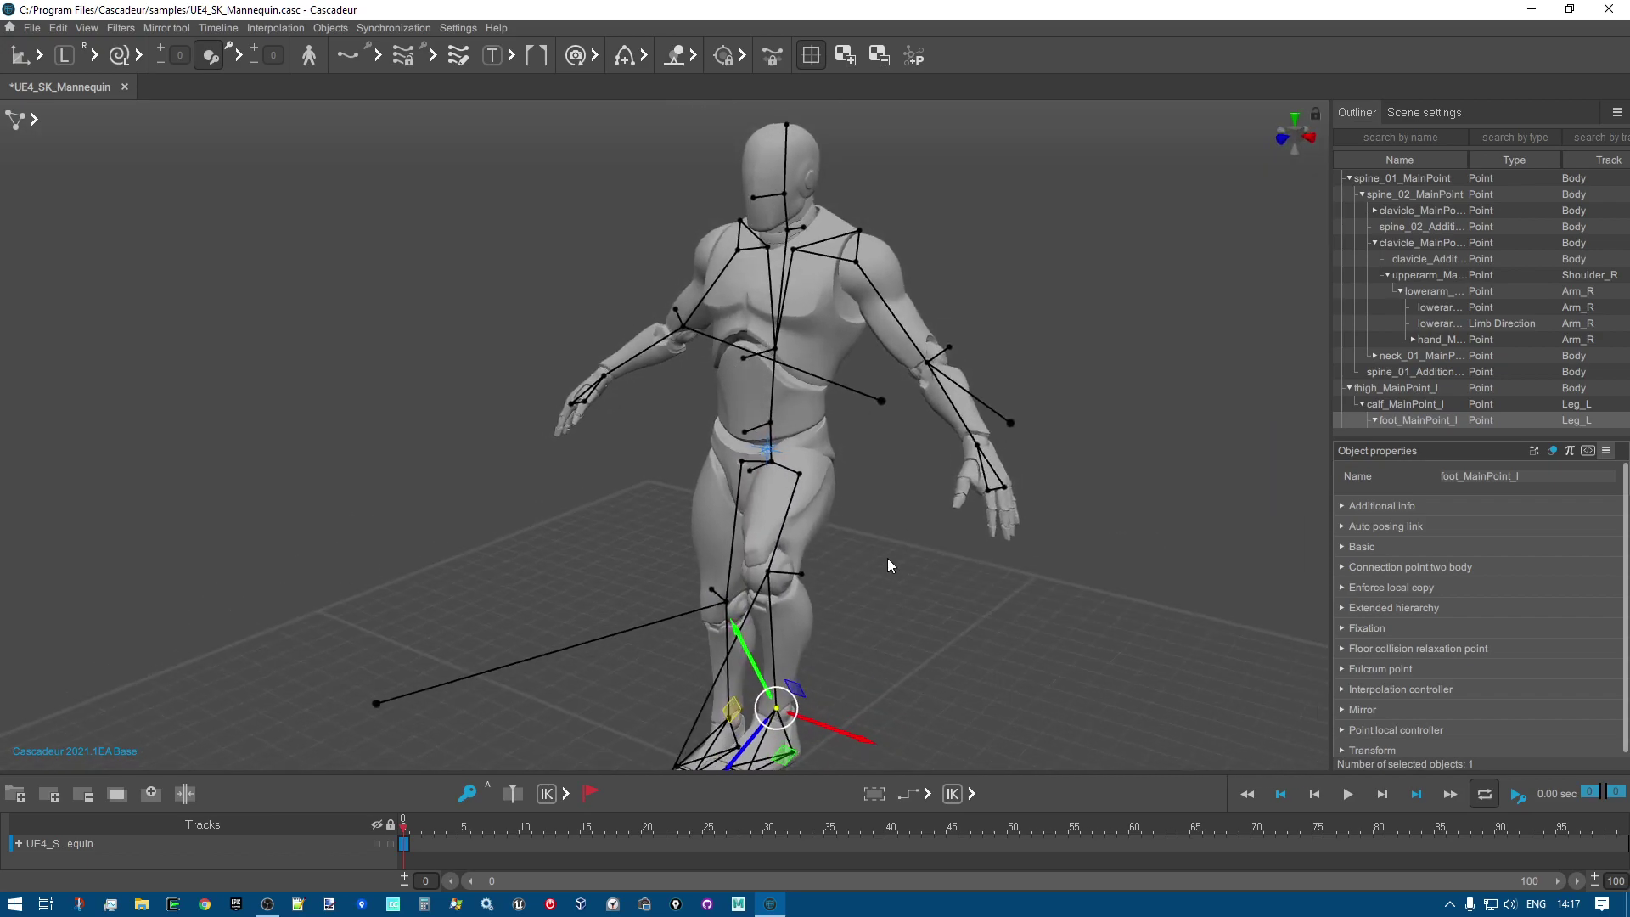
Select the head's control points one after another: head_AdditionalPoint, head_DirectionPoint and the main point.
middle_drag(859, 451, 827, 670)
scroll(811, 416, up, 3)
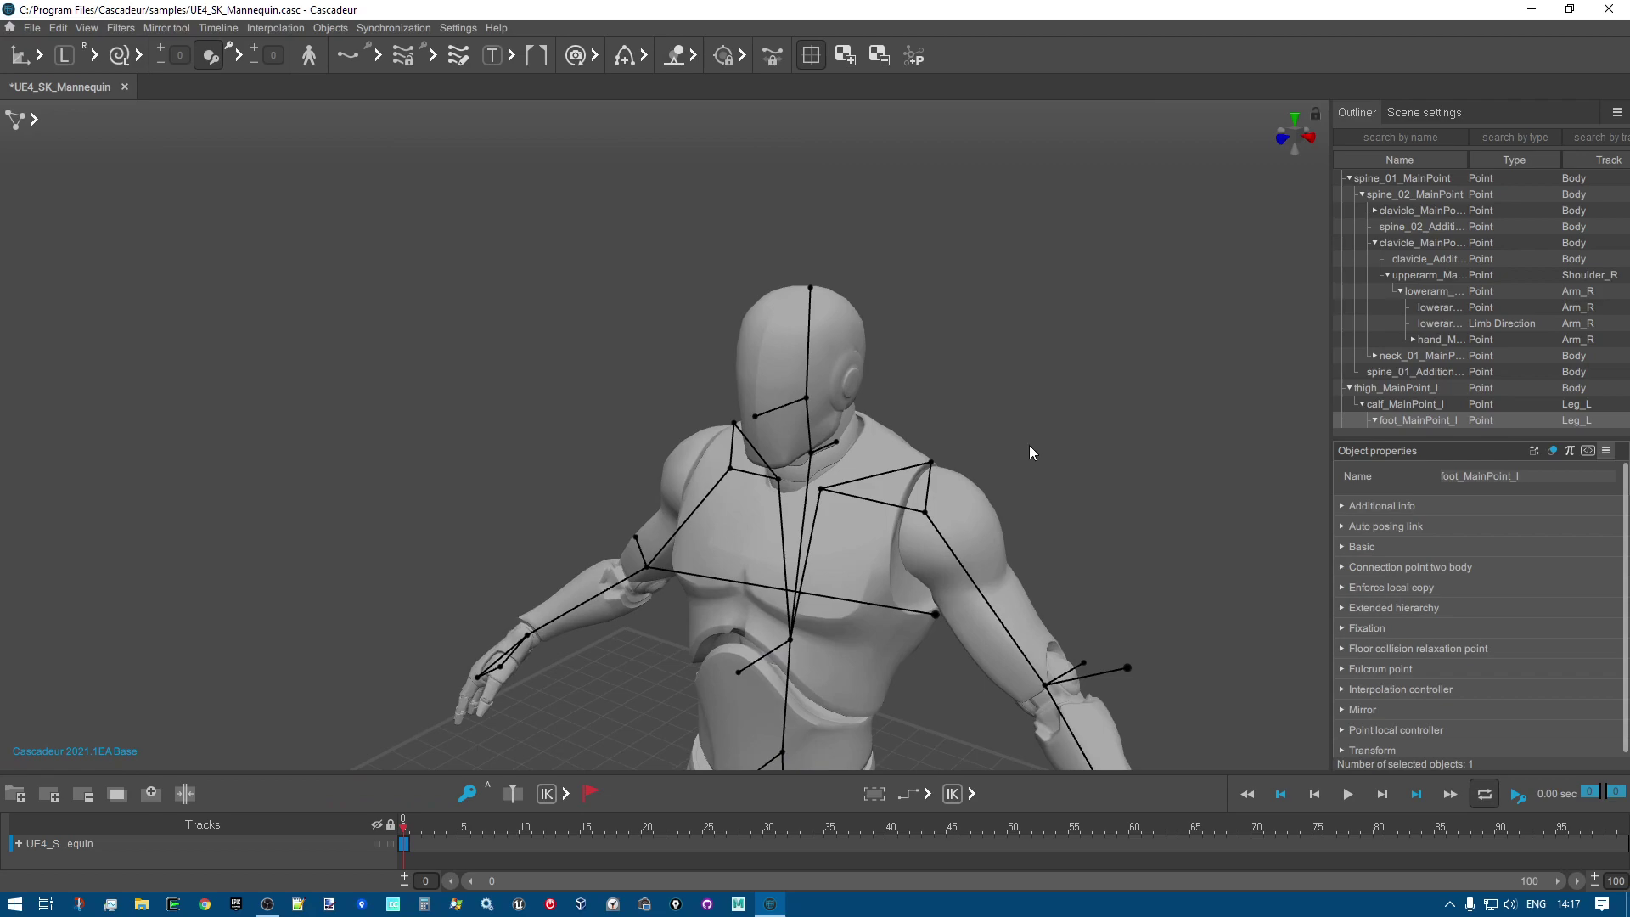
right_drag(1098, 402, 1006, 333)
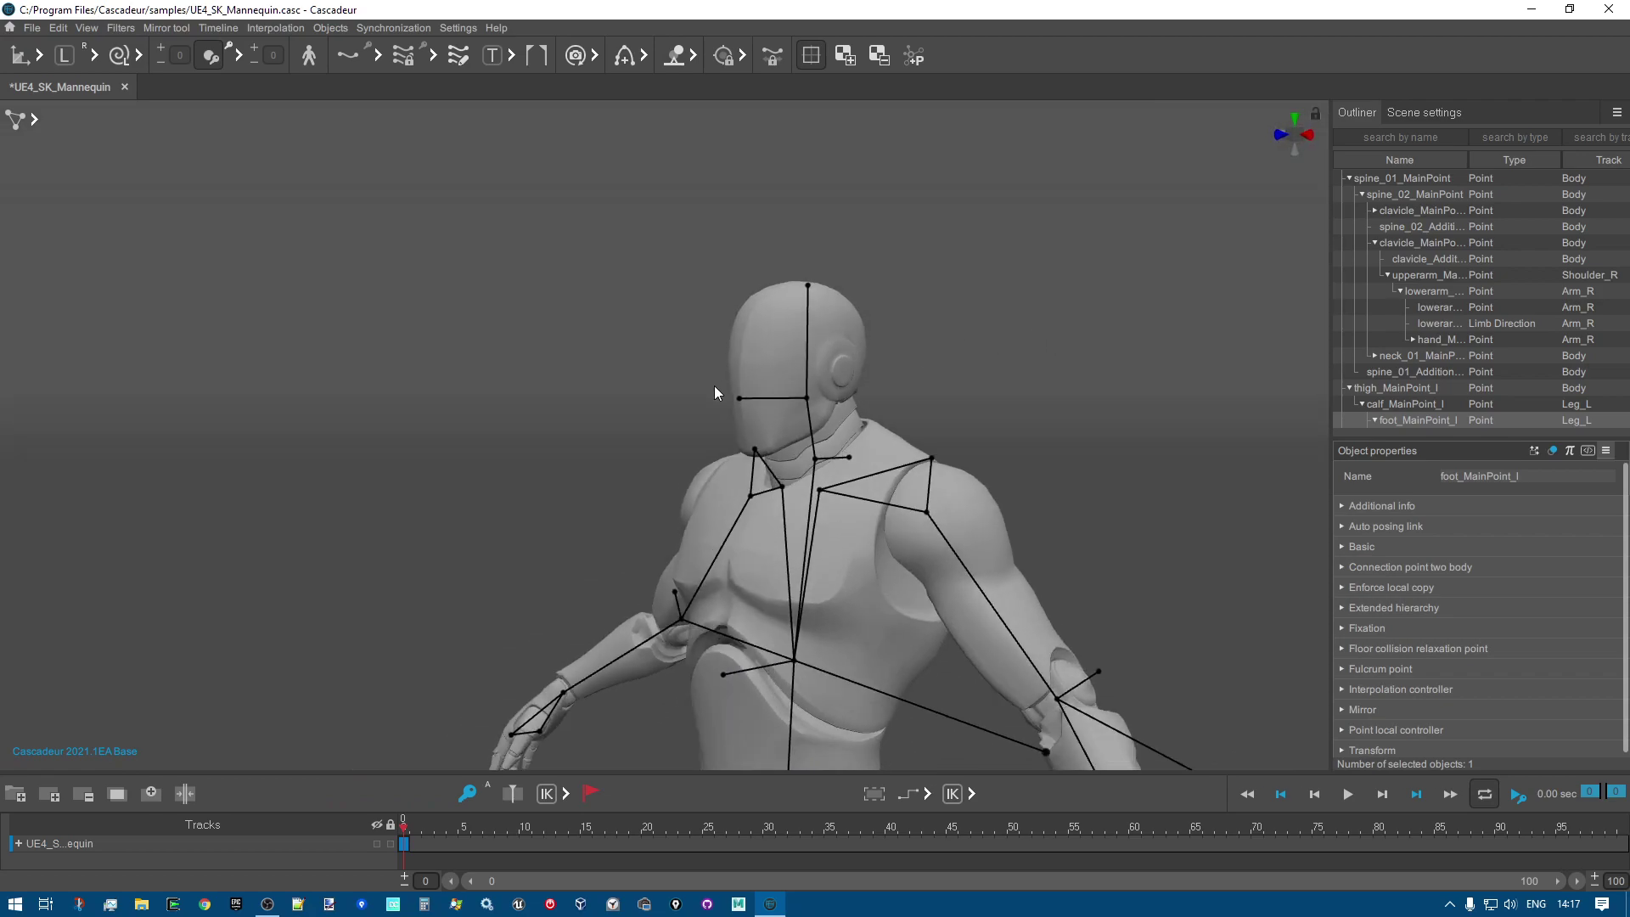
click(740, 398)
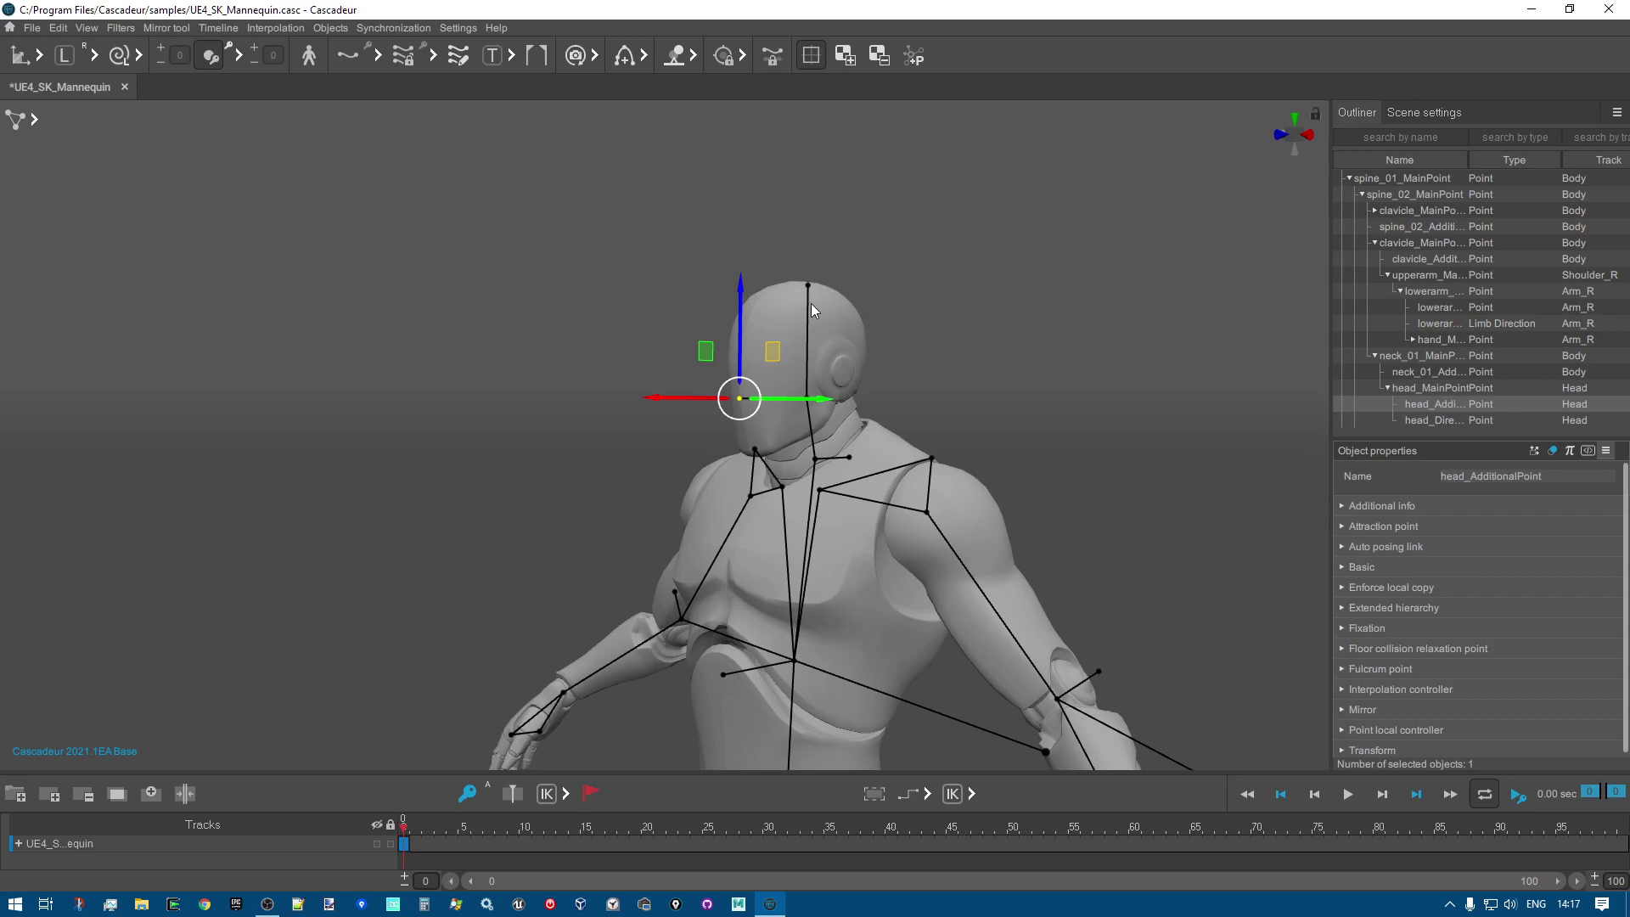
click(818, 292)
click(807, 286)
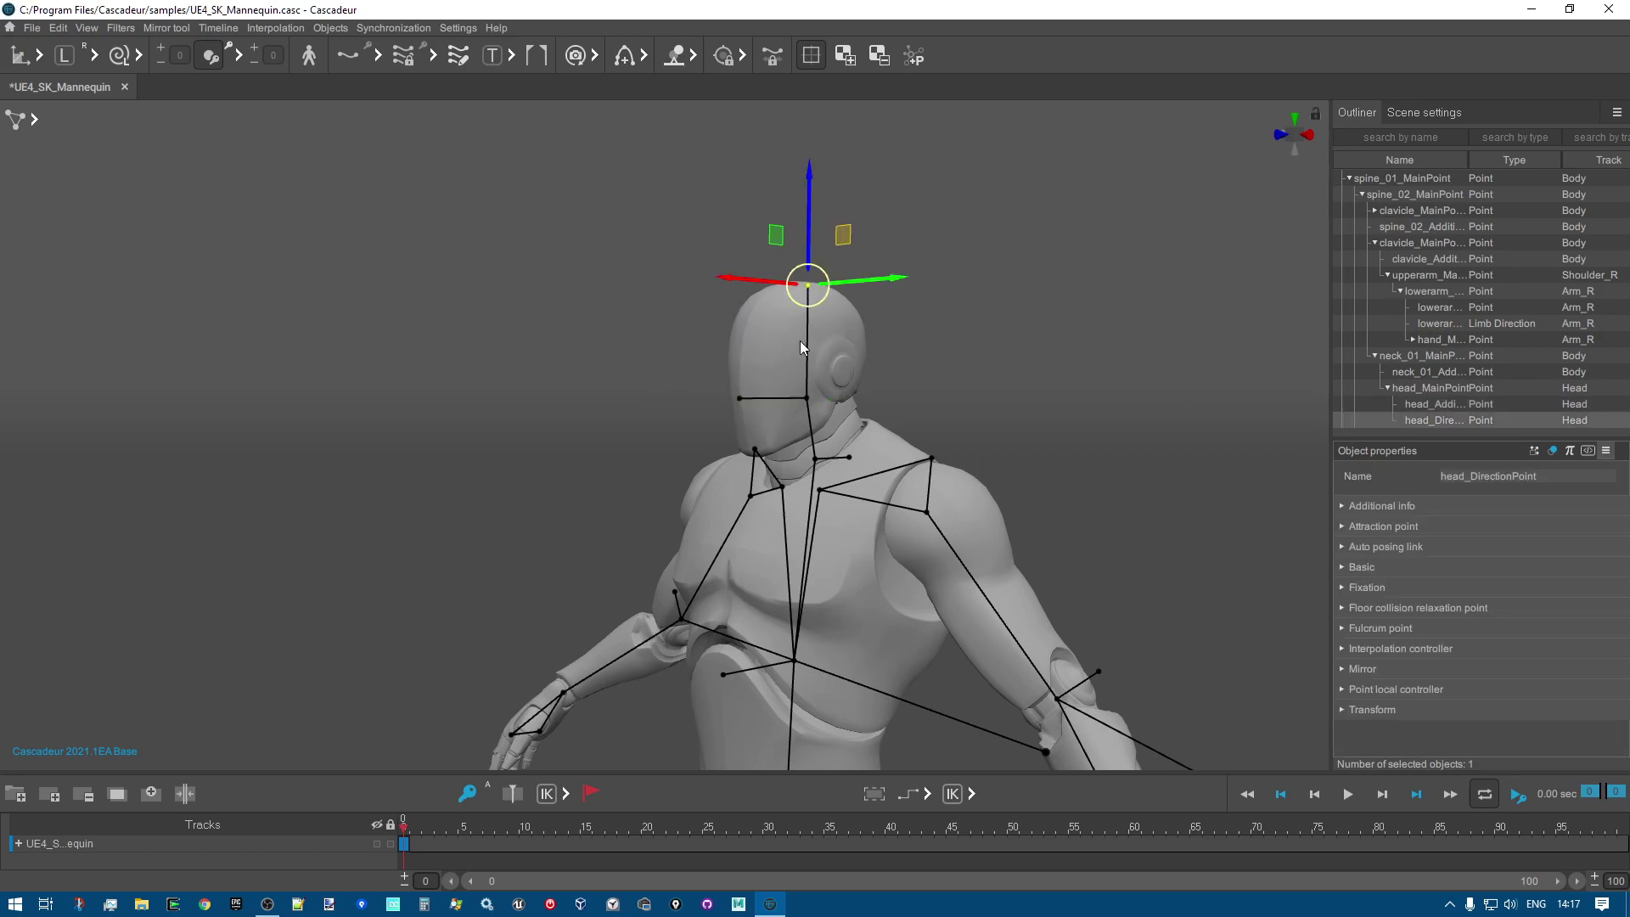
click(806, 395)
Select all three head points together through the head's main point and turn the head slightly with the Rotate manipulator.
right_drag(952, 374, 980, 331)
click(808, 418)
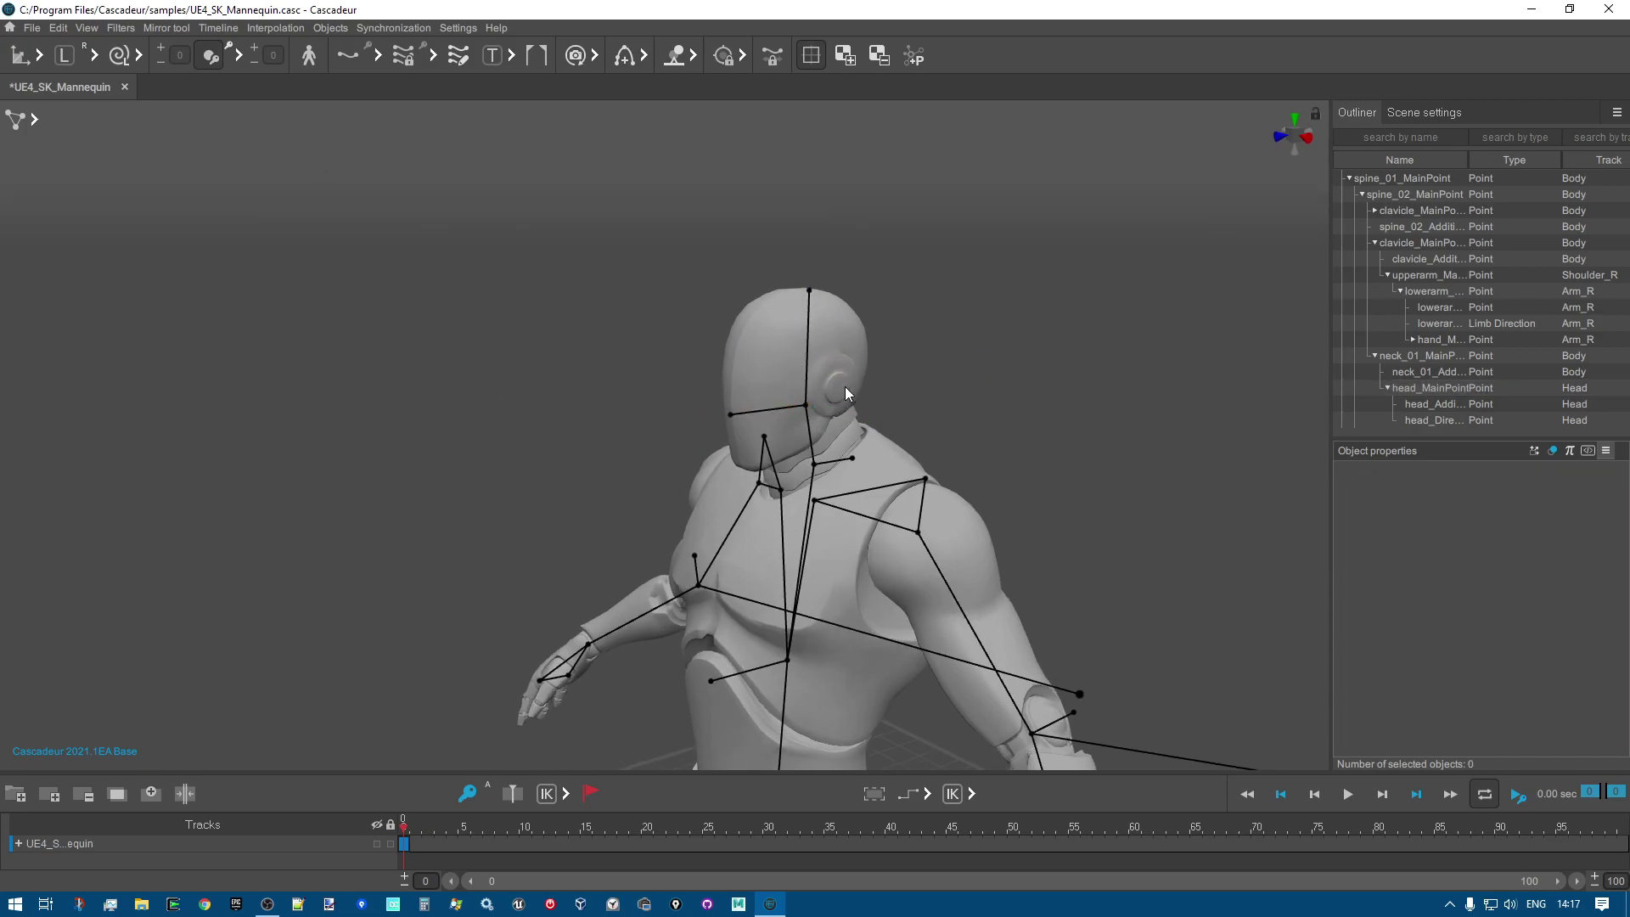
double_click(803, 402)
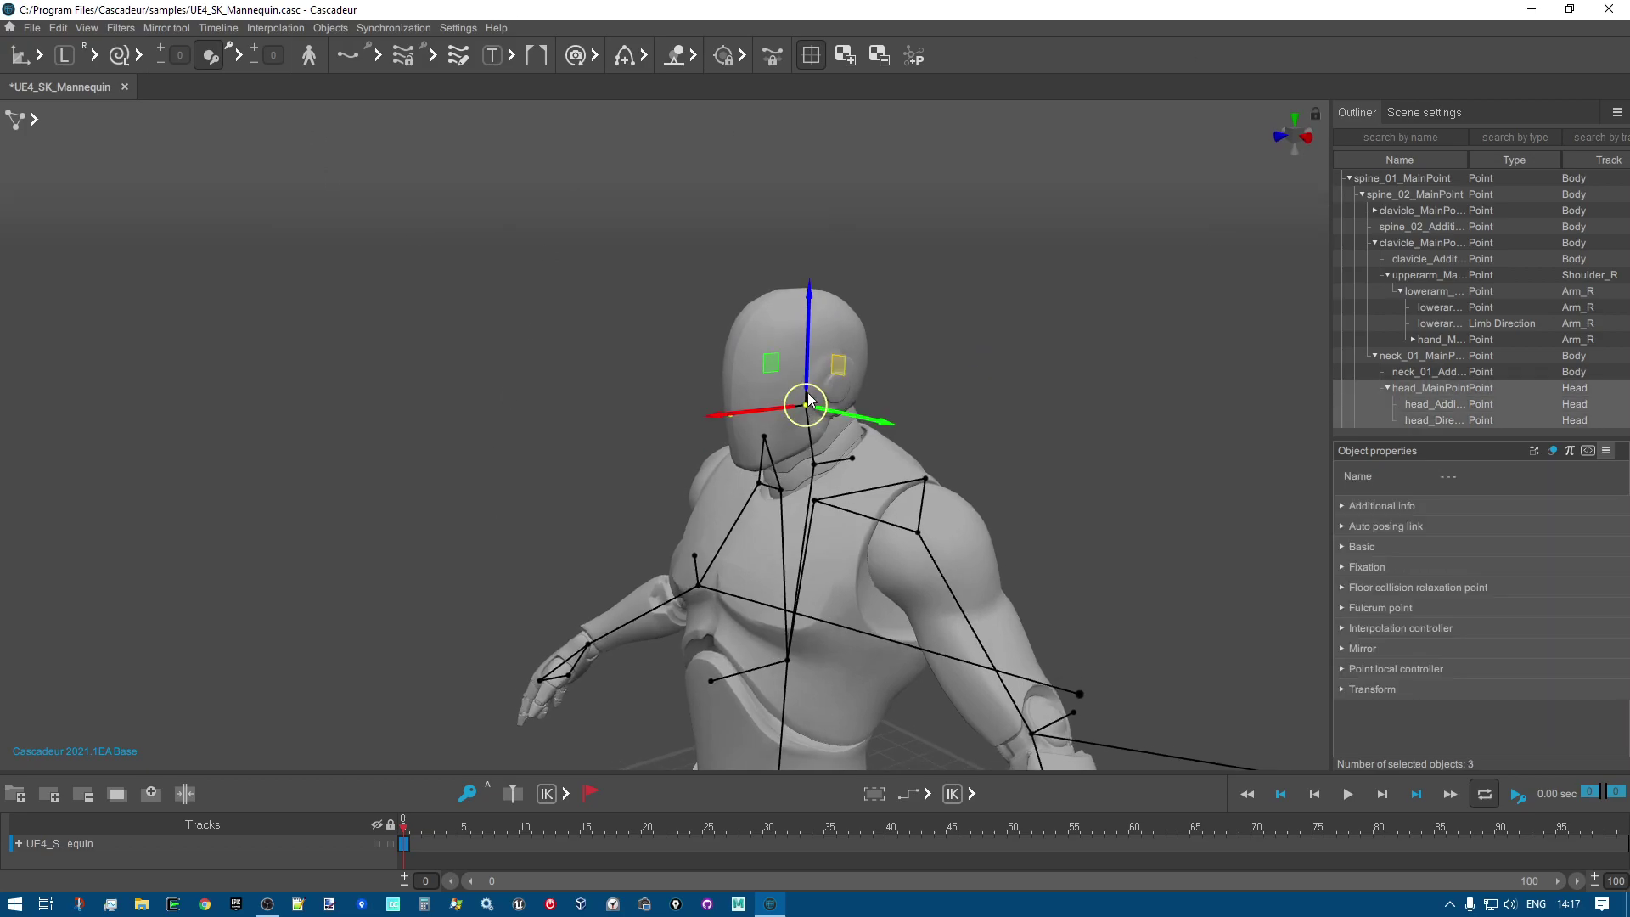
right_drag(963, 287, 1030, 298)
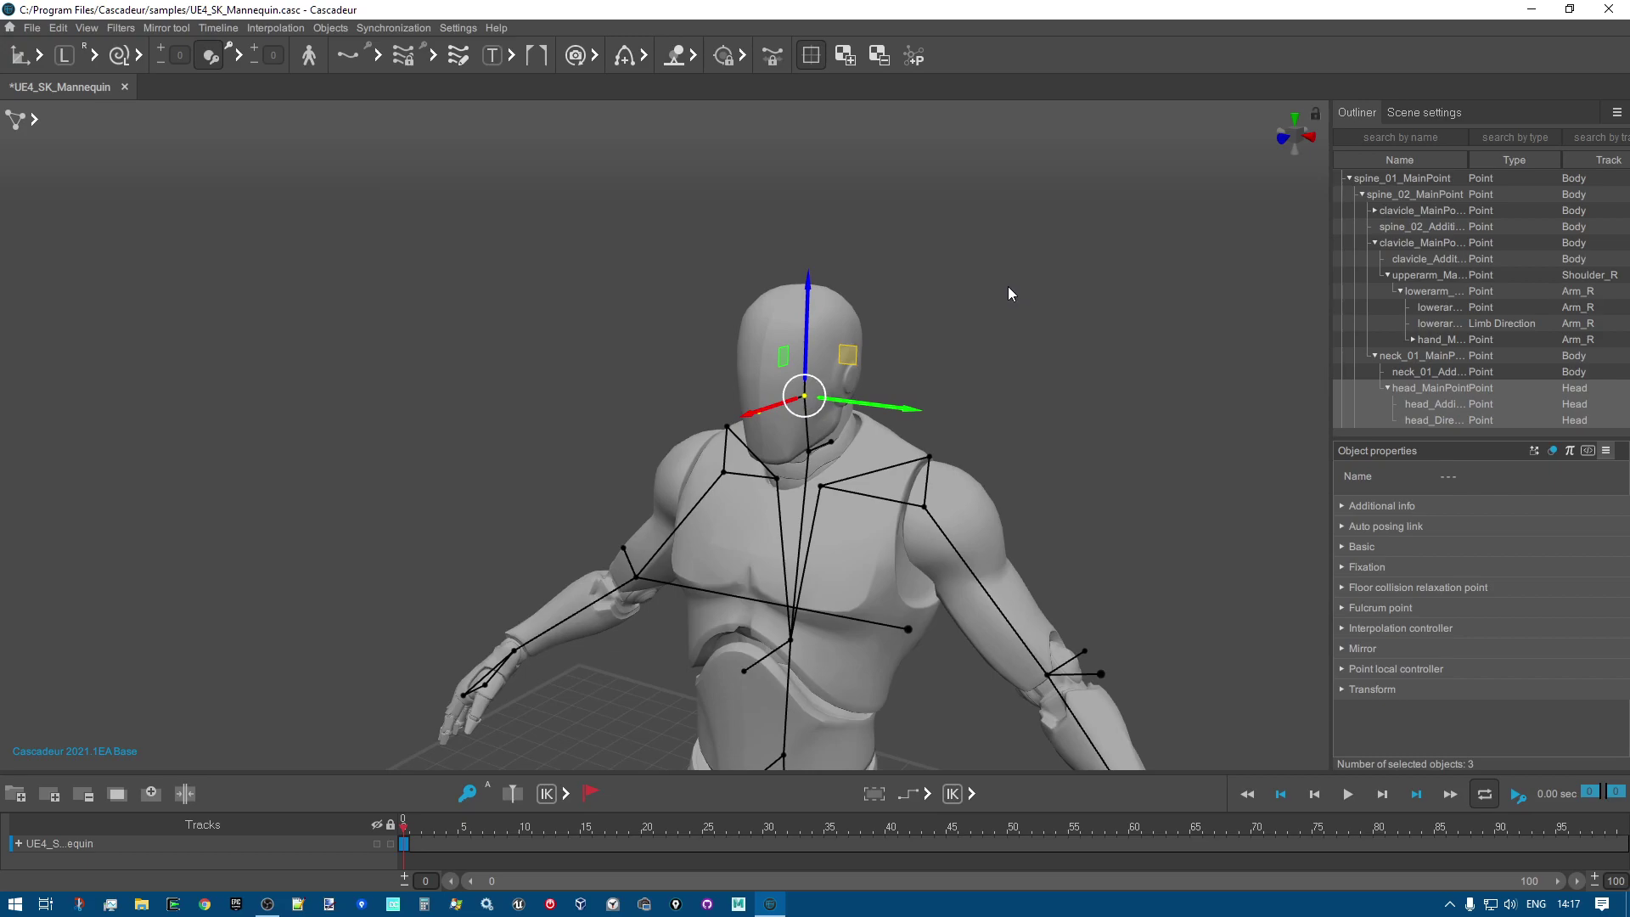
key(e)
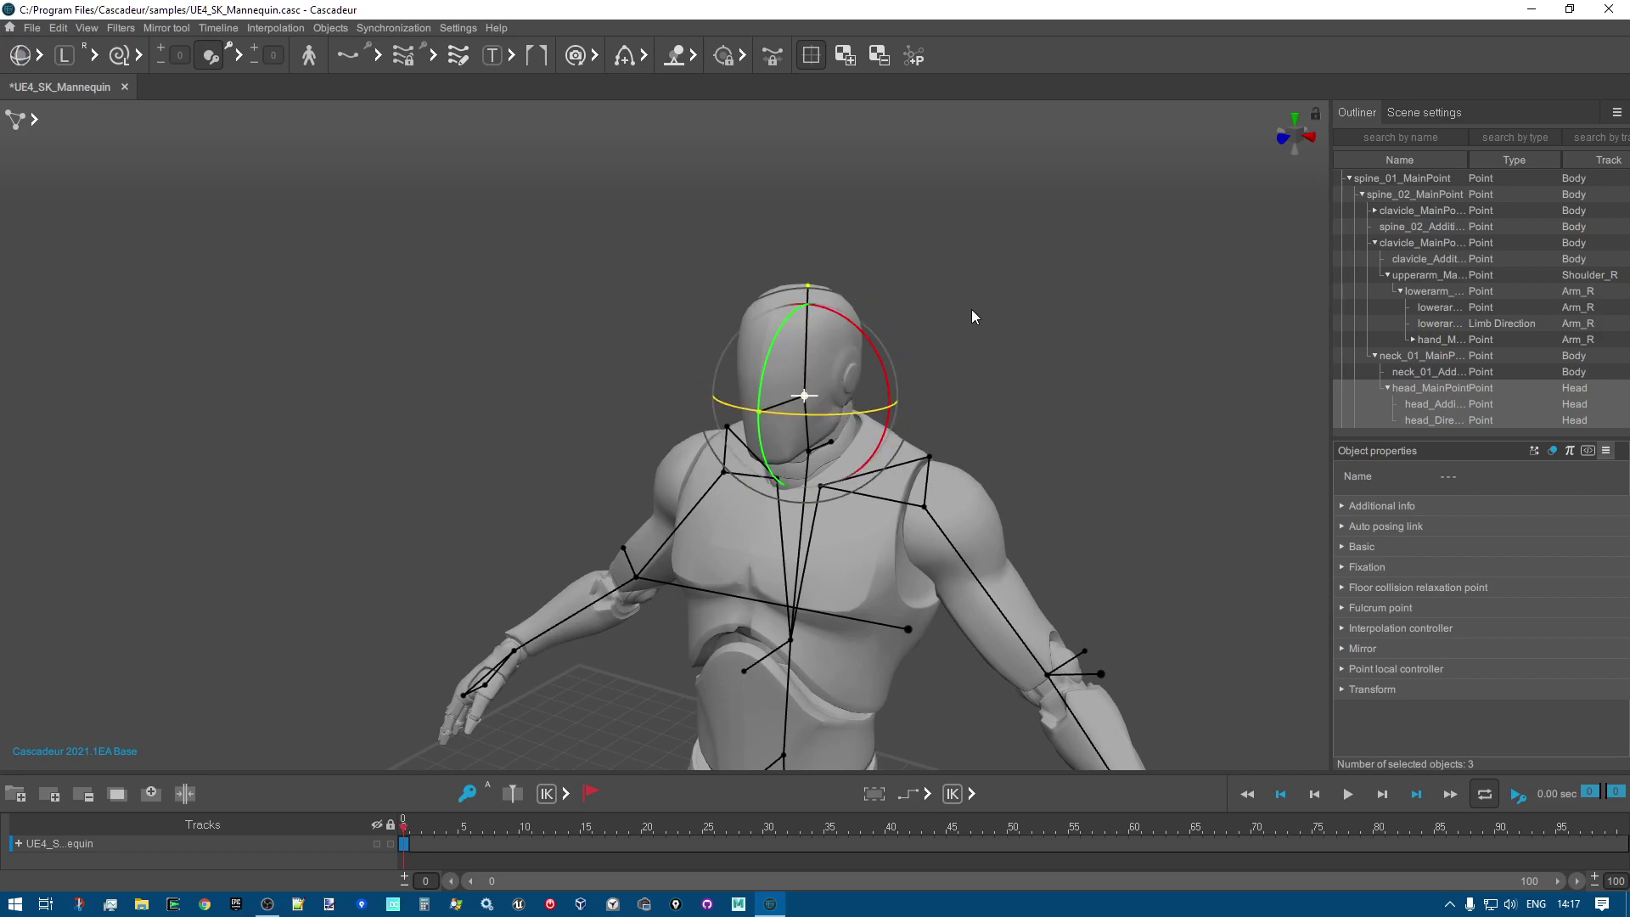
click(973, 312)
click(804, 395)
click(1191, 253)
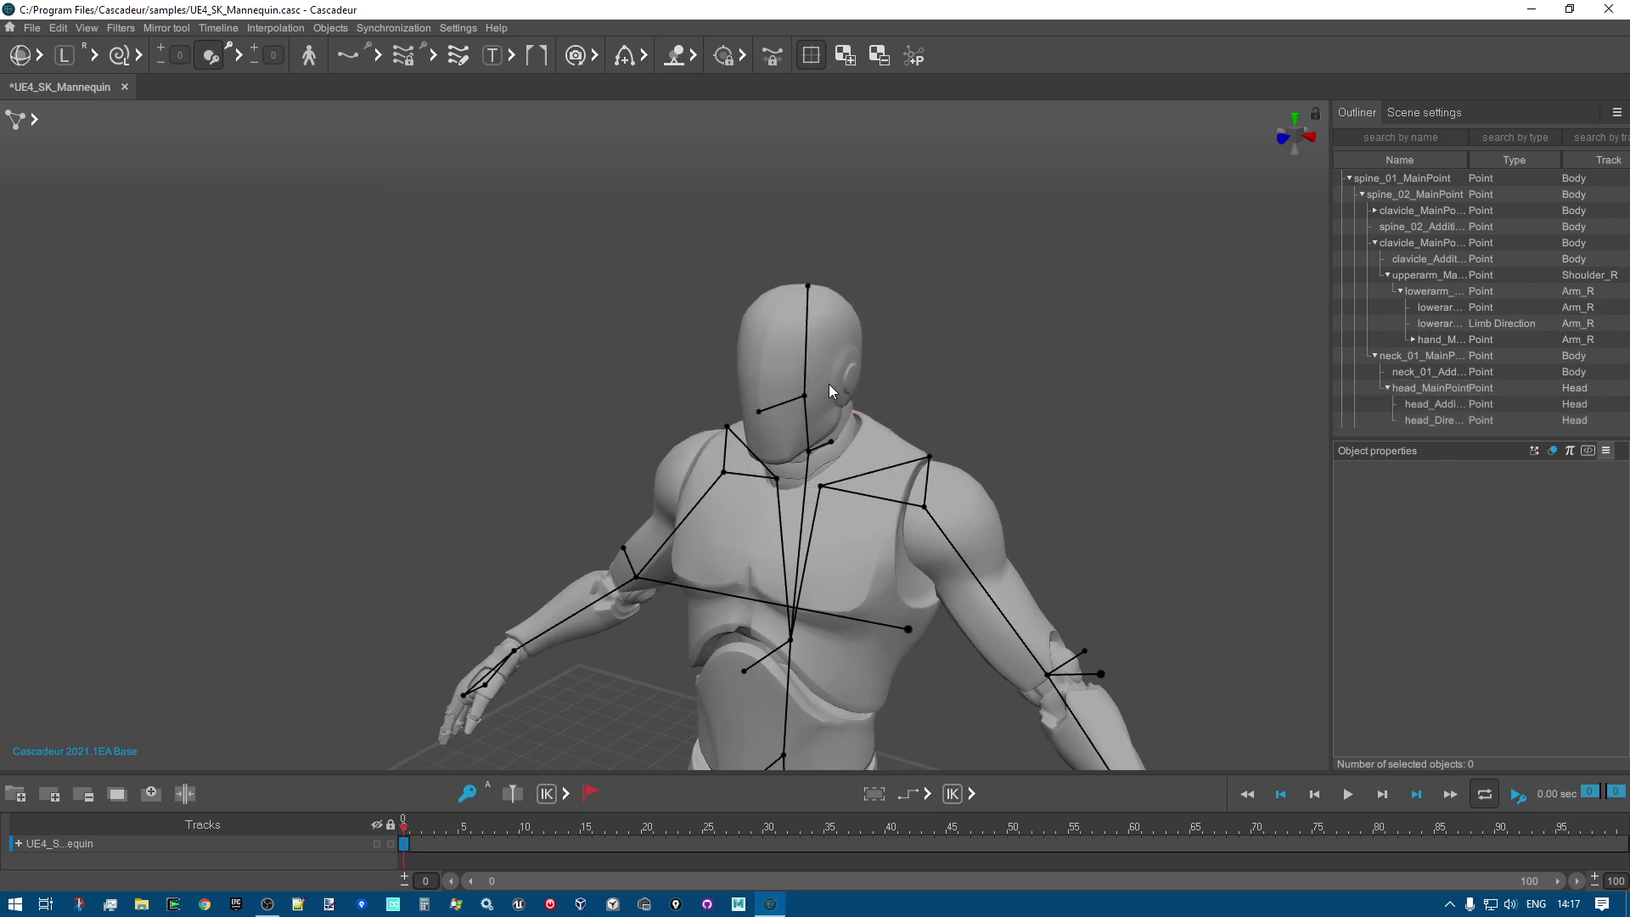
click(802, 396)
mouse_move(805, 395)
mouse_down()
mouse_move(852, 370)
mouse_move(823, 318)
mouse_move(792, 367)
mouse_move(832, 344)
mouse_move(818, 366)
mouse_up()
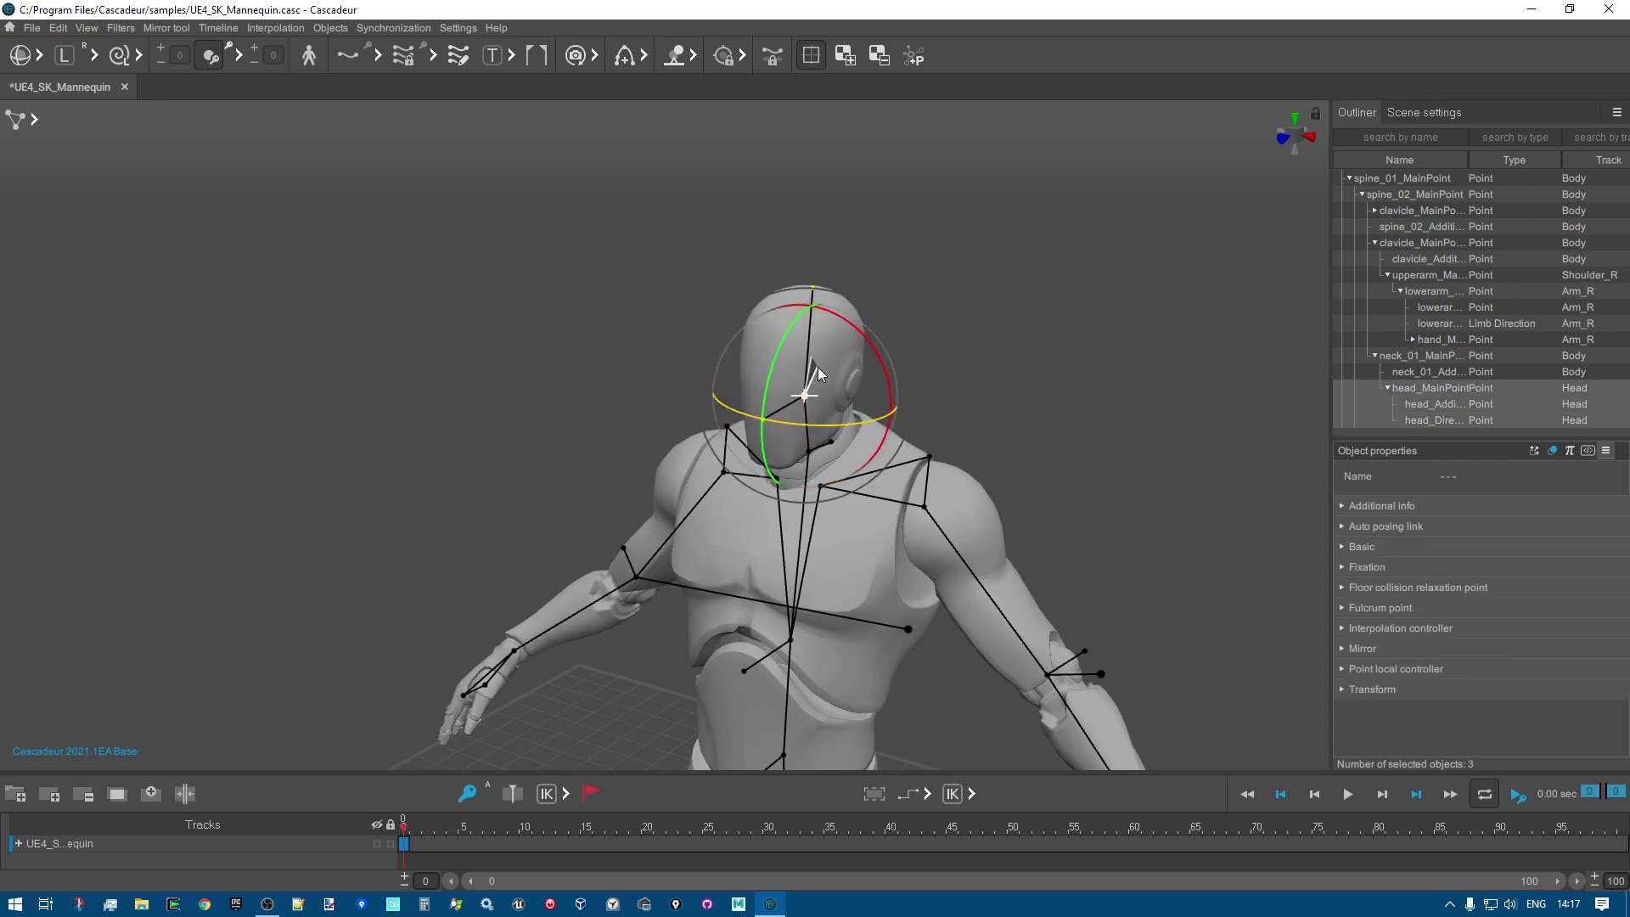
click(975, 304)
mouse_move(946, 359)
right_down()
mouse_move(1002, 345)
mouse_move(977, 350)
right_up()
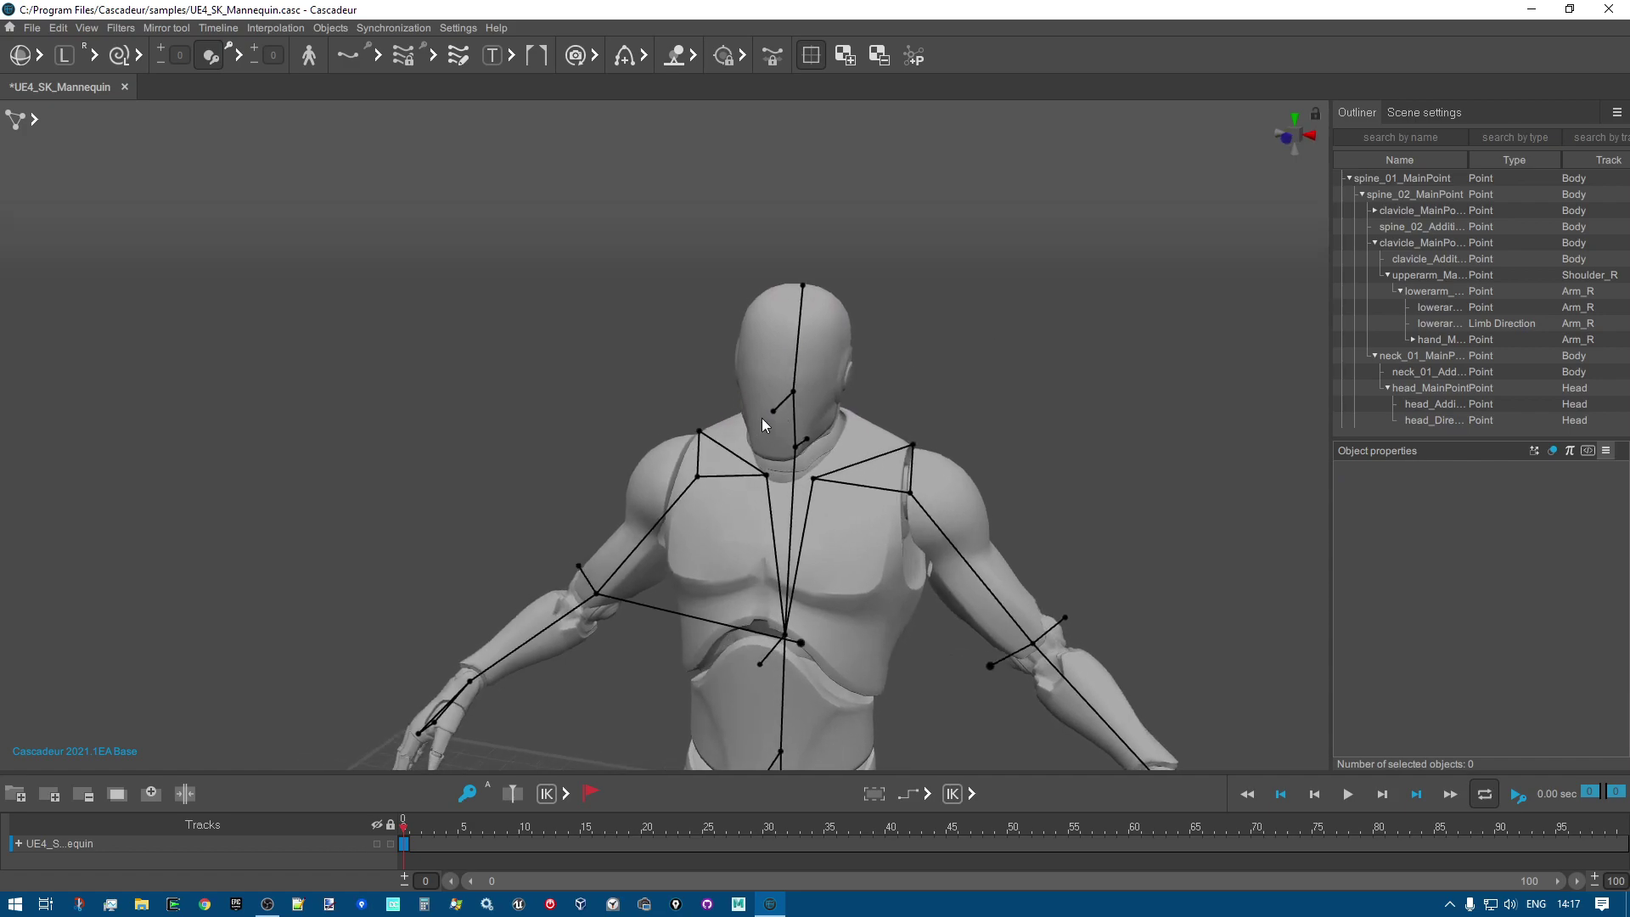
Select head_AdditionalPoint in front of the face and adjust the head's direction by shifting it with the Move manipulator.
click(772, 413)
key(w)
drag(879, 425, 882, 370)
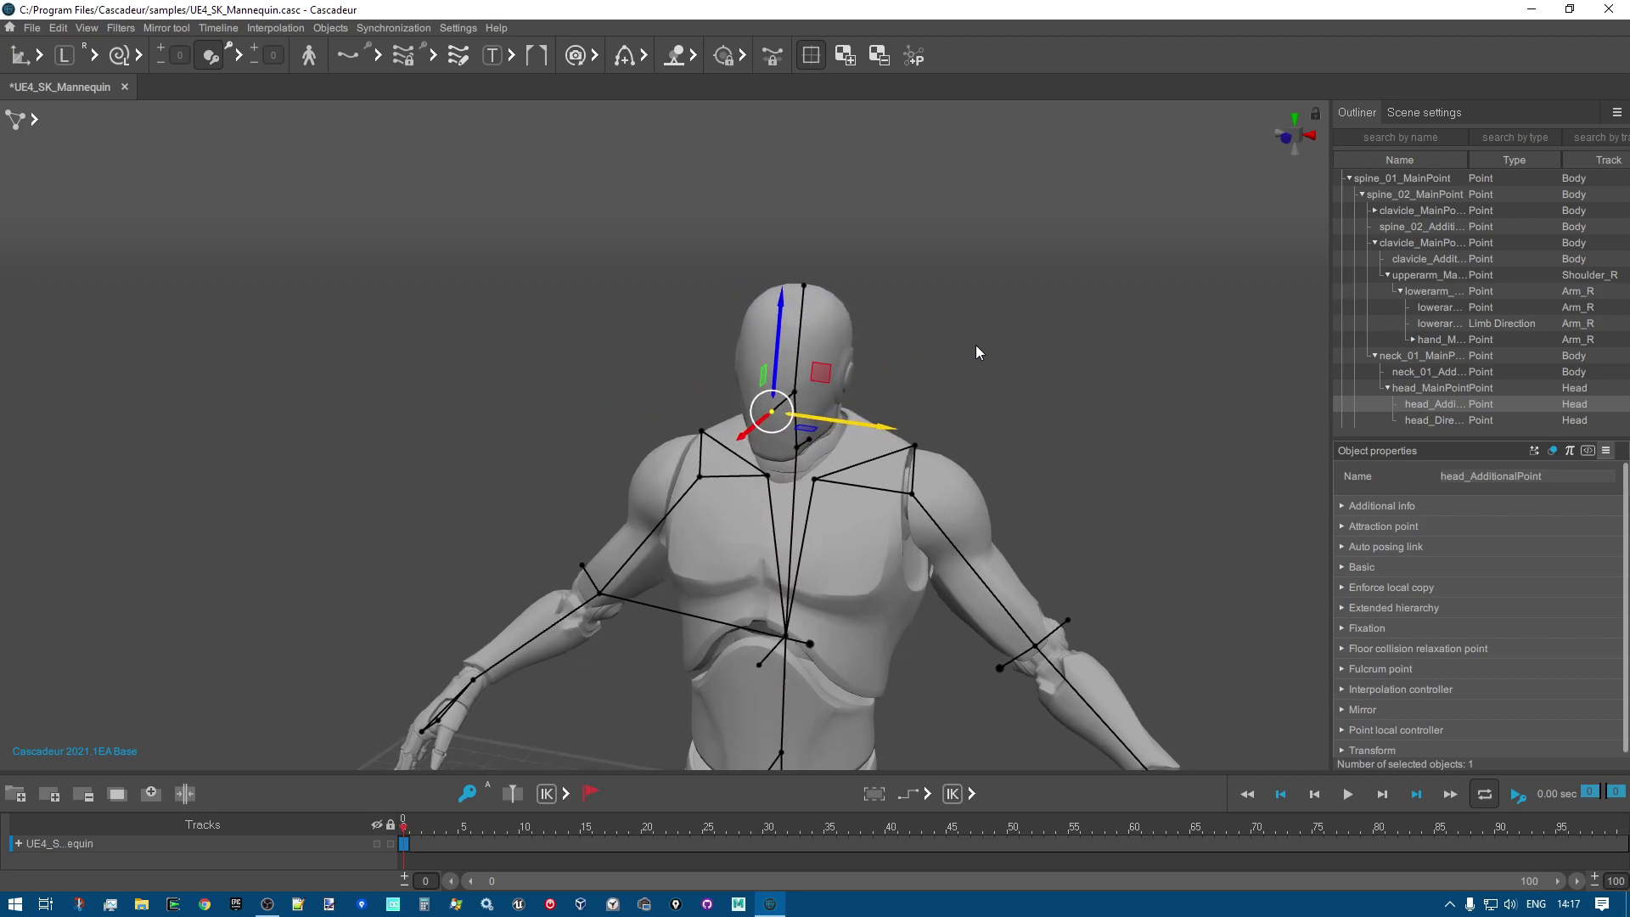
right_drag(990, 345, 813, 354)
drag(618, 430, 669, 419)
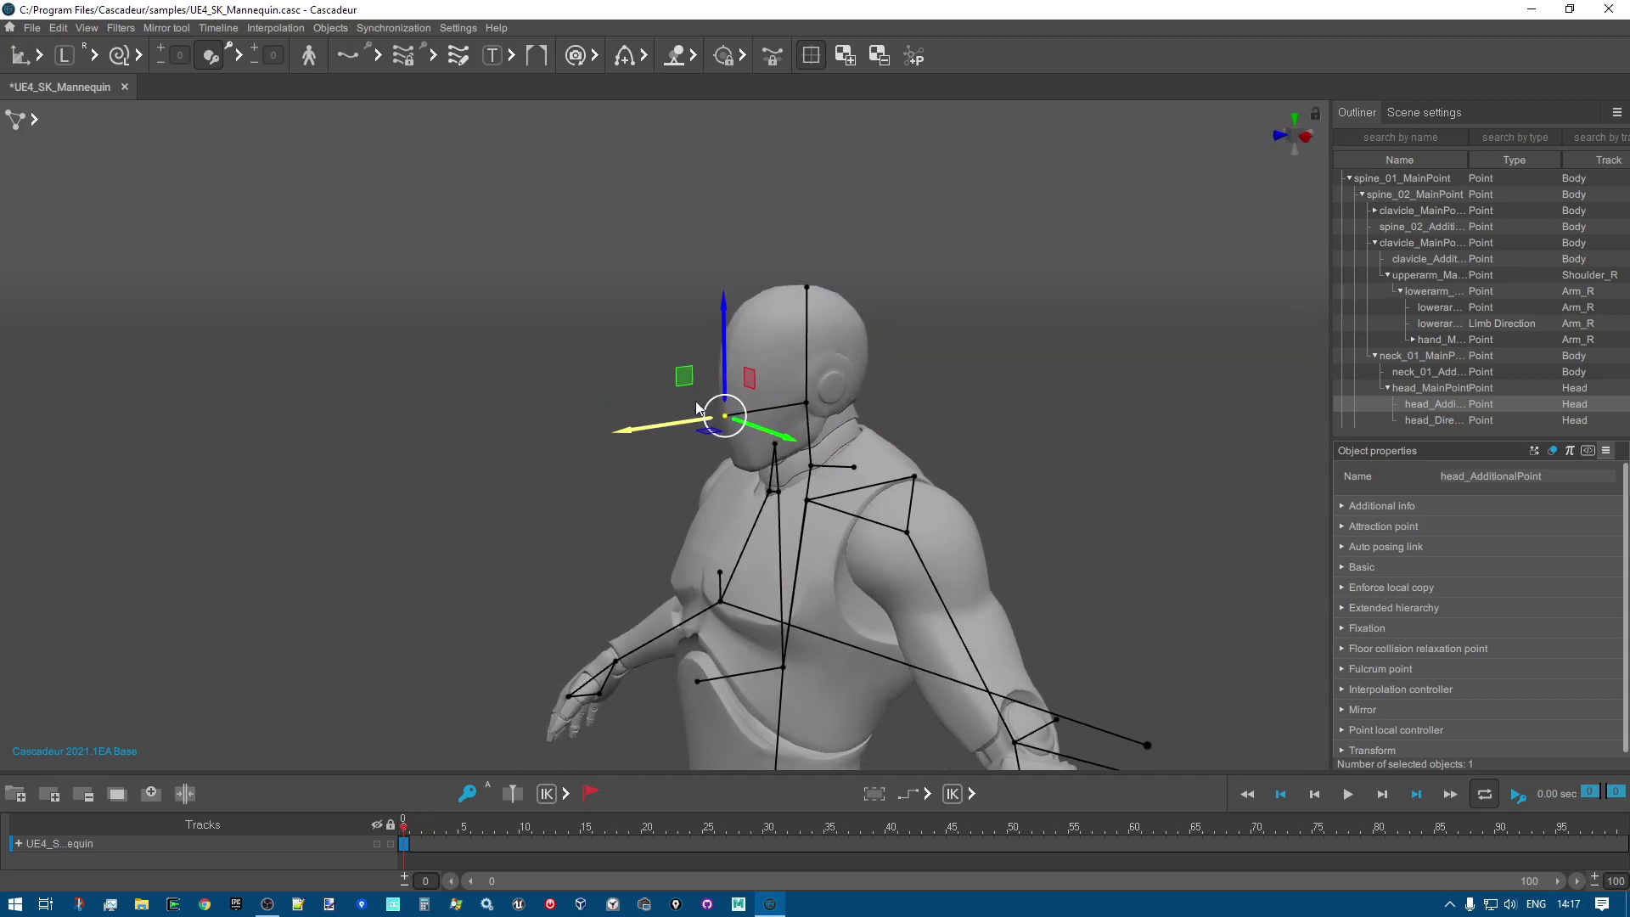
Select head_DirectionPoint at the crown and adjust the head's tilt by shifting it with the Move manipulator.
click(809, 293)
drag(809, 293, 760, 303)
scroll(954, 461, down, 2)
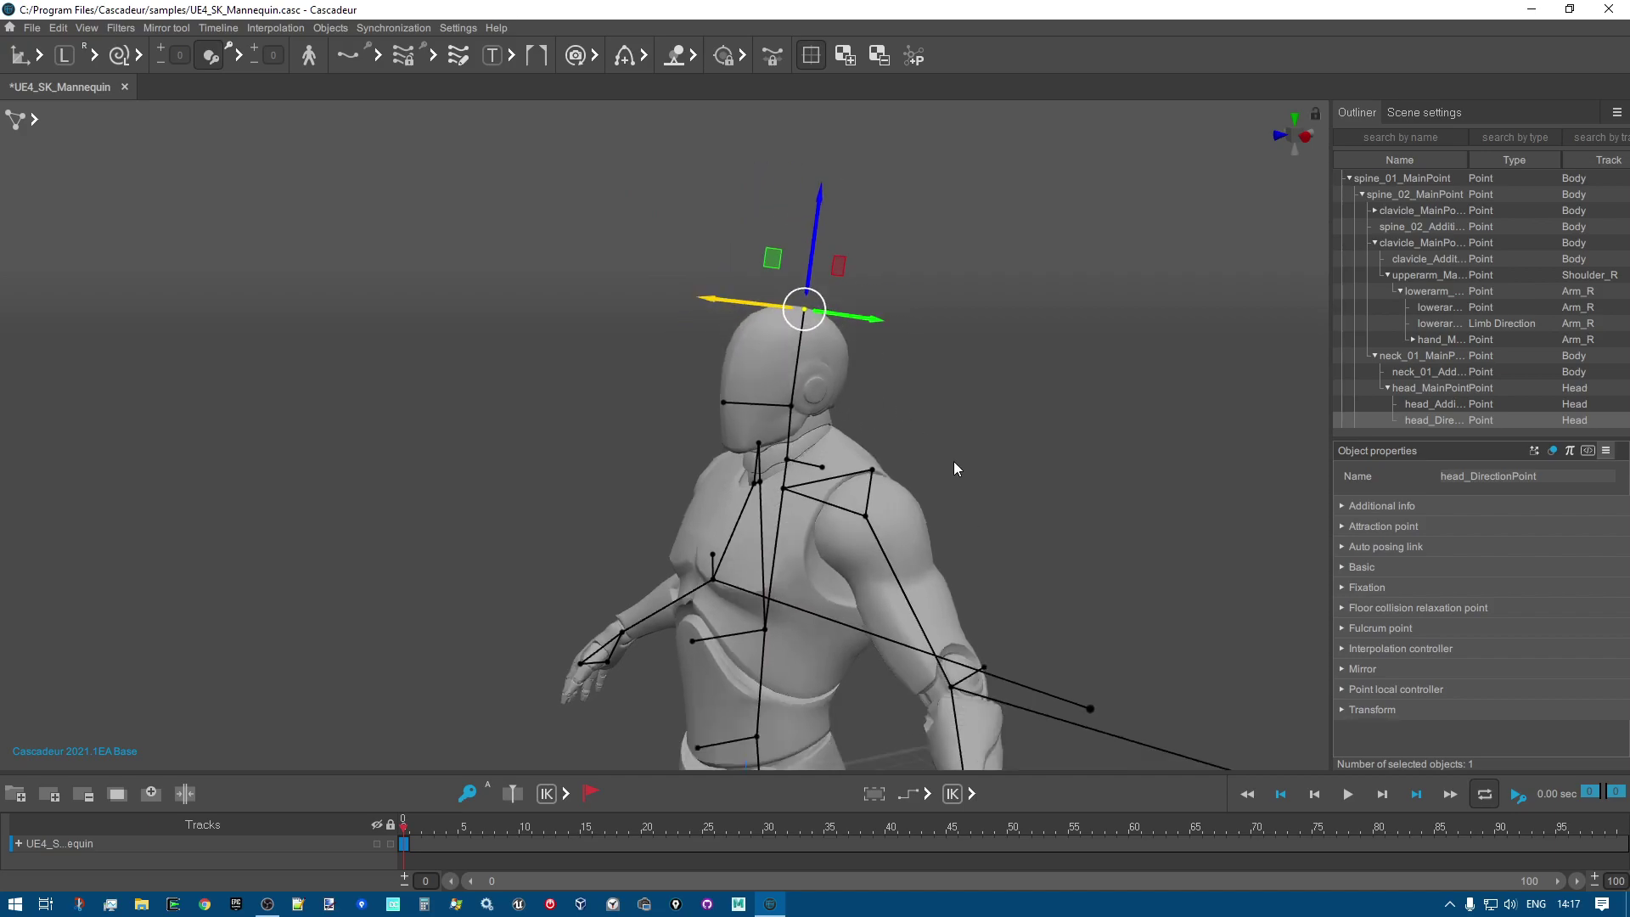
middle_drag(1103, 416, 1004, 548)
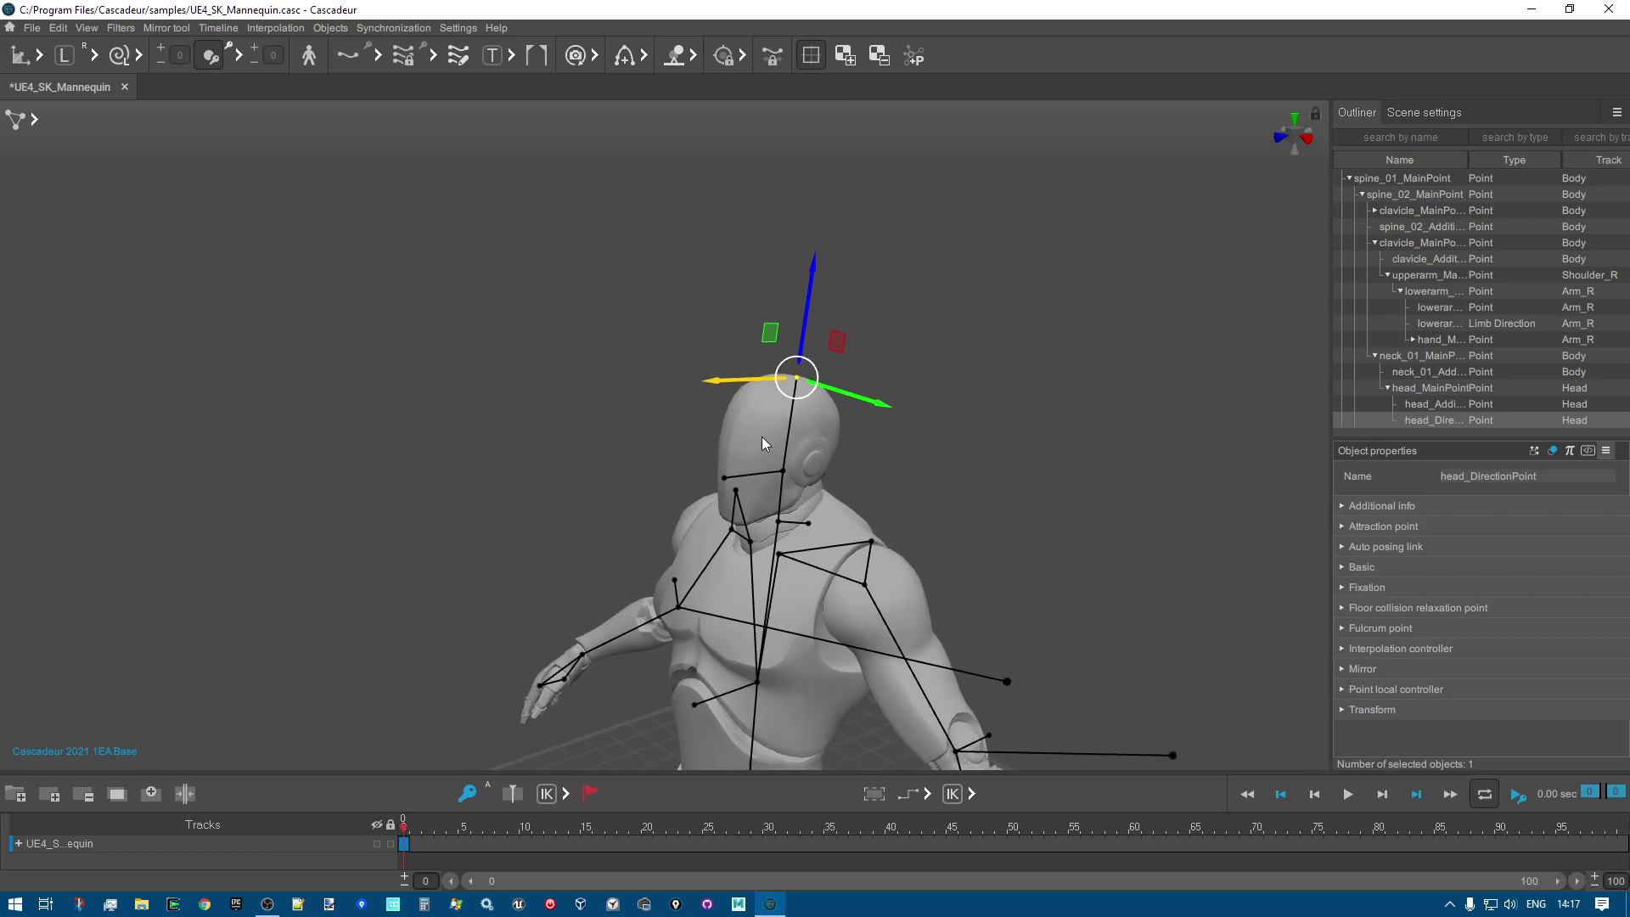
mouse_move(761, 339)
mouse_down()
mouse_move(696, 365)
mouse_move(556, 338)
mouse_move(751, 339)
mouse_move(823, 294)
mouse_move(736, 355)
mouse_move(747, 330)
mouse_up()
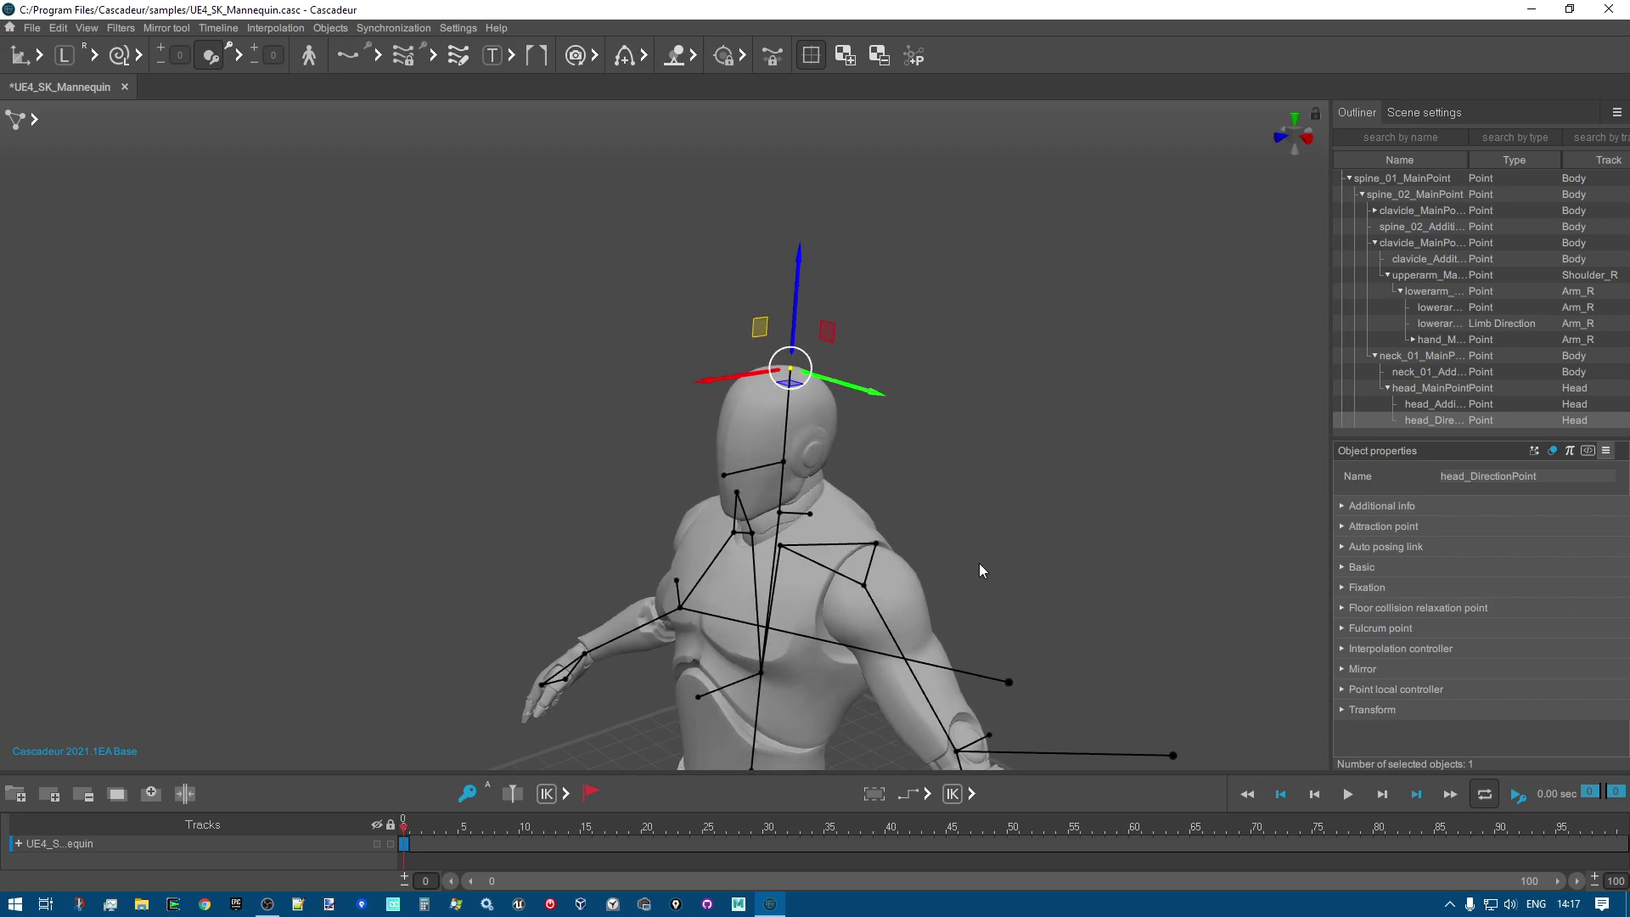
Select all points of the right foot and fix them in place.
middle_drag(976, 563, 1195, 66)
middle_drag(1017, 609, 1057, 543)
middle_drag(832, 599, 557, 699)
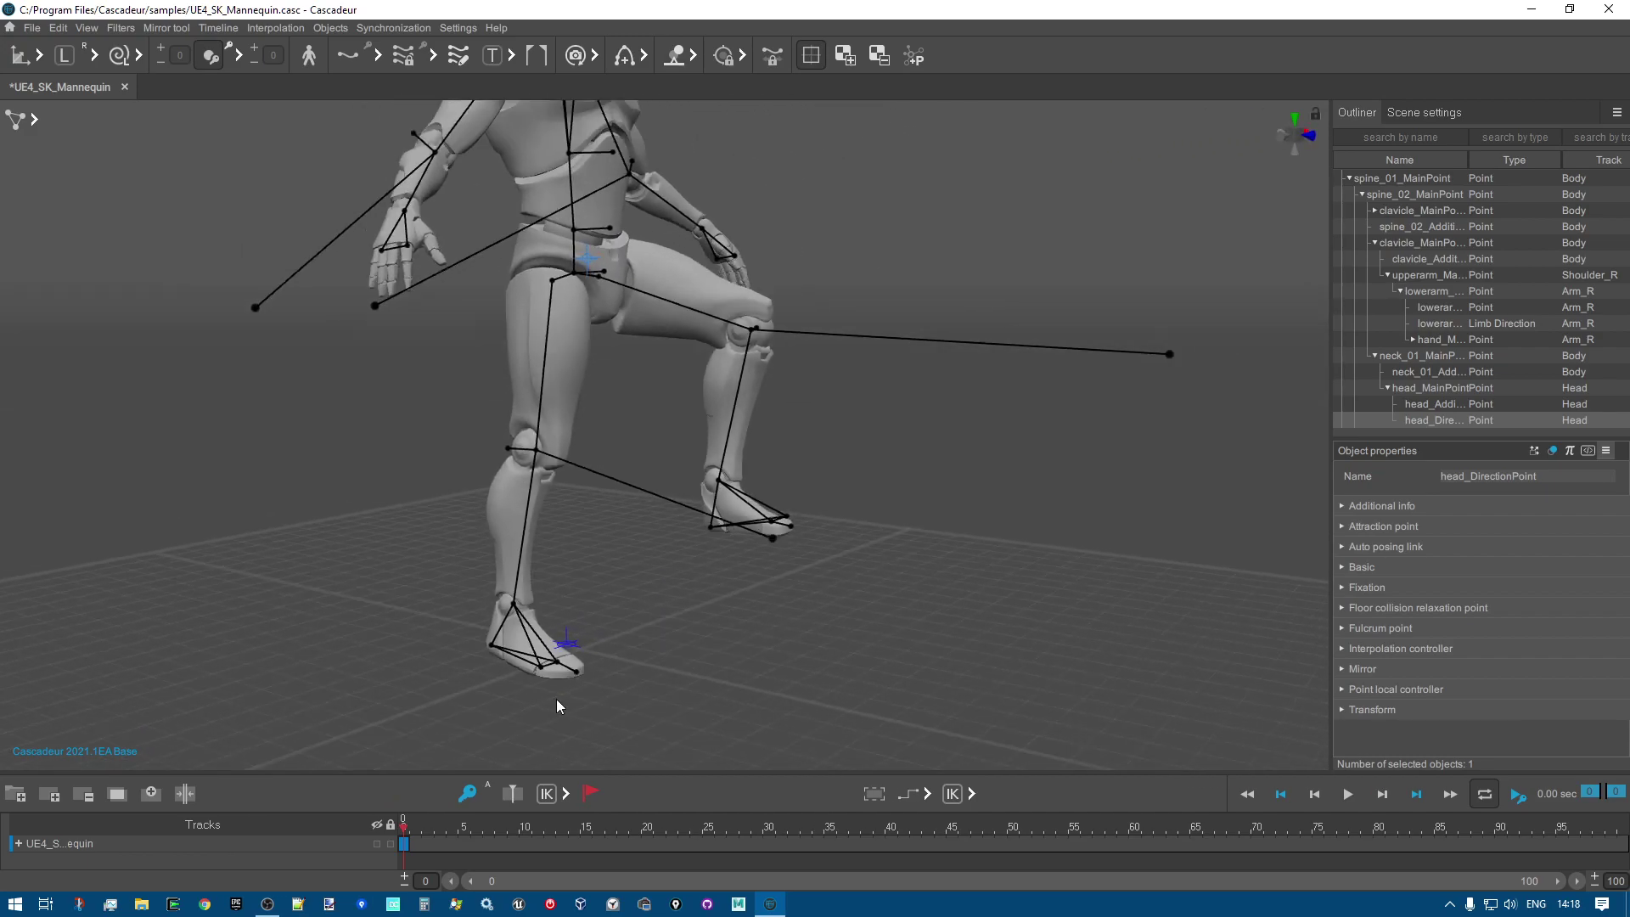
middle_drag(486, 608, 381, 584)
drag(369, 565, 609, 757)
mouse_move(757, 680)
middle_down()
mouse_move(524, 688)
mouse_move(790, 680)
middle_up()
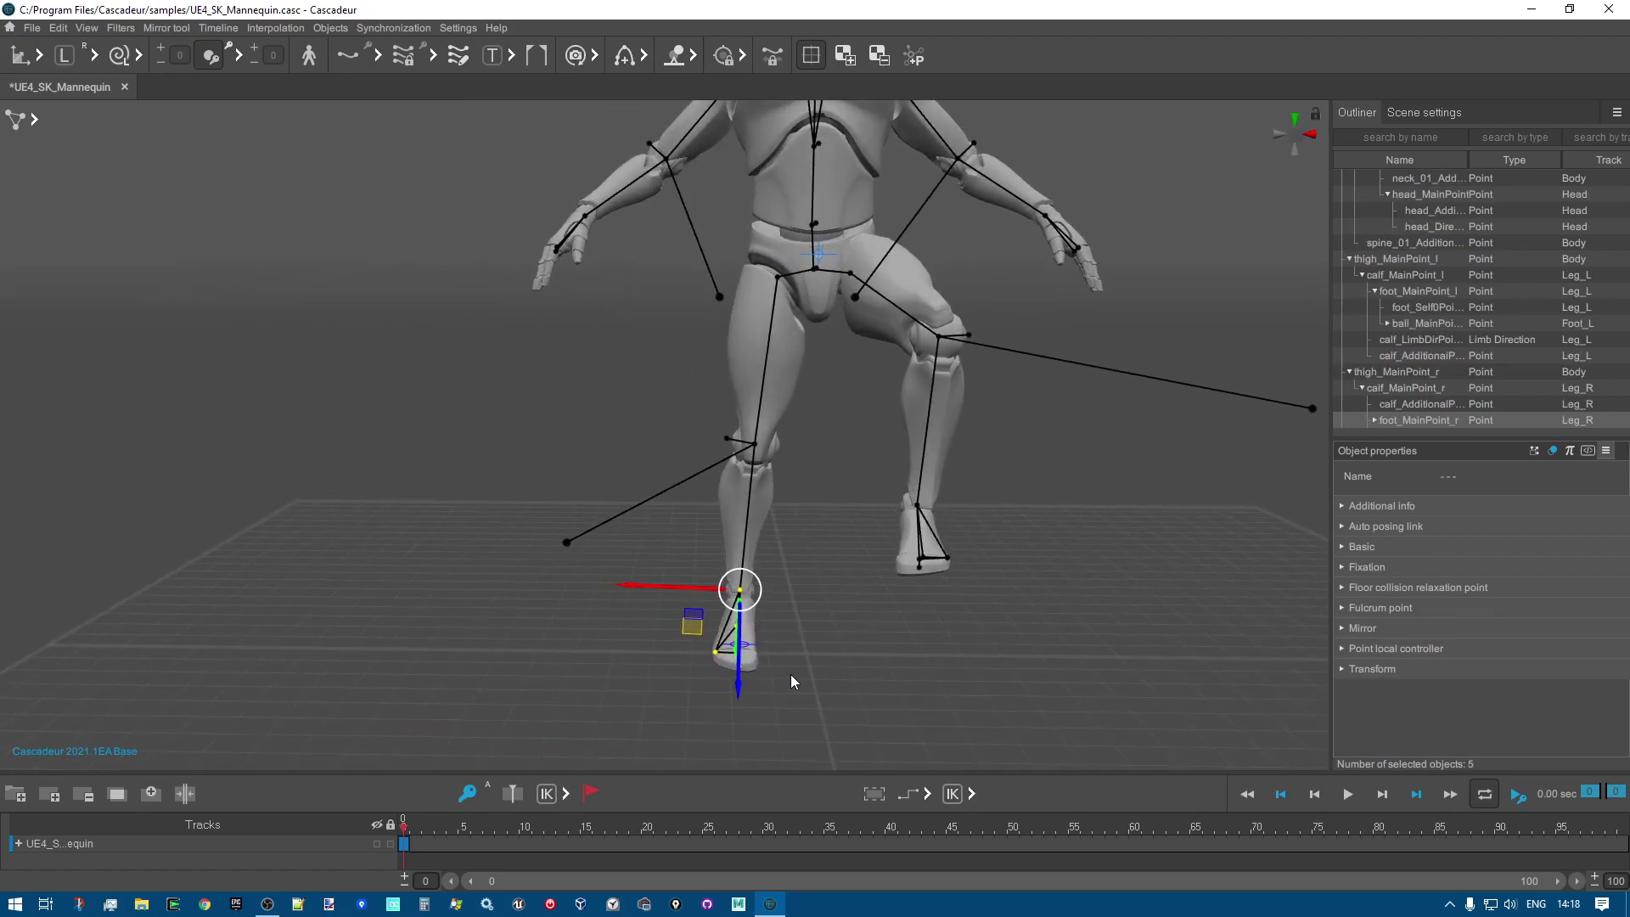
middle_drag(885, 634, 1010, 559)
scroll(1055, 484, down, 3)
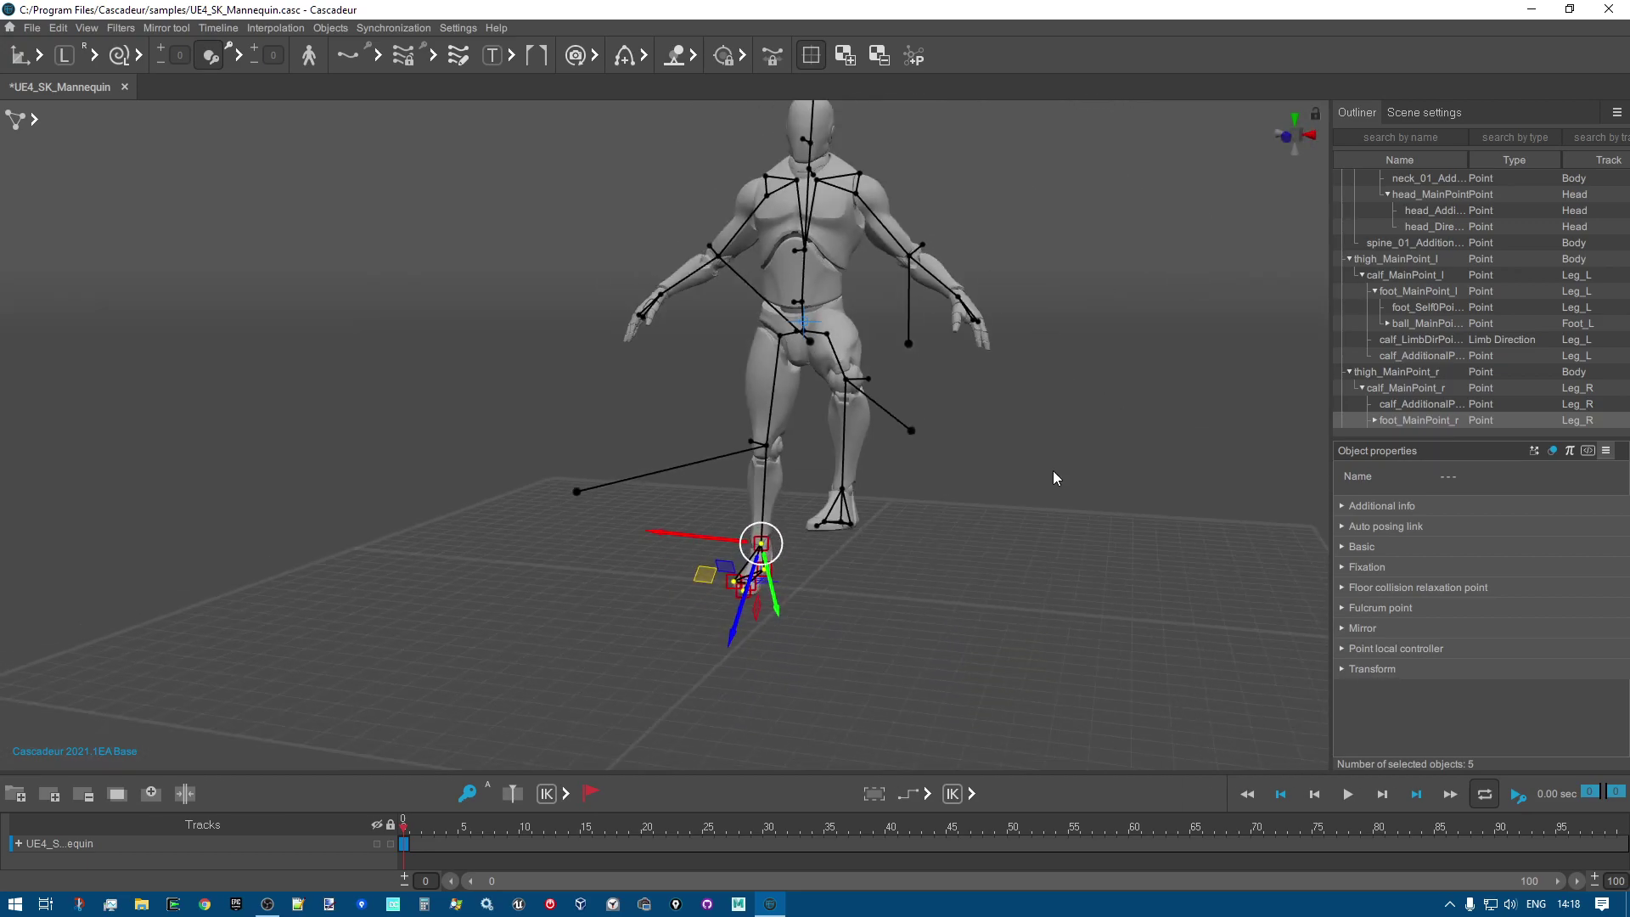
Select the upper-body and pelvis points and lower the body with the Move manipulator so the fixed right leg bends.
drag(1037, 175, 1135, 371)
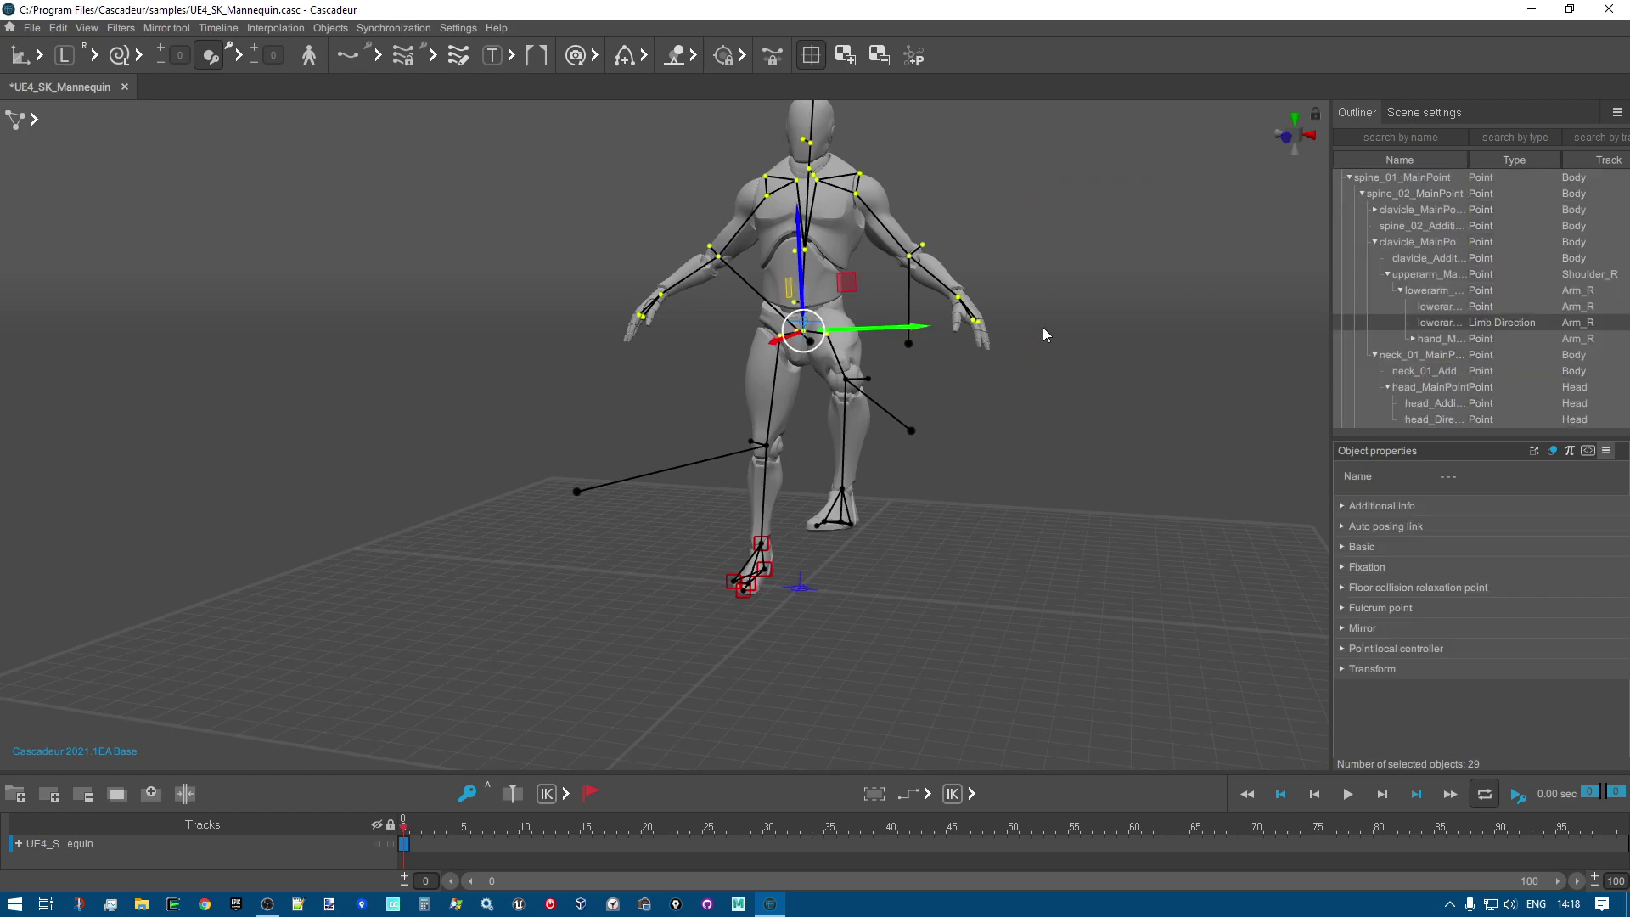
middle_drag(1041, 327, 1024, 349)
right_drag(1204, 349, 842, 310)
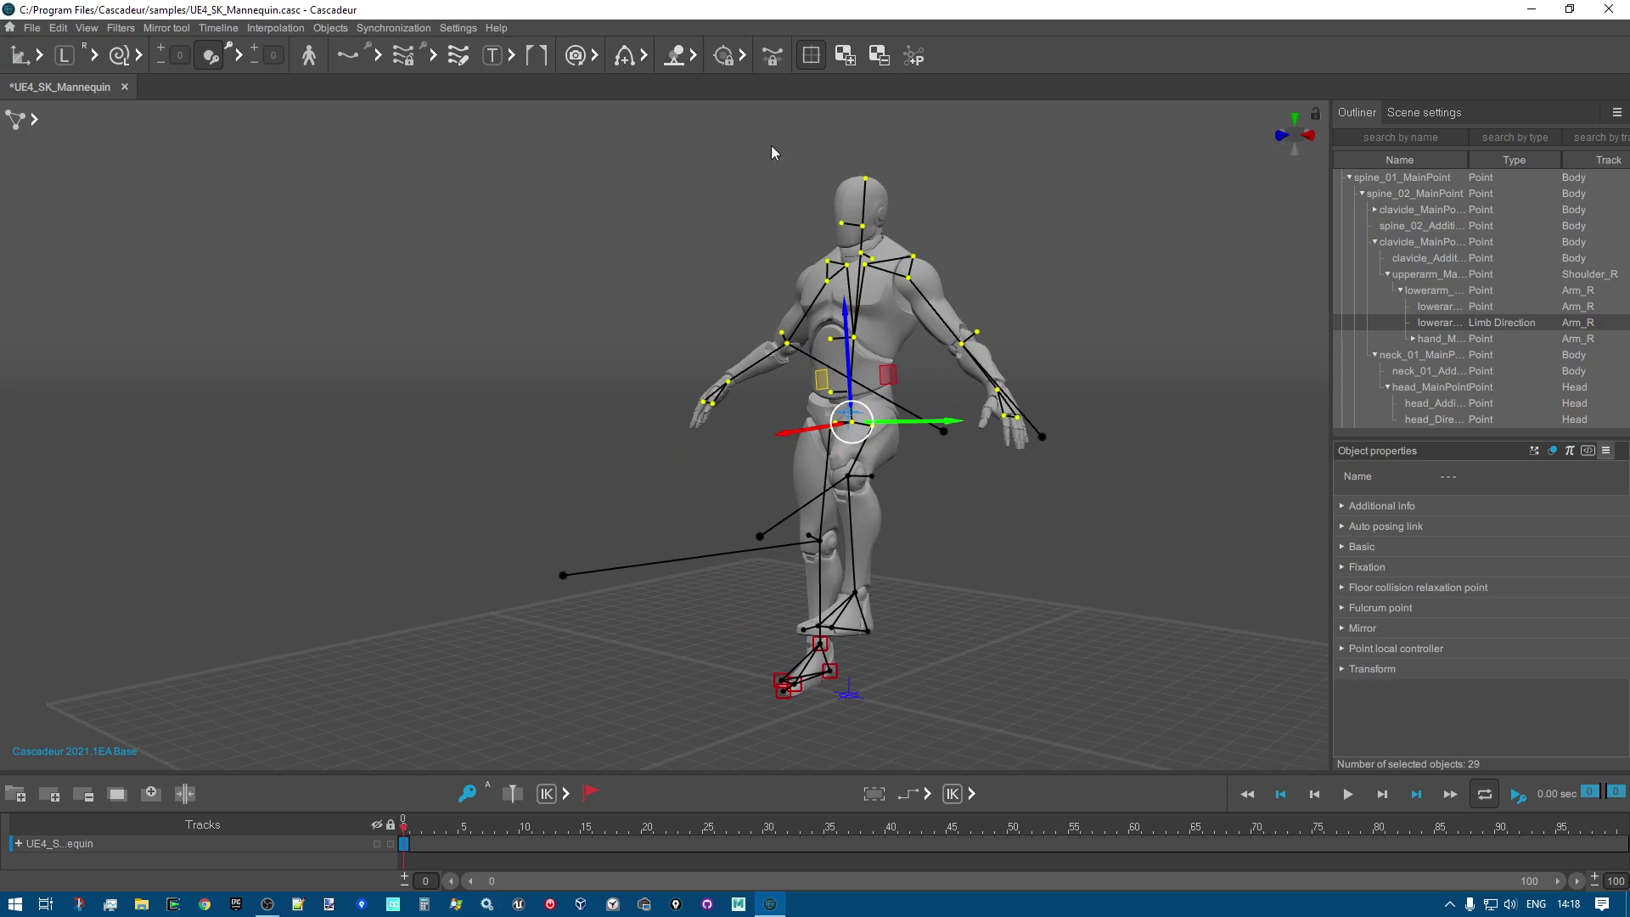
drag(849, 312, 814, 372)
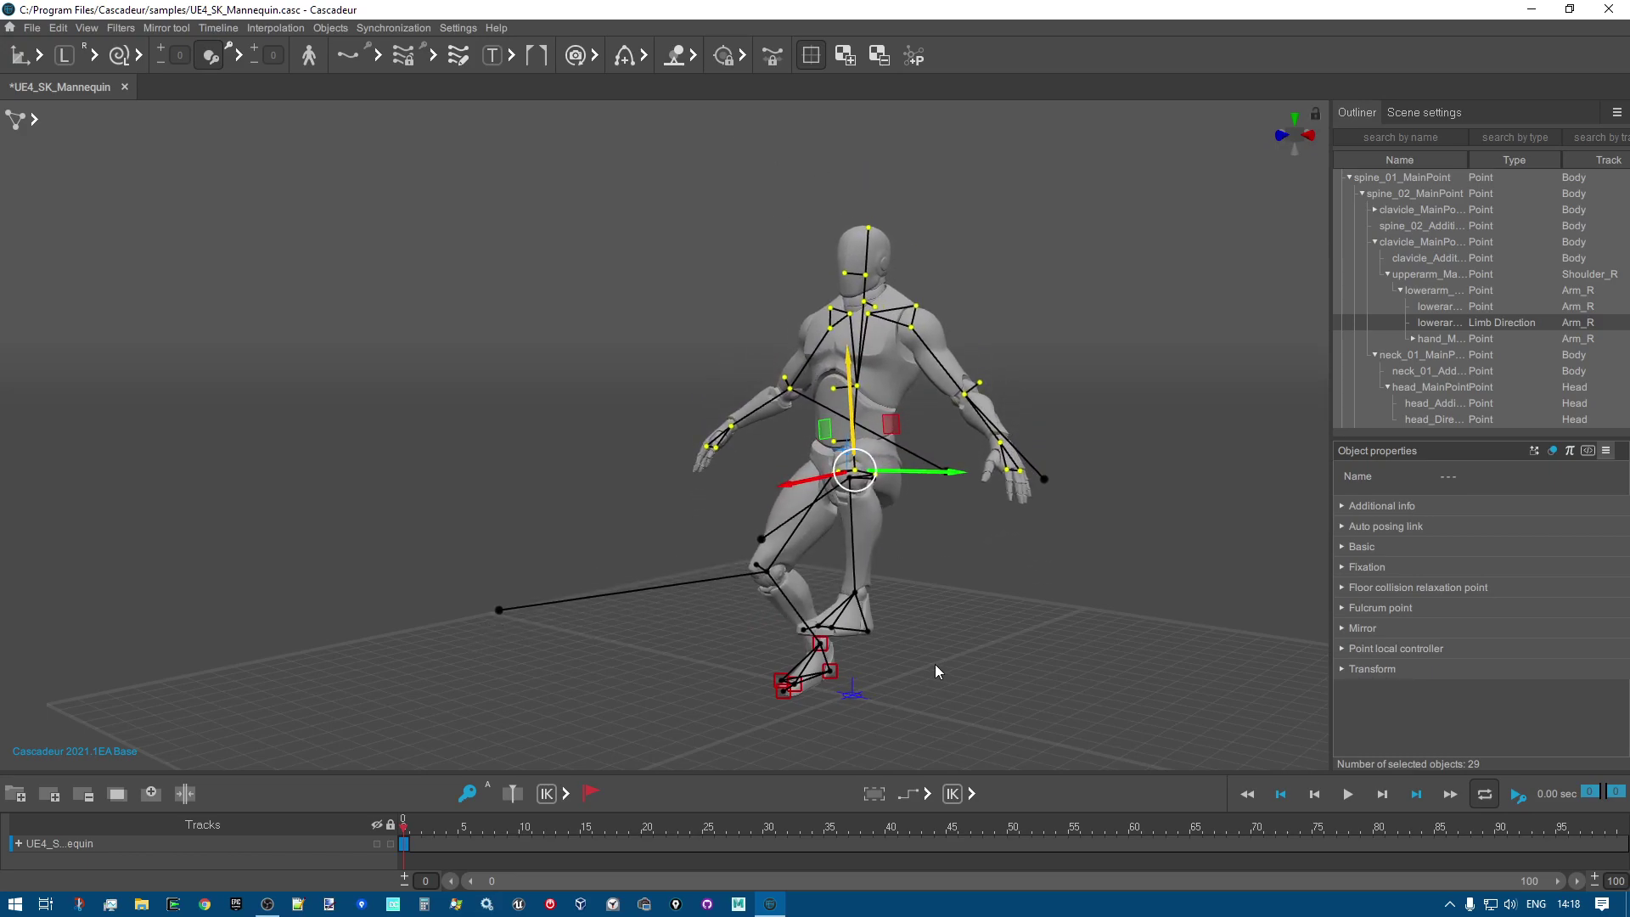
alt+drag(934, 665, 1099, 677)
drag(813, 441, 785, 489)
Select the right foot's points, release their fixation and clear the selection.
right_drag(785, 489, 802, 494)
scroll(889, 634, up, 3)
right_drag(890, 634, 761, 650)
click(762, 650)
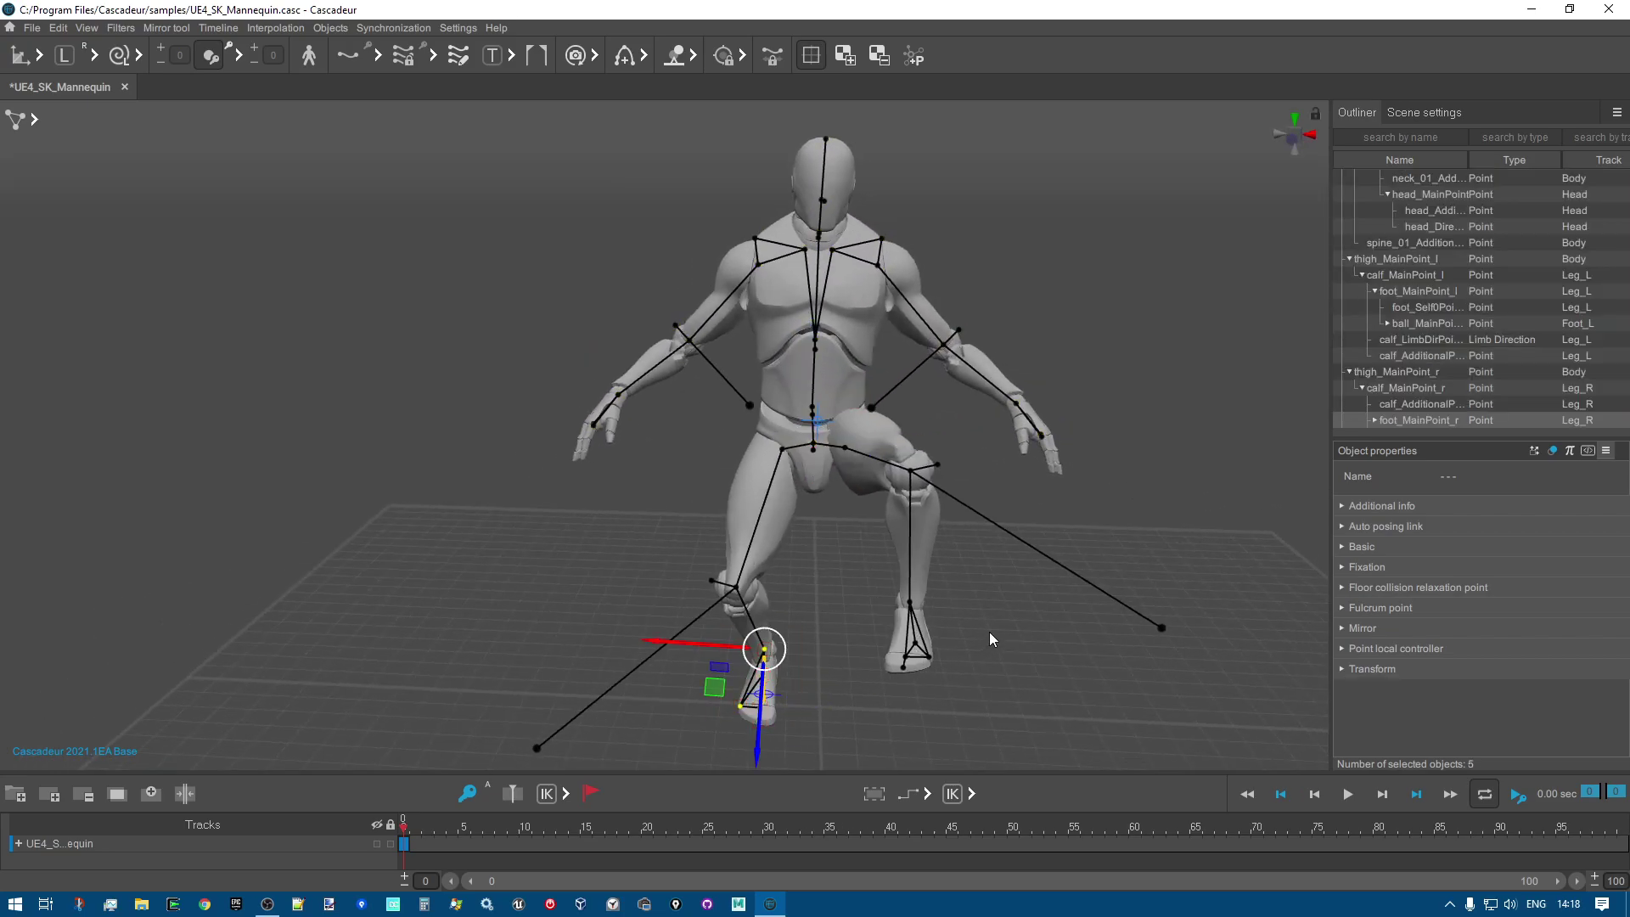
right_drag(1071, 492, 985, 554)
click(1053, 565)
click(1016, 598)
right_drag(969, 619, 1111, 623)
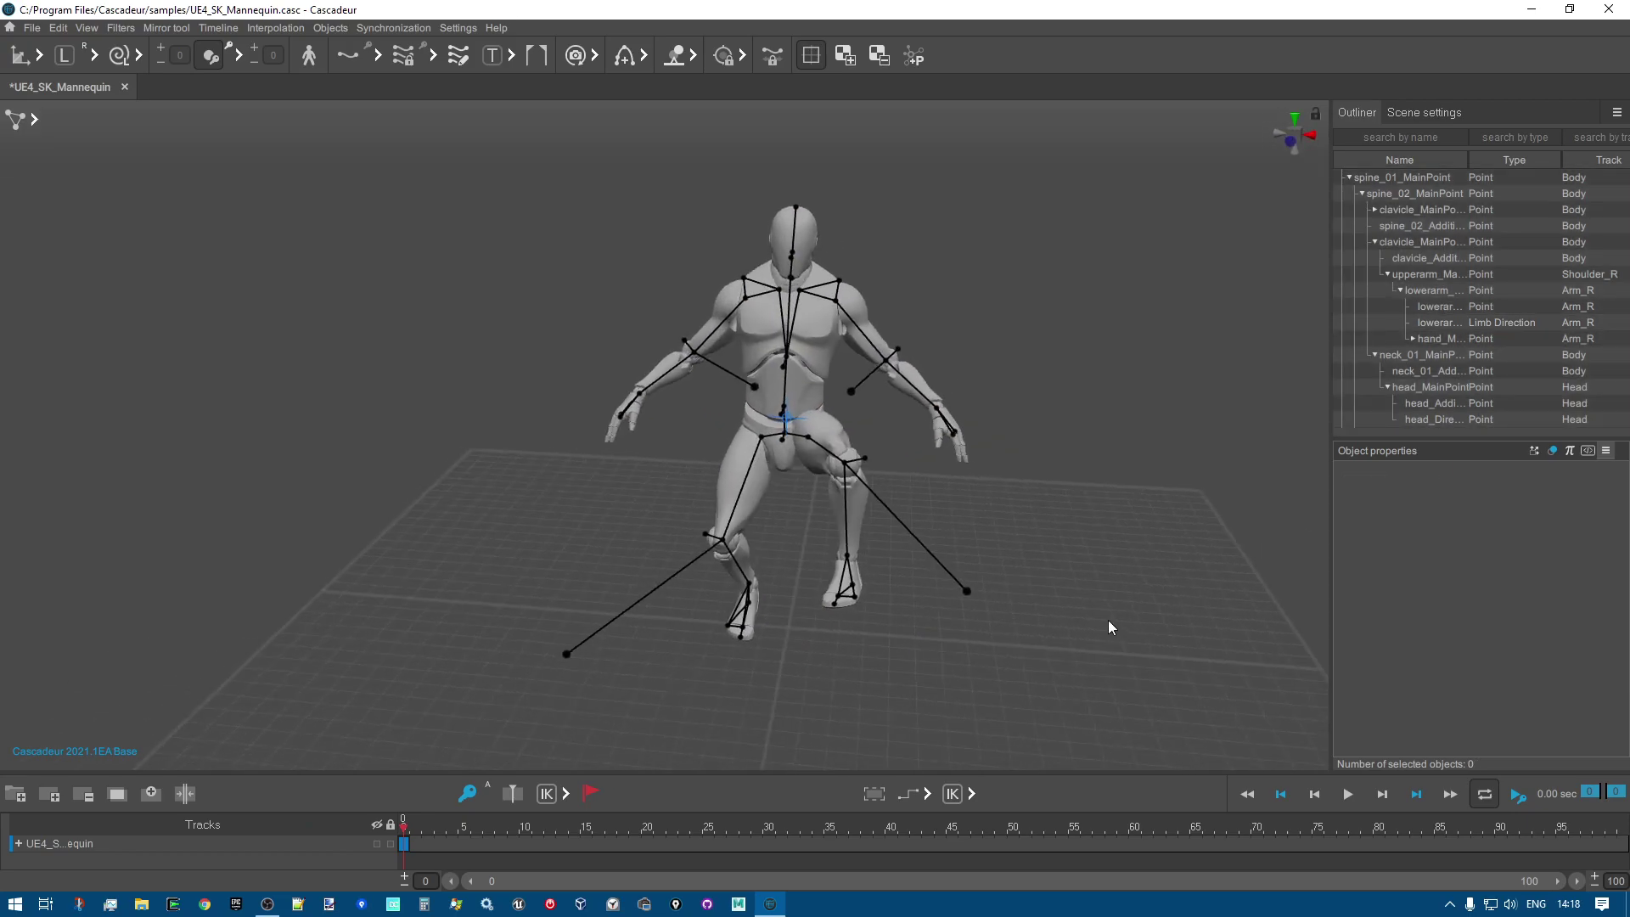
Select the left foot's points and lower the foot to the floor beside the right foot.
click(847, 556)
drag(849, 542, 857, 562)
click(1010, 533)
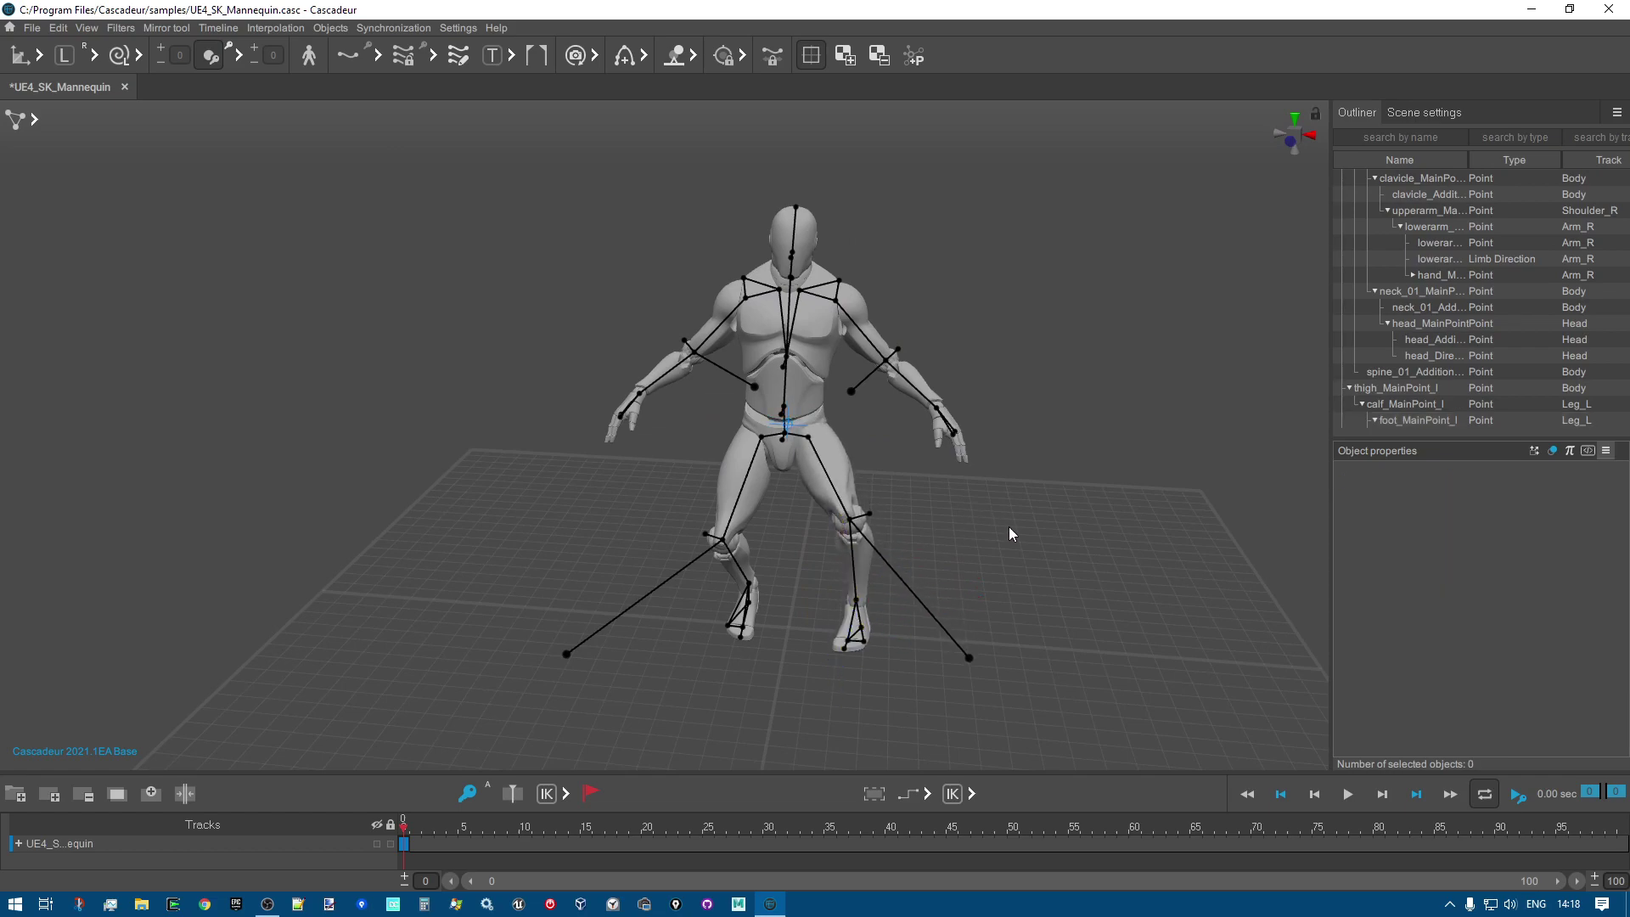
right_drag(1007, 546, 1079, 531)
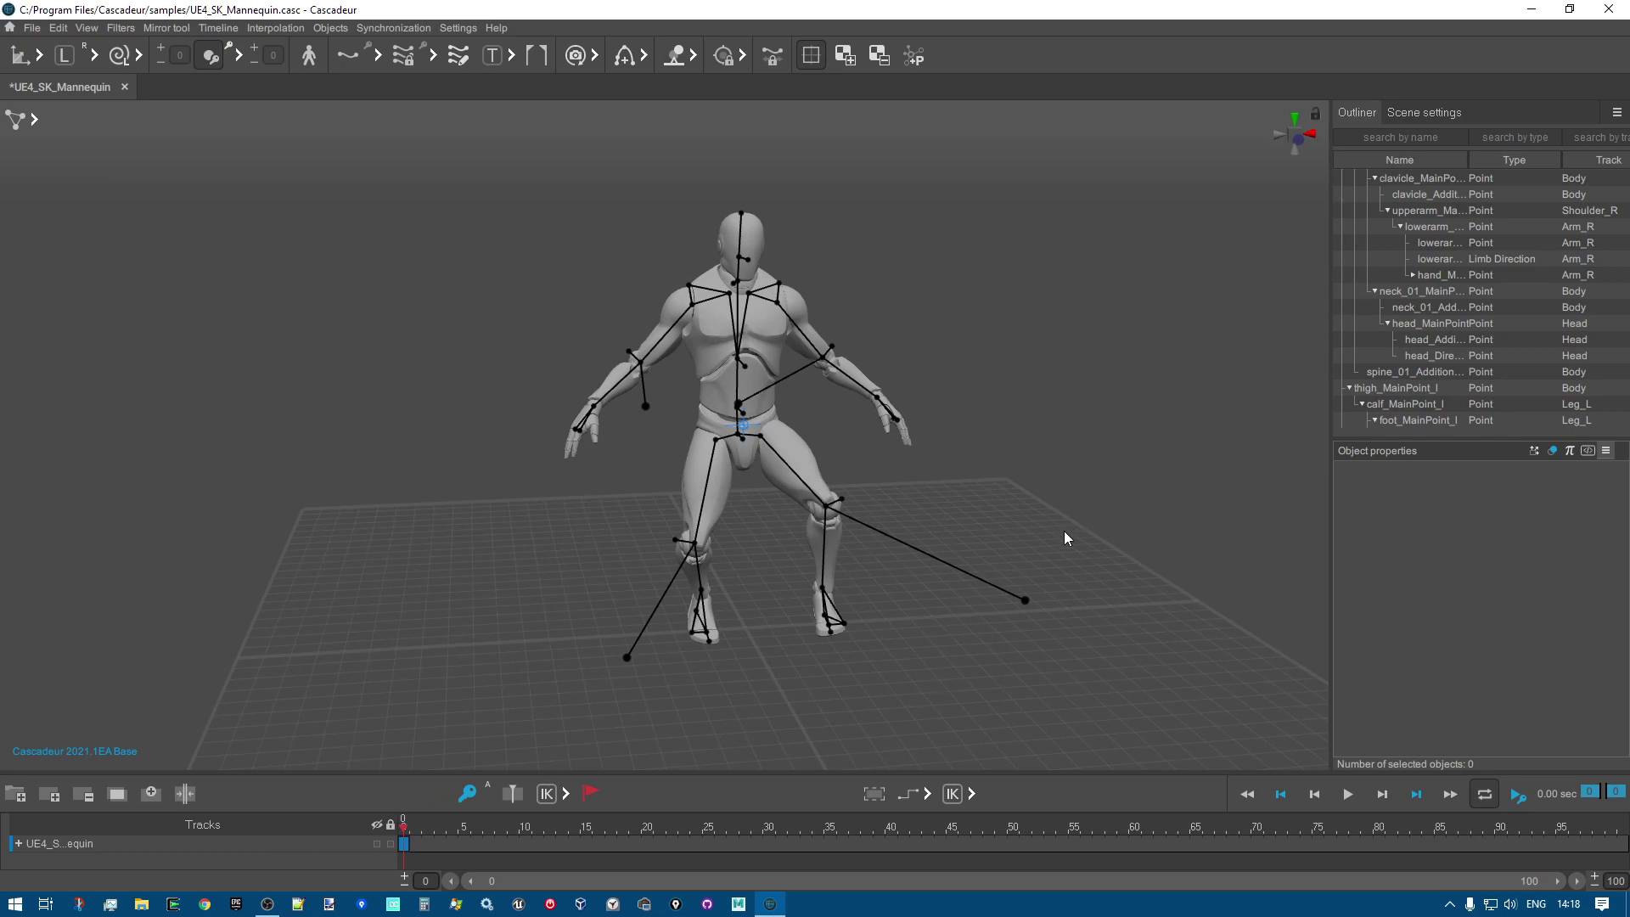
Select the upper-body and pelvis points together and clear the selection.
key(ctrl+a)
right_drag(1068, 409, 975, 389)
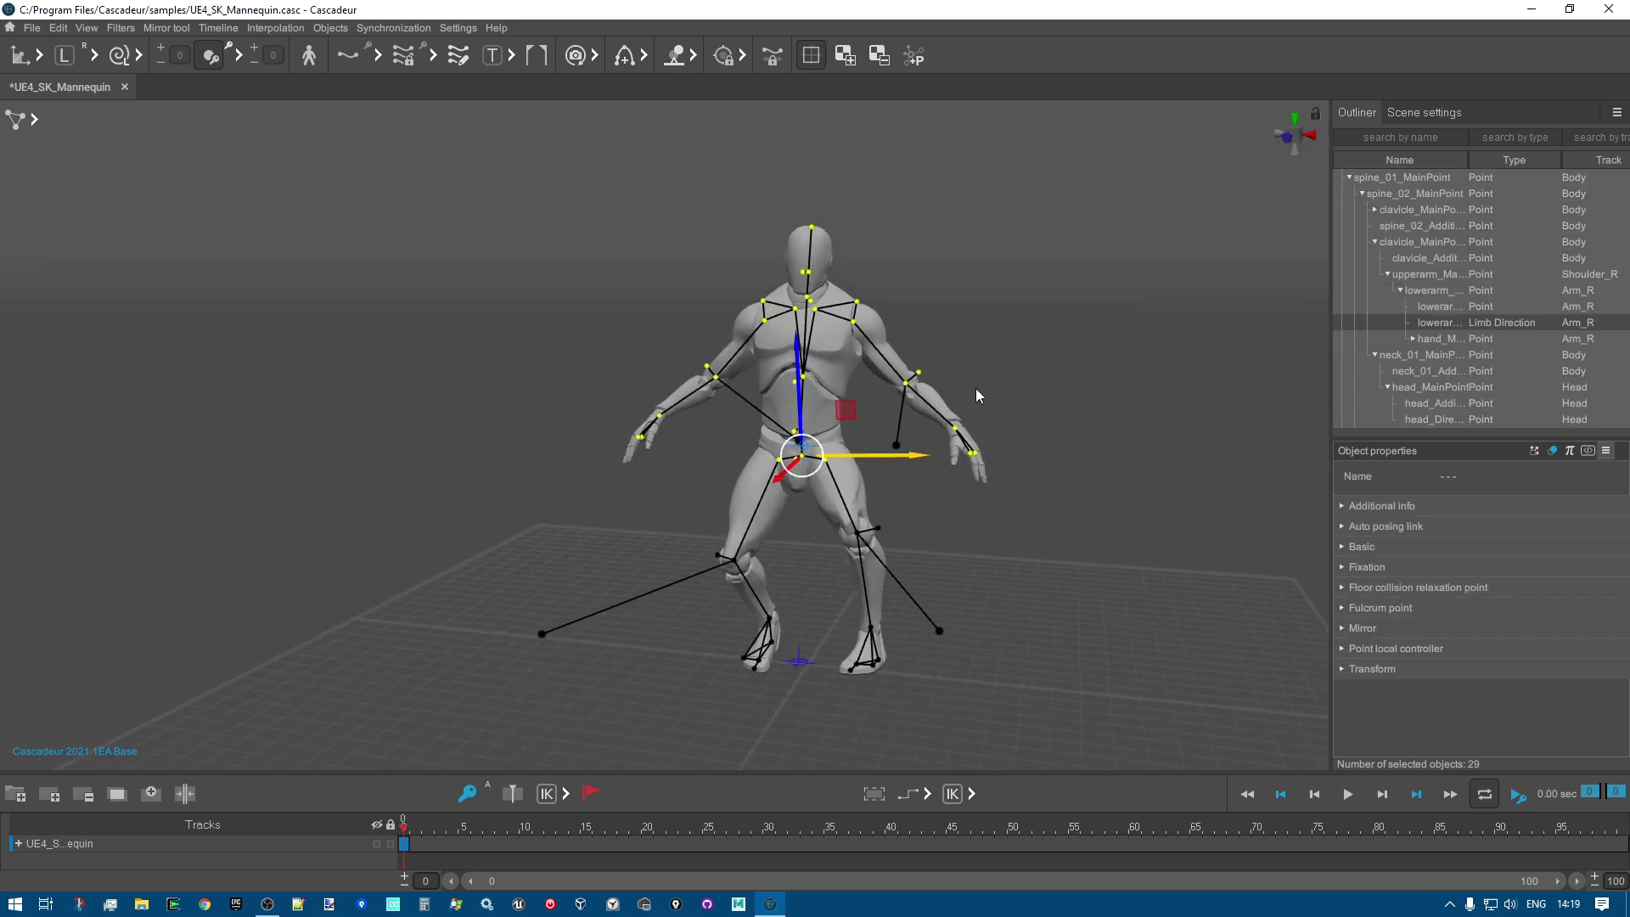
click(1051, 375)
Undo the last changes to the body and the left arm.
key(ctrl+z)
right_drag(1051, 392, 1108, 359)
click(1081, 384)
key(ctrl+z)
key(ctrl+z)
key(ctrl+z)
key(ctrl+z)
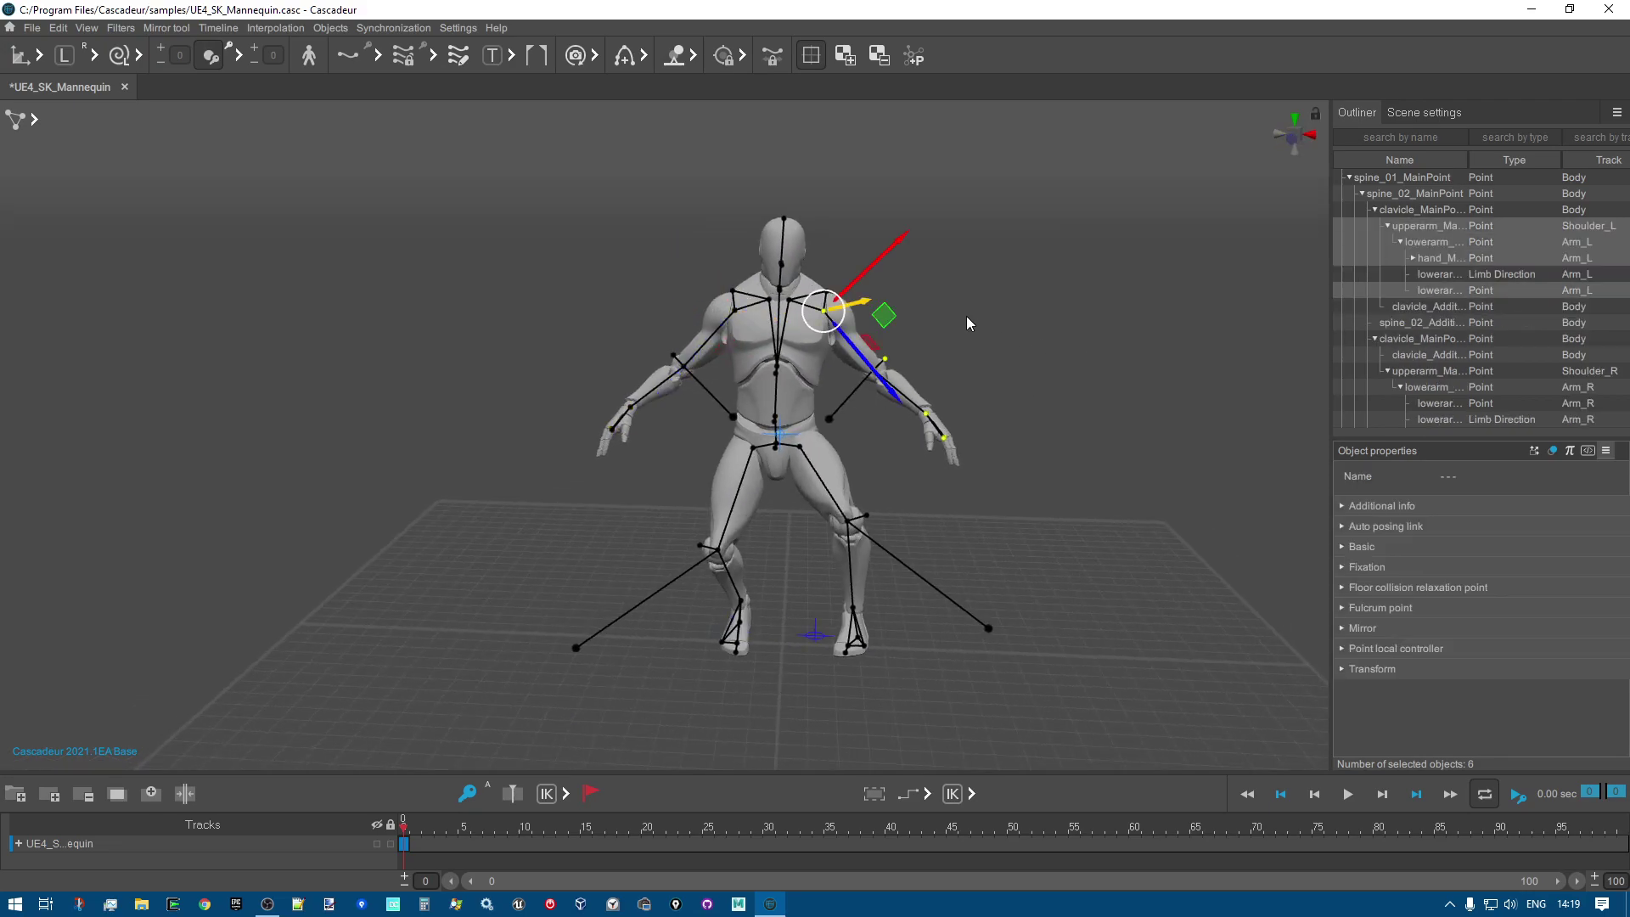
key(ctrl+z)
key(ctrl+z)
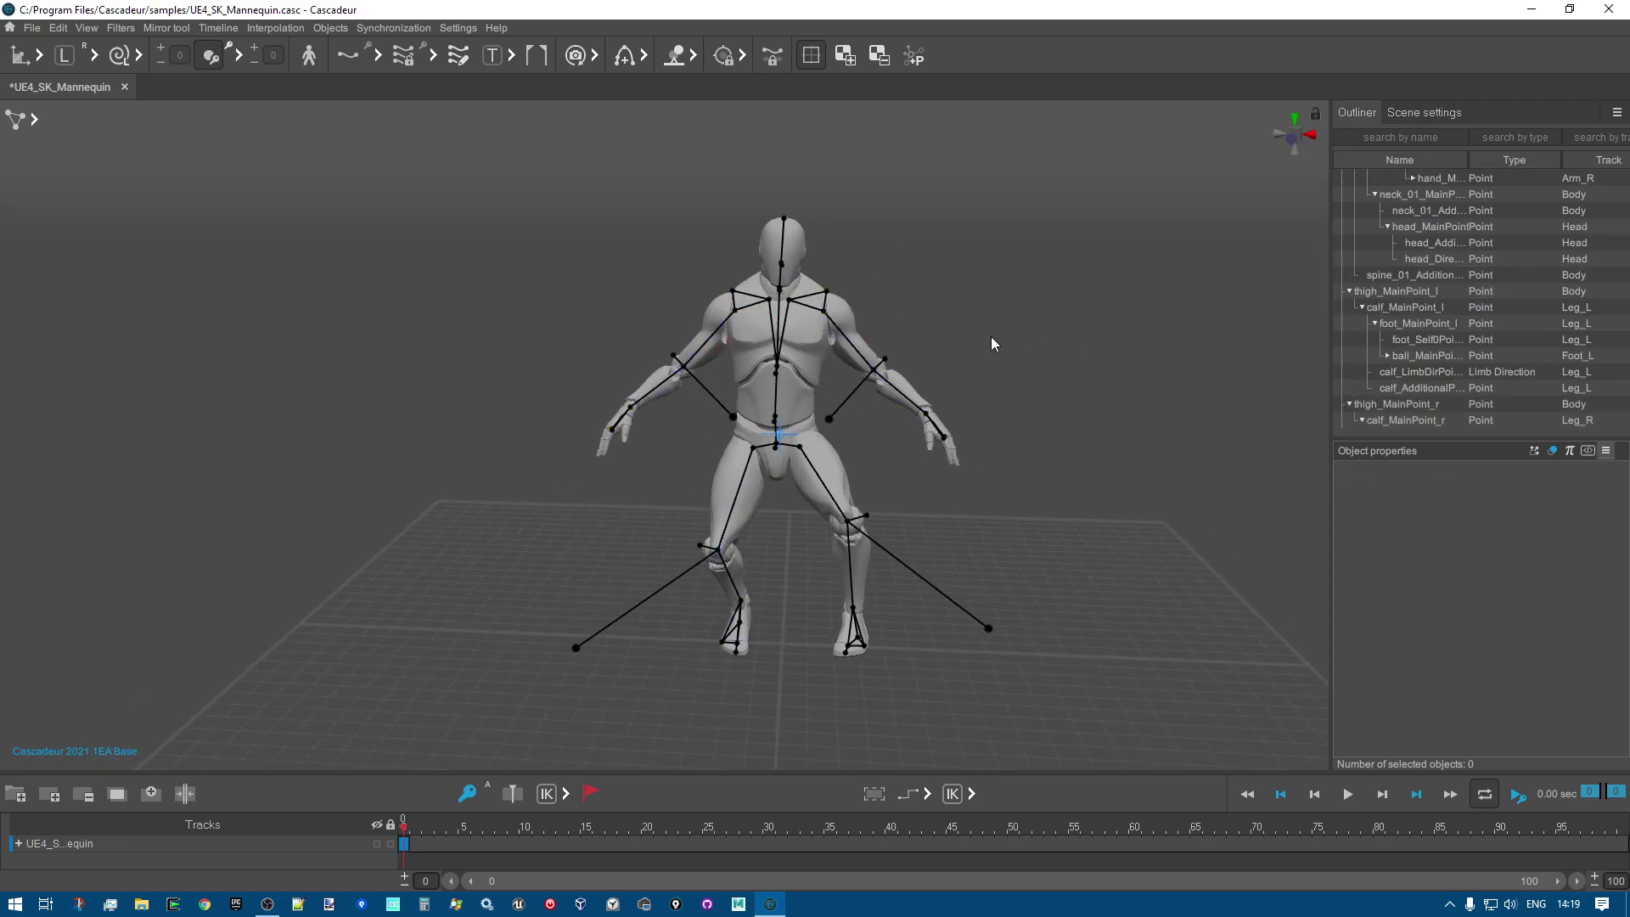
Select the three points of the left hand, including hand_MainPoint_l, for the Move manipulator.
scroll(939, 496, up, 3)
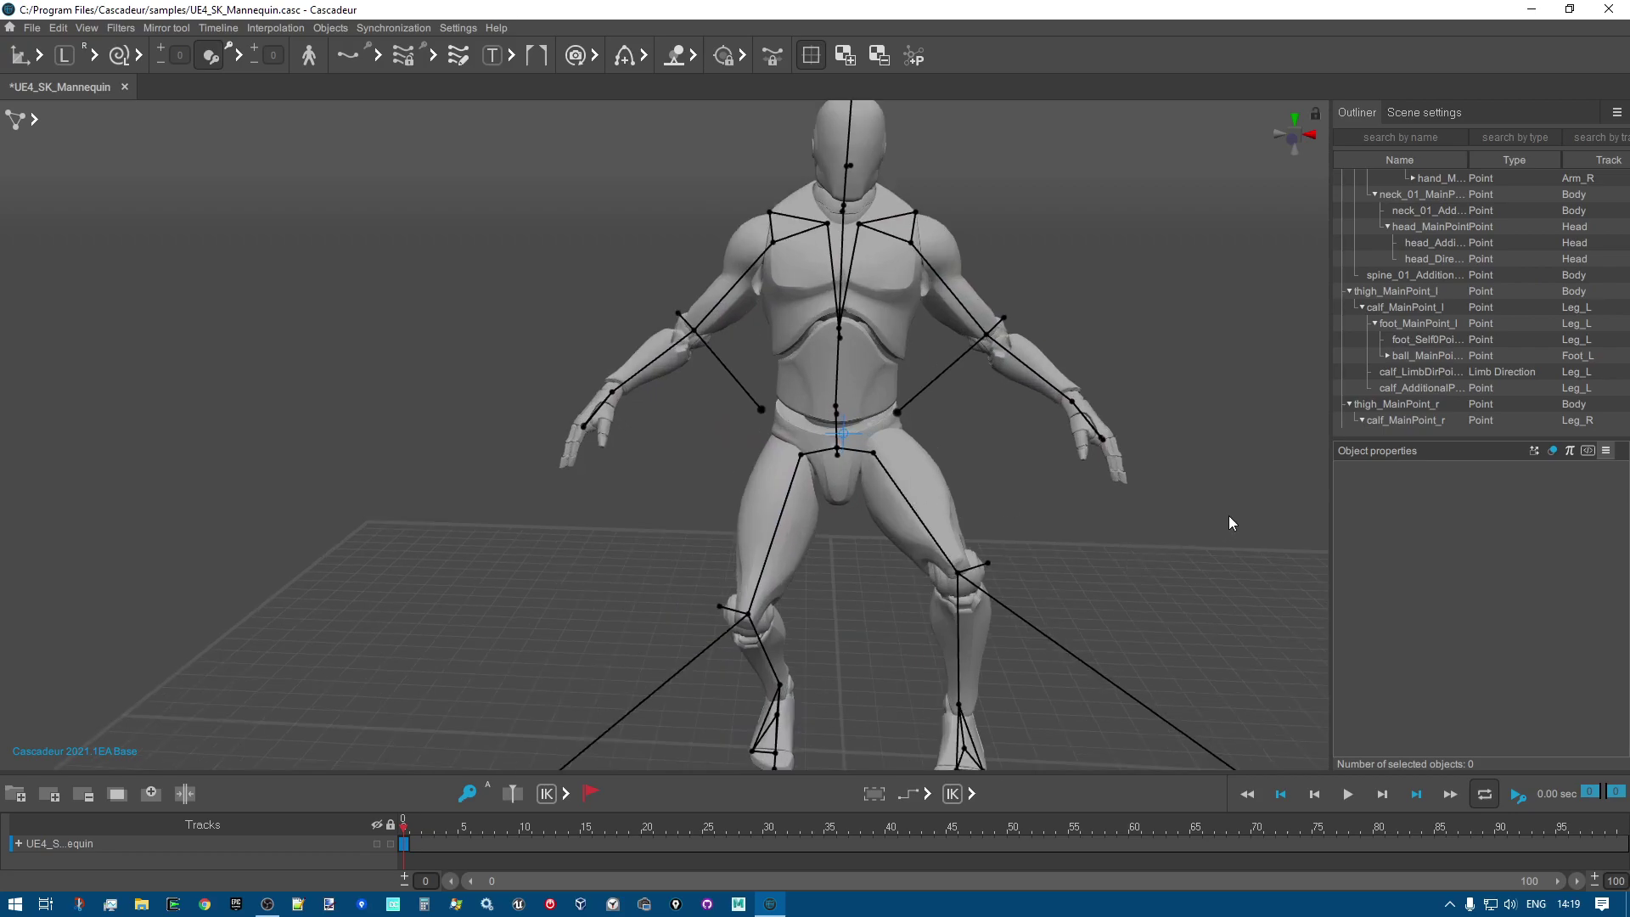
right_drag(1233, 522, 1121, 550)
drag(1120, 411, 1236, 561)
right_drag(1235, 635, 1000, 473)
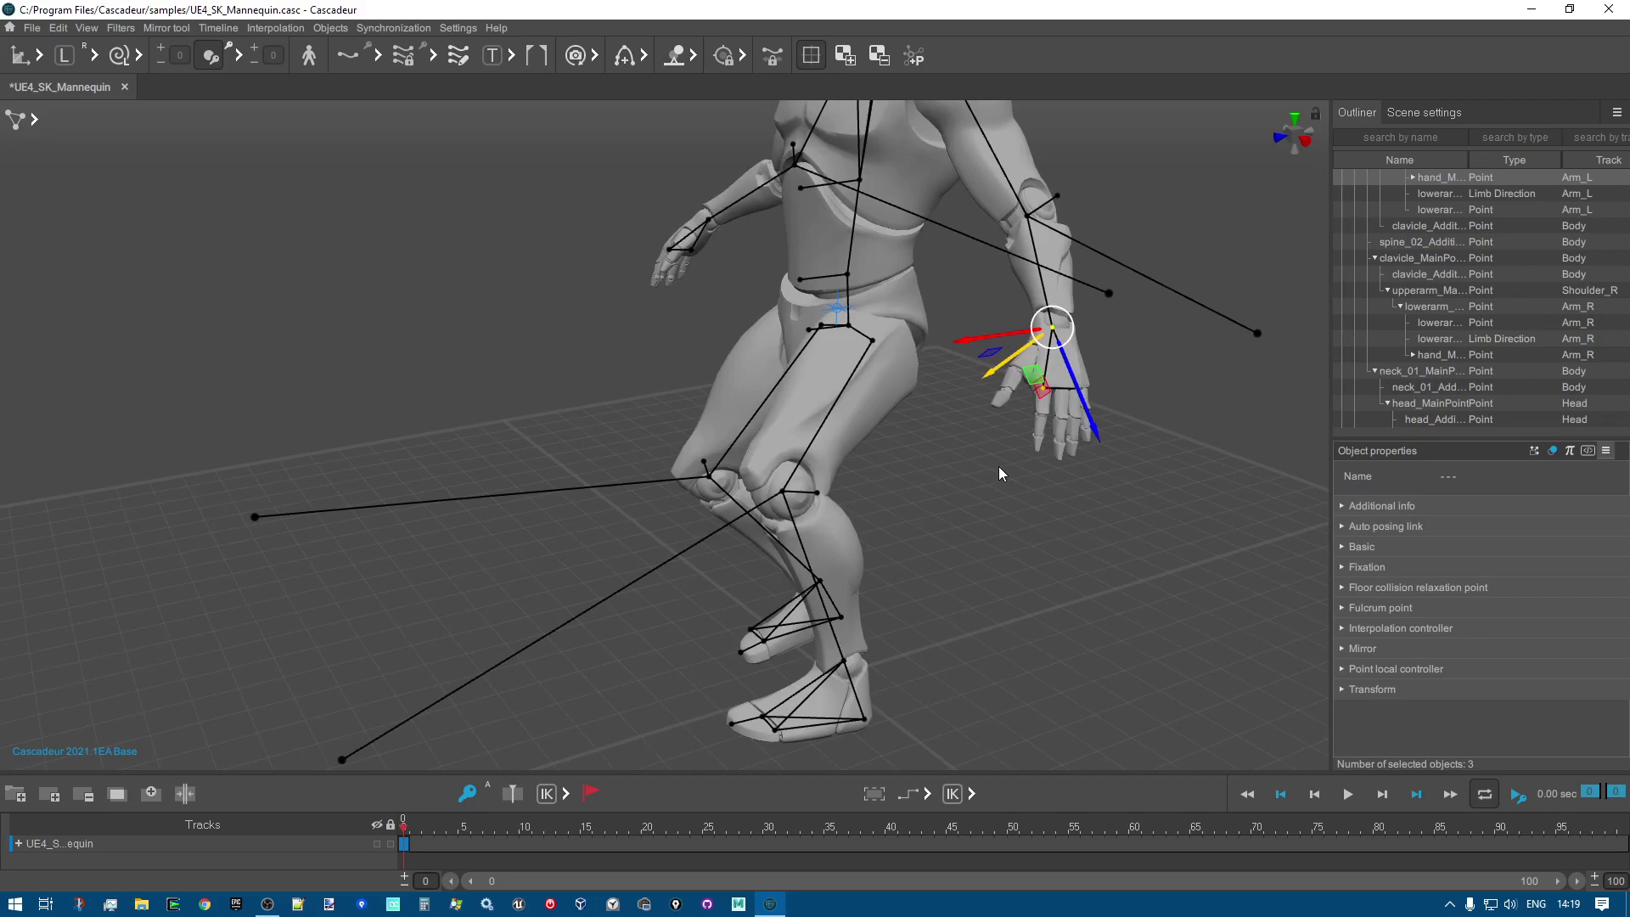
click(1094, 556)
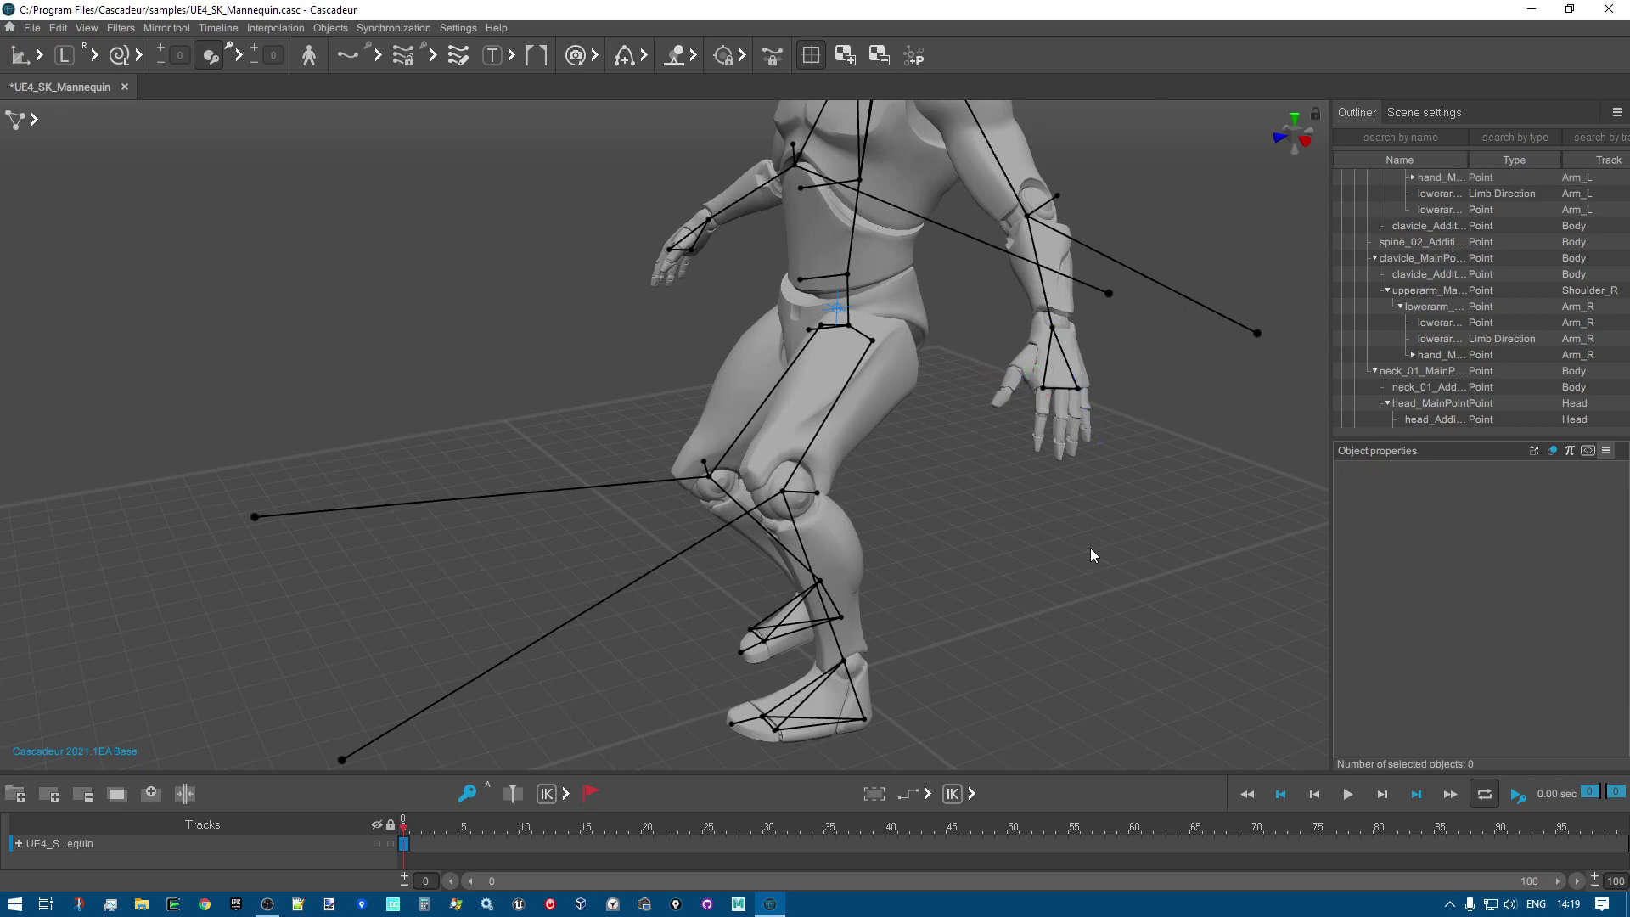
key(ctrl+z)
right_drag(969, 364, 1107, 497)
scroll(1102, 499, down, 2)
key(KP_1)
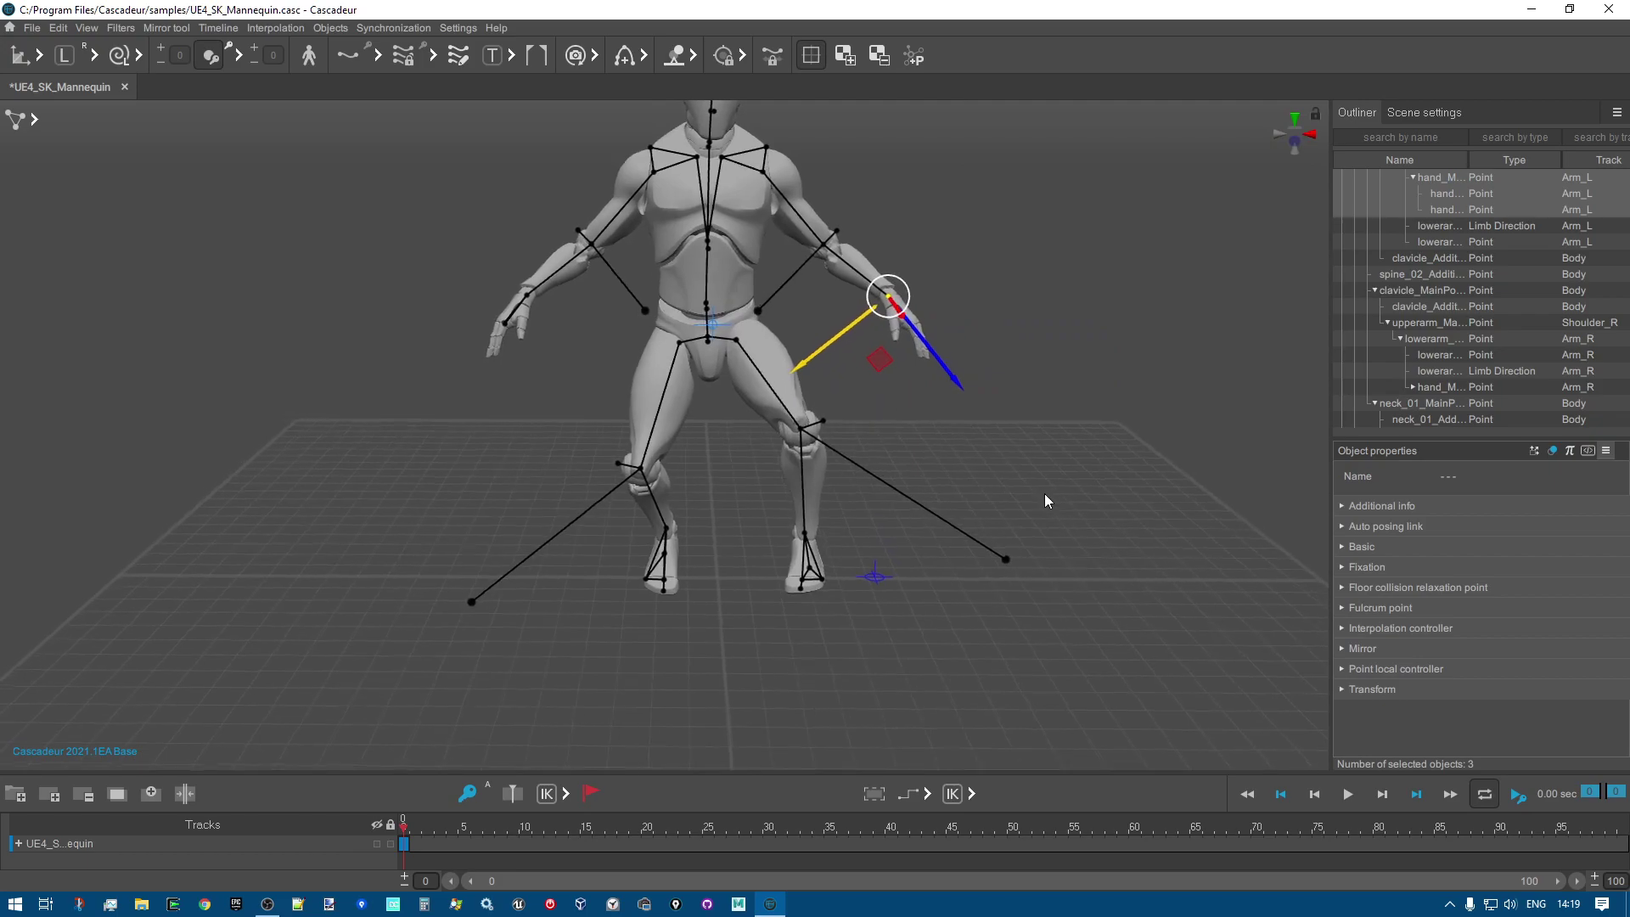
Clear the selection and open a second copy of the UE4 SK Mannequin sample beside the posed scene.
click(1042, 468)
right_drag(1042, 469, 971, 538)
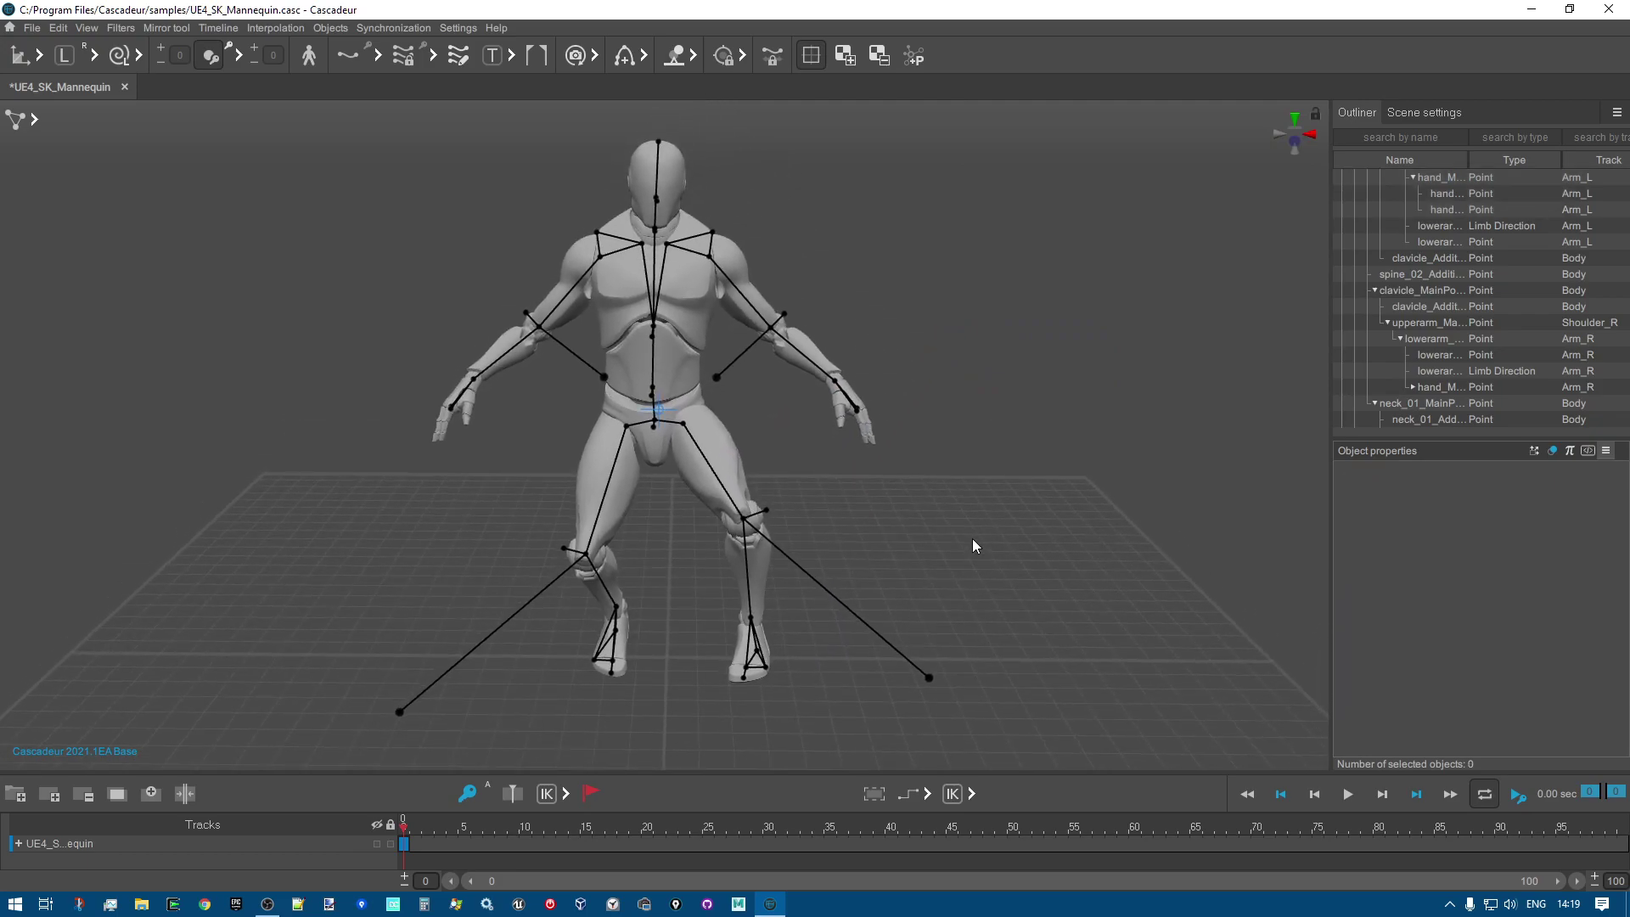
scroll(997, 538, down, 2)
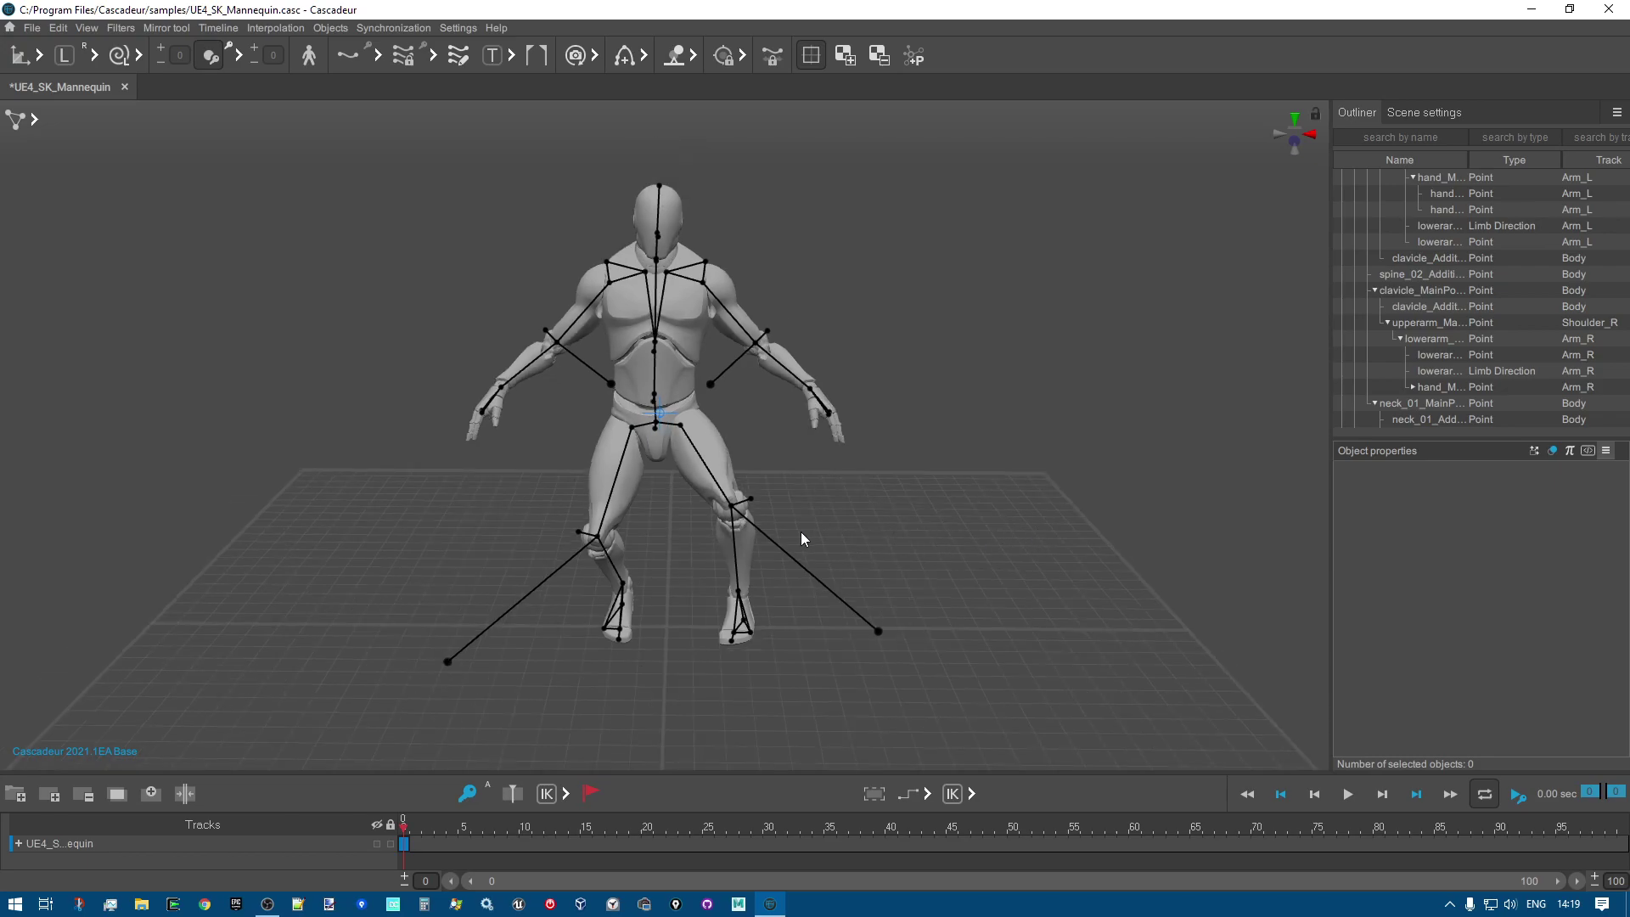
right_drag(983, 541, 976, 424)
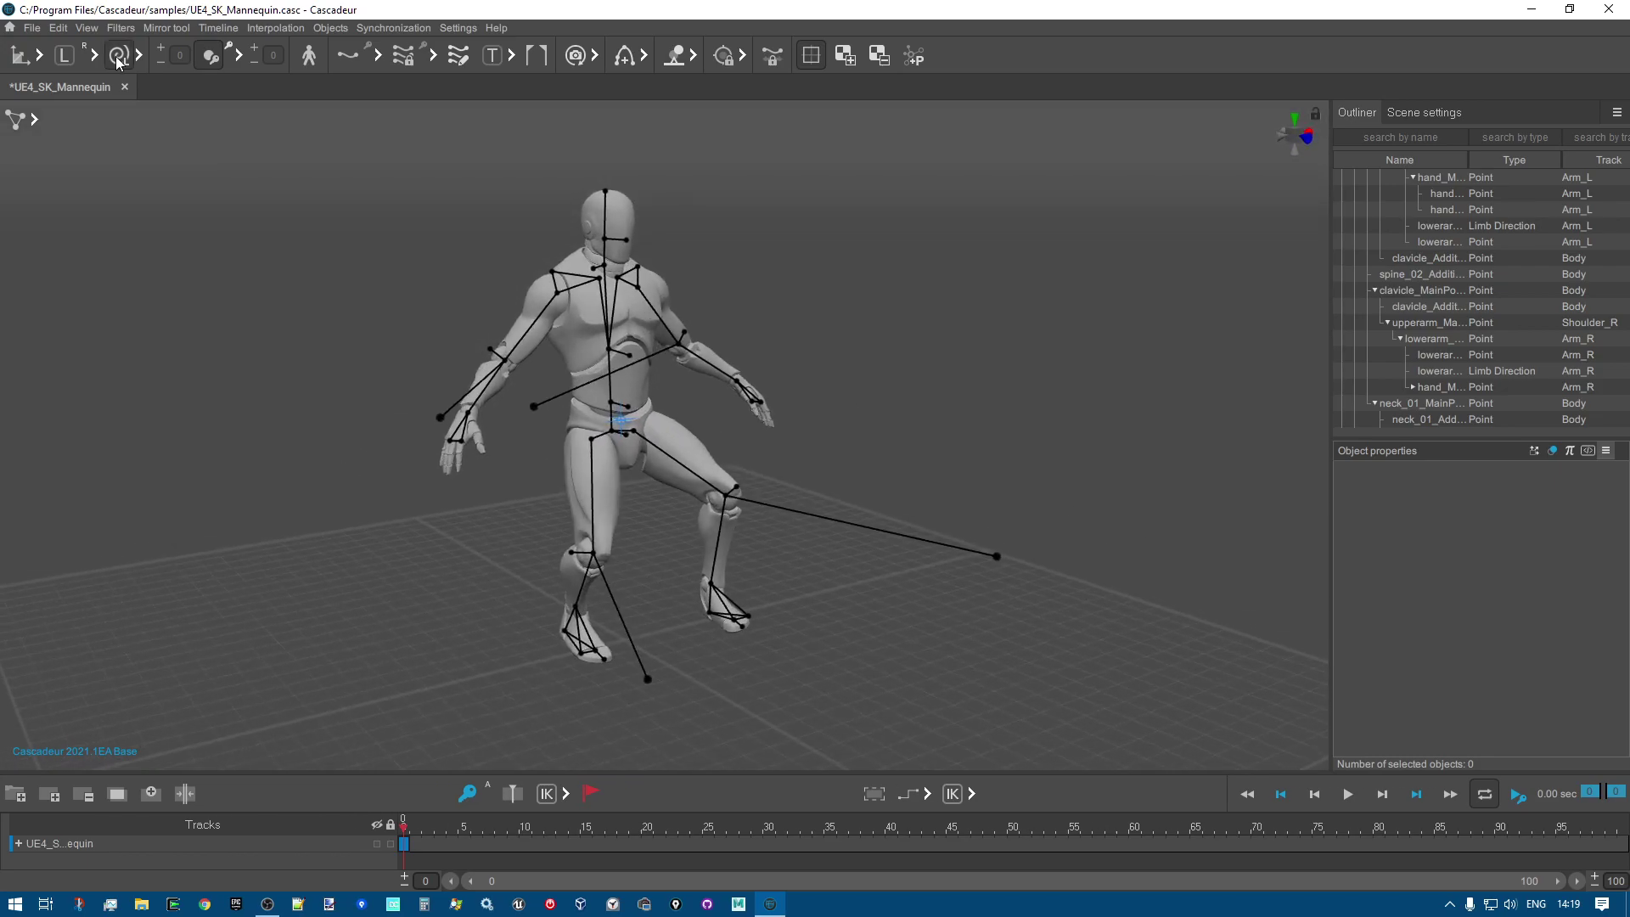
click(10, 28)
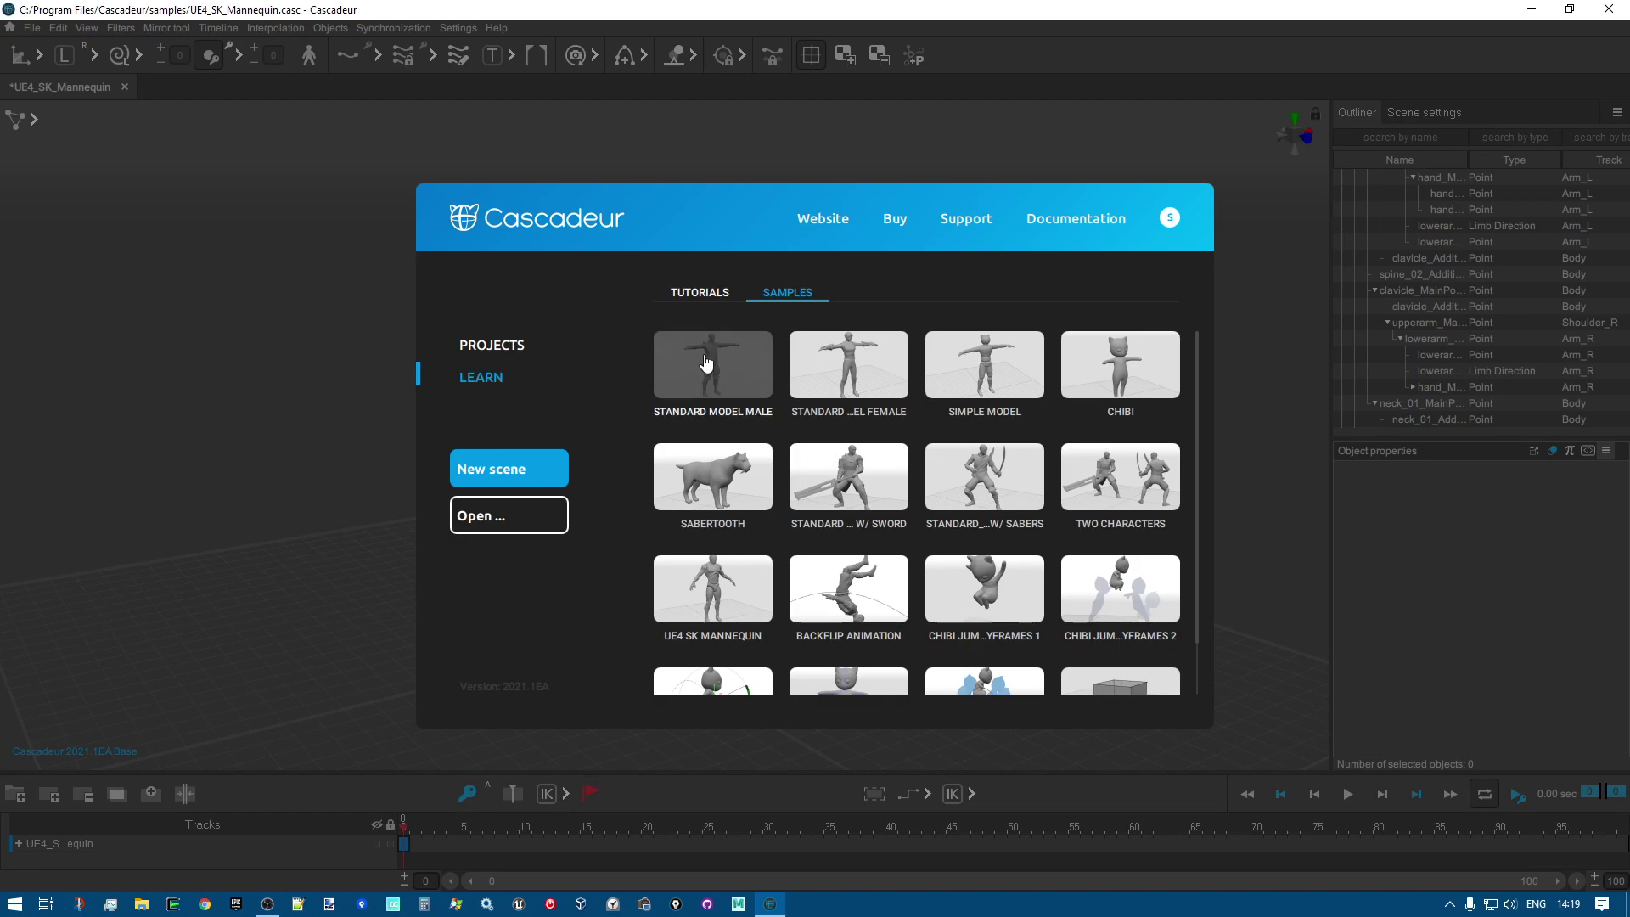
scroll(976, 480, down, 1)
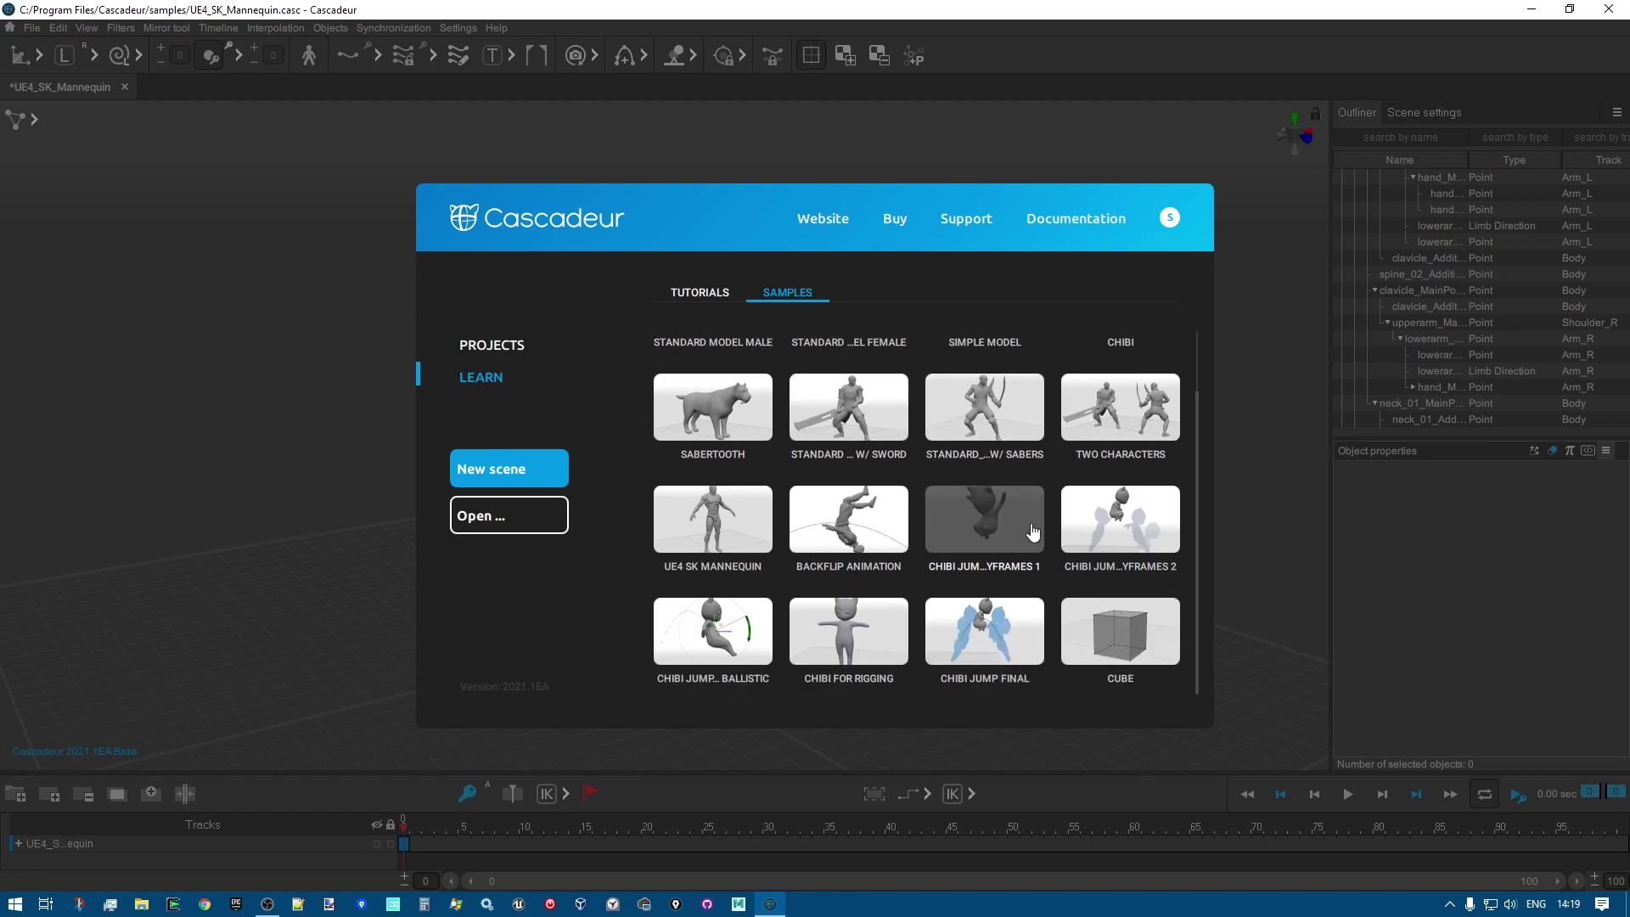
click(697, 529)
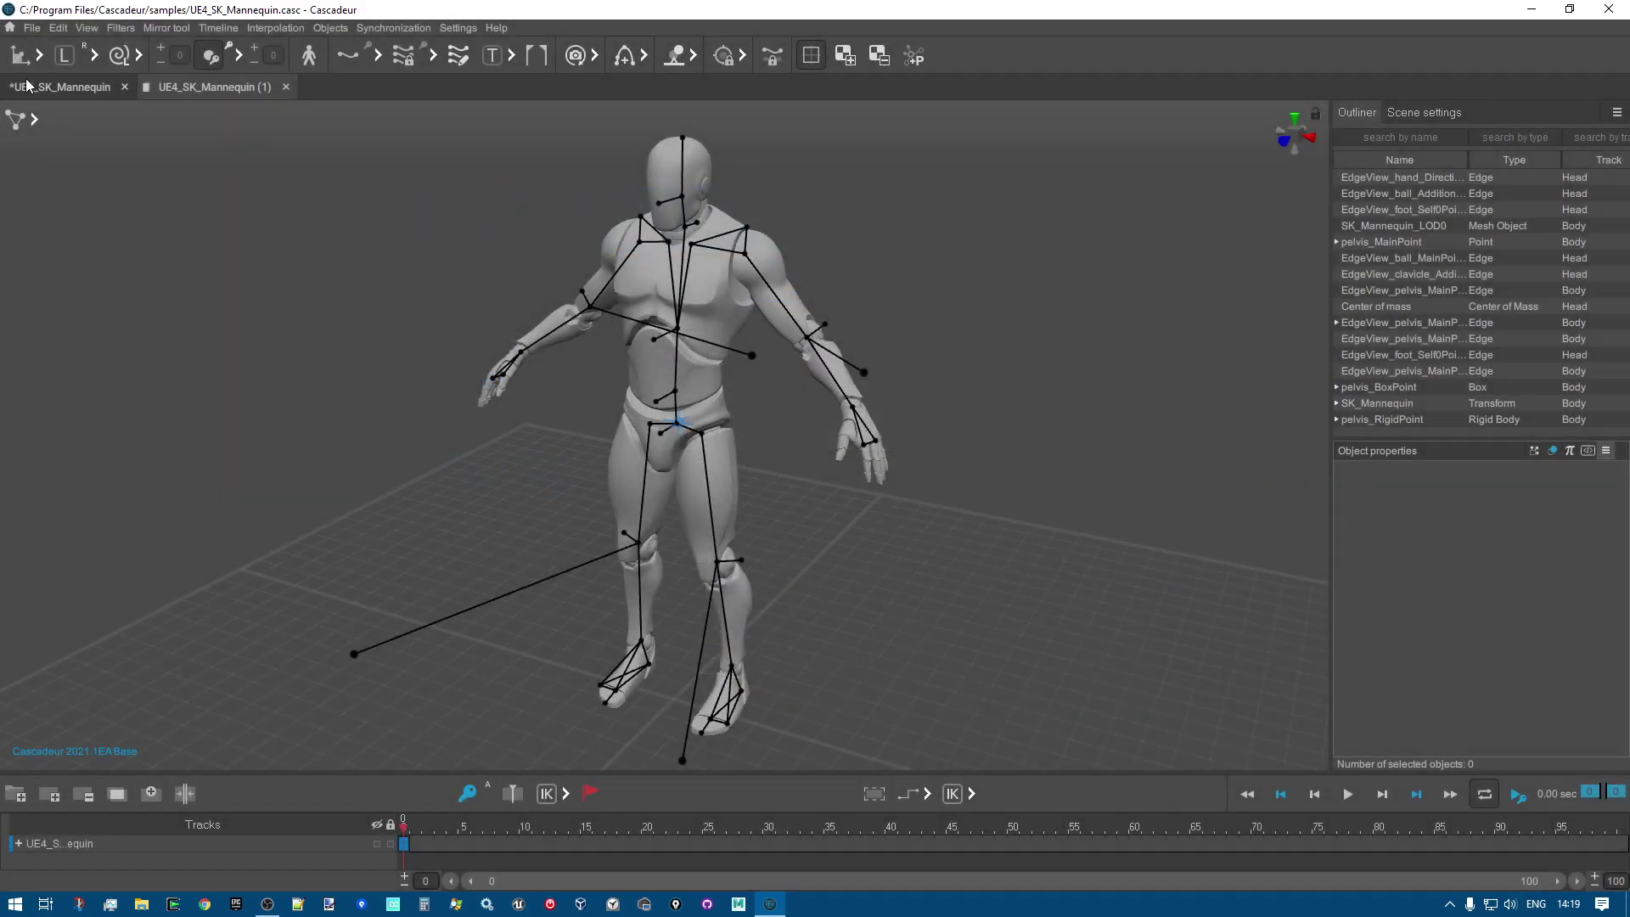
click(32, 90)
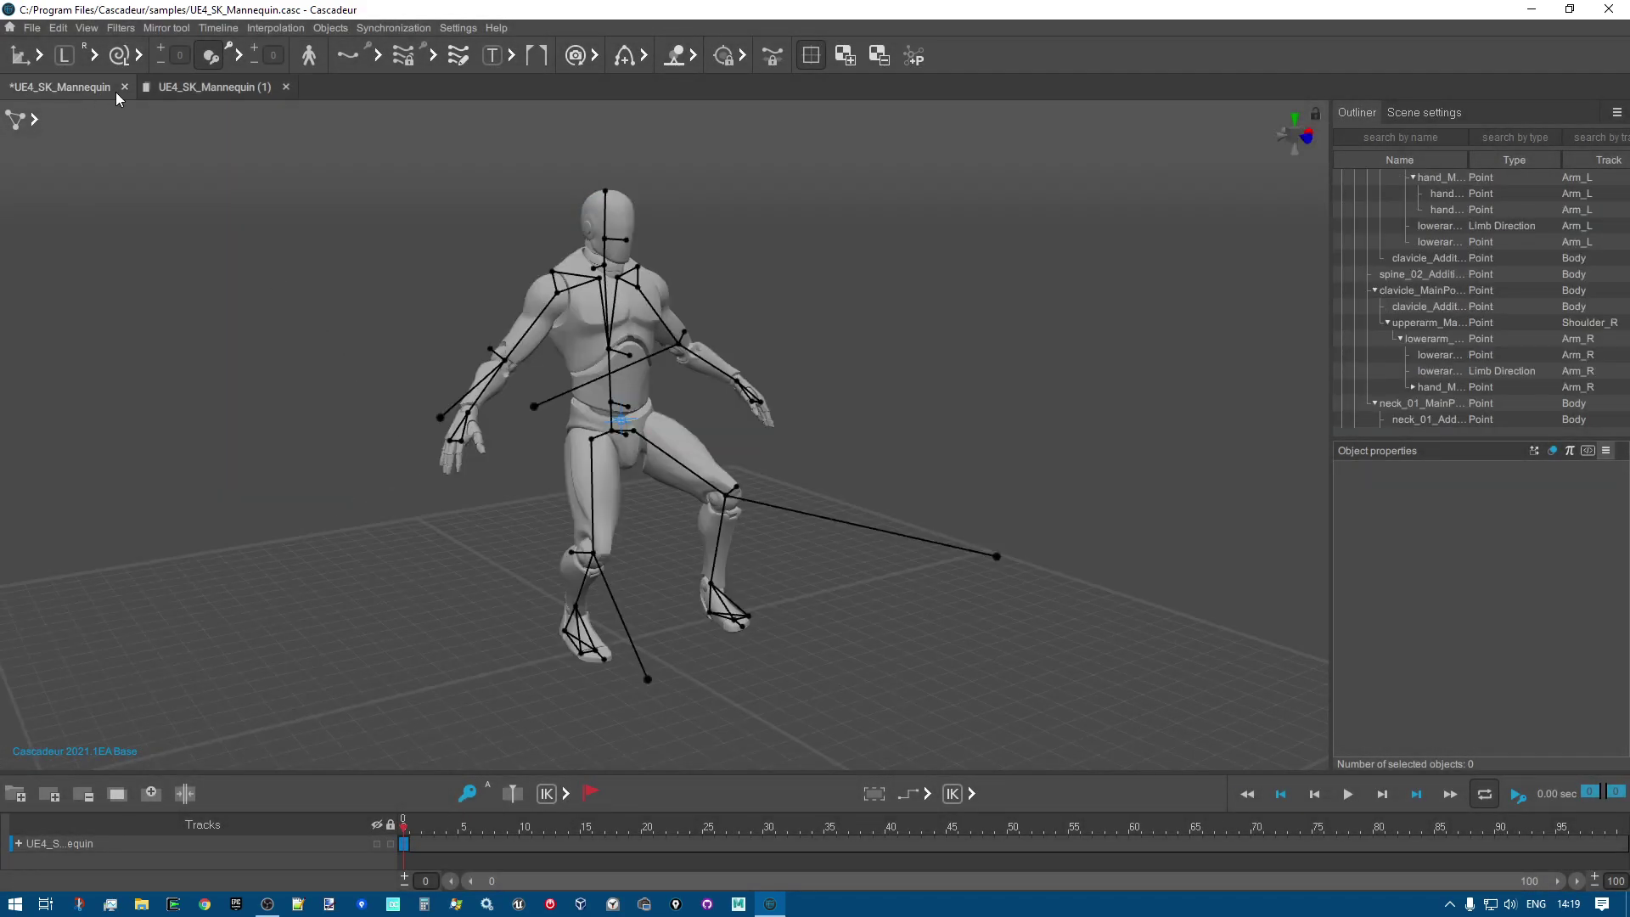
click(189, 88)
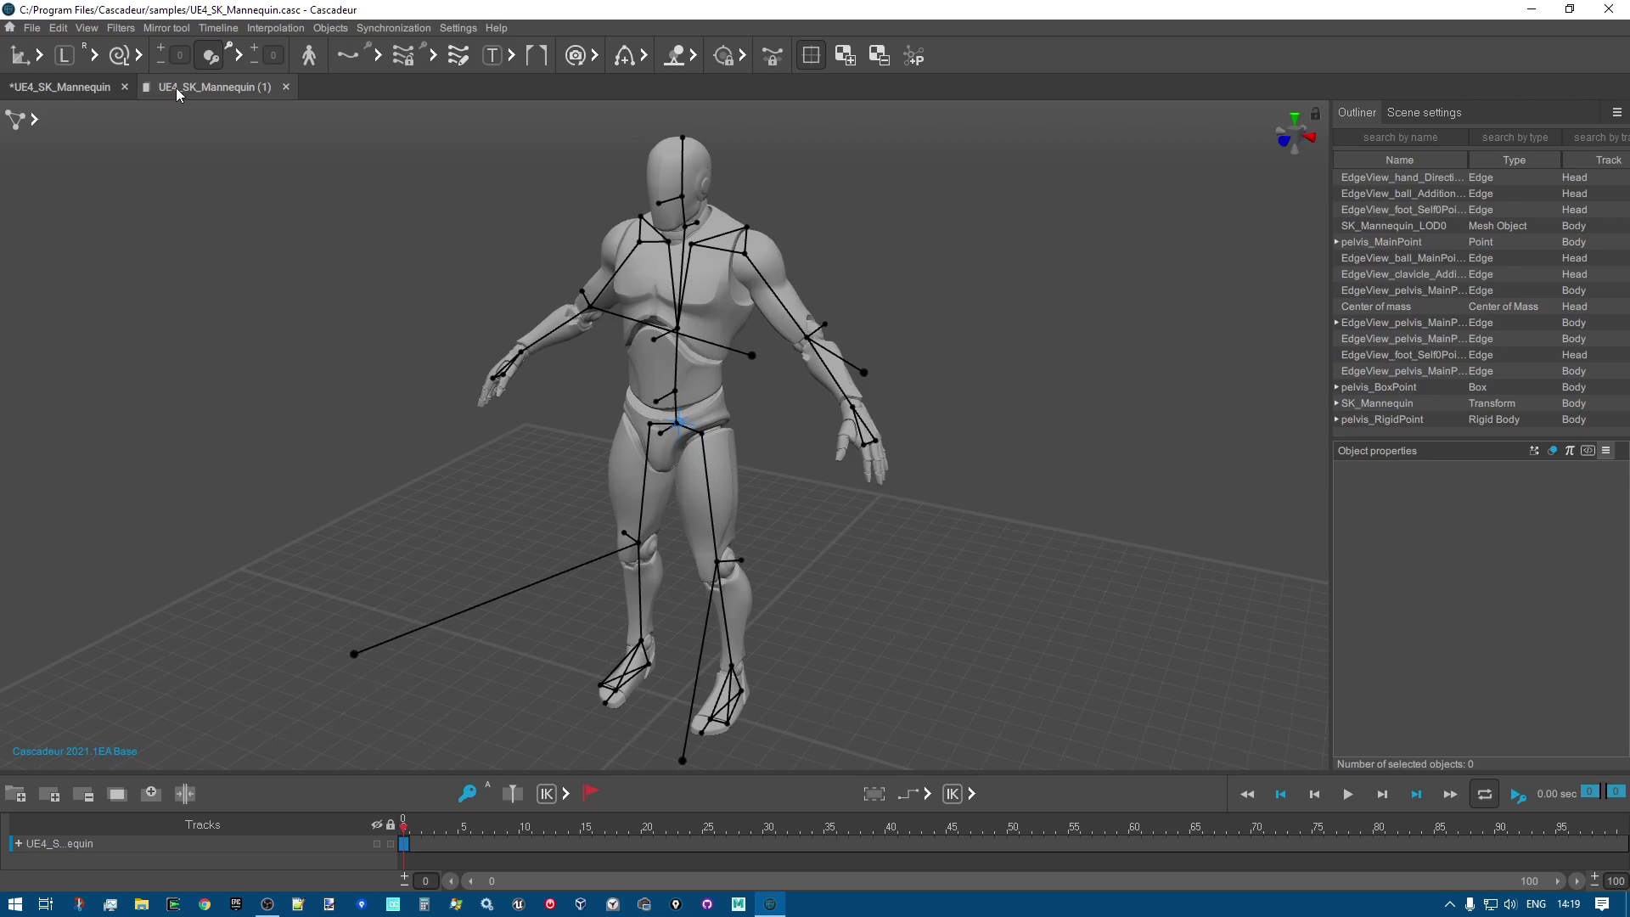
Select all points of the unposed mannequin, copy their default pose, and set the manipulator to global axes.
right_drag(800, 571, 1058, 622)
scroll(1036, 616, down, 3)
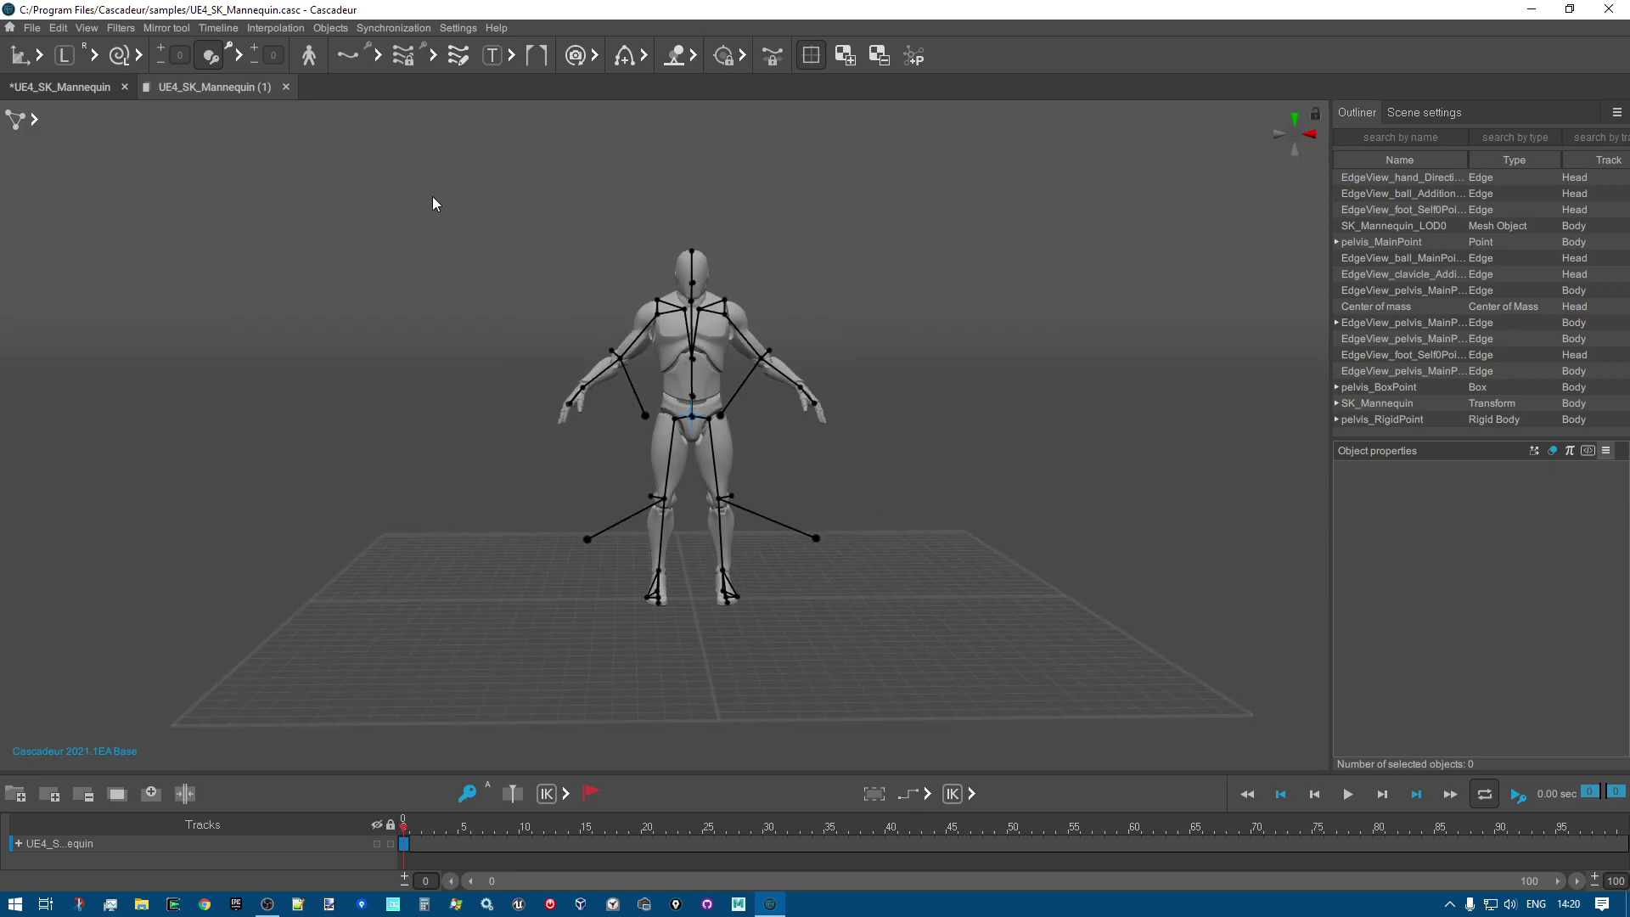
drag(957, 628, 502, 262)
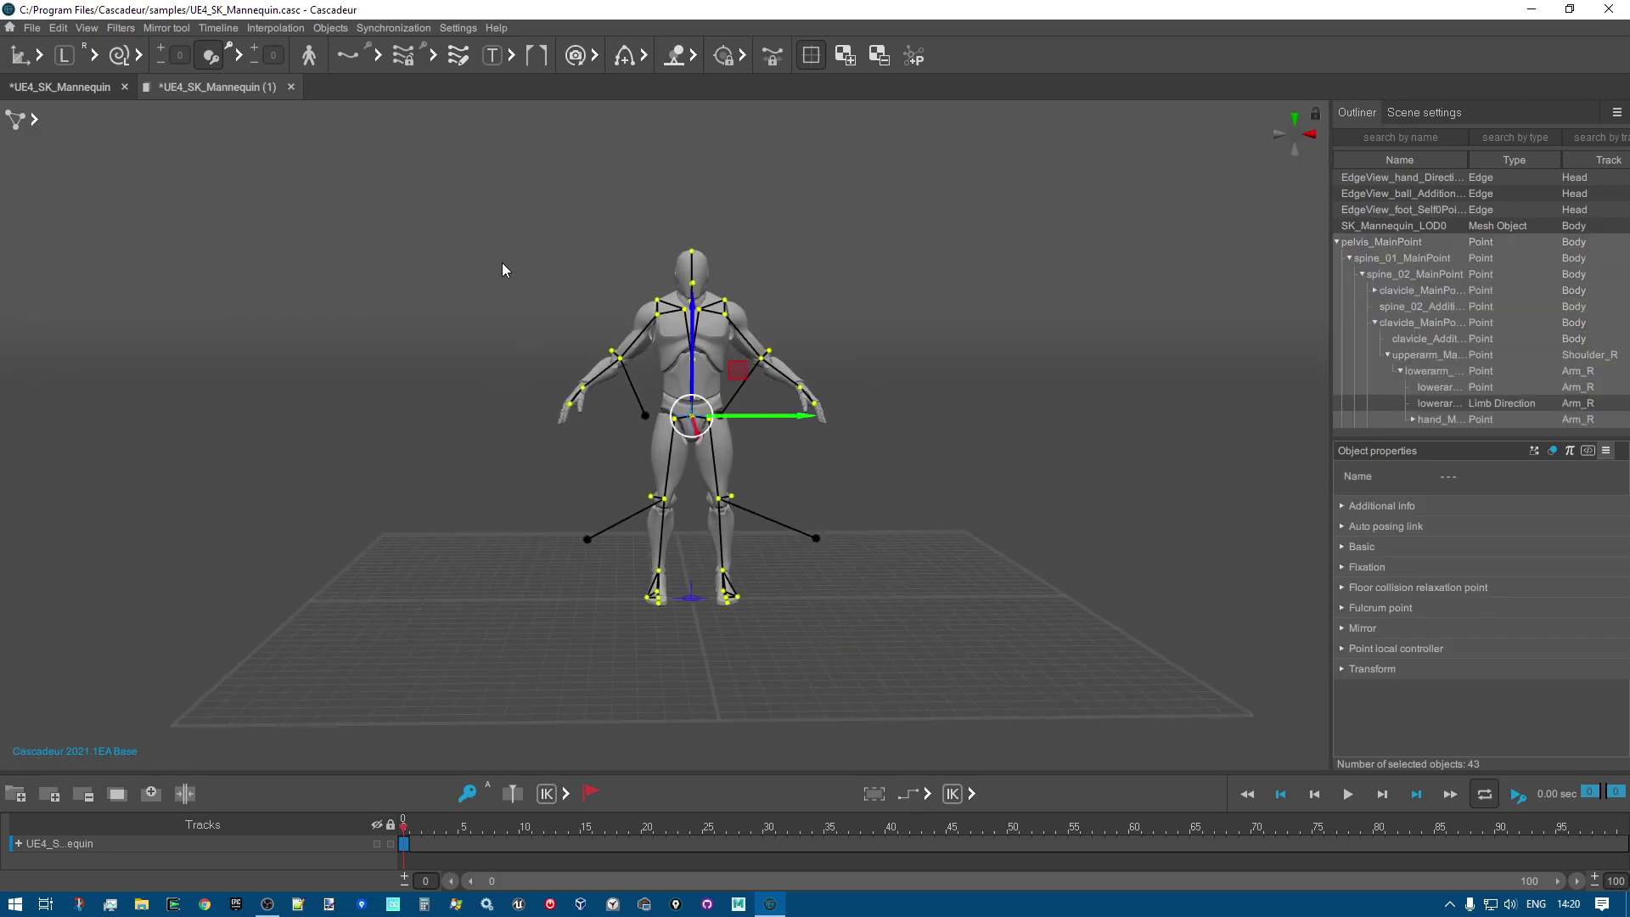
click(63, 55)
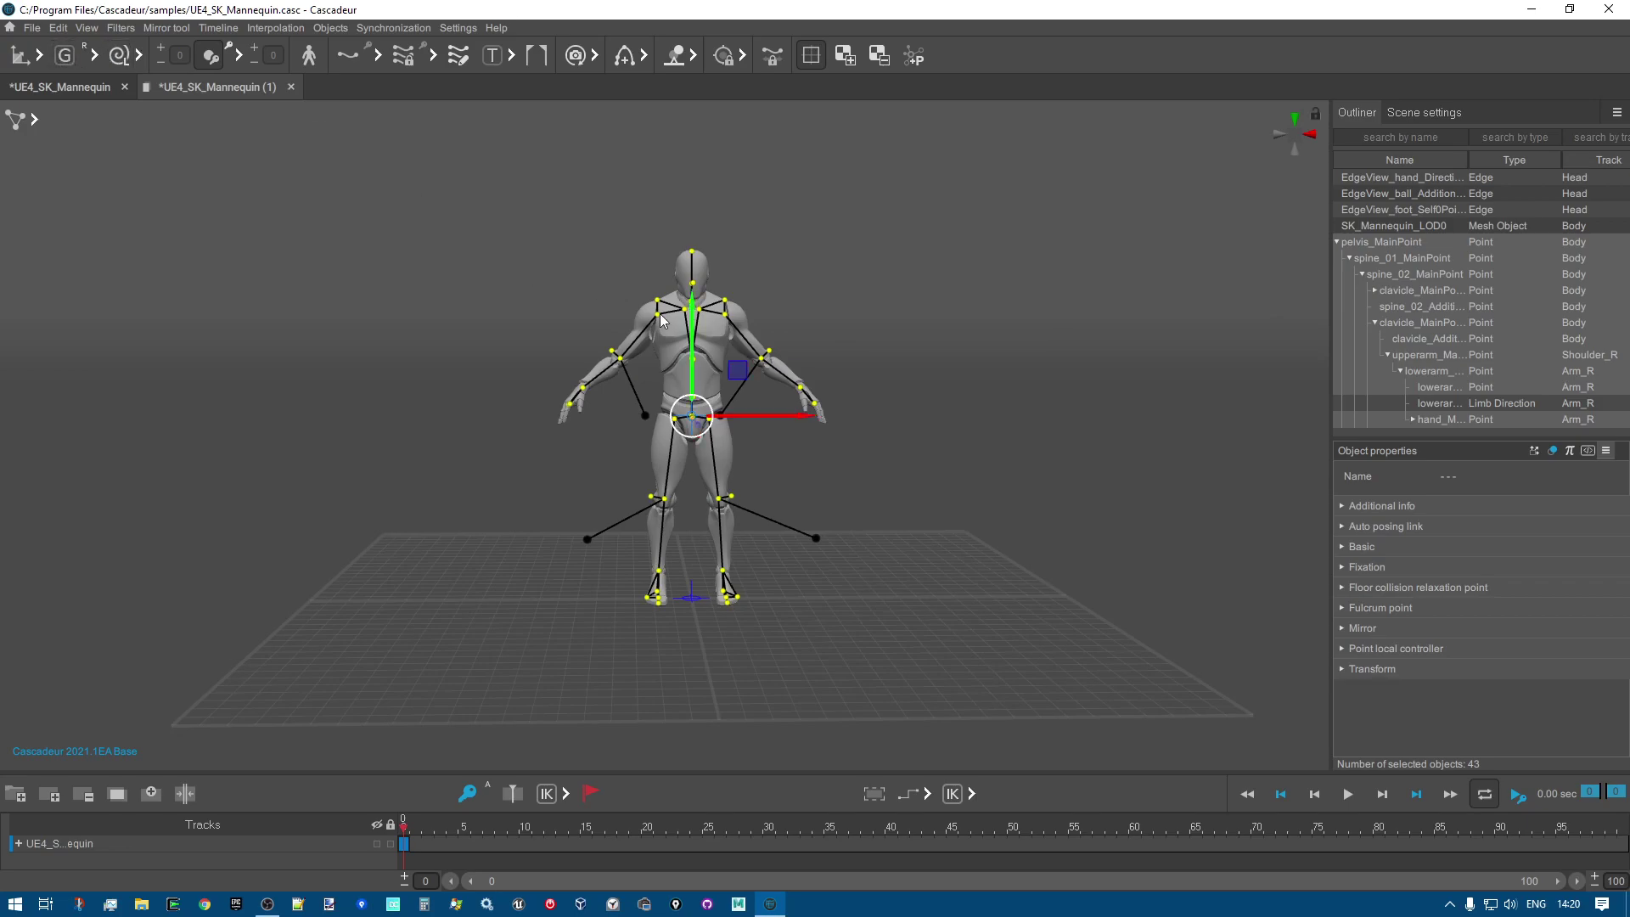
Paste the copied default pose onto all points of the posed mannequin in the first scene and clear the selection.
click(62, 88)
drag(250, 151, 979, 732)
key(ctrl+v)
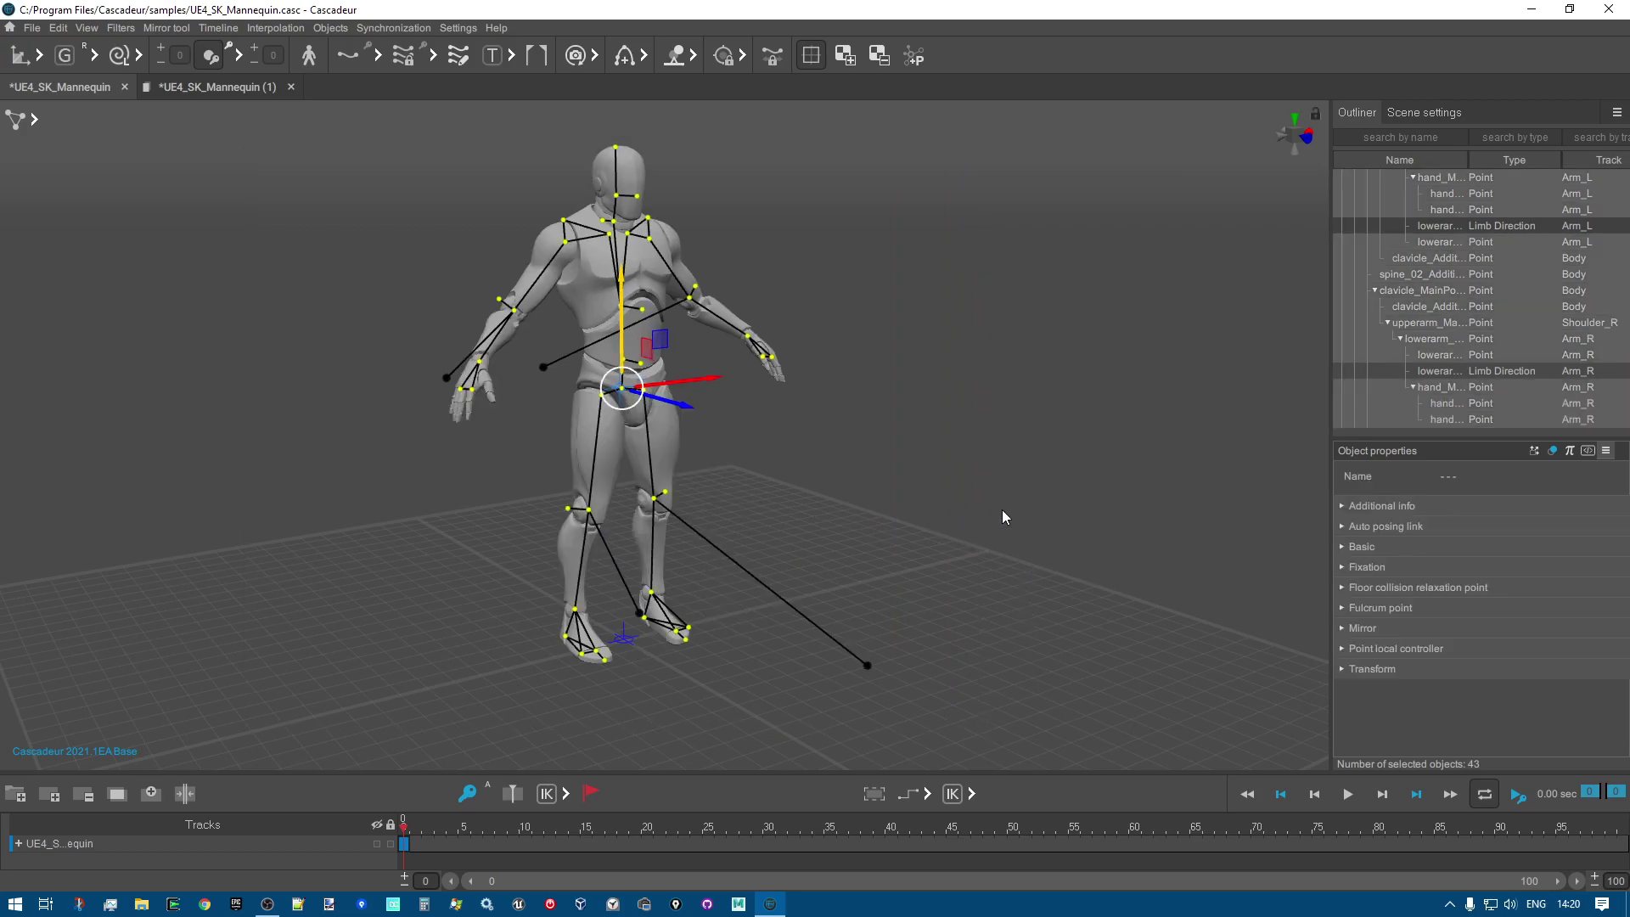
right_drag(983, 466, 937, 515)
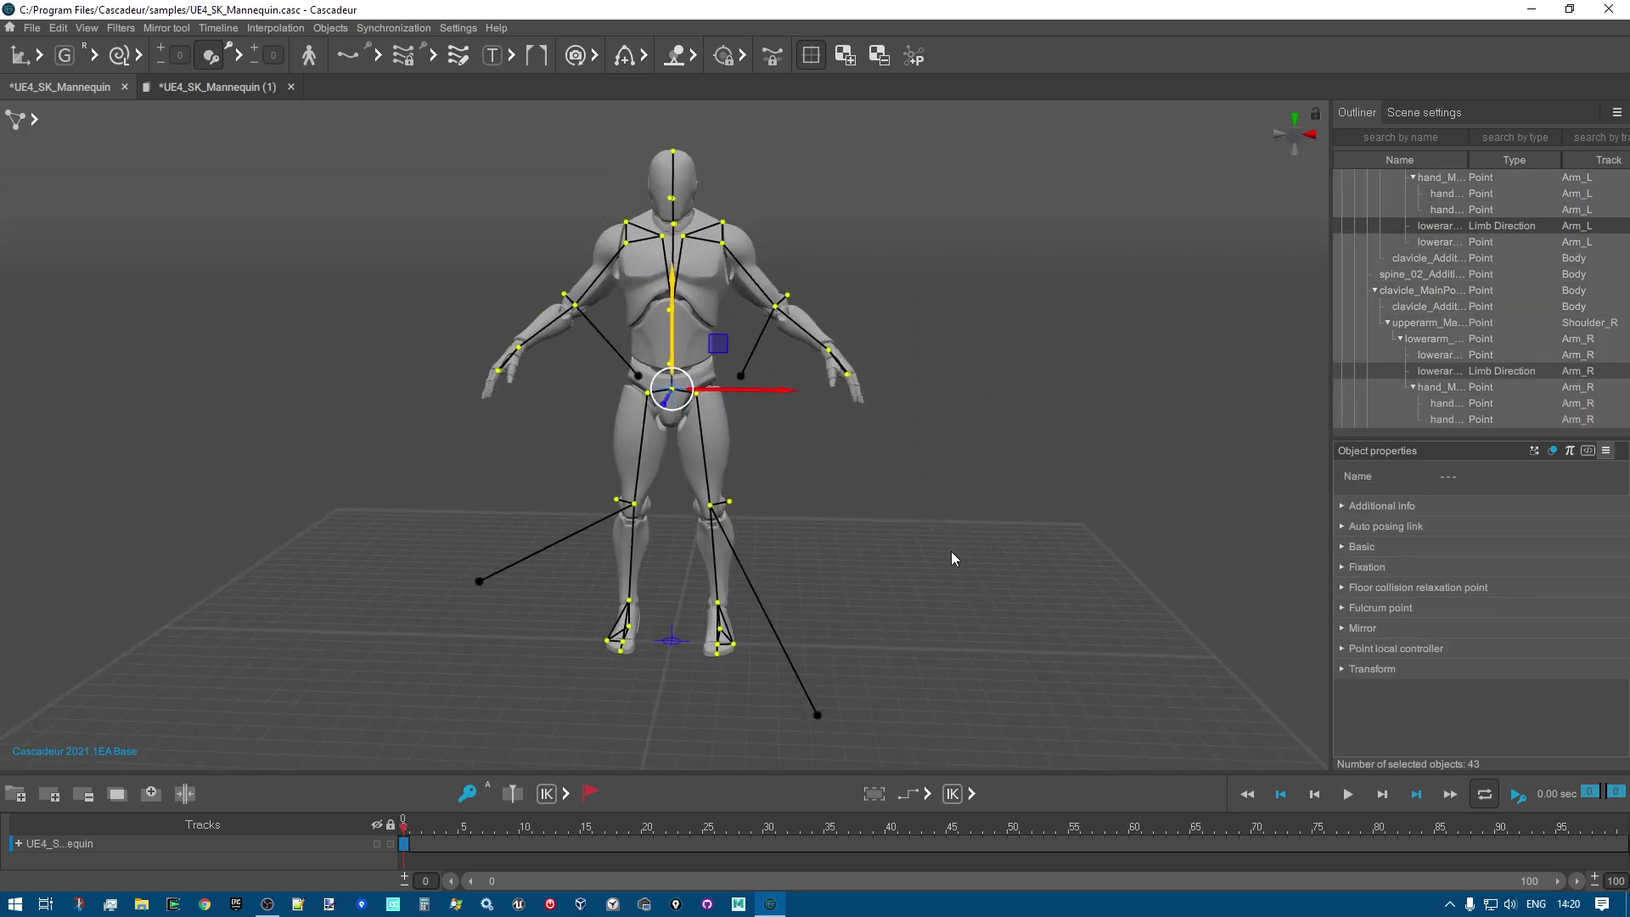
click(866, 496)
scroll(917, 586, up, 3)
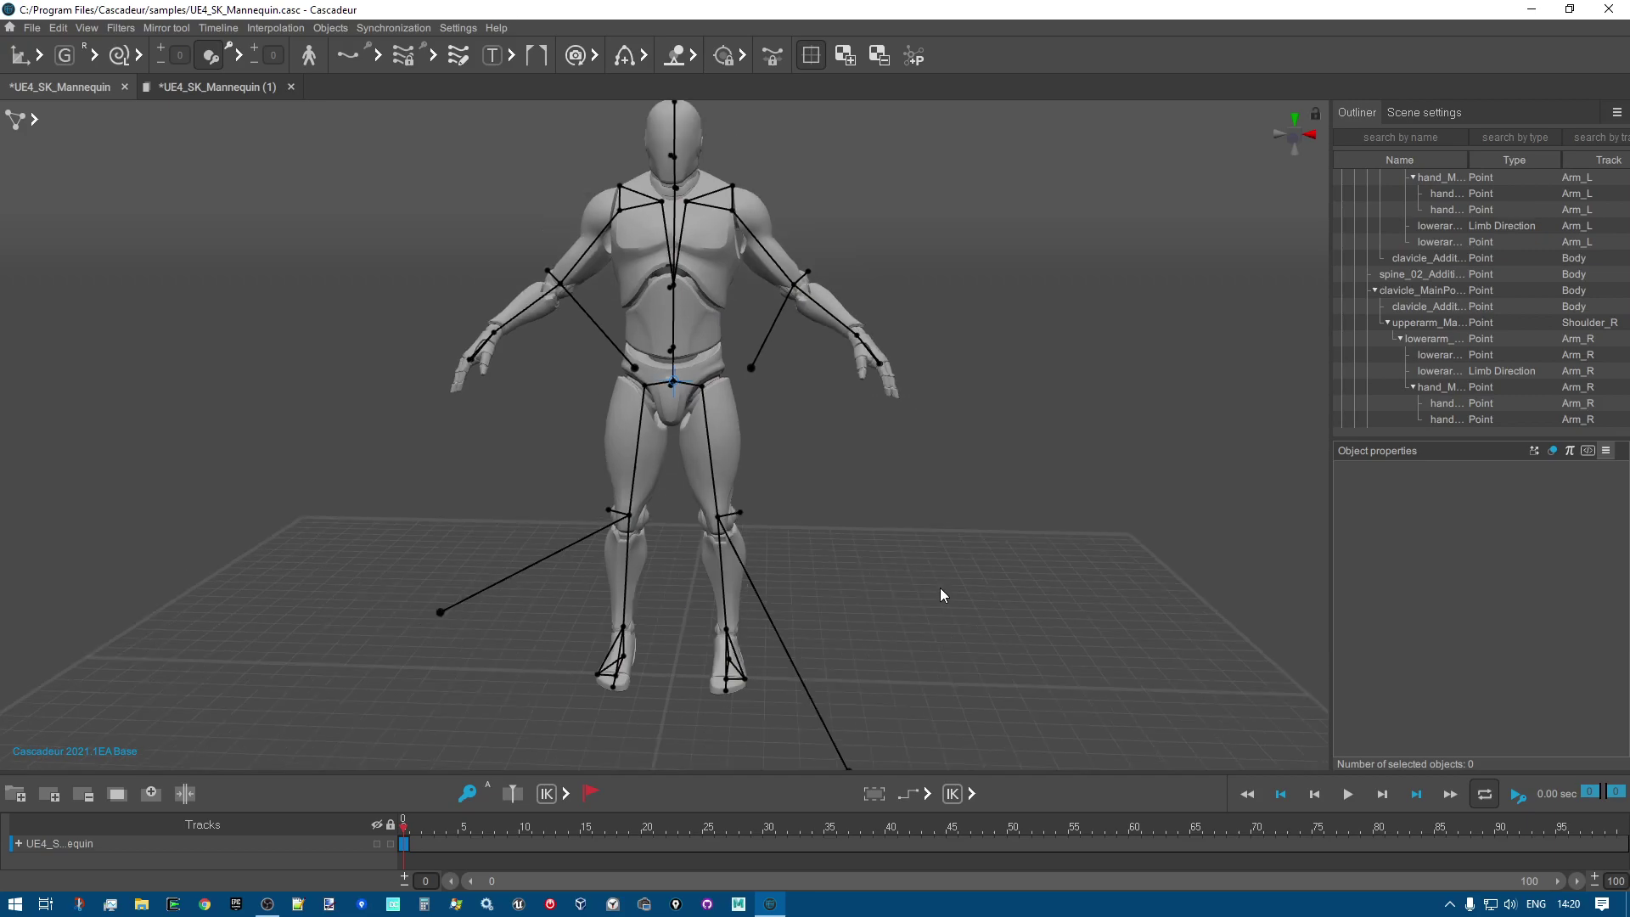
Rotate the left lower leg at the knee and orient the foot so that it lifts behind the body.
right_drag(904, 582, 674, 573)
right_drag(831, 642, 971, 640)
right_drag(913, 563, 773, 303)
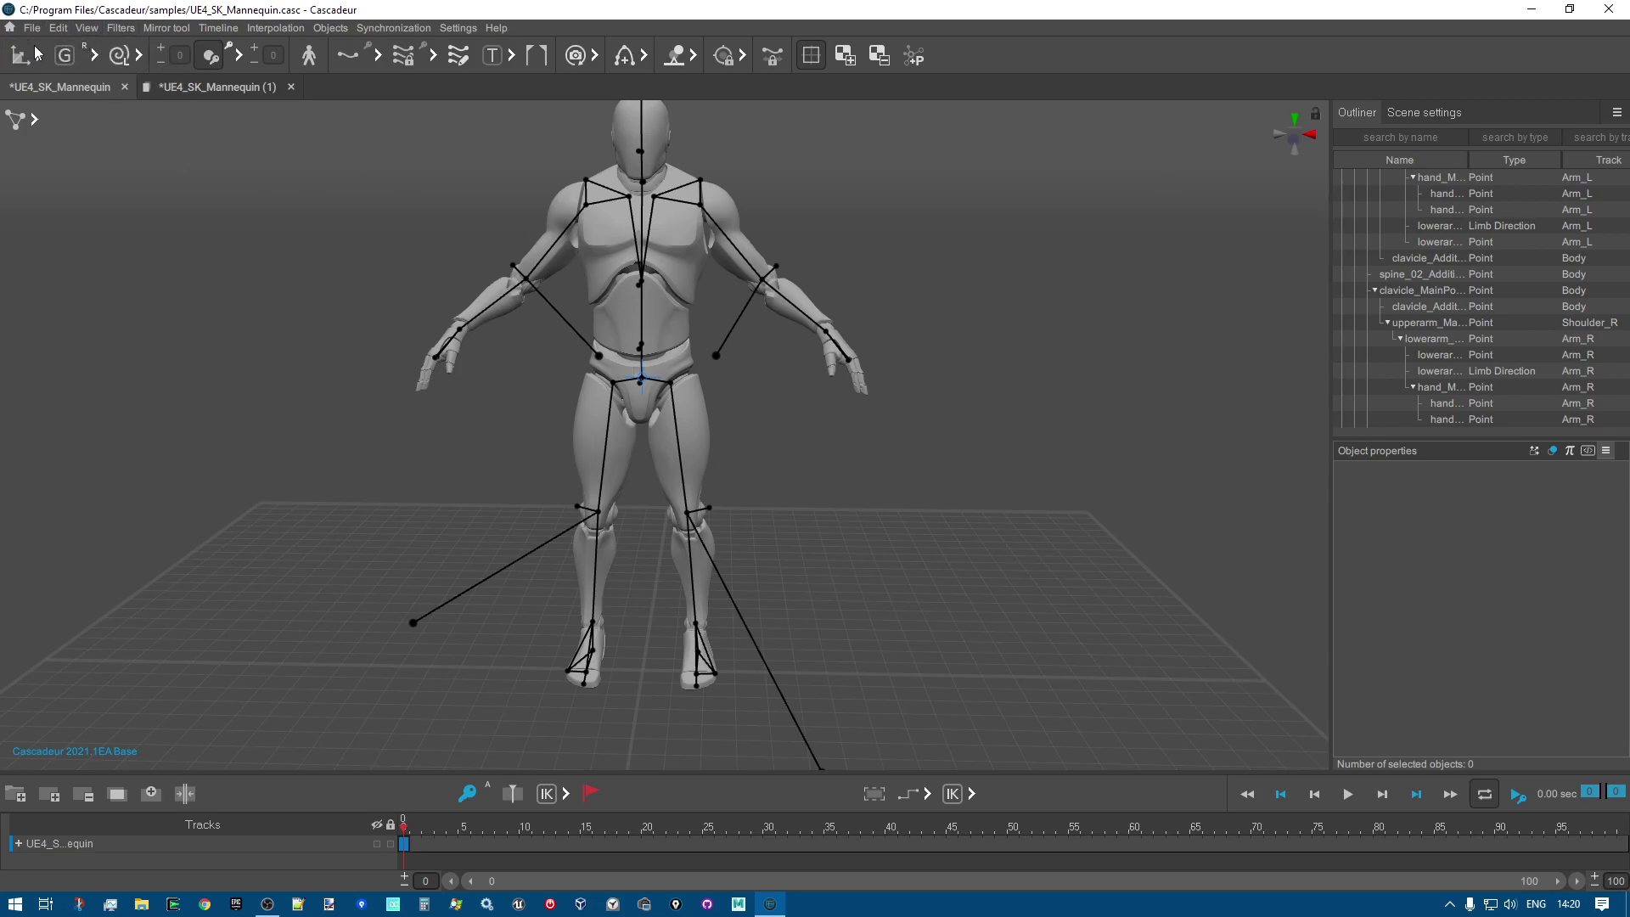
right_drag(915, 571, 700, 613)
right_drag(798, 649, 902, 649)
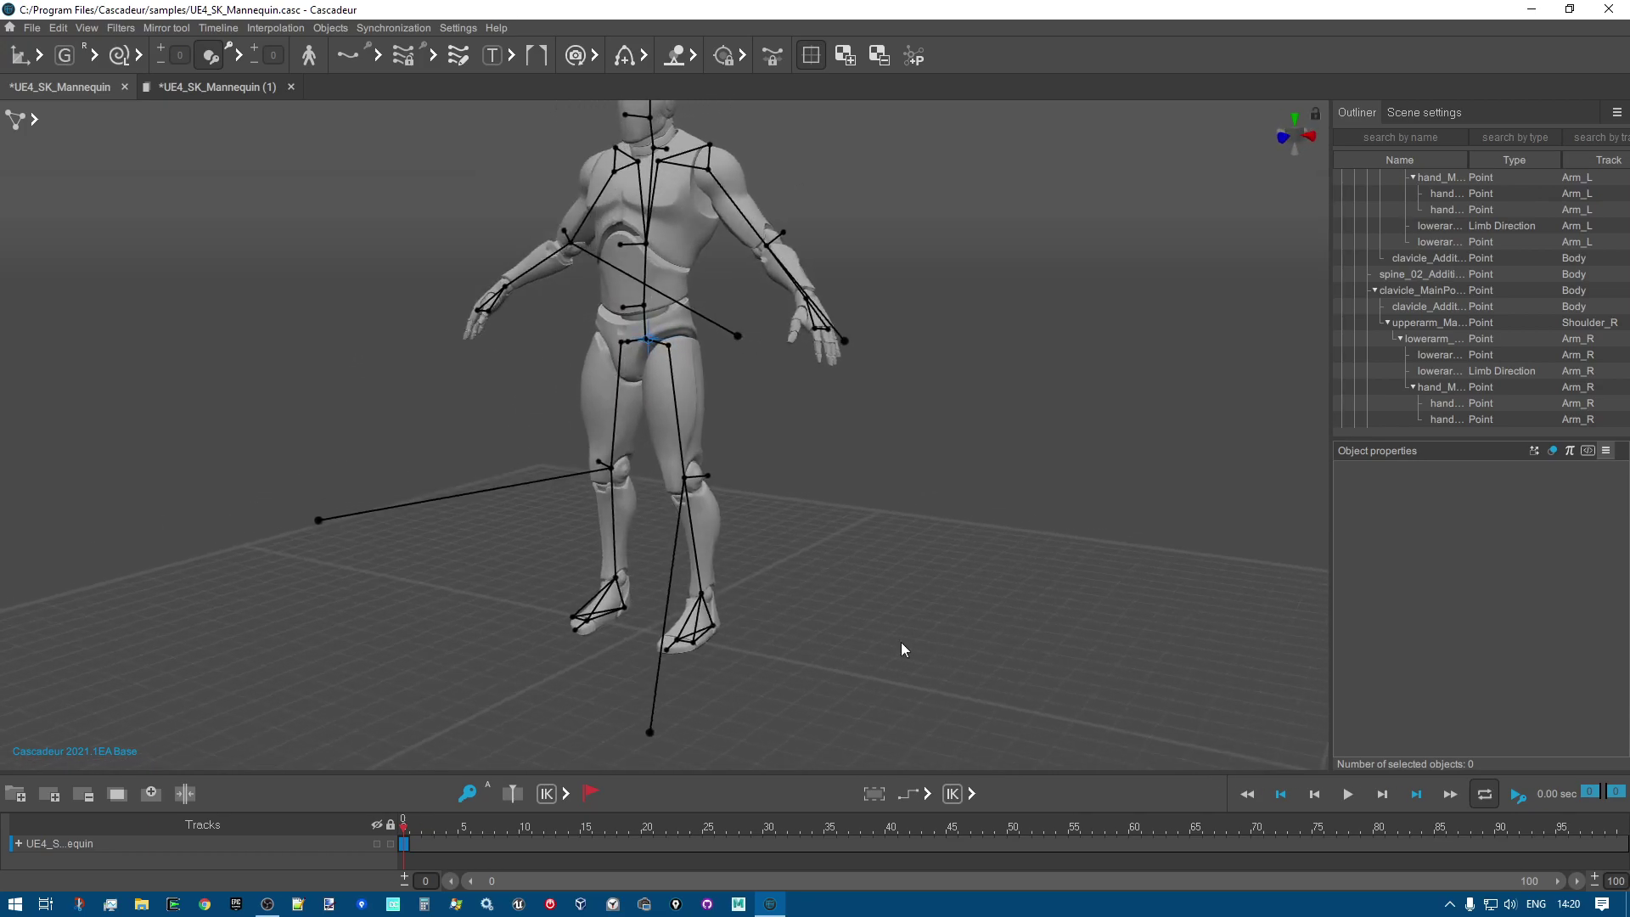
click(683, 477)
key(e)
drag(650, 409, 885, 593)
right_drag(884, 594, 746, 522)
click(929, 566)
drag(745, 522, 729, 446)
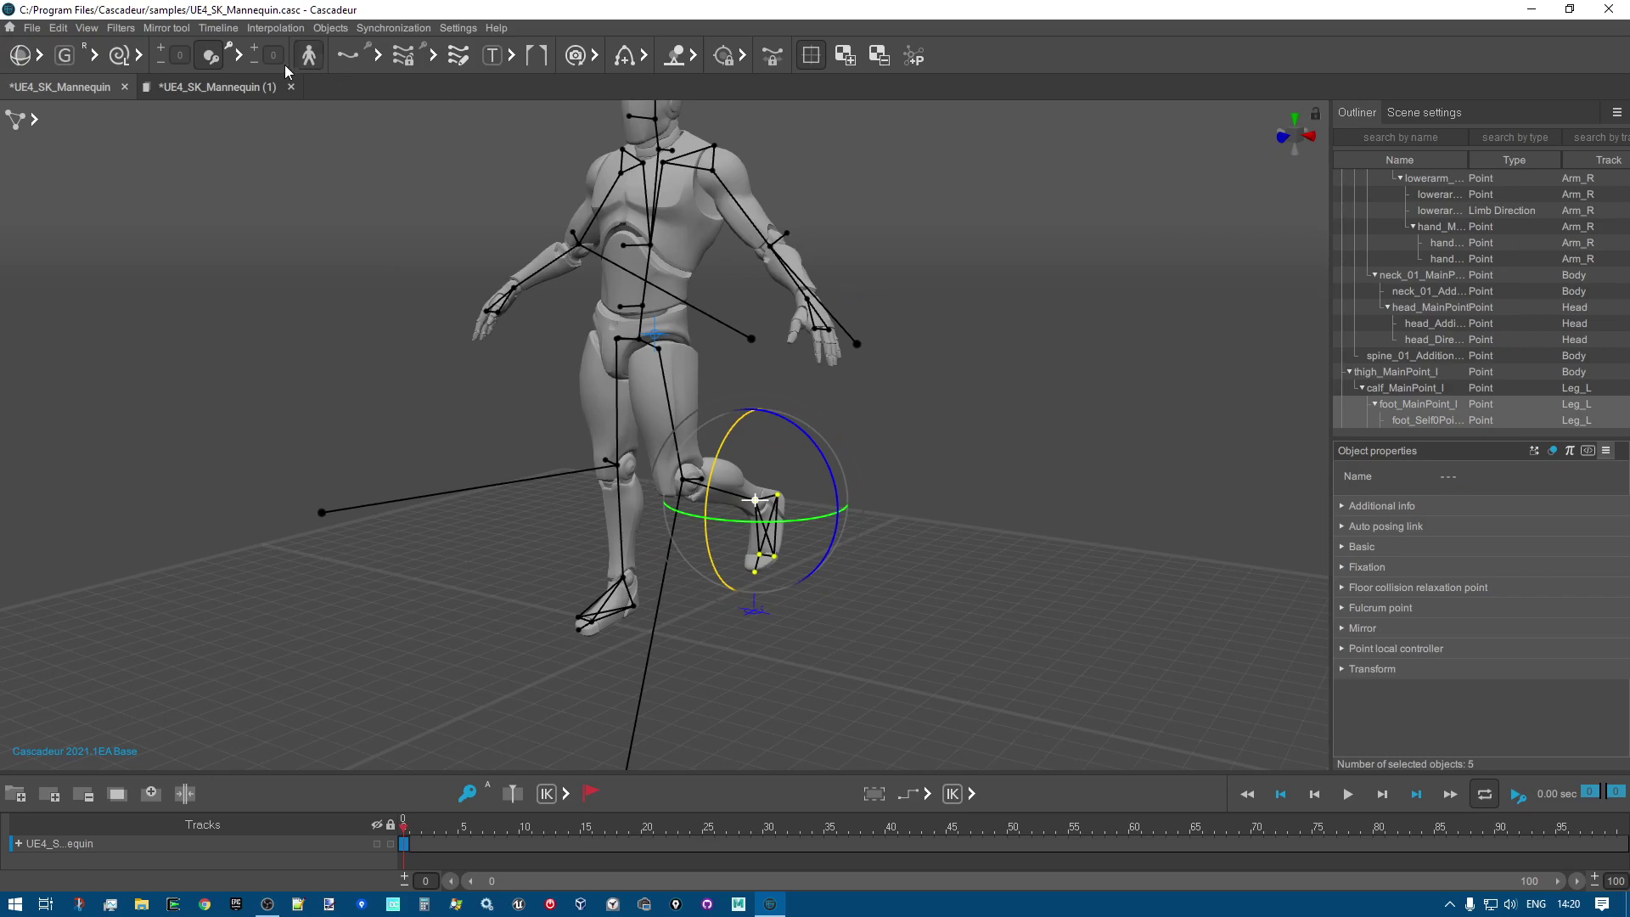
Try pasting the lifted foot's pose onto the left foot points of the second mannequin, and undo it.
click(202, 89)
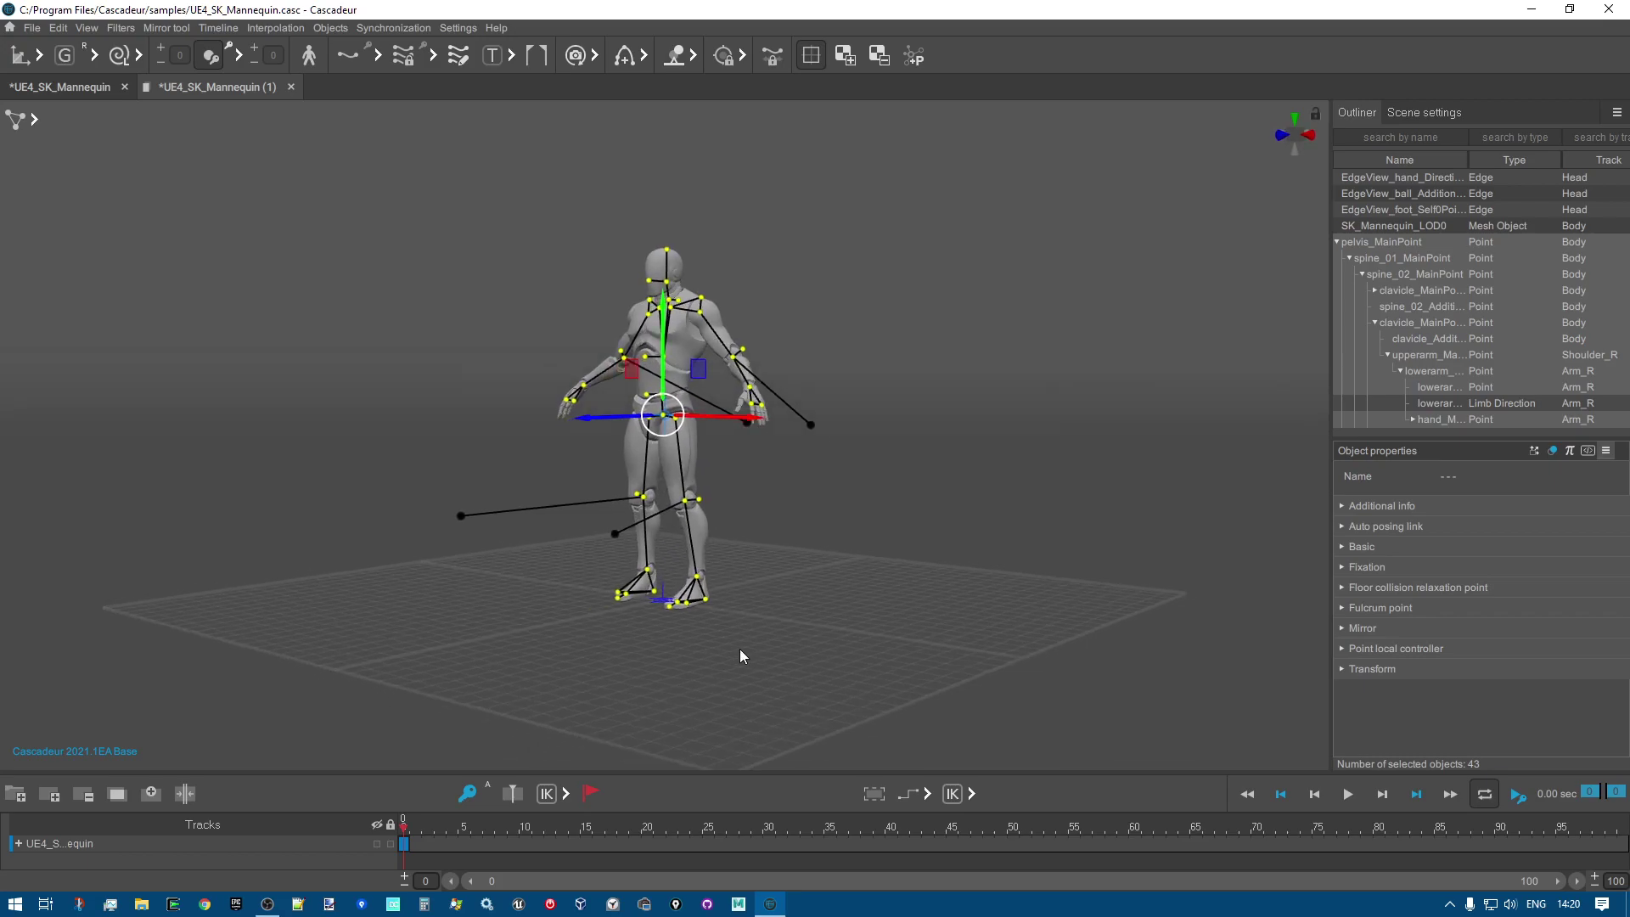
drag(656, 548, 721, 653)
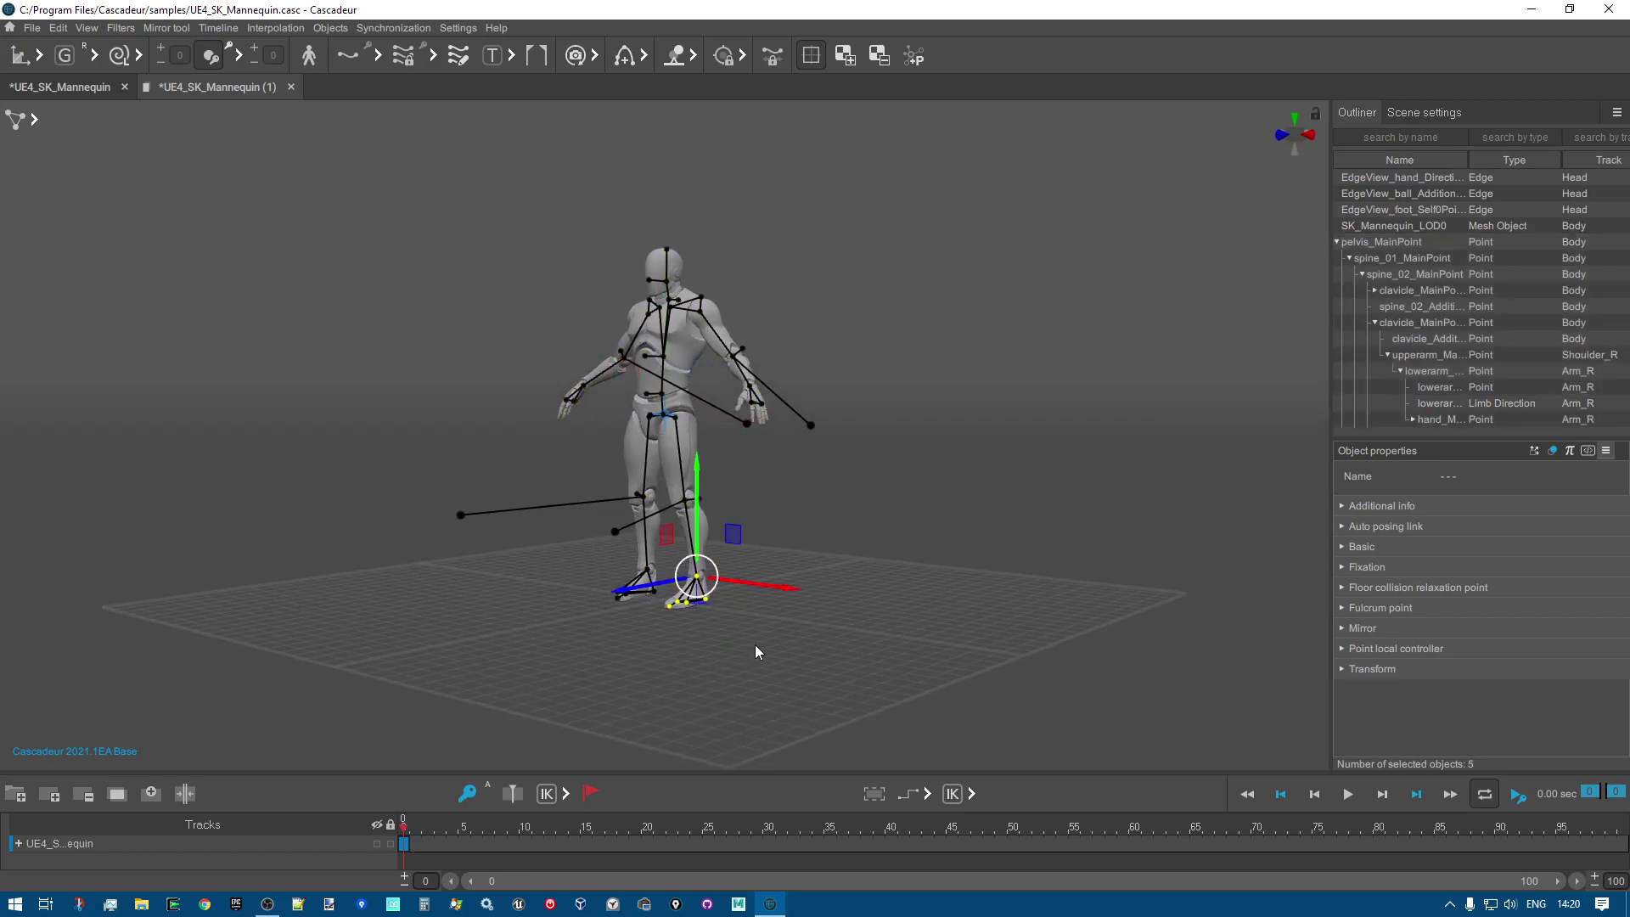
key(ctrl+z)
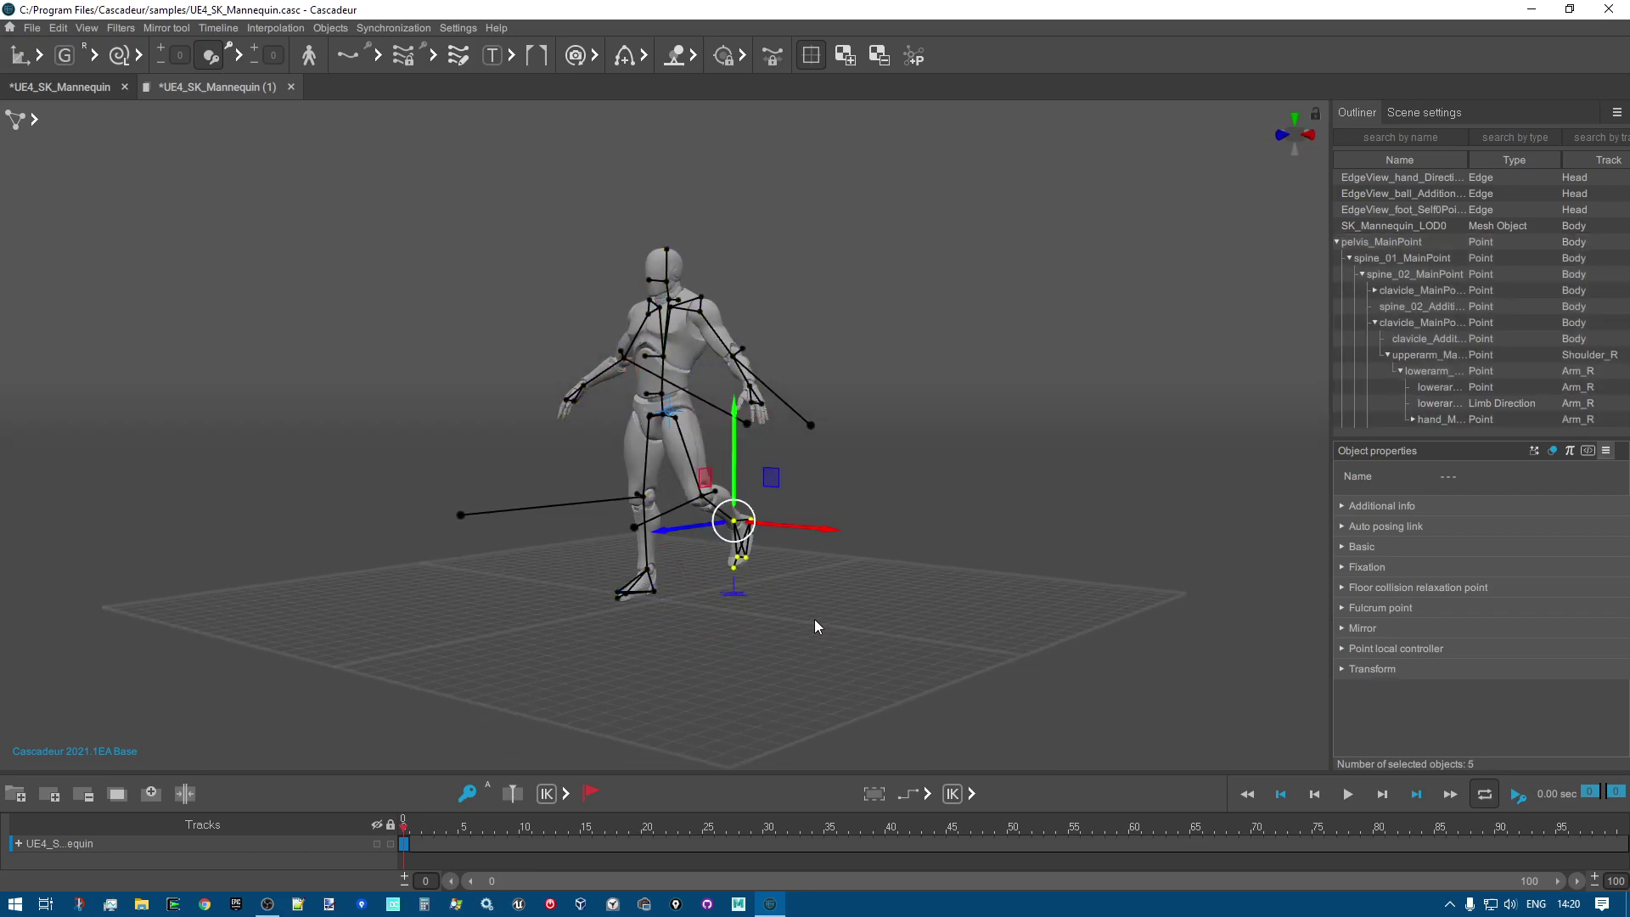
key(ctrl+shift+z)
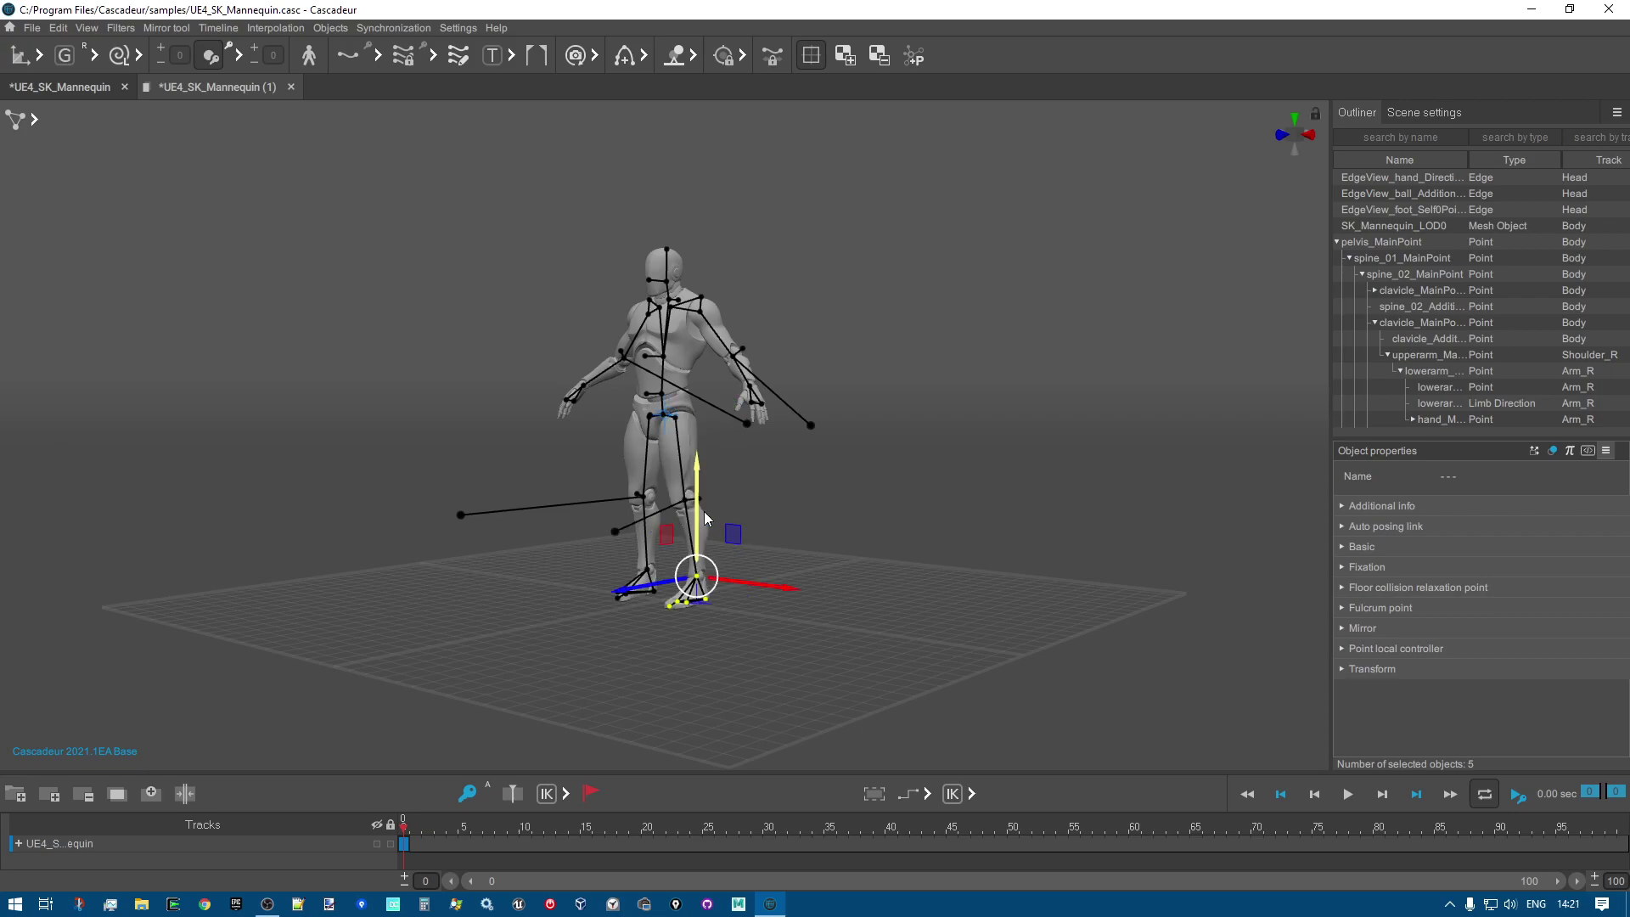
Return to the first scene and rotate the left arm down at the shoulder until it hangs beside the body.
click(68, 87)
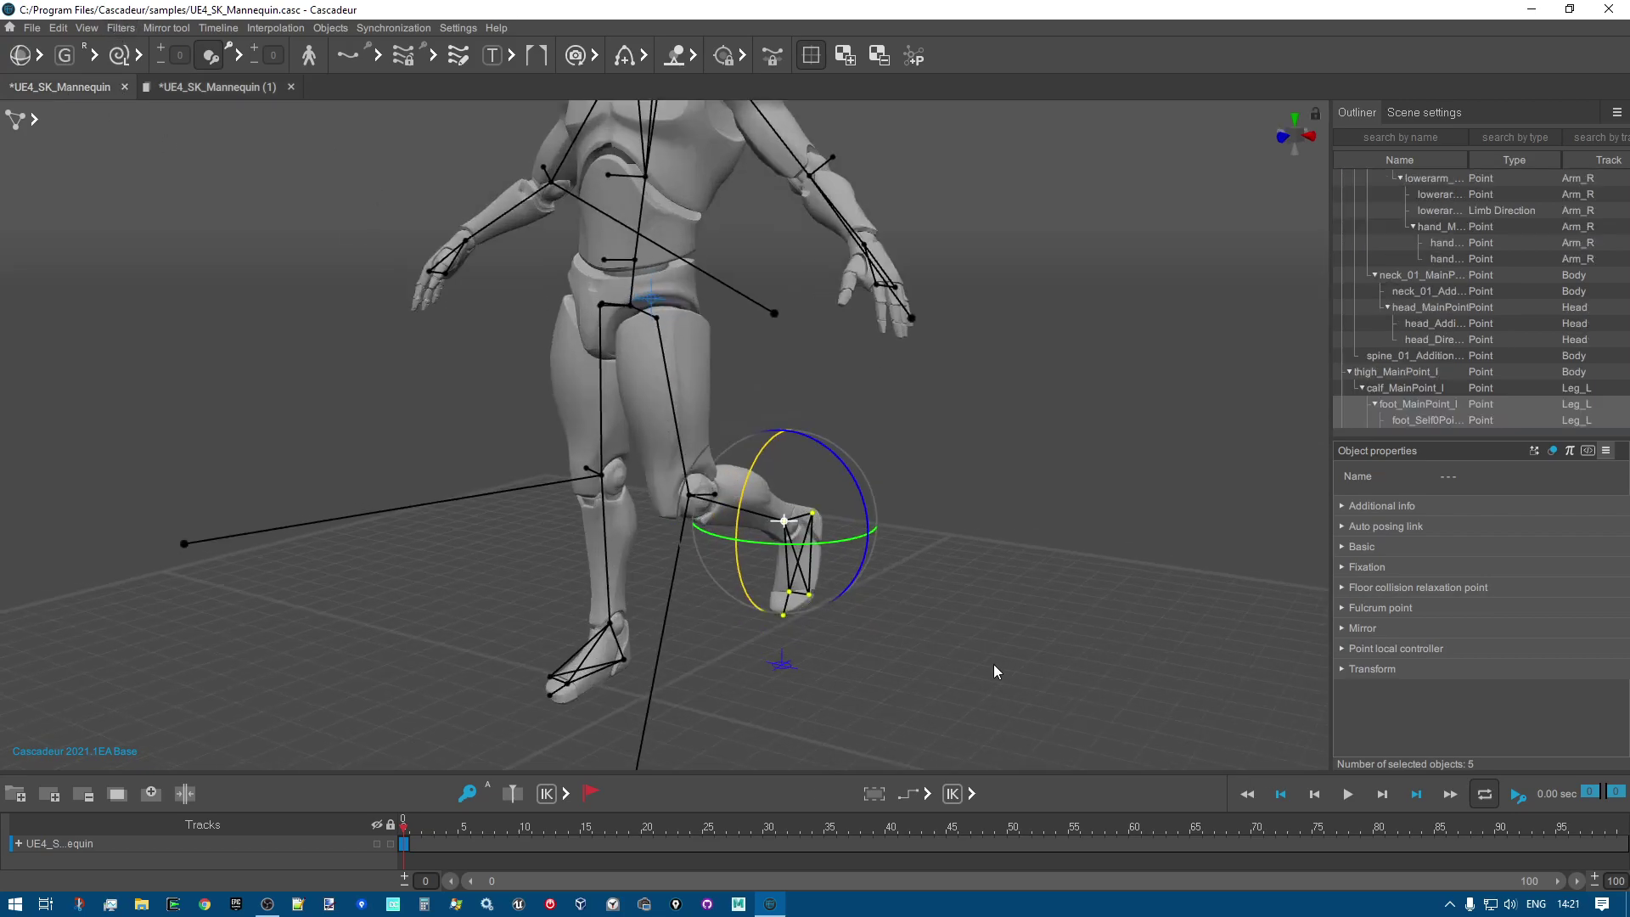
click(993, 664)
right_drag(990, 654, 908, 610)
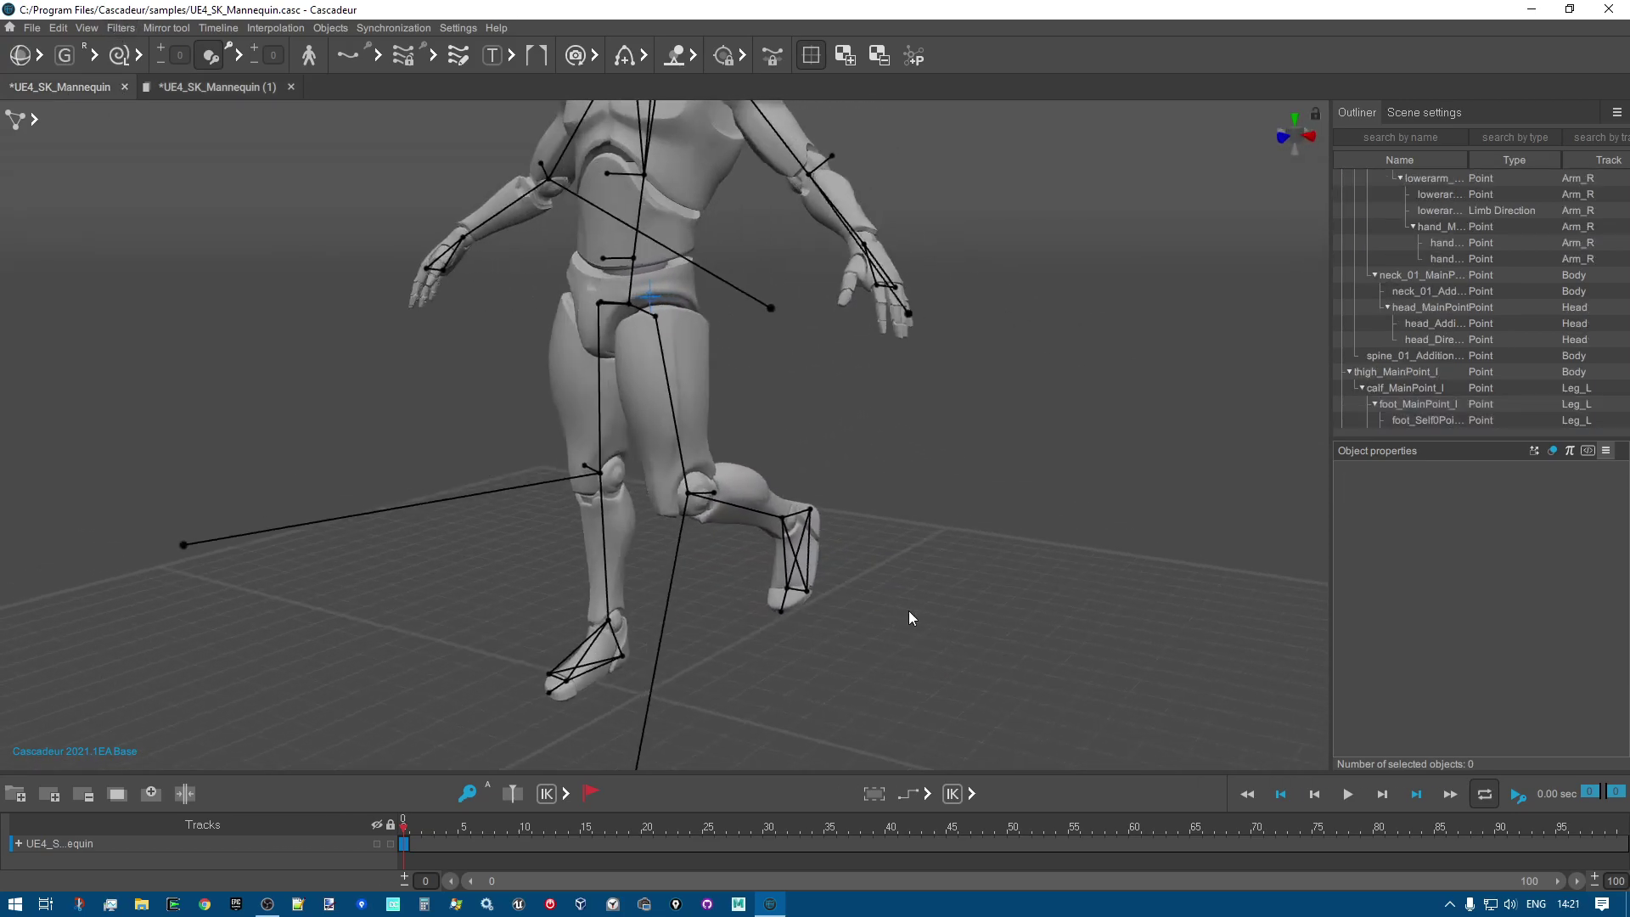
scroll(908, 609, down, 8)
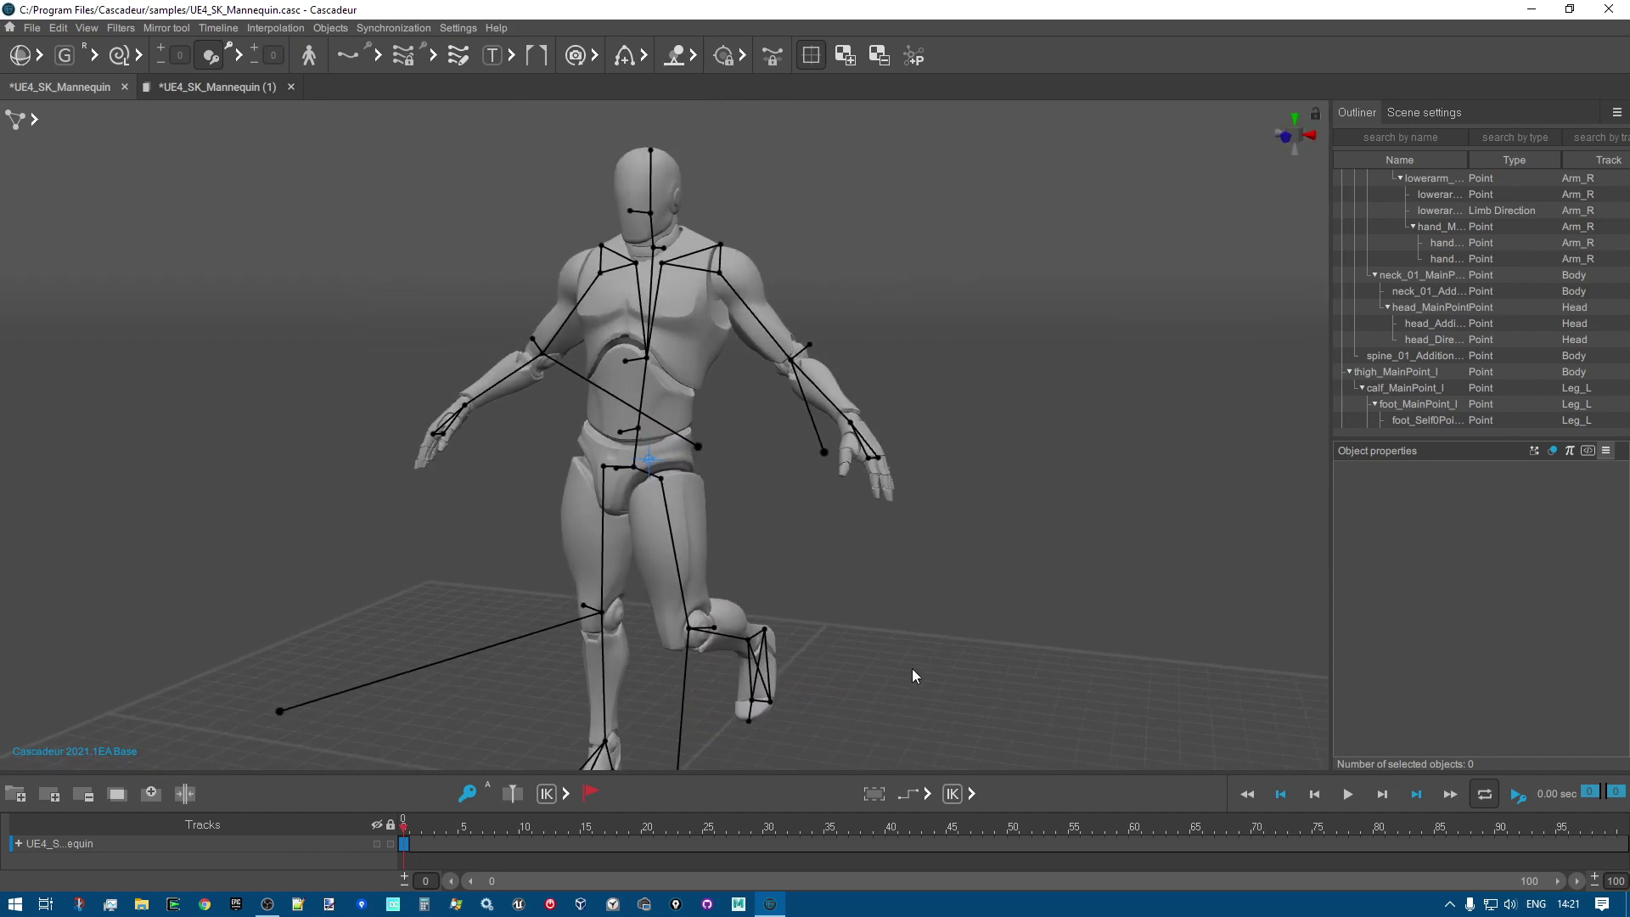
right_drag(878, 623, 916, 625)
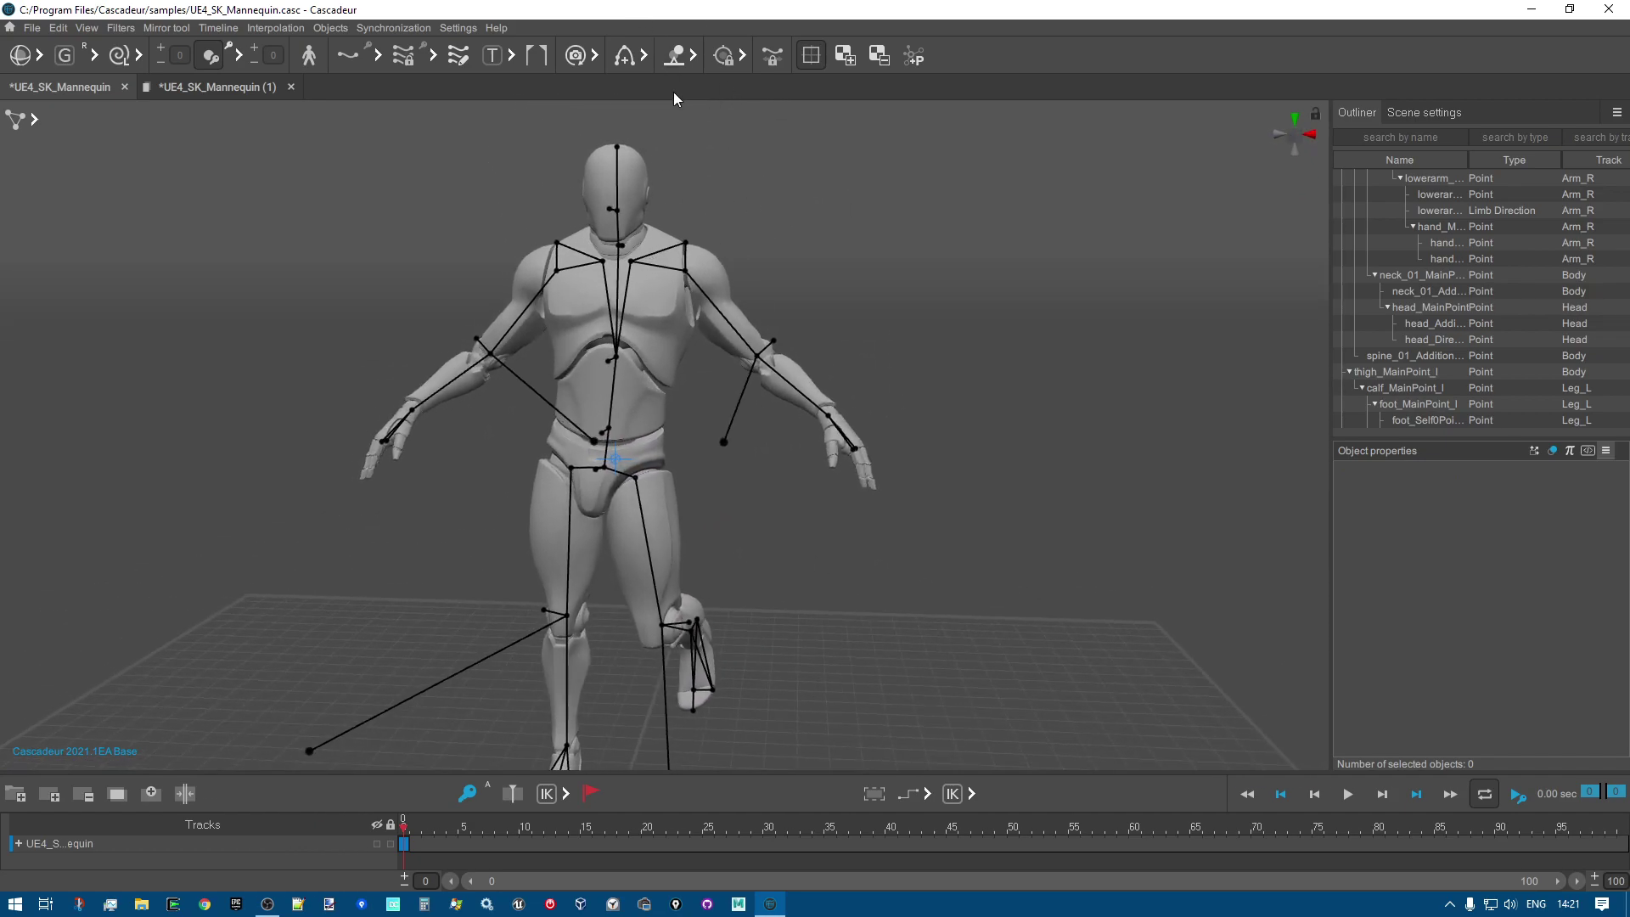
click(686, 272)
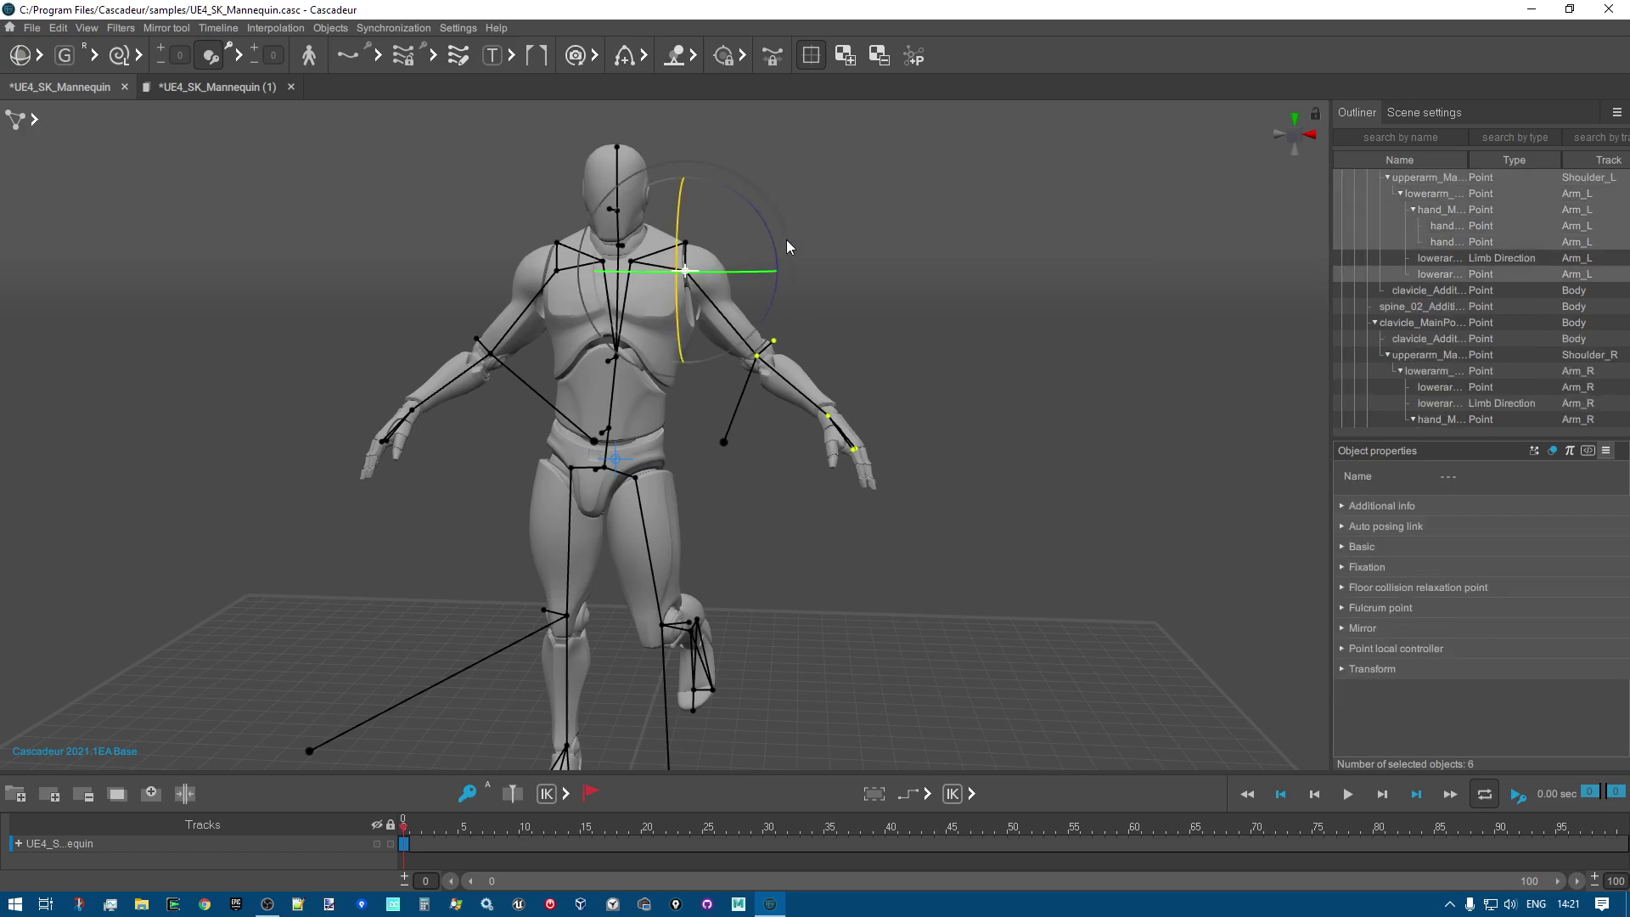
right_drag(907, 259, 782, 203)
drag(769, 192, 809, 248)
right_drag(934, 331, 863, 350)
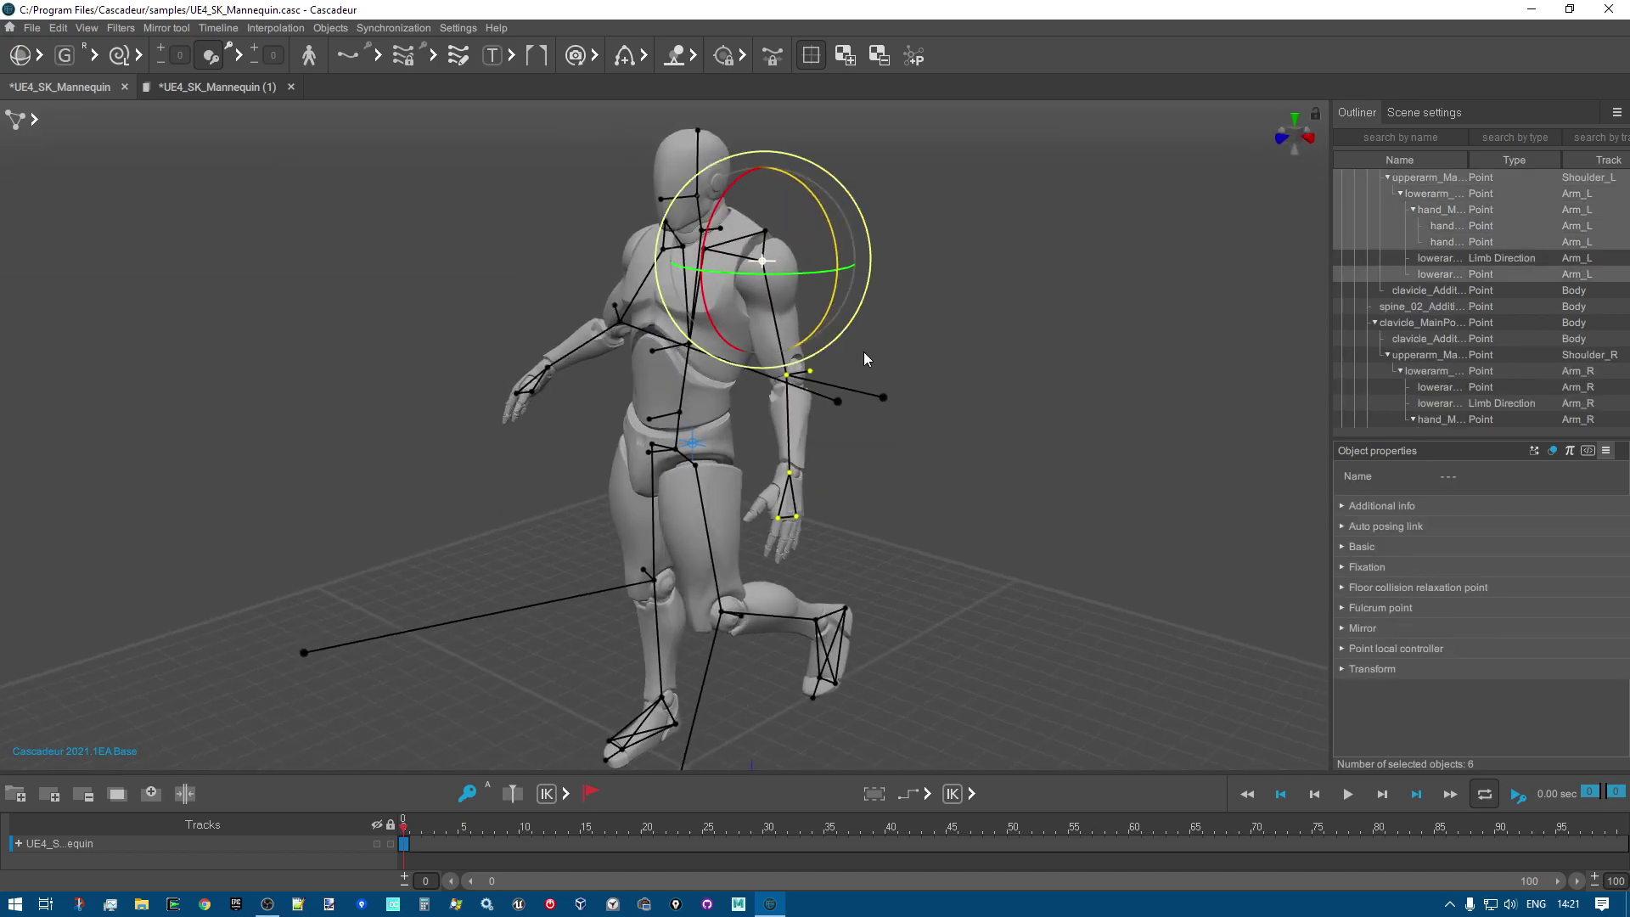
Rotate the left forearm at the elbow and move its points along the global X axis closer to the torso.
click(846, 374)
click(789, 375)
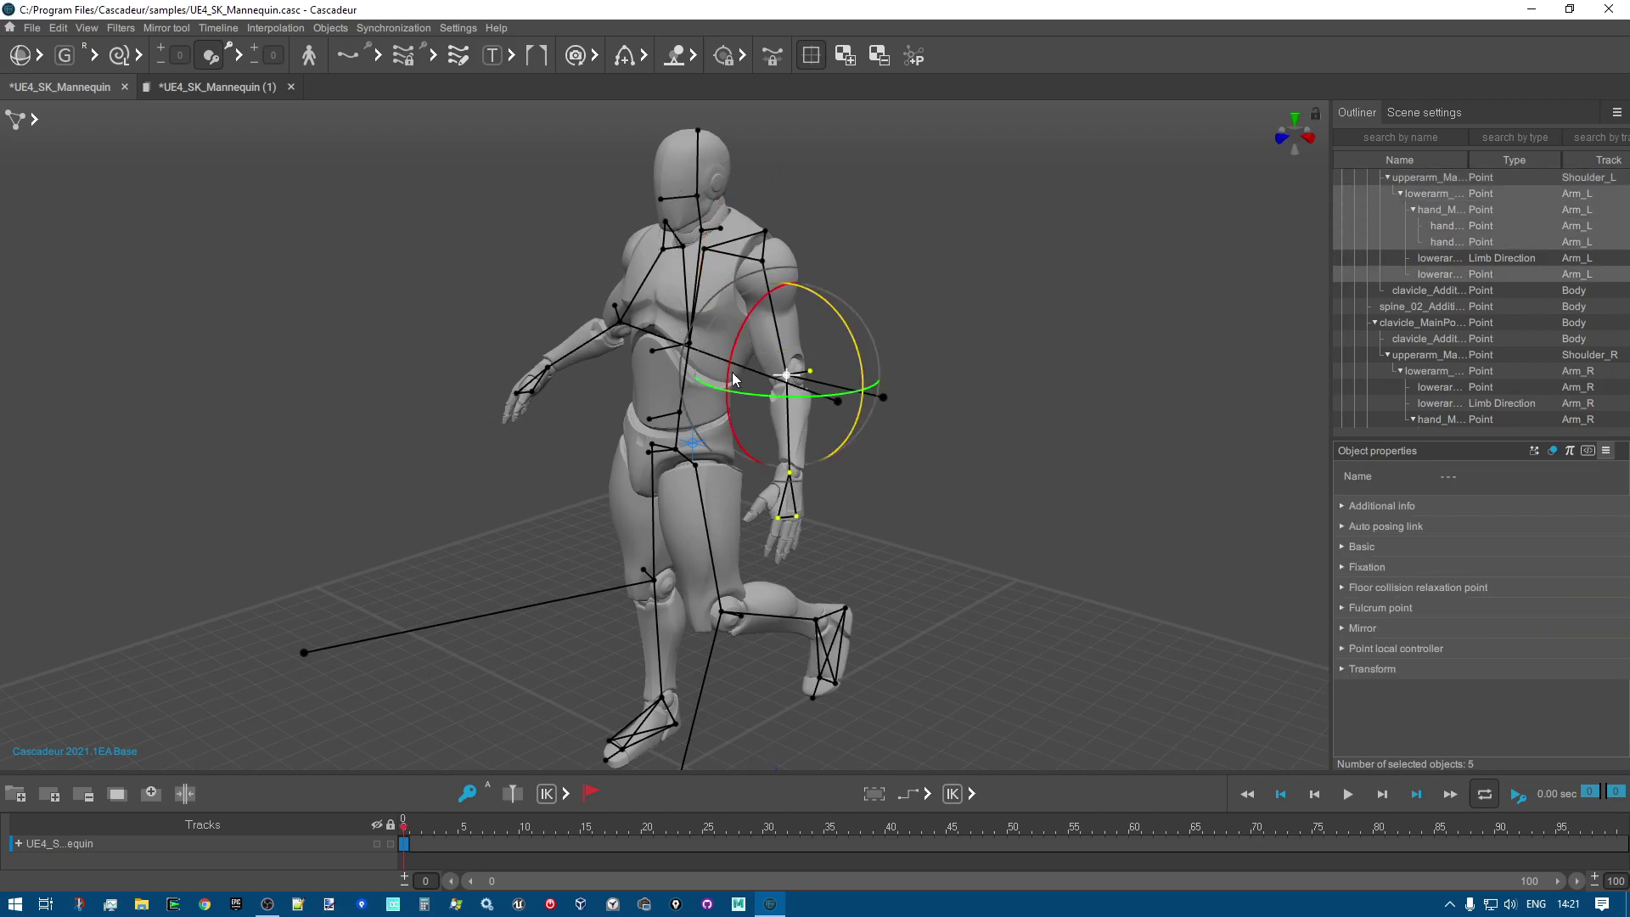
drag(717, 360, 733, 424)
right_drag(942, 255, 1044, 257)
key(w)
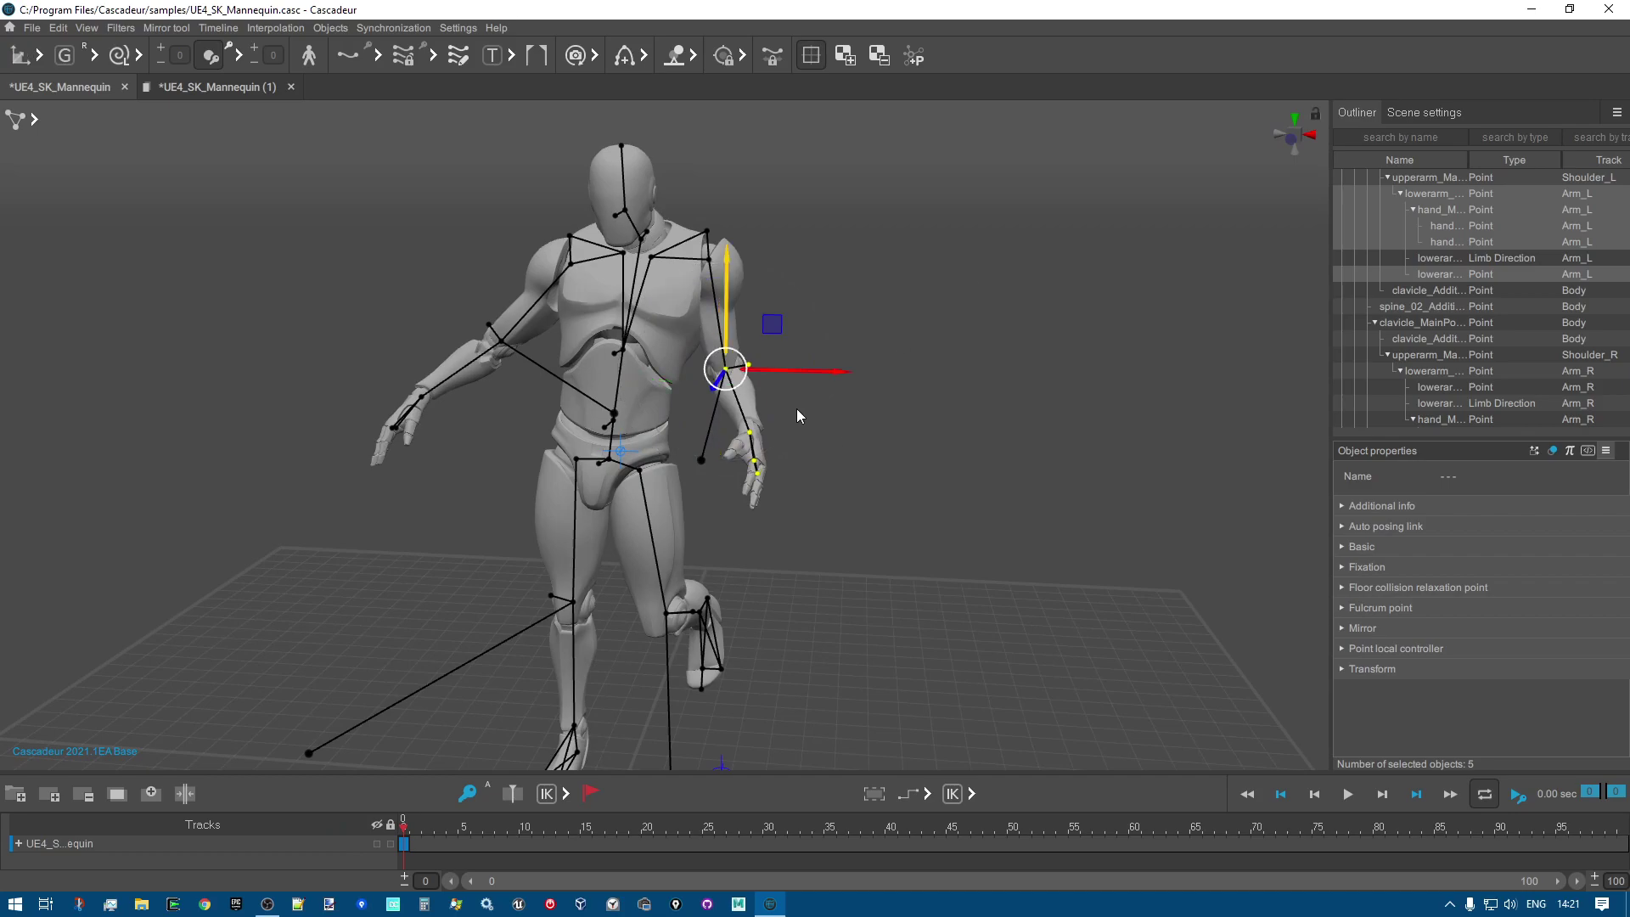
drag(807, 370, 777, 371)
mouse_move(905, 435)
right_down()
mouse_move(699, 411)
mouse_move(717, 435)
mouse_move(880, 436)
right_up()
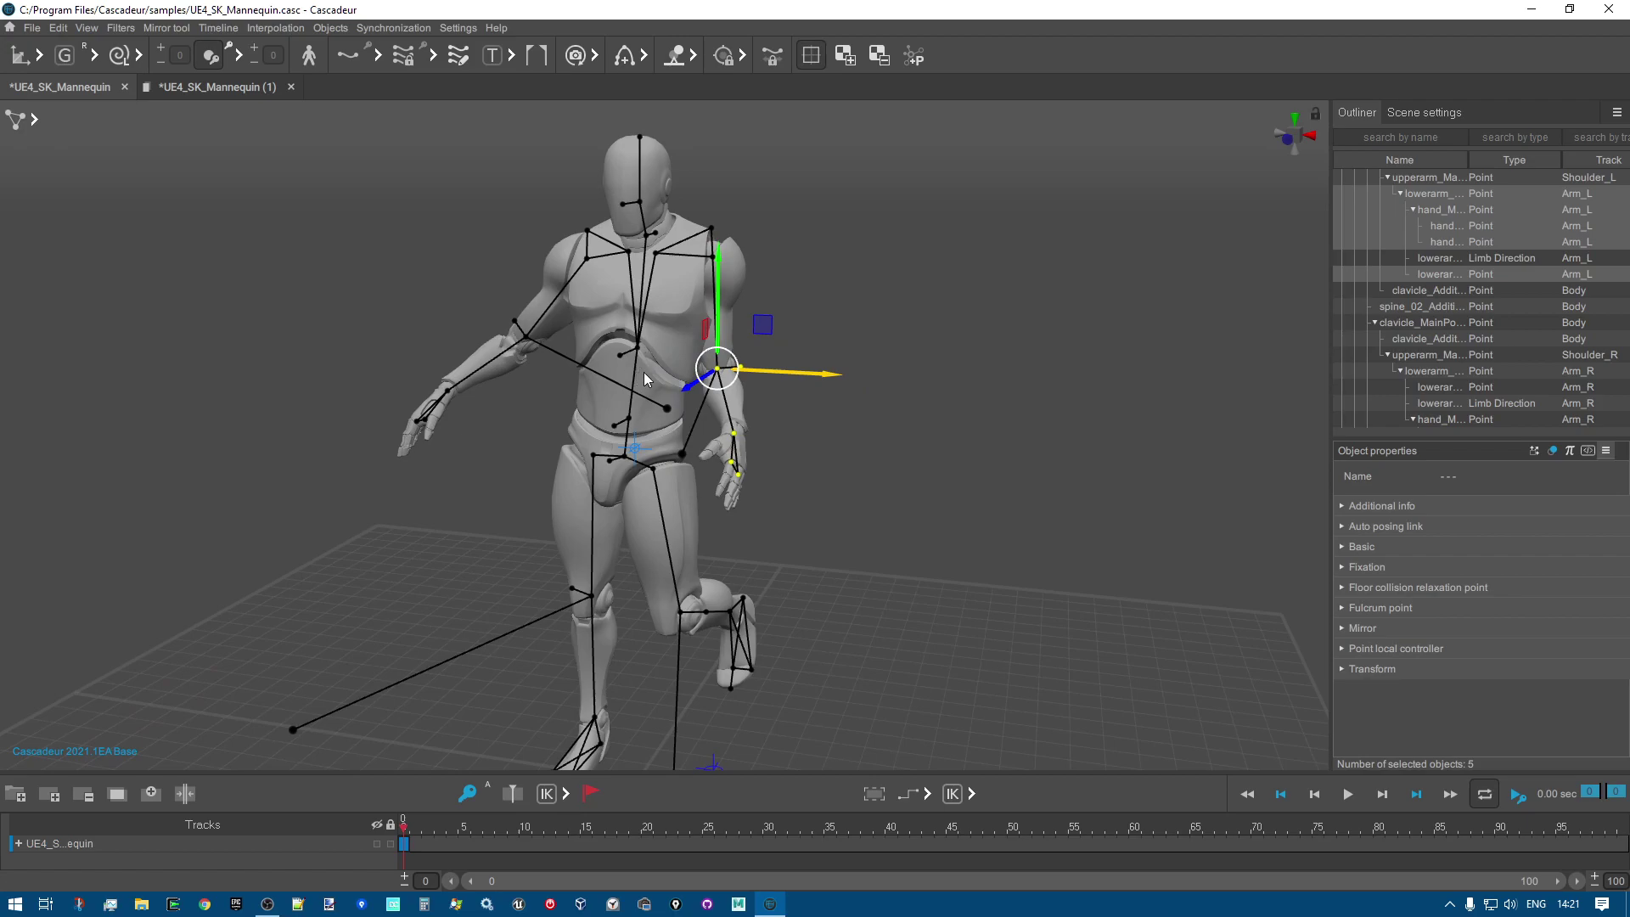
Rotate the upper body so it bends forward at the waist, and clear the selection.
key(ctrl+a)
key(e)
drag(615, 416, 620, 493)
right_drag(852, 457, 1015, 401)
click(806, 329)
right_drag(925, 379, 720, 272)
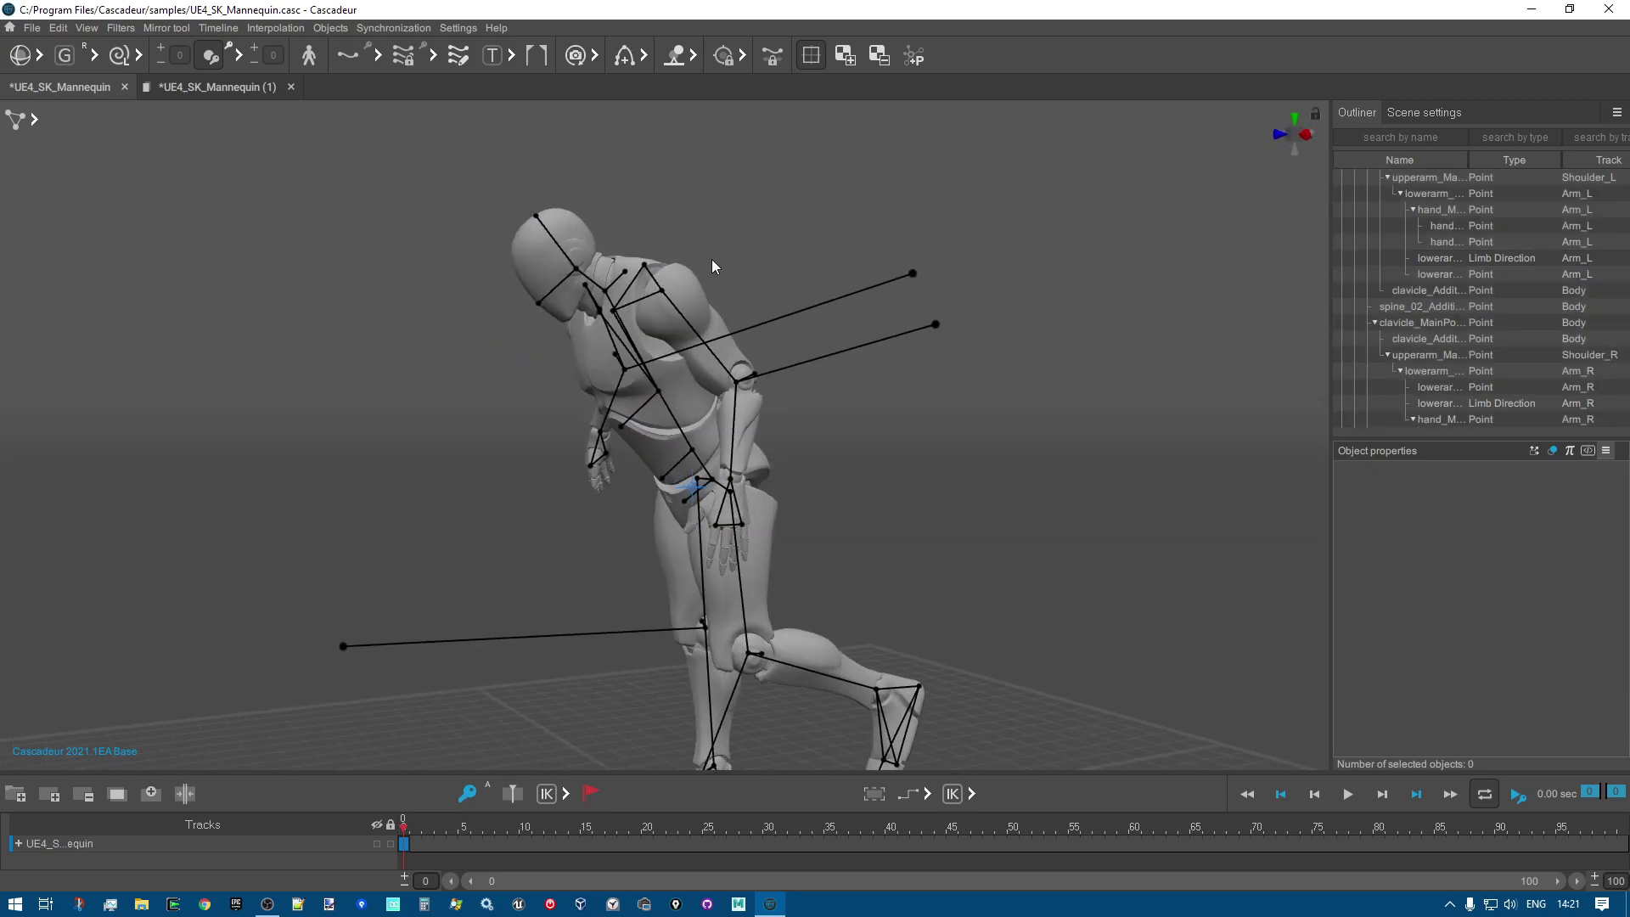
Set the manipulator to local axes and select the left upper-arm points on both the posed and the unposed mannequin.
click(63, 56)
click(660, 288)
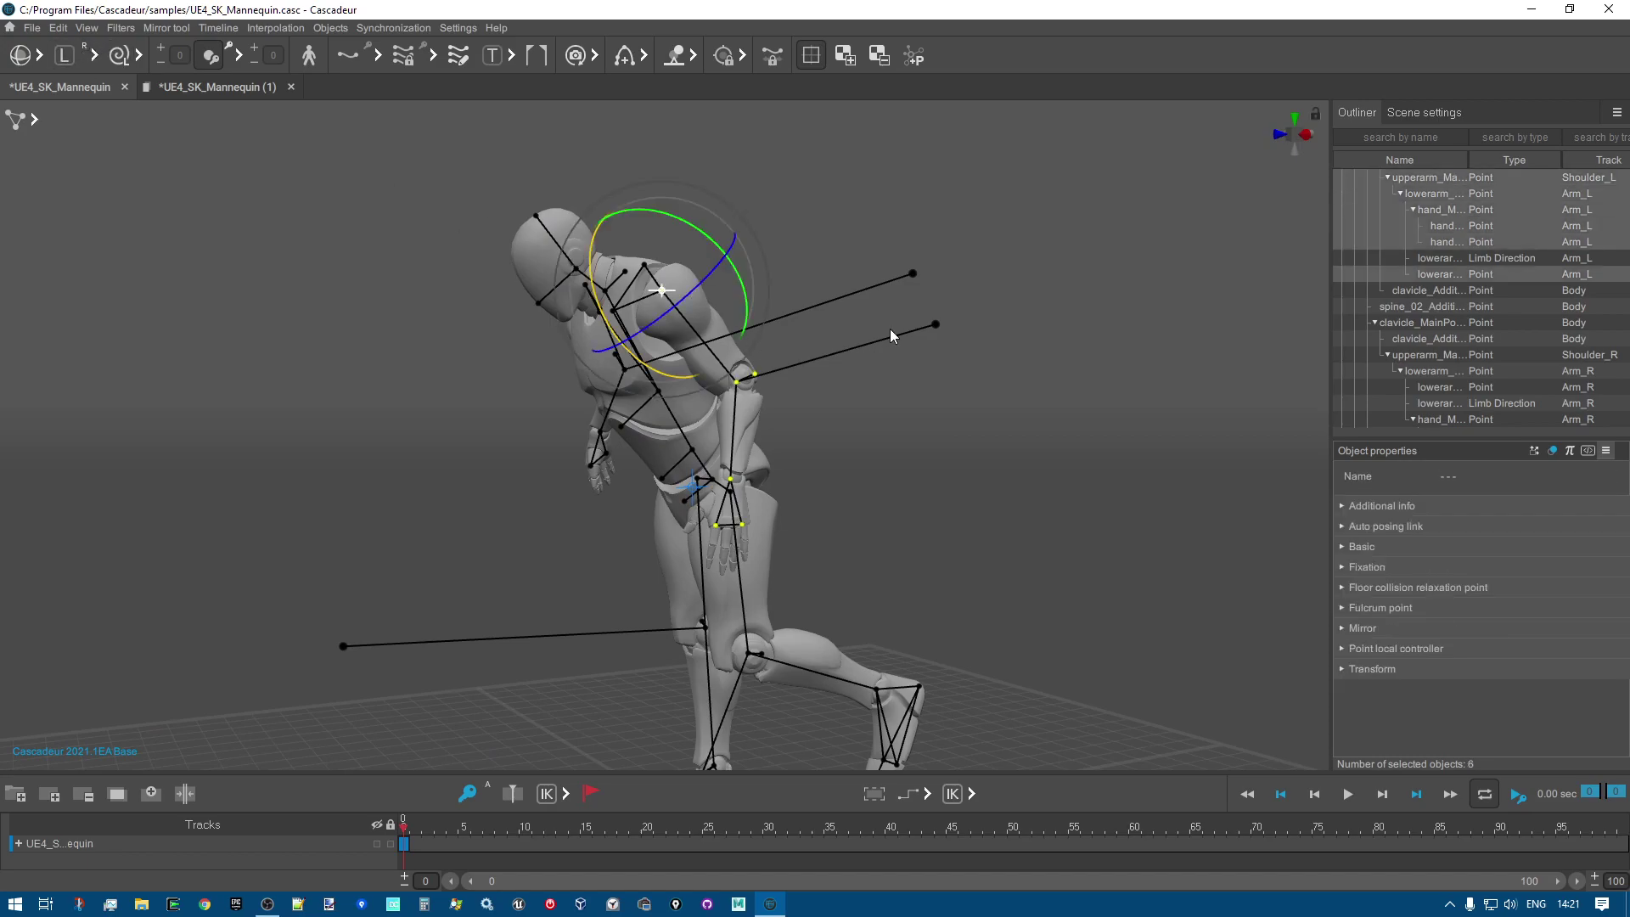
click(208, 88)
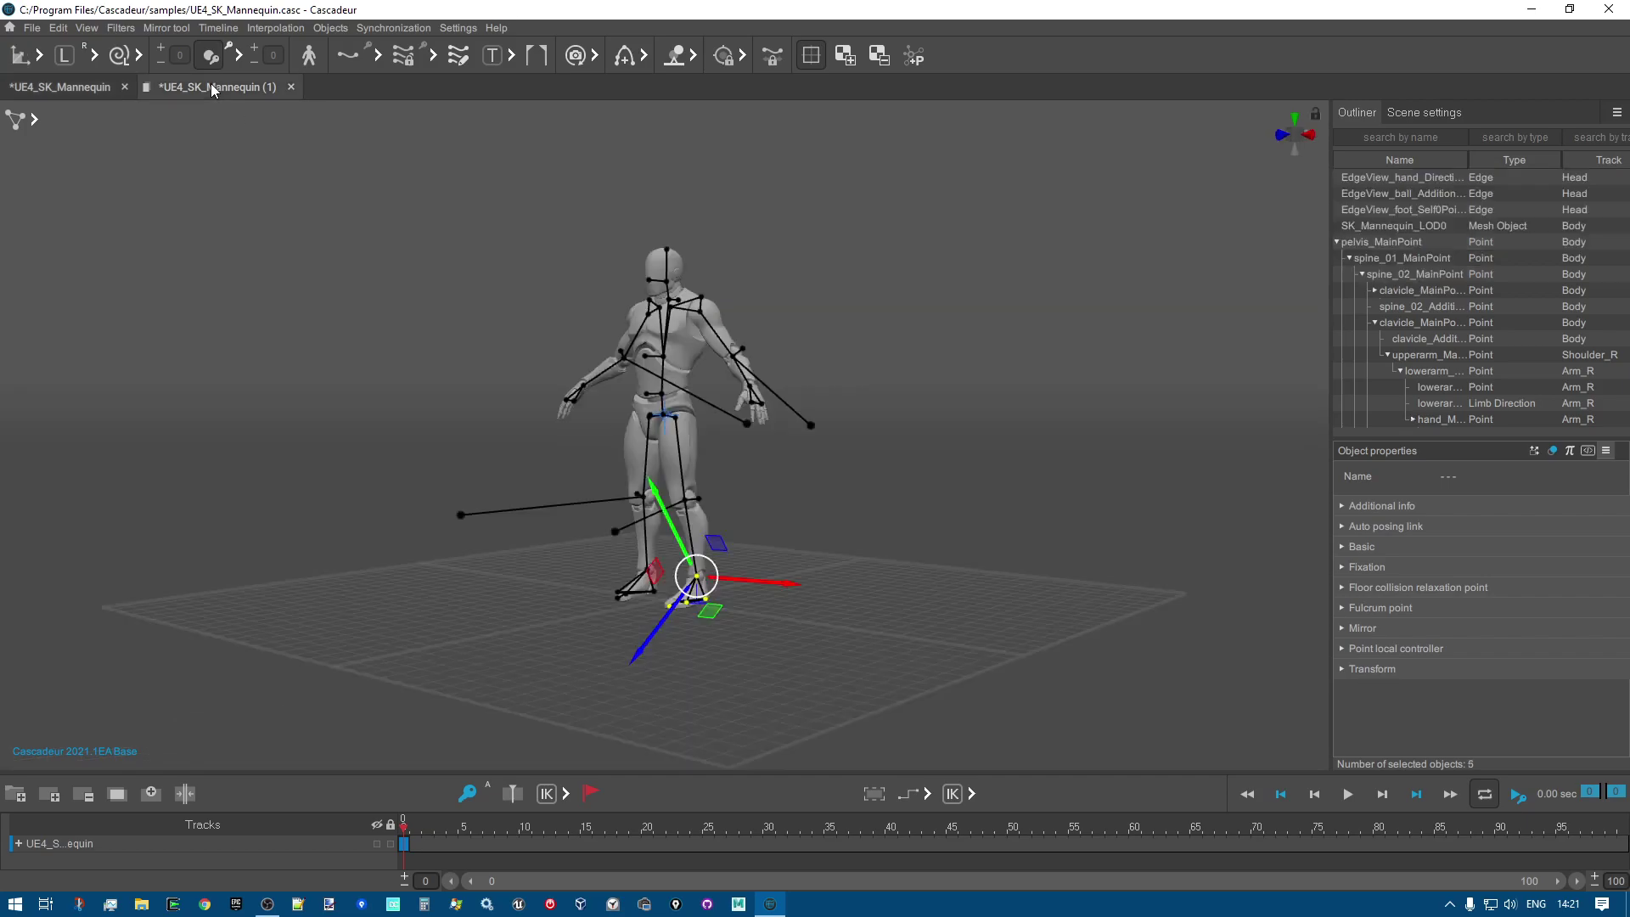
click(701, 313)
scroll(878, 339, up, 3)
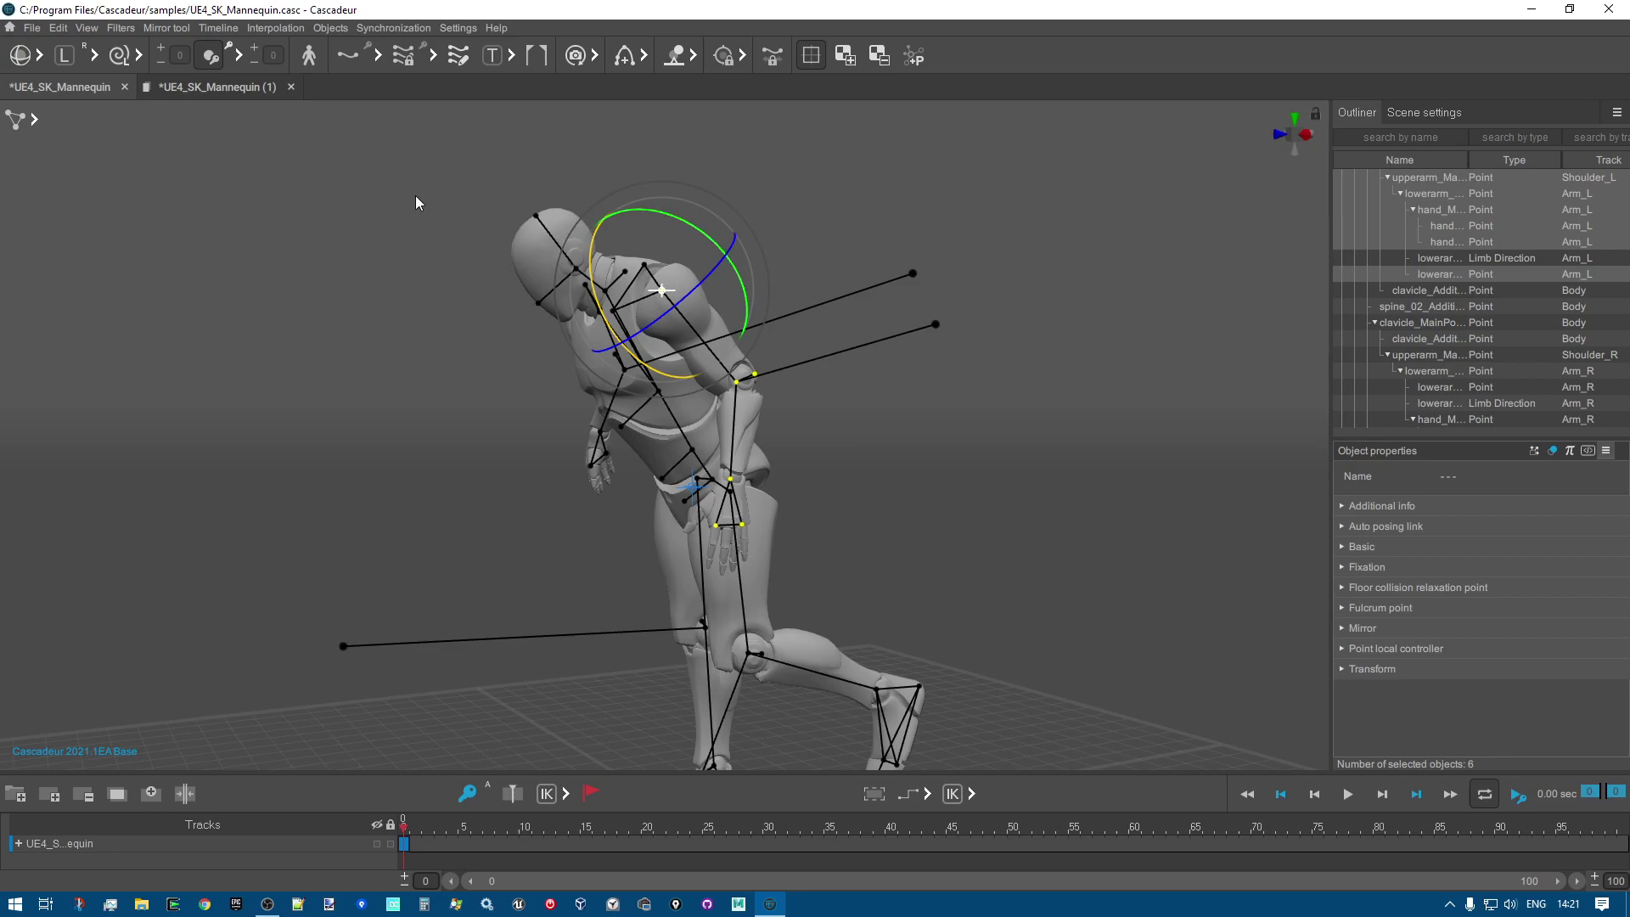
click(229, 88)
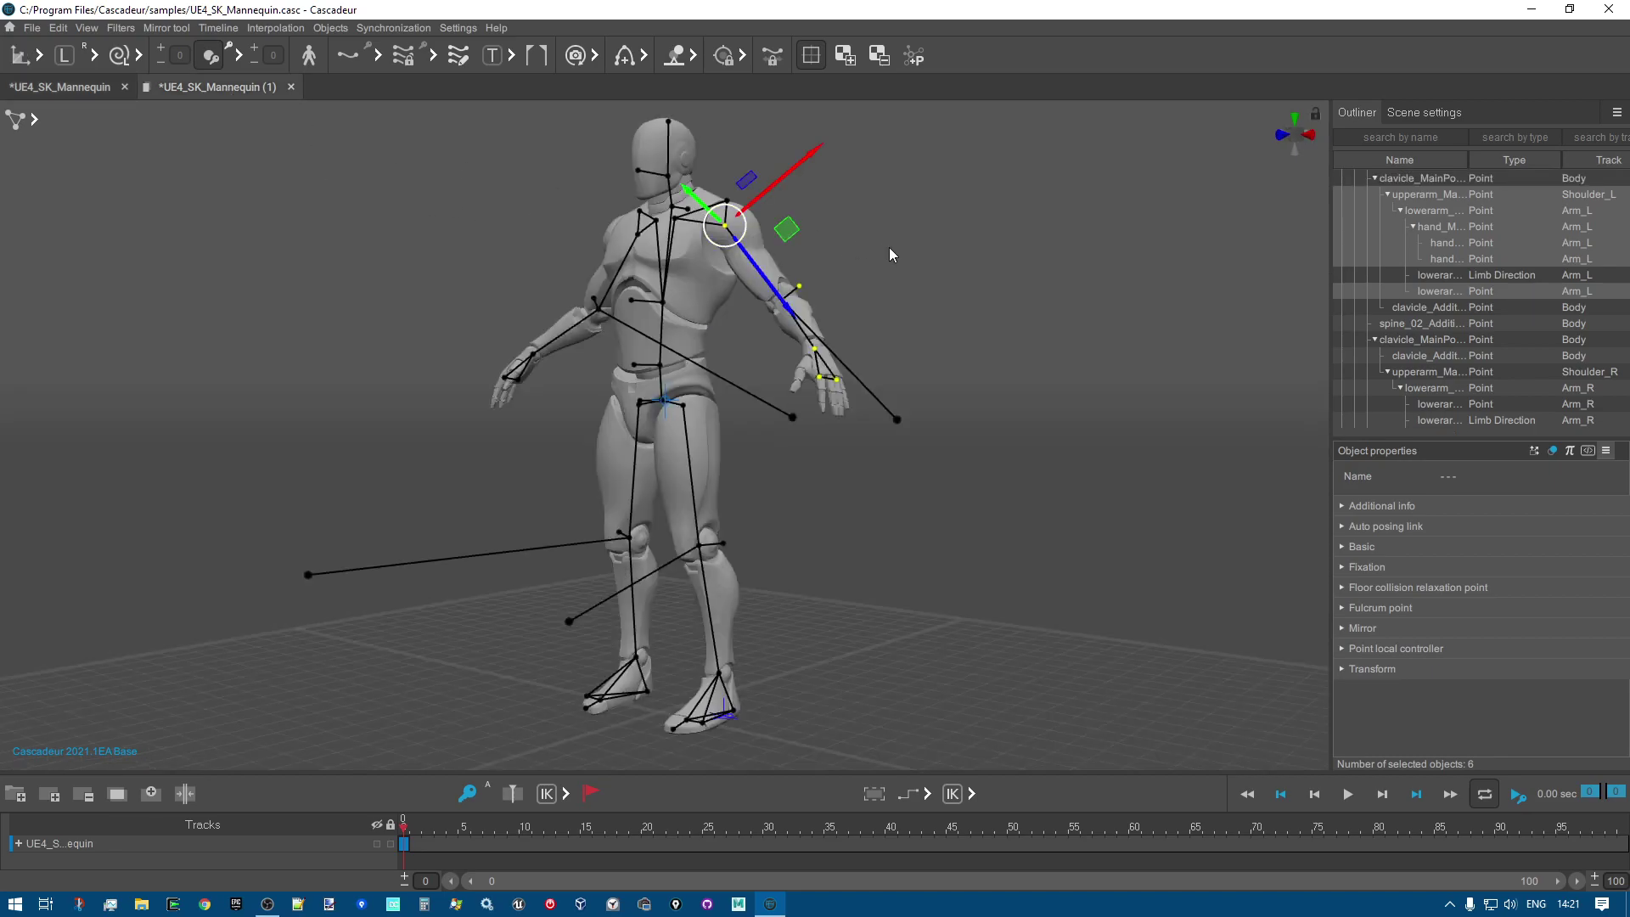
Paste the copied left arm pose onto the unposed mannequin in local mode and compare it with the first scene.
key(ctrl+z)
right_drag(955, 326, 645, 322)
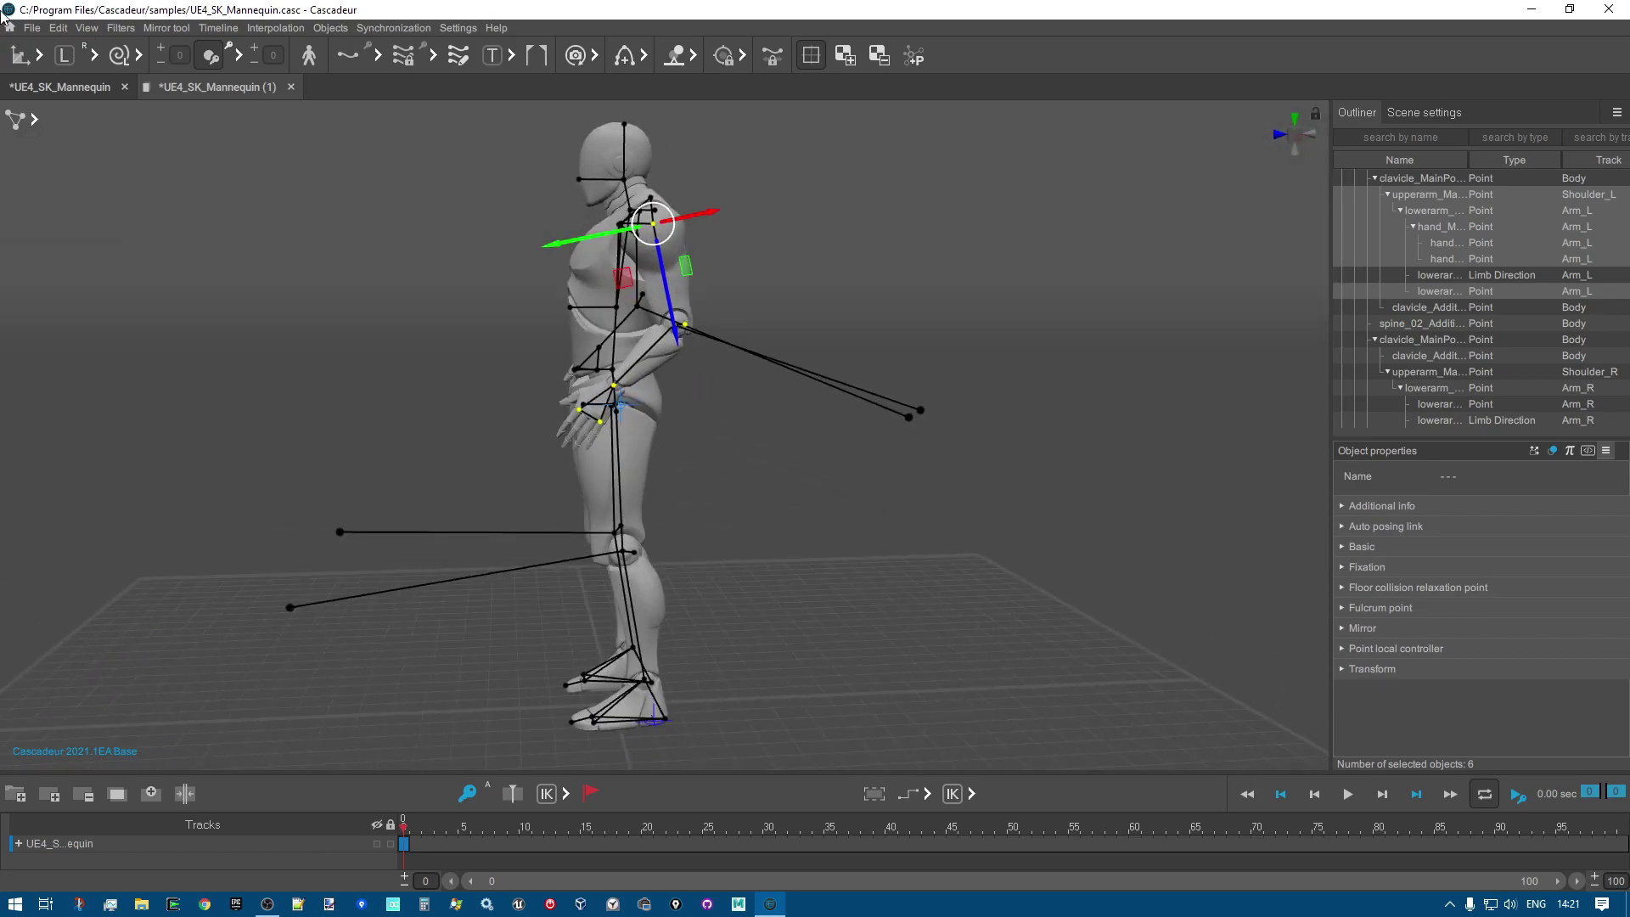
click(73, 85)
click(227, 89)
right_drag(1002, 312, 976, 271)
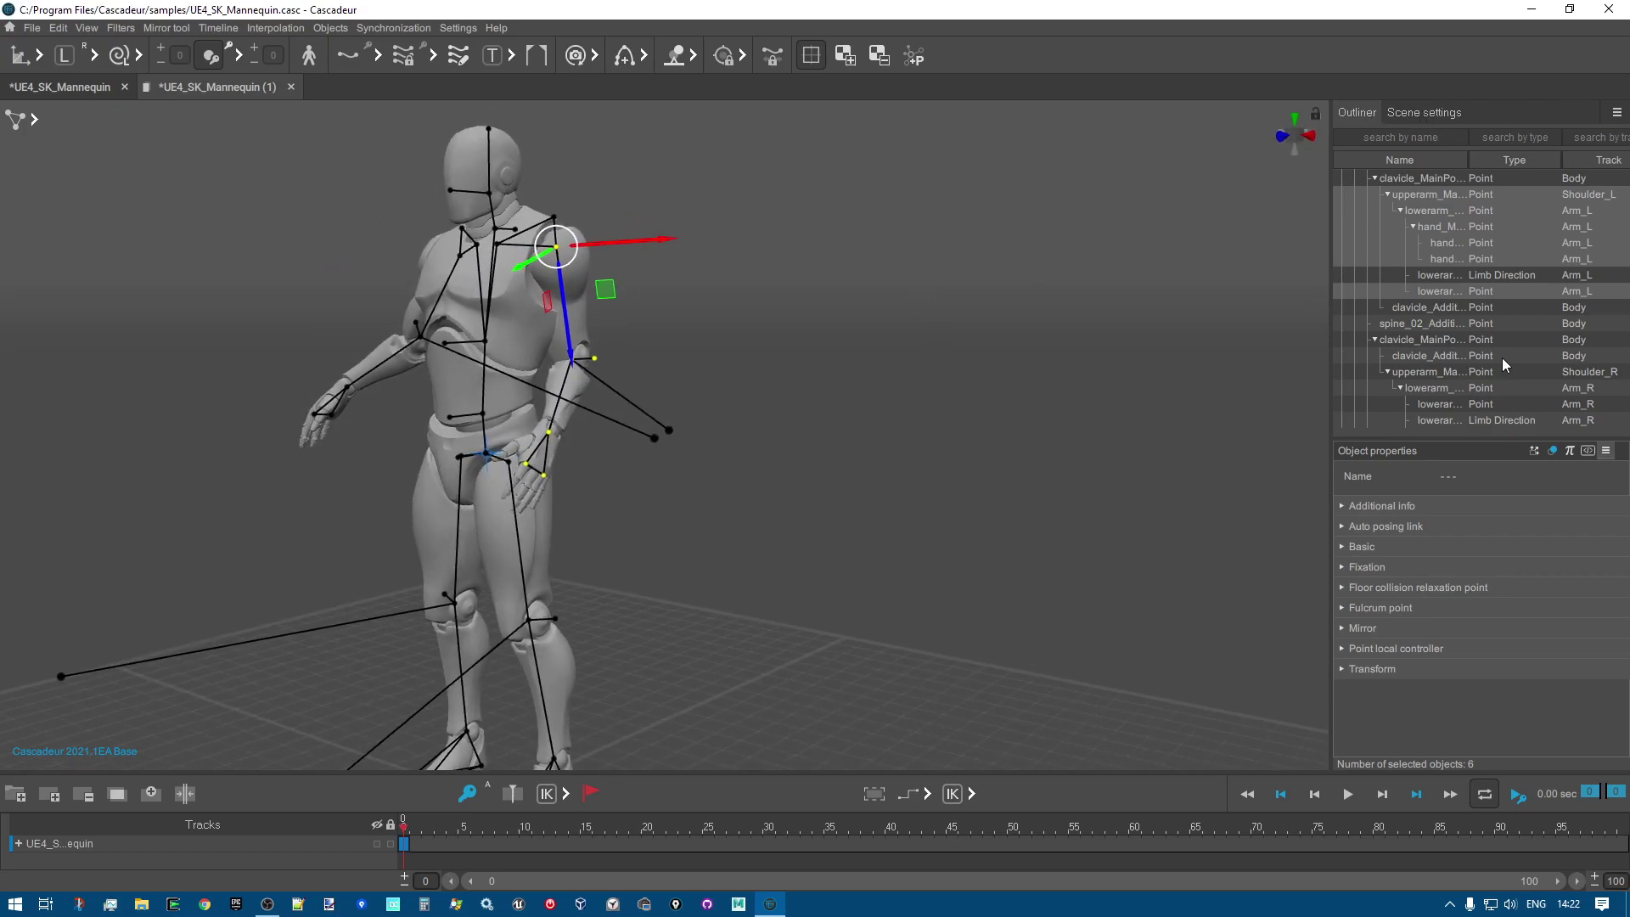
Select the left forearm's limb direction point, display the scene's Copier settings, and clear the selection.
click(735, 439)
click(690, 464)
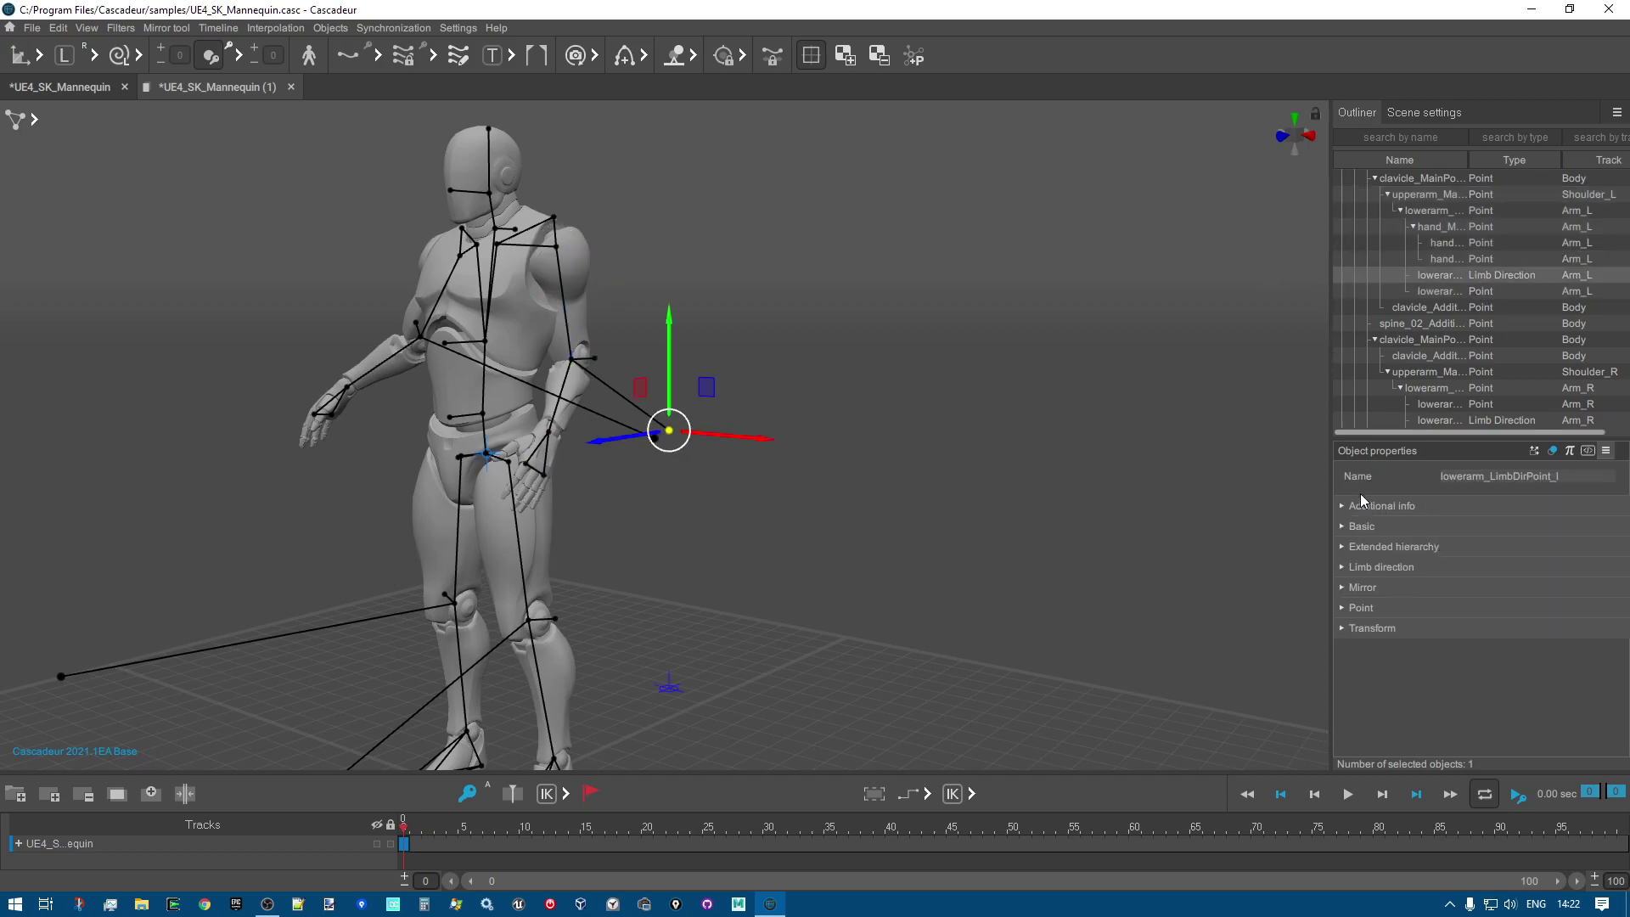
click(1433, 117)
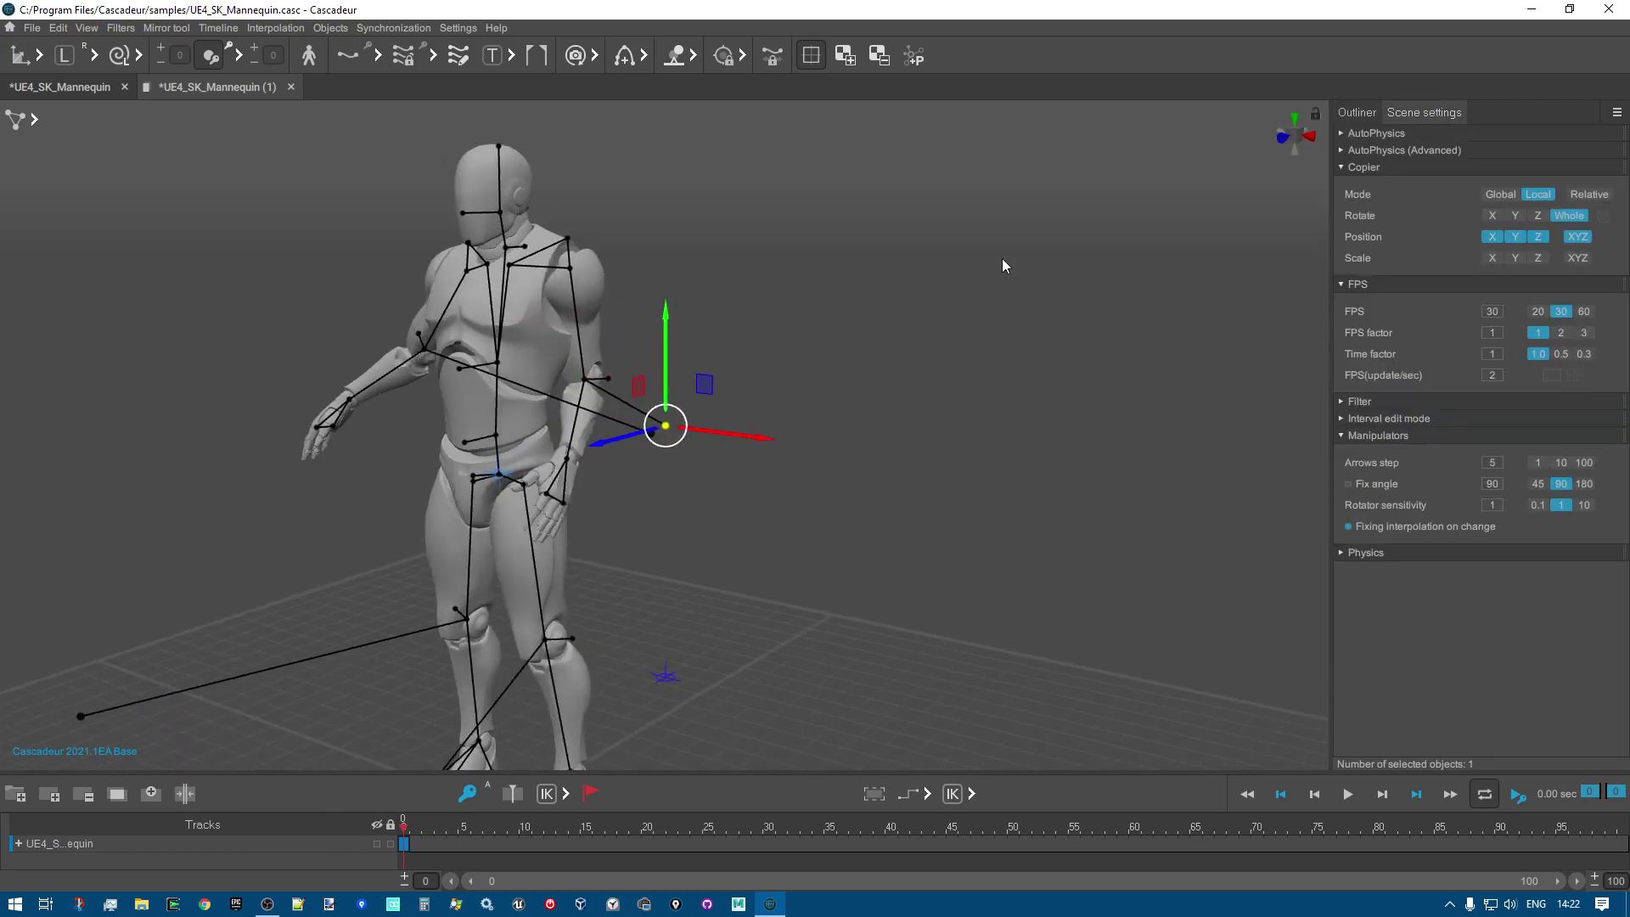
click(901, 298)
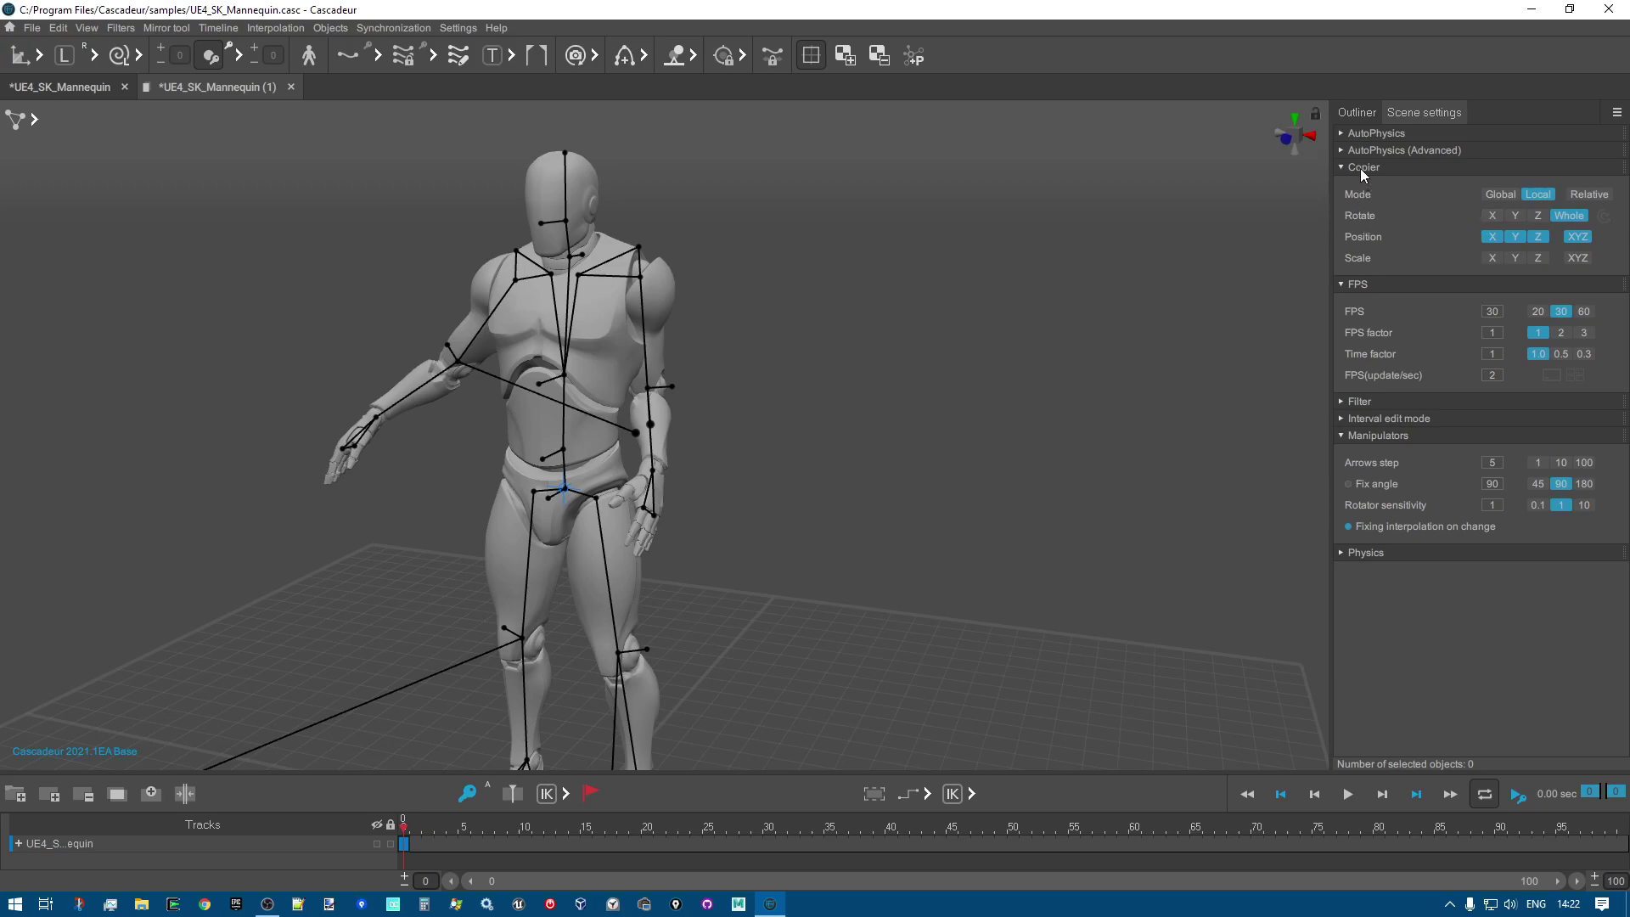
Switch the Copier mode to Global and back to Local, repeating the comparison once more.
click(1494, 195)
click(1538, 193)
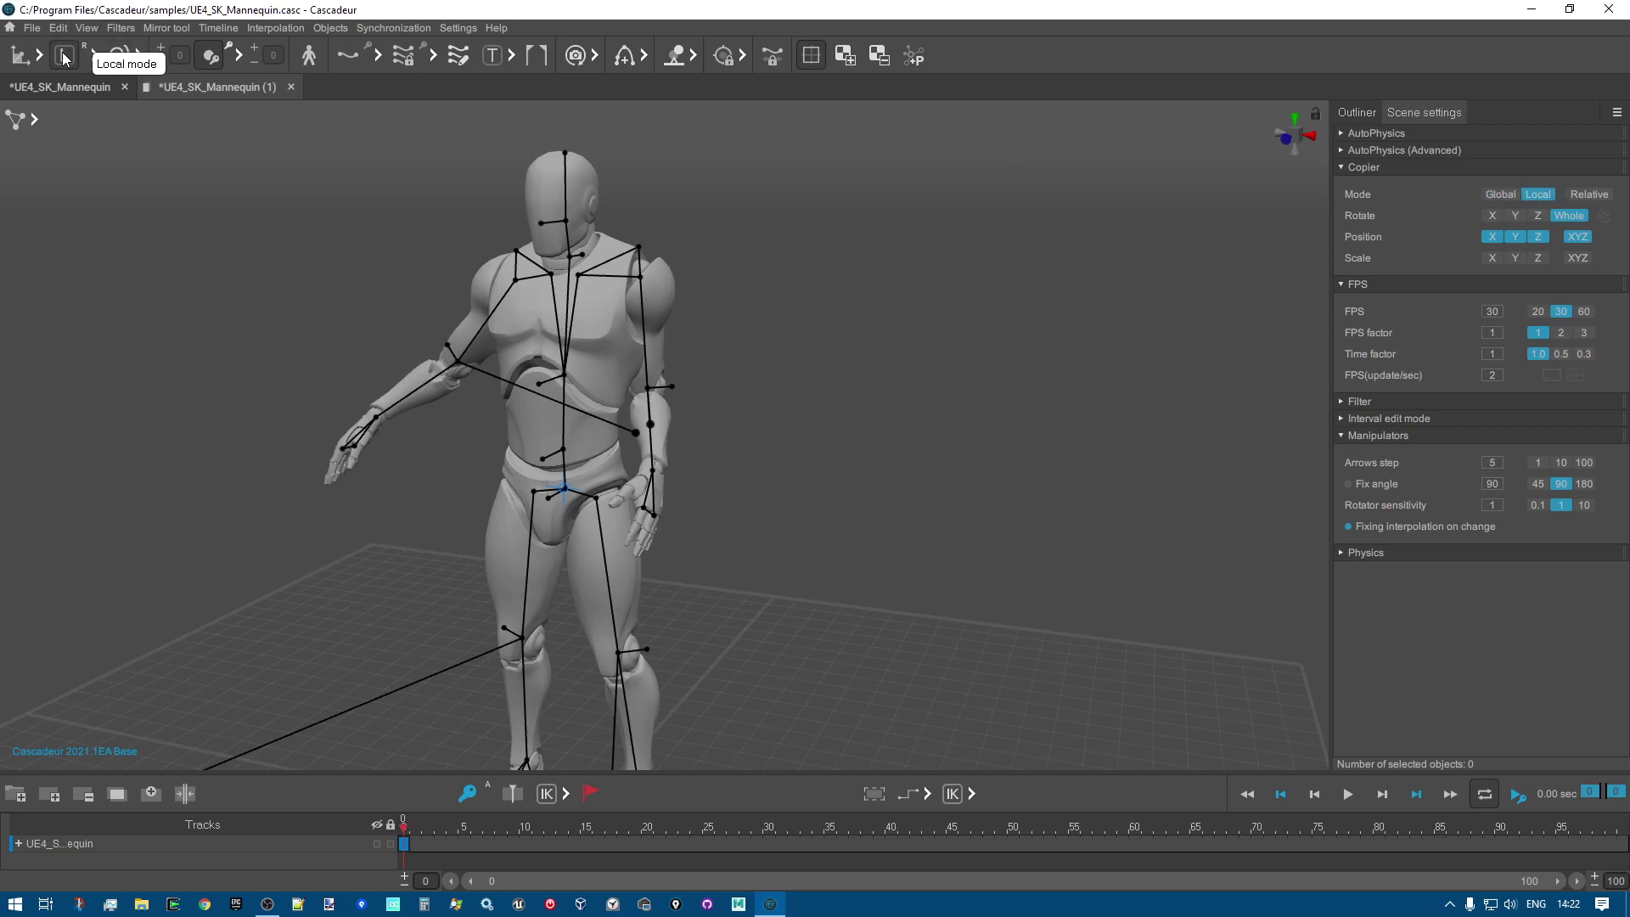
click(1495, 193)
click(1538, 194)
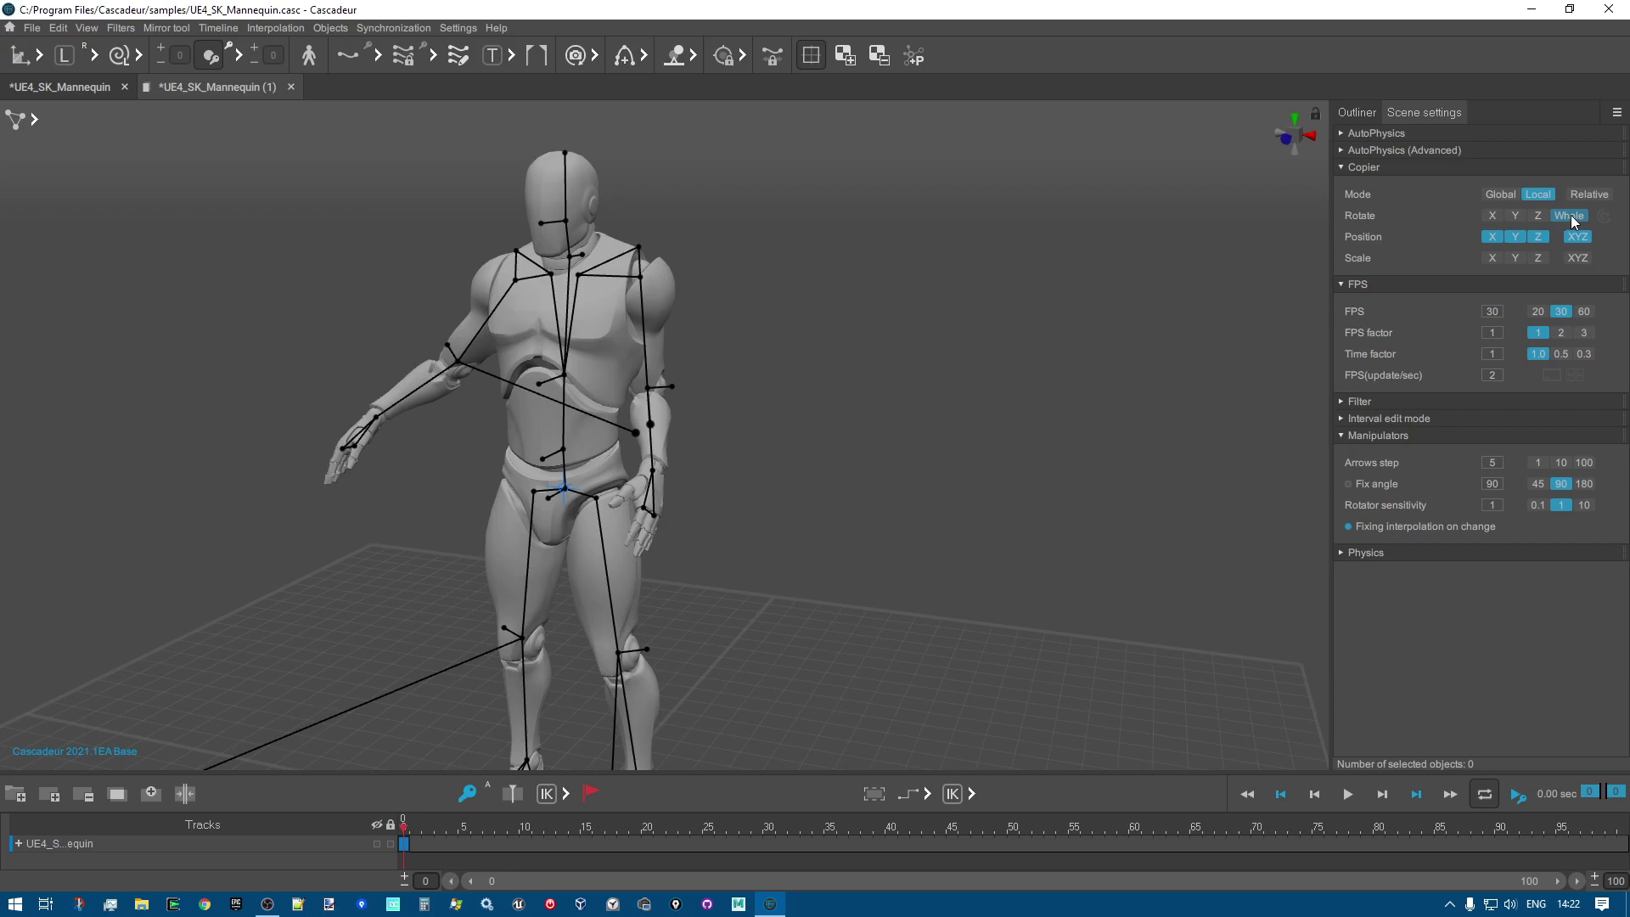
Limit the Copier to Z position only, and restore XYZ position together with Whole rotation.
click(1518, 239)
right_drag(1271, 277, 797, 319)
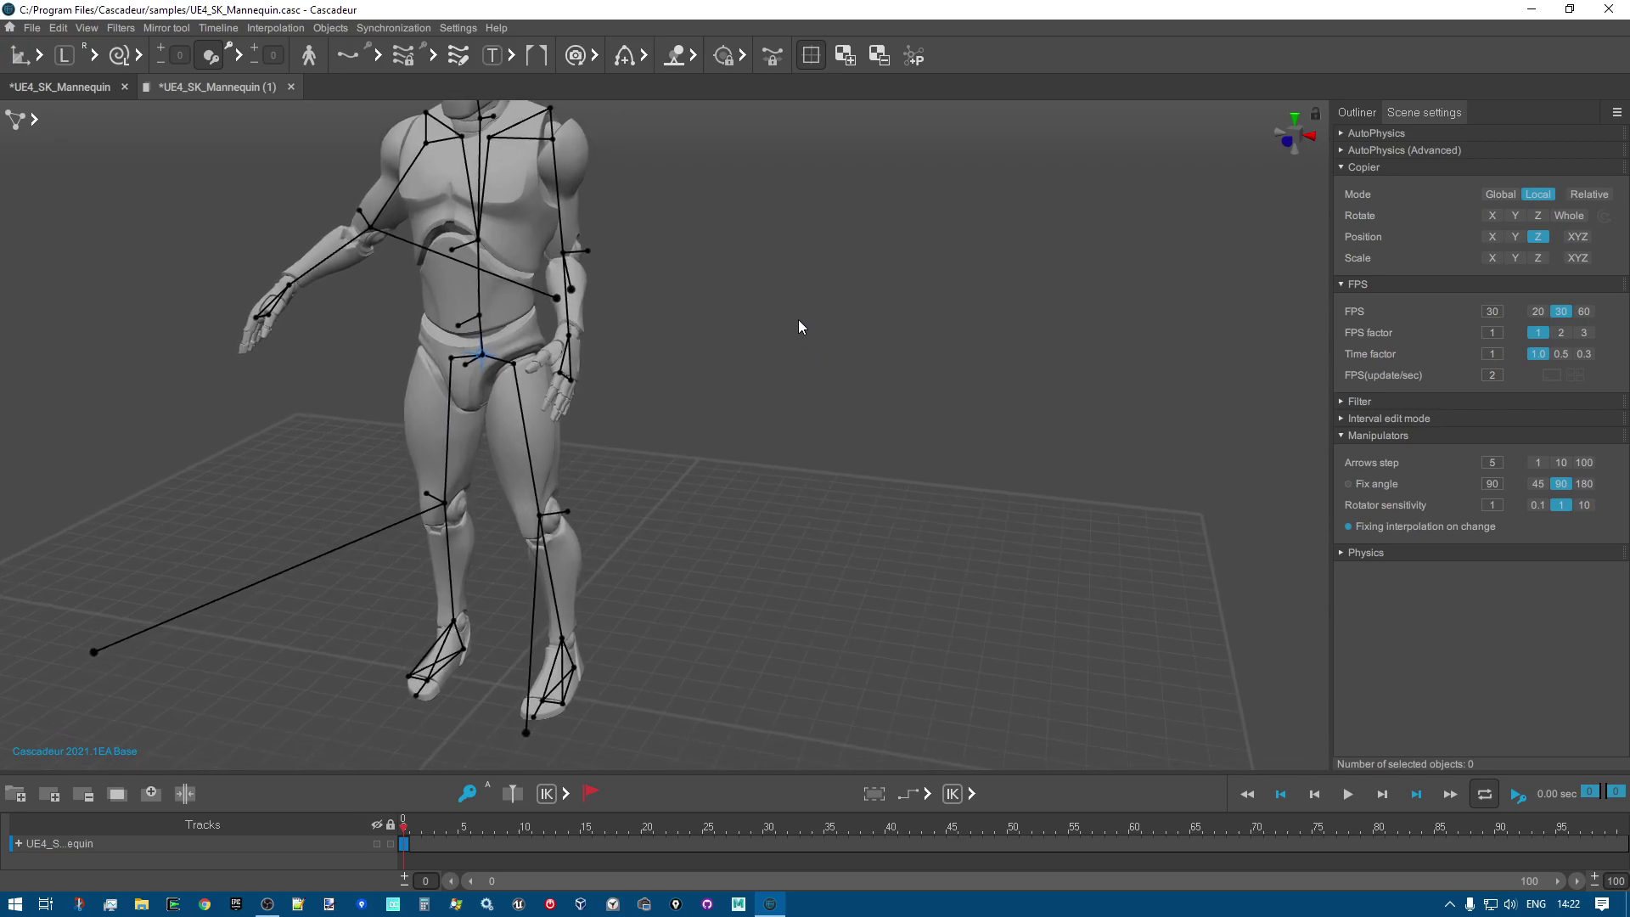
right_drag(1197, 242, 1117, 247)
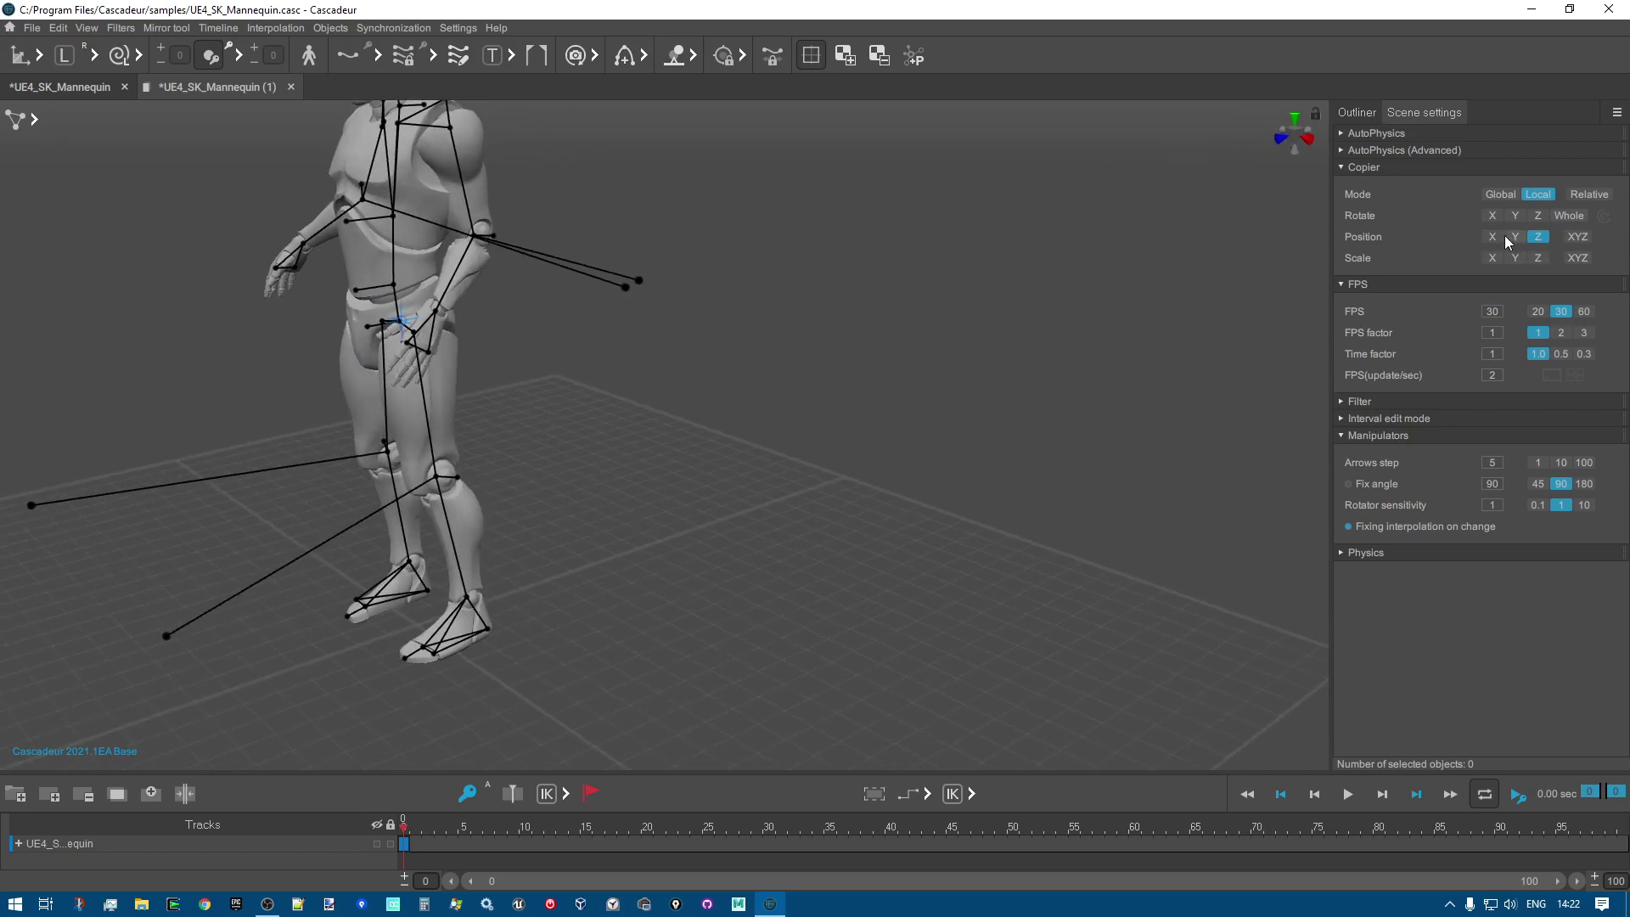
click(1577, 238)
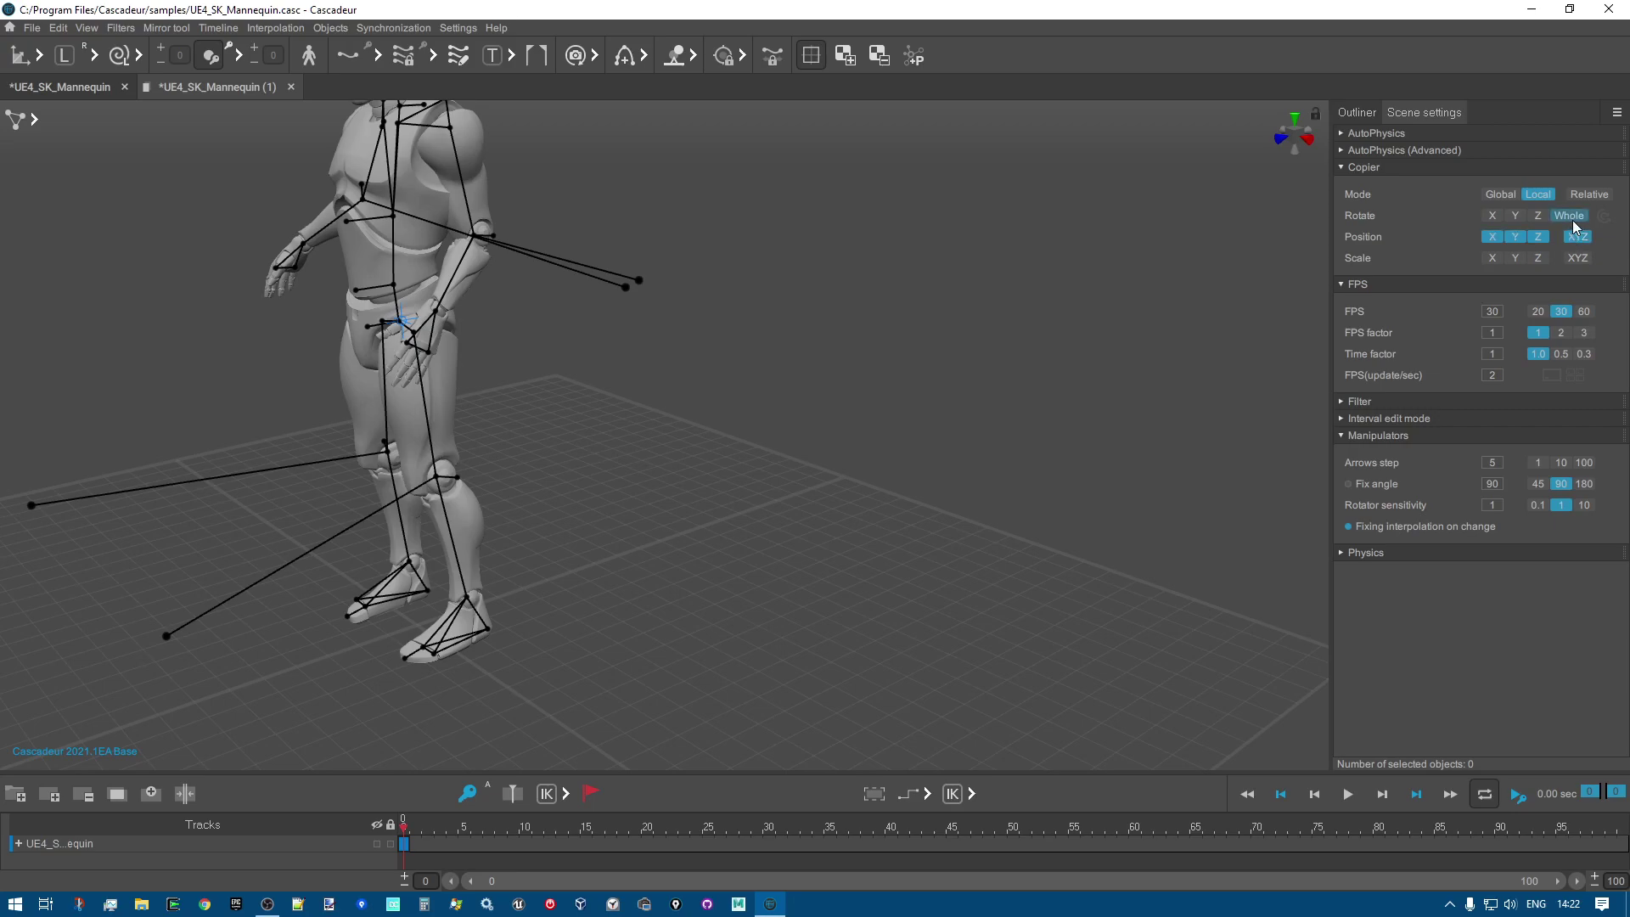
right_drag(720, 359, 813, 381)
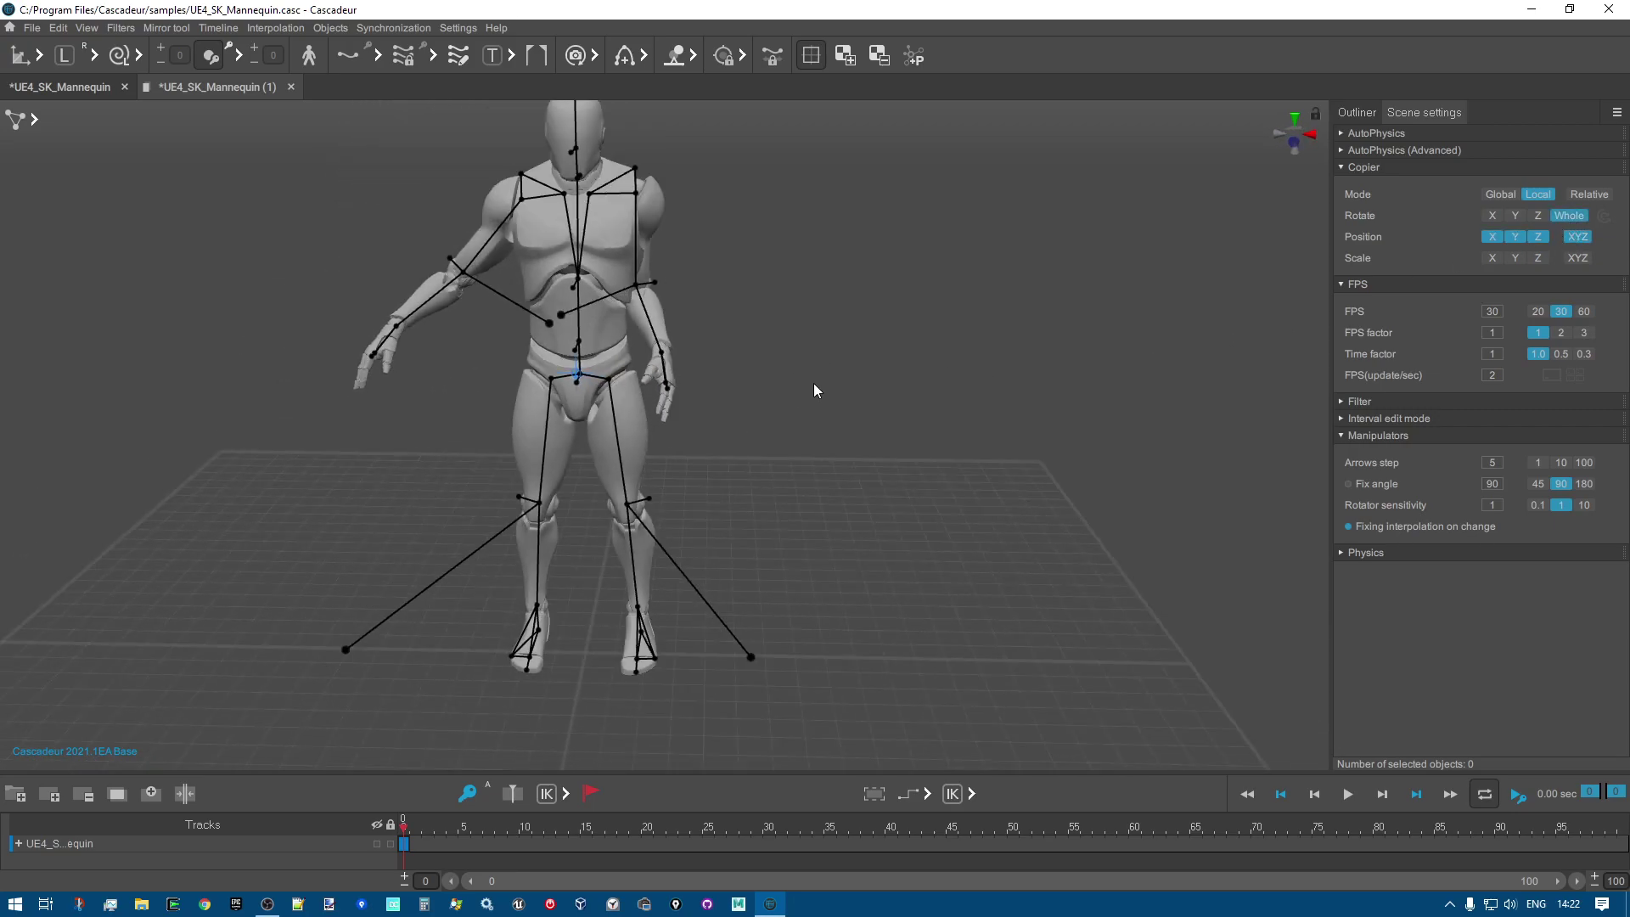
Compare the left arm in both scenes and undo the arm pose pasted onto the second mannequin.
click(86, 88)
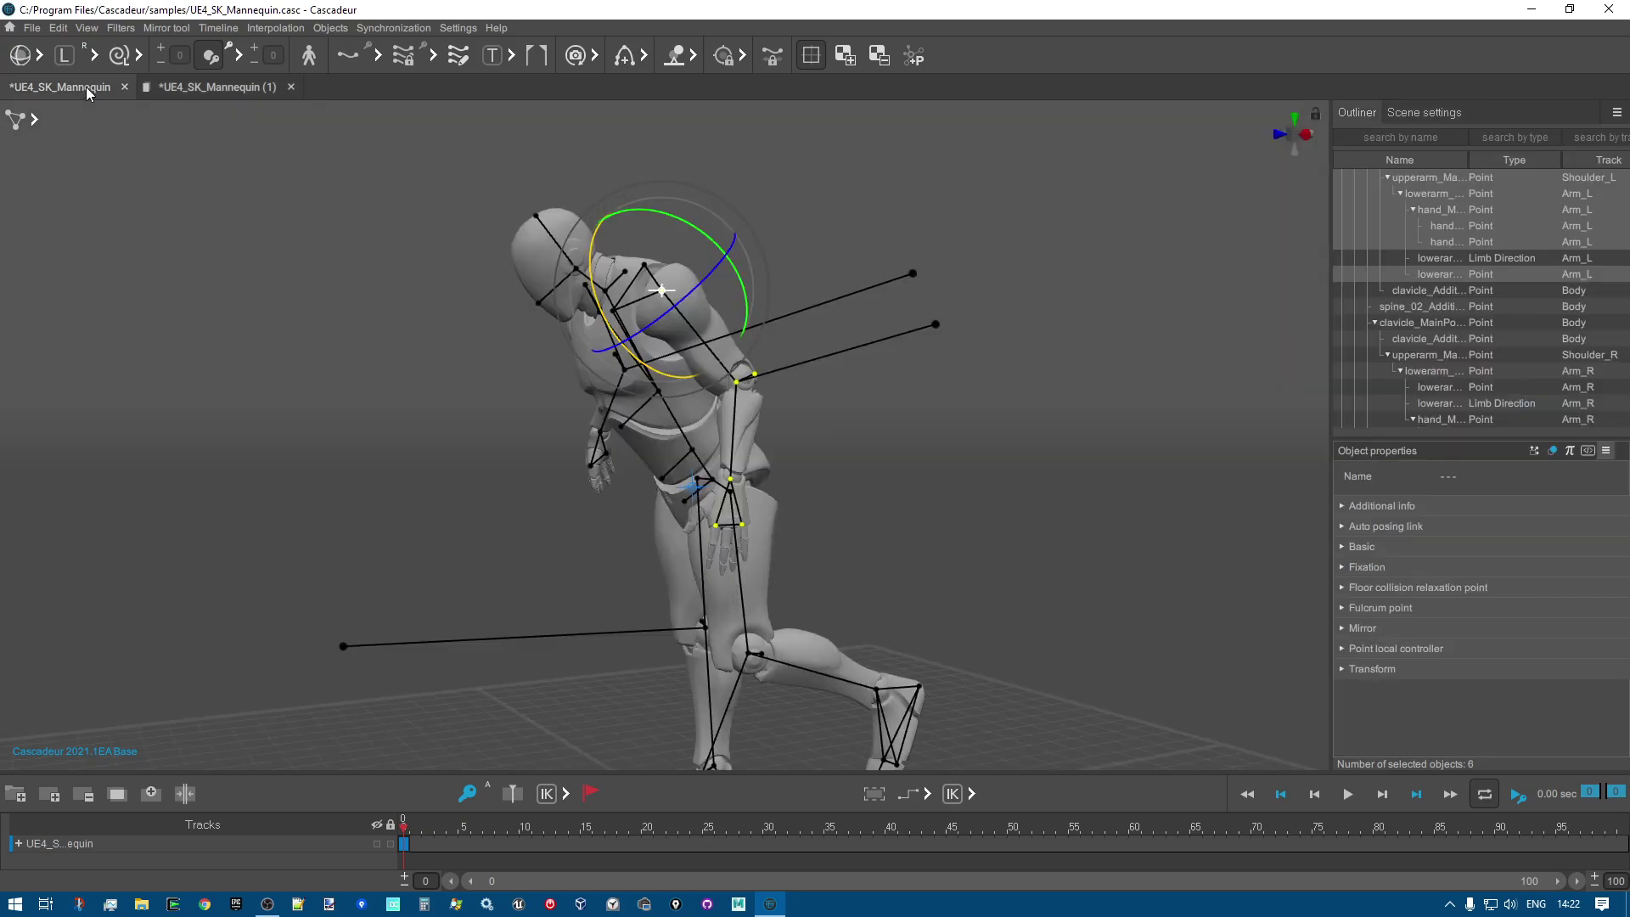
right_drag(580, 276, 775, 423)
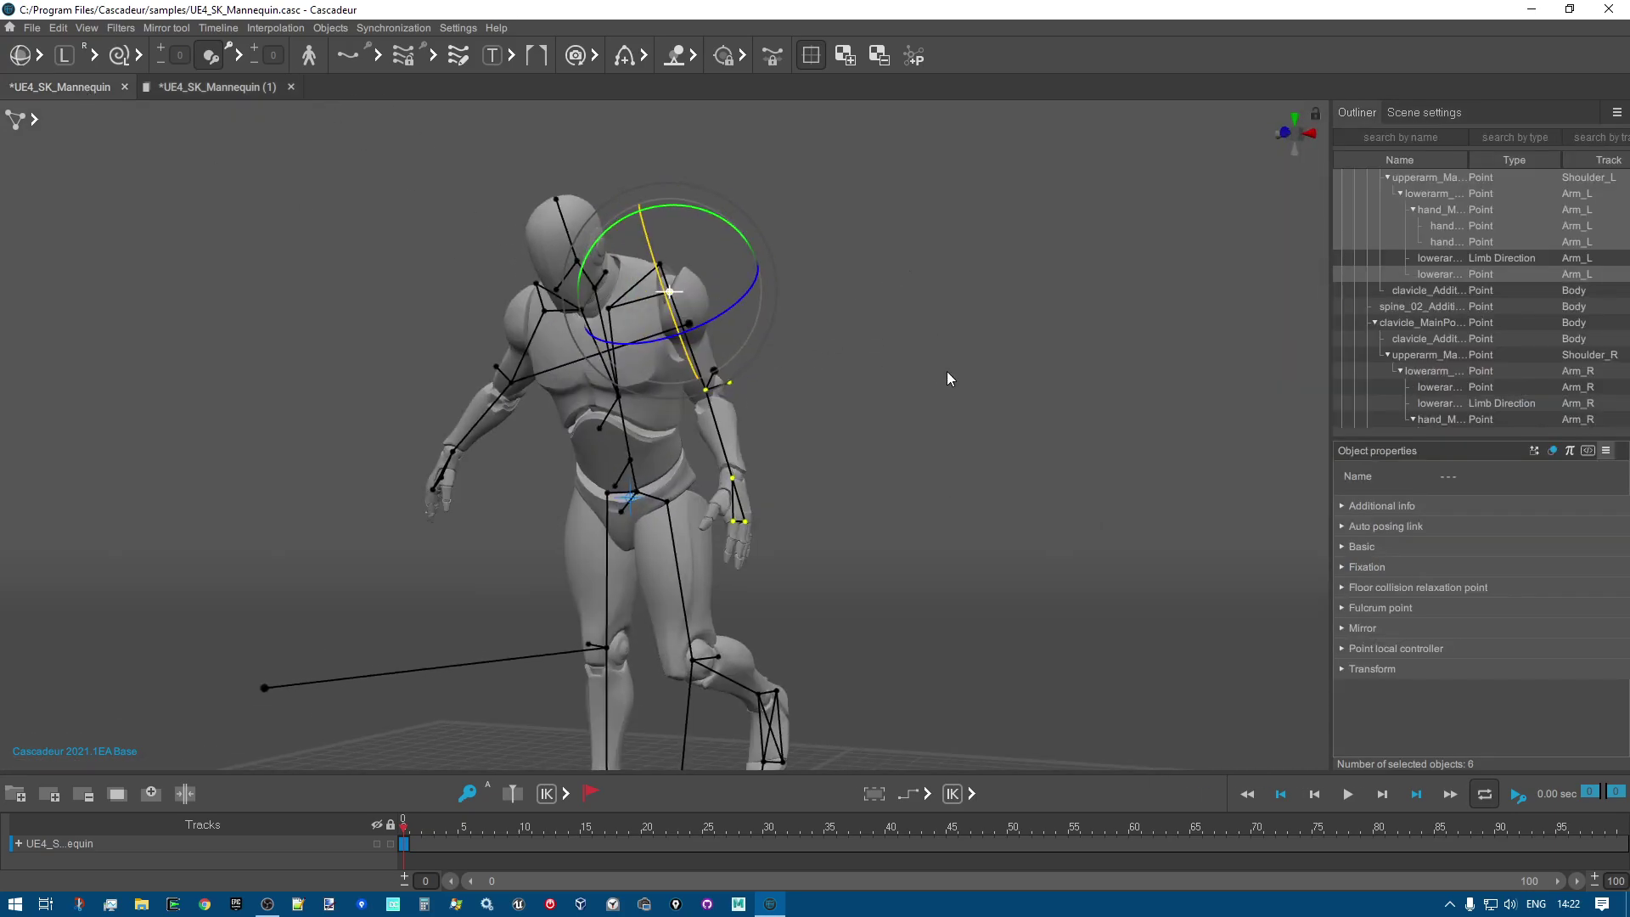
right_drag(946, 373, 883, 452)
click(240, 89)
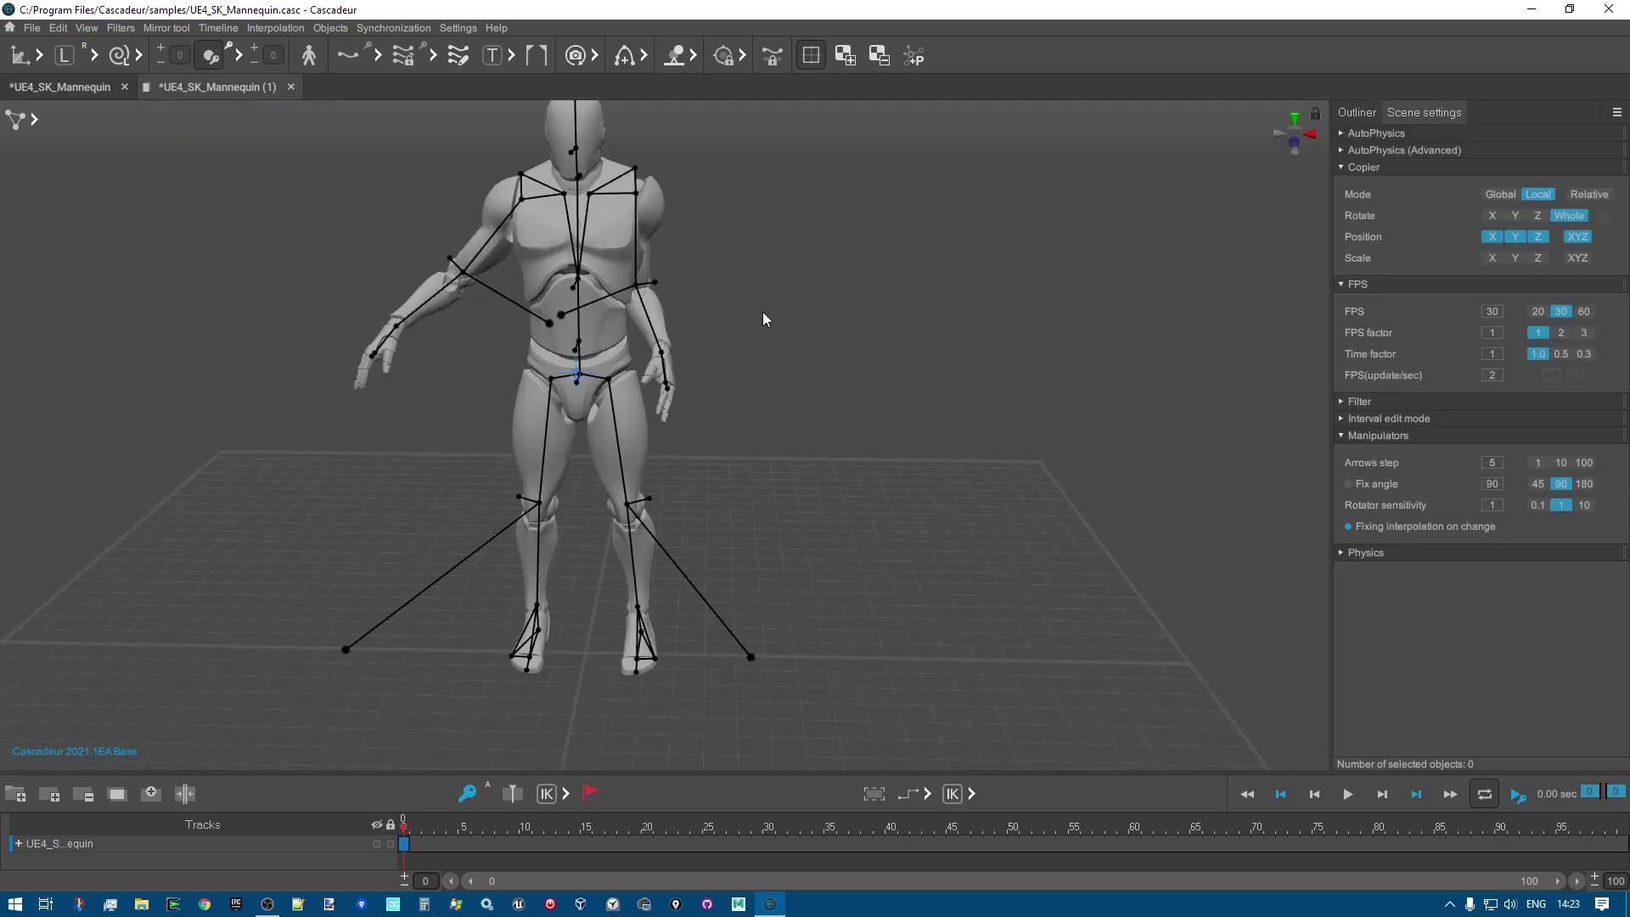
key(ctrl+a)
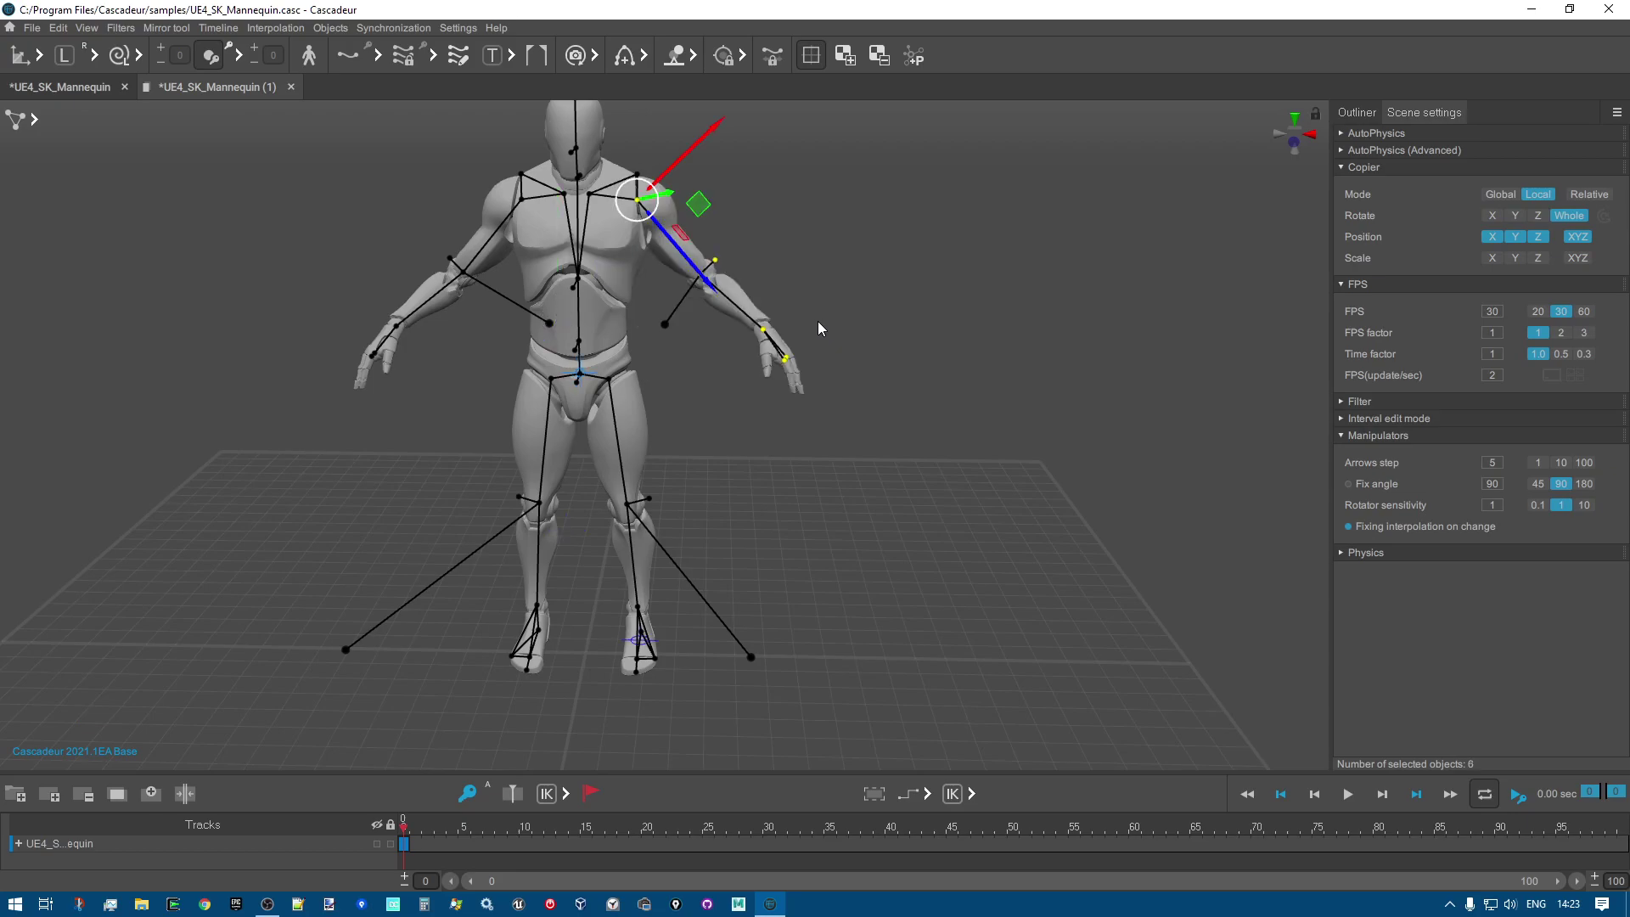
key(ctrl+z)
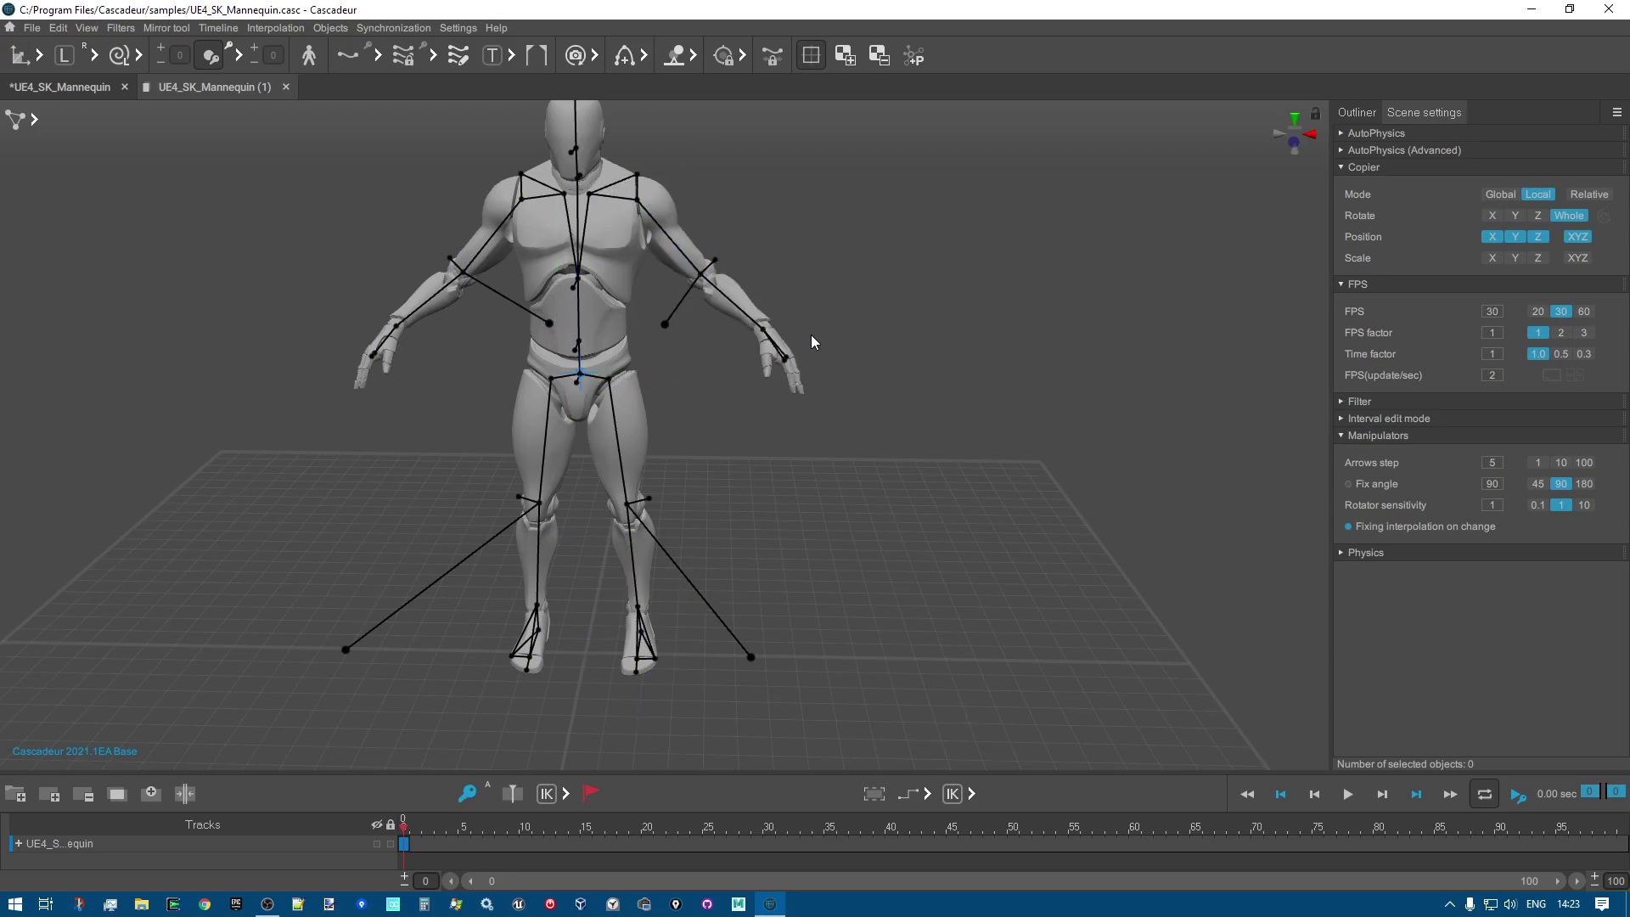
Copy all body points of the unposed mannequin and paste them in local mode onto the posed mannequin in the first scene.
scroll(811, 334, down, 3)
right_drag(947, 603, 416, 282)
drag(390, 196, 861, 691)
click(73, 87)
drag(303, 272, 1009, 746)
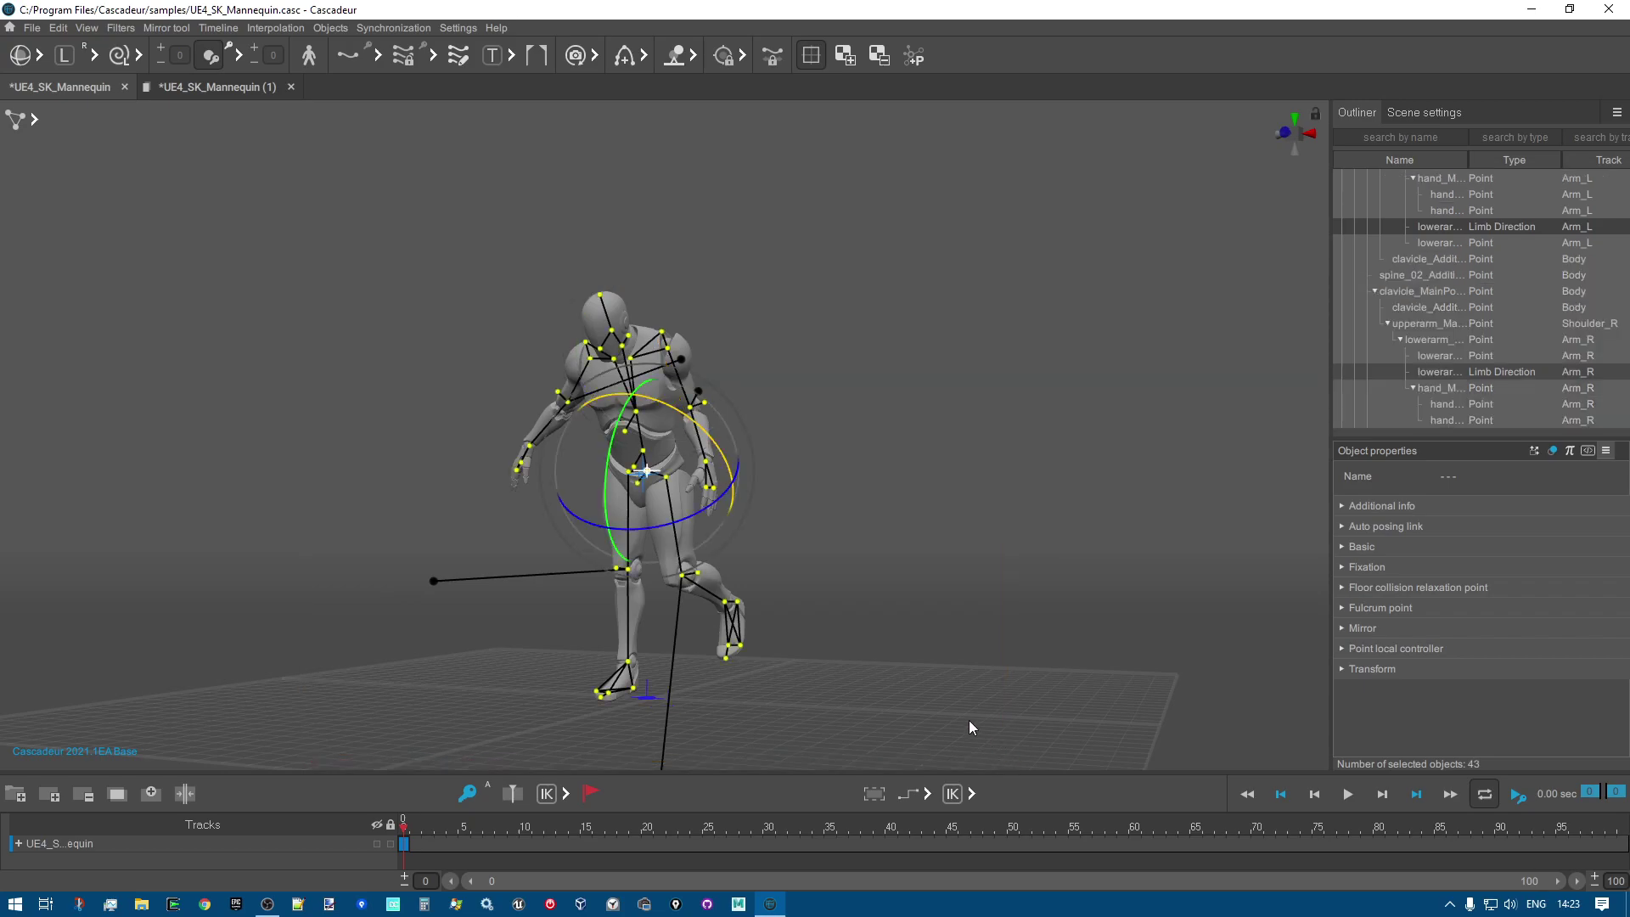
key(ctrl+v)
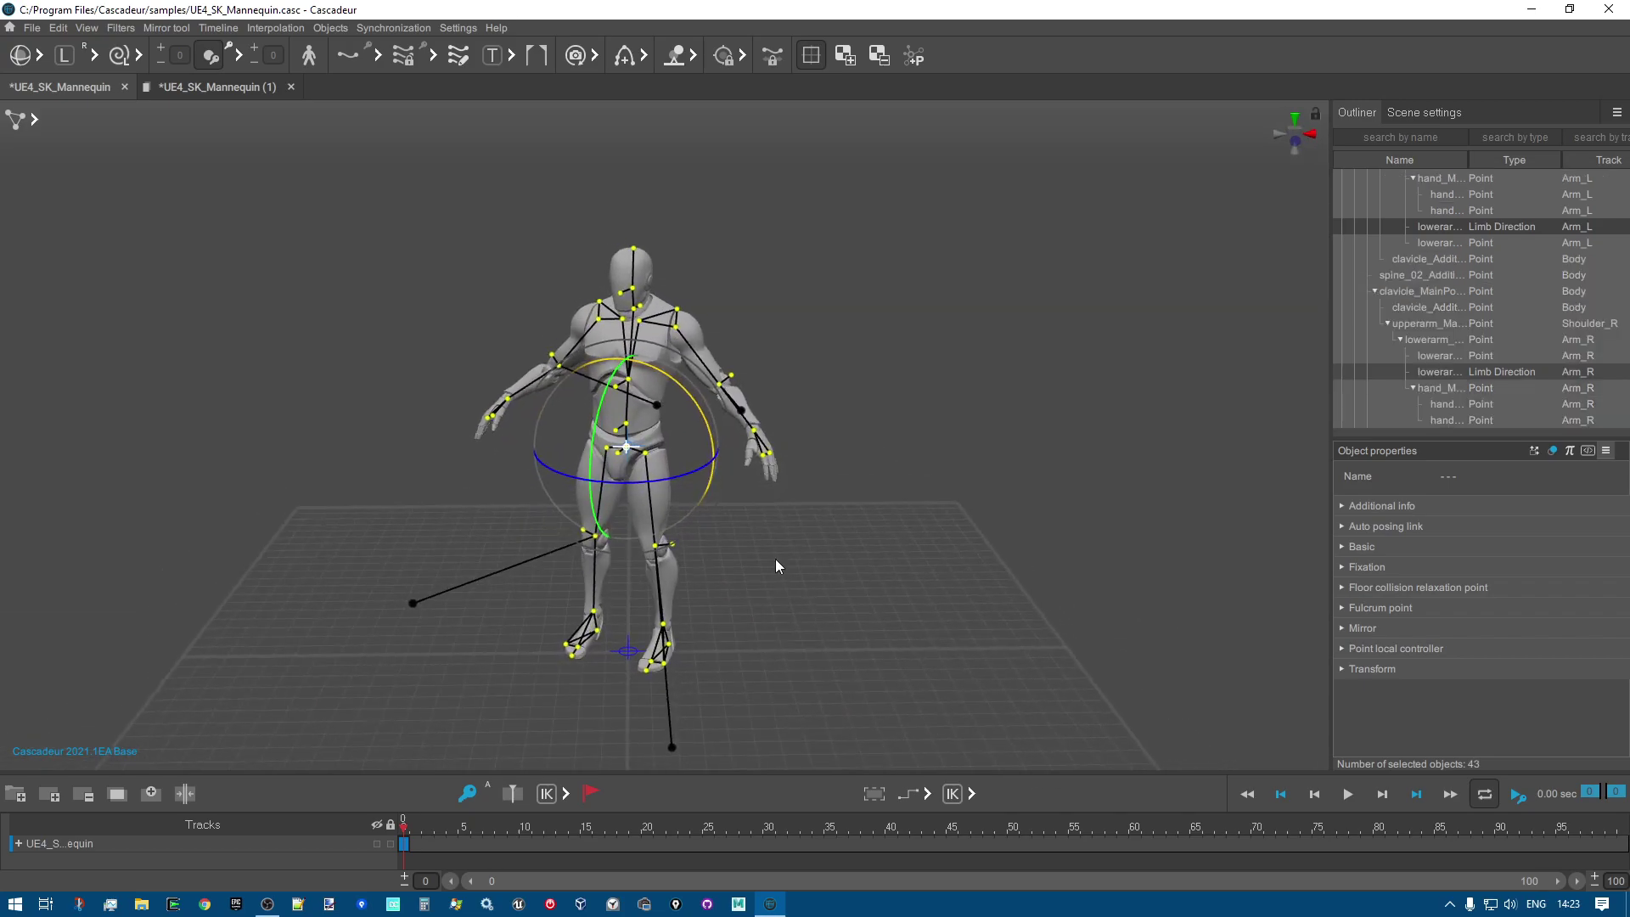
Switch to global mode, copy all body points of the second mannequin, paste them onto the first one, and clear the selection.
click(217, 87)
click(61, 57)
drag(287, 204, 876, 639)
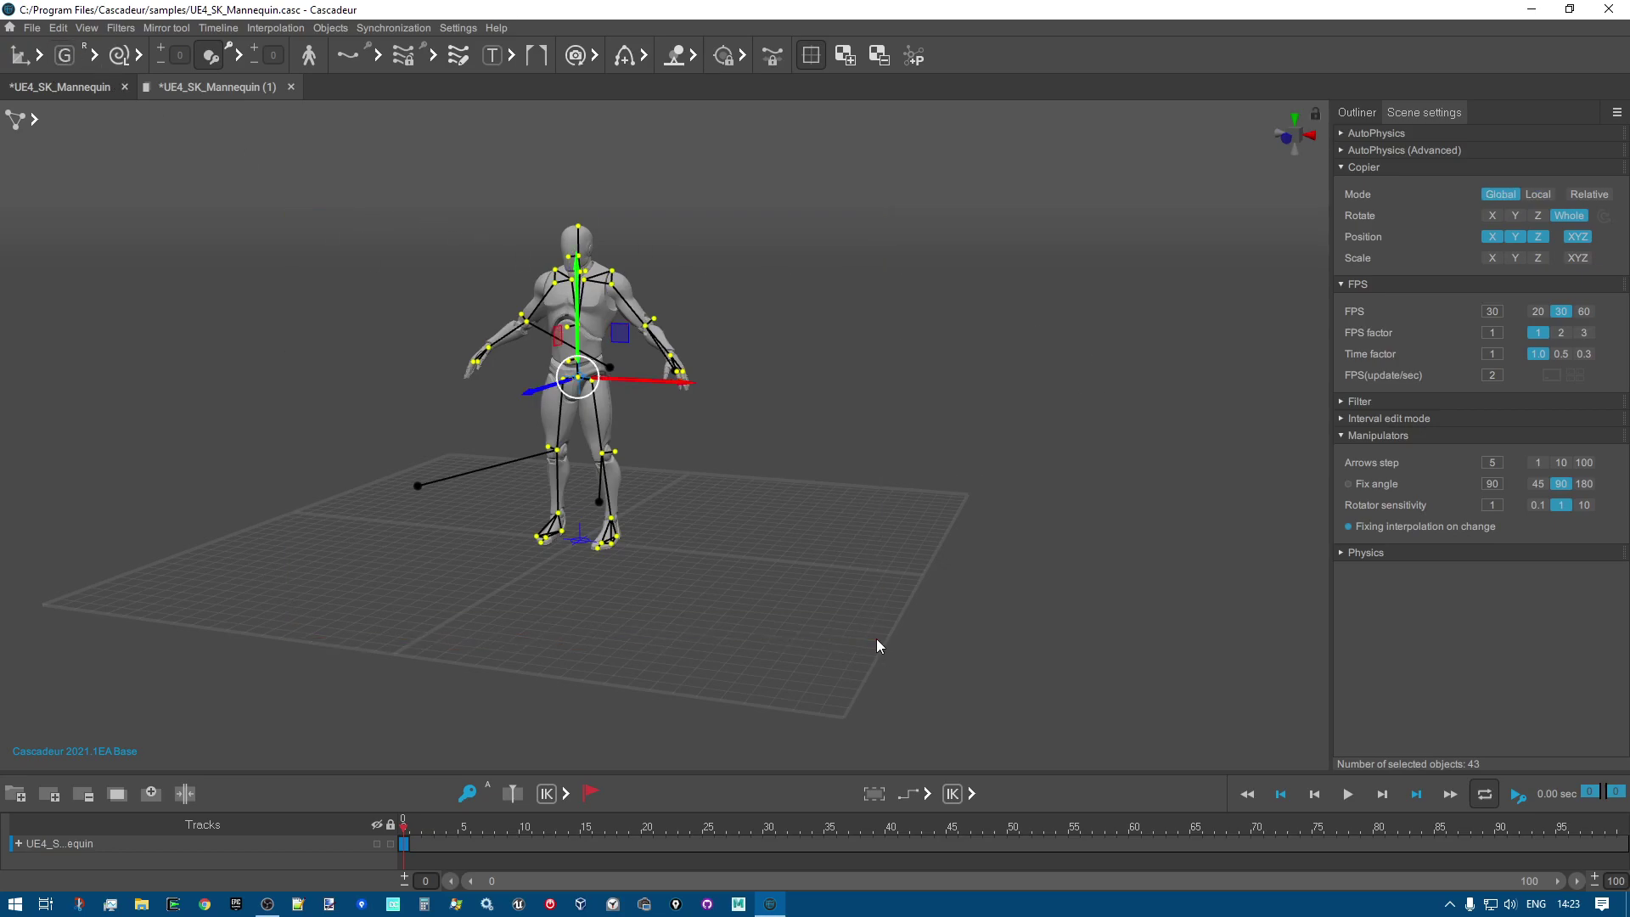
click(82, 88)
drag(308, 181, 904, 764)
click(891, 661)
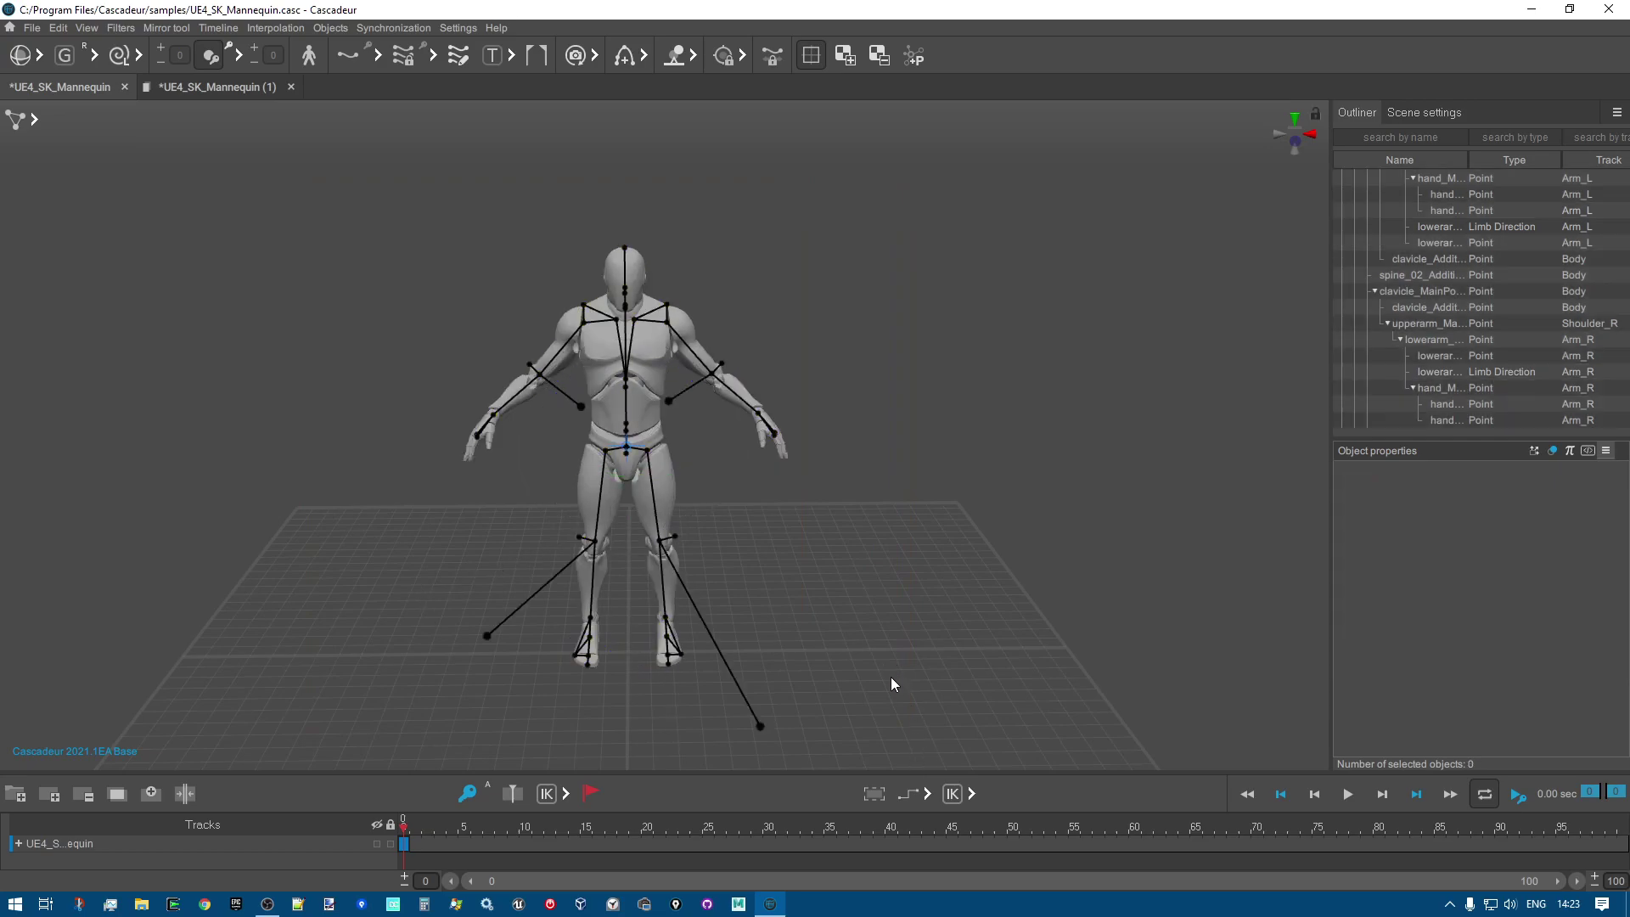
Select the ankle, heel and toe points of the left foot on the first mannequin.
scroll(890, 674, up, 3)
middle_drag(893, 680, 848, 349)
right_drag(848, 349, 565, 482)
drag(781, 464, 641, 608)
key(f)
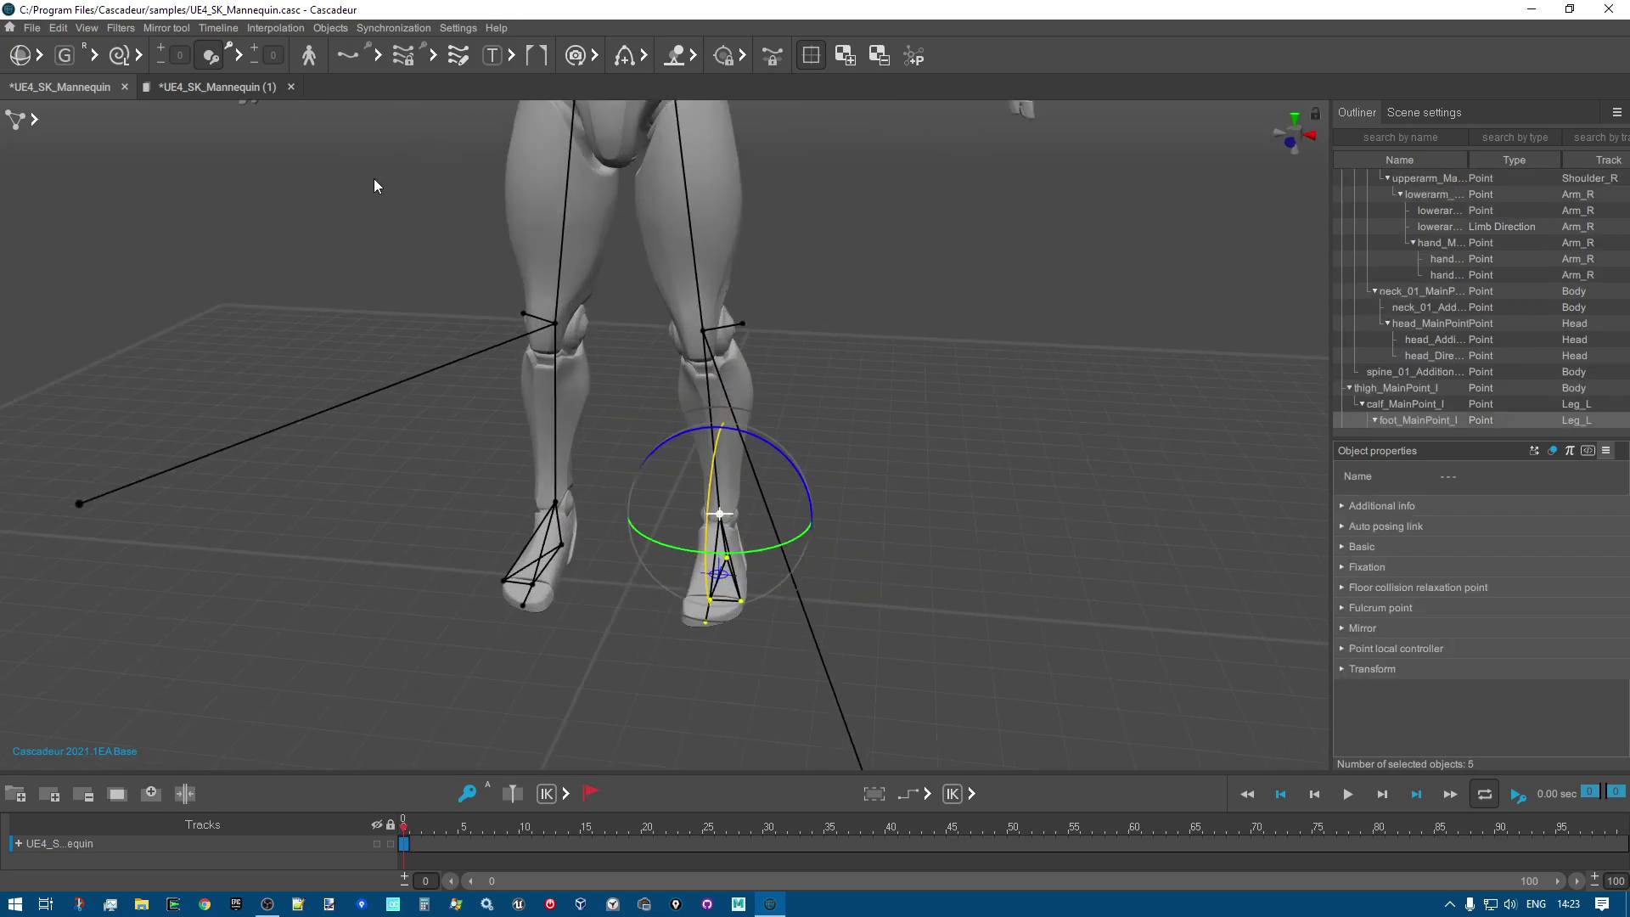
right_drag(1103, 472, 957, 437)
middle_drag(1095, 577, 967, 466)
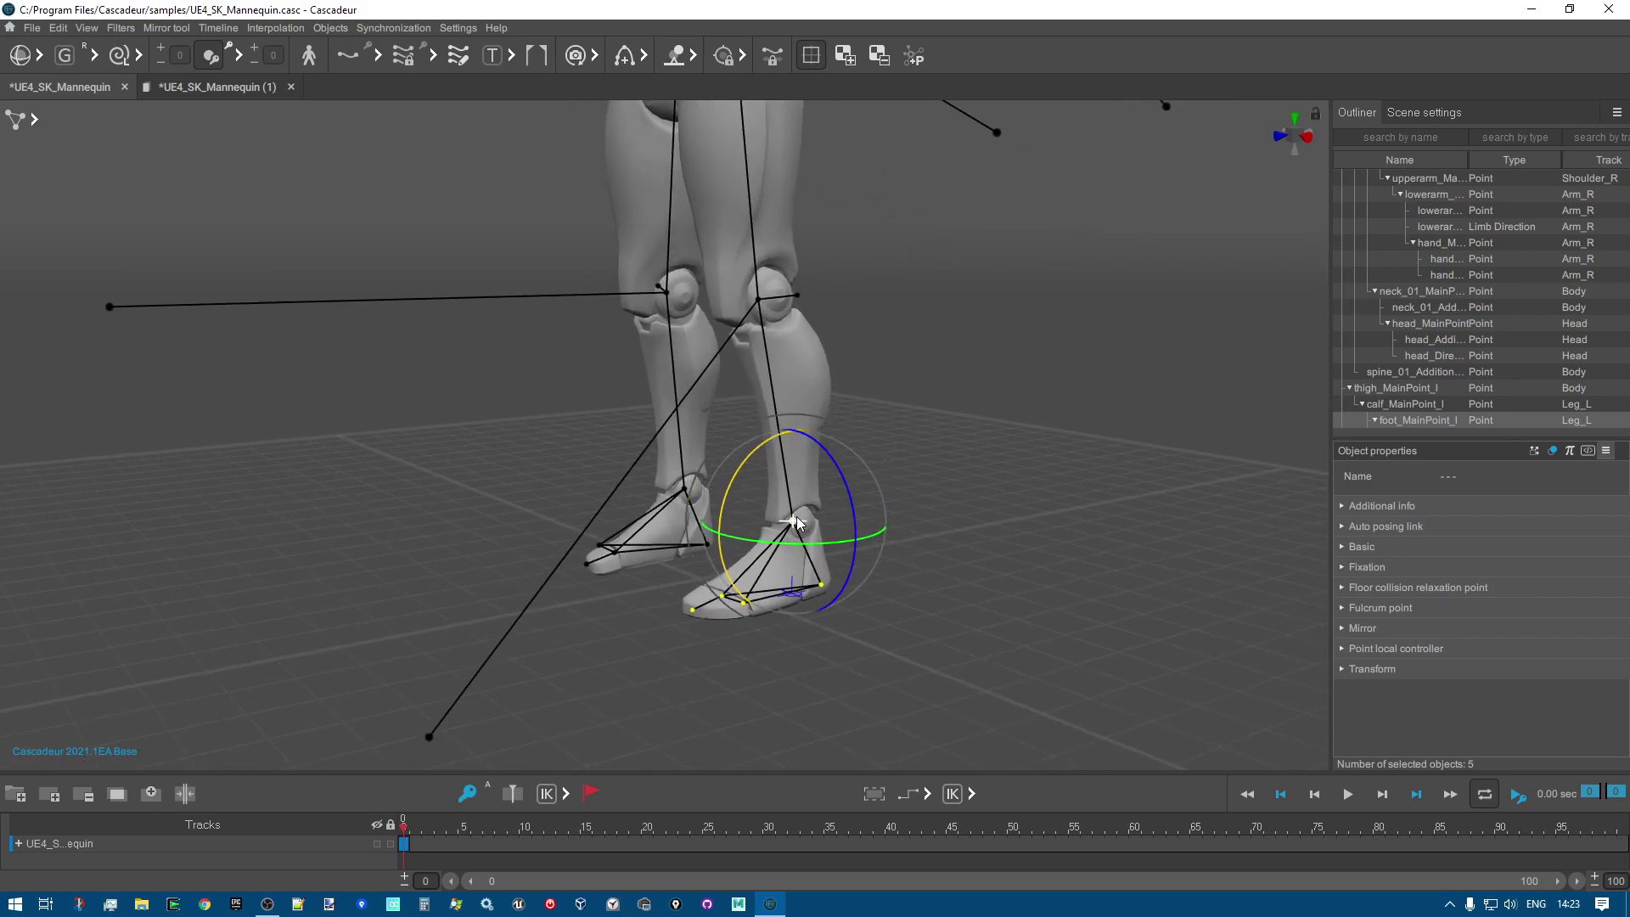
right_drag(1025, 557, 976, 562)
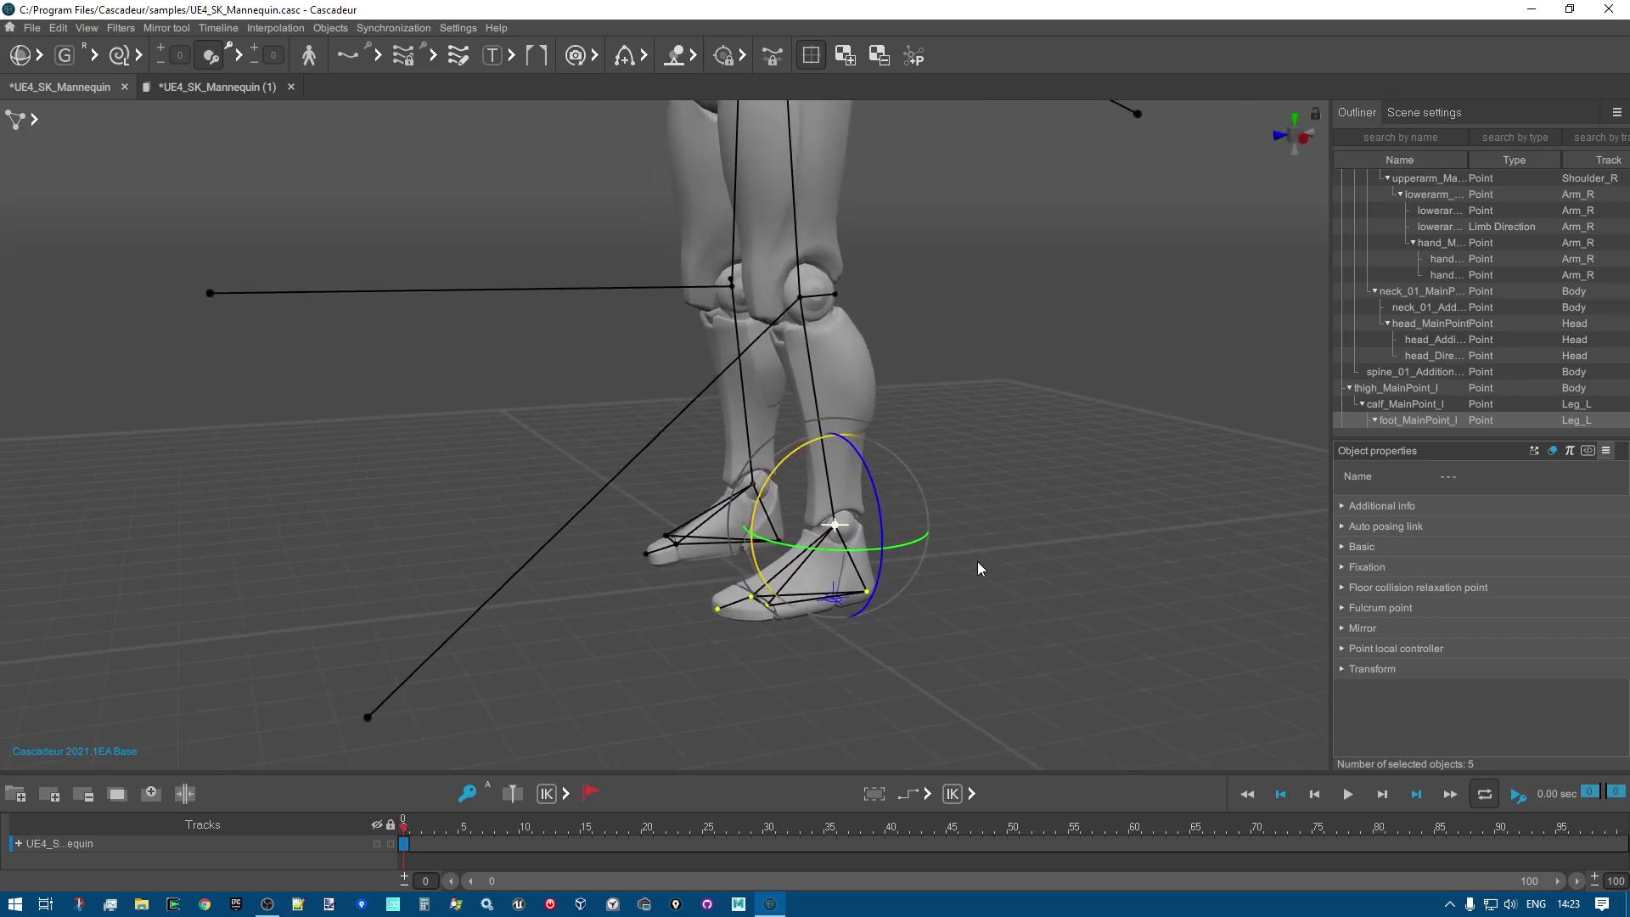
Try the toe tip and heel as rotation pivots, and rotate the left foot points backward around the knee.
click(716, 608)
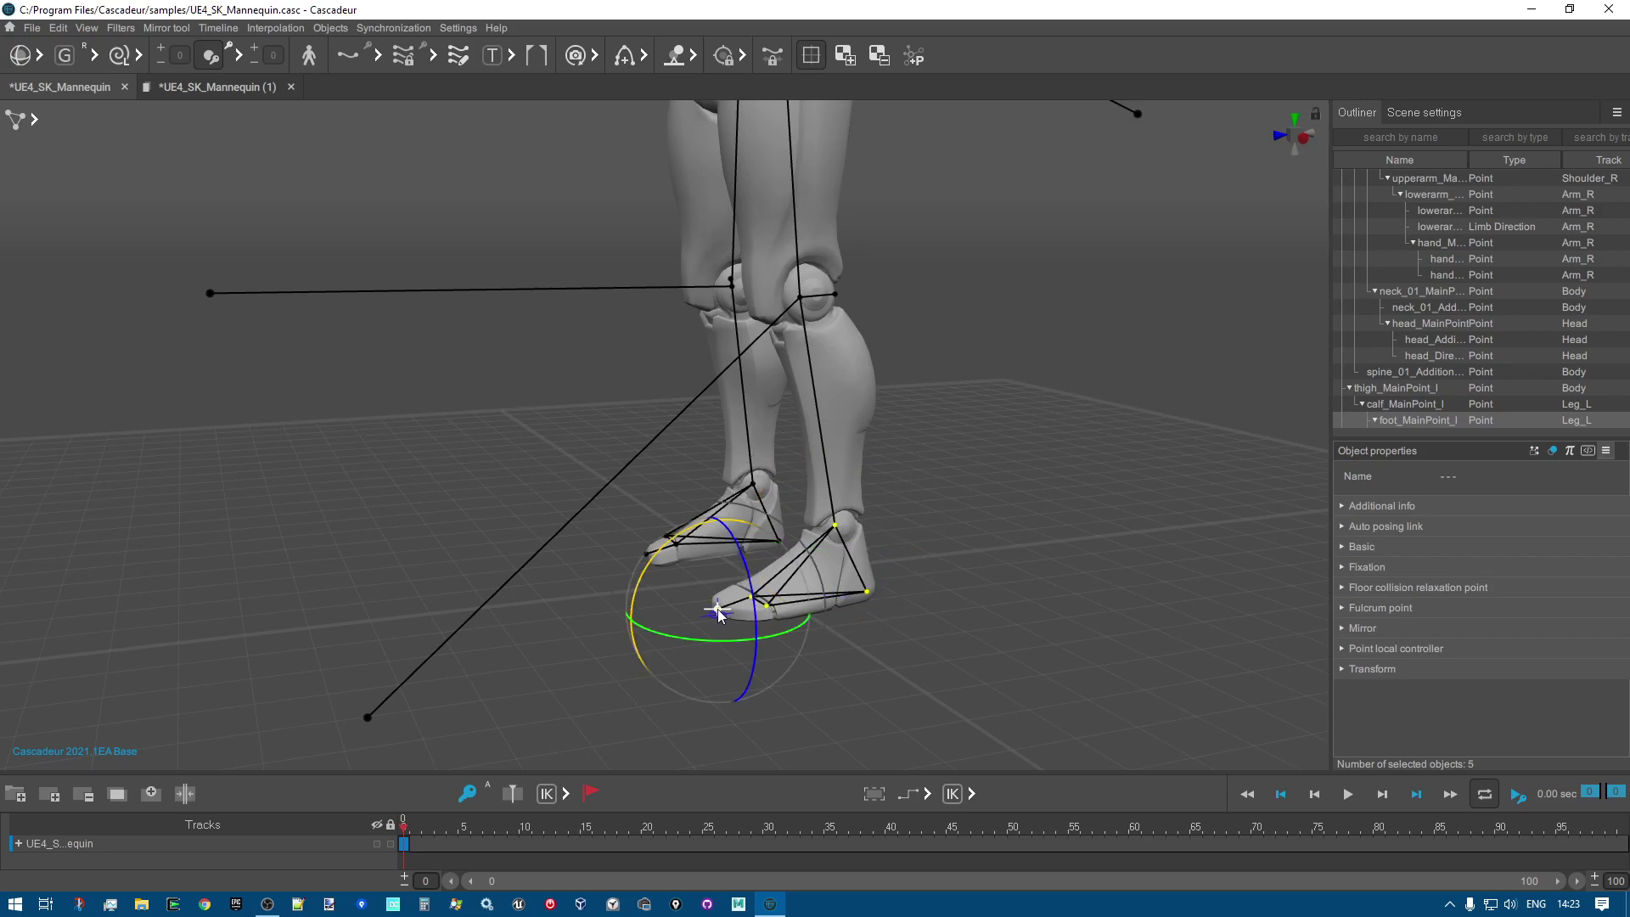
click(865, 592)
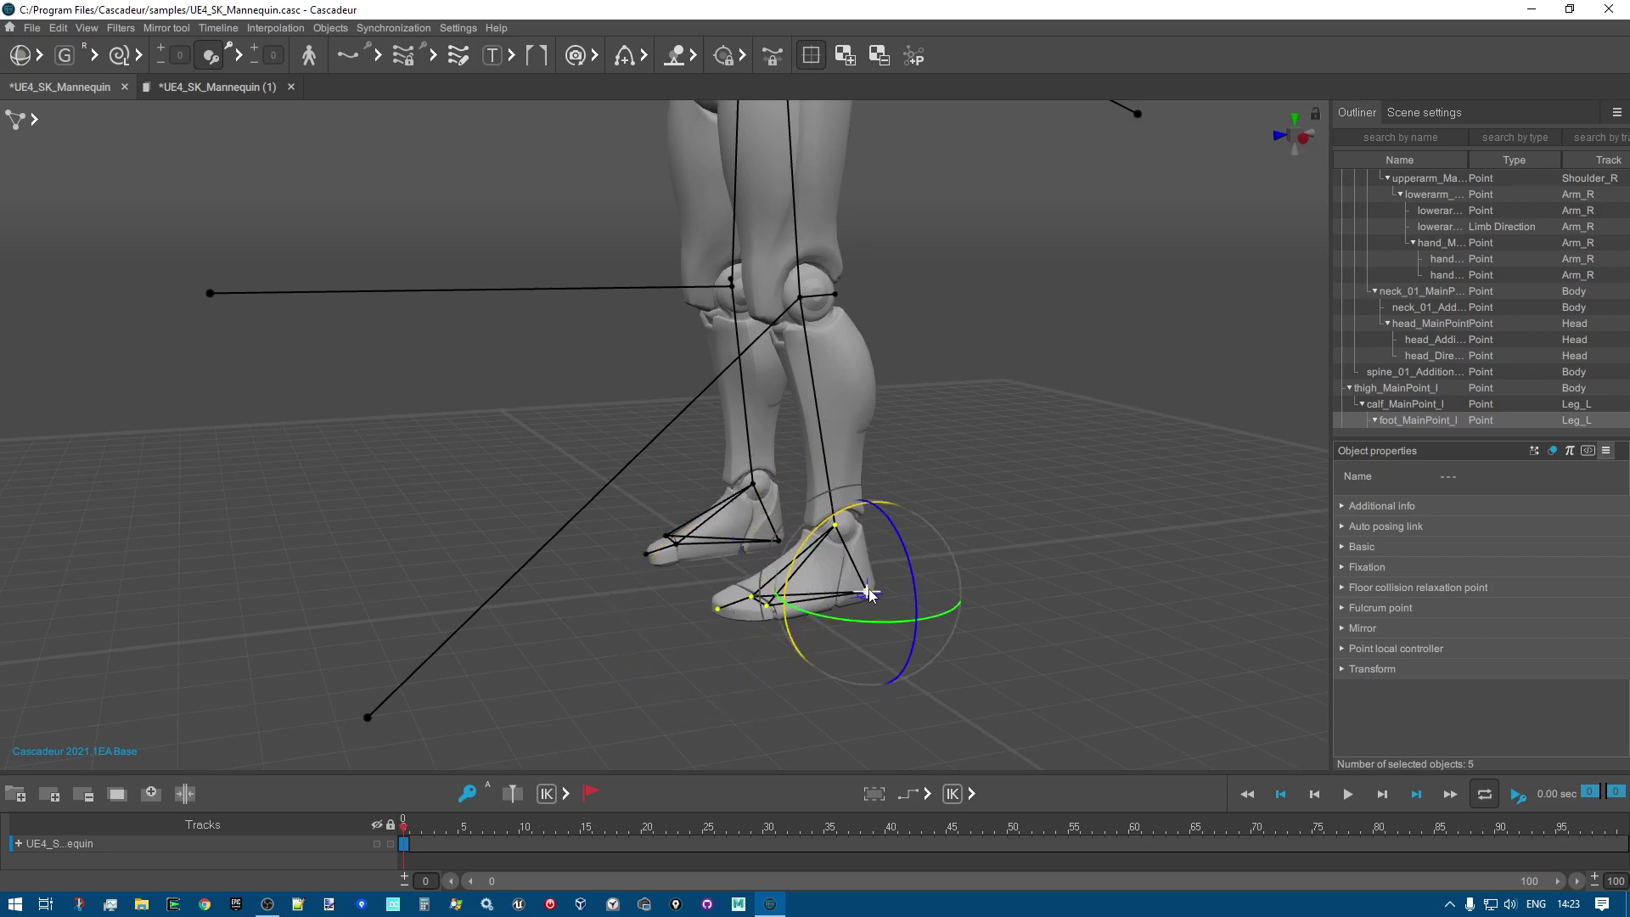
click(800, 297)
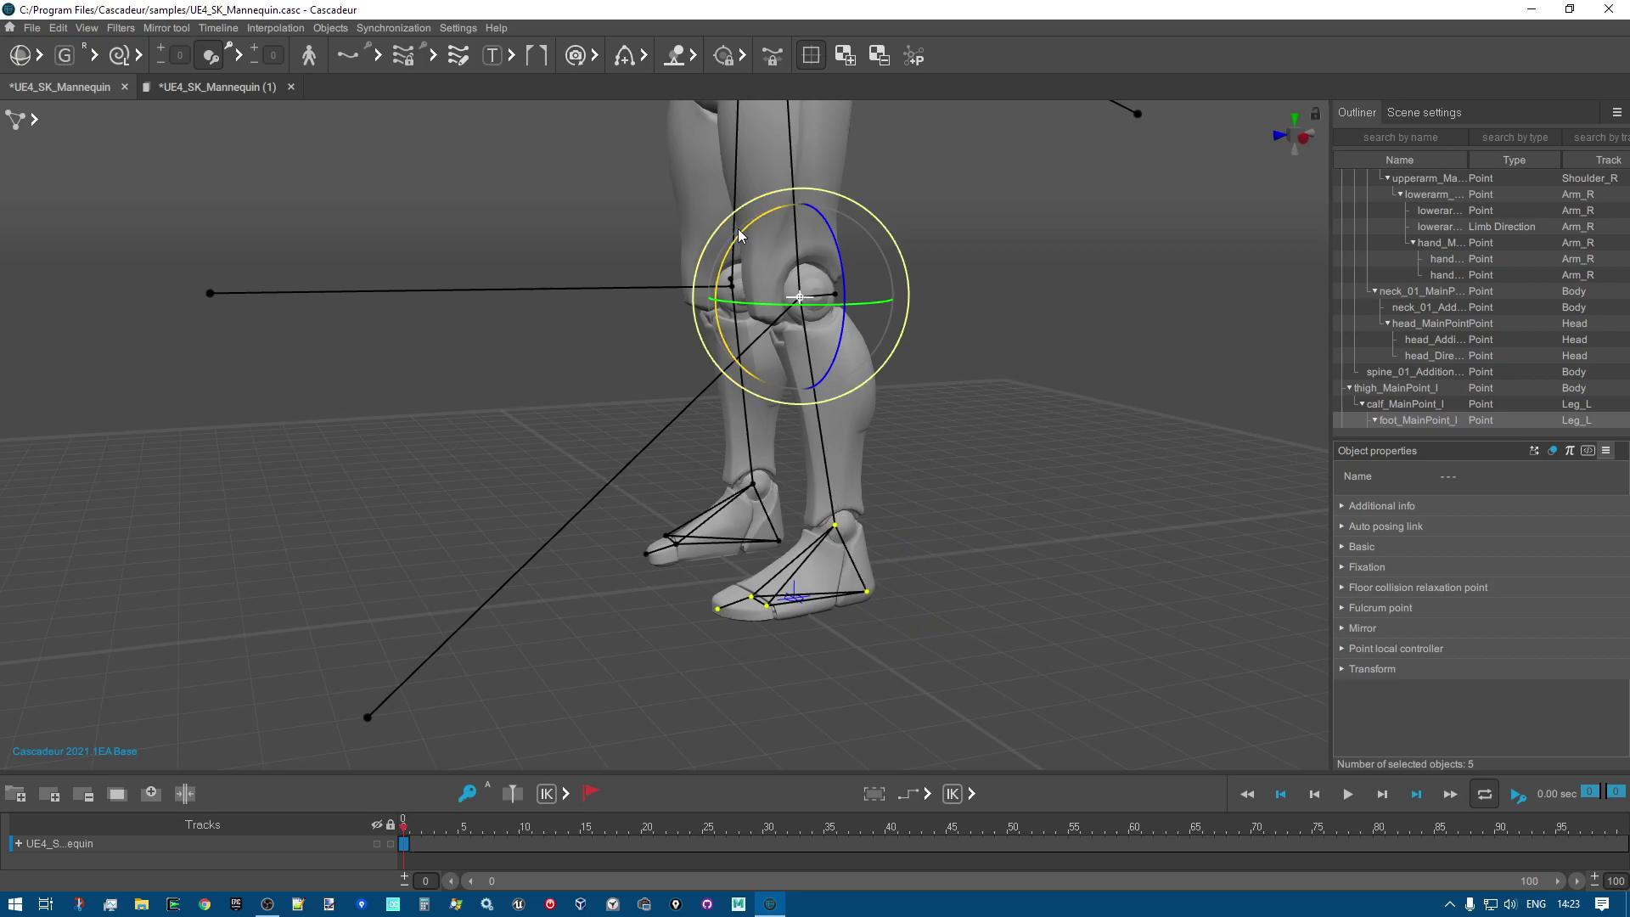
drag(742, 232, 706, 241)
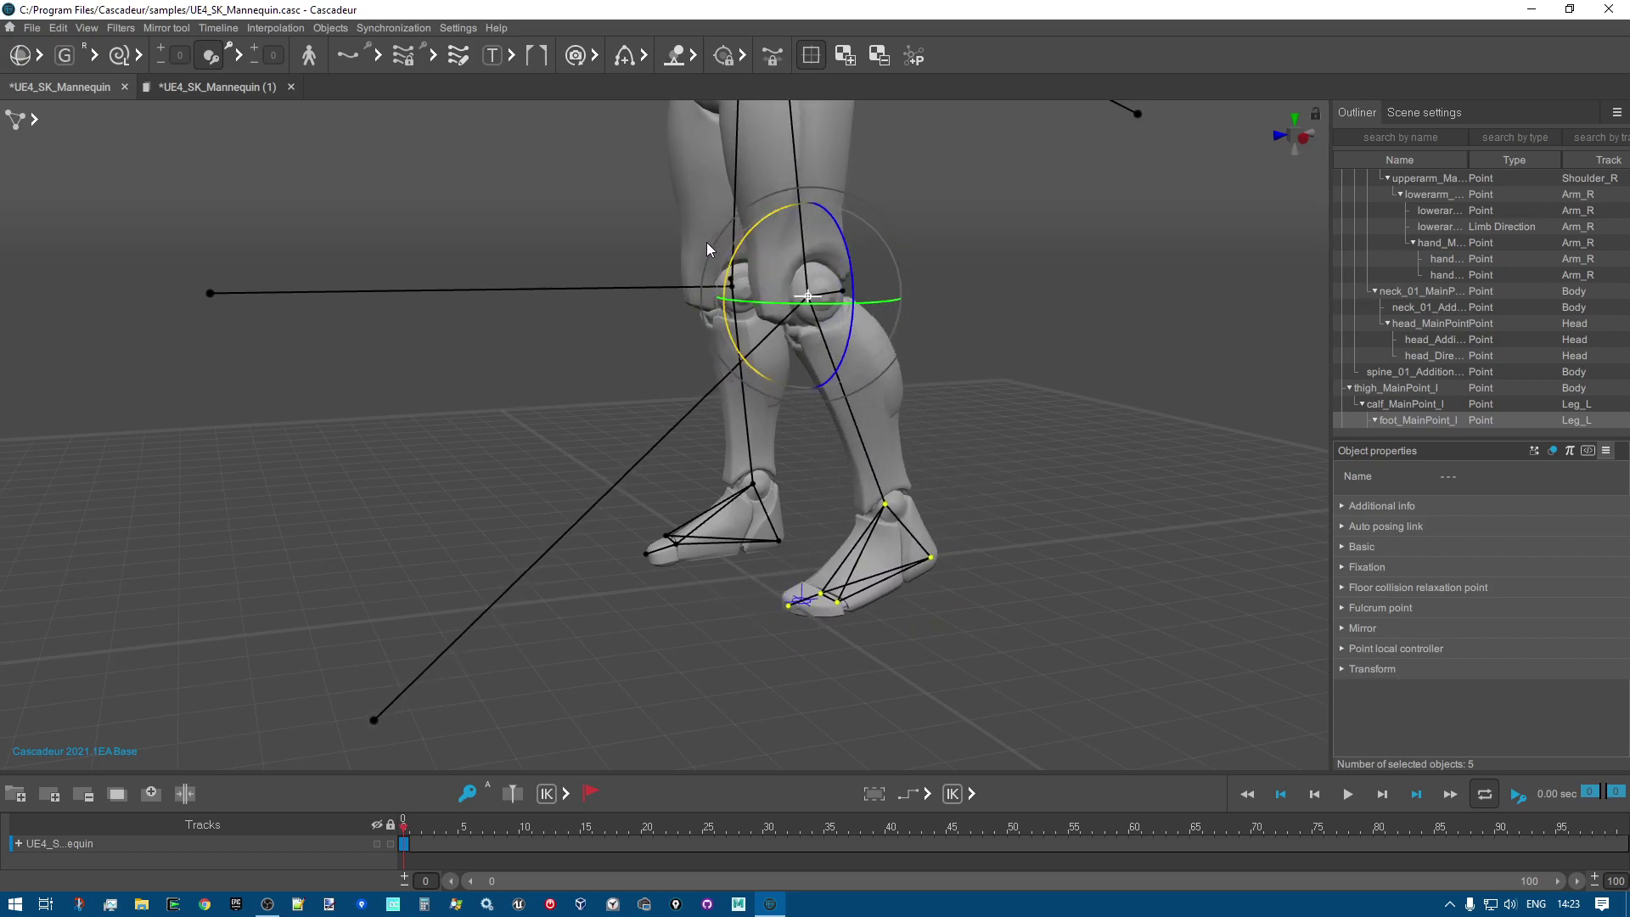
Rotate the left foot around its heel point, rotate it around the toe tip to lift the heel, and clear the selection.
click(930, 559)
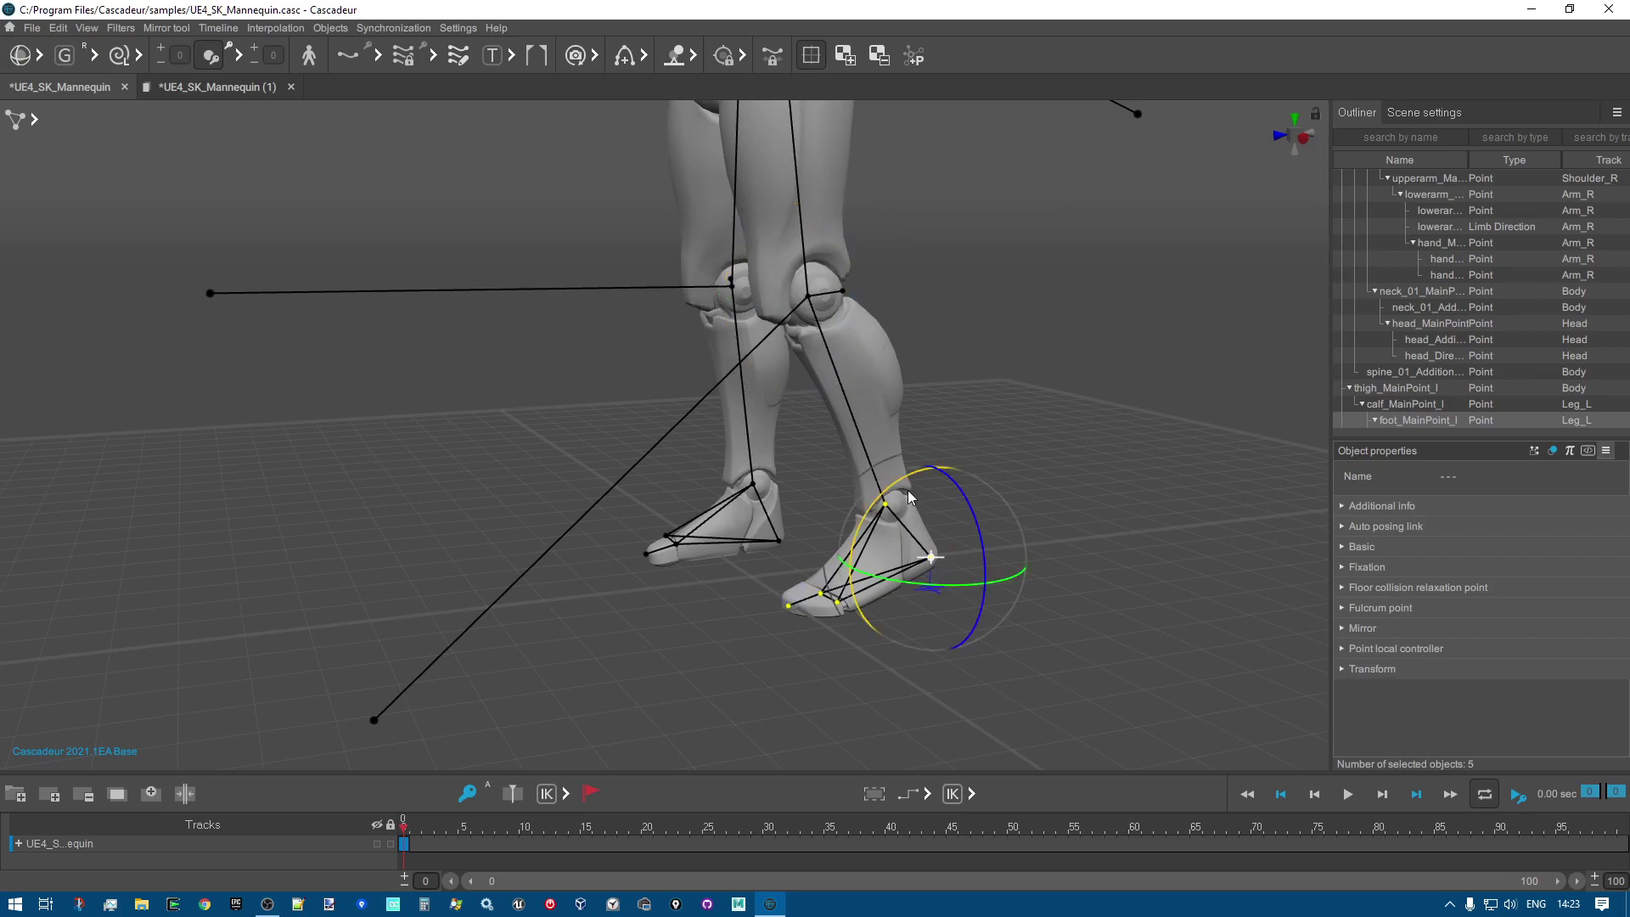
mouse_move(904, 479)
mouse_down()
mouse_move(791, 523)
mouse_move(966, 421)
mouse_move(900, 437)
mouse_move(966, 425)
mouse_move(873, 453)
mouse_move(986, 437)
mouse_move(917, 458)
mouse_up()
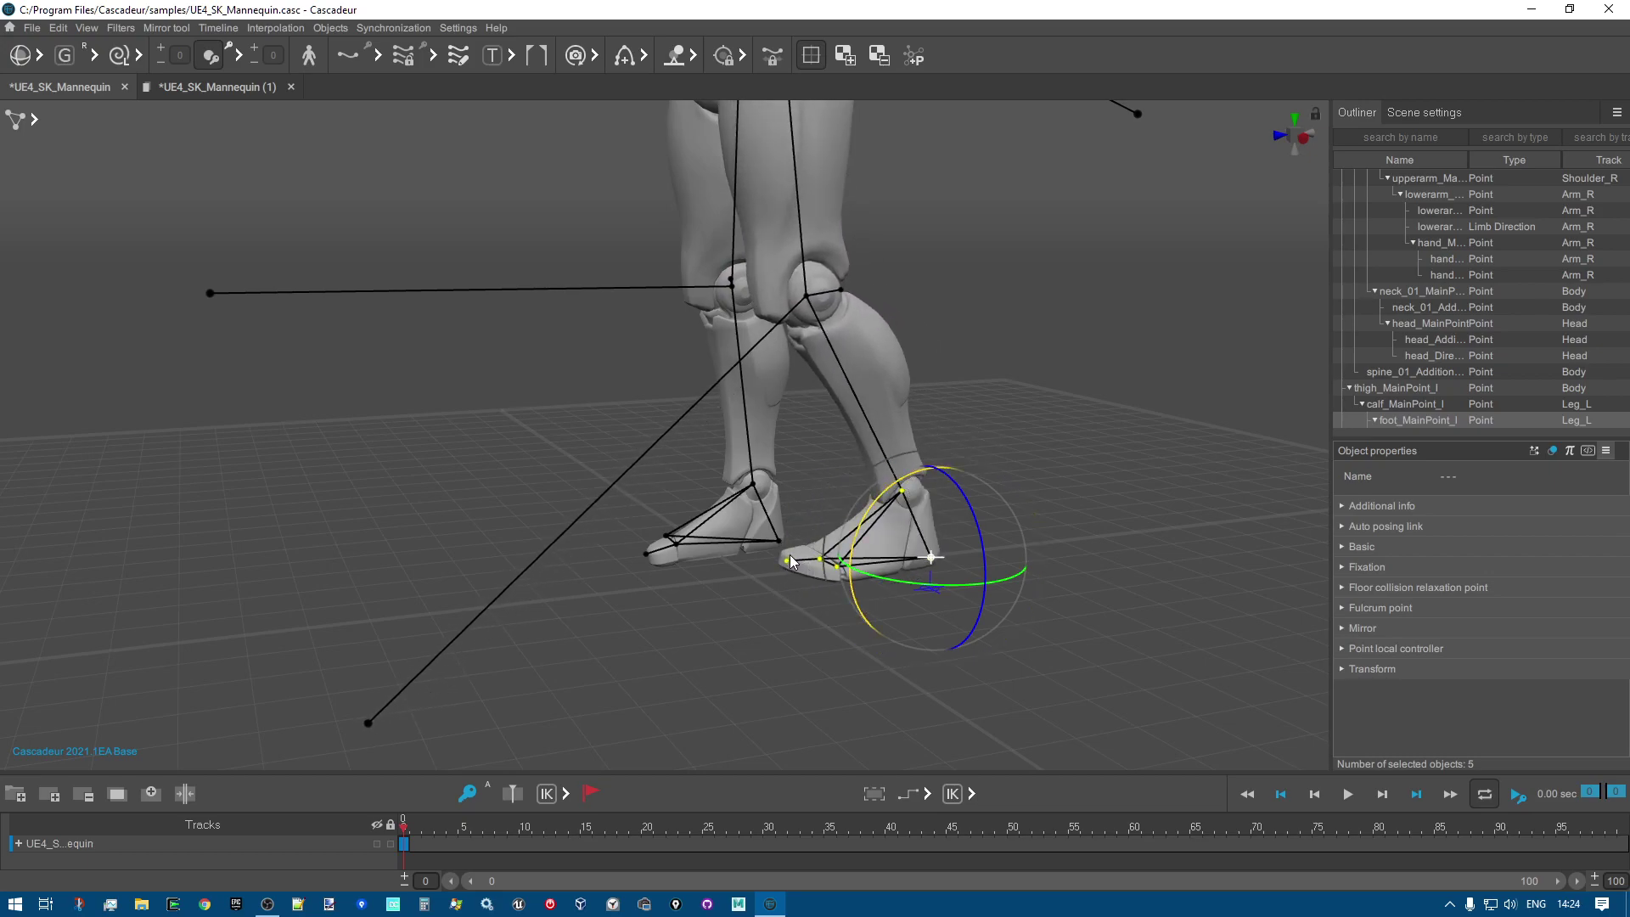
click(786, 560)
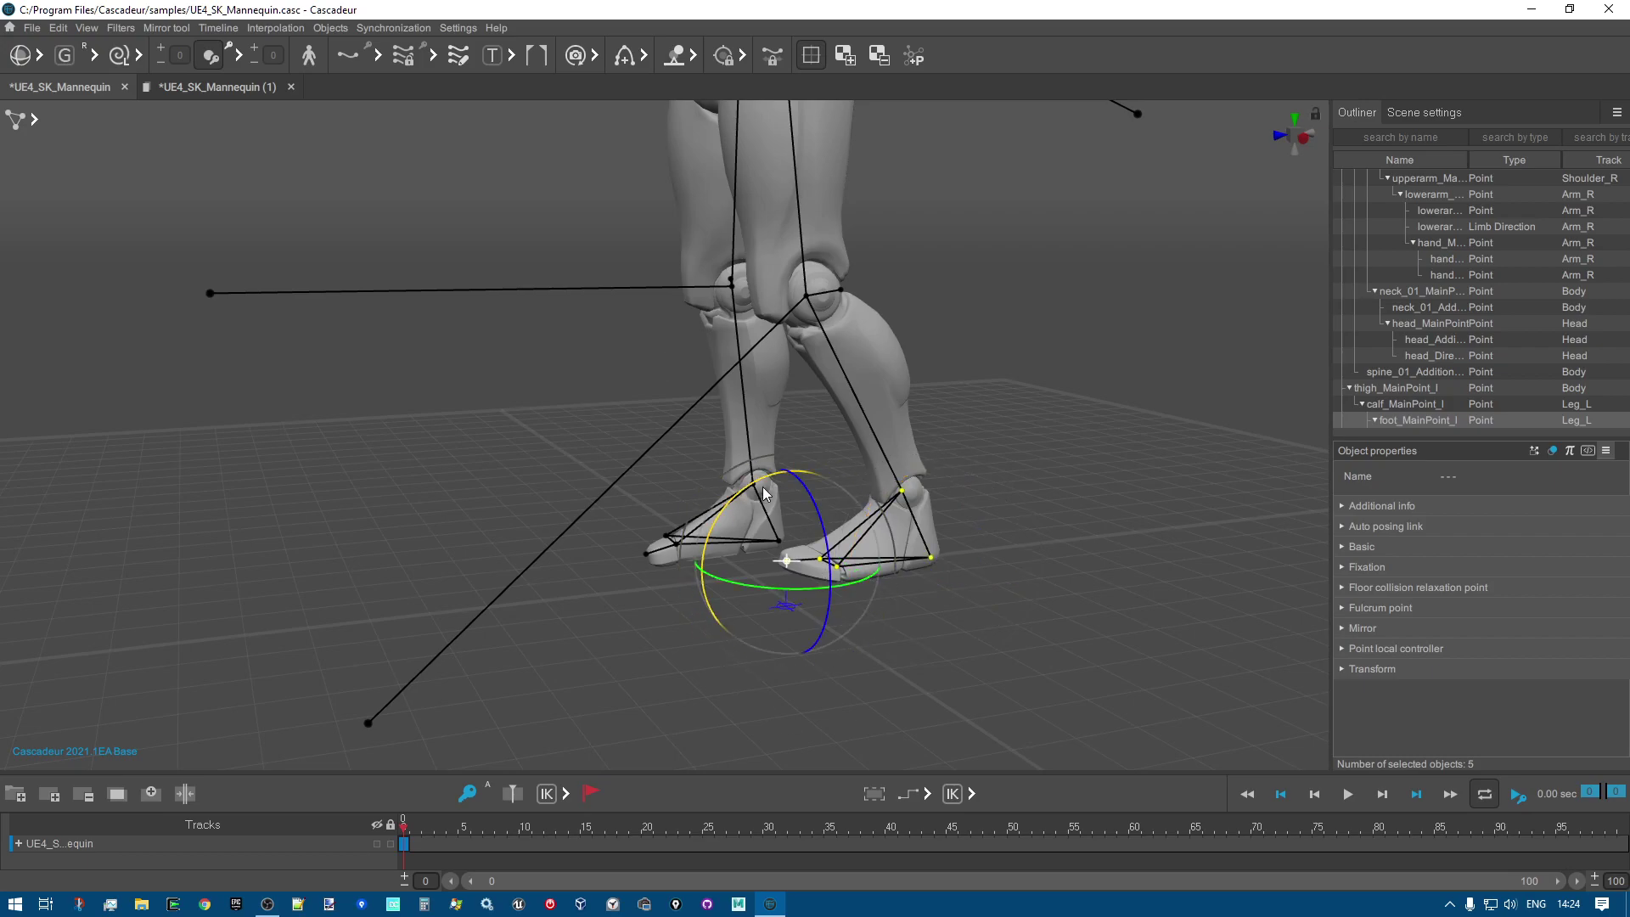
drag(757, 481, 810, 543)
right_drag(810, 543, 1046, 546)
click(1046, 546)
Select the three toe points of the right foot and fix them in place.
right_drag(858, 557, 592, 616)
drag(572, 686, 384, 567)
click(623, 519)
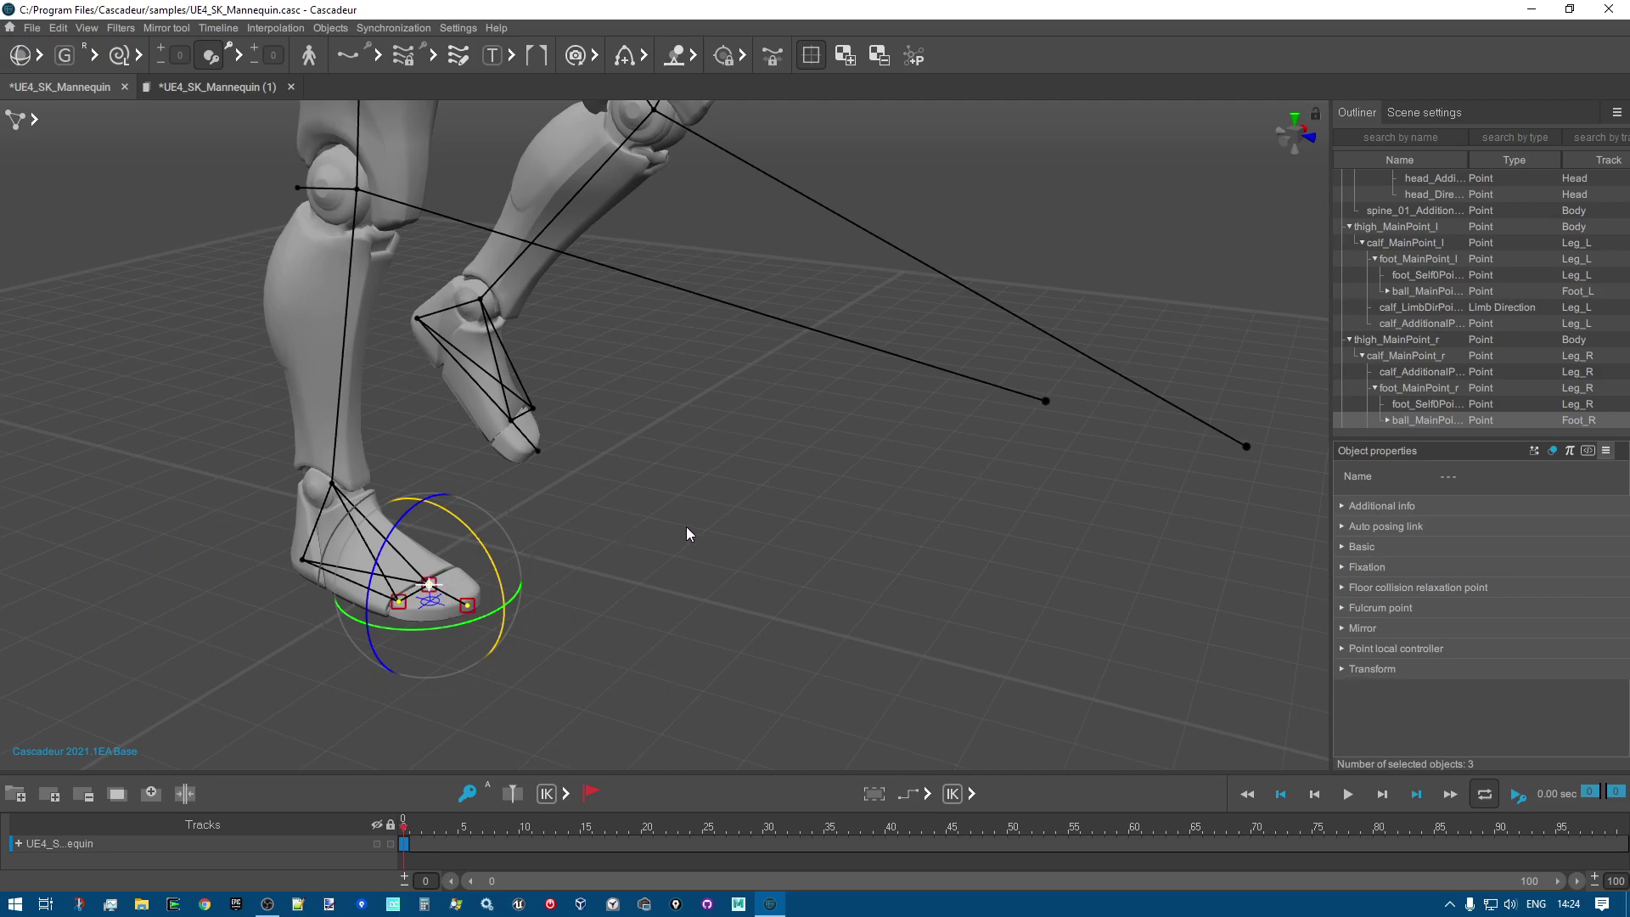
Select the right ankle and heel points and rotate them around the ball of the foot to raise the heel.
drag(302, 582, 348, 600)
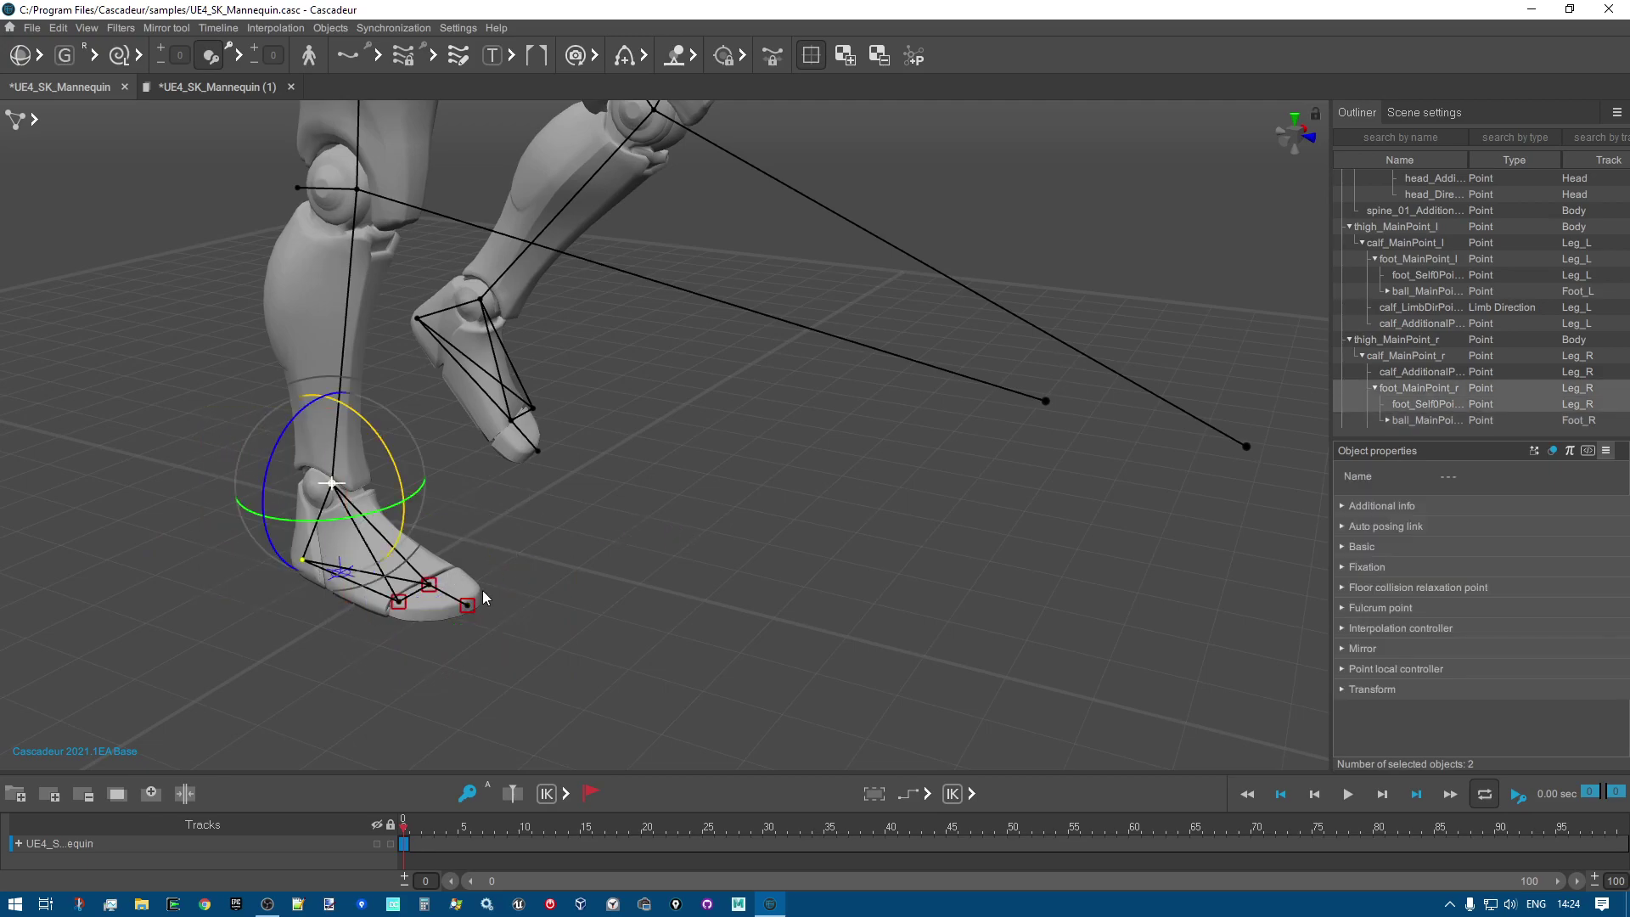
click(429, 586)
mouse_move(461, 527)
mouse_down()
mouse_move(532, 626)
mouse_move(438, 533)
mouse_up()
right_drag(438, 533, 415, 419)
Reselect the three fixed toe points of the right foot and remove their fixation.
click(304, 465)
click(359, 420)
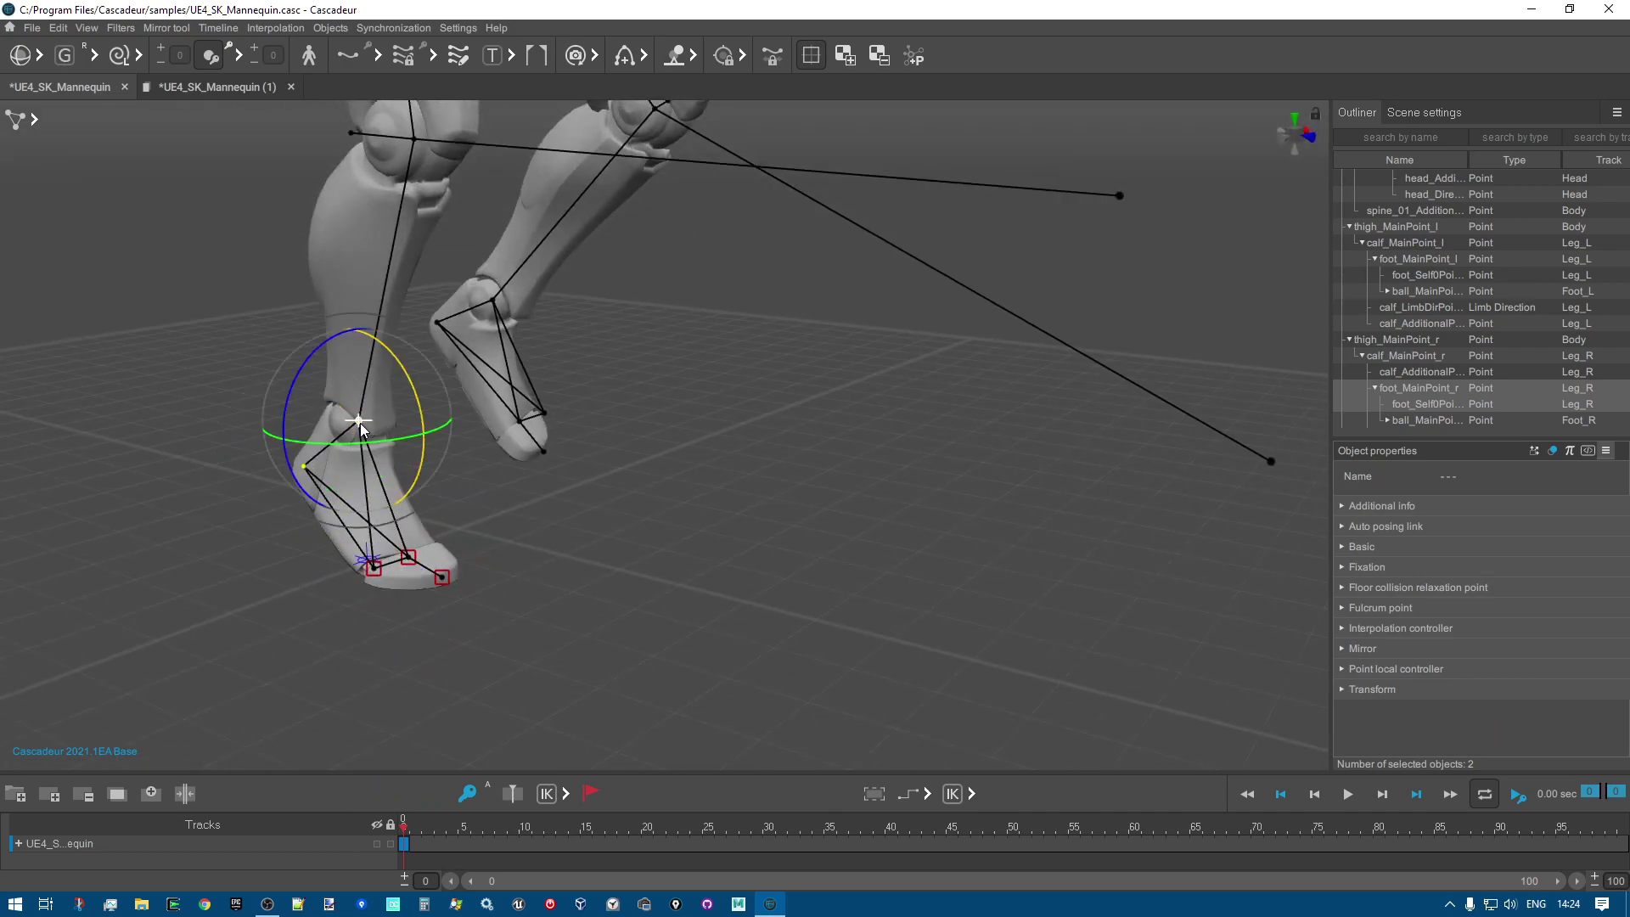
click(442, 578)
click(477, 562)
drag(293, 530, 537, 648)
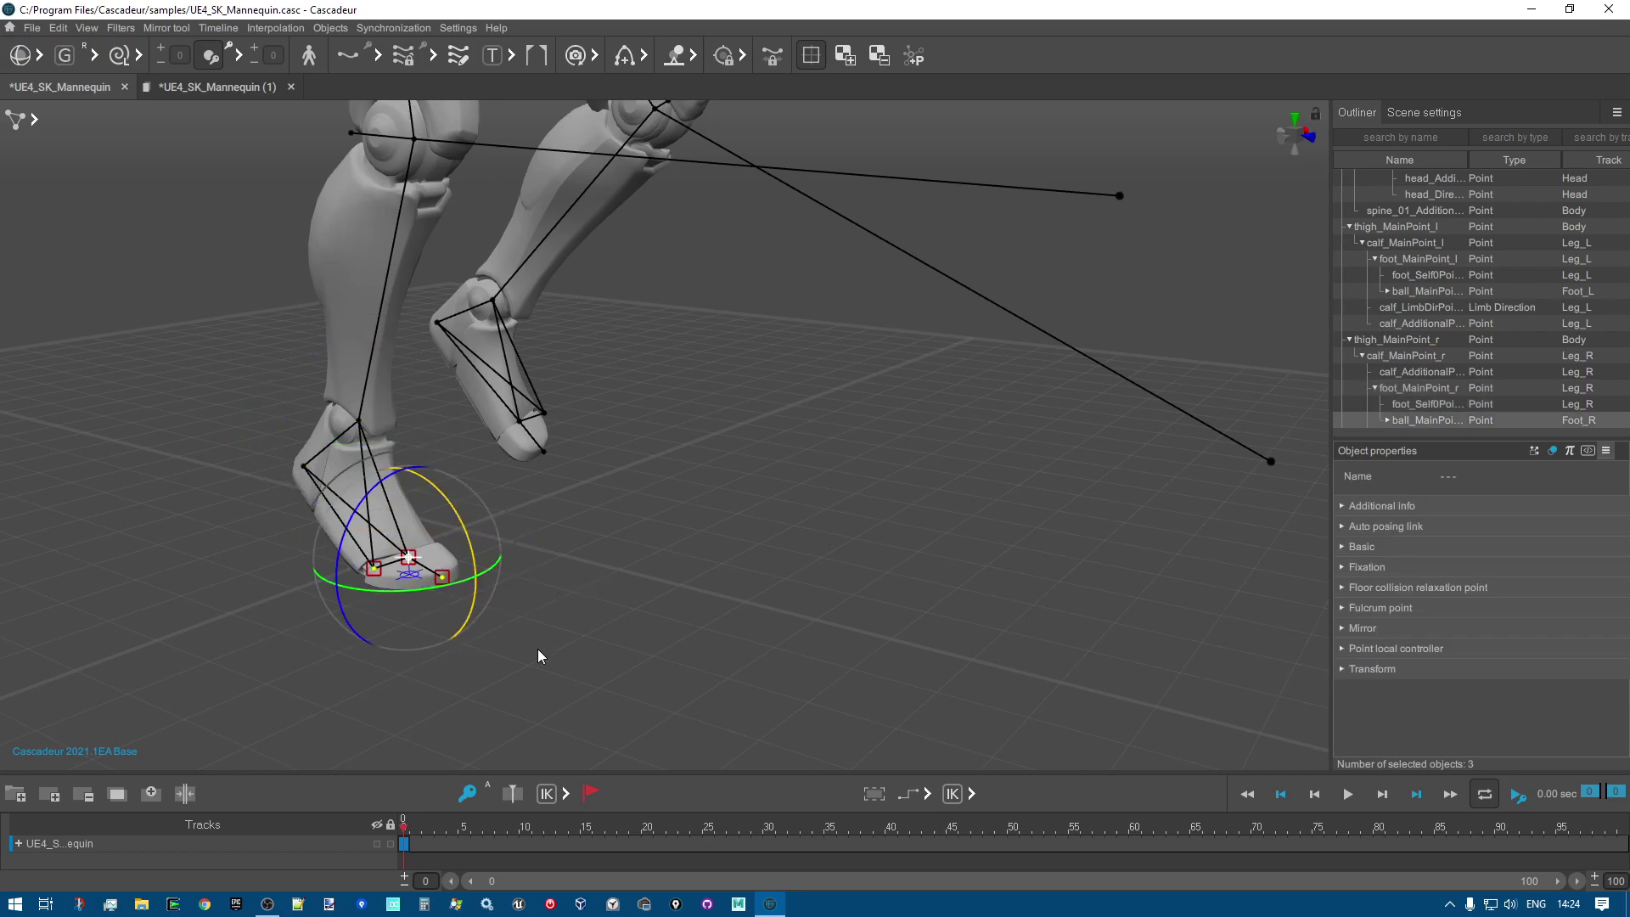
right_drag(596, 586, 702, 515)
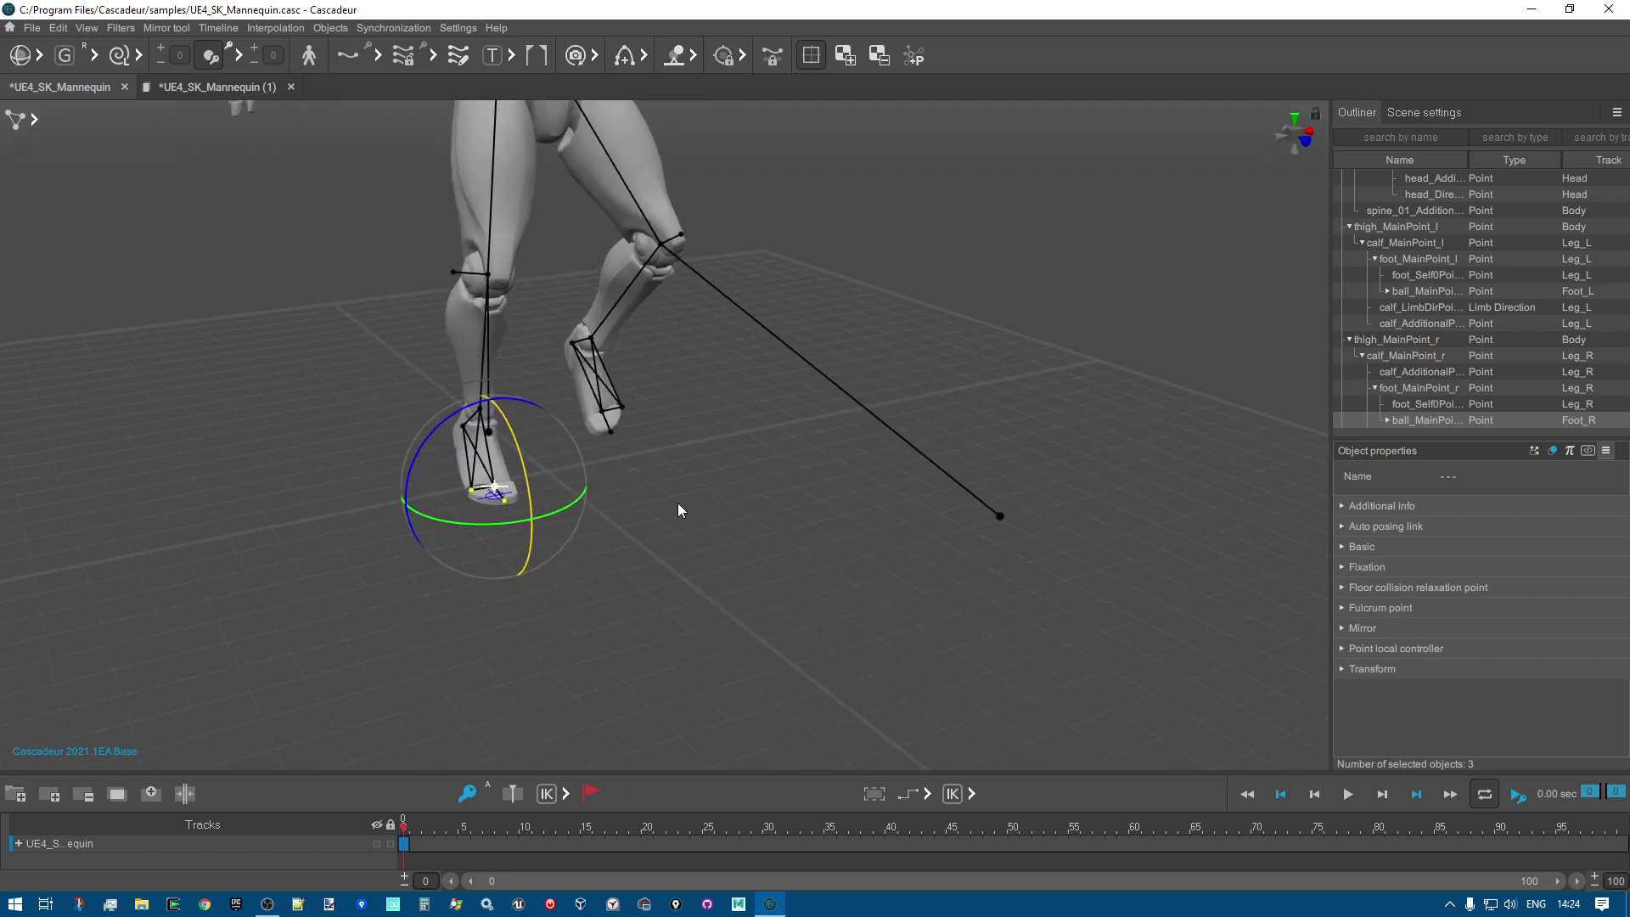
Clear the selection, select the left knee point and move it slightly inward along the horizontal axis.
click(677, 510)
middle_drag(664, 437, 696, 730)
middle_drag(862, 598, 684, 426)
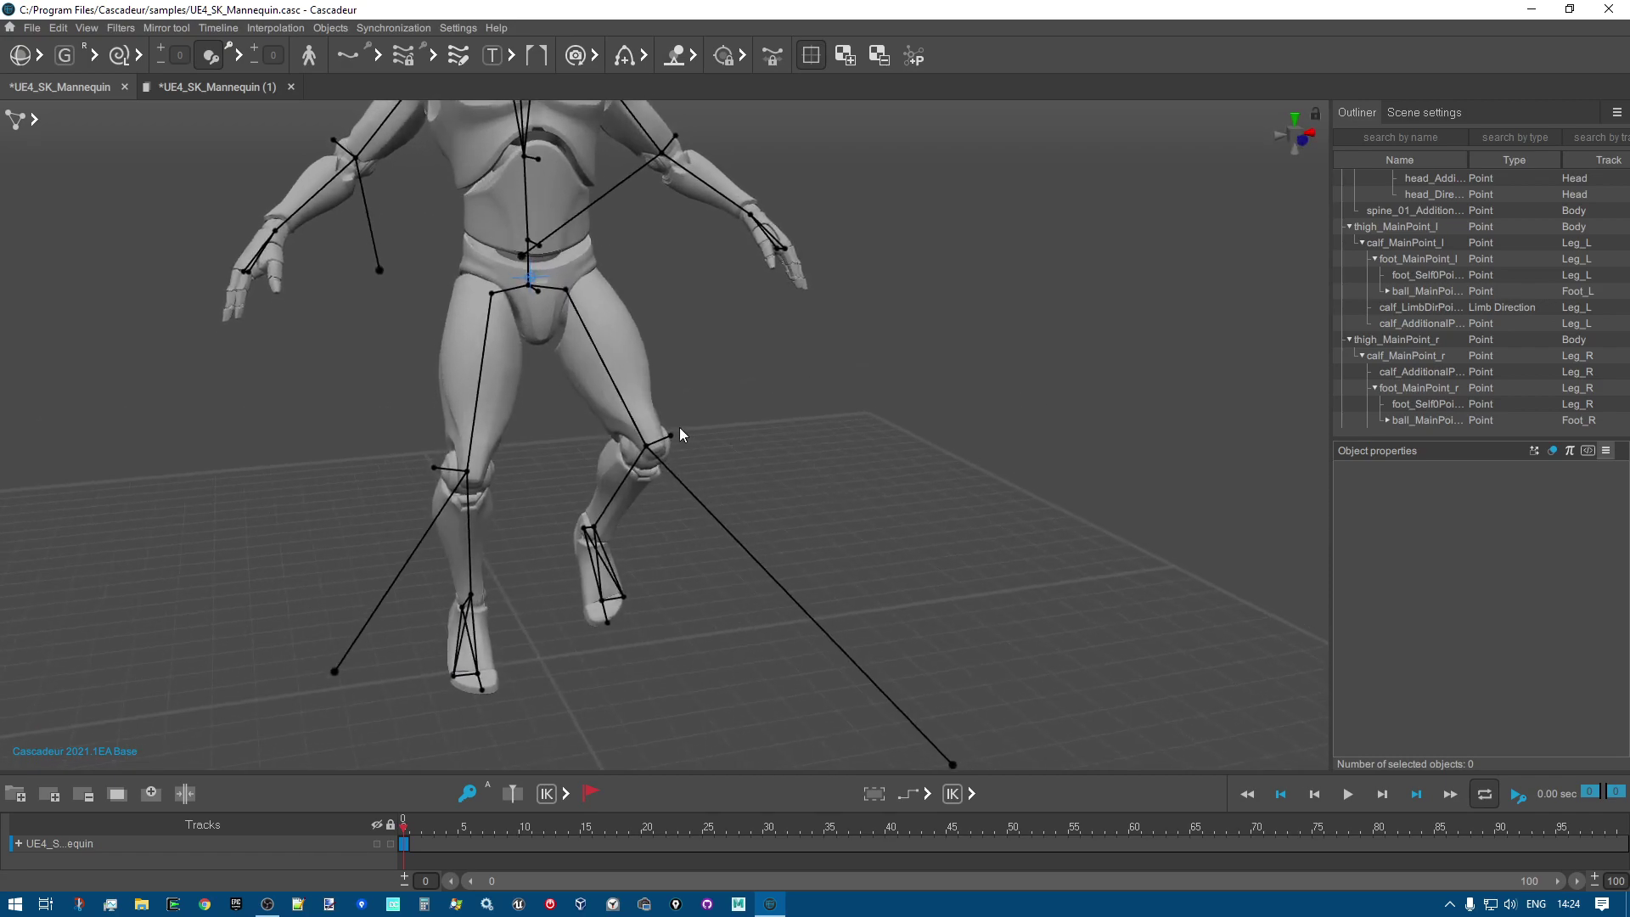
click(648, 445)
key(w)
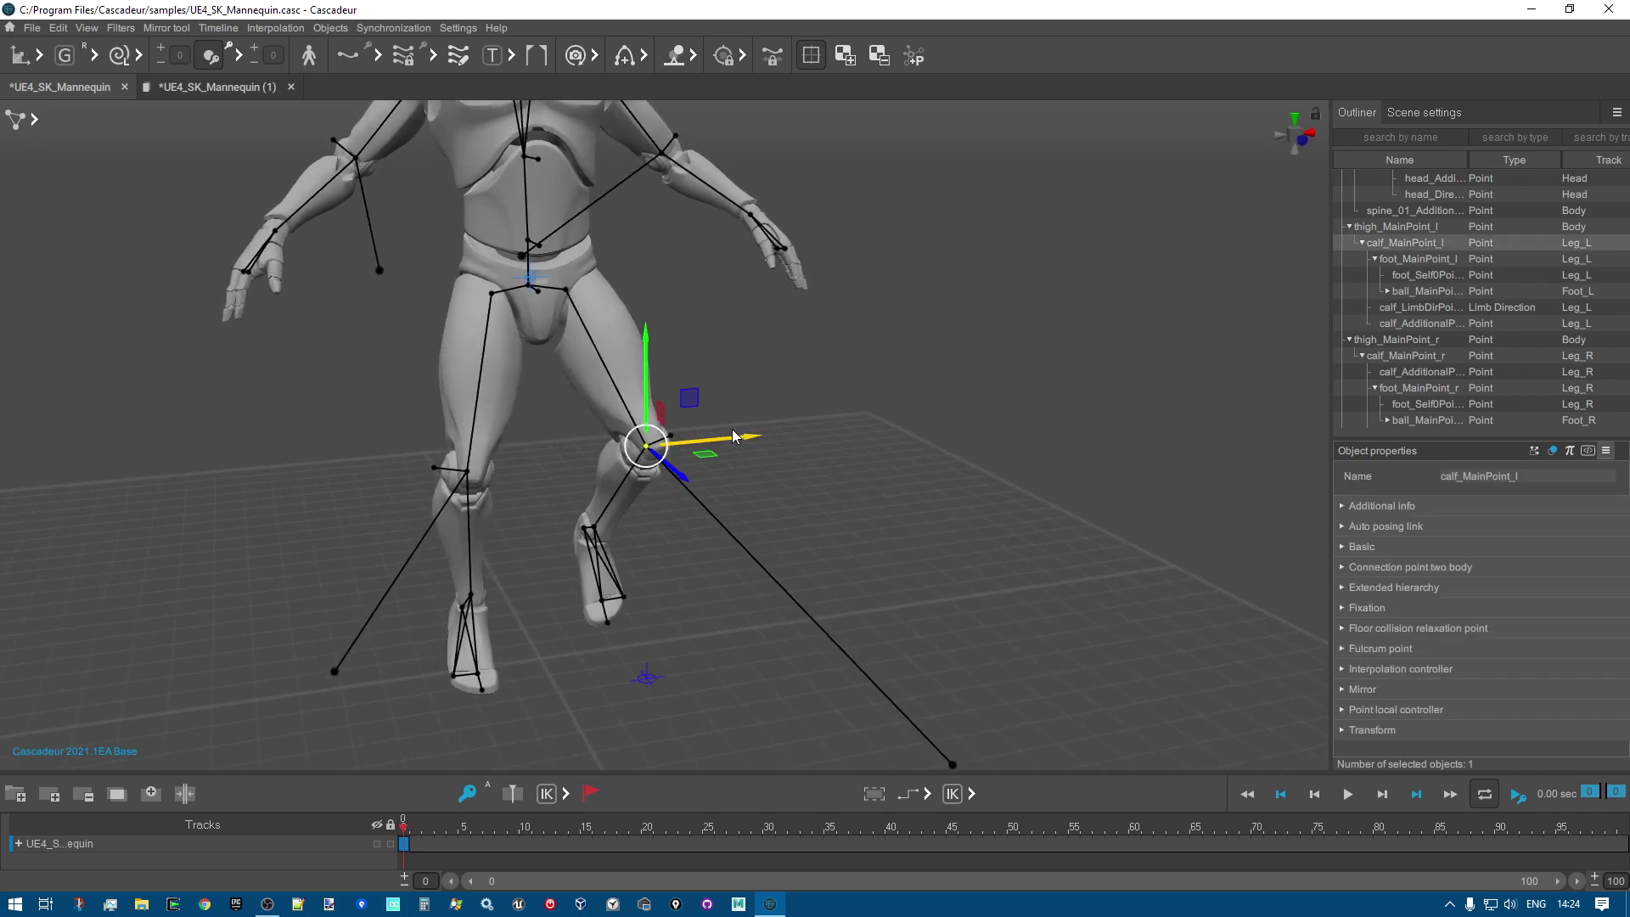
drag(748, 435, 716, 441)
scroll(792, 475, down, 3)
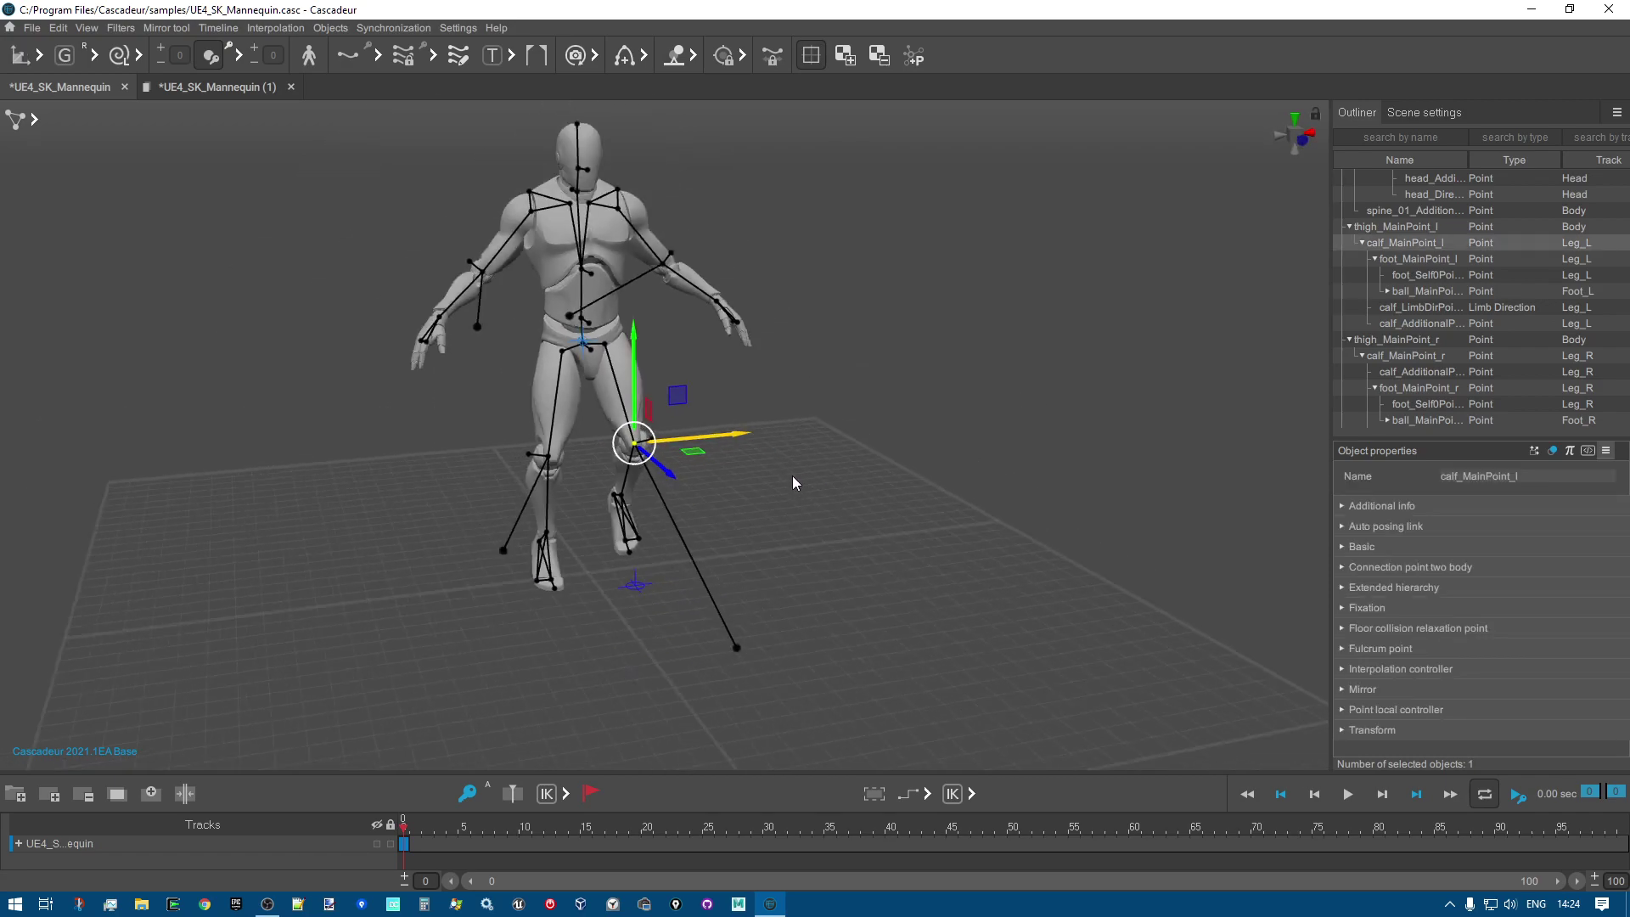
right_drag(896, 538, 859, 607)
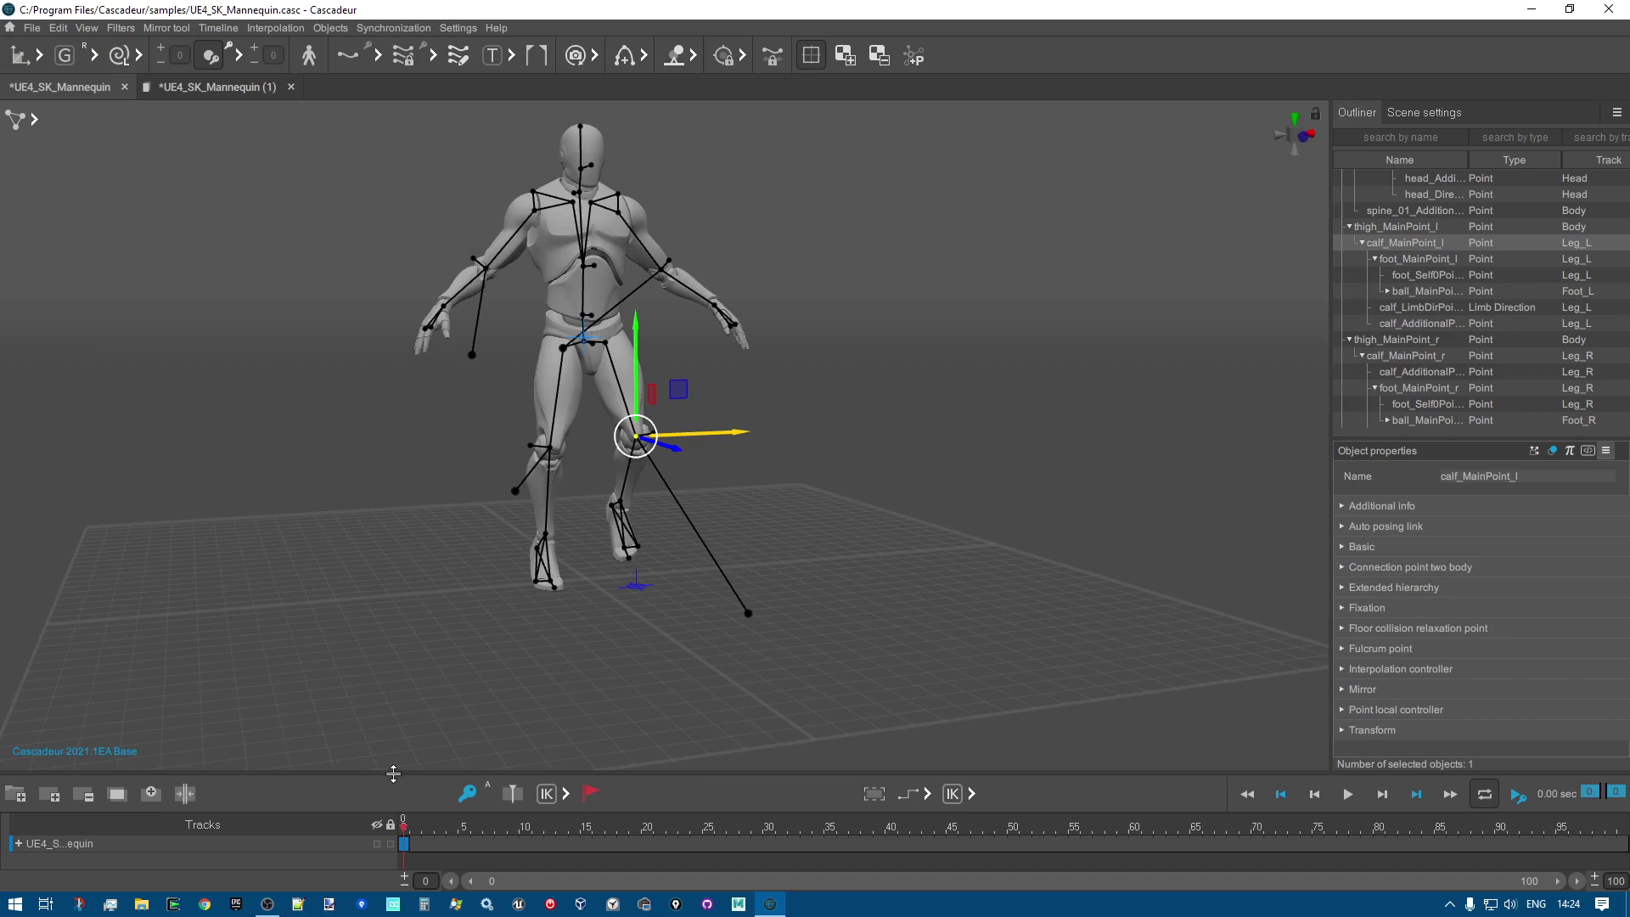
Enlarge the timeline area and add a keyframe at frame 30.
drag(393, 772, 404, 762)
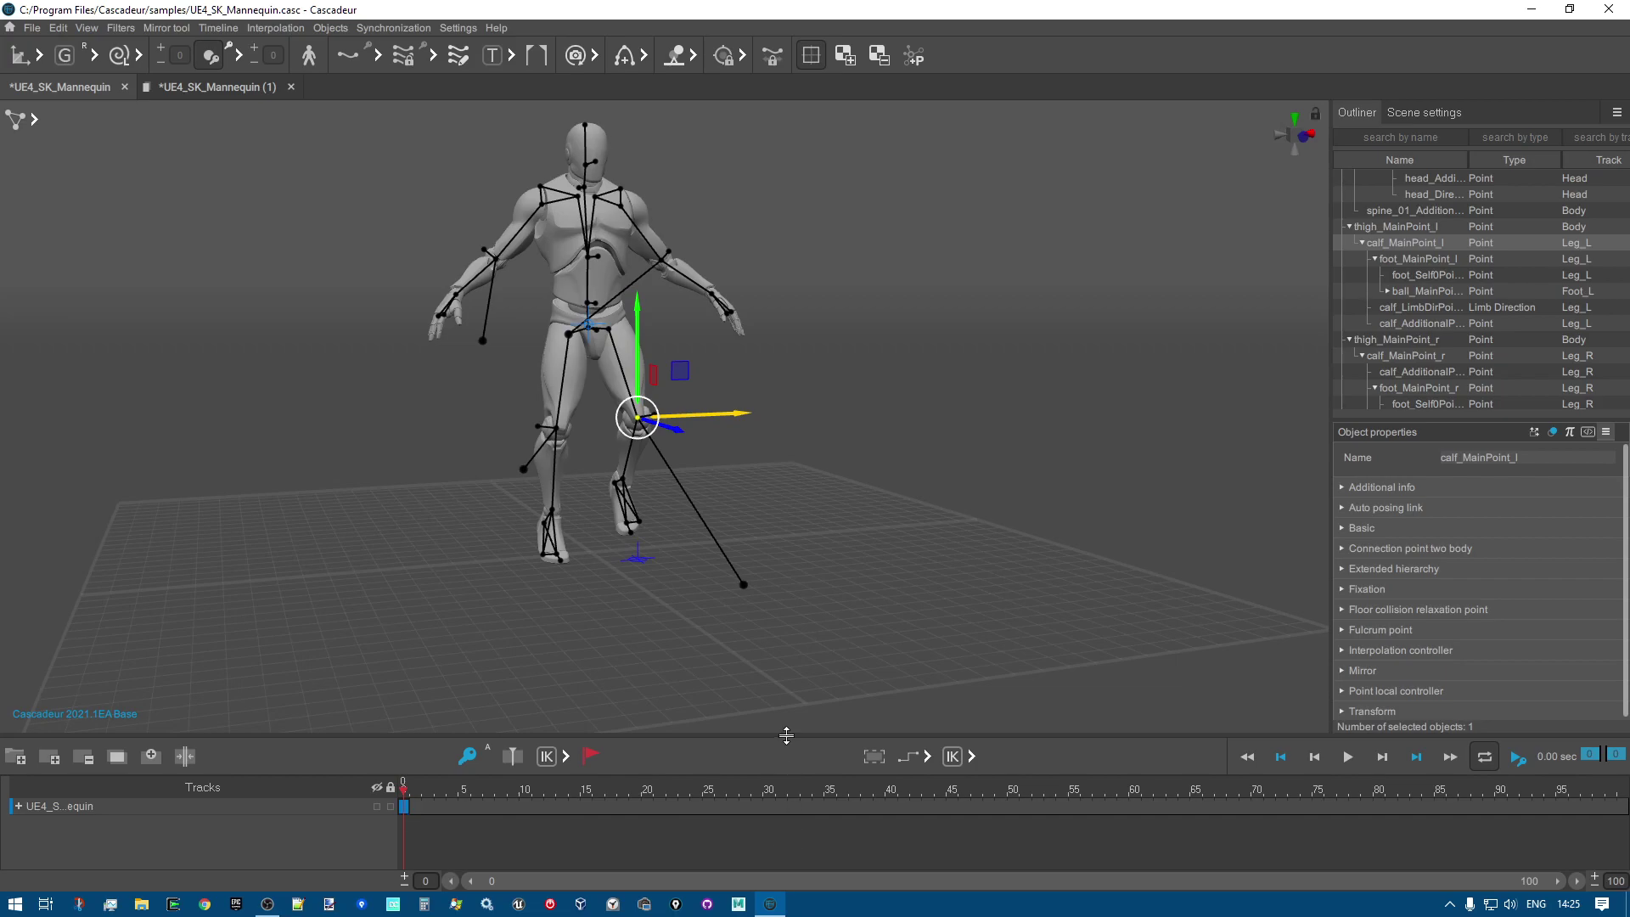
drag(784, 740, 784, 726)
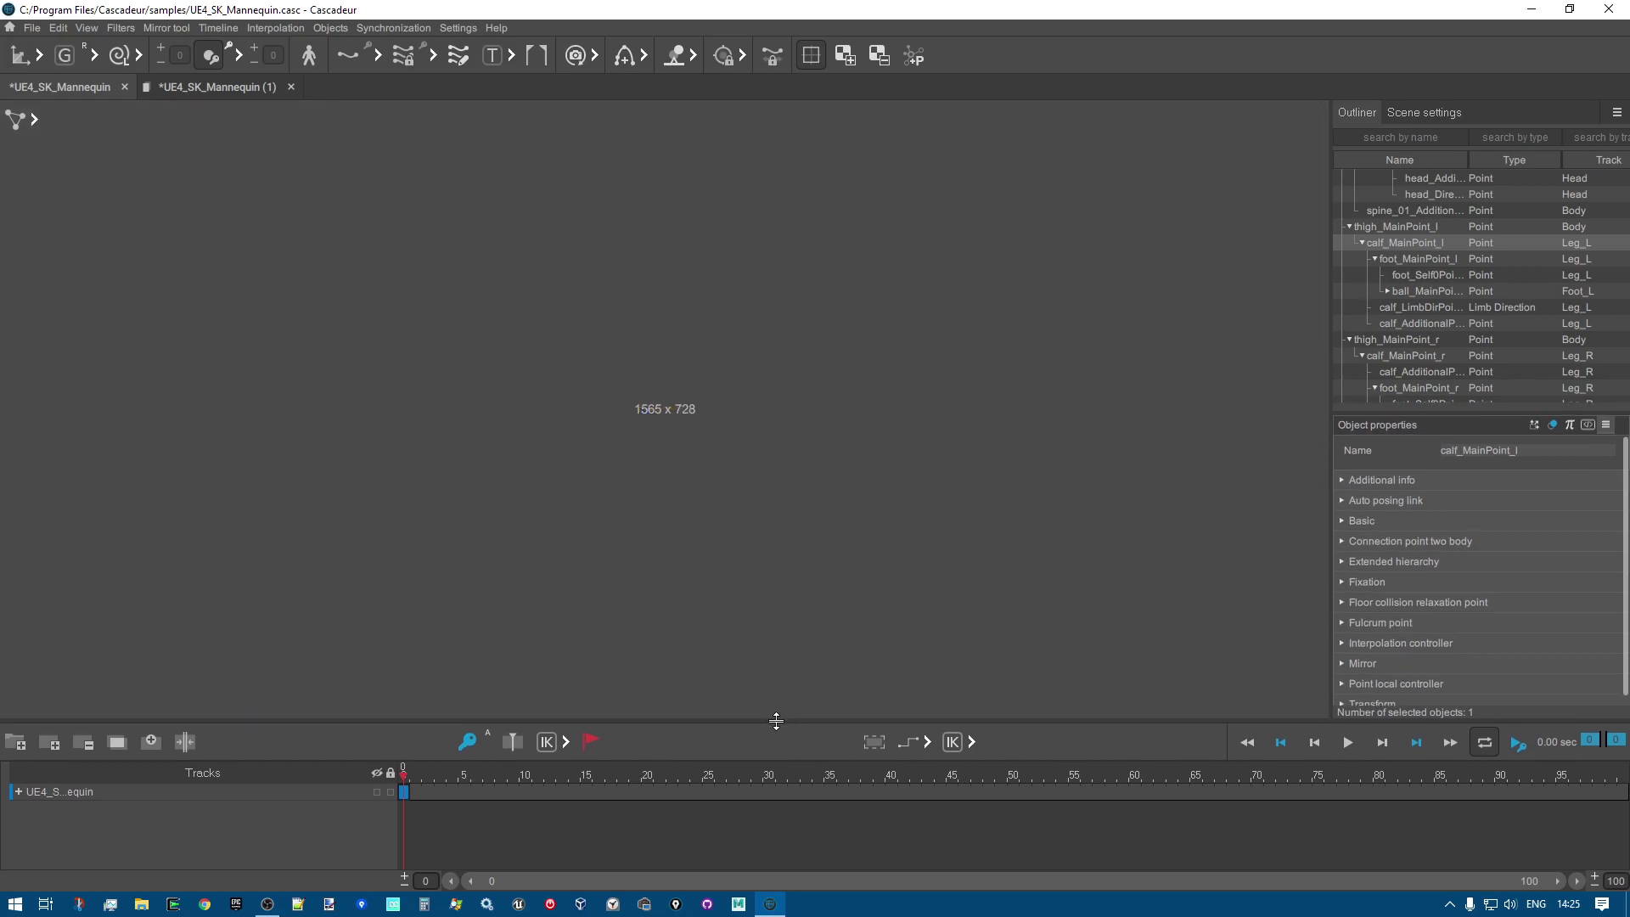
click(766, 791)
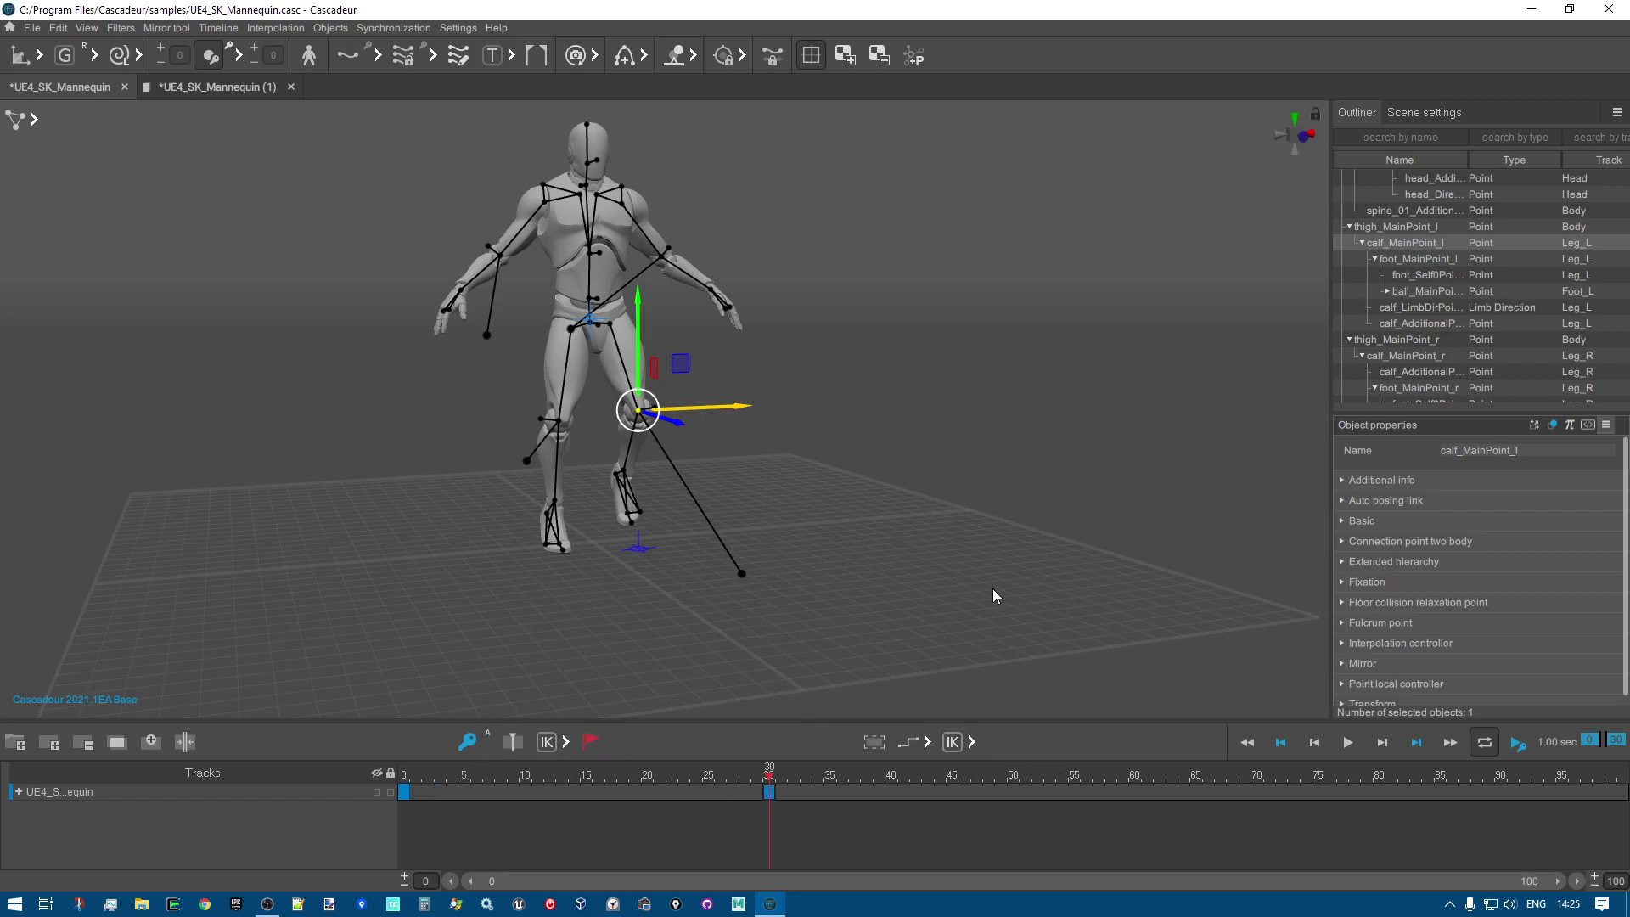
Go to frame 15 and select all points of the left foot.
click(593, 791)
right_drag(913, 623, 718, 624)
drag(630, 457, 706, 536)
Try to raise the selected left foot points at frame 15, between the two keyframes.
drag(649, 424, 655, 329)
key(ctrl+z)
key(ctrl+z)
drag(657, 391, 646, 366)
Go to the keyframe at frame 30 and raise the left foot moderately above its starting height.
click(768, 774)
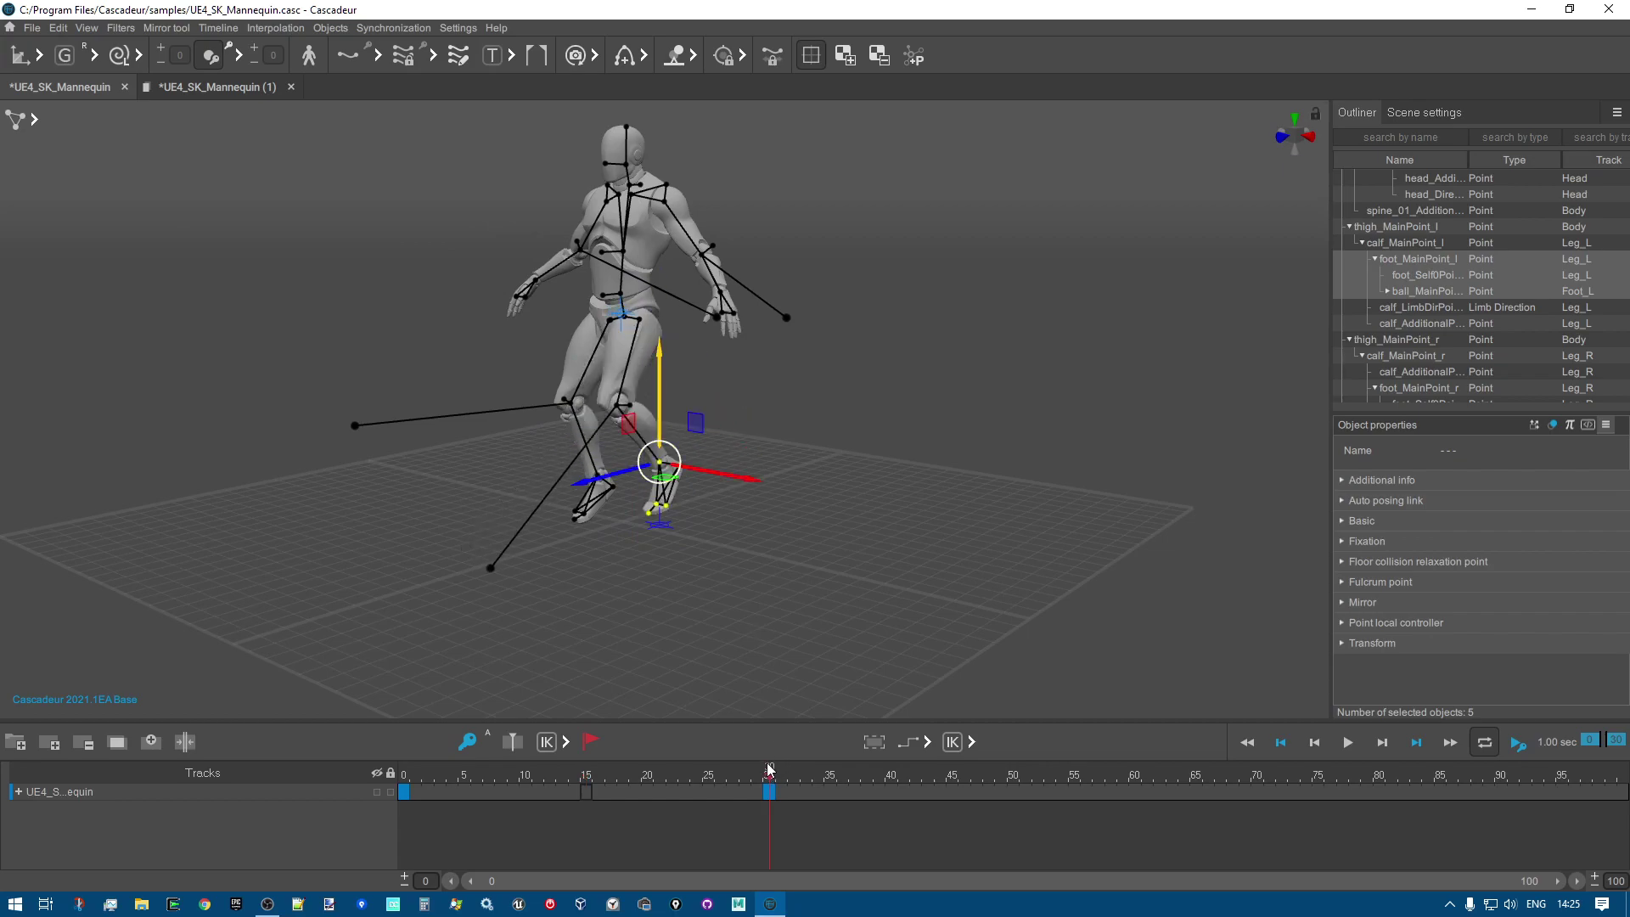
drag(660, 408, 664, 373)
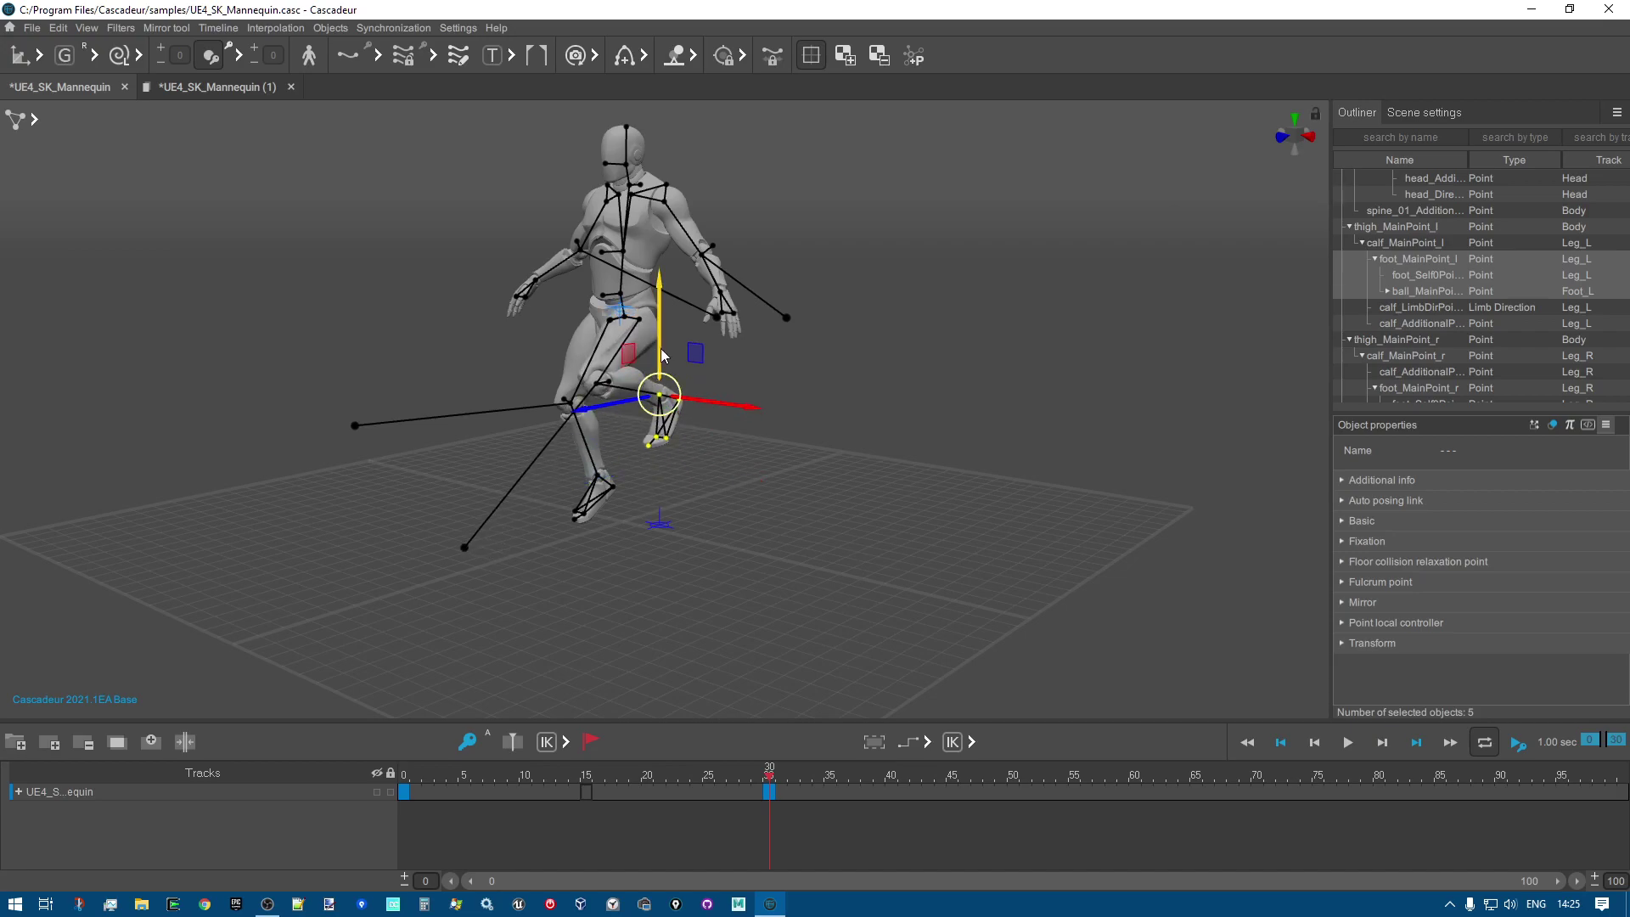
drag(654, 314, 665, 350)
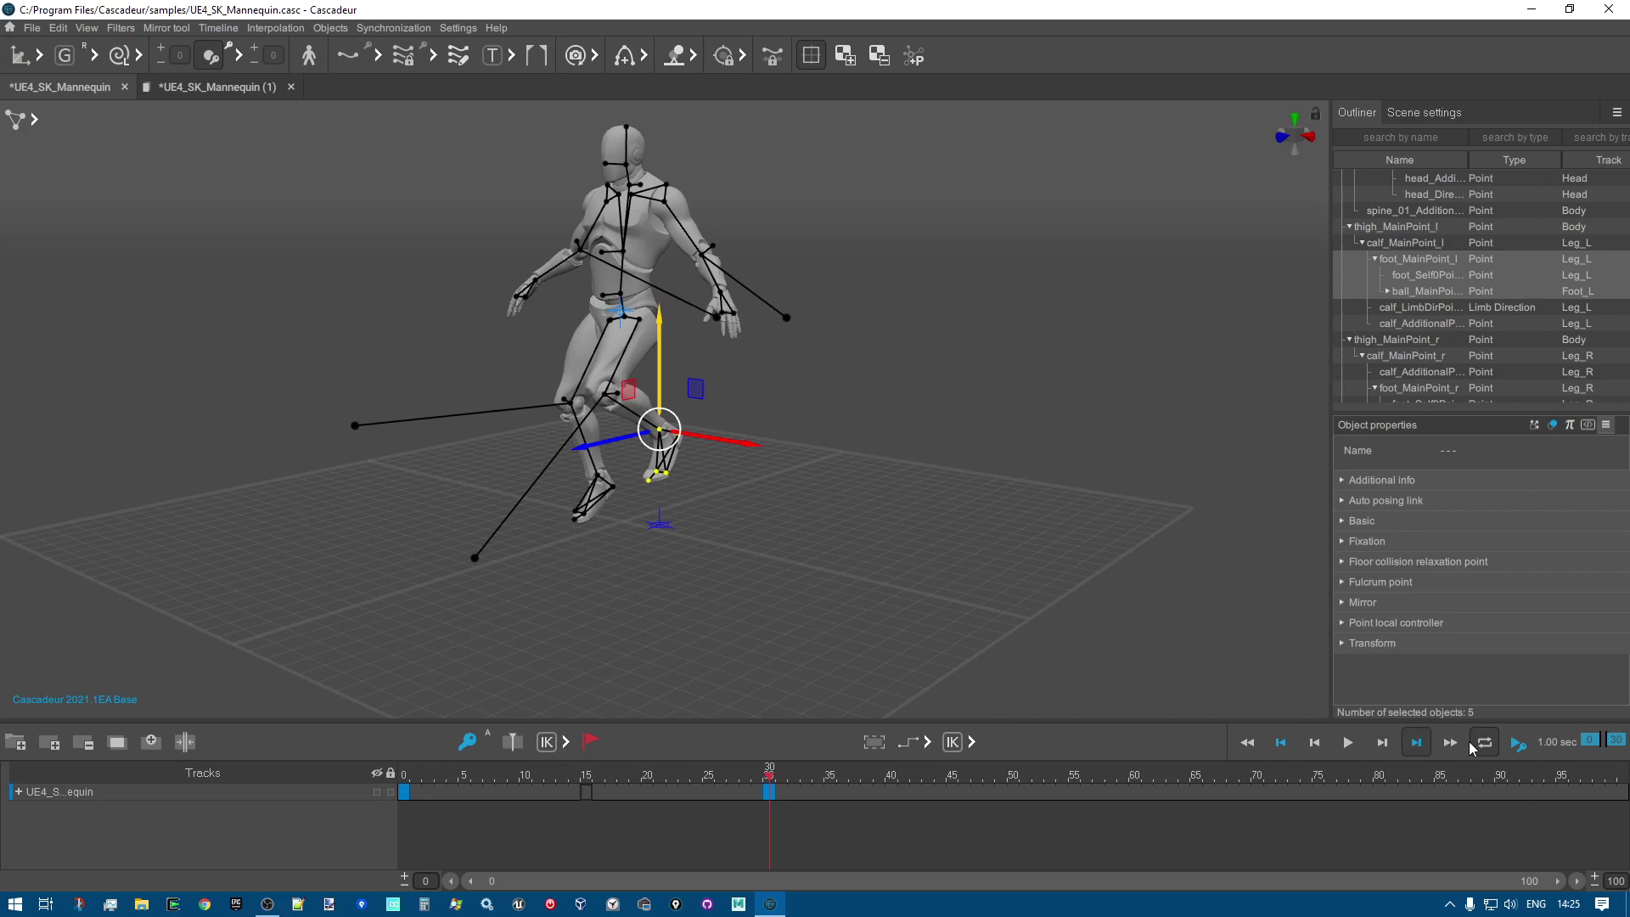
Play and pause the animation, and shorten the timeline range to frames 0 to 30.
click(1346, 744)
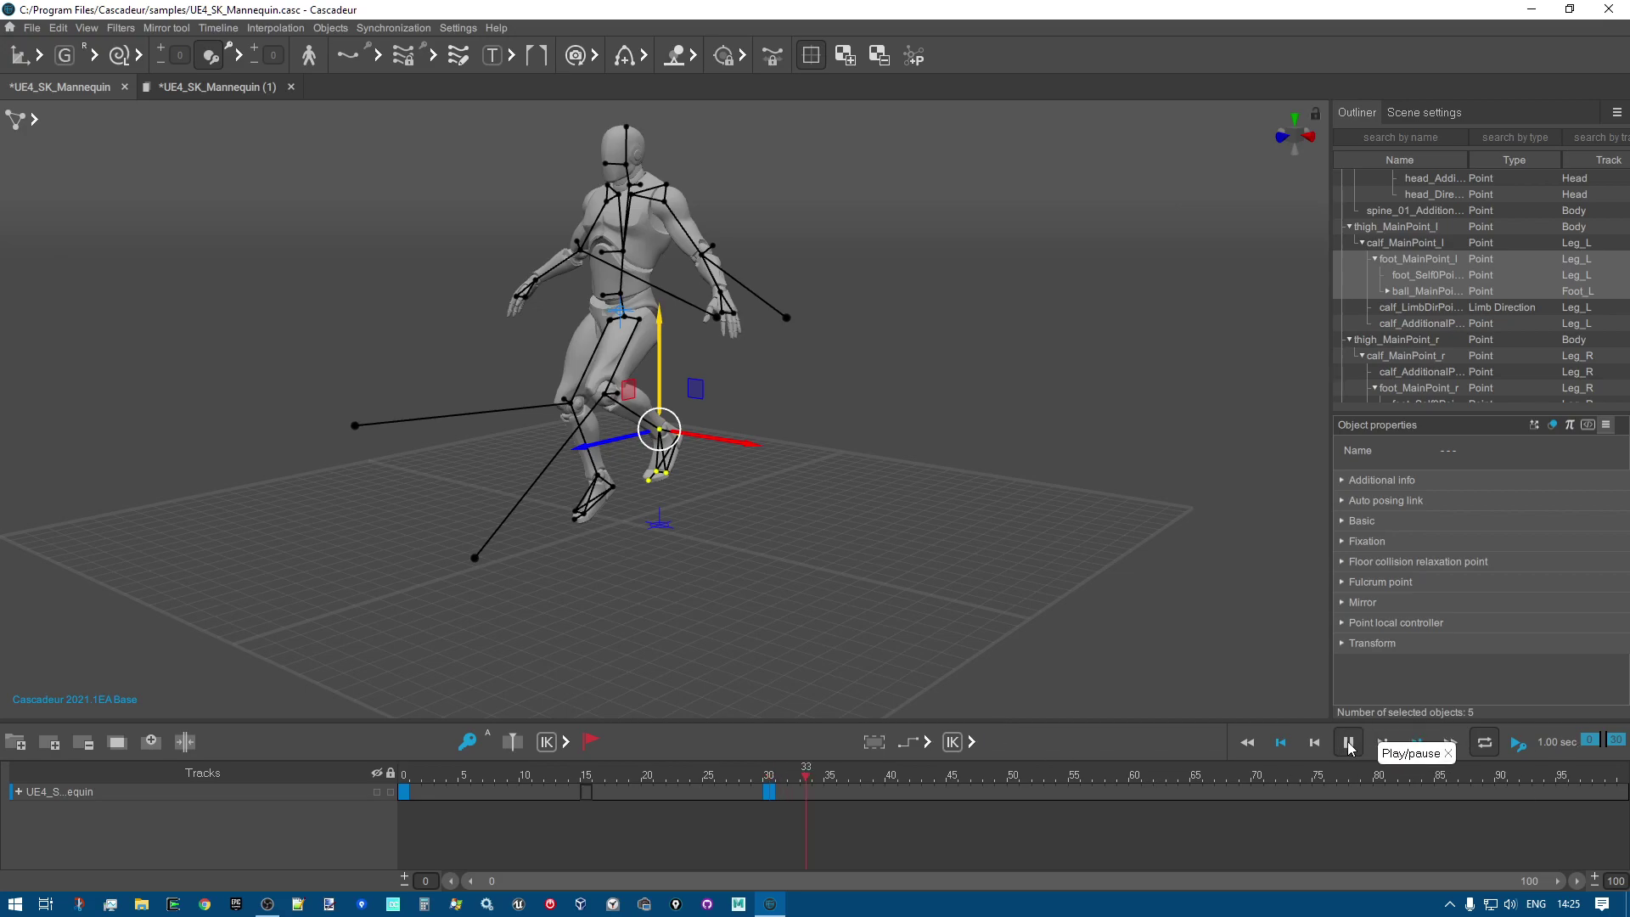
click(1348, 746)
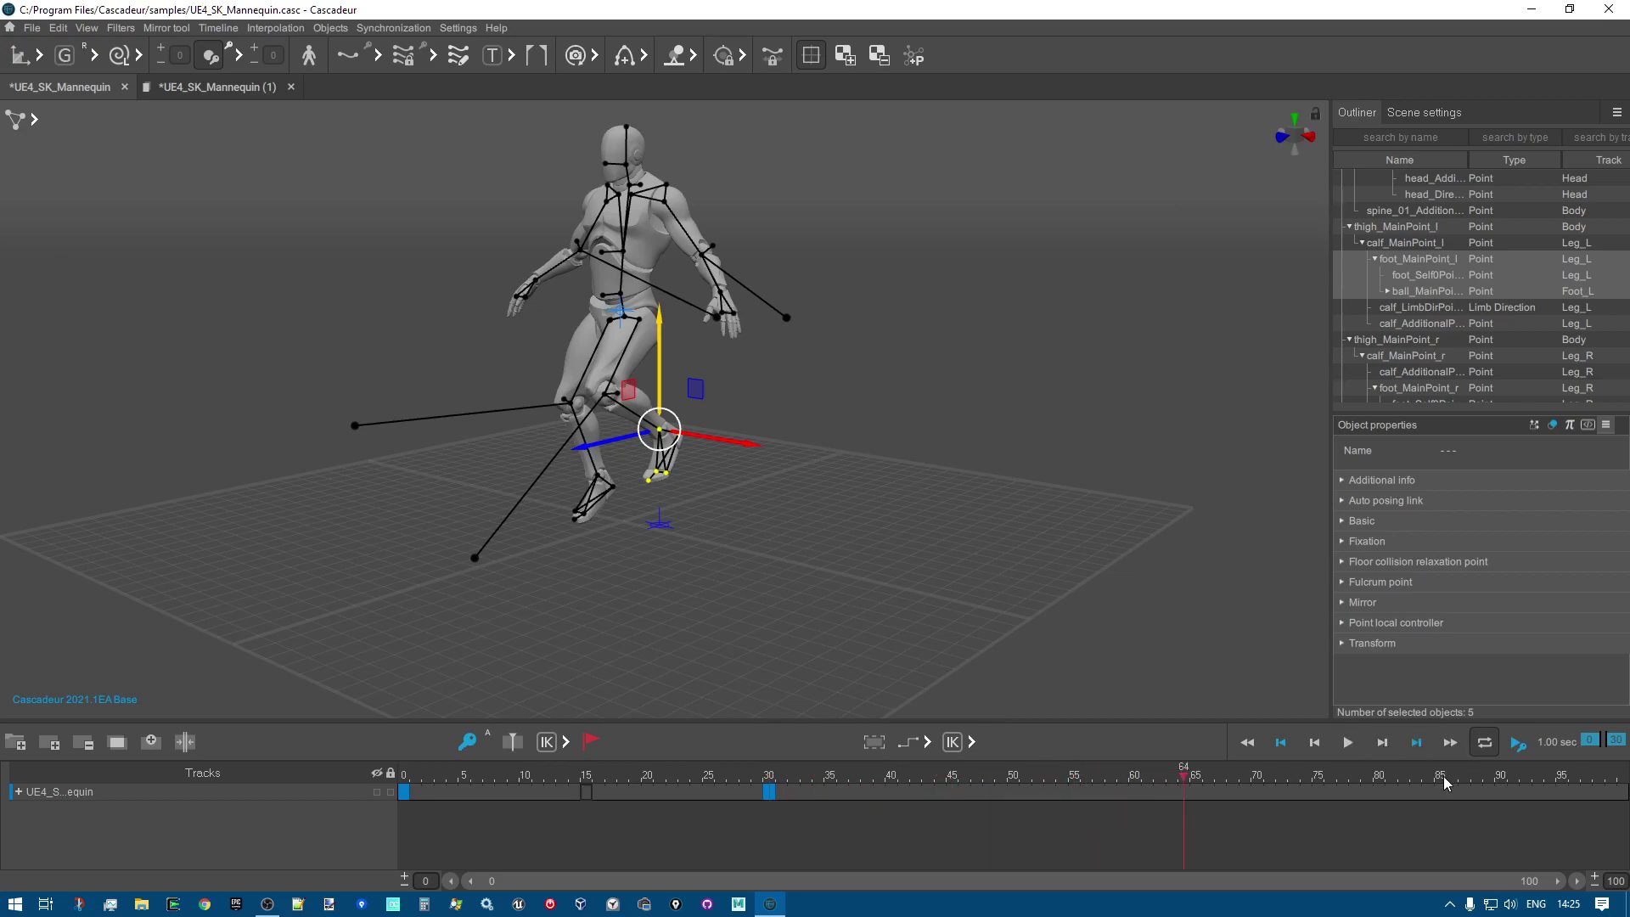
click(1619, 745)
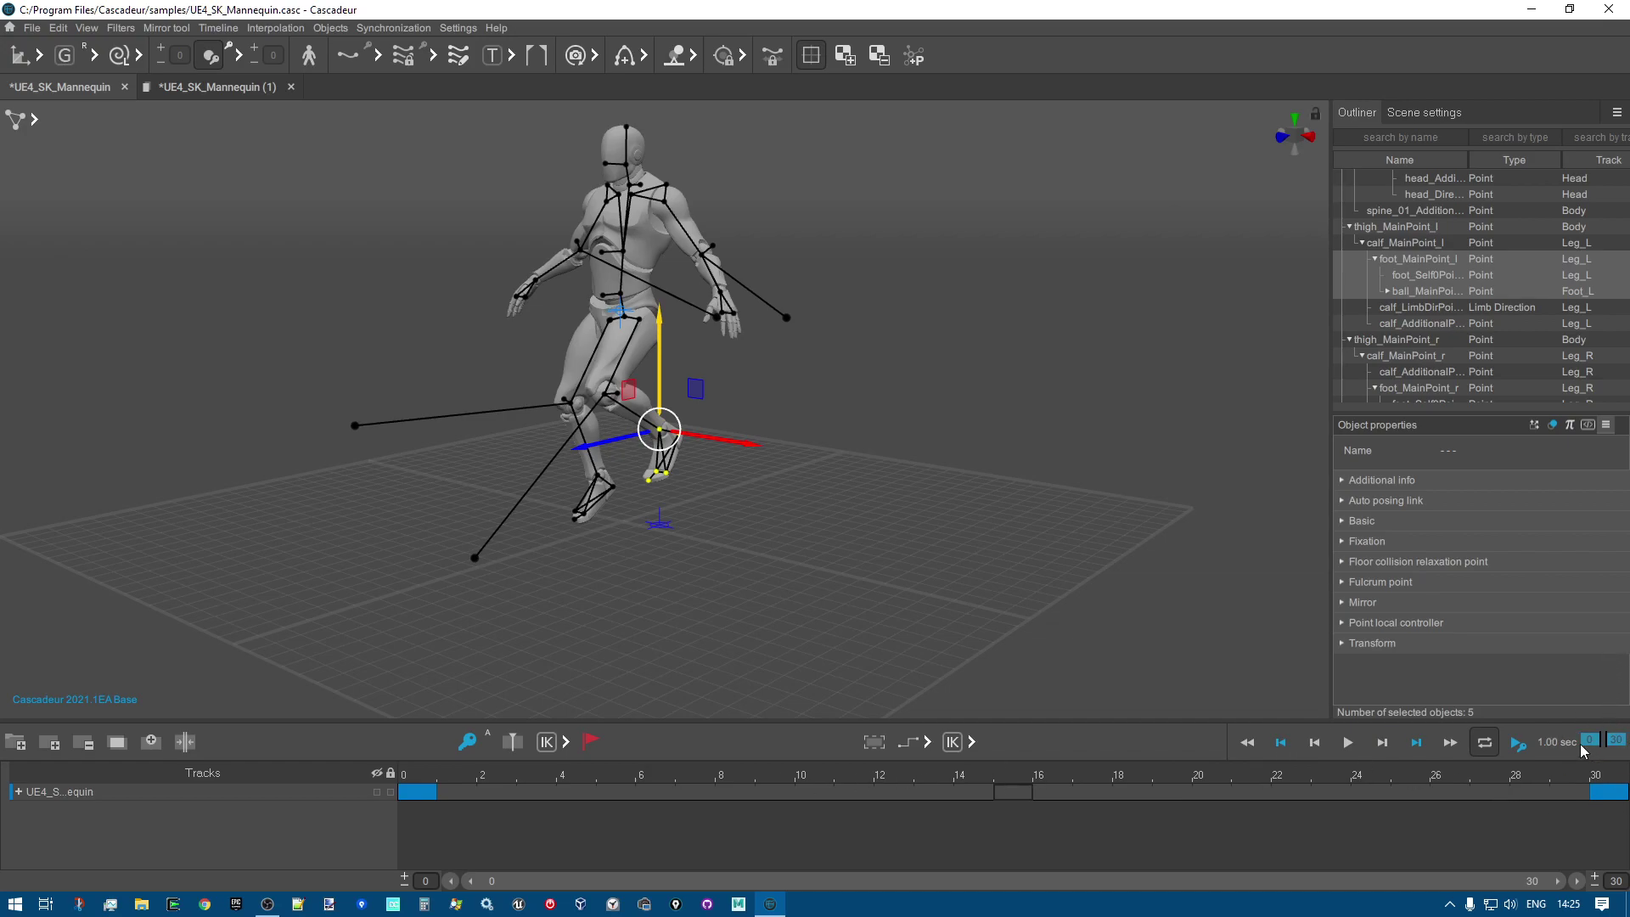
Play the shortened animation and scrub from frame 0 to 30 to compare the poses, ending at frame 0.
click(1347, 743)
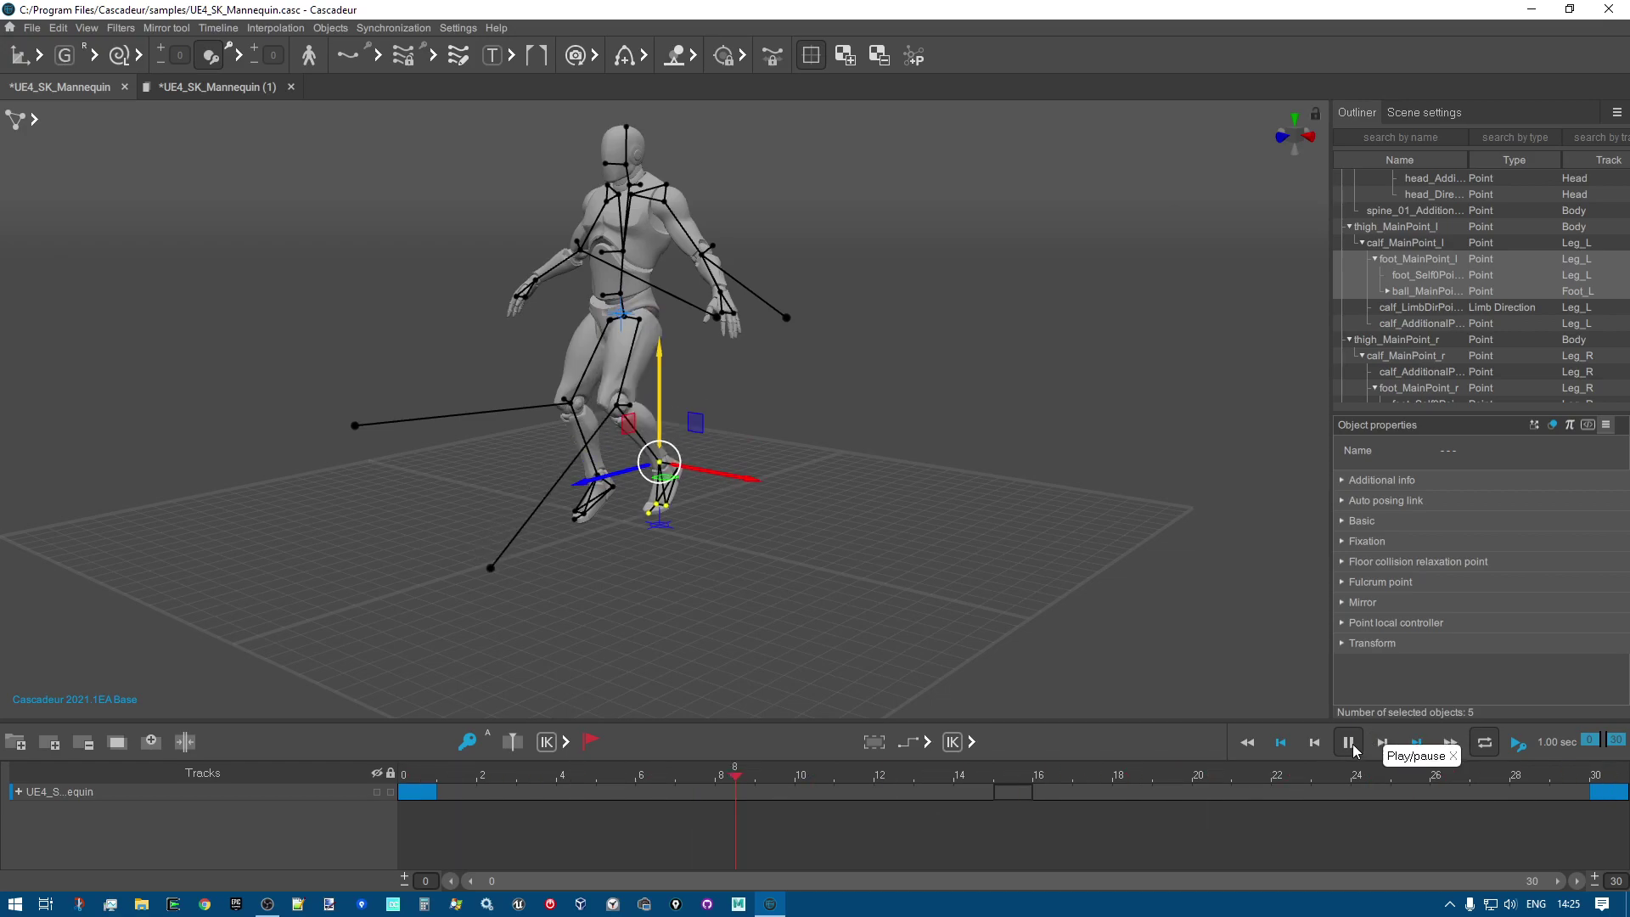
click(1348, 744)
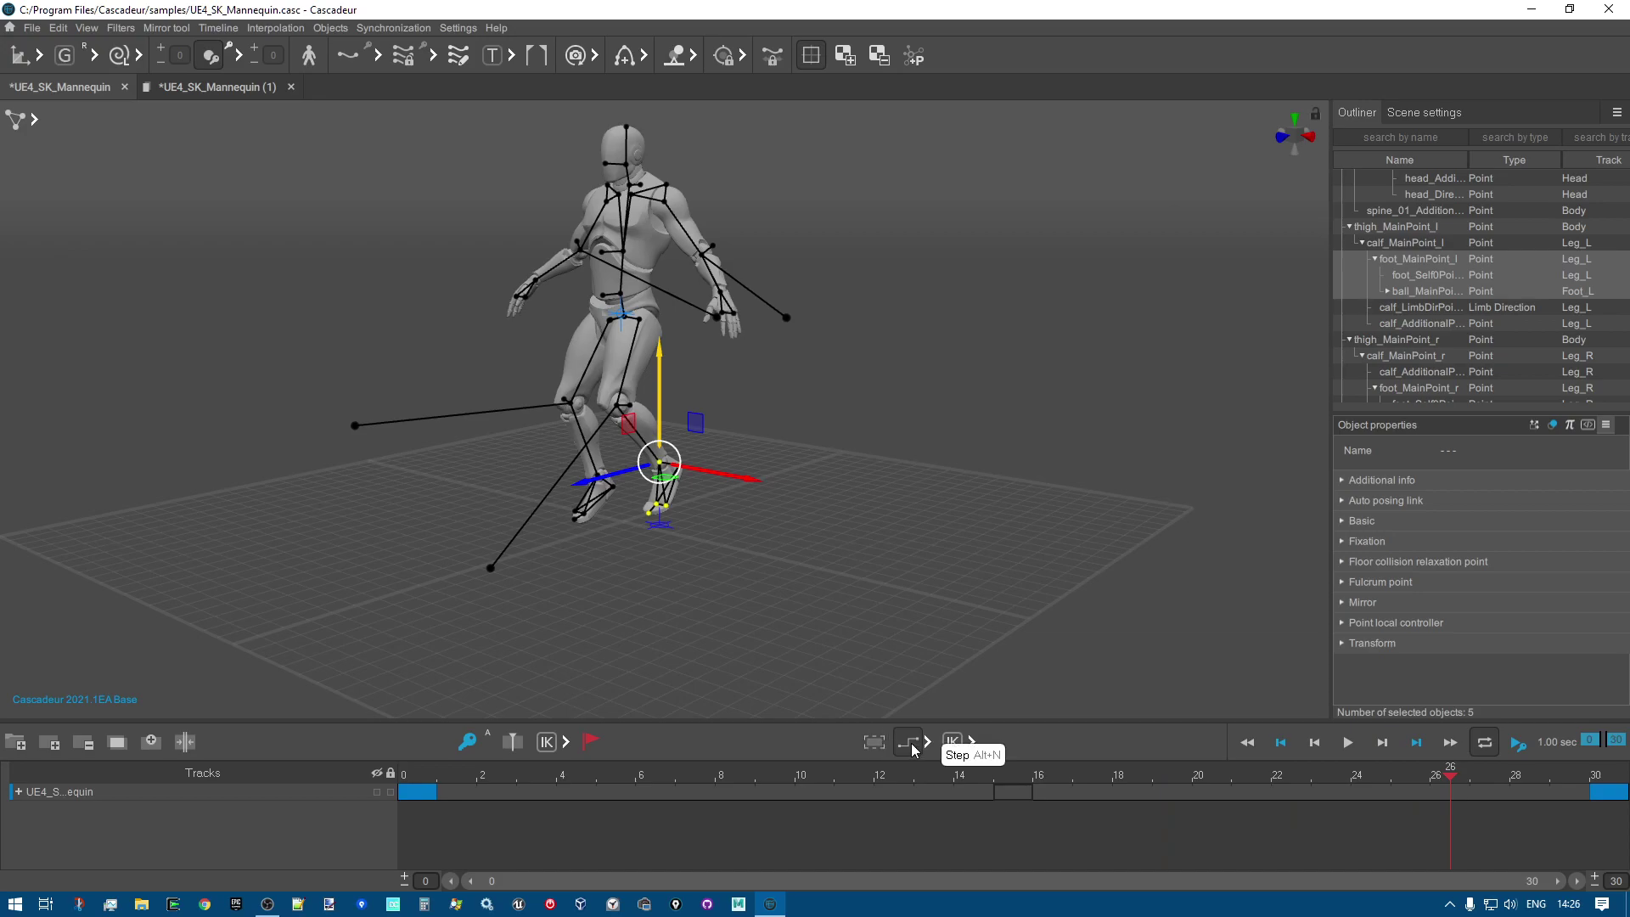
click(418, 790)
drag(421, 781, 1349, 779)
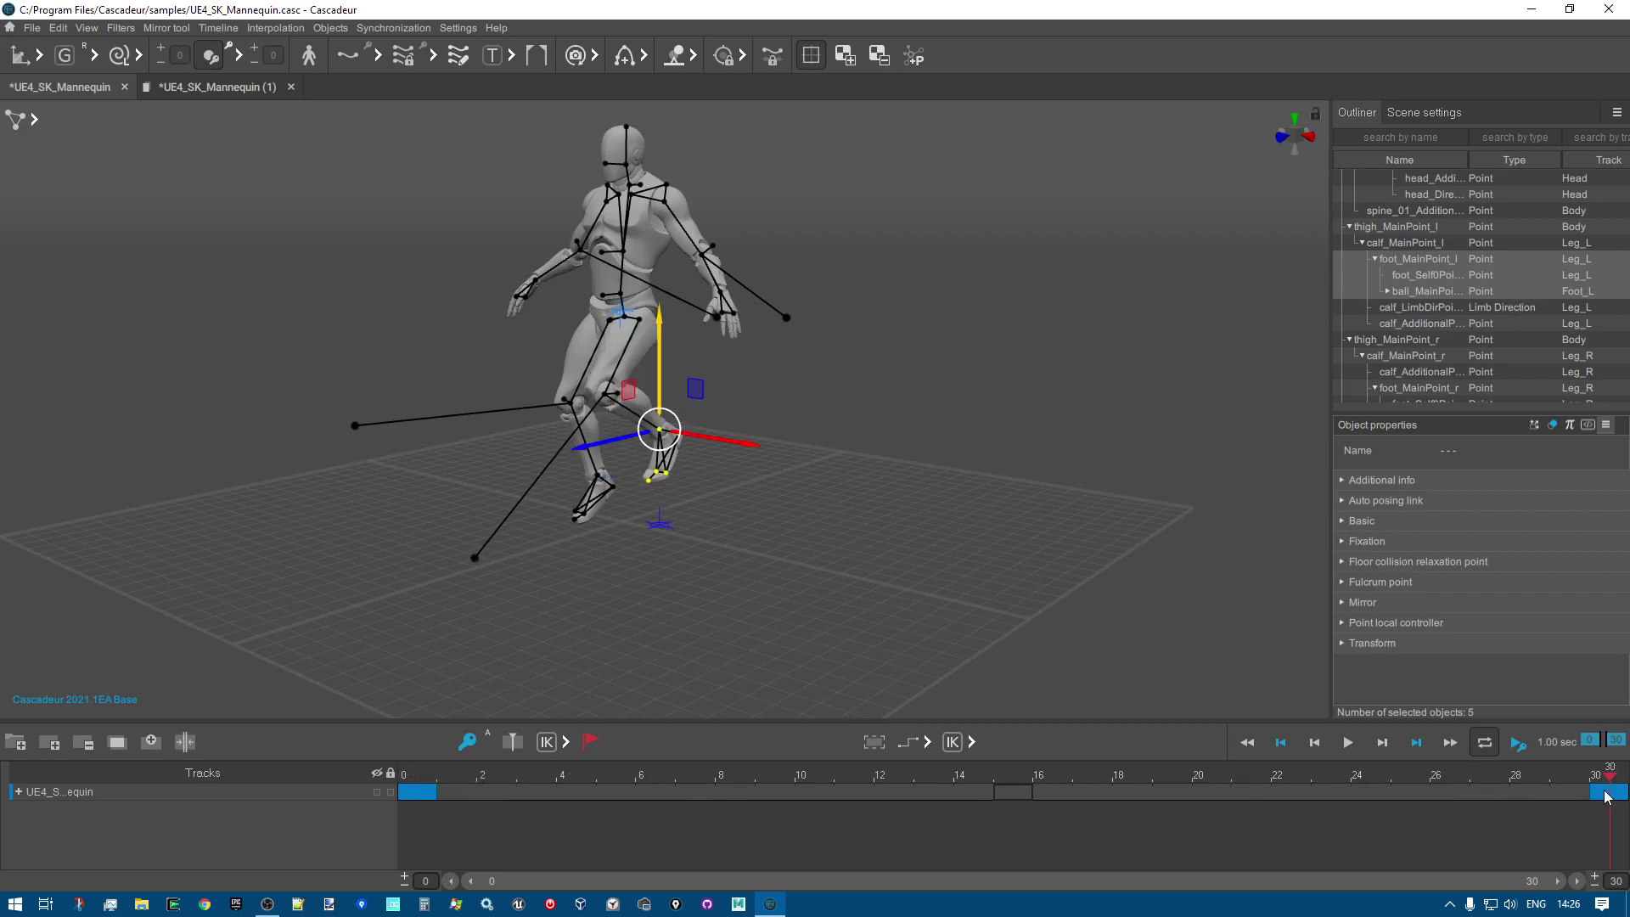
click(417, 775)
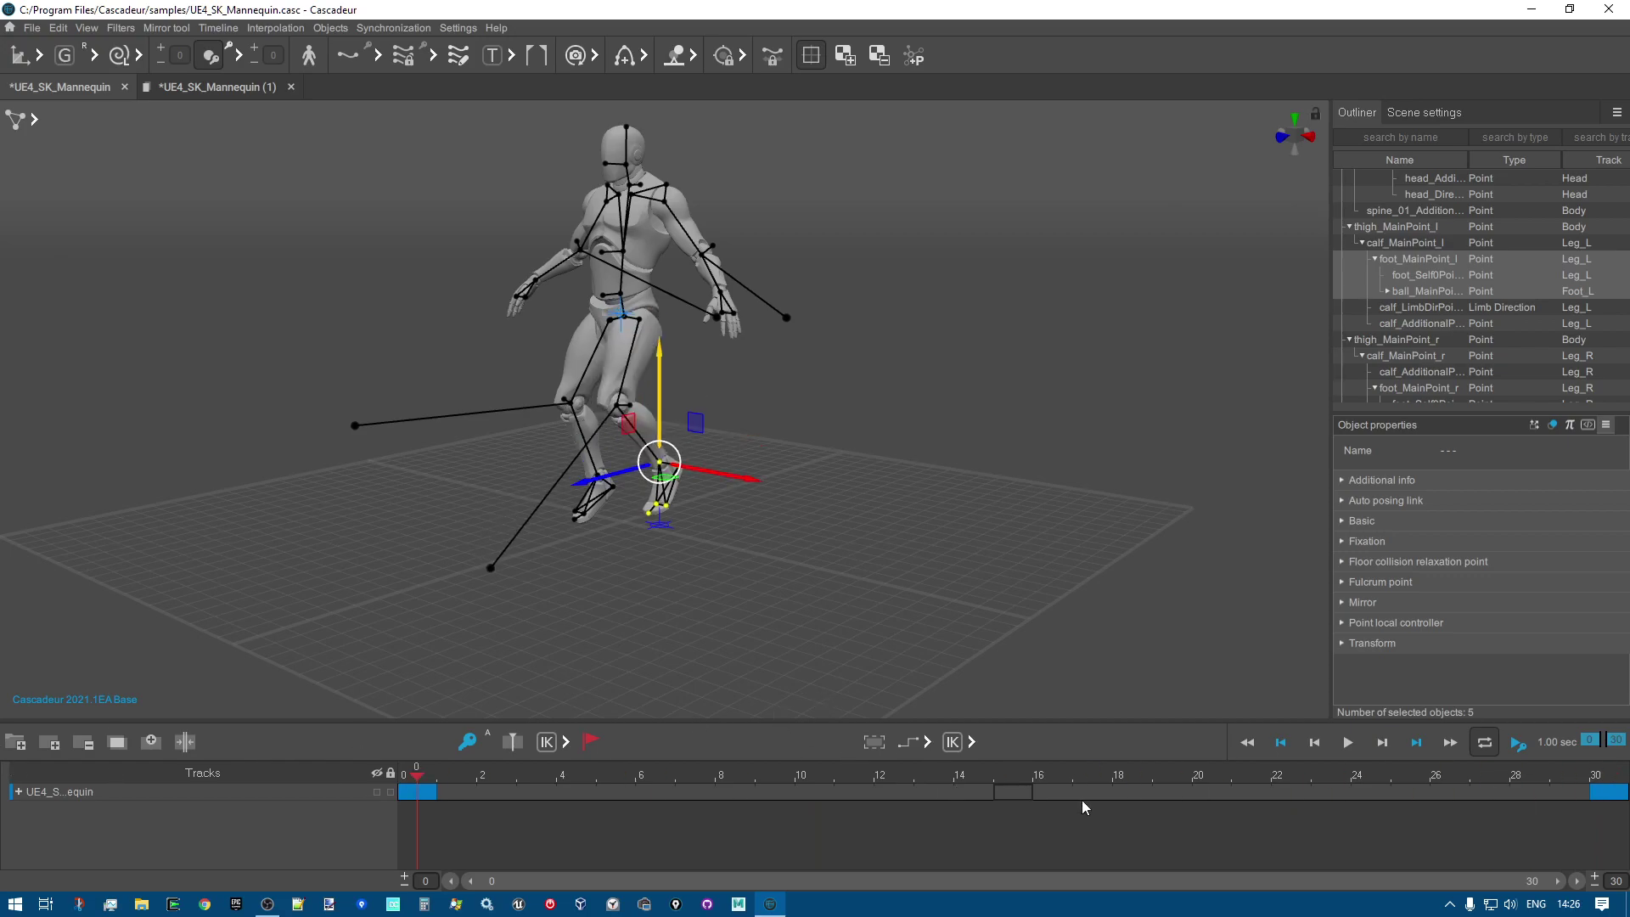
Select frames 0 to 30 and change their interpolation so the motion blends between the two keyframes.
click(928, 742)
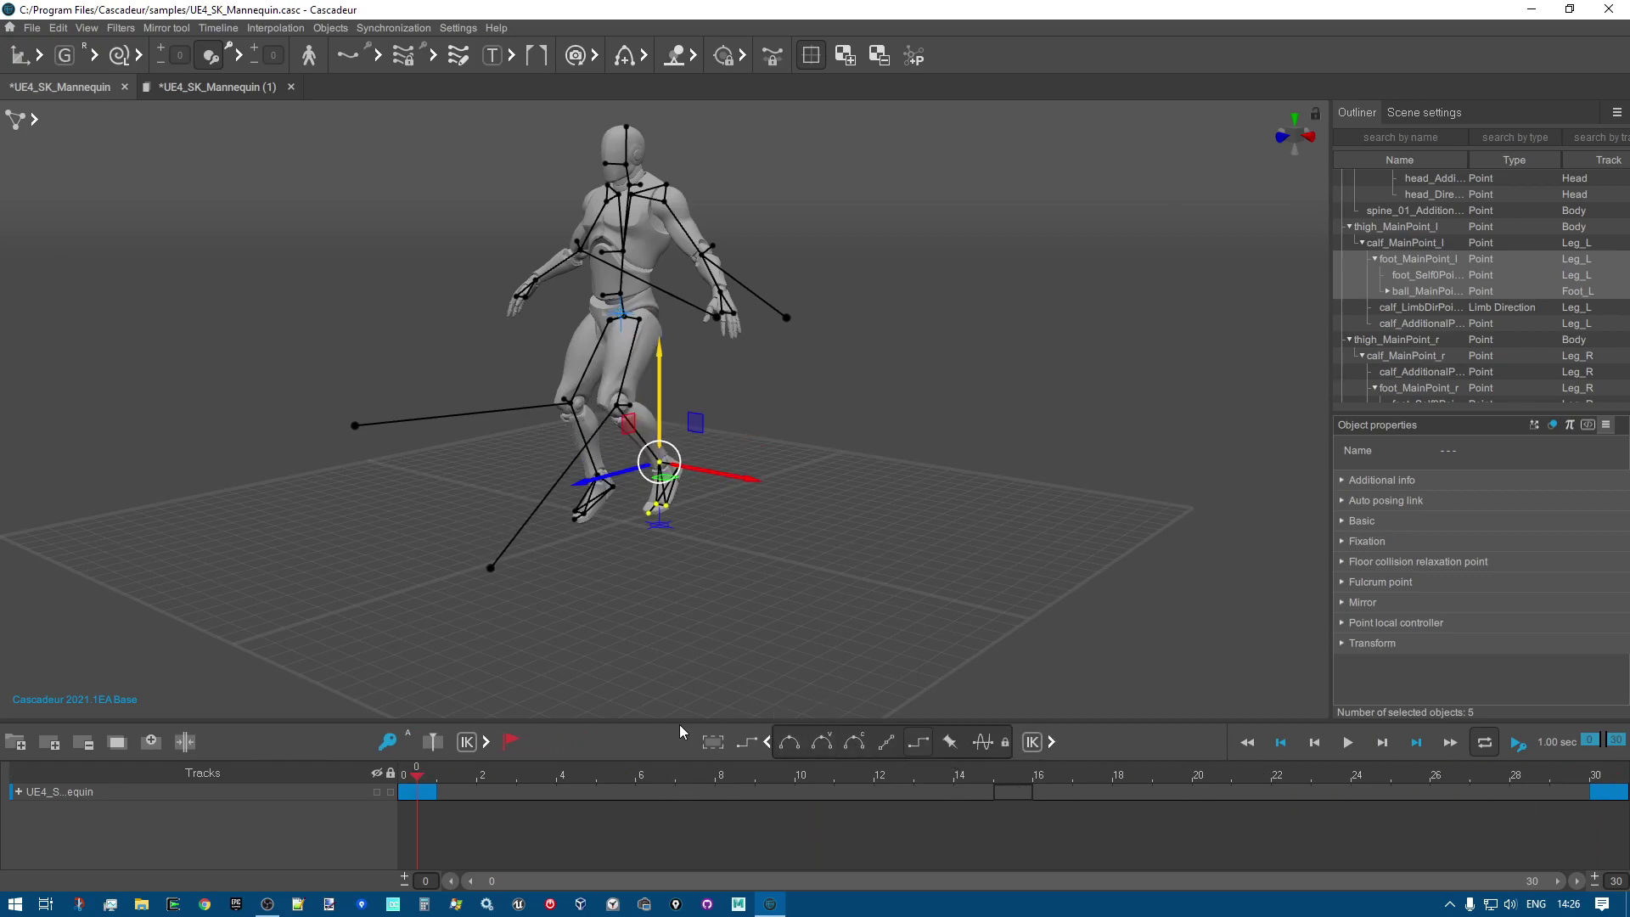
drag(419, 797, 1623, 805)
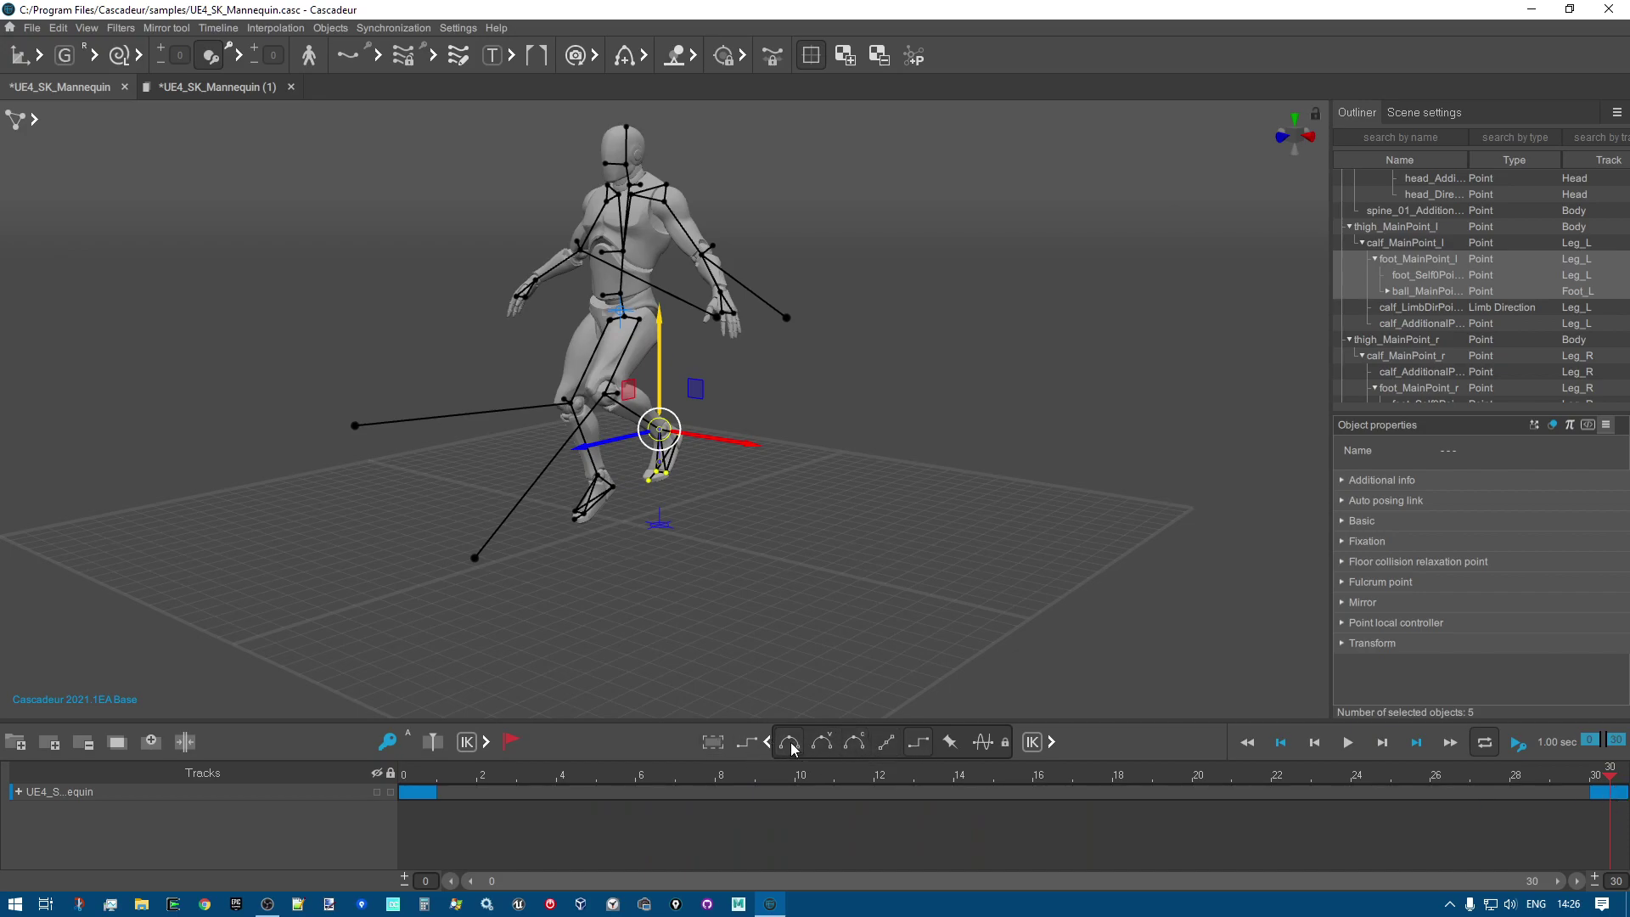
click(790, 743)
Scrub and play the interpolated animation to check the left foot's motion, and return to frame 0.
click(503, 778)
drag(514, 779, 937, 779)
click(1348, 743)
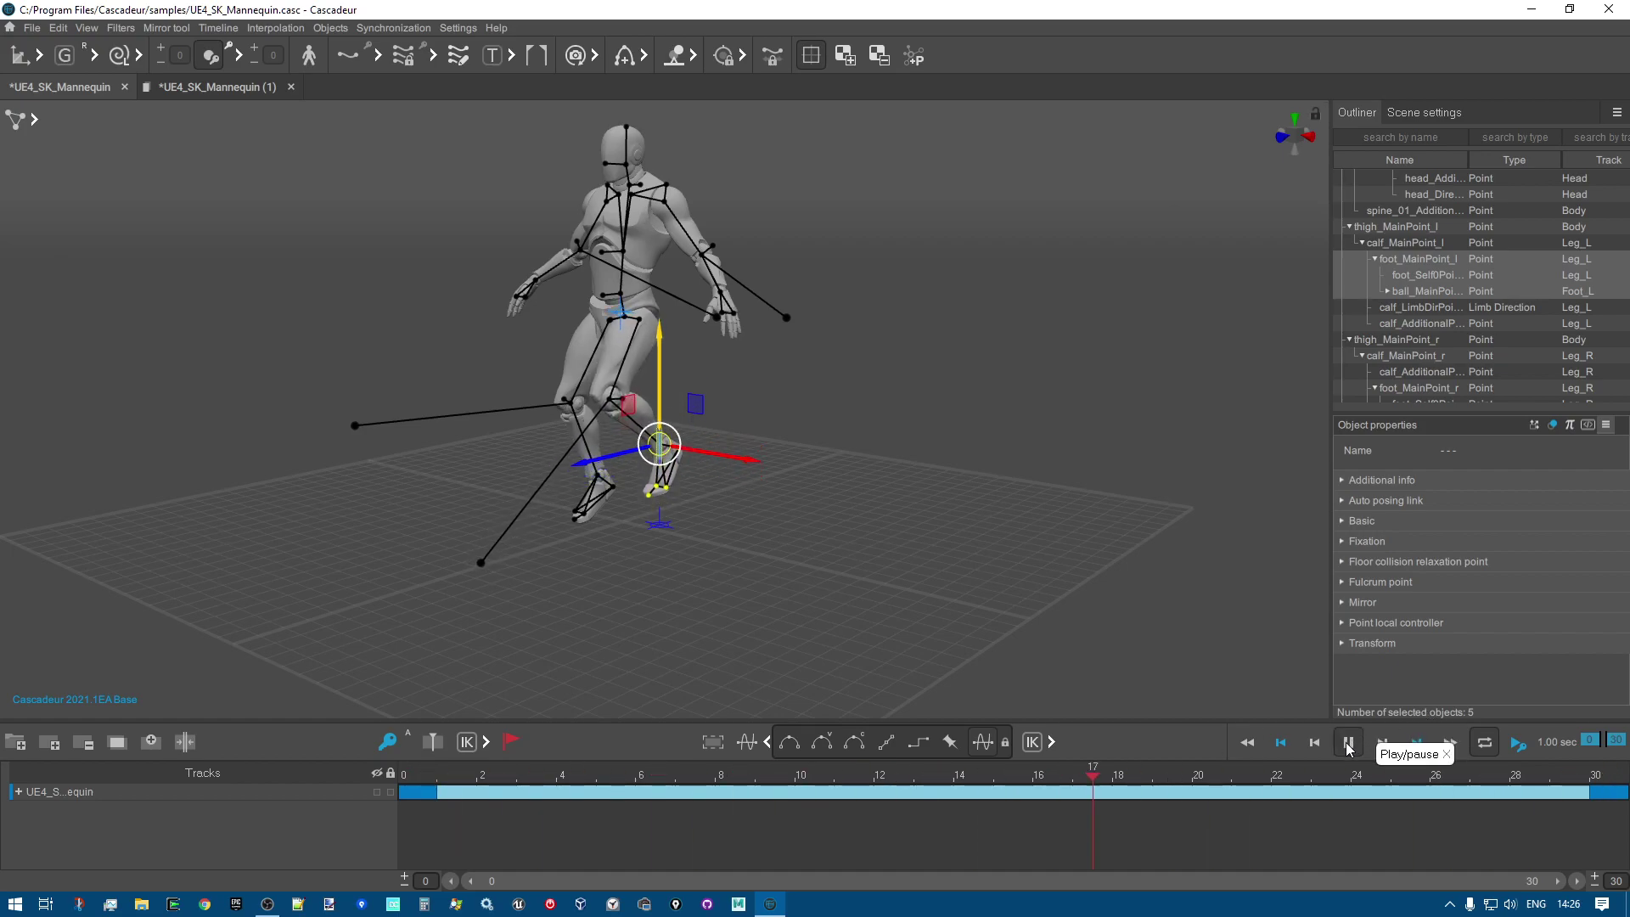
click(1348, 746)
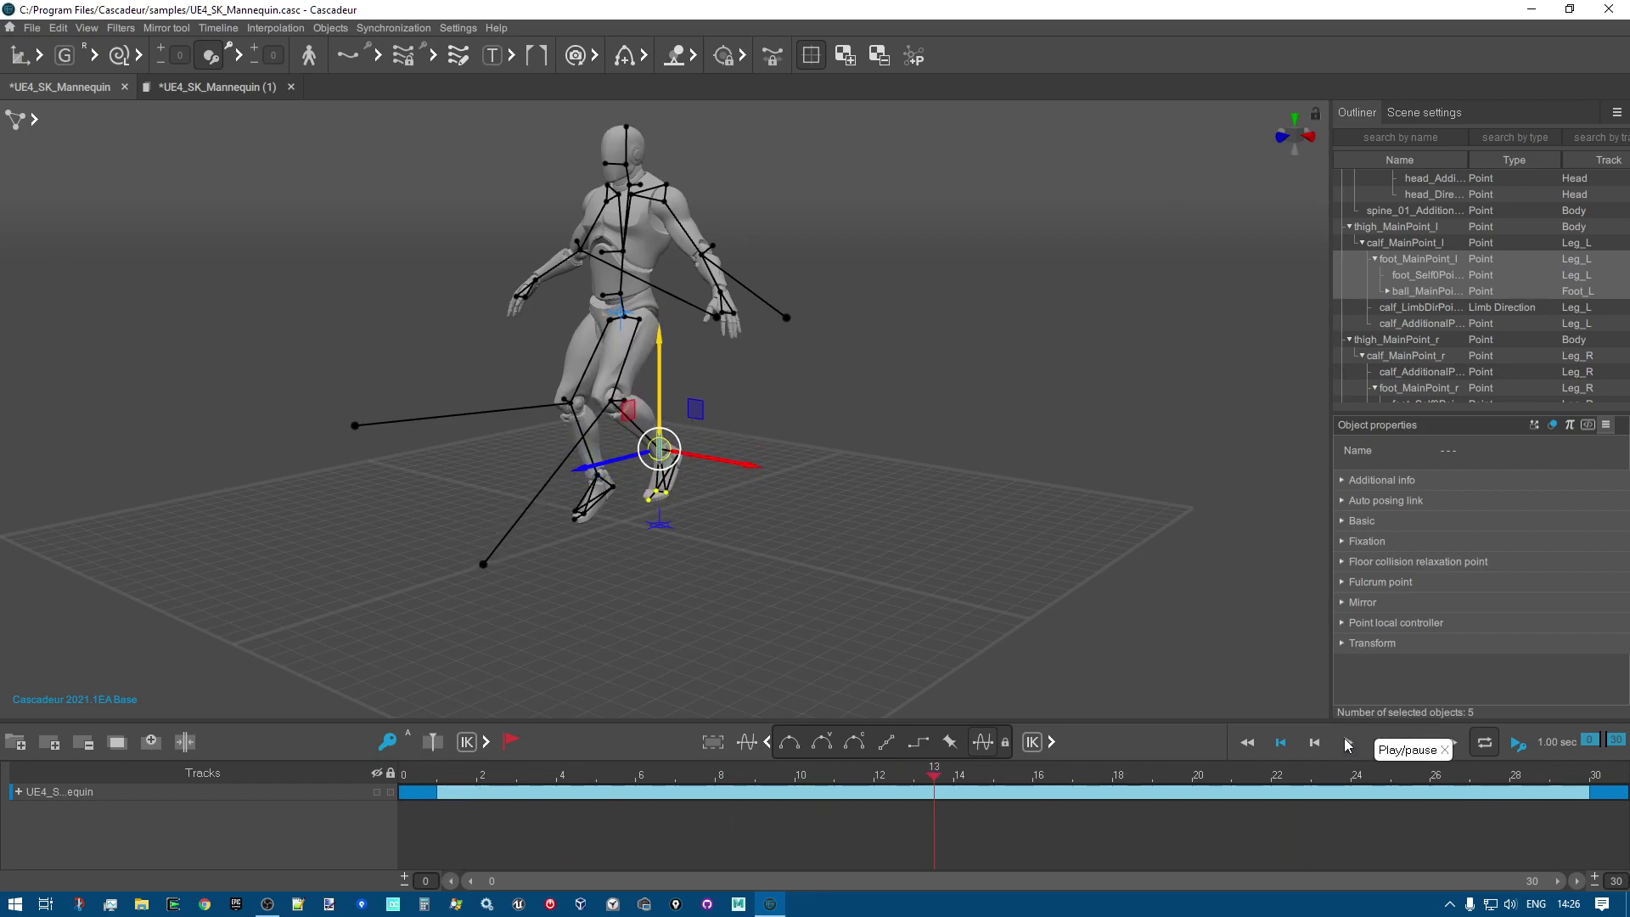
drag(939, 781, 321, 779)
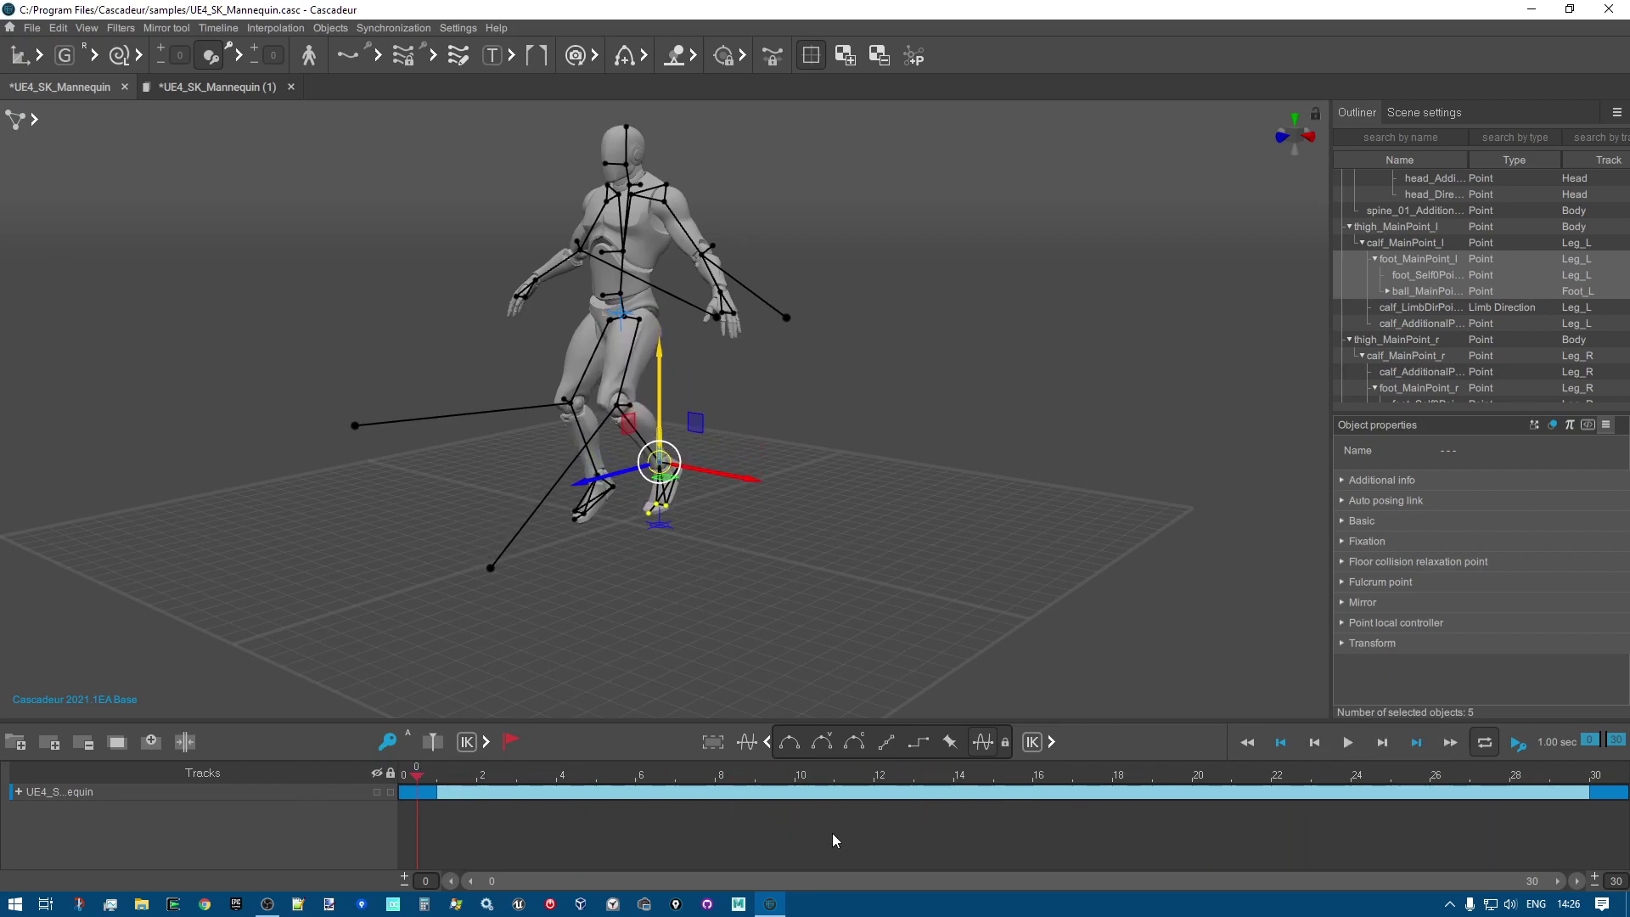
Expand the character, Legs and Leg_R tracks and enlarge the timeline area to show them.
right_drag(701, 563, 772, 574)
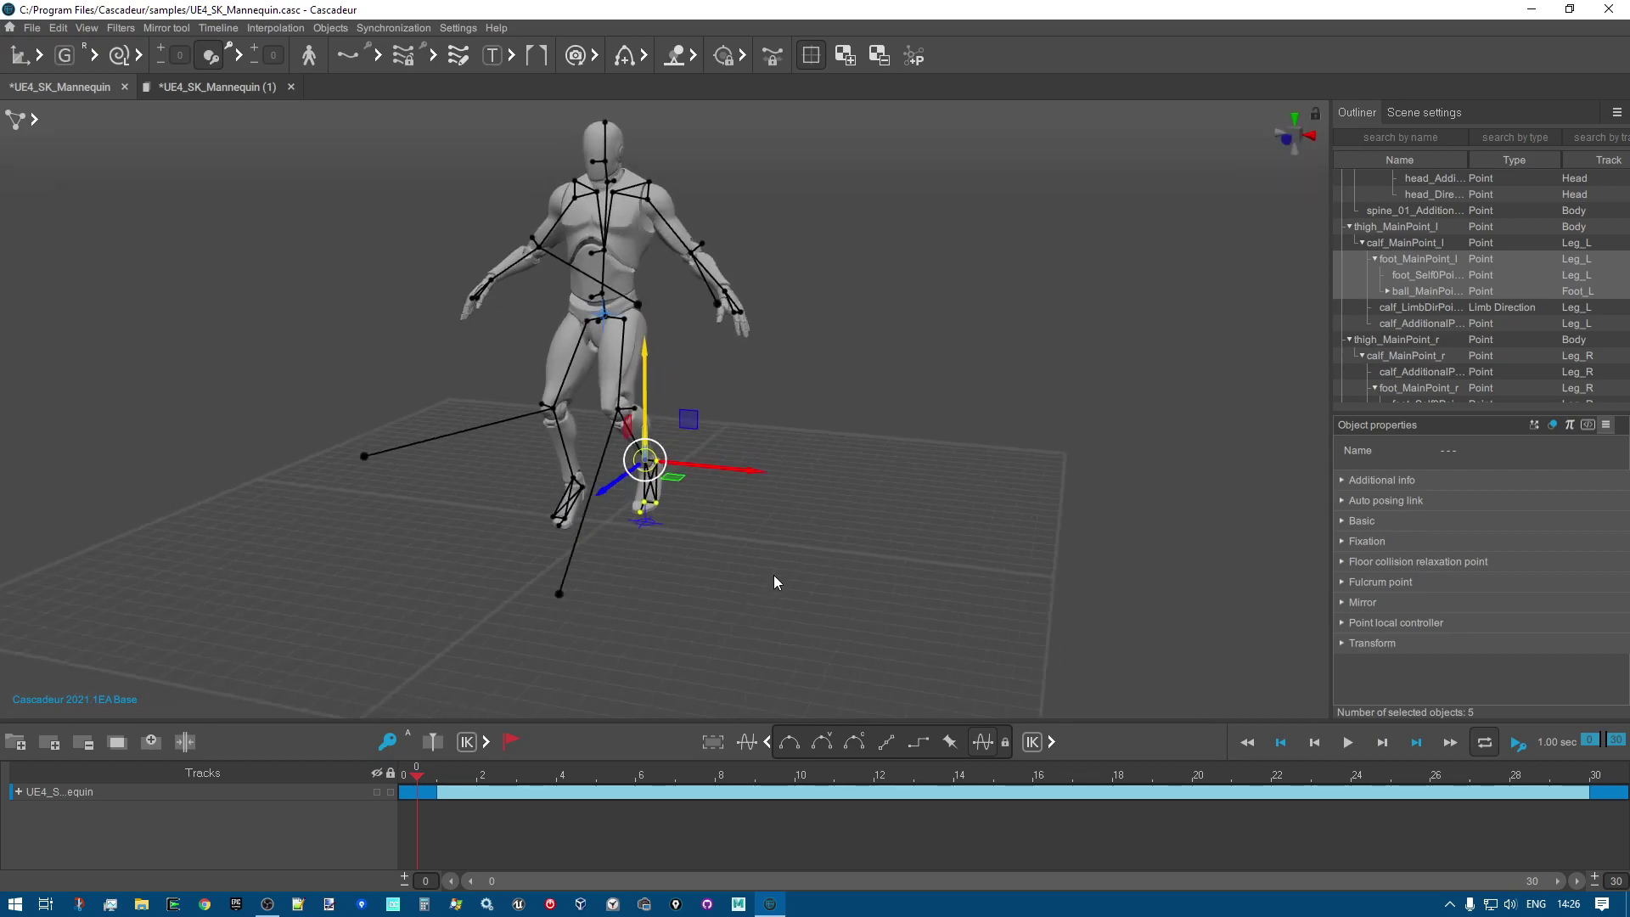
click(18, 791)
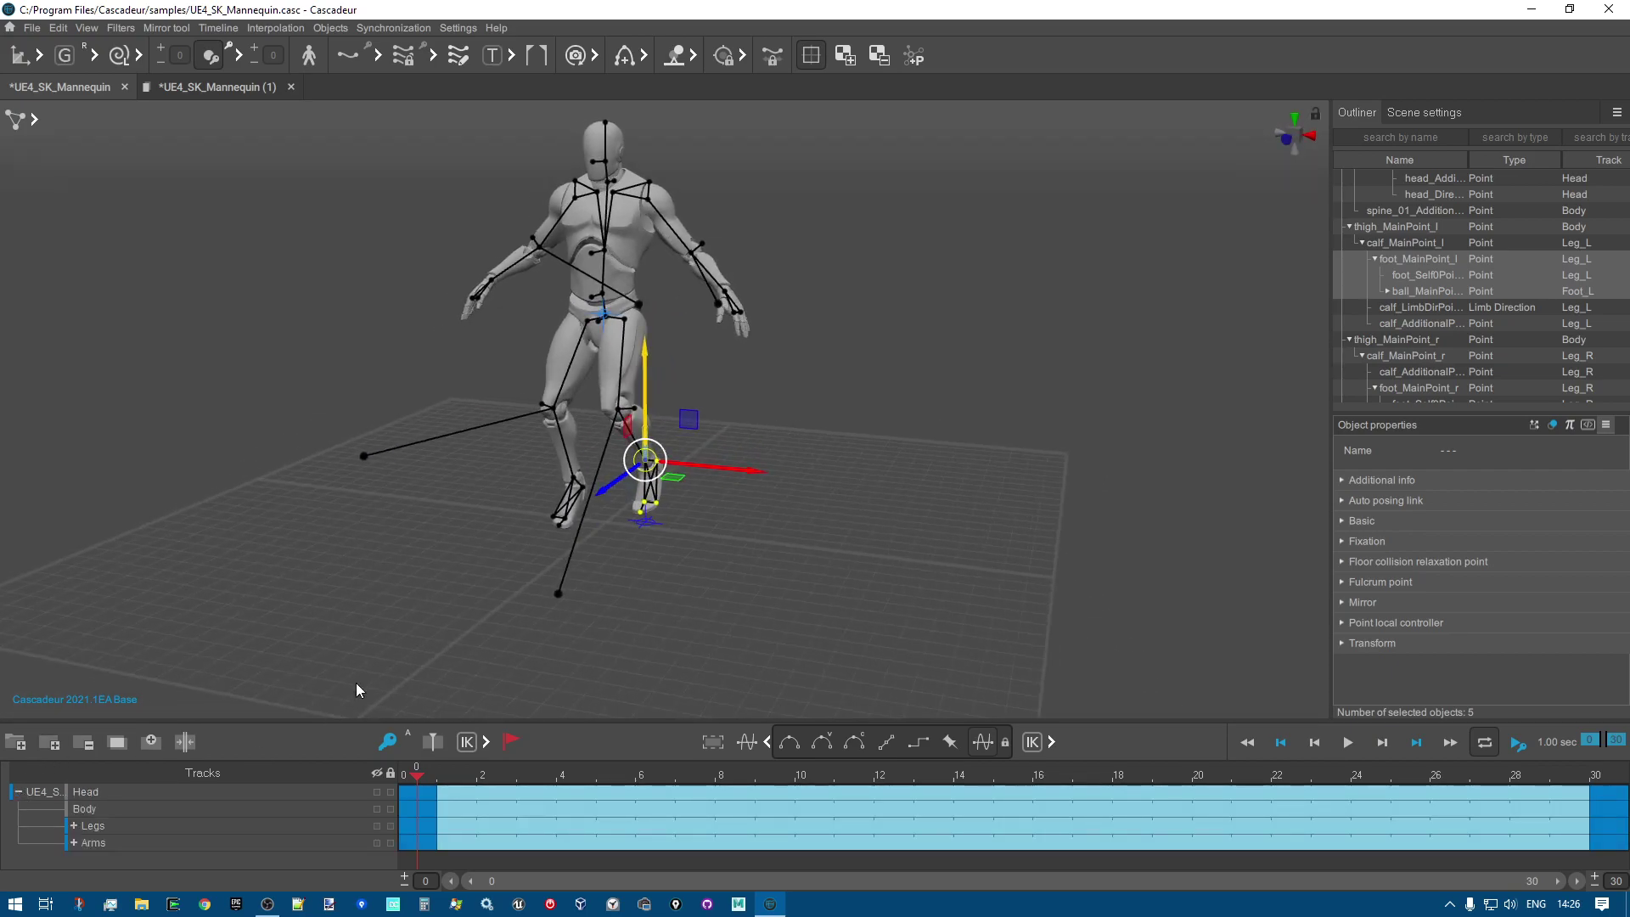
drag(331, 720, 331, 661)
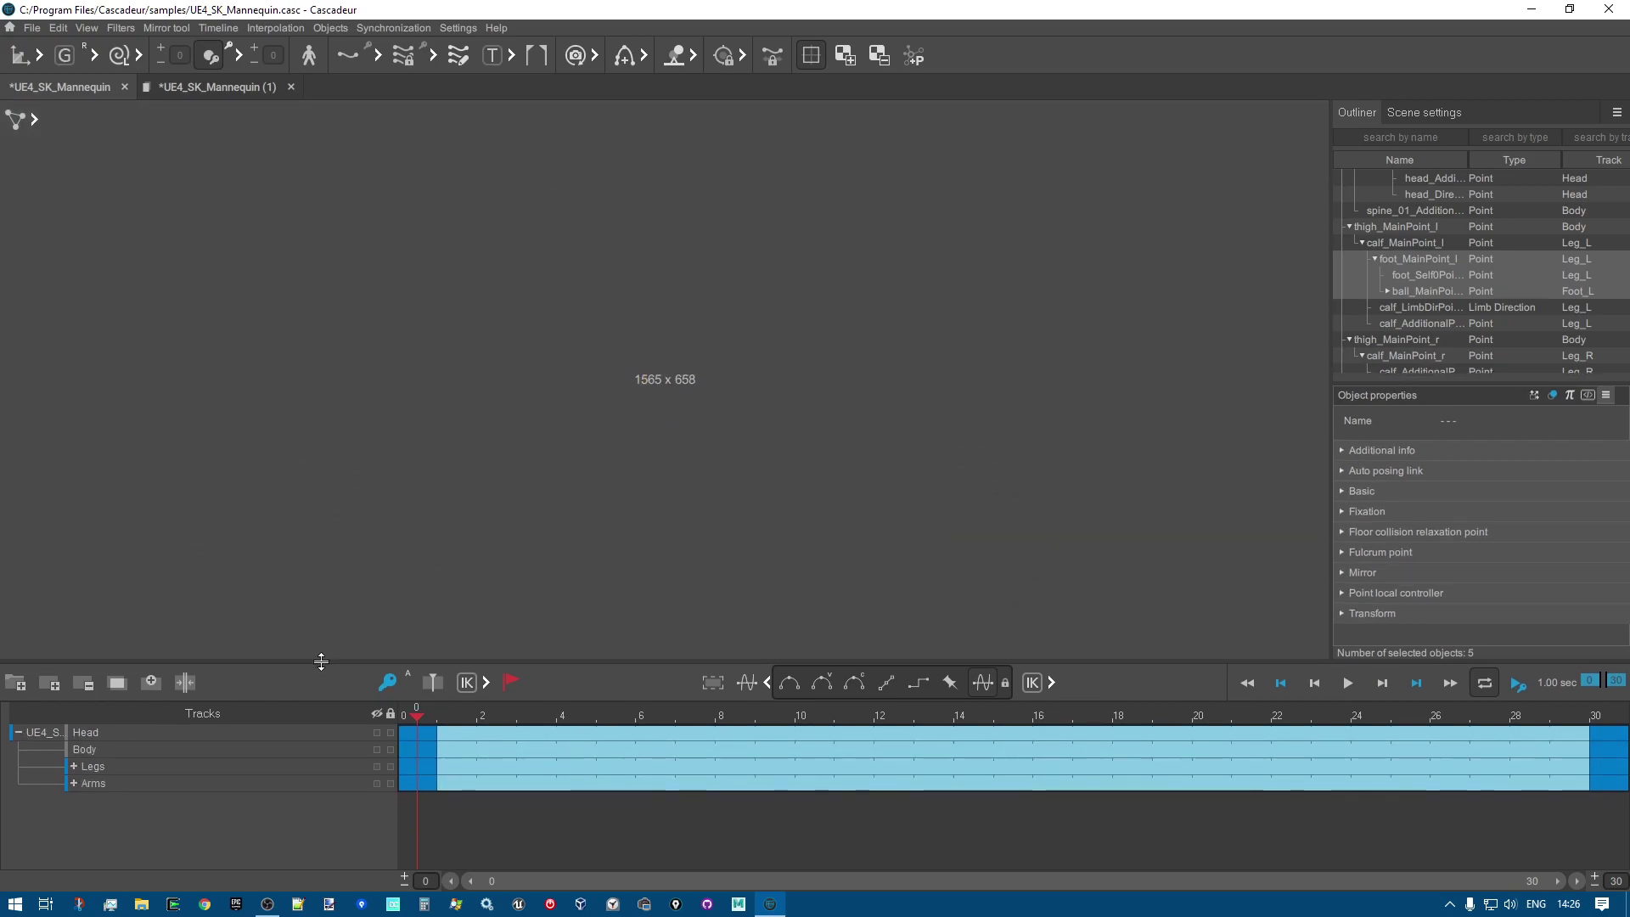
click(75, 765)
click(91, 766)
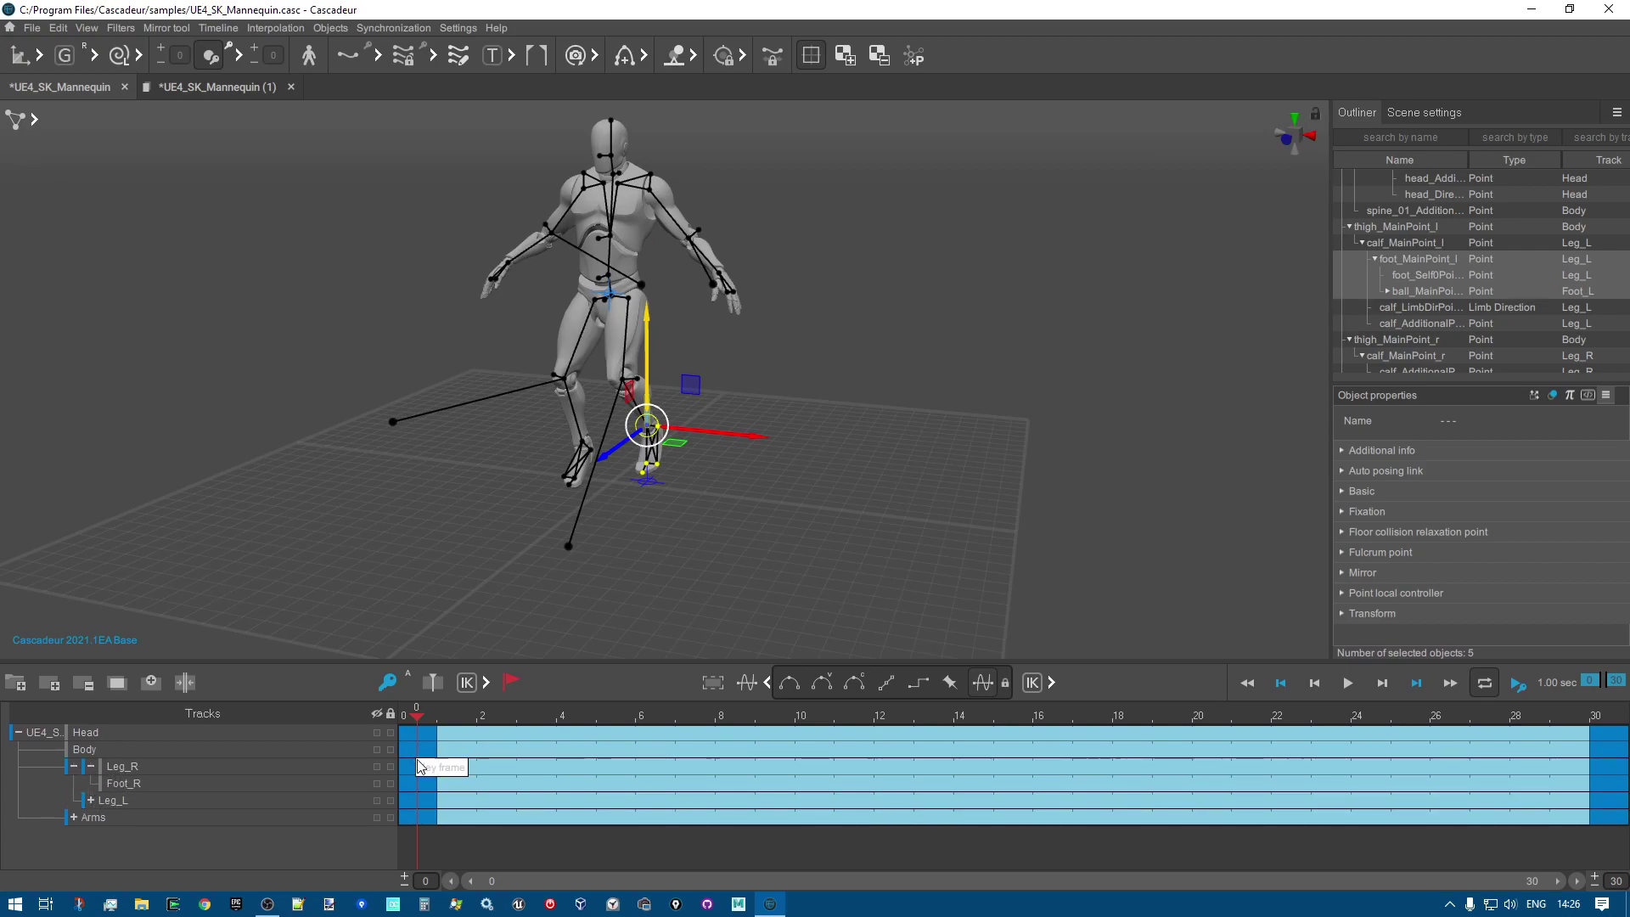
Select the points of the Foot_R track and those of the Head track, and examine the head points up close.
click(131, 785)
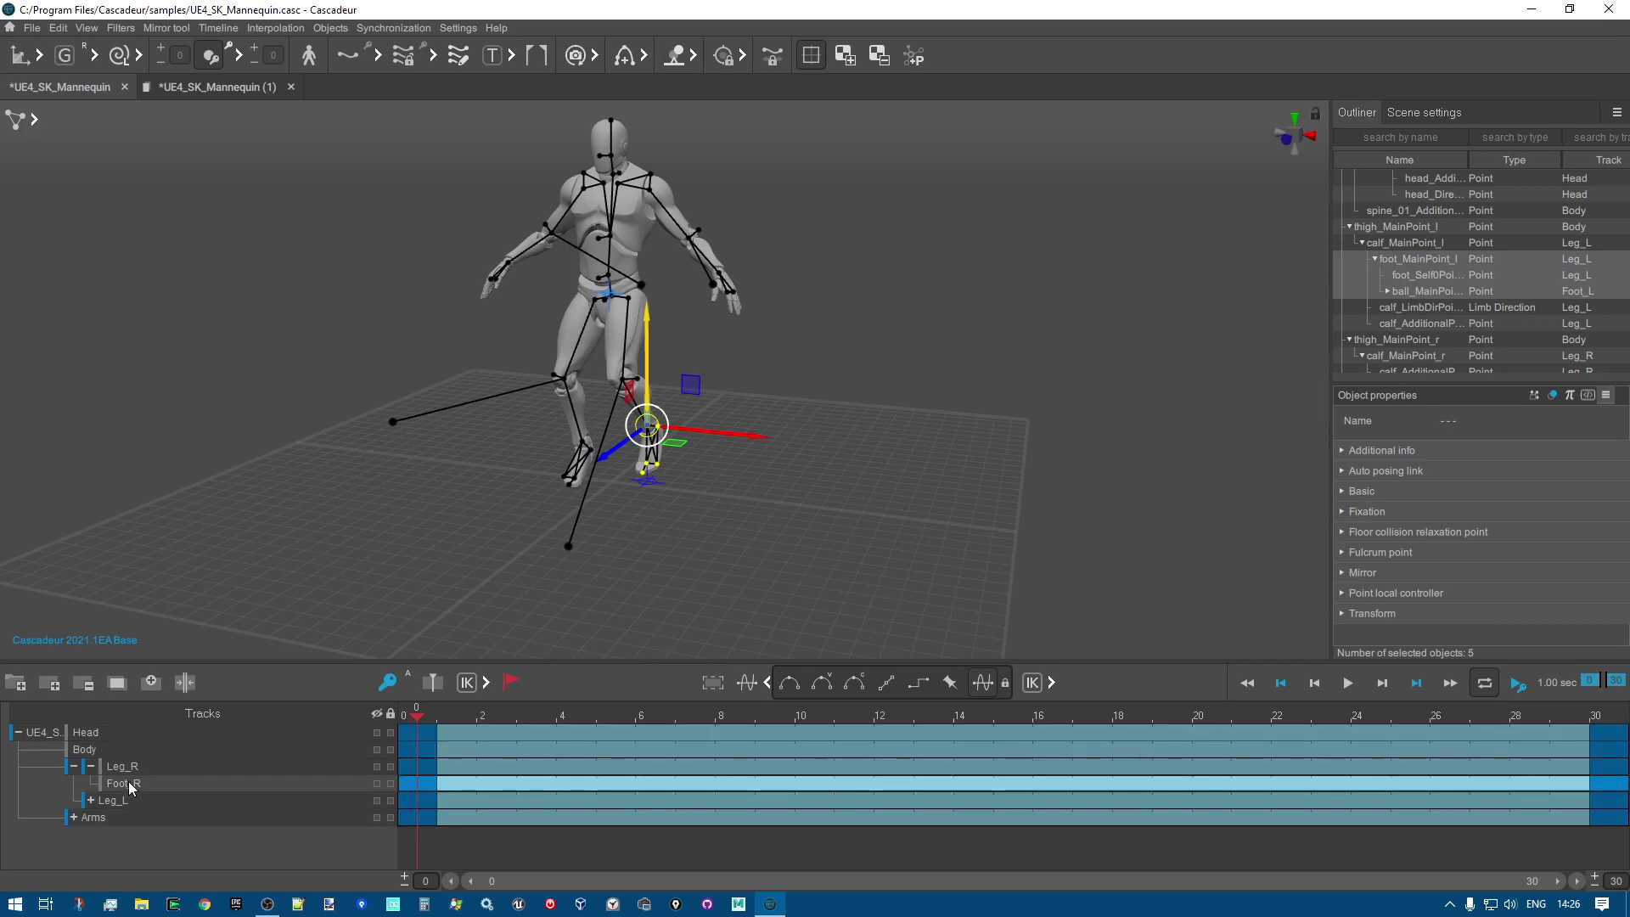
click(102, 733)
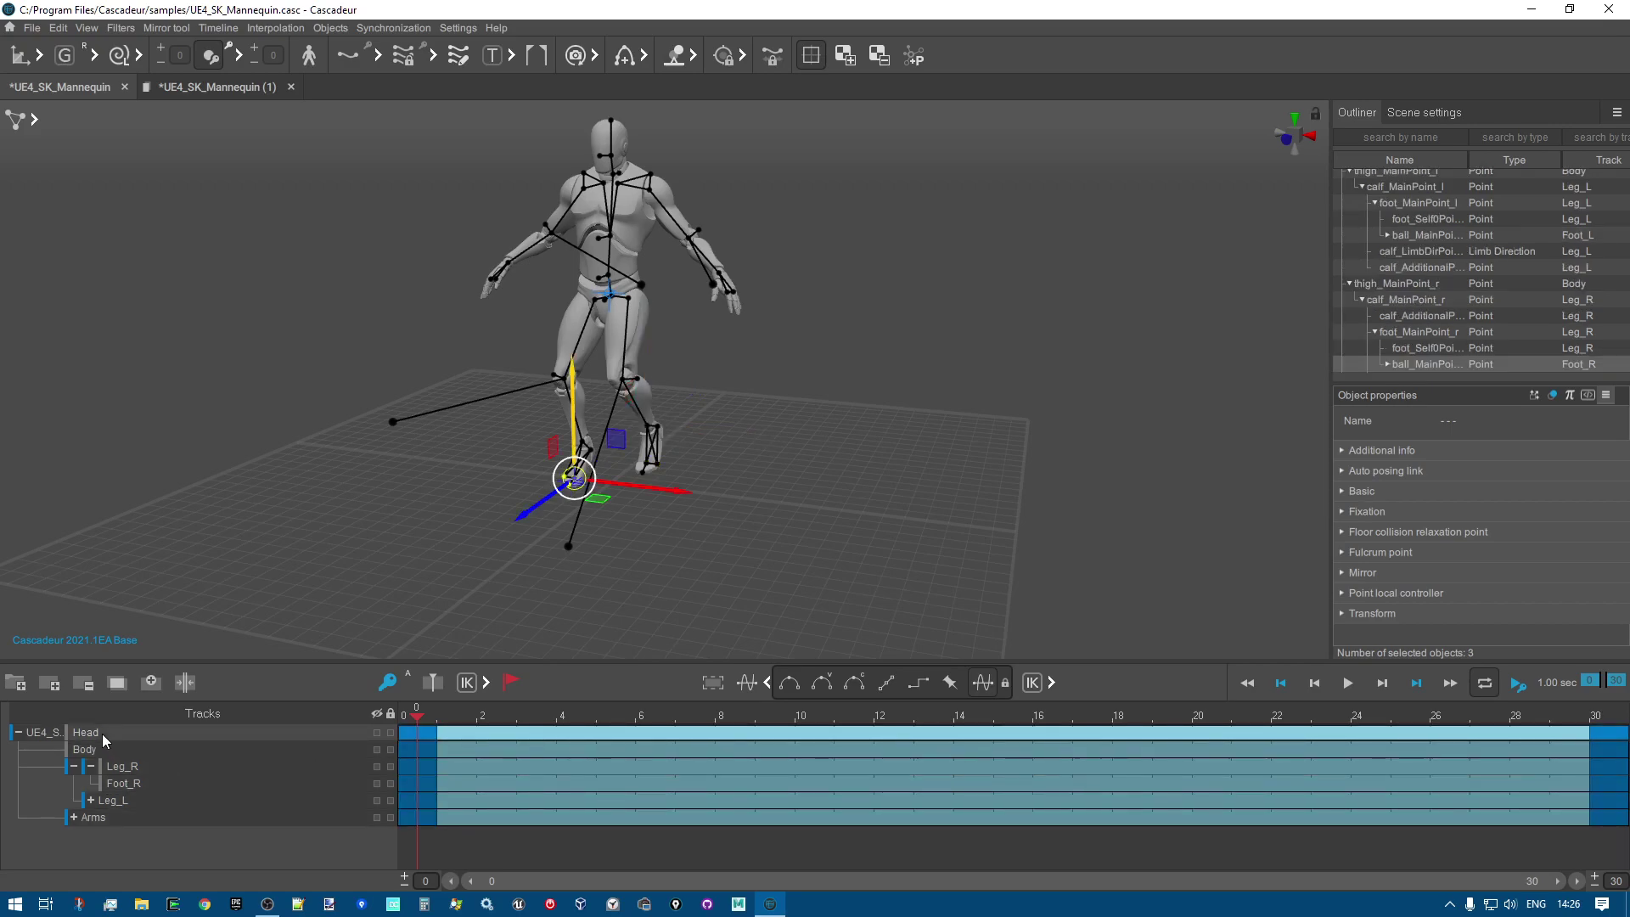
key(f)
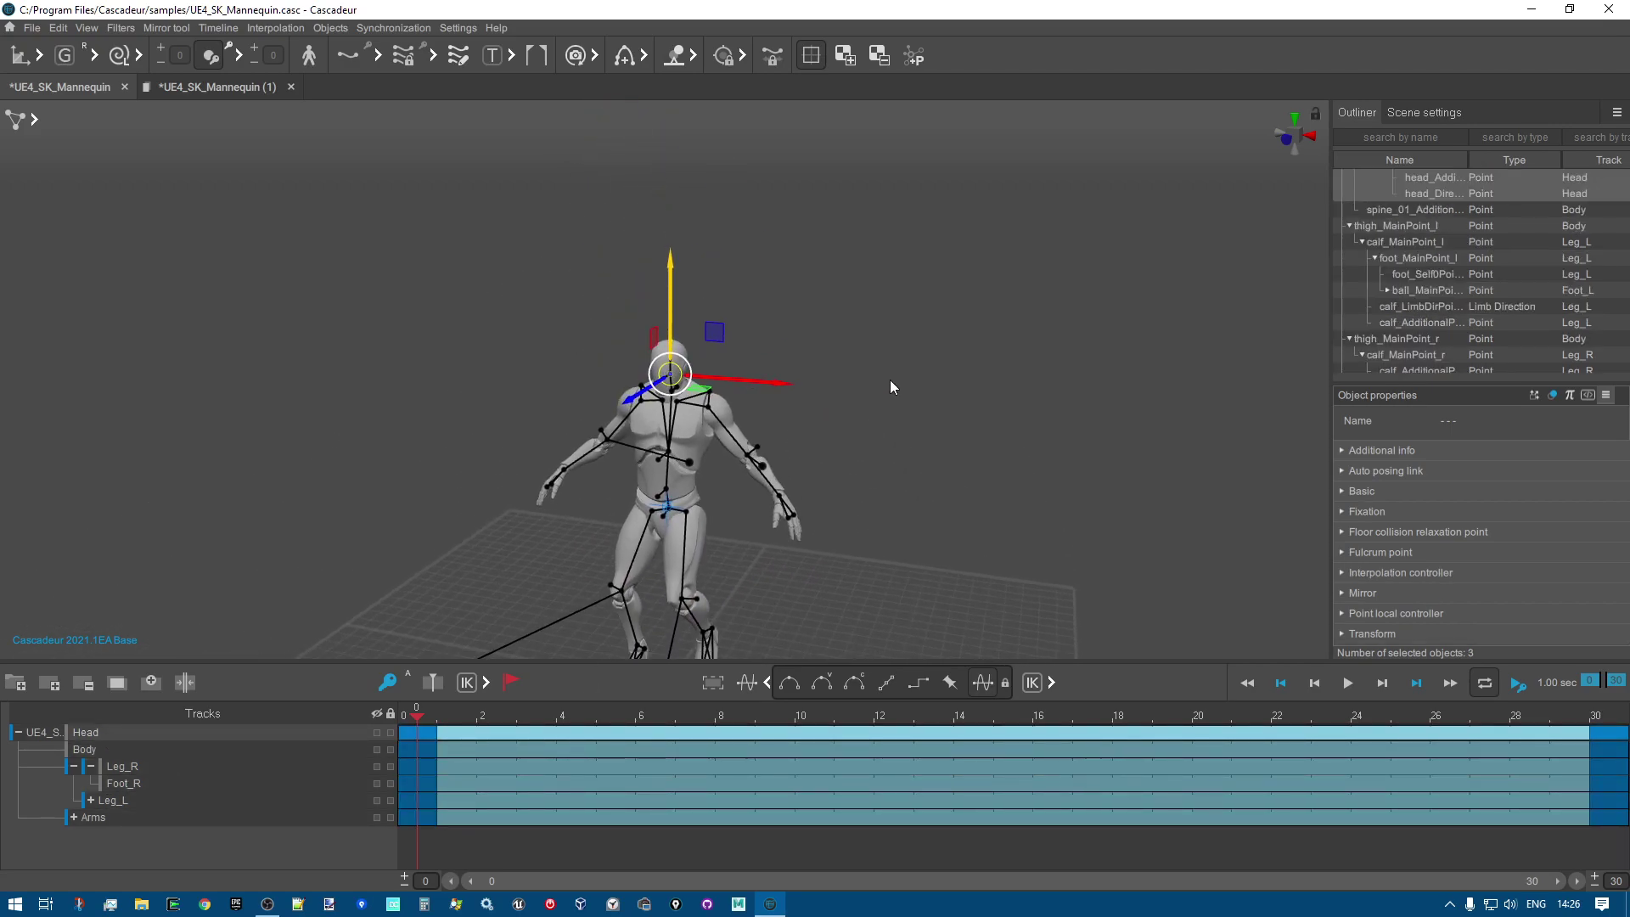
right_drag(1042, 391, 949, 394)
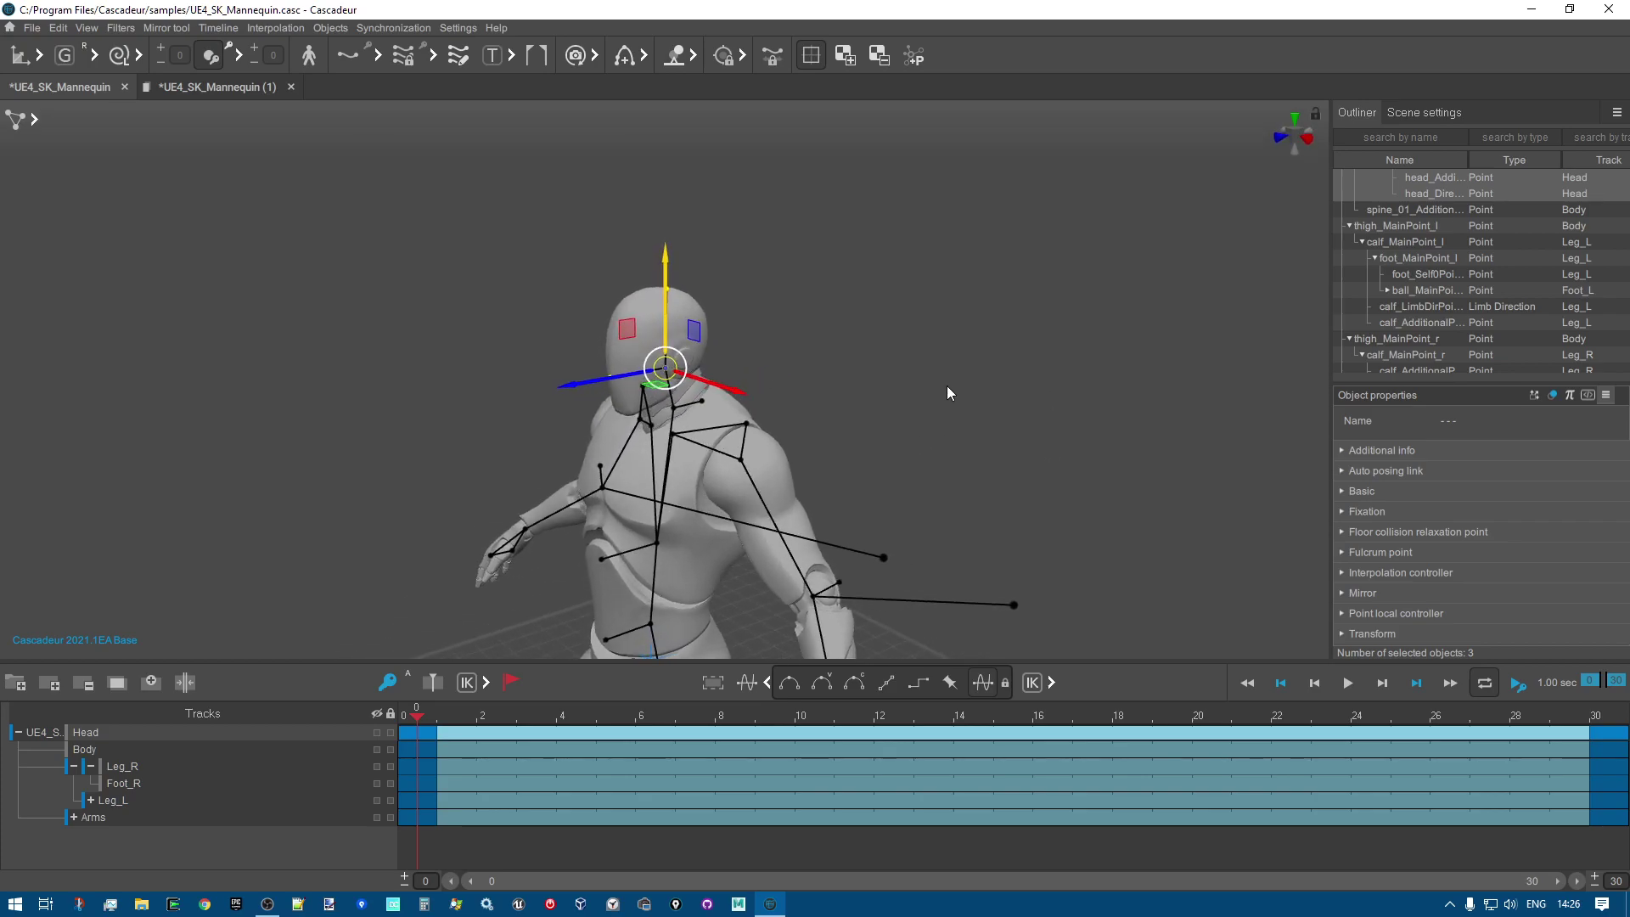
key(q)
right_drag(755, 406, 898, 395)
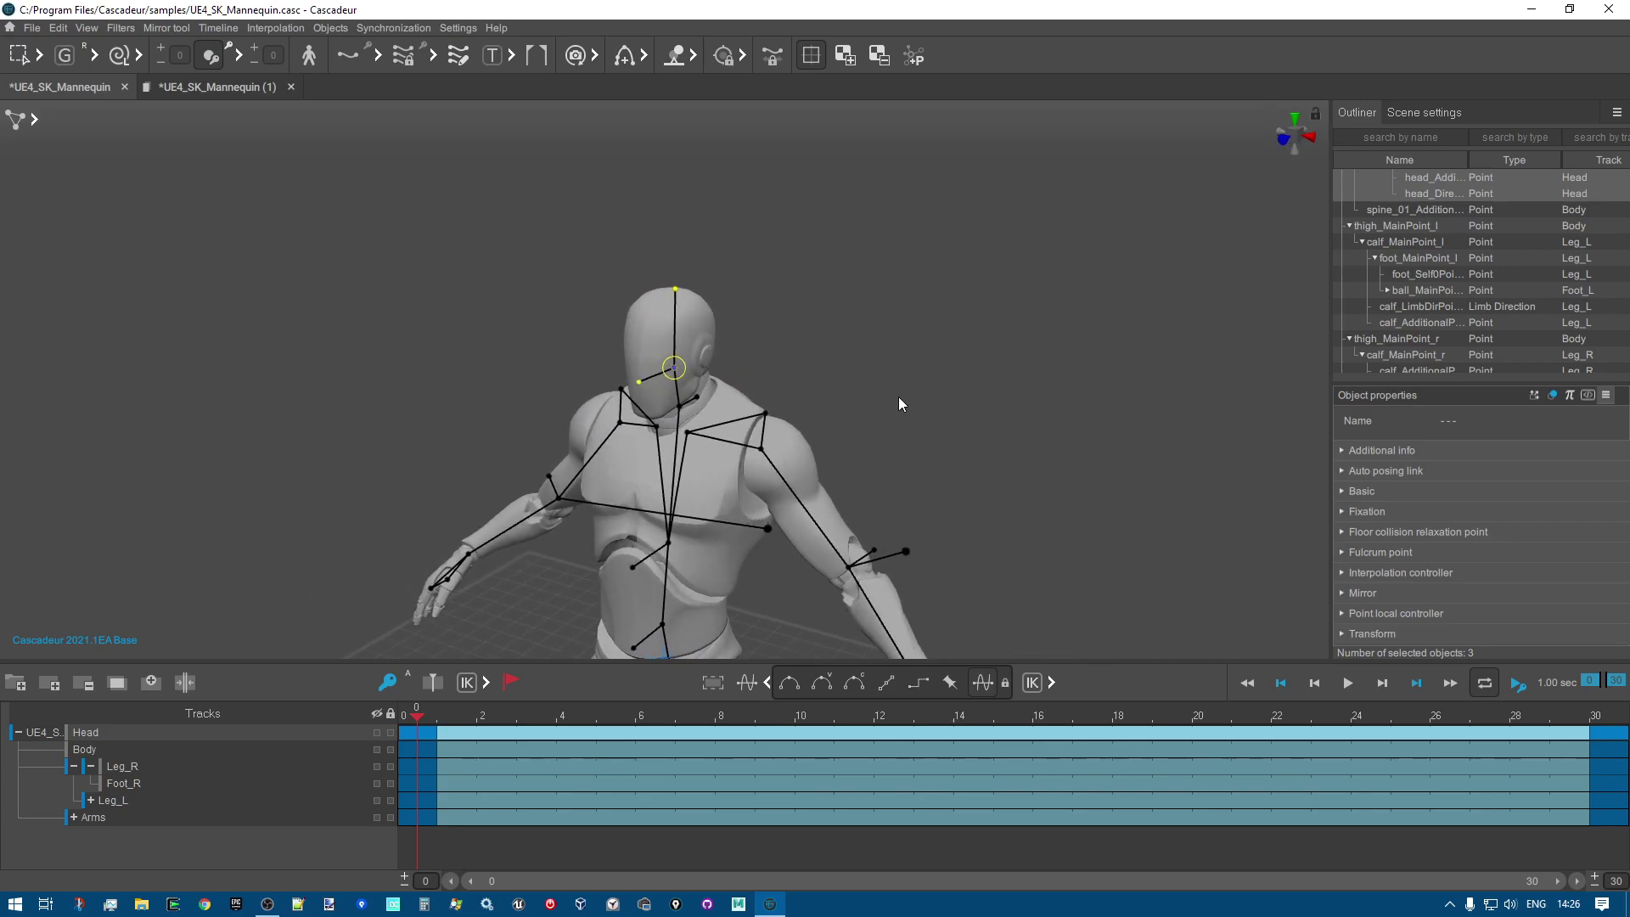
Select the points of the Body track and those of the Leg_R track to examine which points each contains.
click(96, 753)
middle_drag(949, 431, 914, 278)
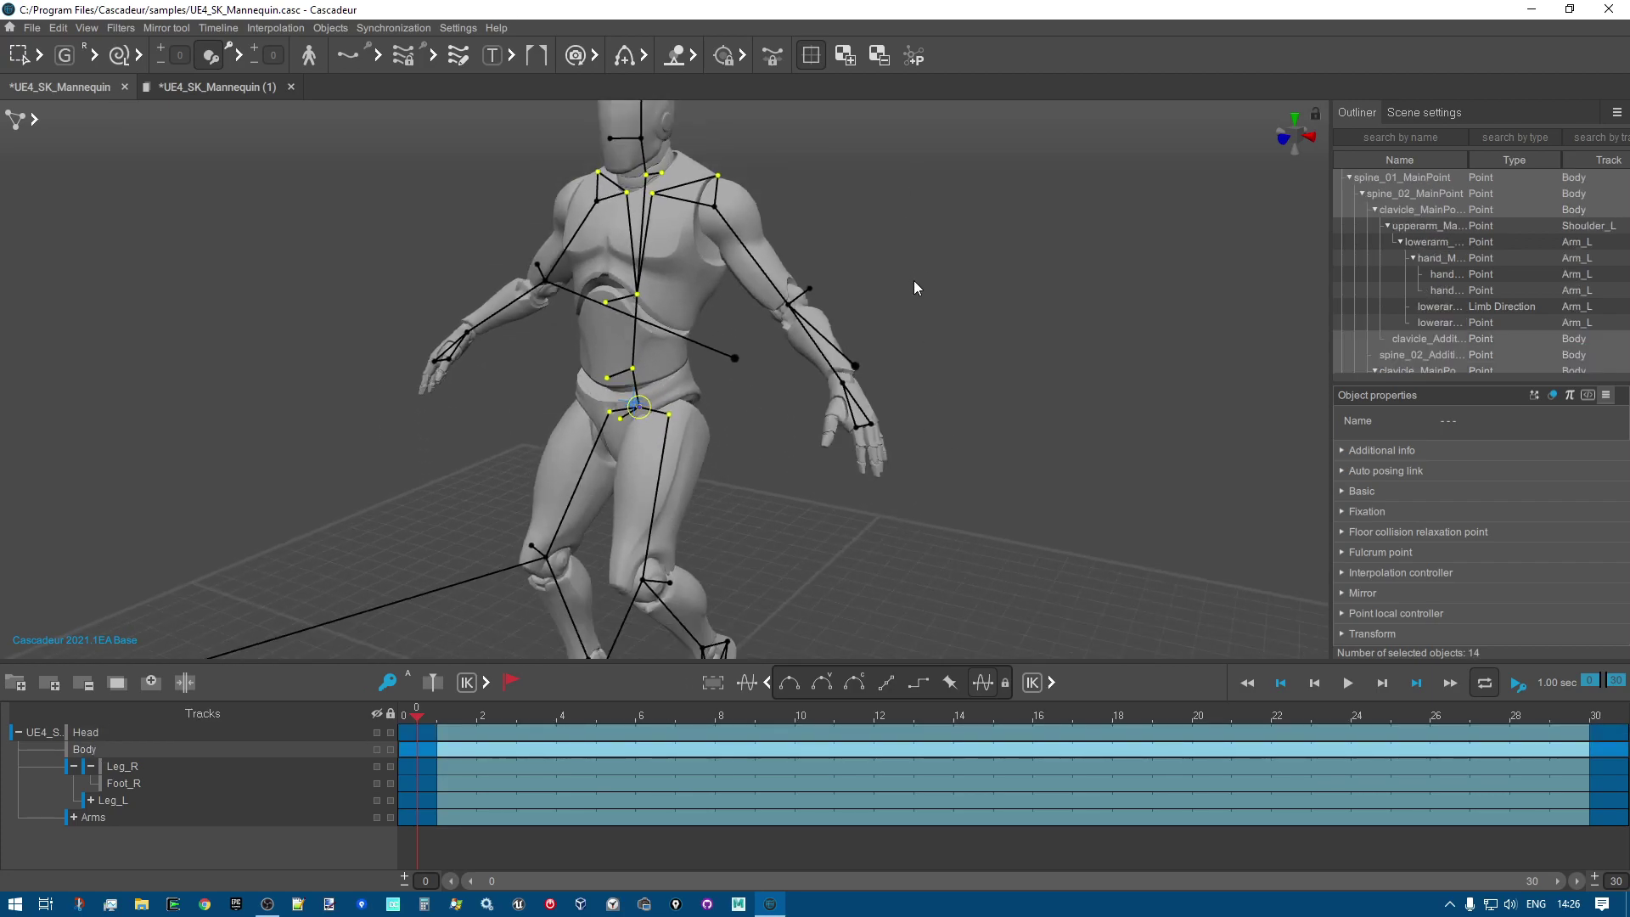
scroll(913, 279, down, 2)
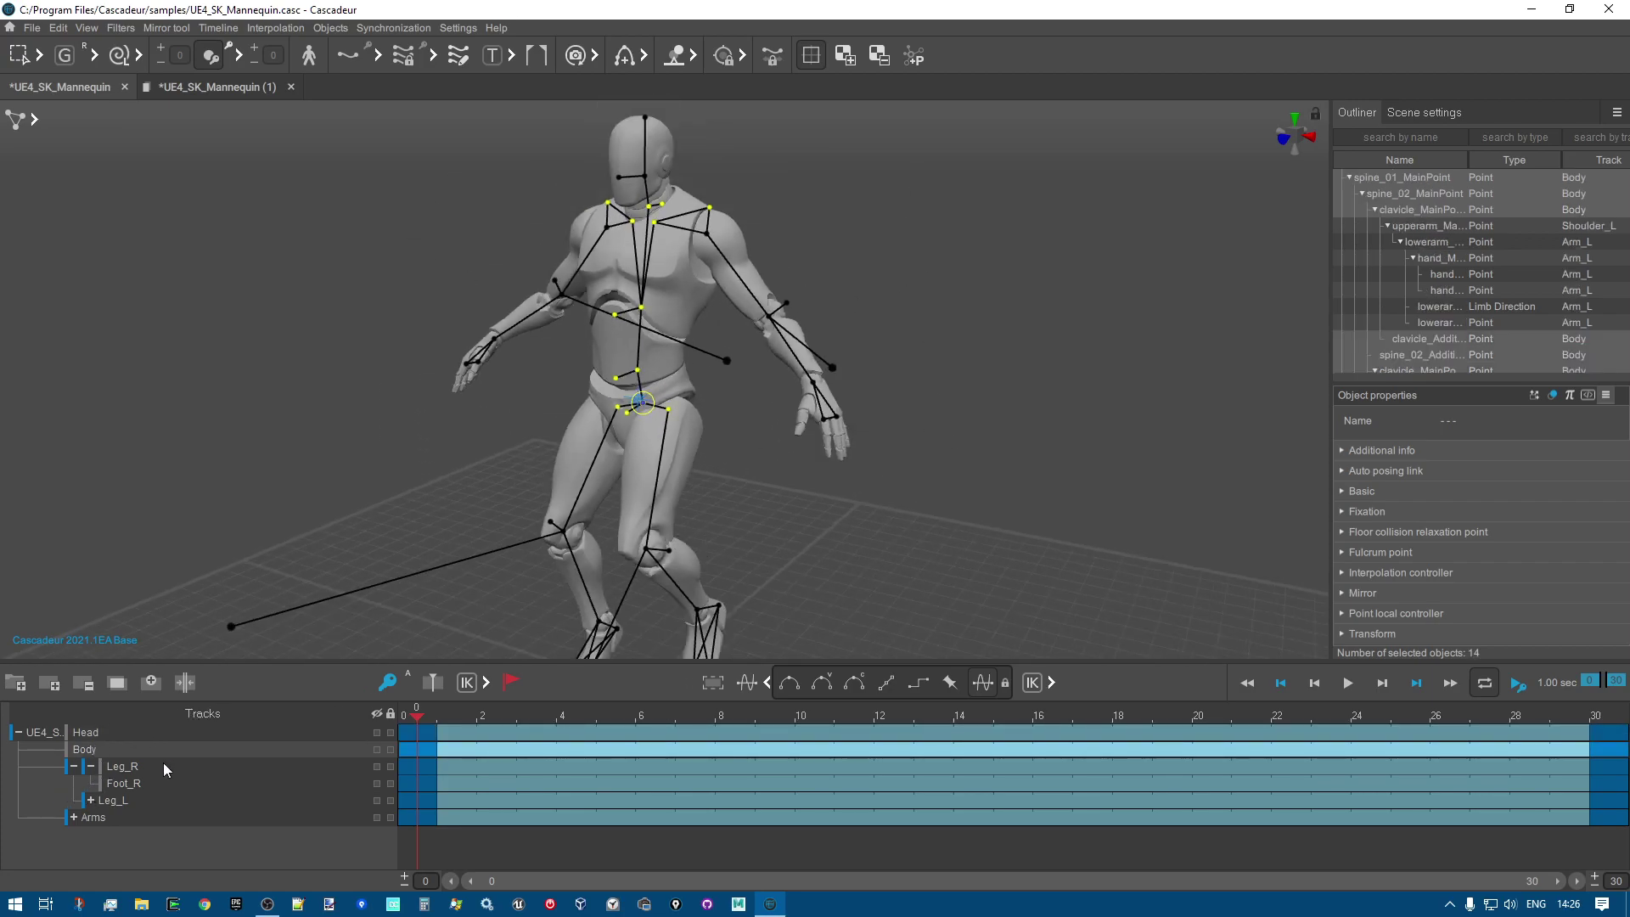
click(136, 766)
middle_drag(723, 599, 822, 375)
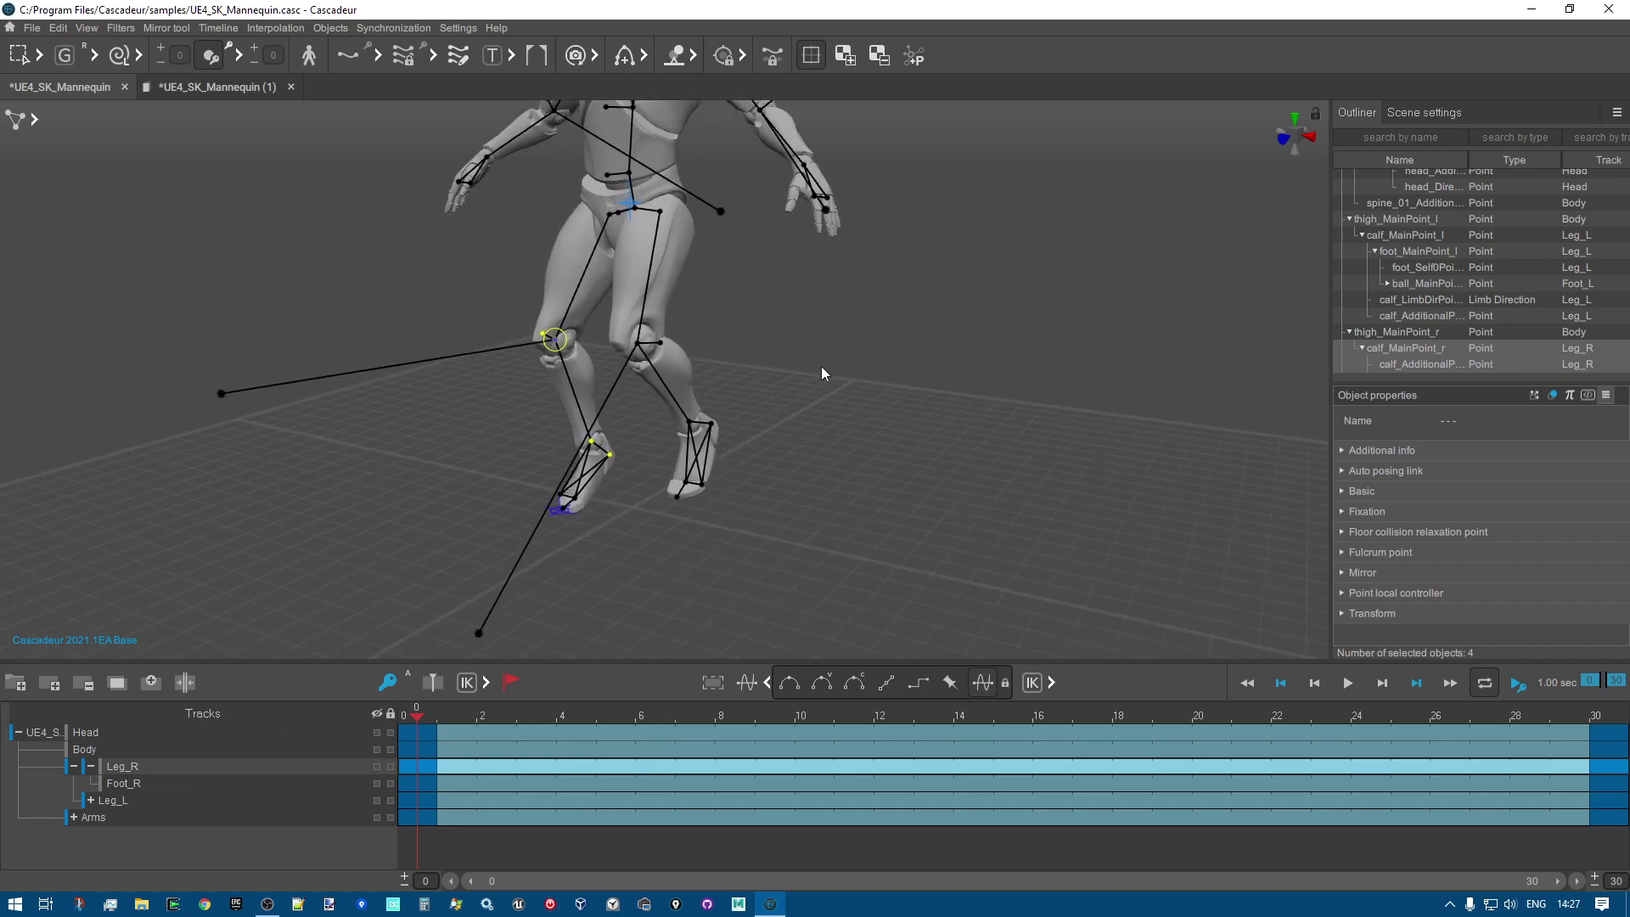
right_drag(627, 647, 919, 650)
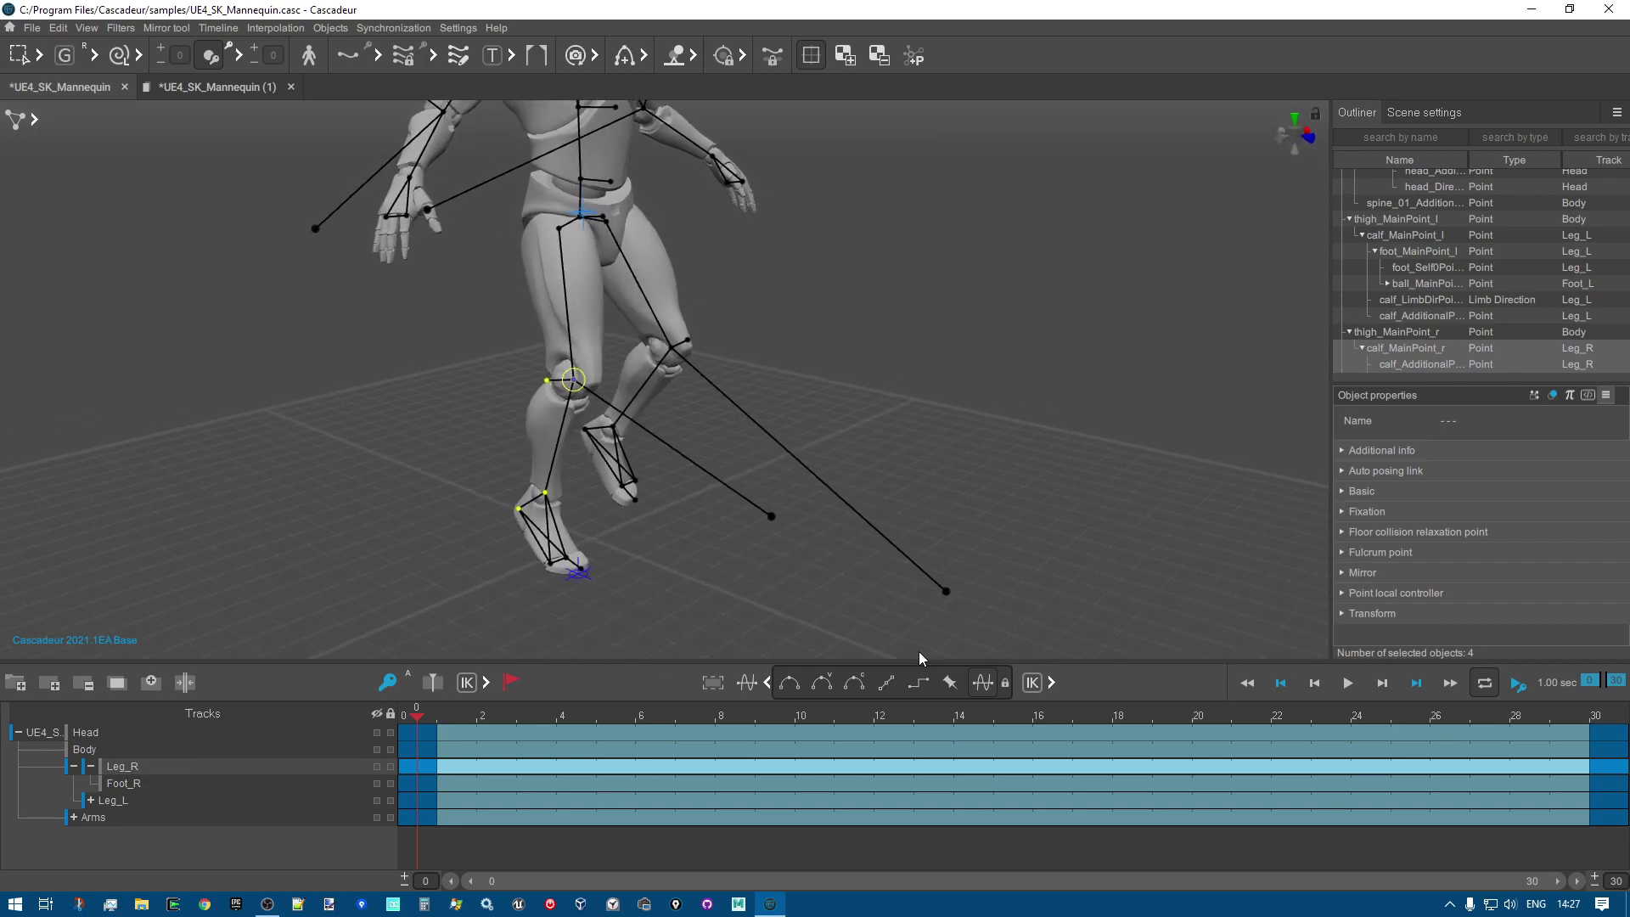
Select the points of the Foot_R track, switch to the Leg_R track, and clear the point selection.
click(128, 785)
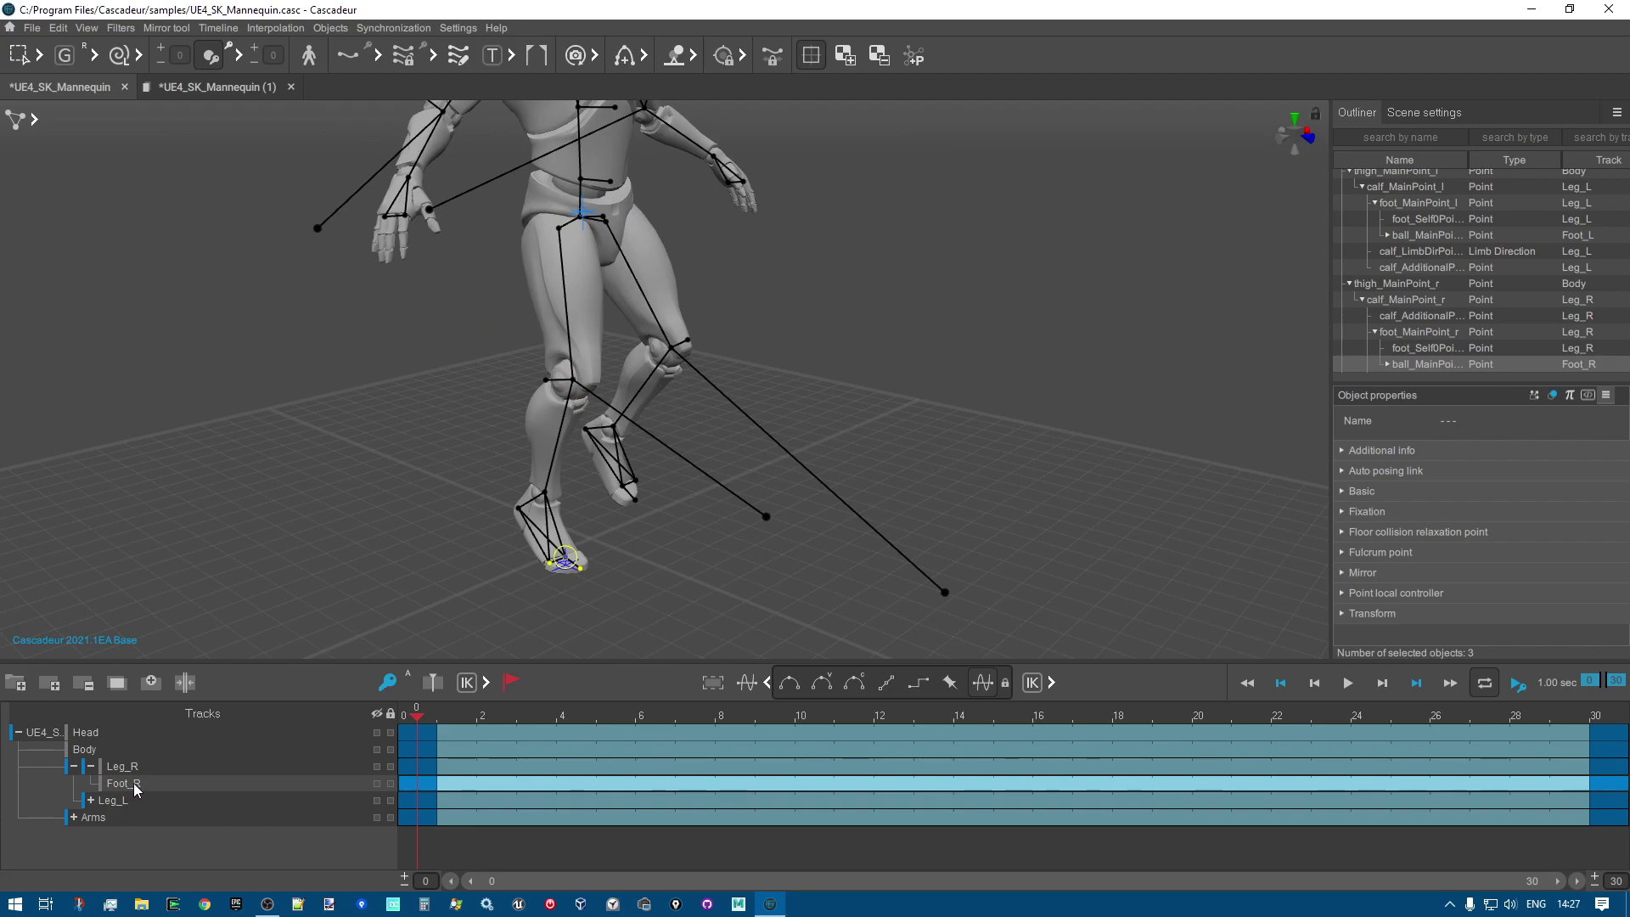
click(140, 767)
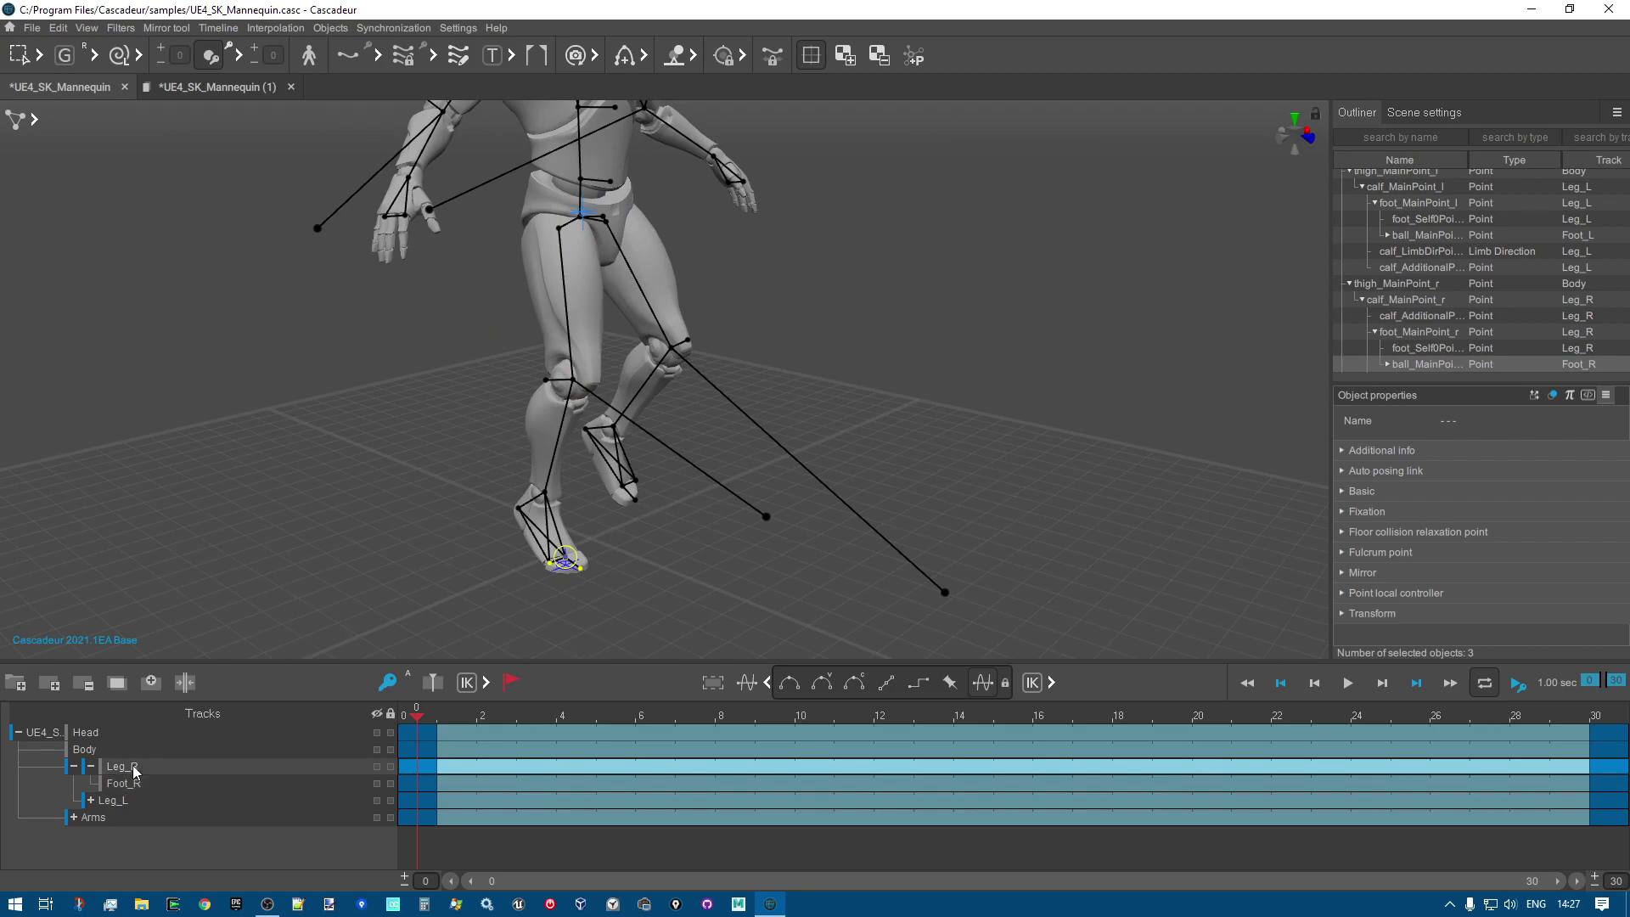
click(710, 558)
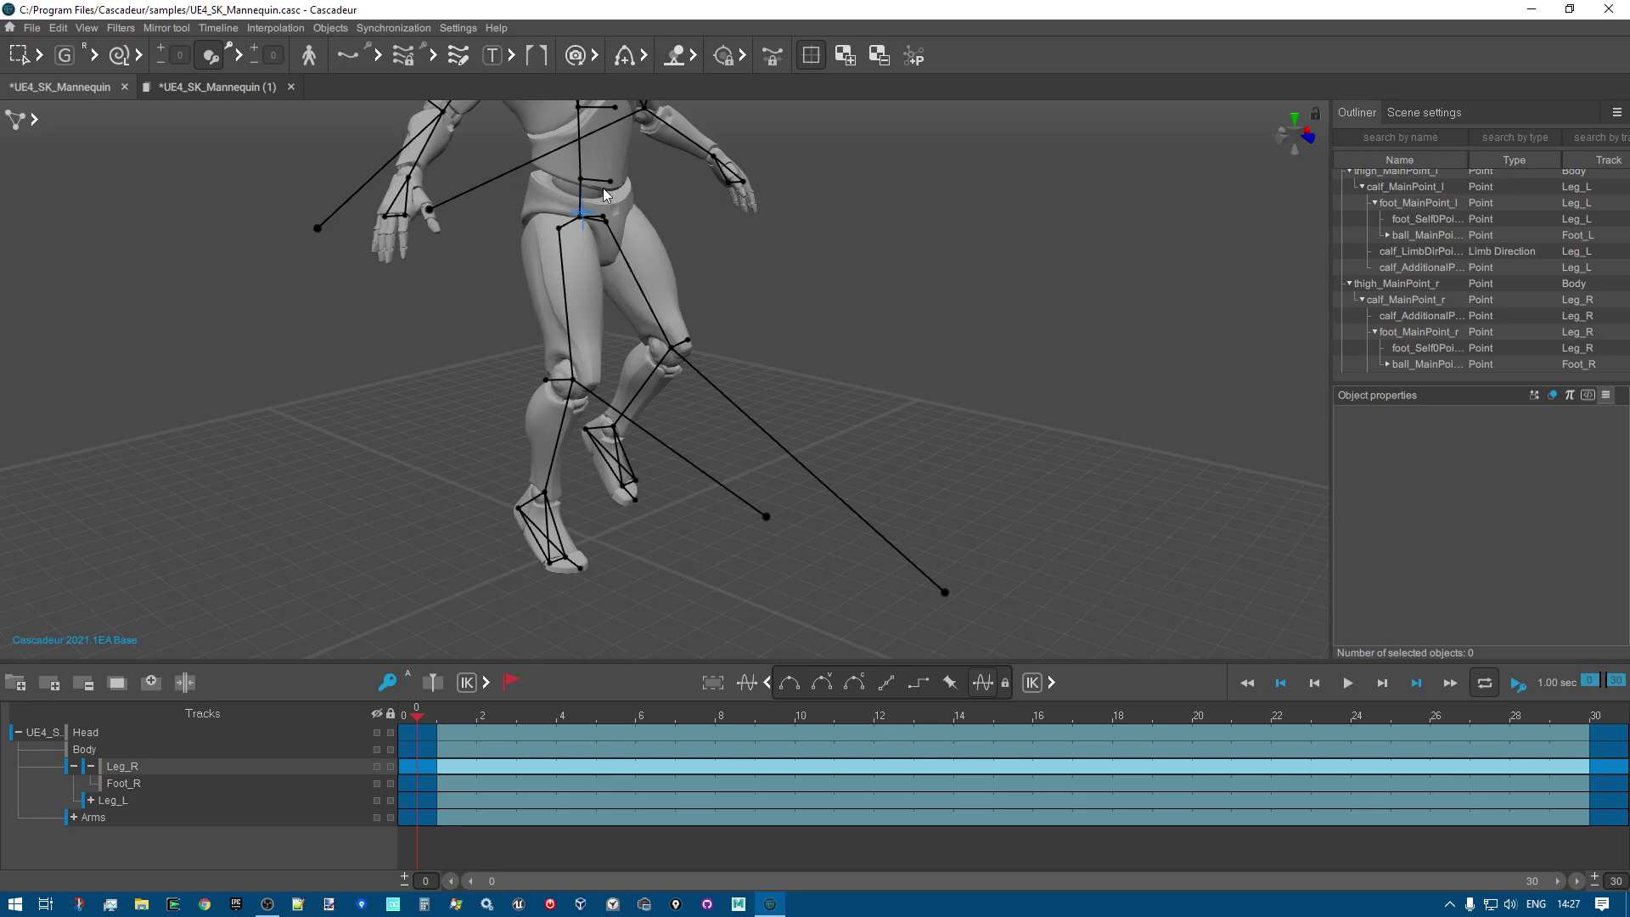
middle_drag(1021, 414, 960, 496)
scroll(960, 497, up, 1)
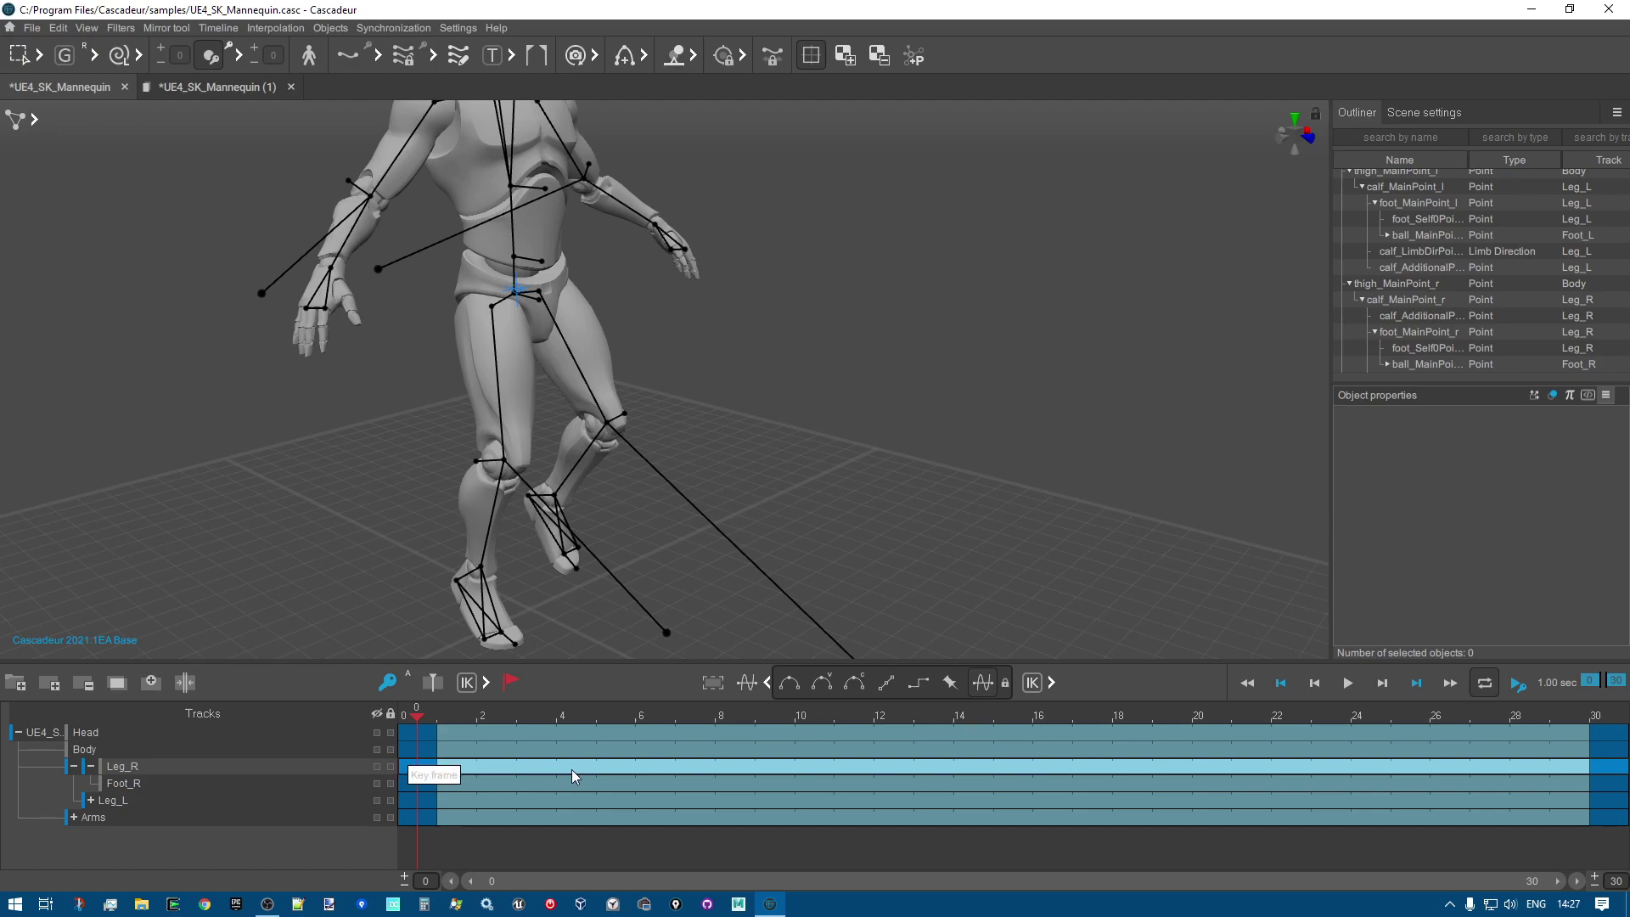
middle_drag(928, 299, 842, 289)
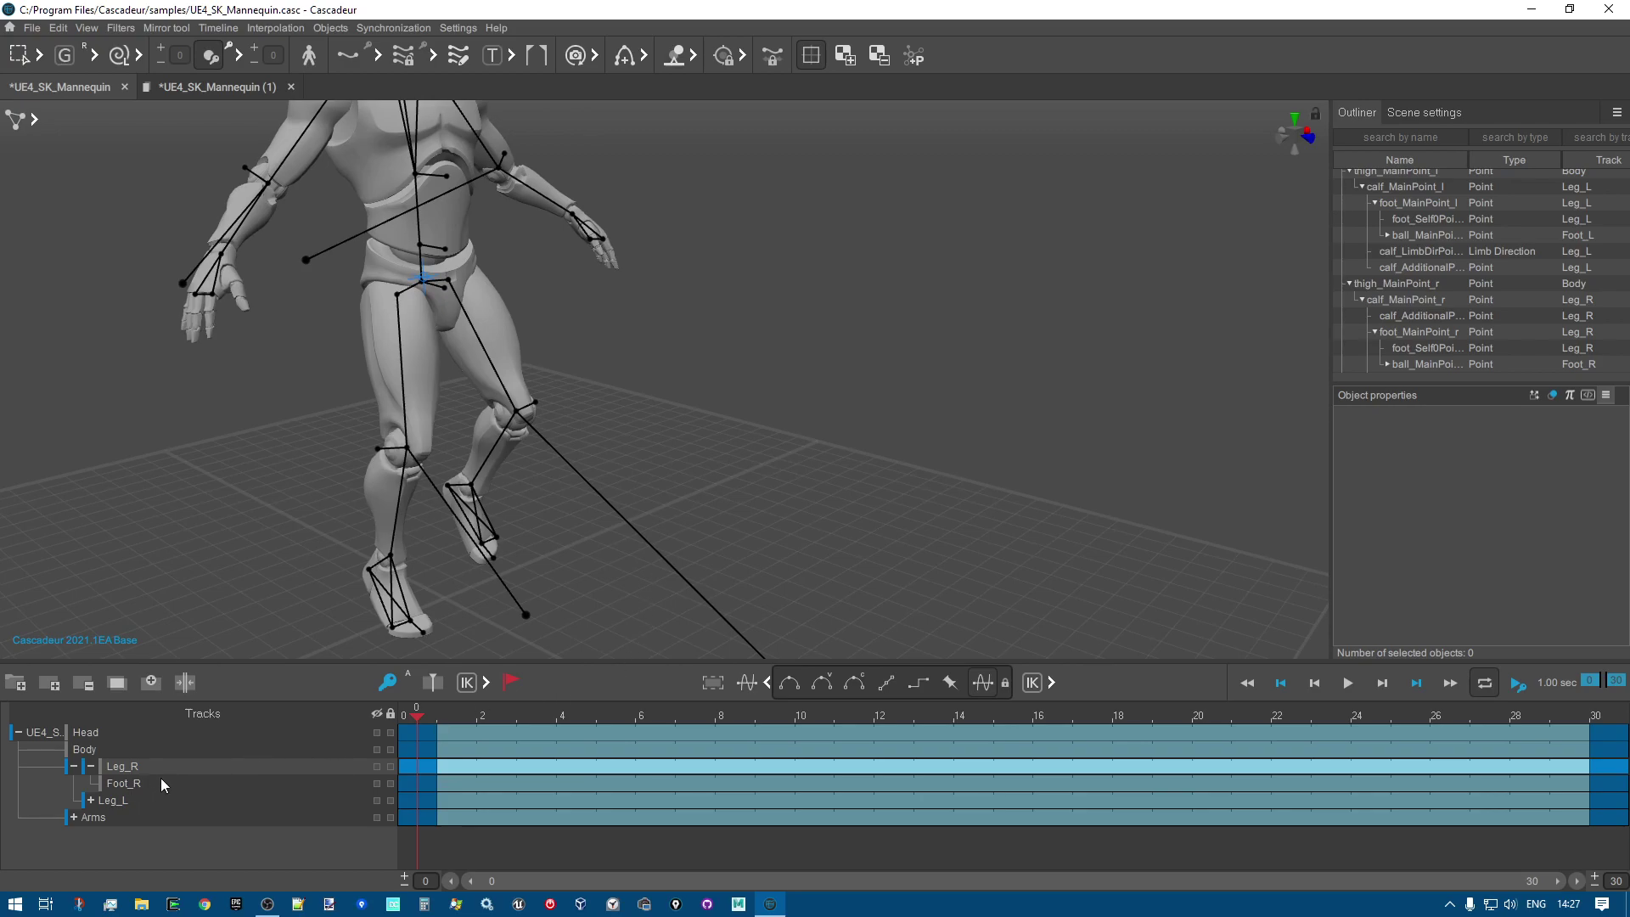
Add a keyframe at frame 11 on the Leg_L track only.
click(155, 799)
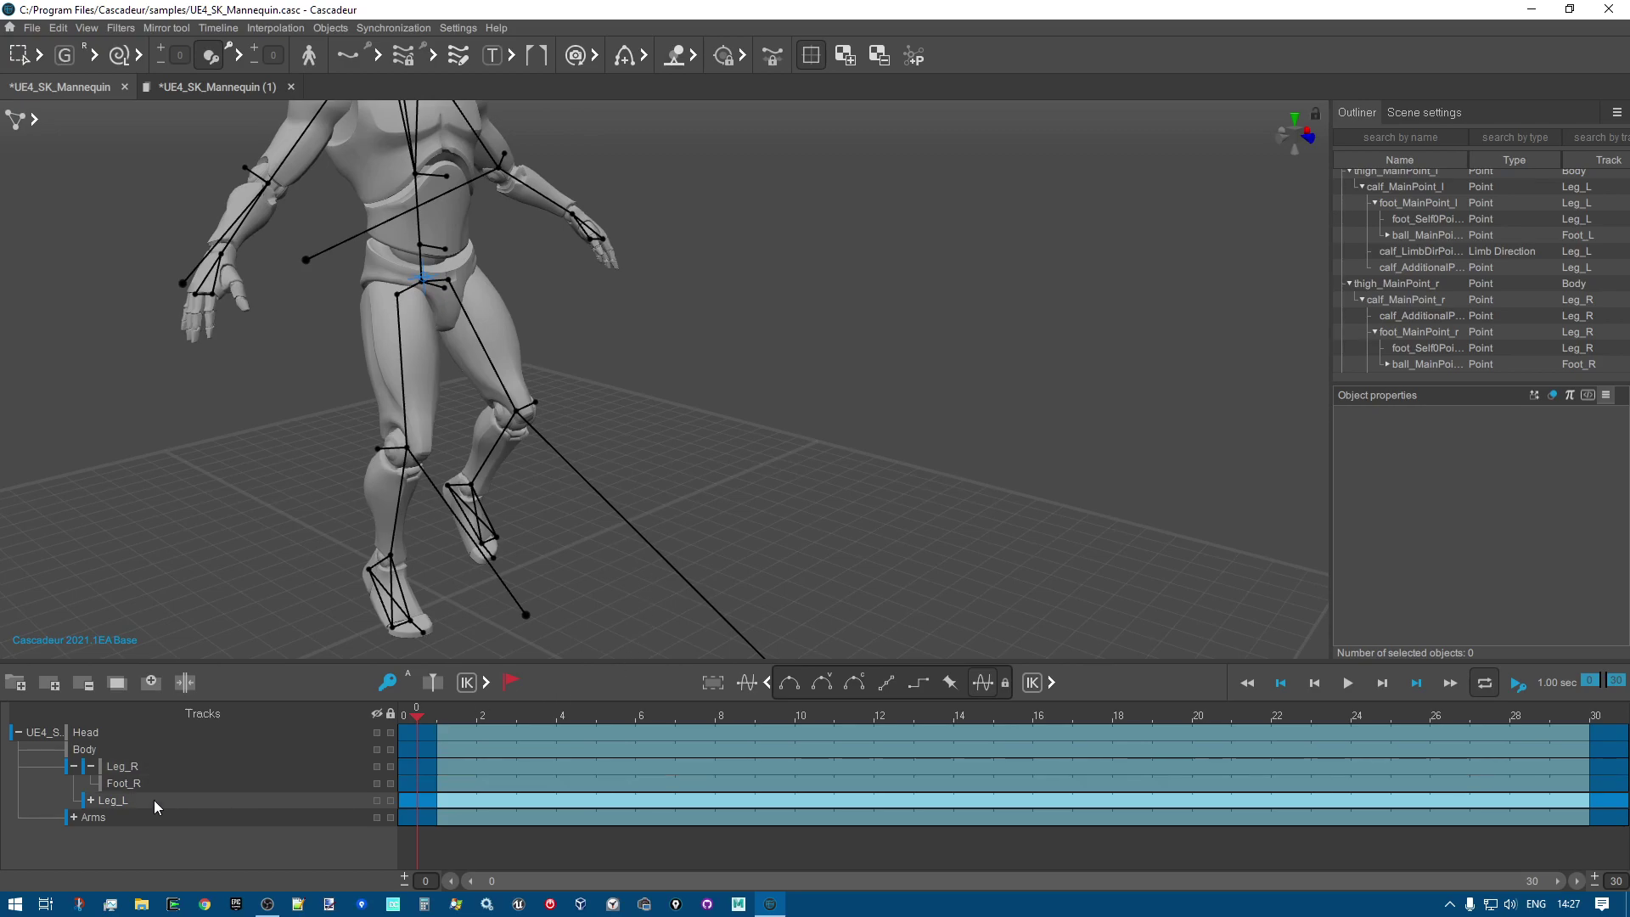
click(848, 802)
key(k)
Select the left foot's points and move them backward at frame 11.
right_drag(930, 578, 842, 507)
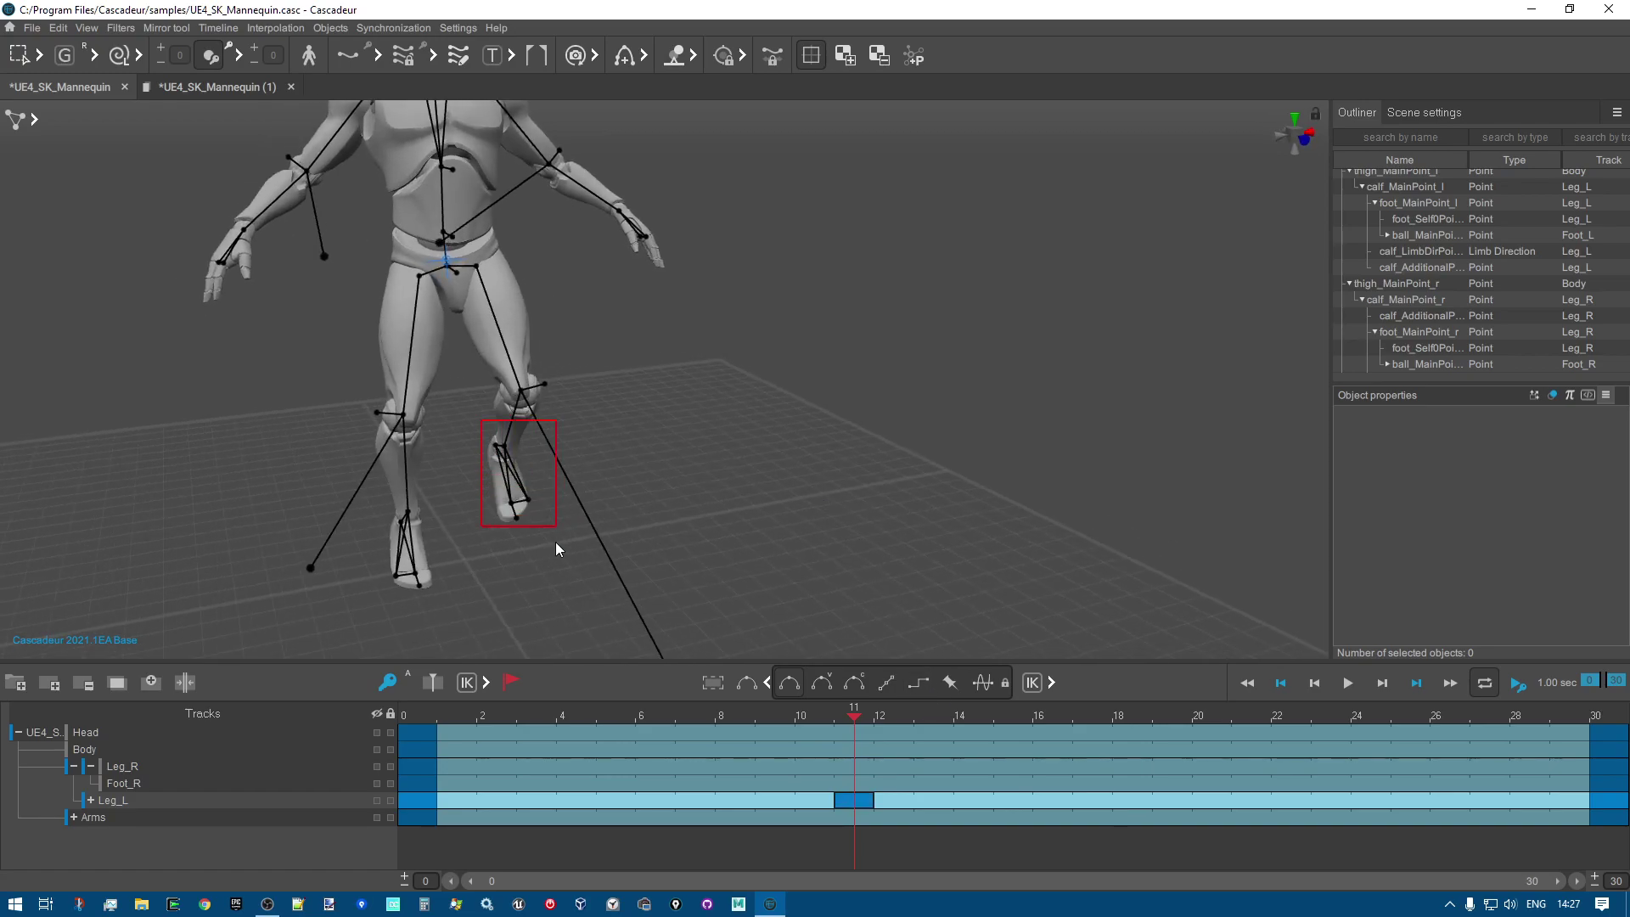
drag(555, 540, 553, 543)
key(w)
right_drag(516, 486, 426, 502)
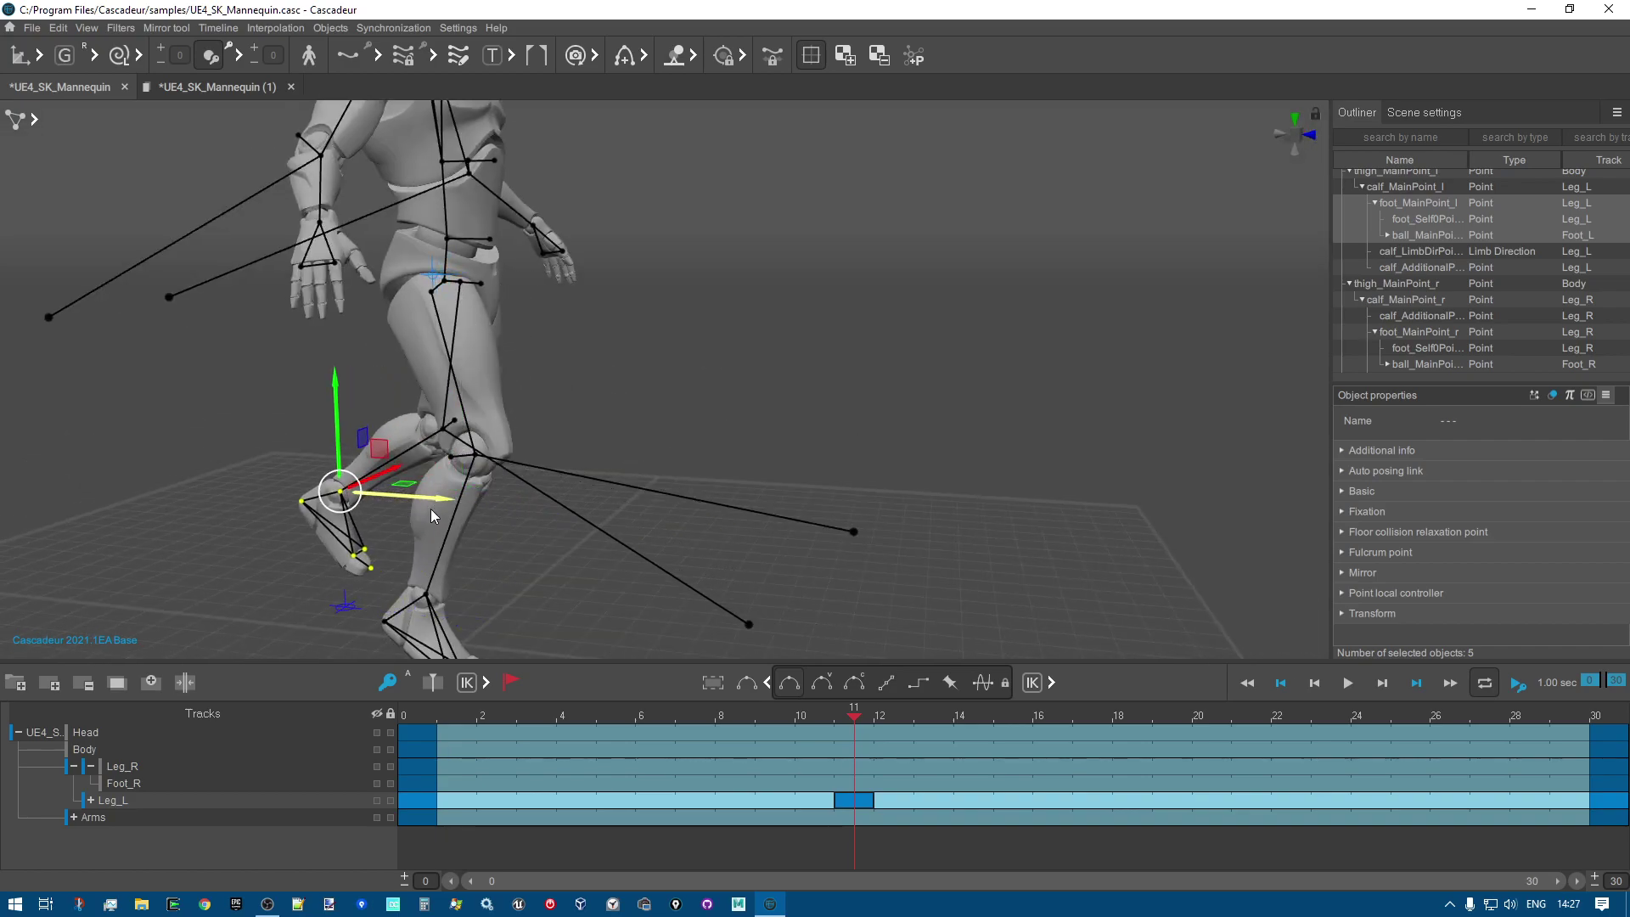
Apply linear interpolation to the Leg_L track from frame 0 to 30 and examine the left foot's trajectory.
mouse_move(418, 710)
mouse_down()
mouse_move(1579, 788)
mouse_move(1186, 746)
mouse_move(417, 738)
mouse_up()
right_drag(903, 489, 708, 483)
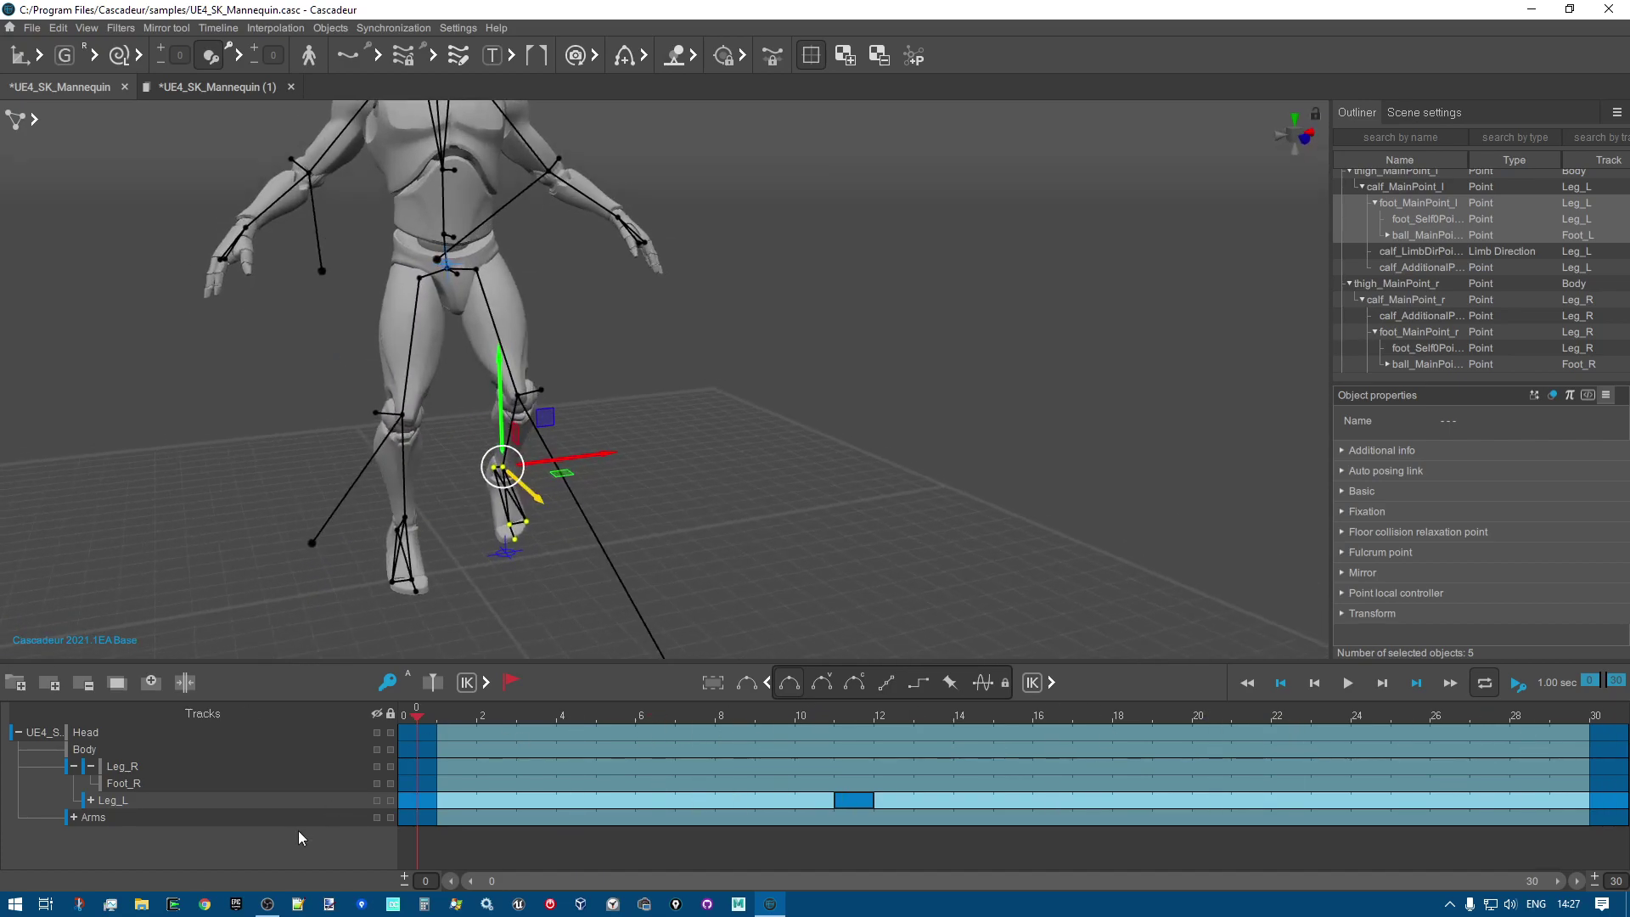
drag(416, 807, 1610, 801)
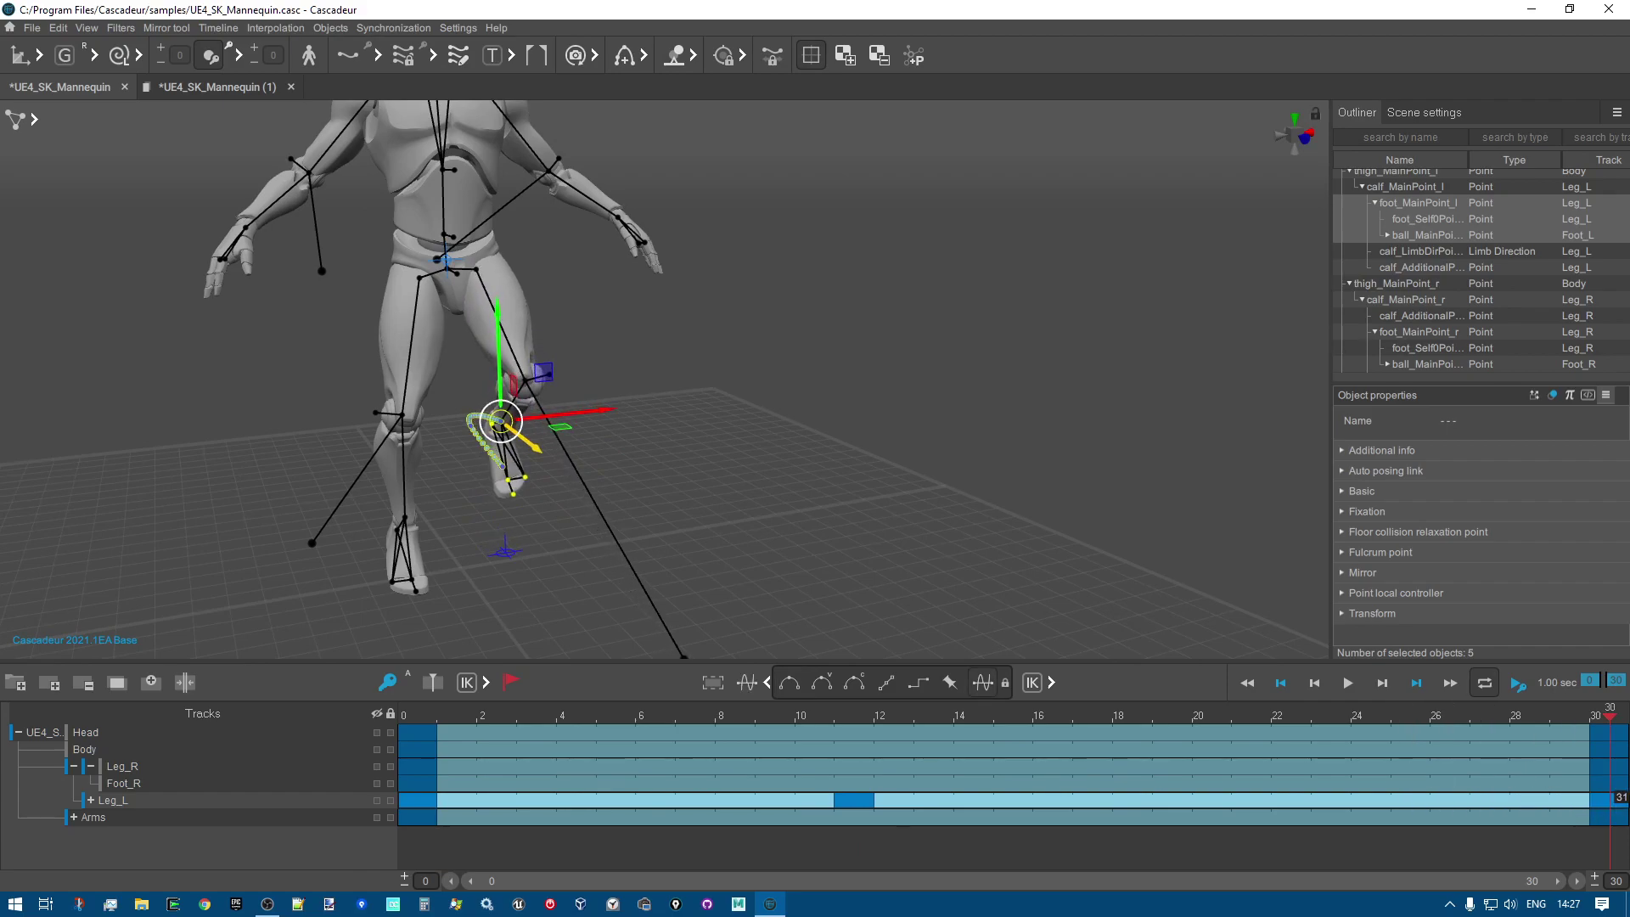
click(886, 685)
right_drag(848, 503, 937, 563)
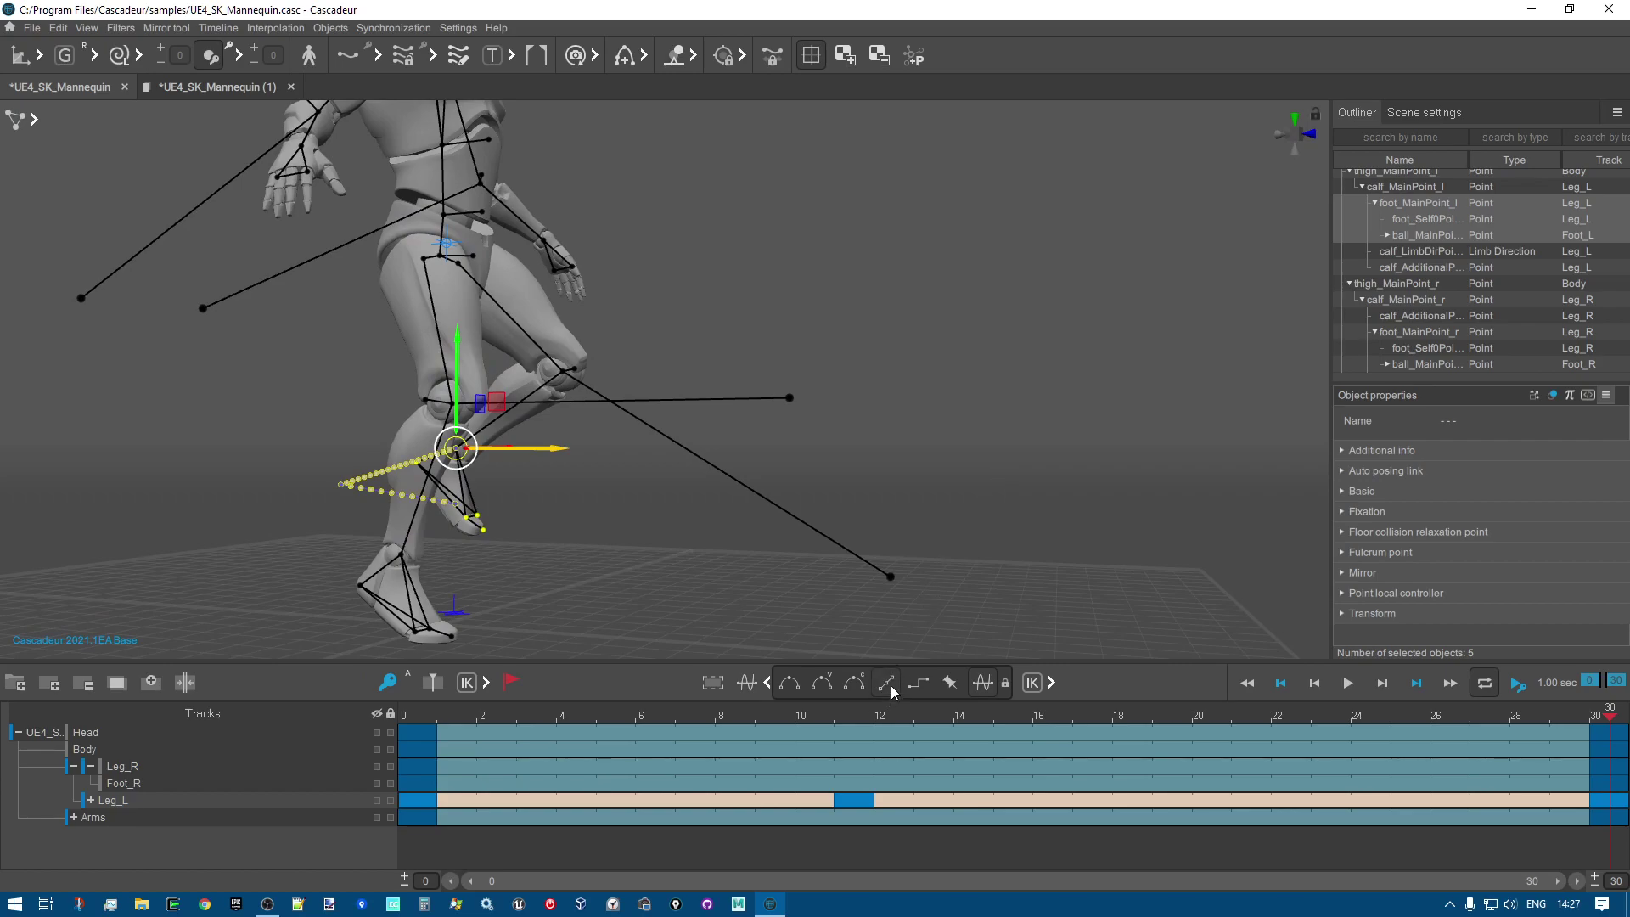
mouse_move(586, 498)
right_down()
mouse_move(803, 465)
mouse_move(435, 516)
mouse_move(22, 481)
mouse_move(756, 561)
mouse_move(782, 549)
mouse_move(292, 329)
mouse_move(689, 441)
mouse_move(610, 516)
right_up()
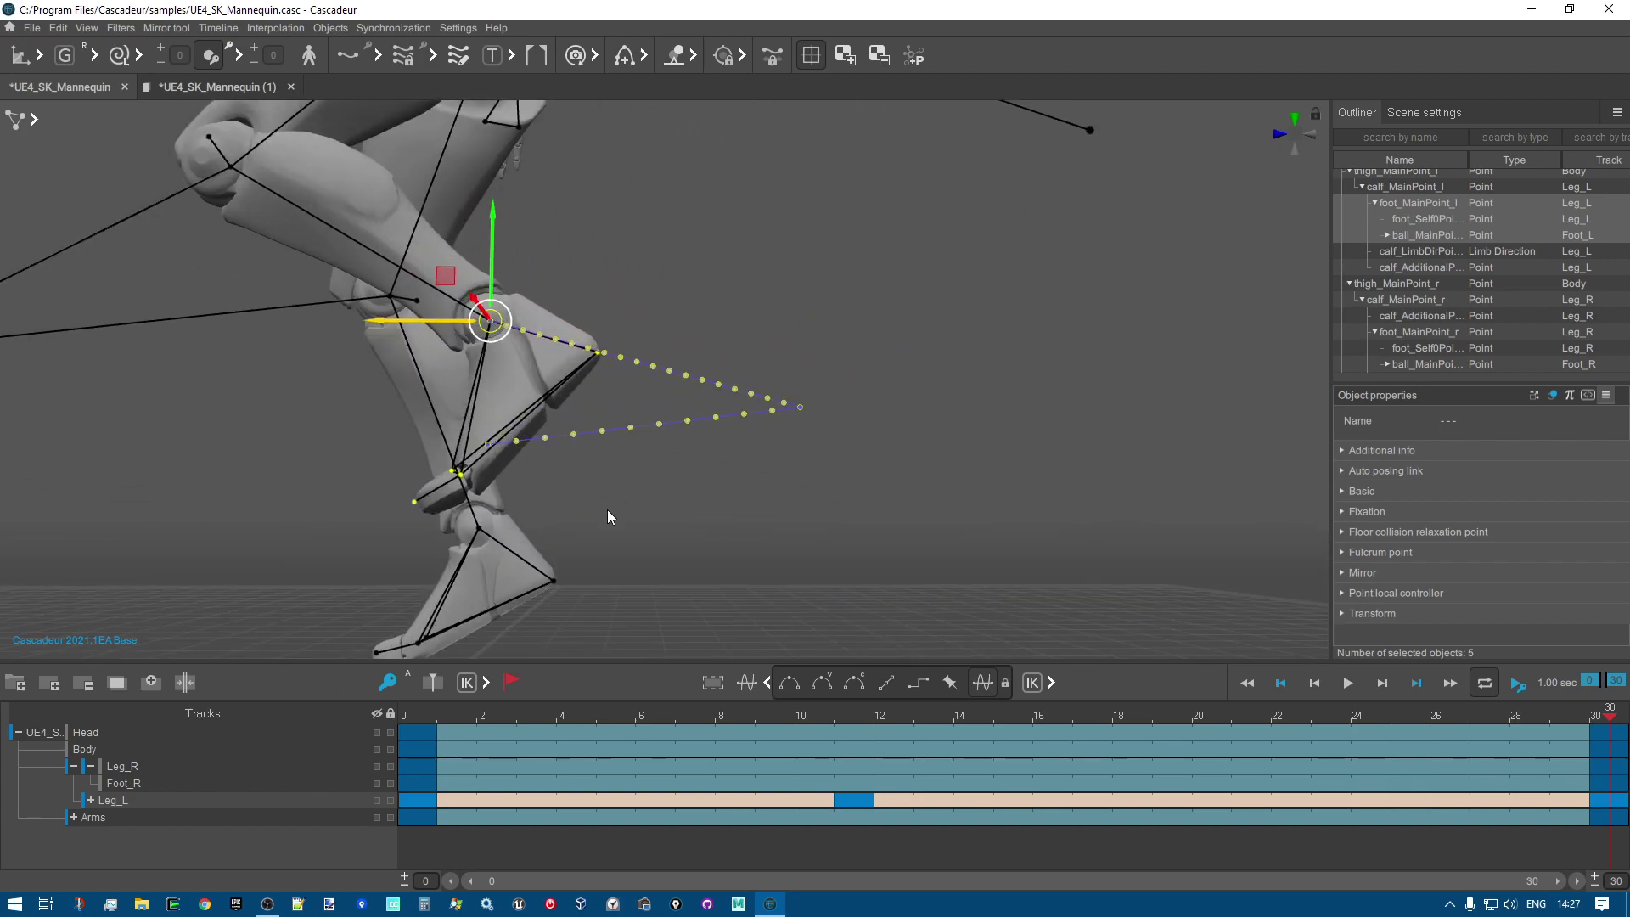
right_drag(773, 565, 272, 405)
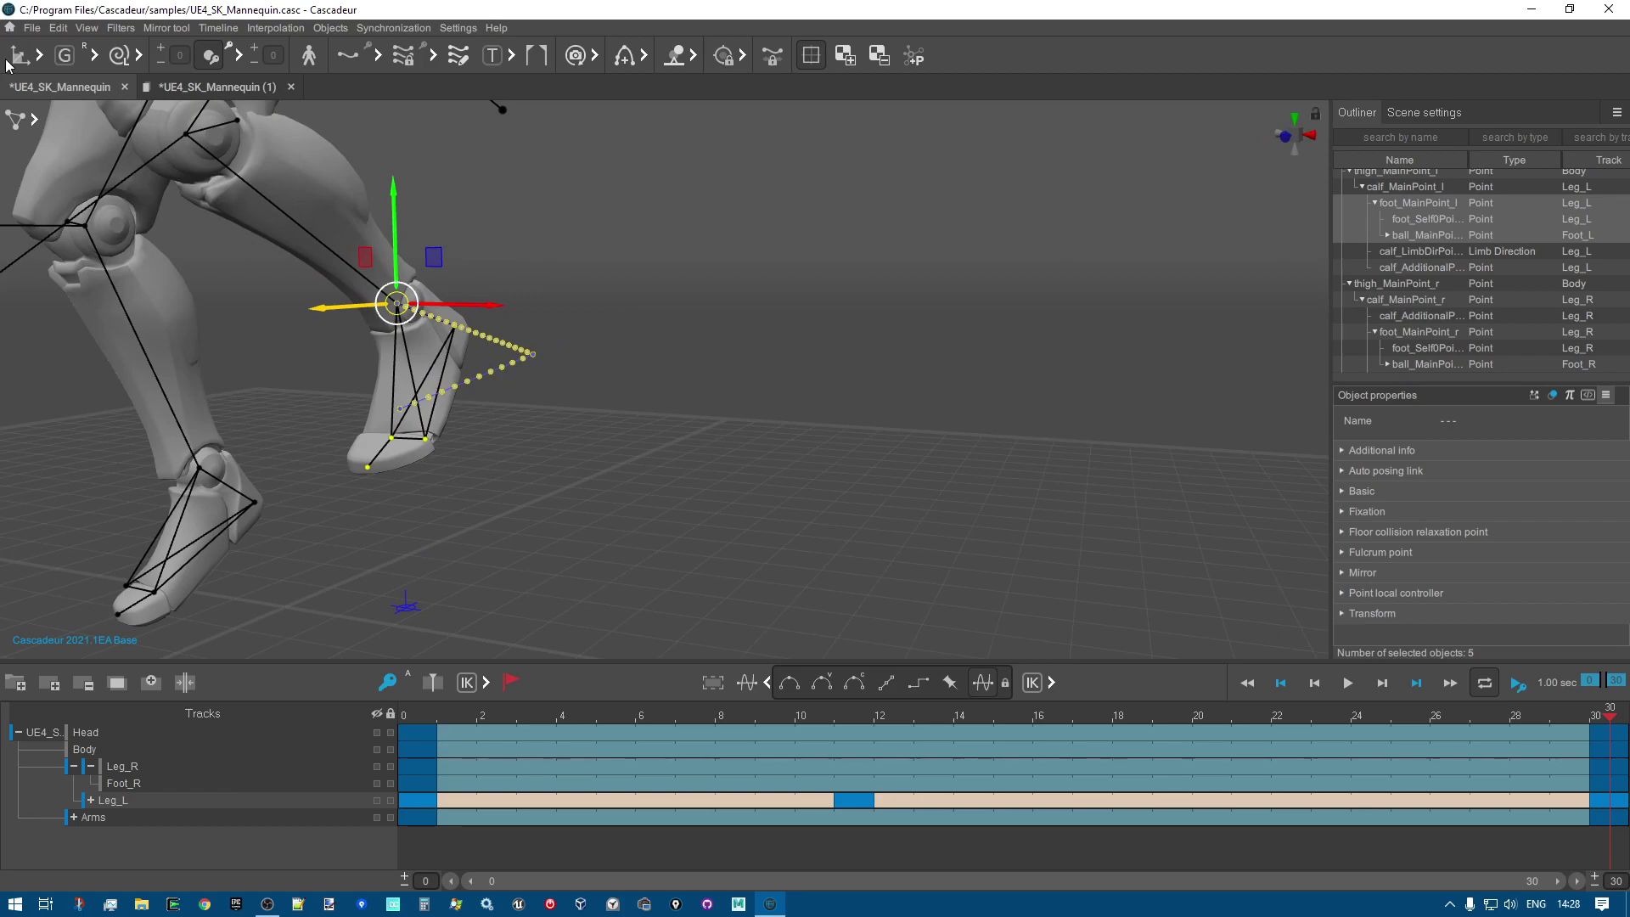
Open the Chibi sample scene and view the character from the front.
click(11, 28)
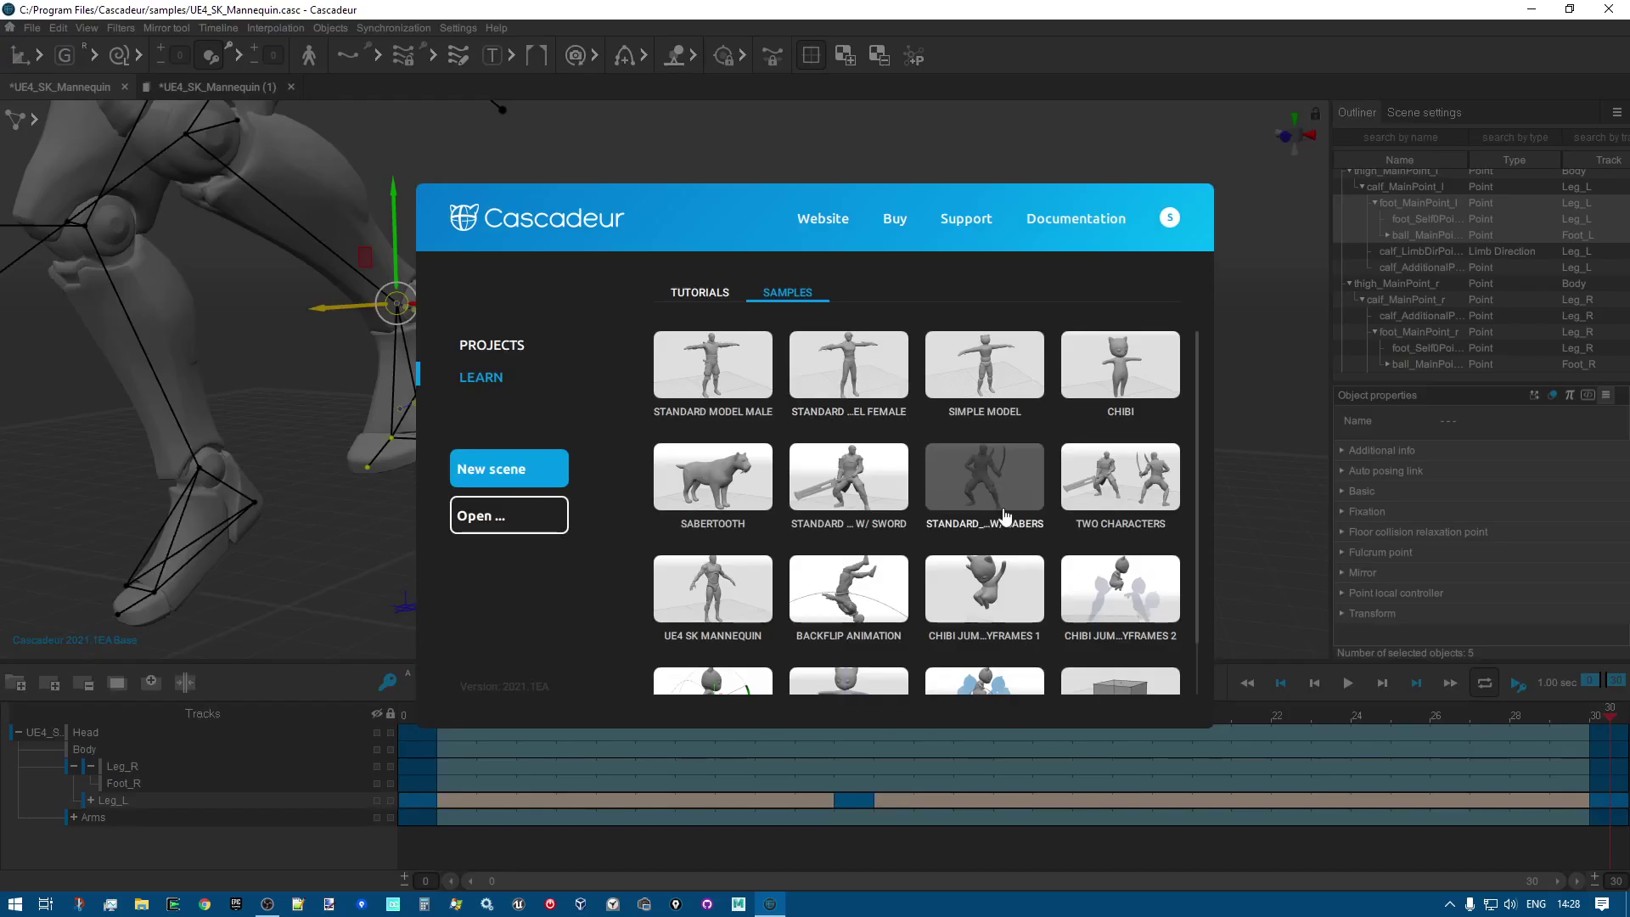
click(1118, 371)
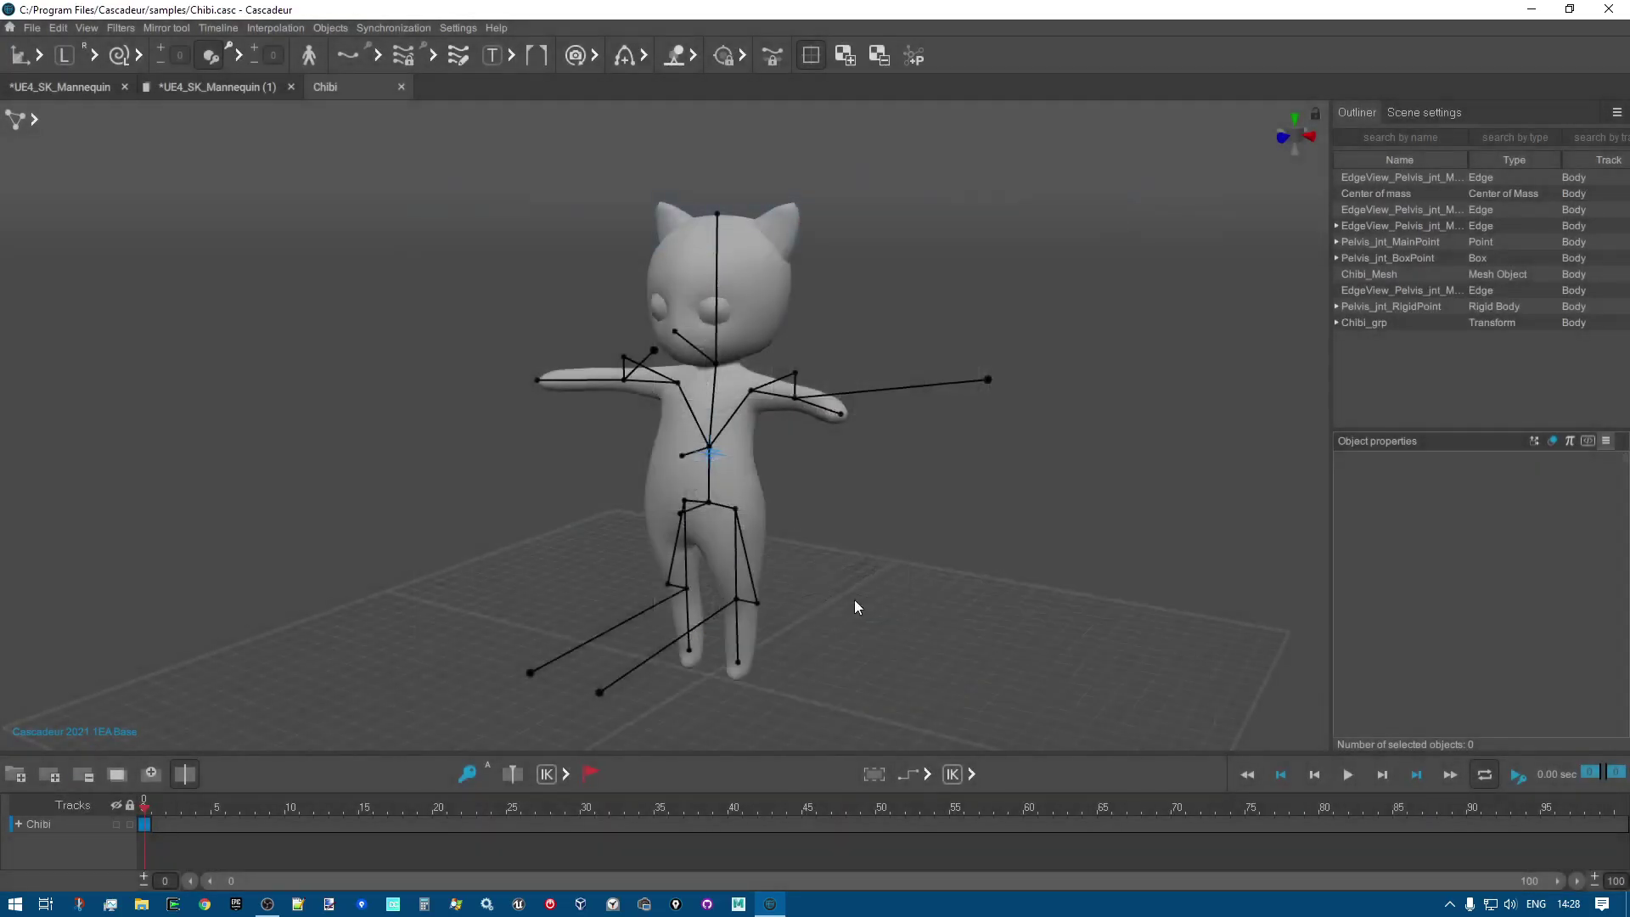
alt+drag(913, 550, 962, 589)
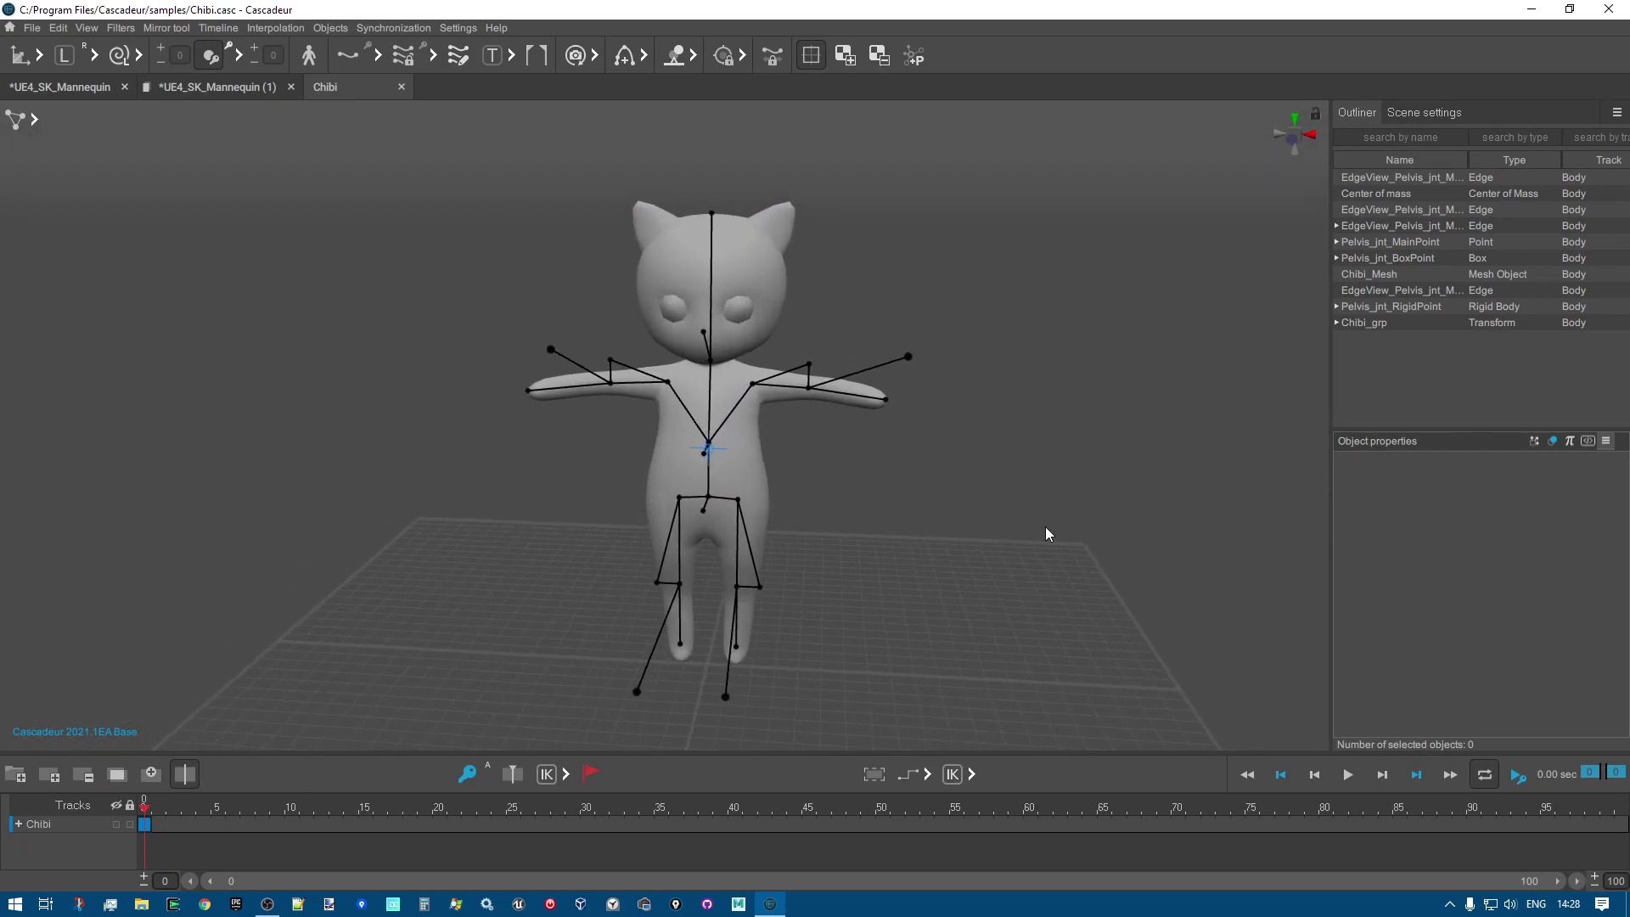
scroll(1025, 534, up, 5)
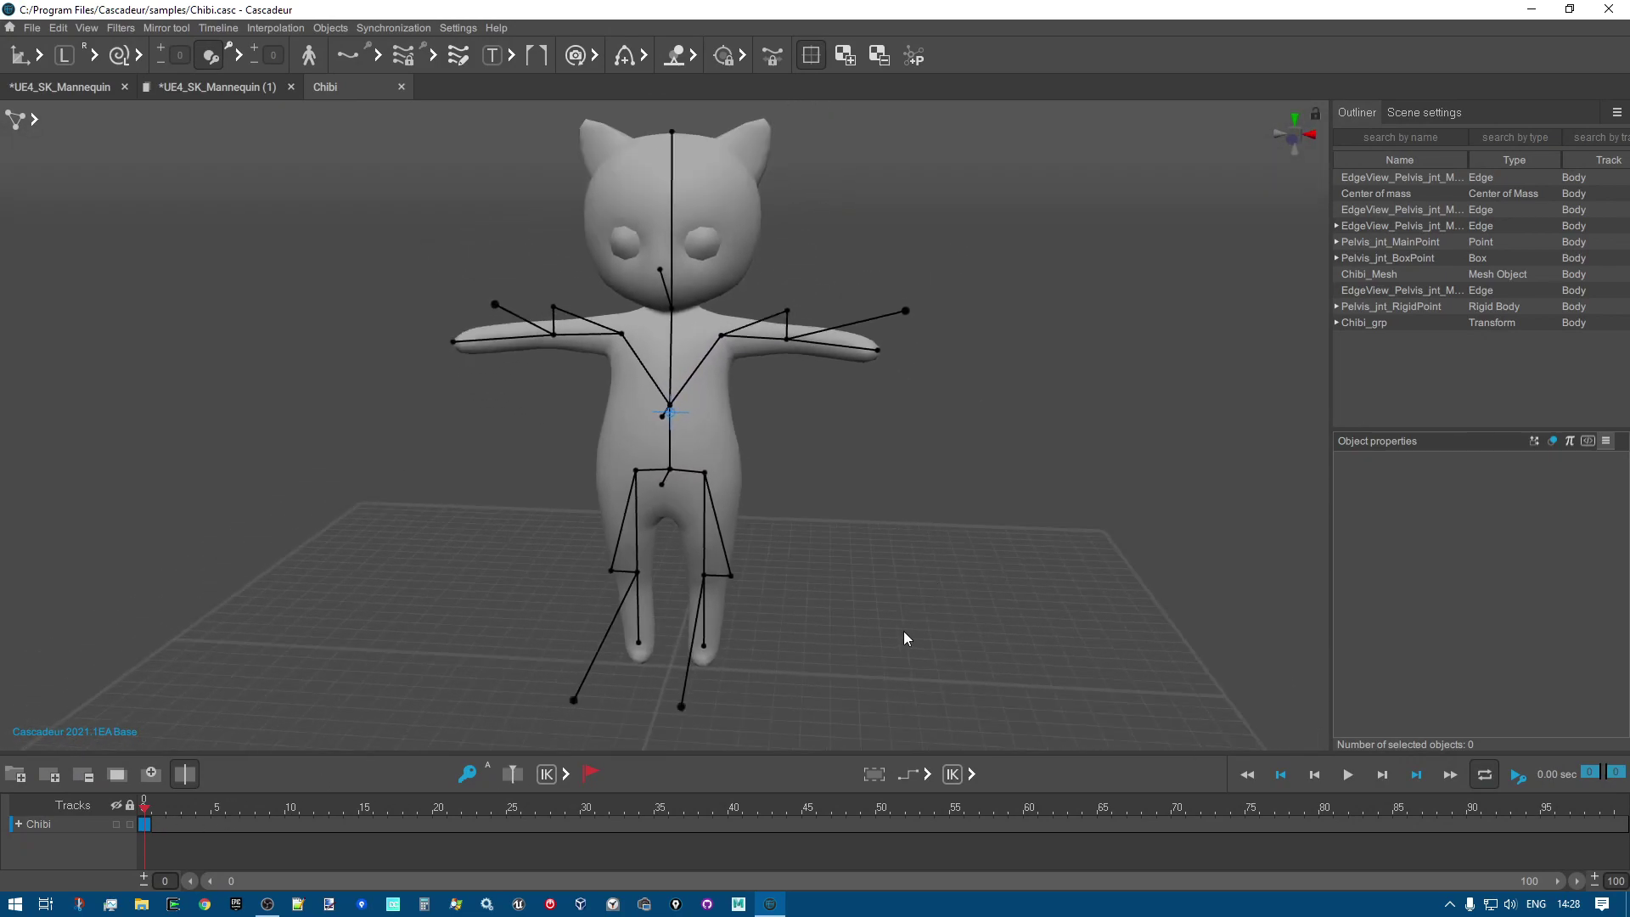
alt+drag(844, 564, 289, 606)
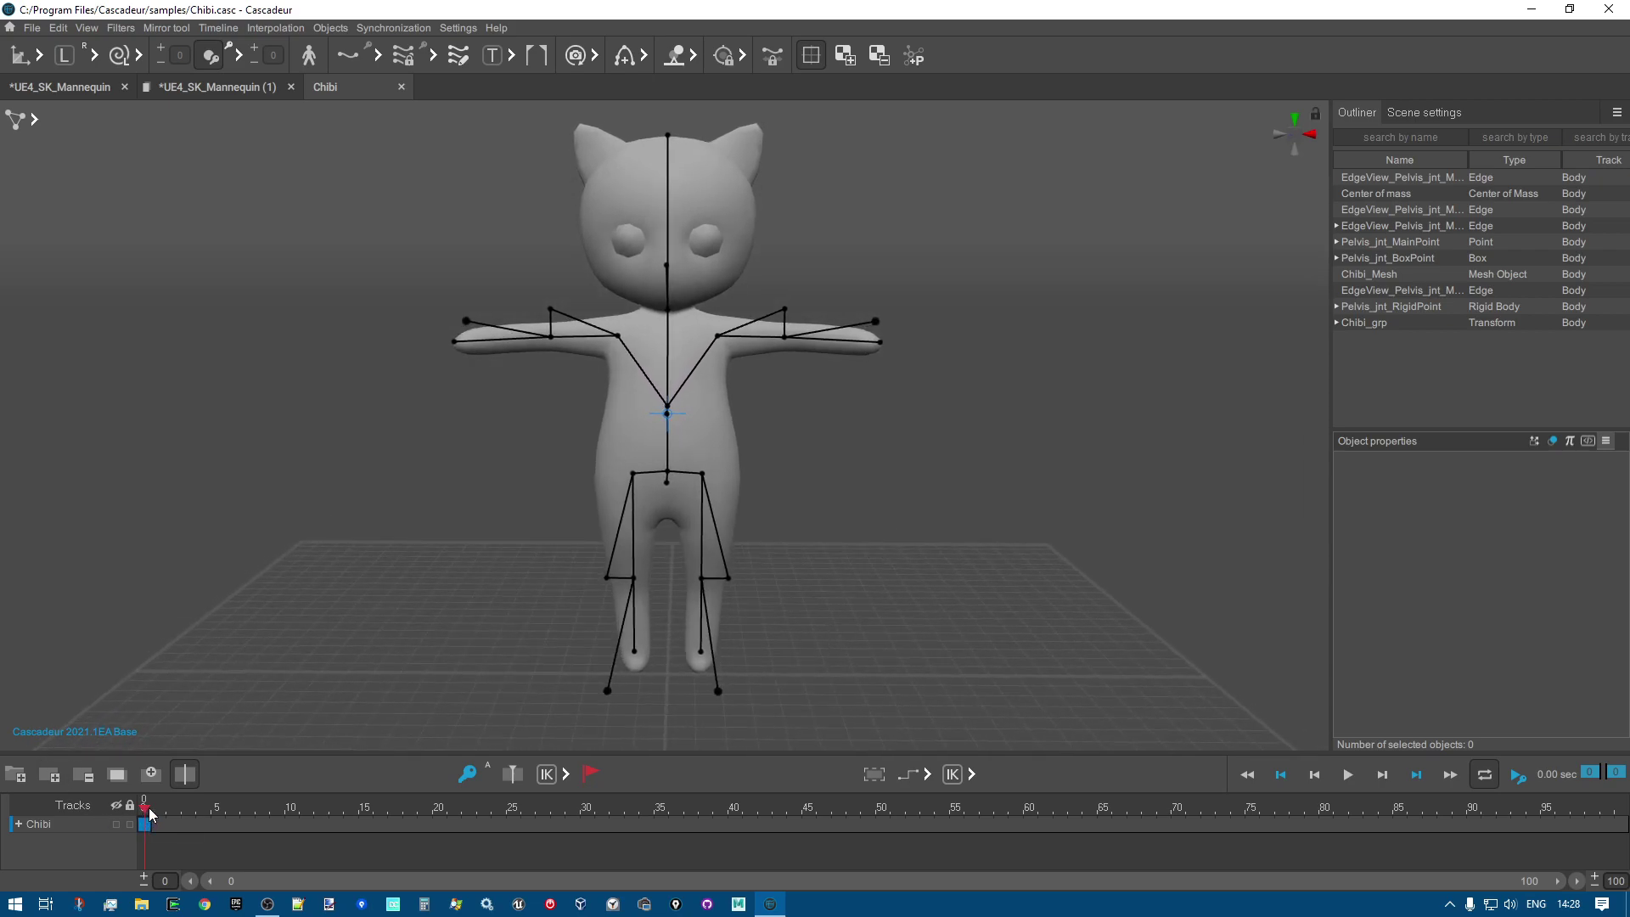
Add a keyframe at frame 30, end the timeline there, add another keyframe at frame 15, and return to frame 0.
click(586, 823)
click(1616, 772)
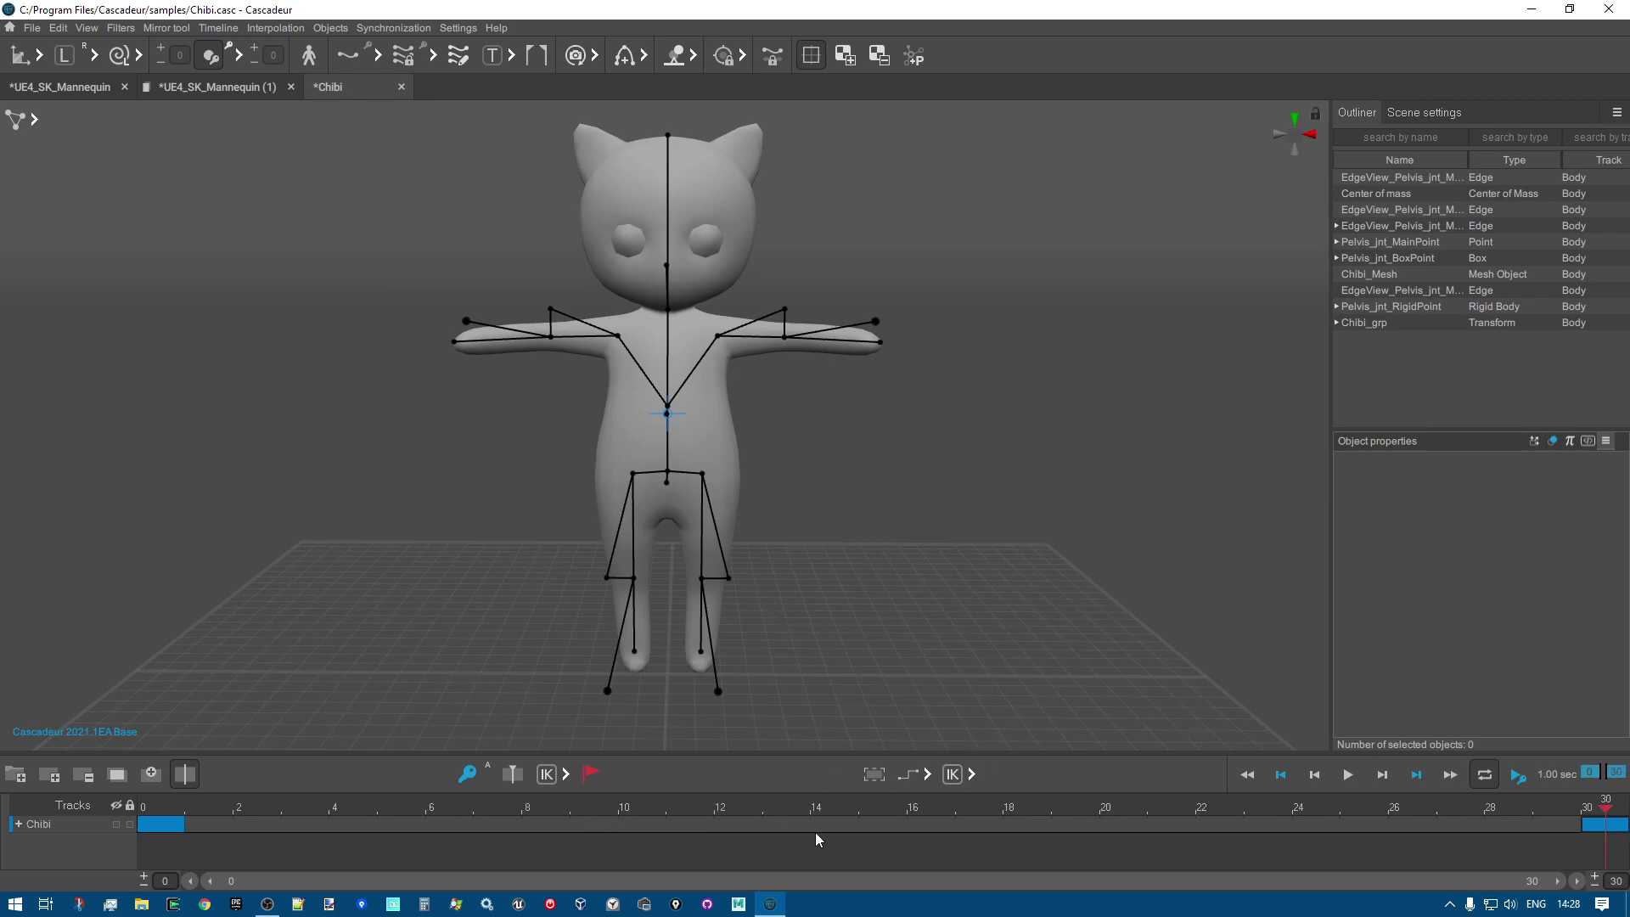
click(879, 823)
click(165, 815)
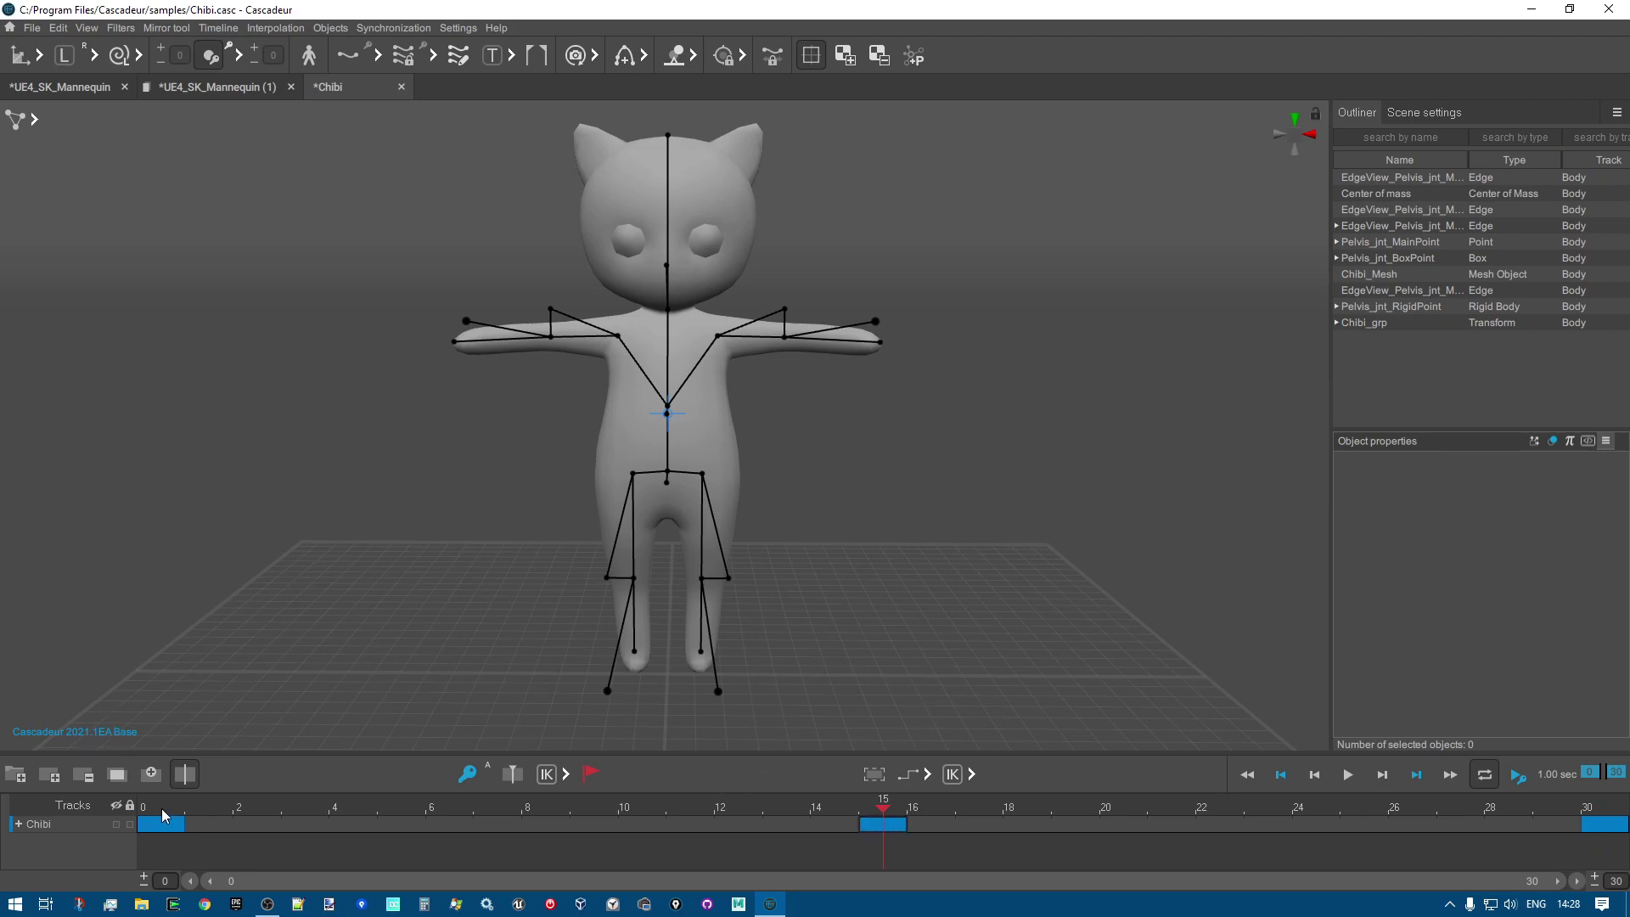
Rotate both of the Chibi's arms down to its sides at frame 0.
click(716, 334)
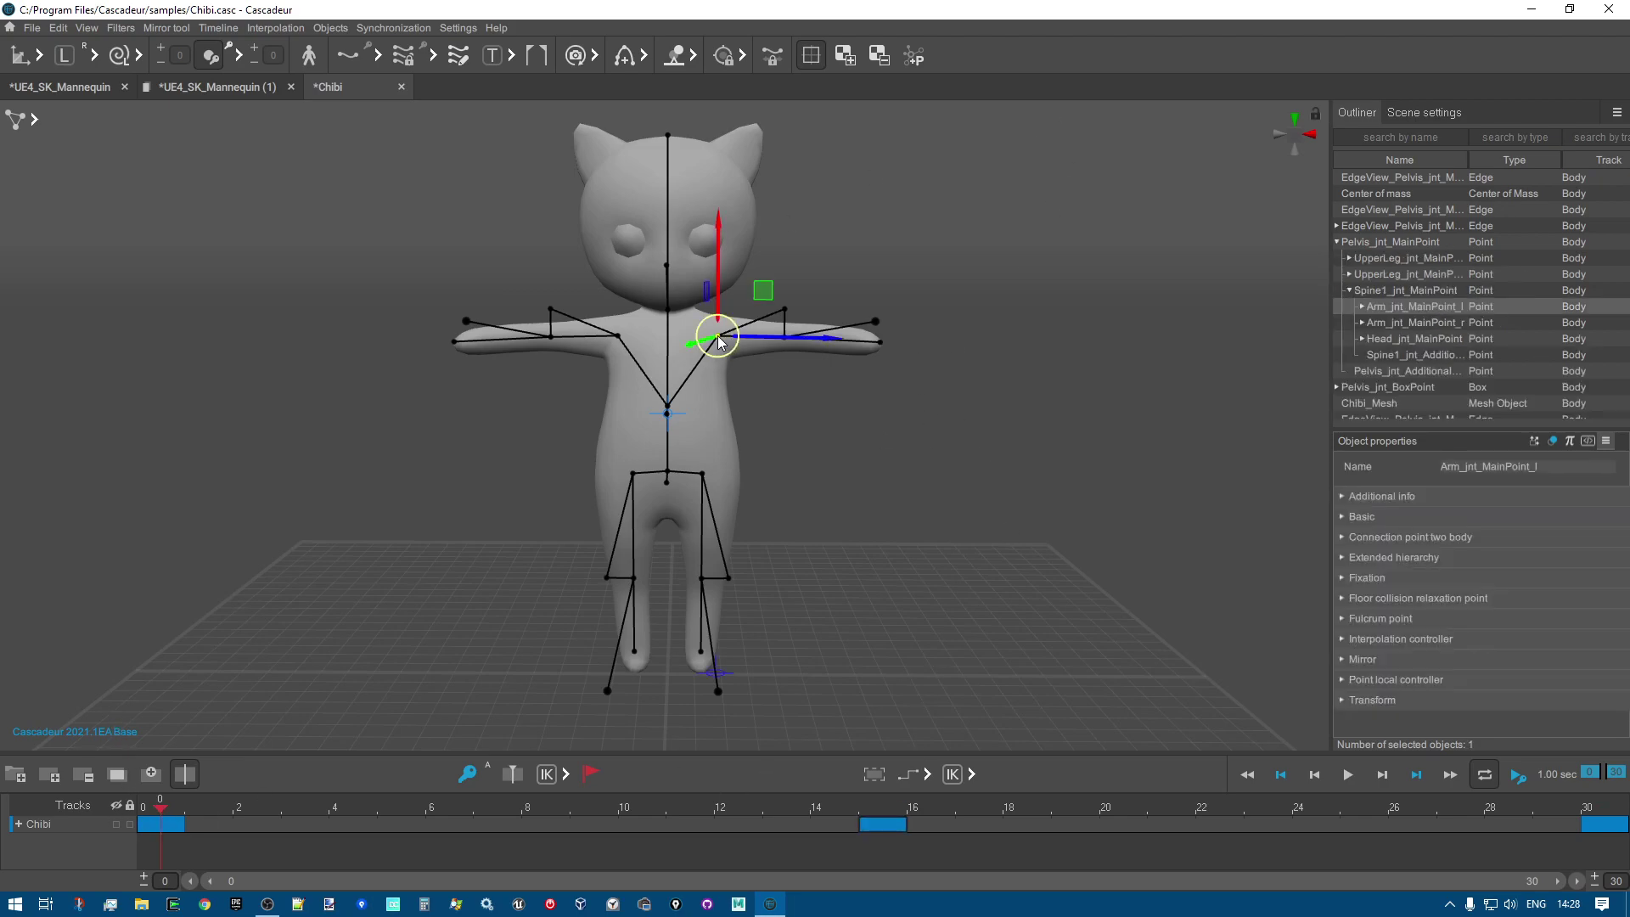
key(e)
drag(788, 273, 827, 392)
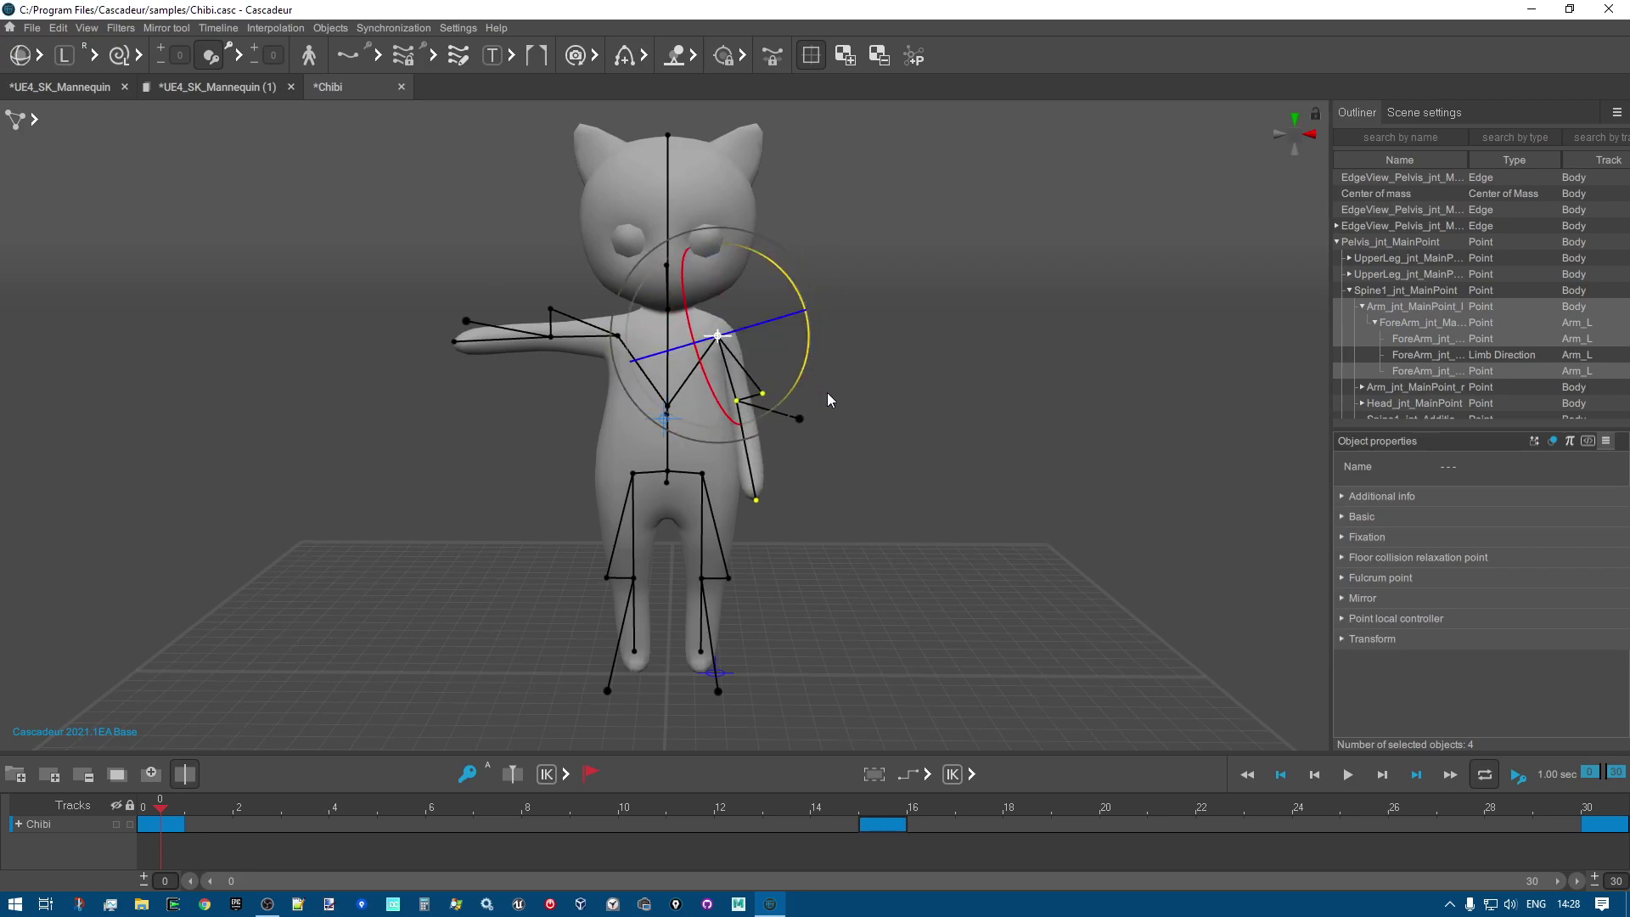
click(619, 337)
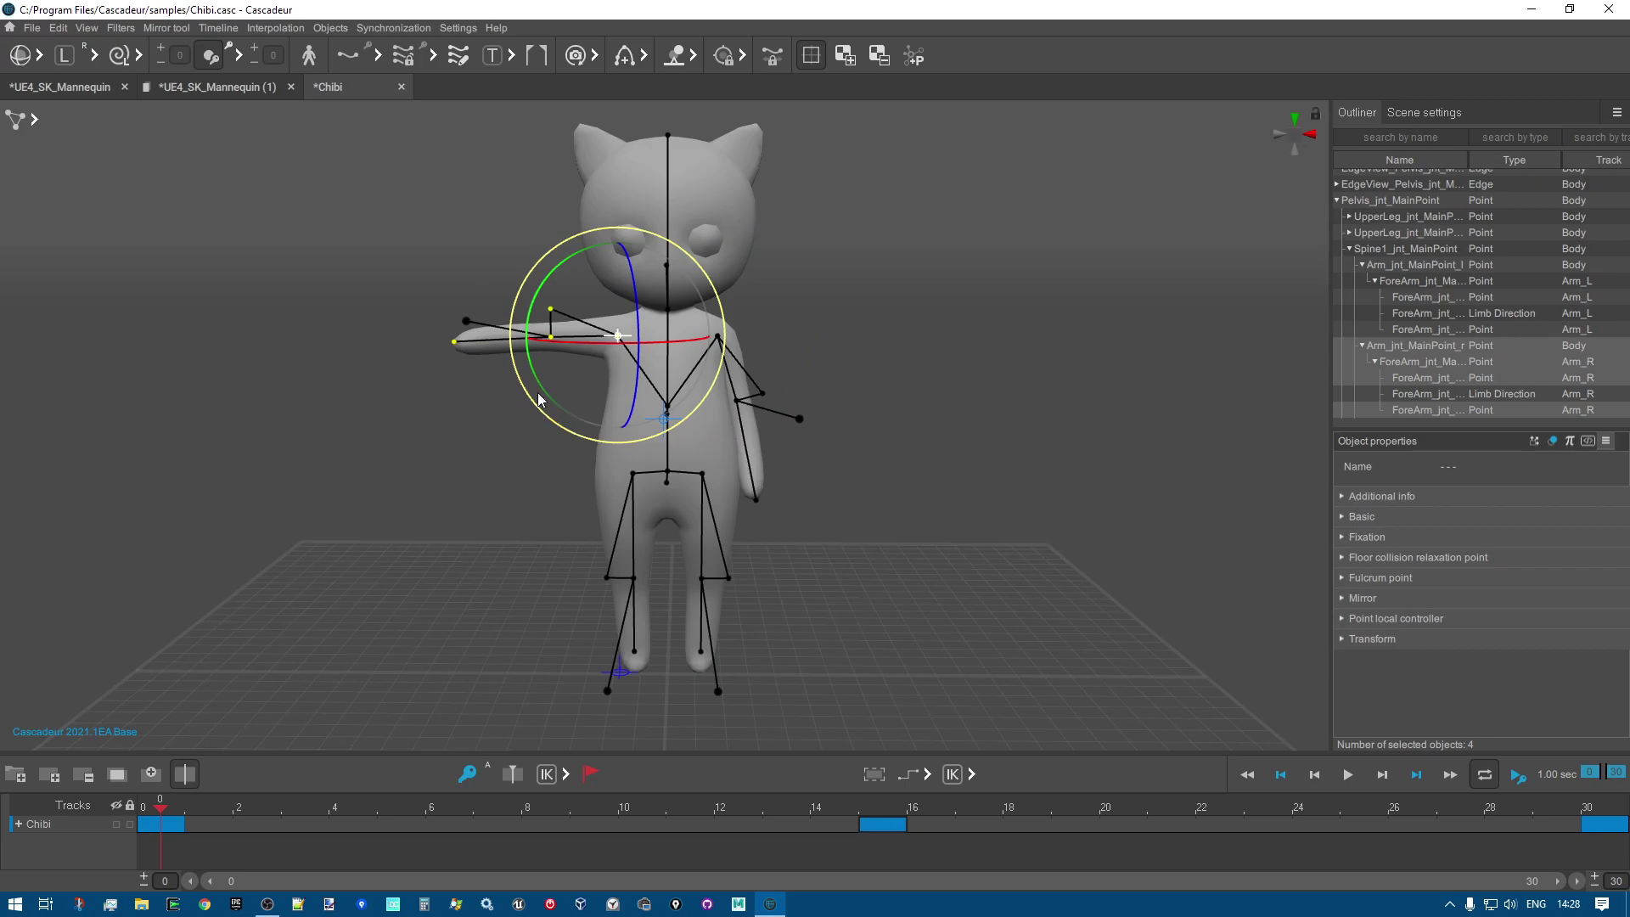
drag(531, 371, 614, 457)
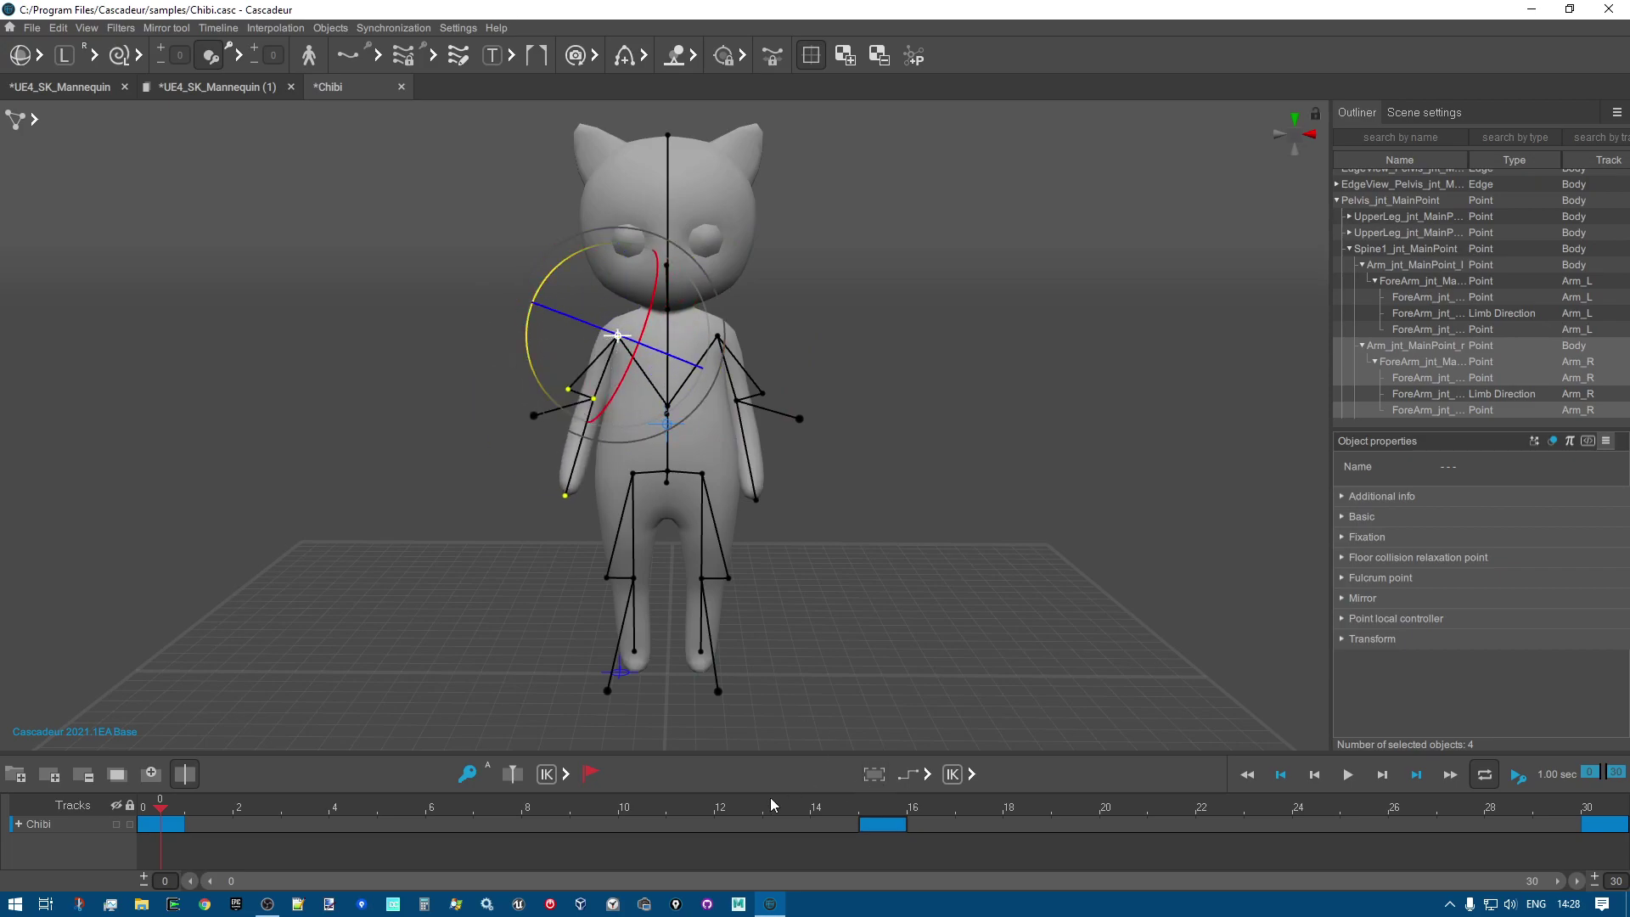
Rotate both of the Chibi's arms up beside the head at frame 15.
click(881, 803)
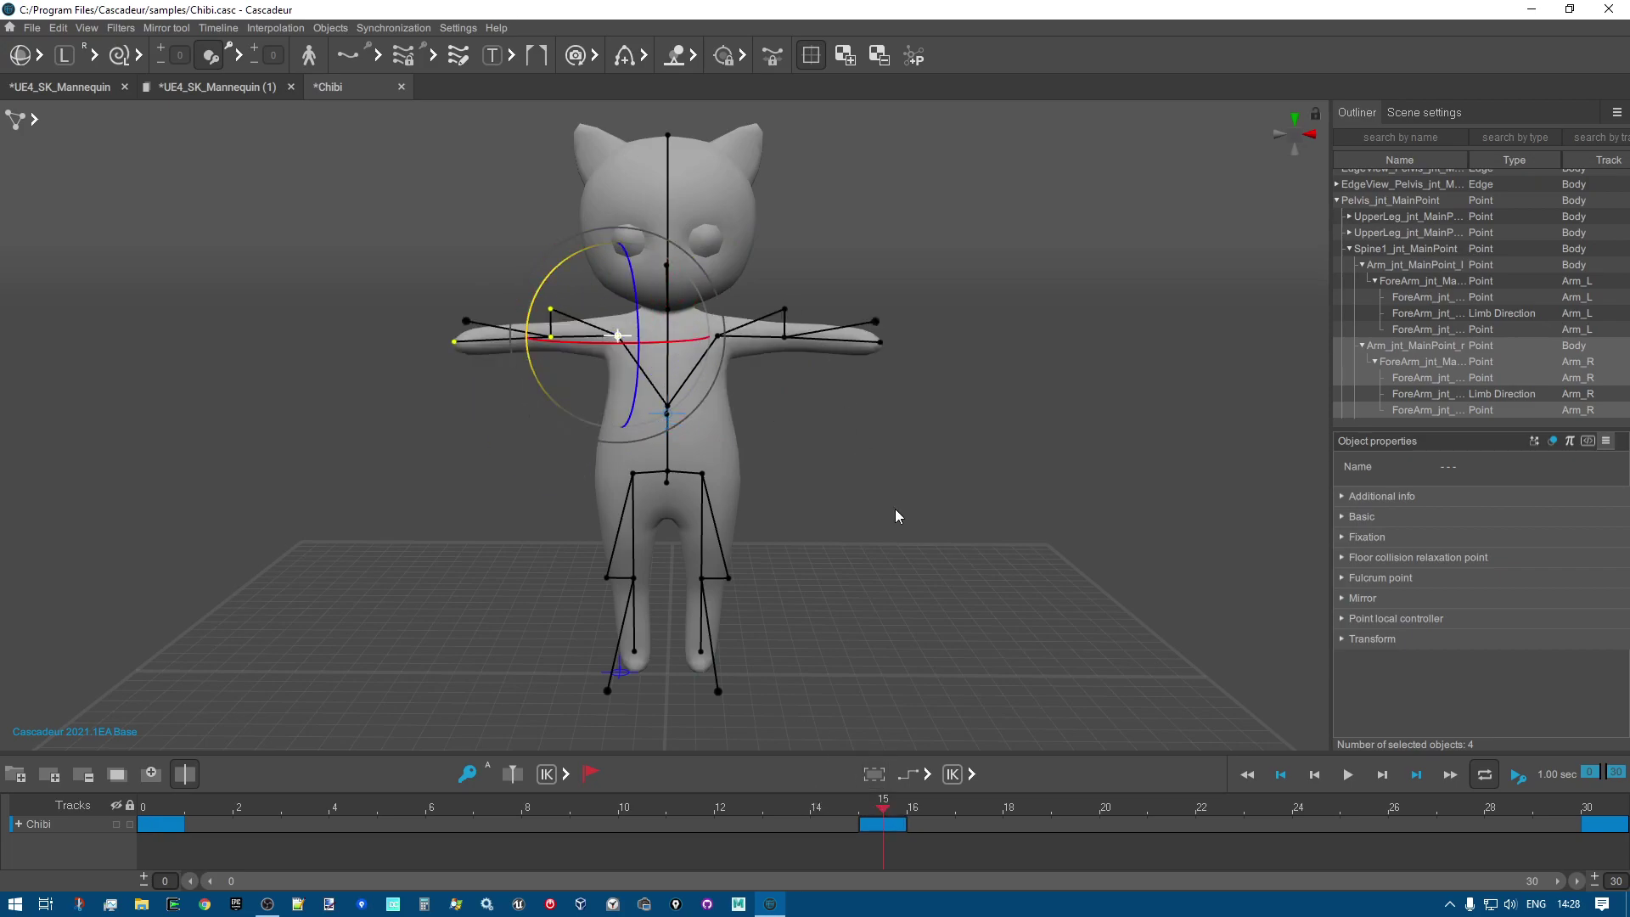
drag(563, 253, 661, 115)
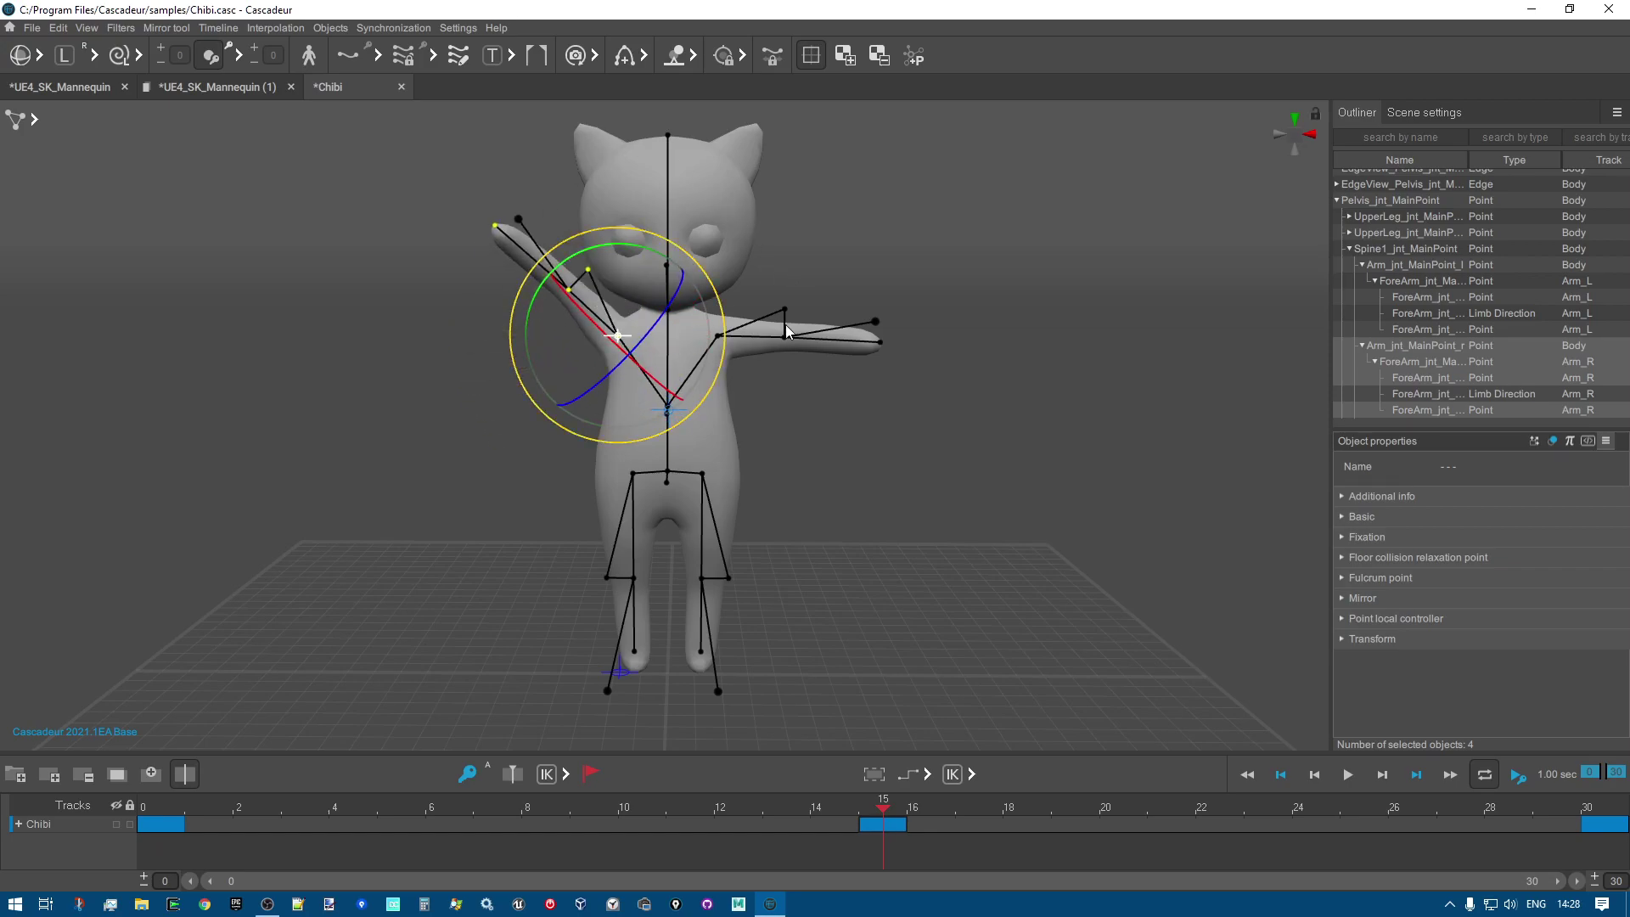
click(686, 360)
click(715, 333)
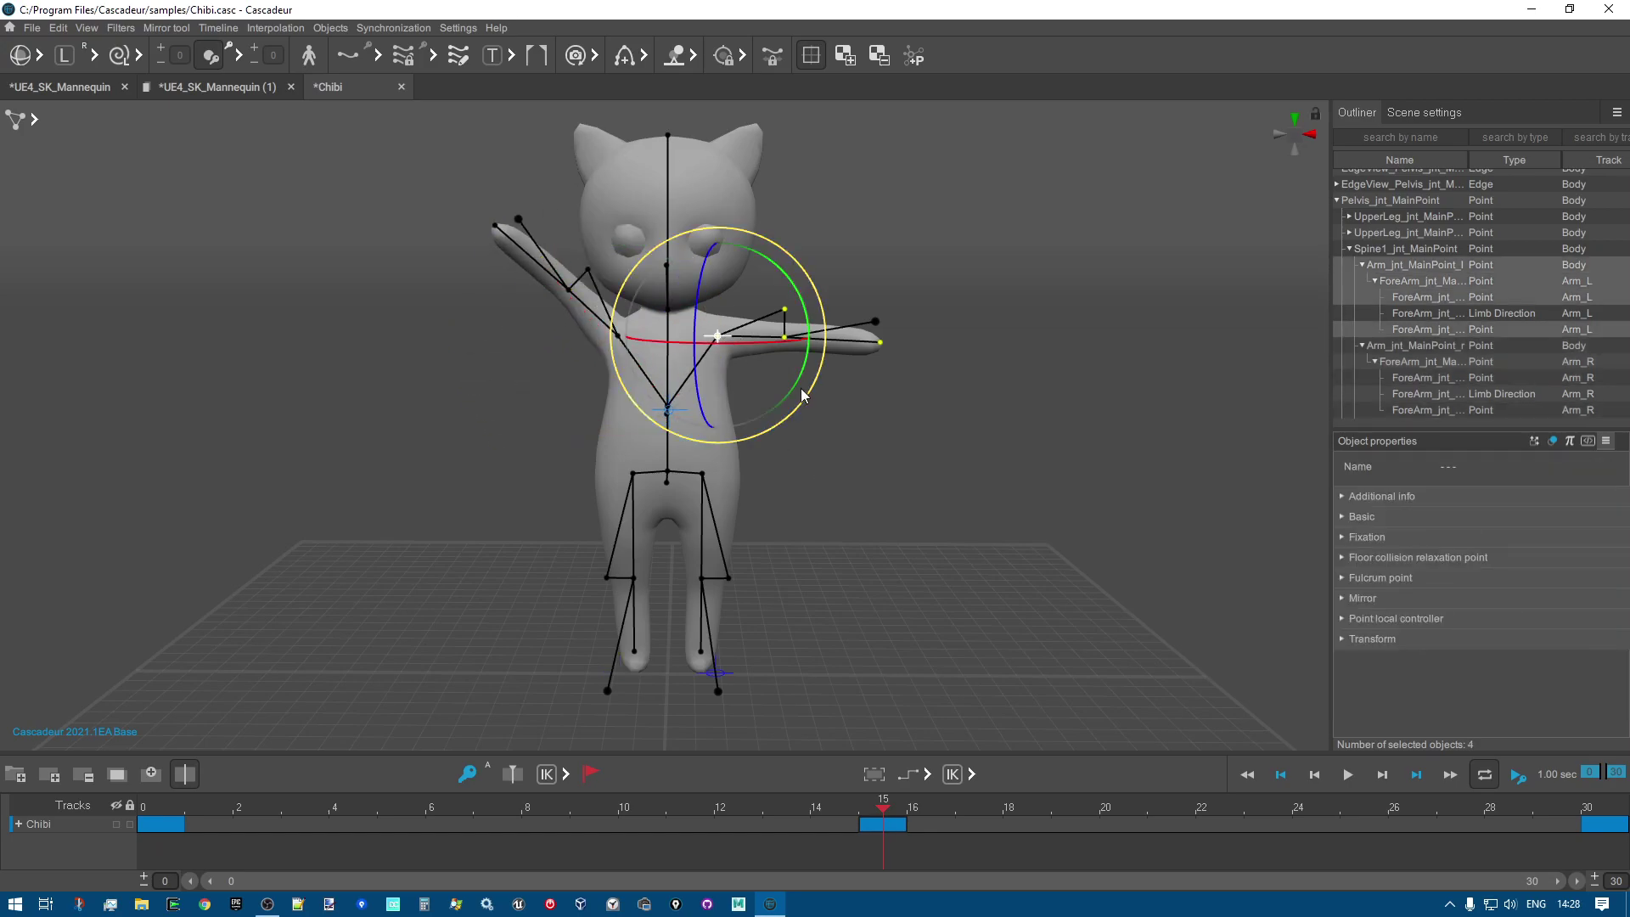
drag(798, 381, 803, 325)
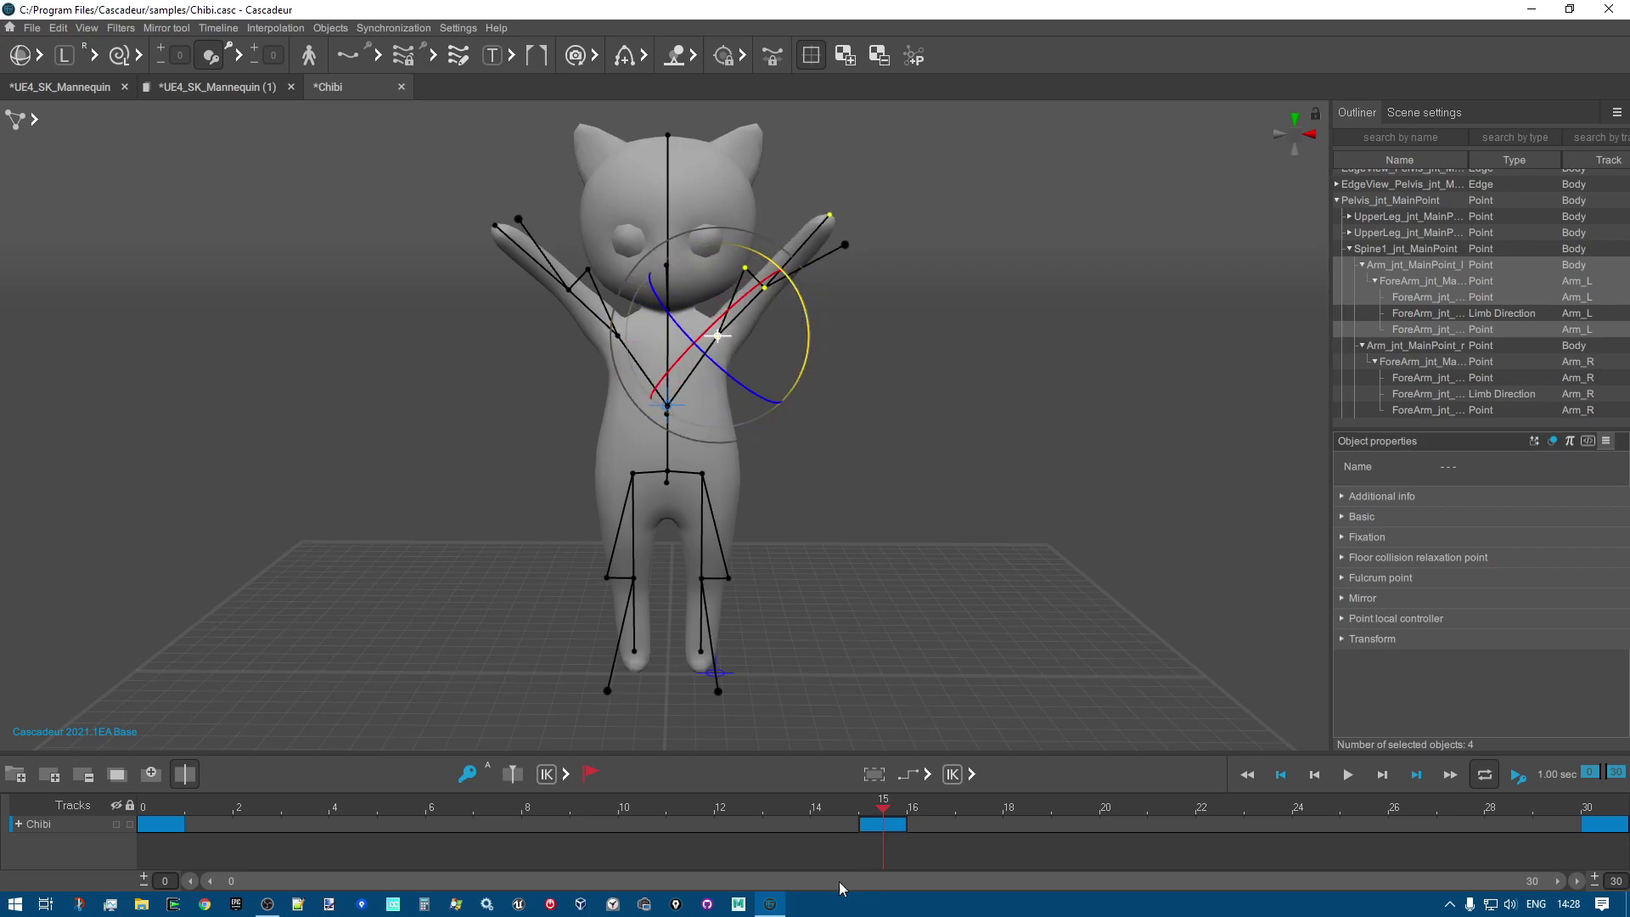
Compare the arm poses at frames 0 and 30, and return to frame 0.
click(167, 835)
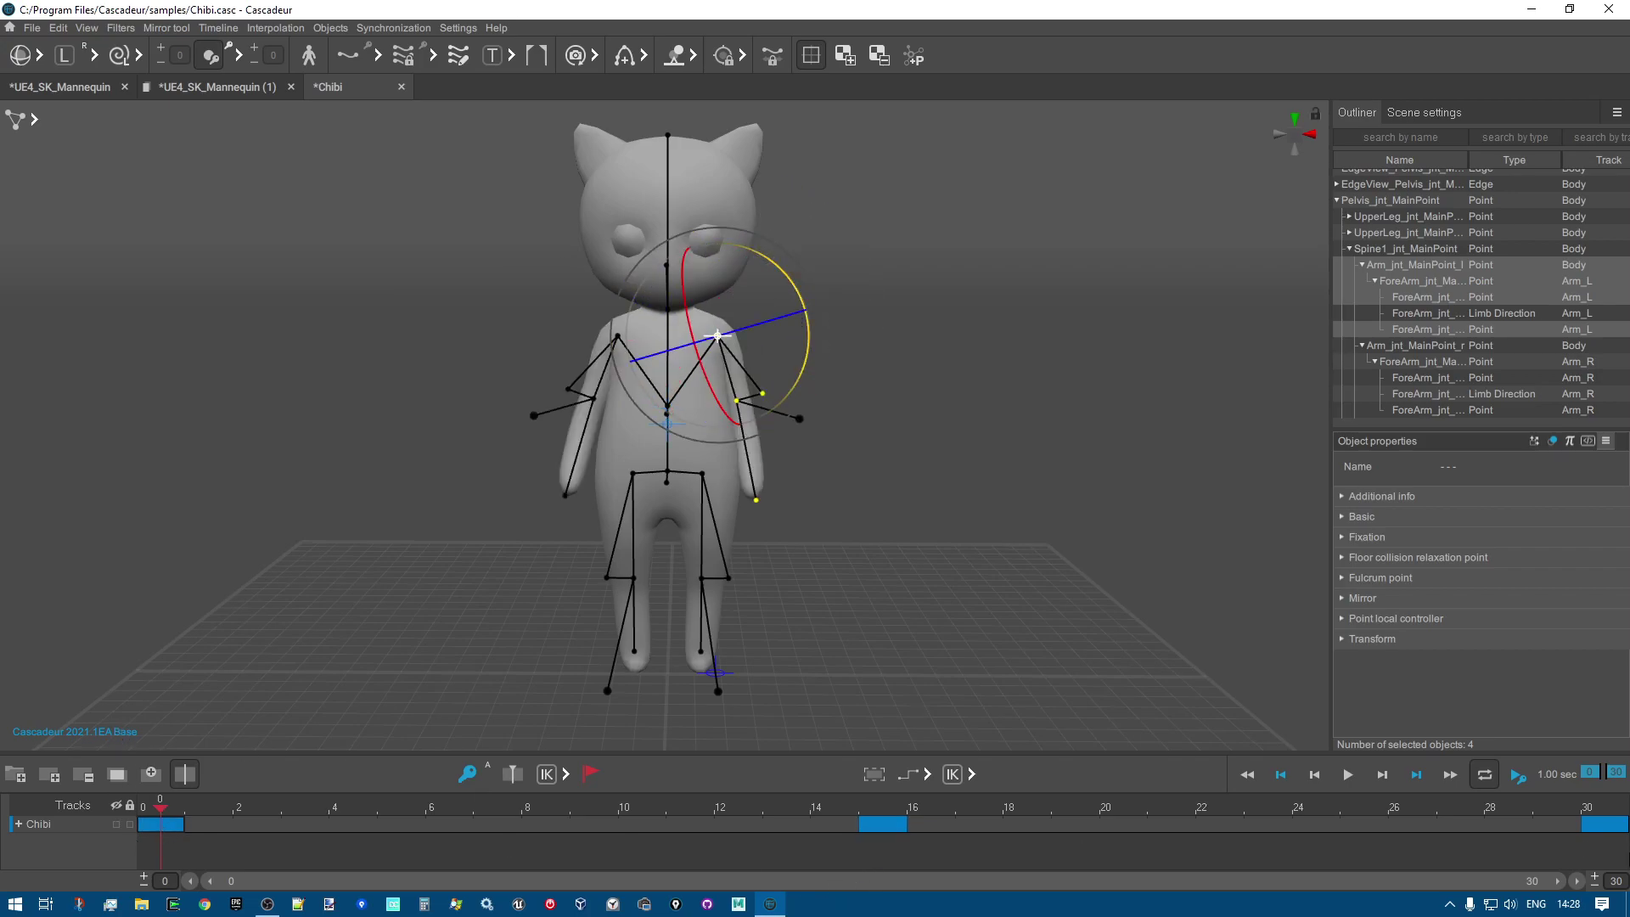
click(1605, 807)
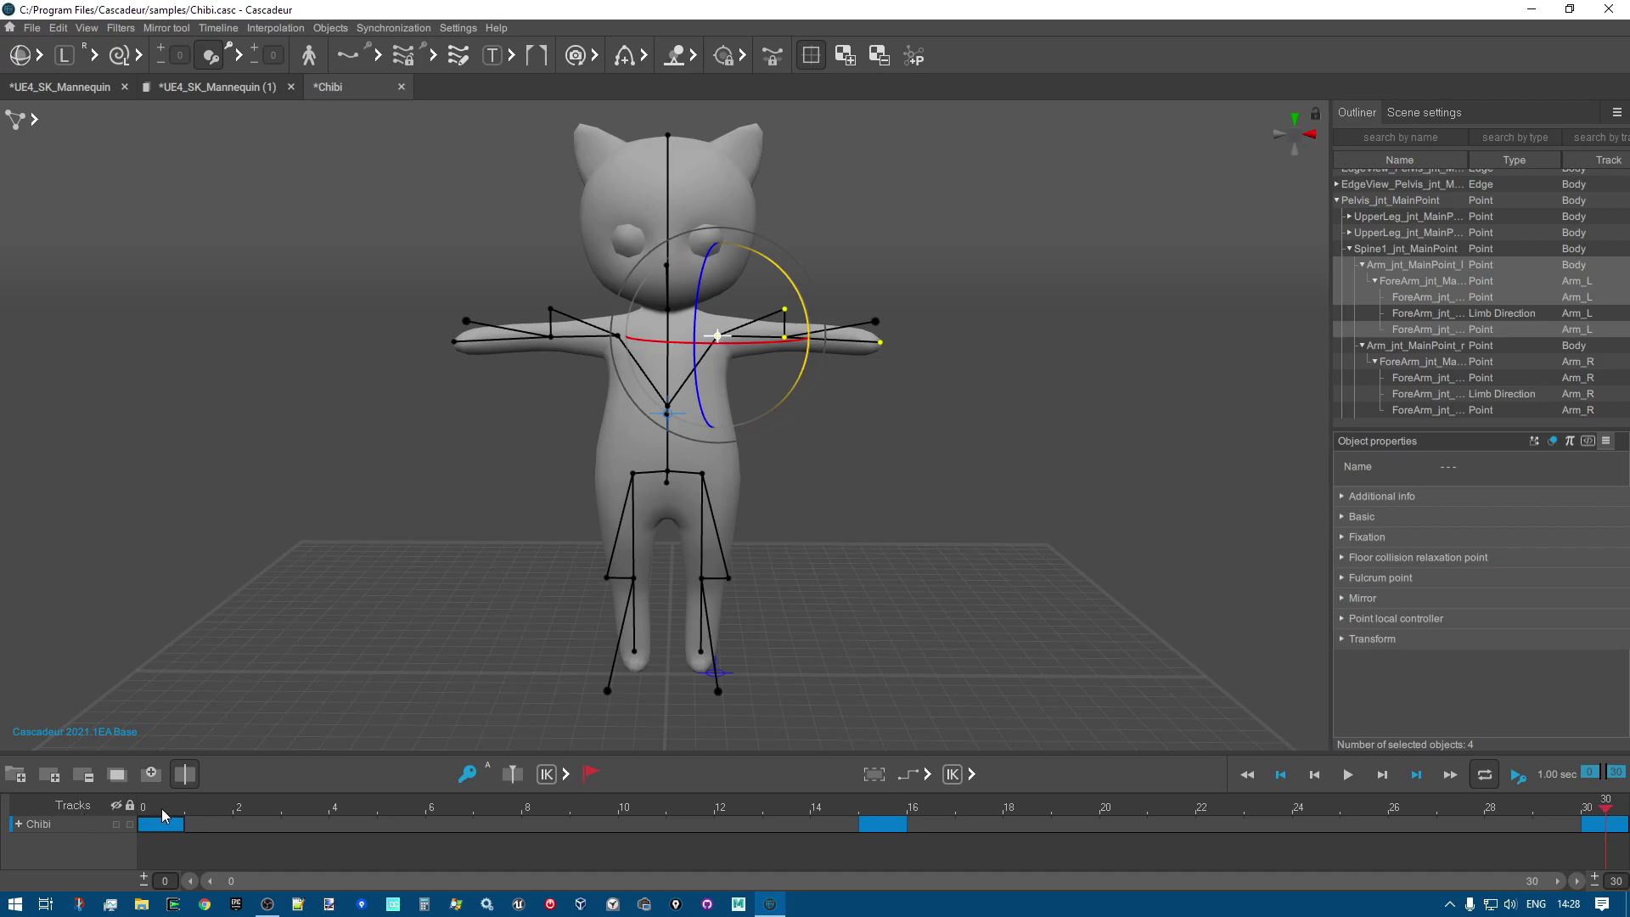
click(167, 822)
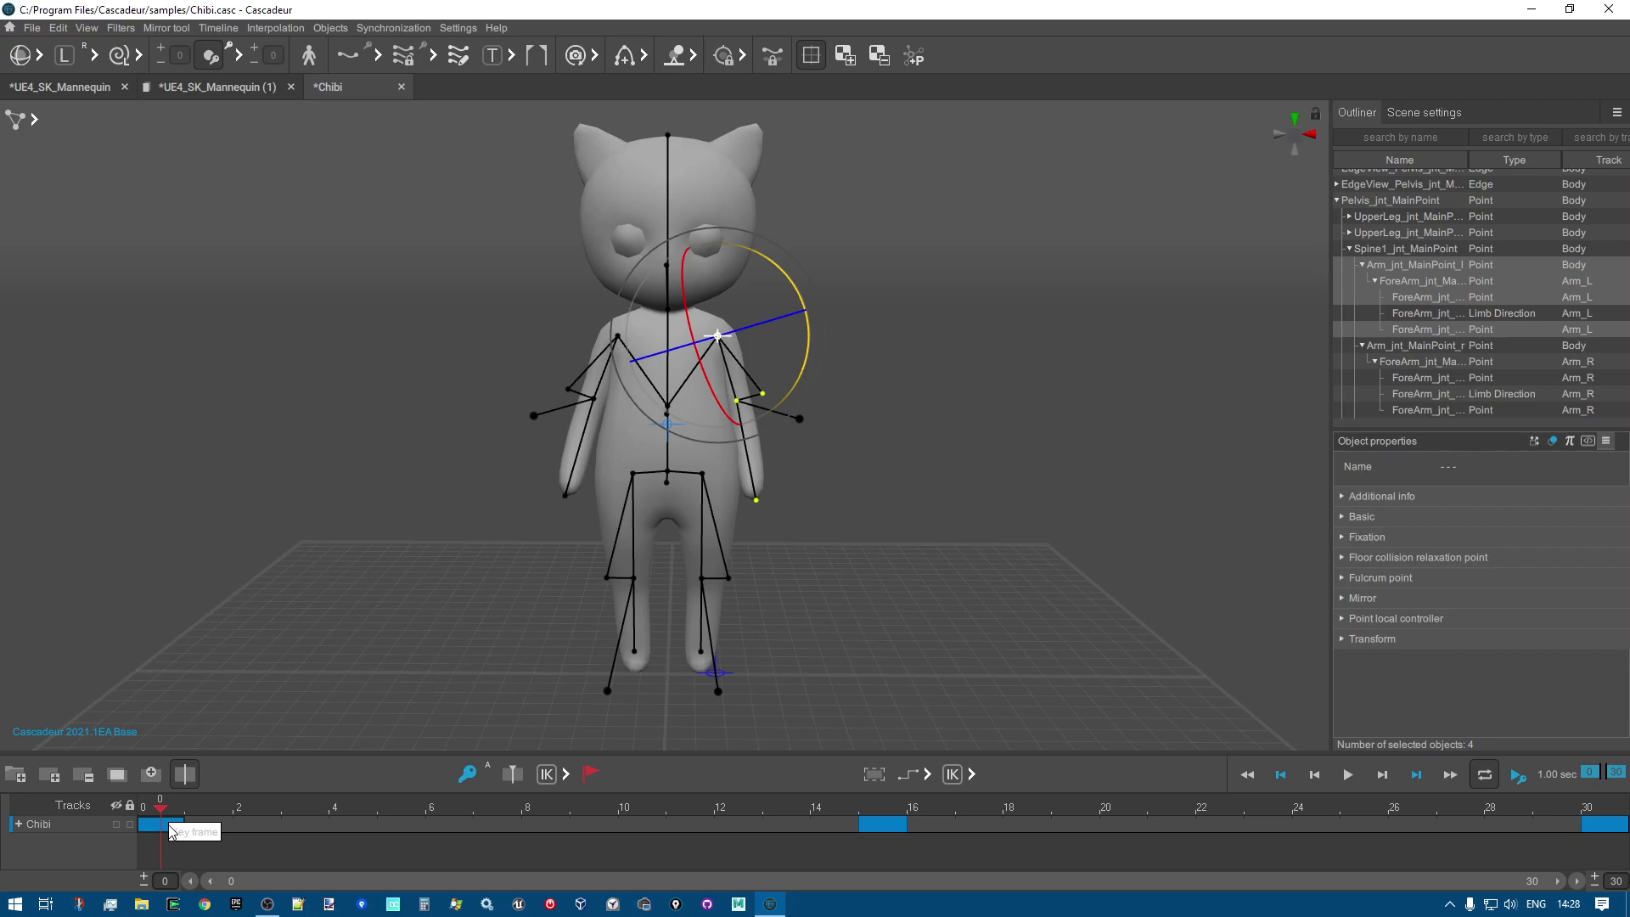
Try to copy the frame 0 keyframe to frame 3, and return to frame 0.
drag(171, 828, 319, 835)
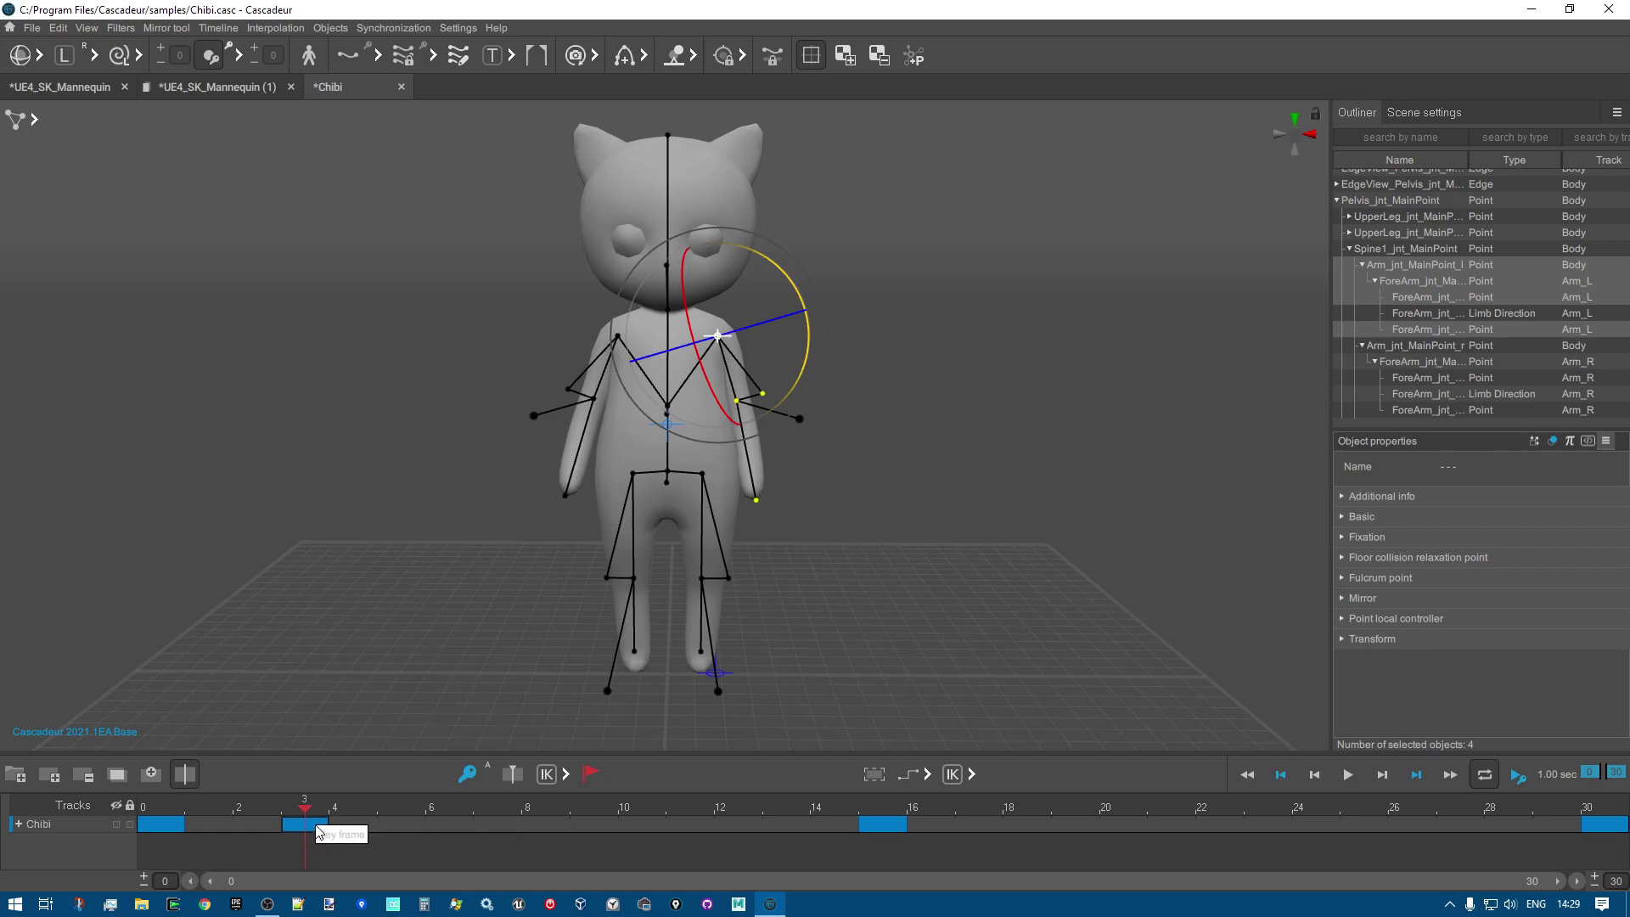
click(476, 821)
click(173, 827)
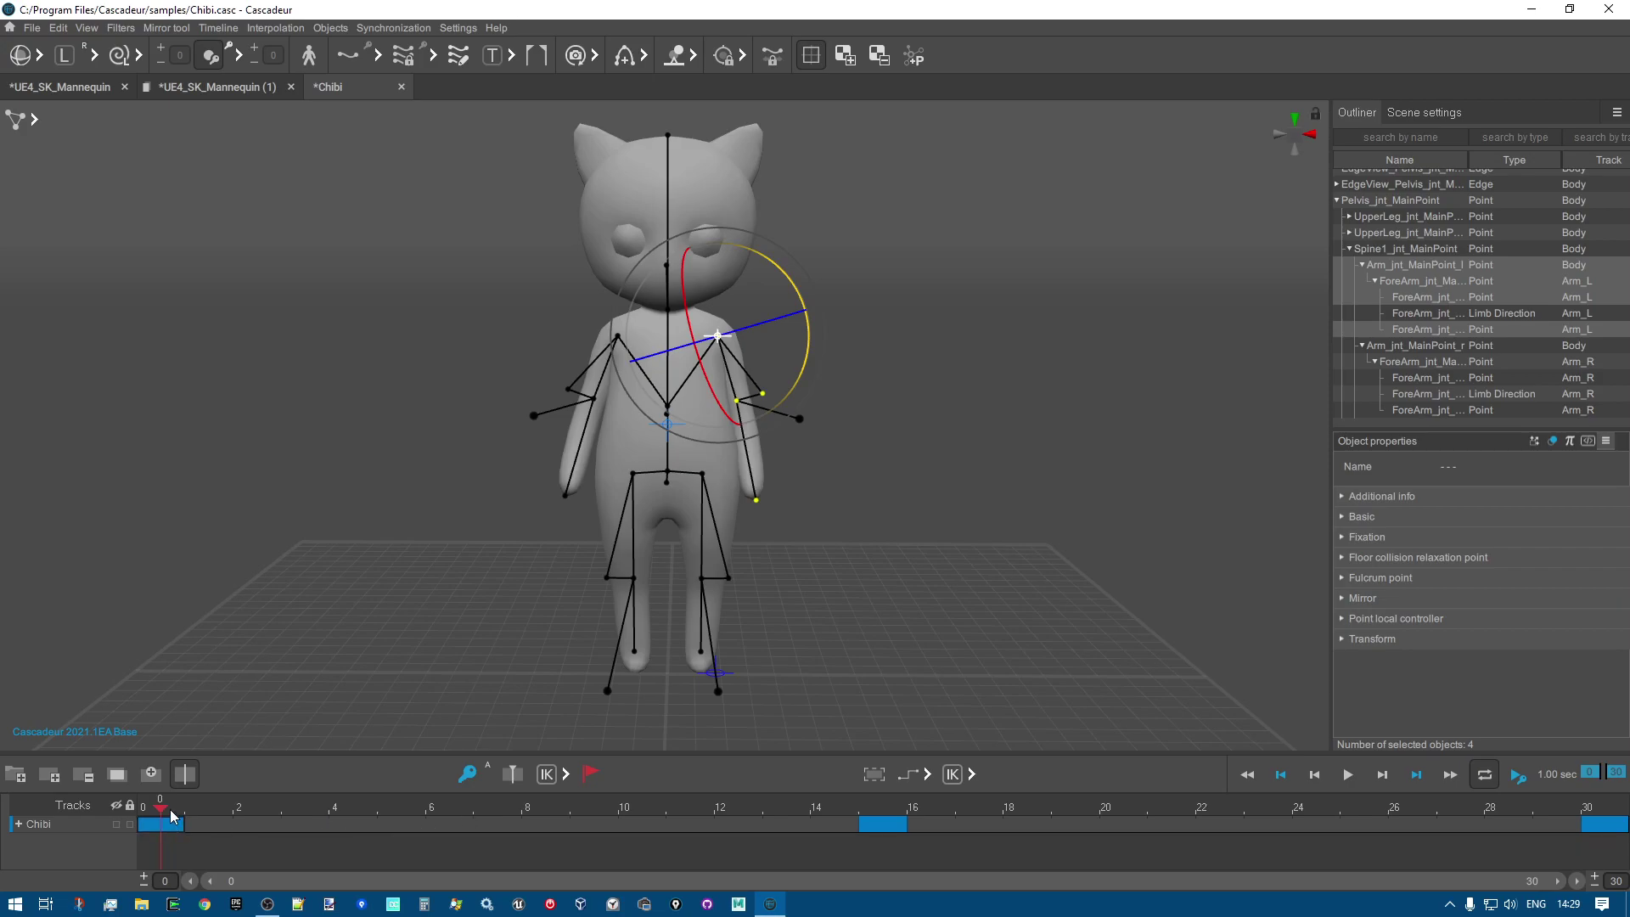
Apply Bezier interpolation to the whole Chibi track between the keyframes from frame 0 to 30.
drag(173, 830, 403, 830)
drag(405, 830, 1627, 702)
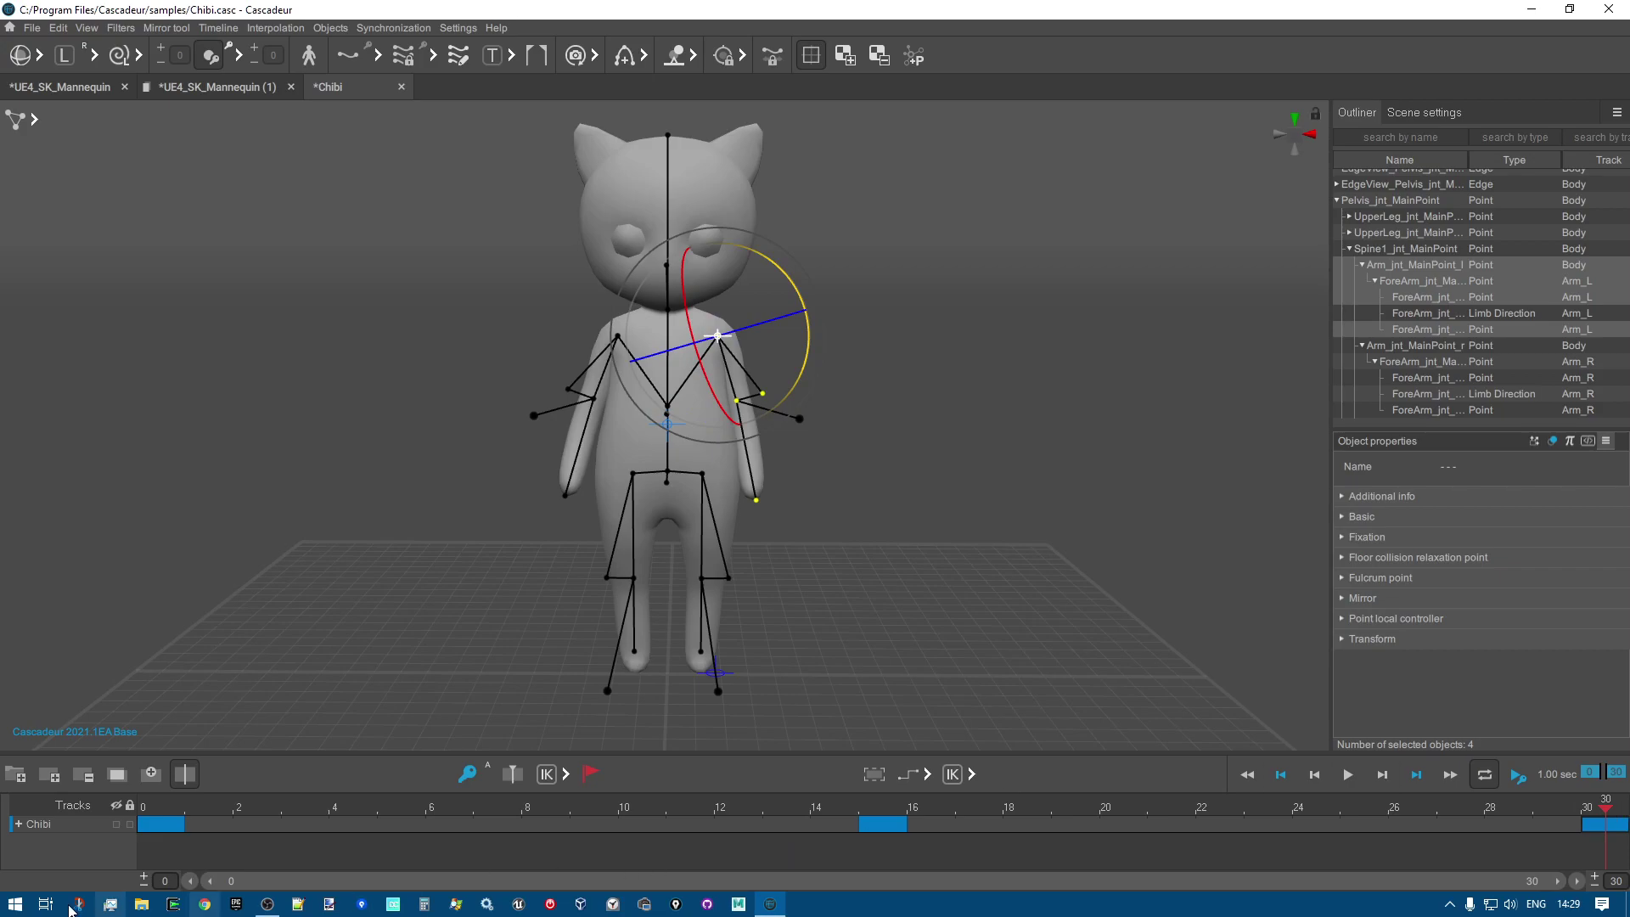
click(178, 826)
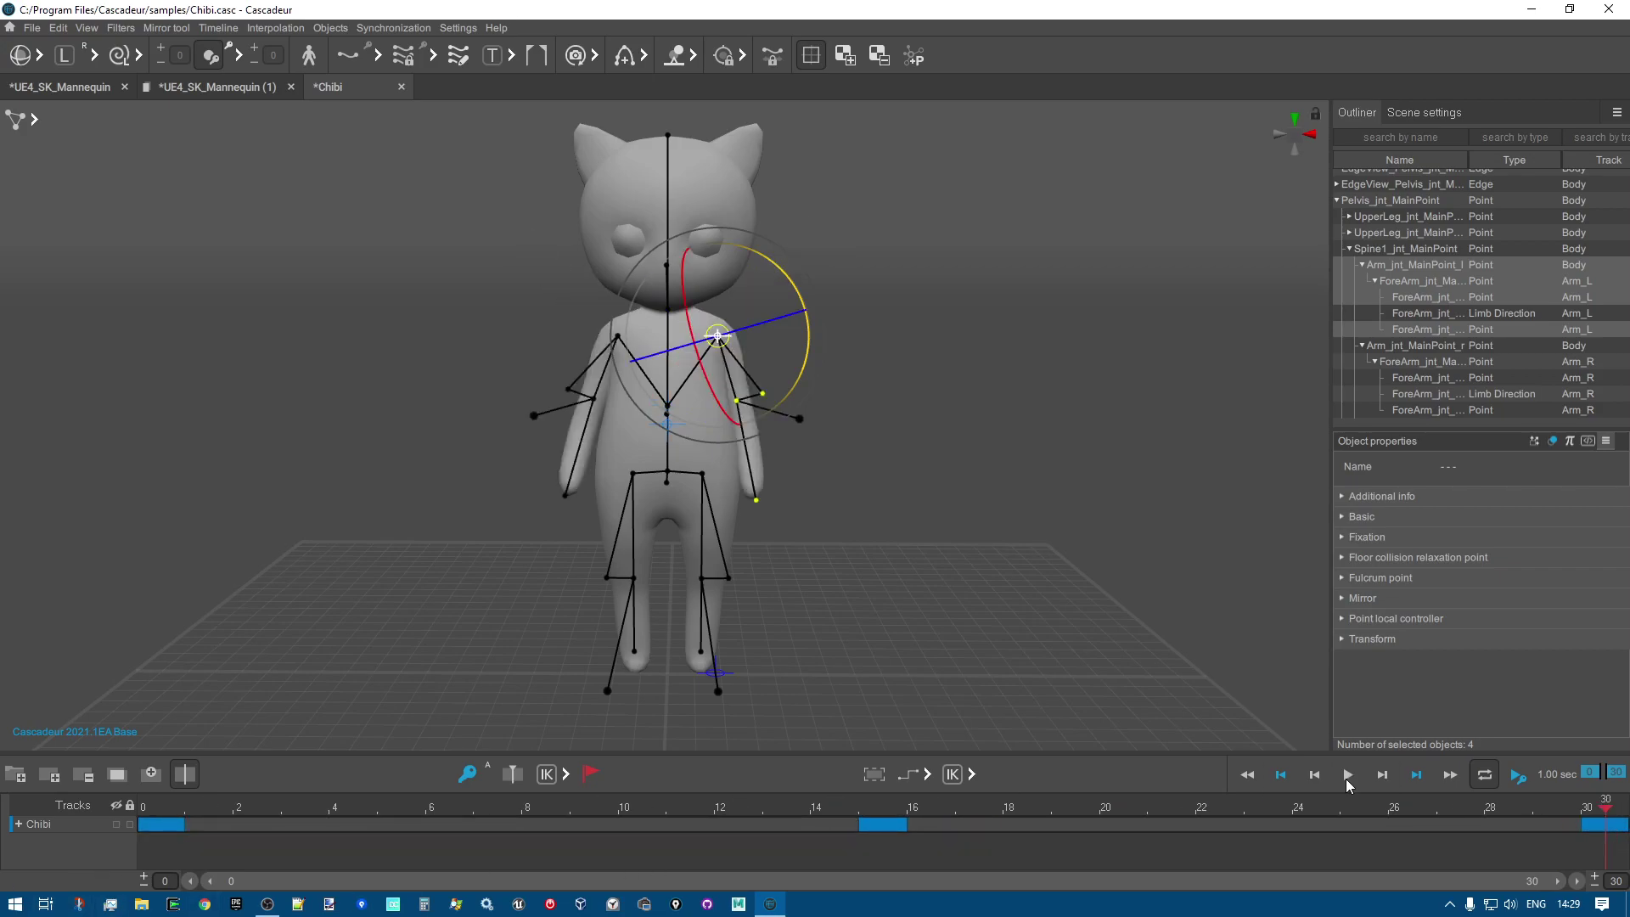
click(928, 774)
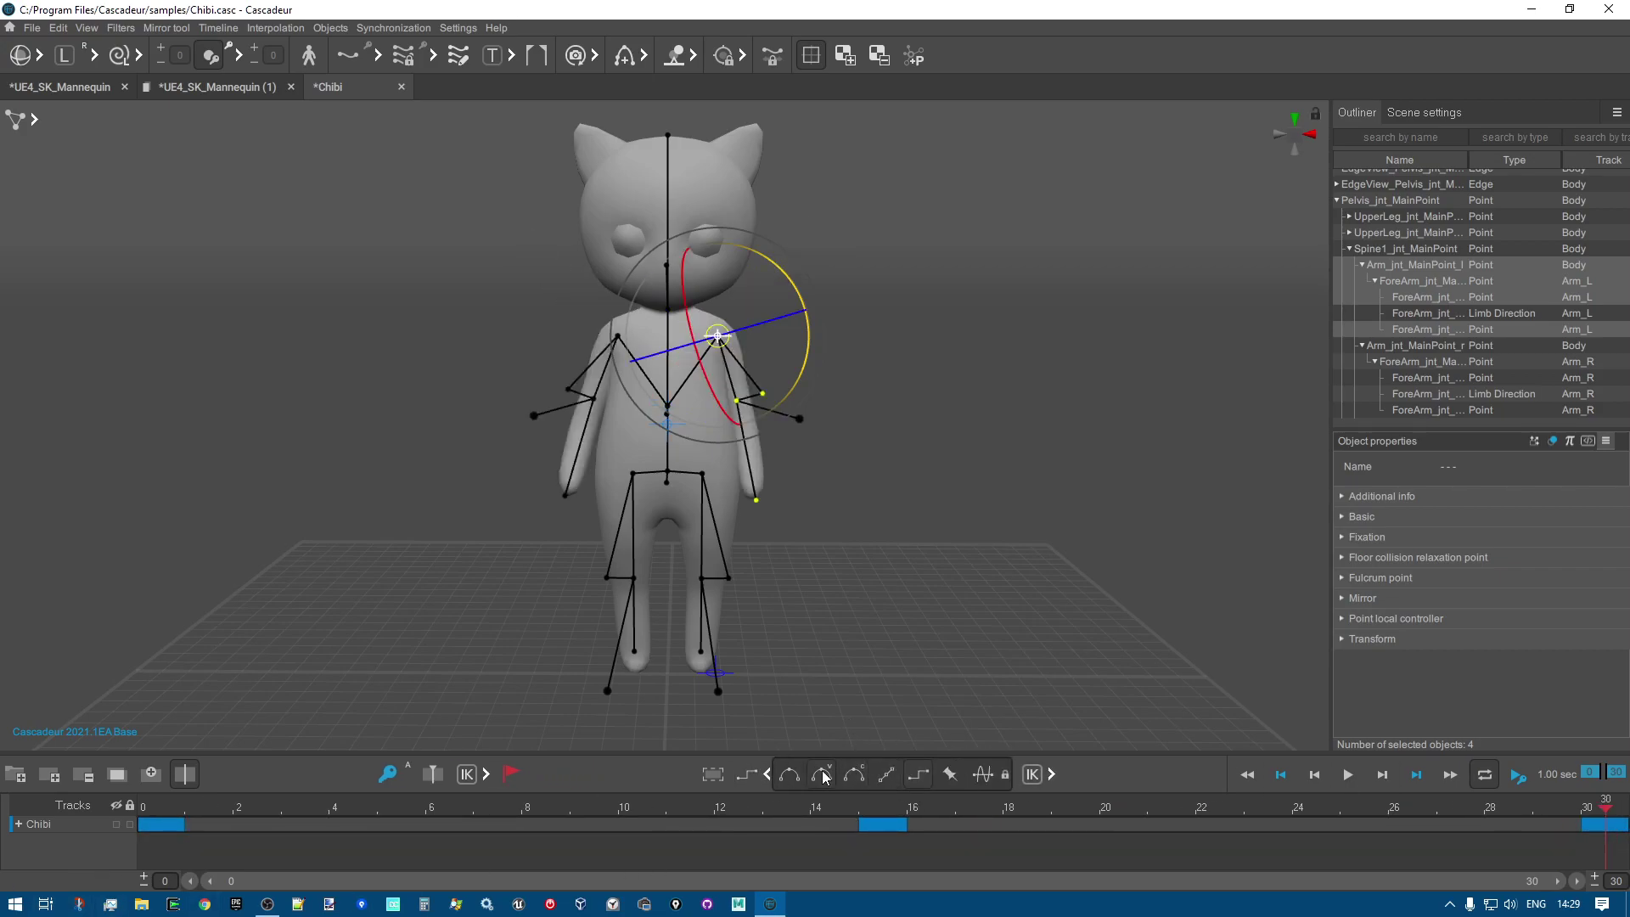
click(791, 775)
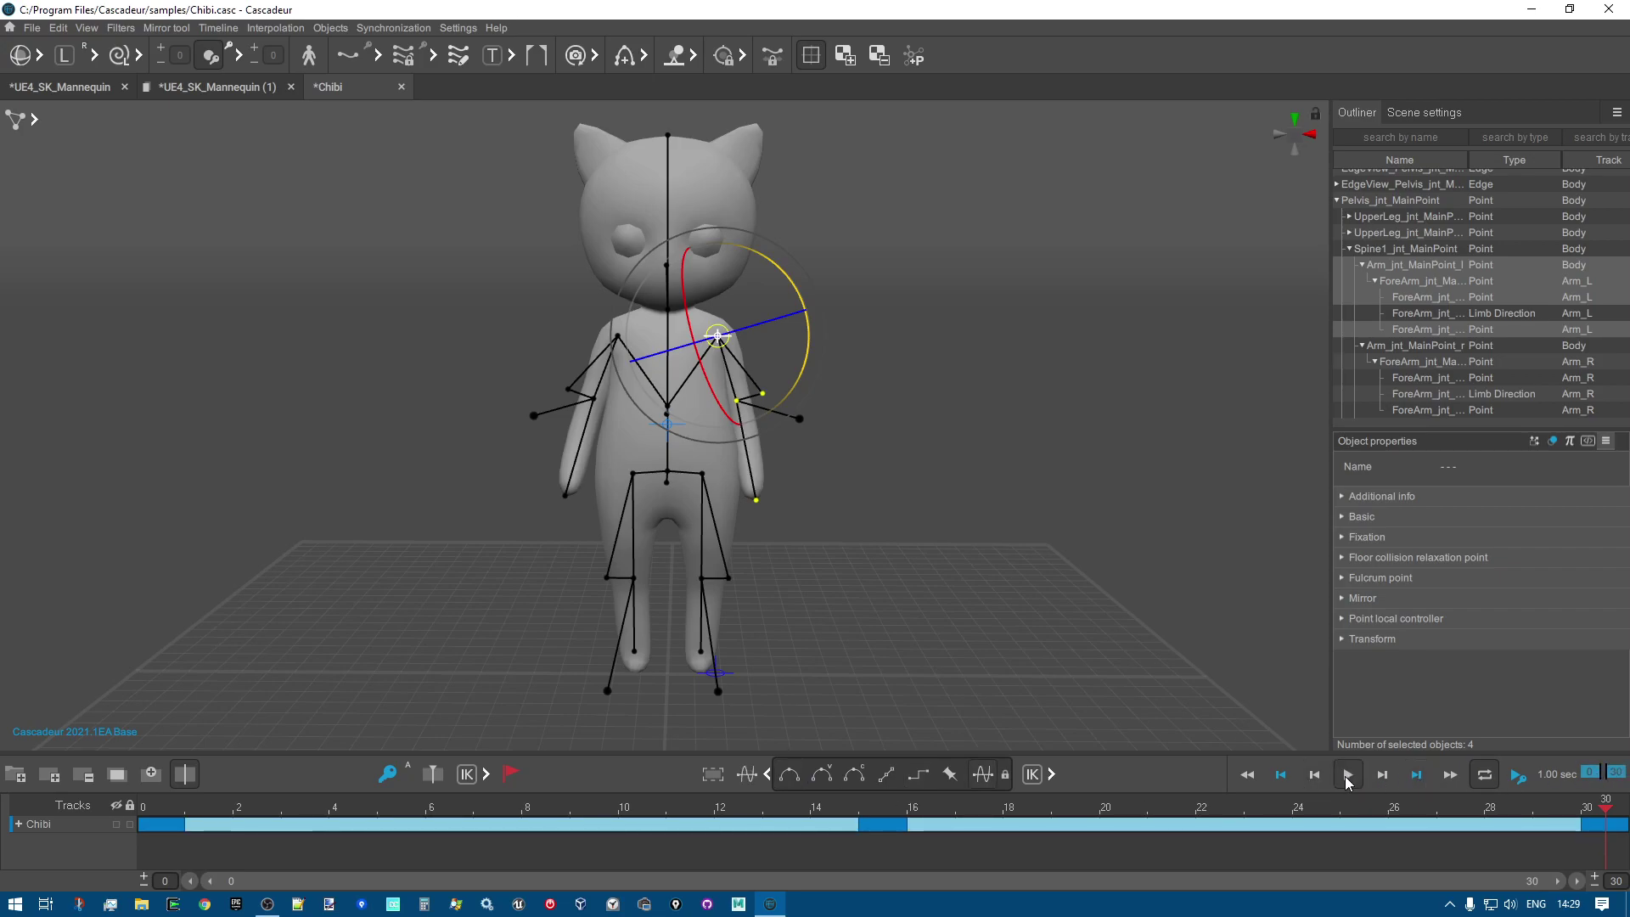
Play the arm-raising animation to check the interpolated motion, stop it and return to frame 0.
click(1348, 774)
right_drag(933, 509, 1042, 462)
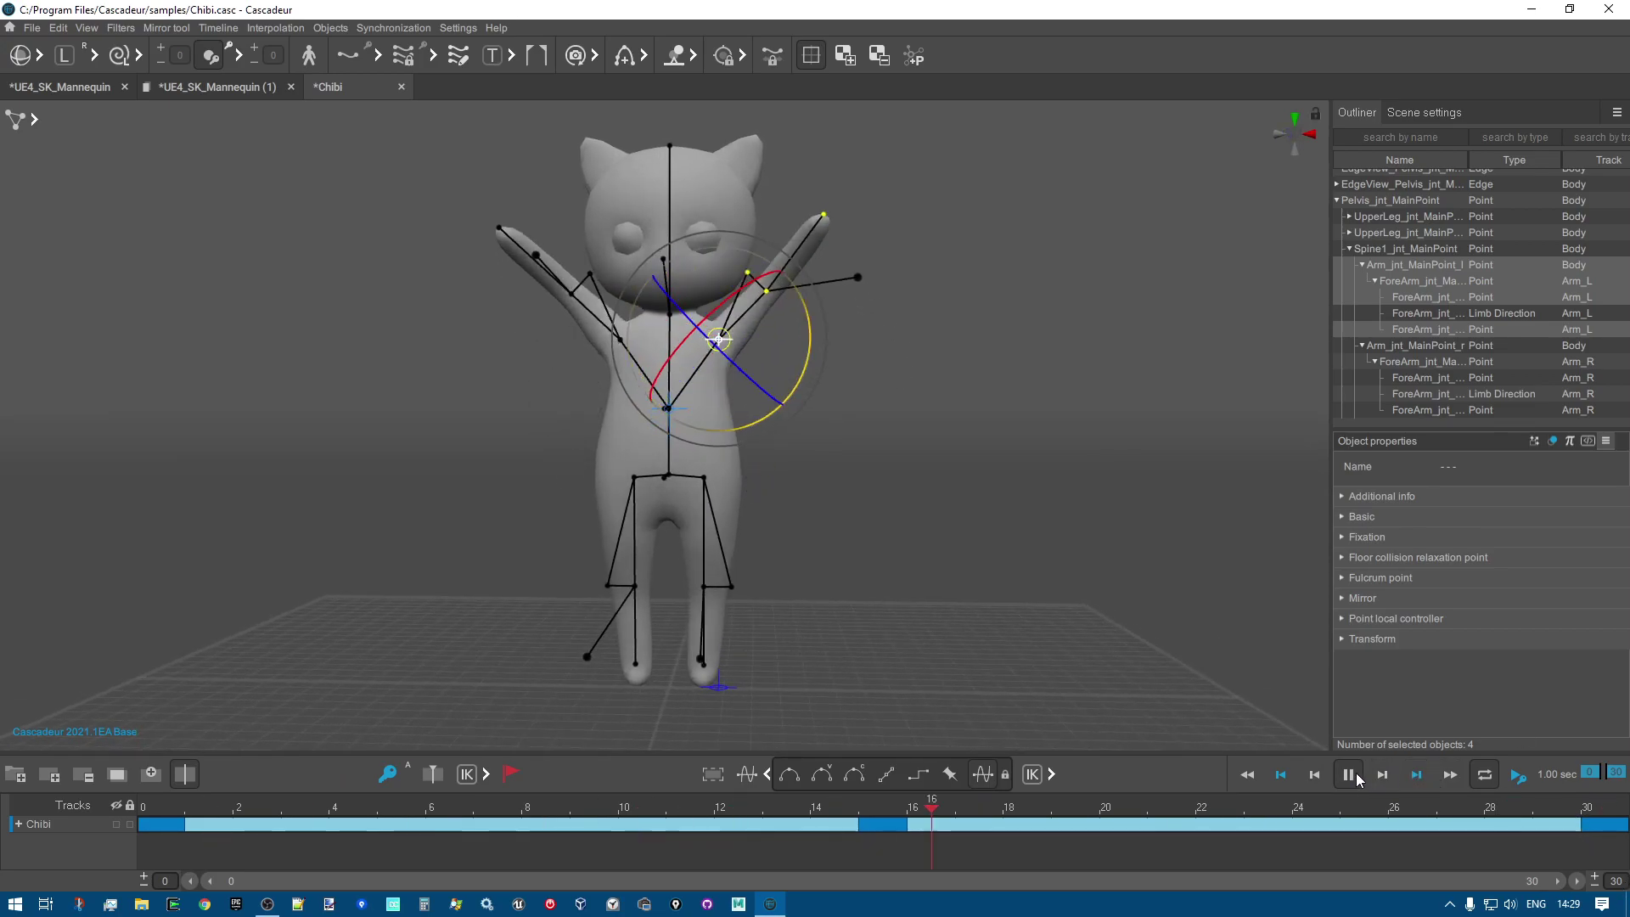
click(1401, 802)
click(160, 805)
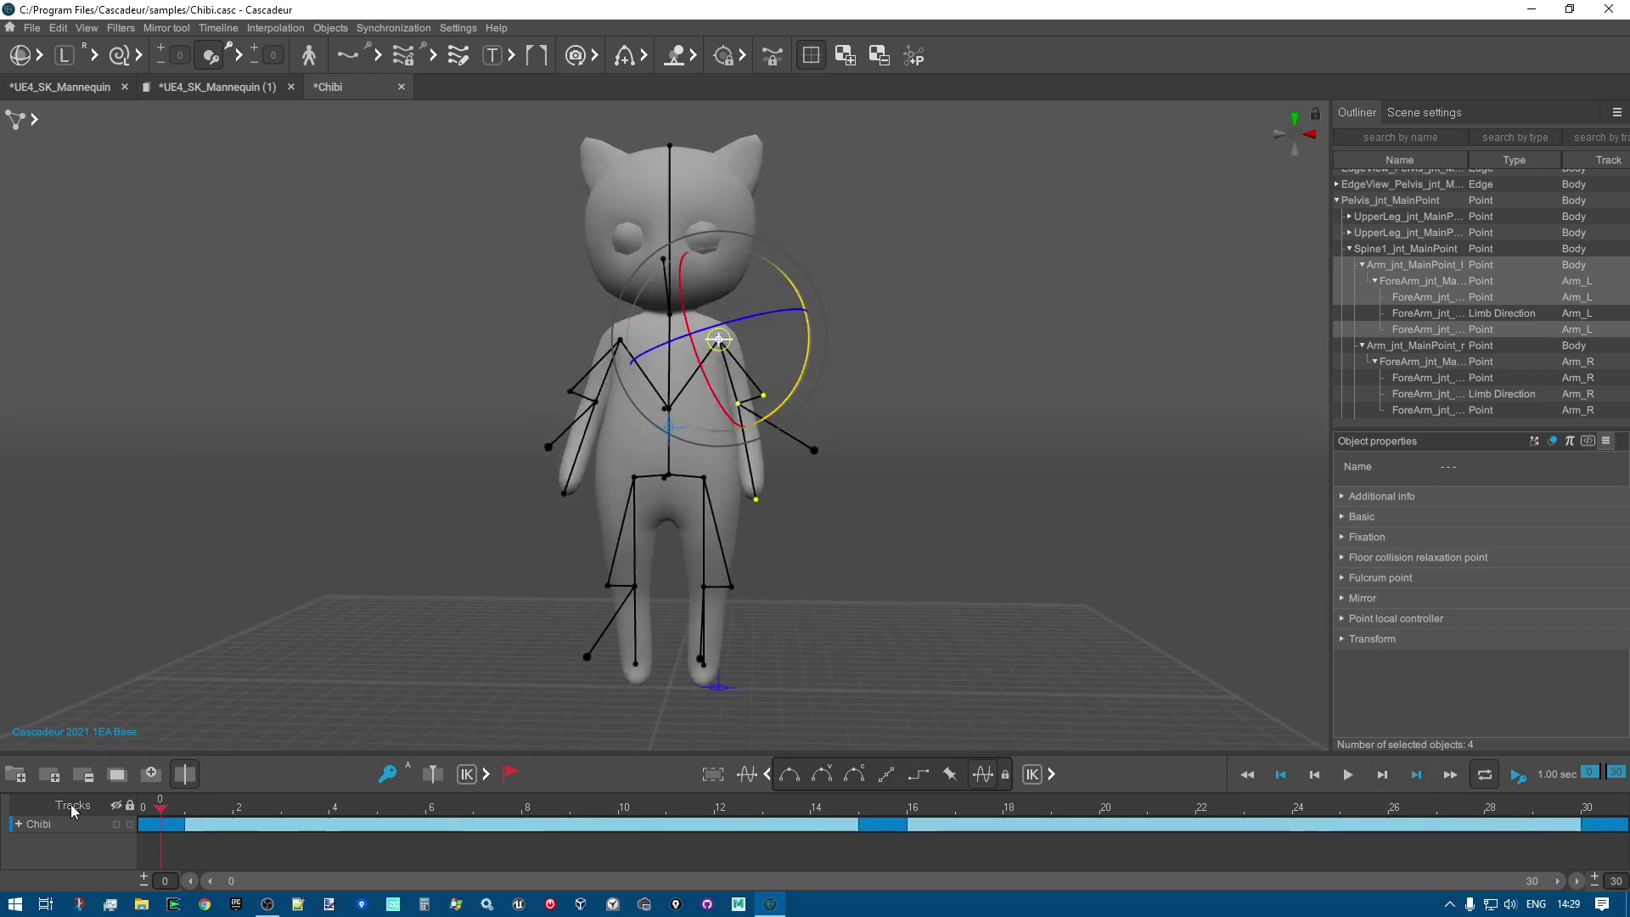
right_drag(1002, 292, 826, 418)
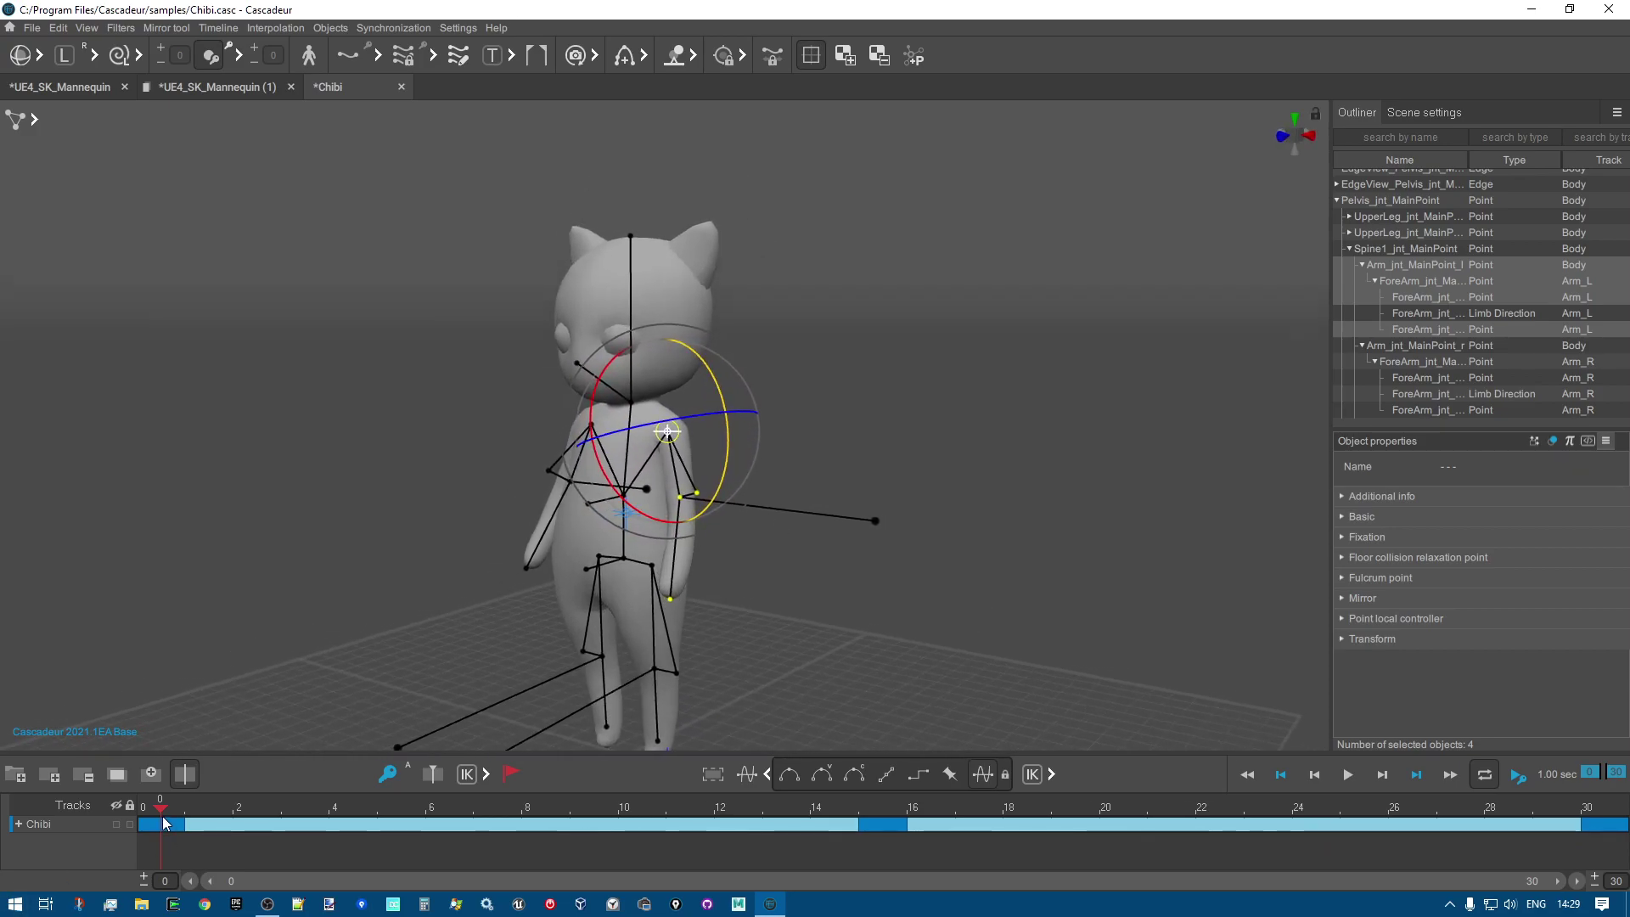
Select the left hand's direction point and go through frames 0 to 30 to examine its trajectory.
click(696, 630)
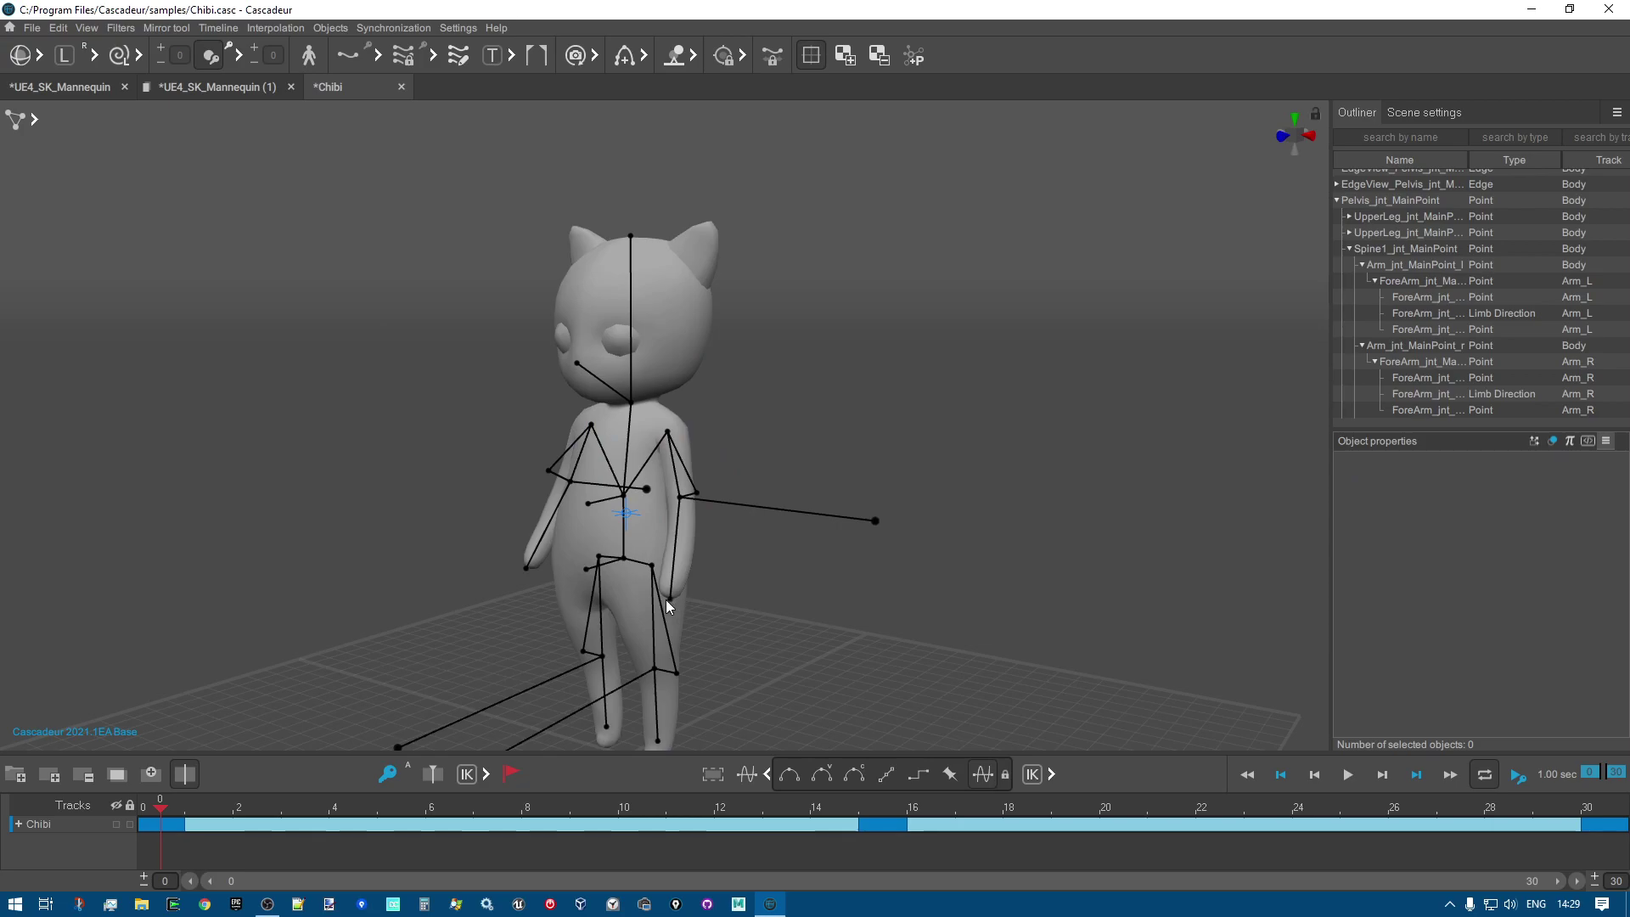
click(670, 598)
right_drag(918, 499, 933, 469)
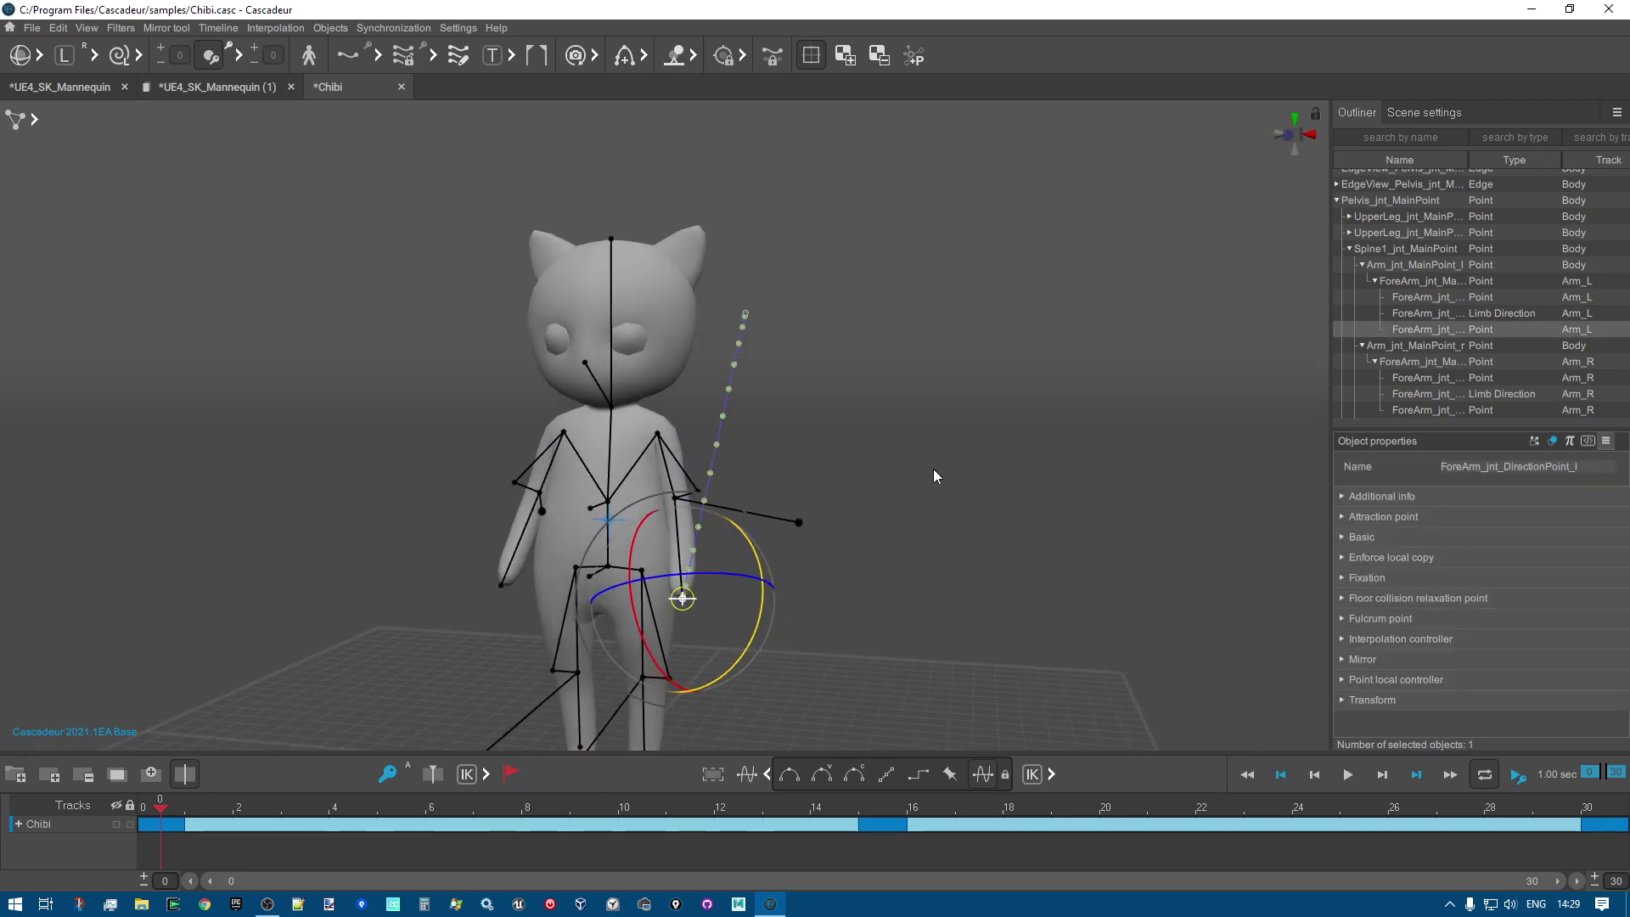
right_drag(959, 604, 393, 829)
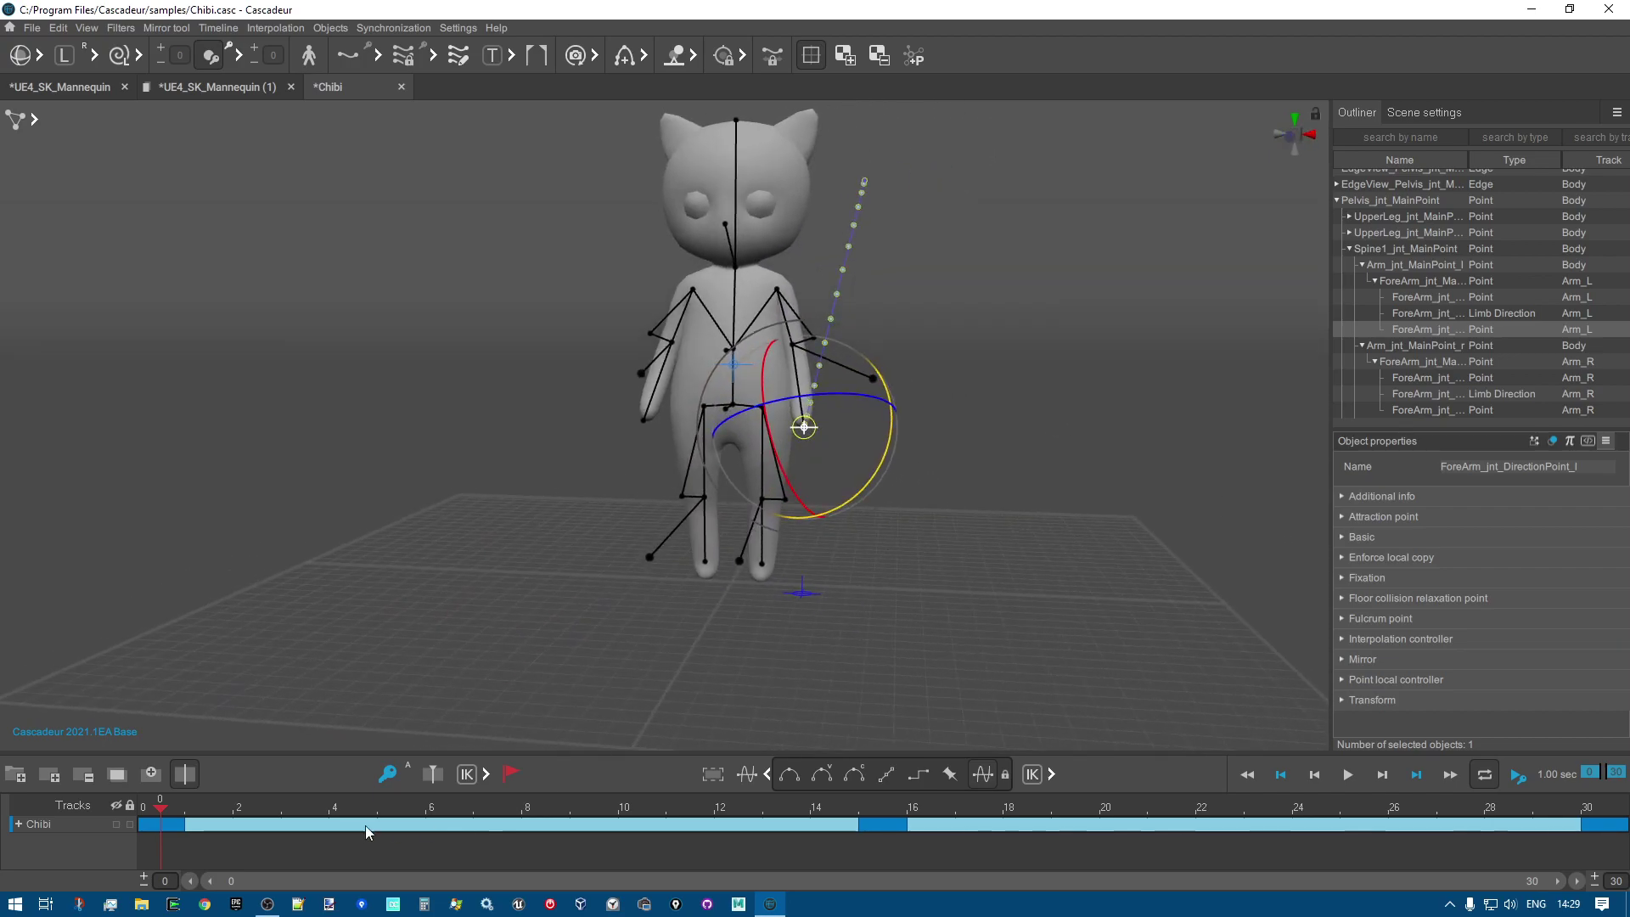
drag(158, 821, 1624, 793)
Add the right hand's direction point to the selection so both hands' trajectories are displayed.
right_drag(976, 633, 1068, 610)
right_drag(1048, 506, 937, 639)
scroll(894, 604, up, 5)
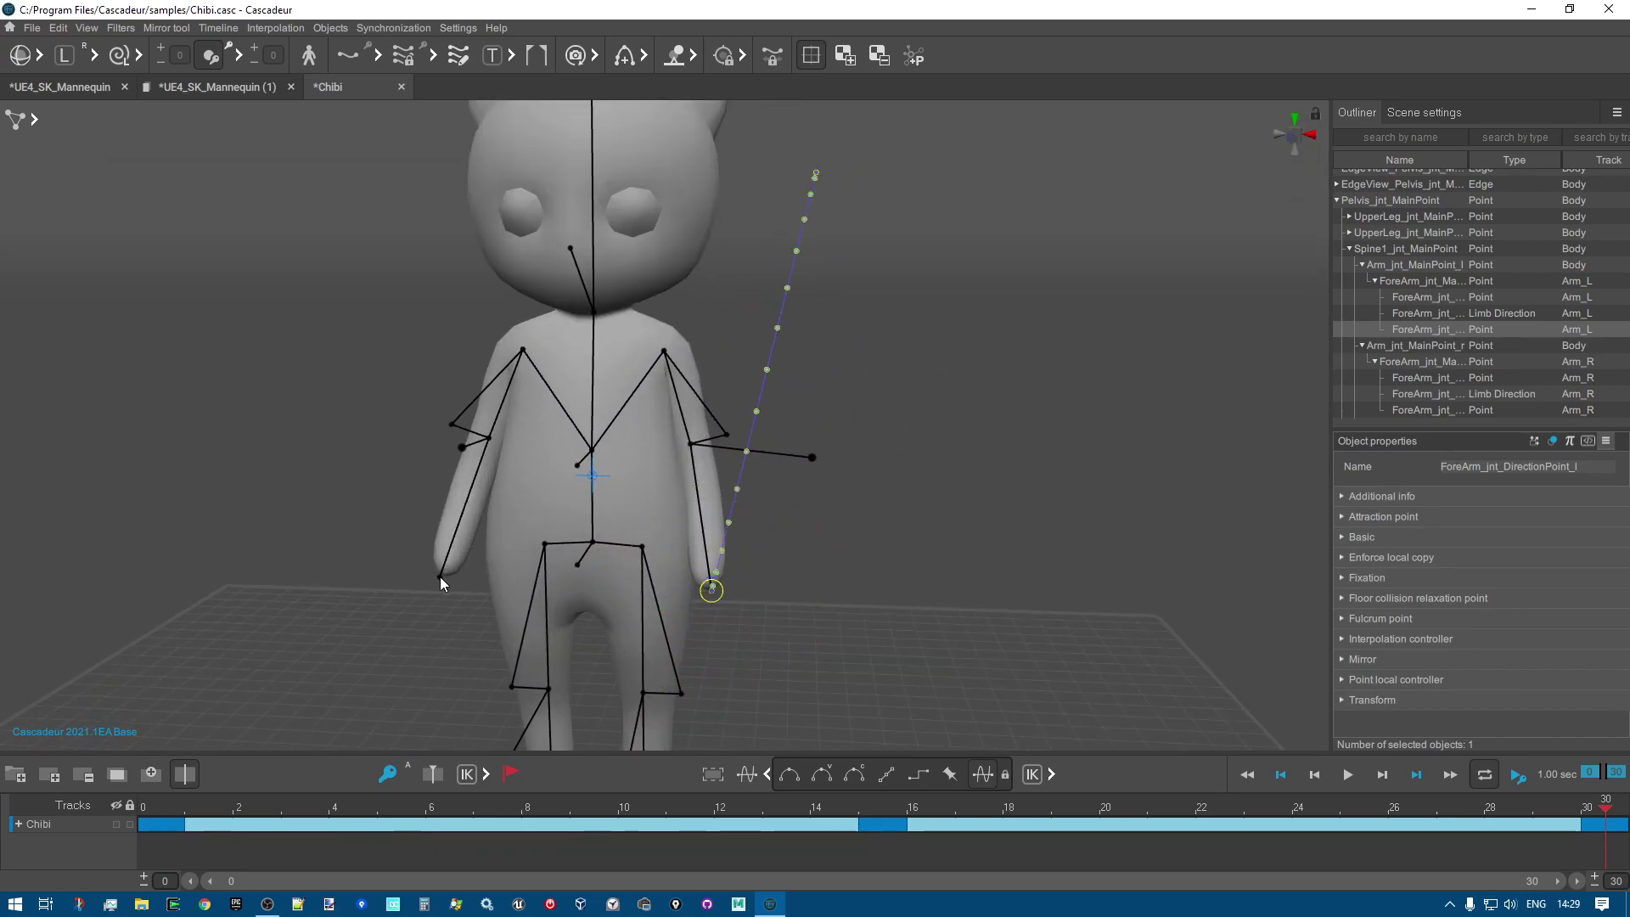
shift+click(439, 577)
right_drag(921, 588, 766, 587)
mouse_move(1017, 659)
right_down()
mouse_move(1027, 575)
mouse_move(1089, 634)
mouse_move(1051, 613)
mouse_move(1082, 605)
mouse_move(1024, 629)
right_up()
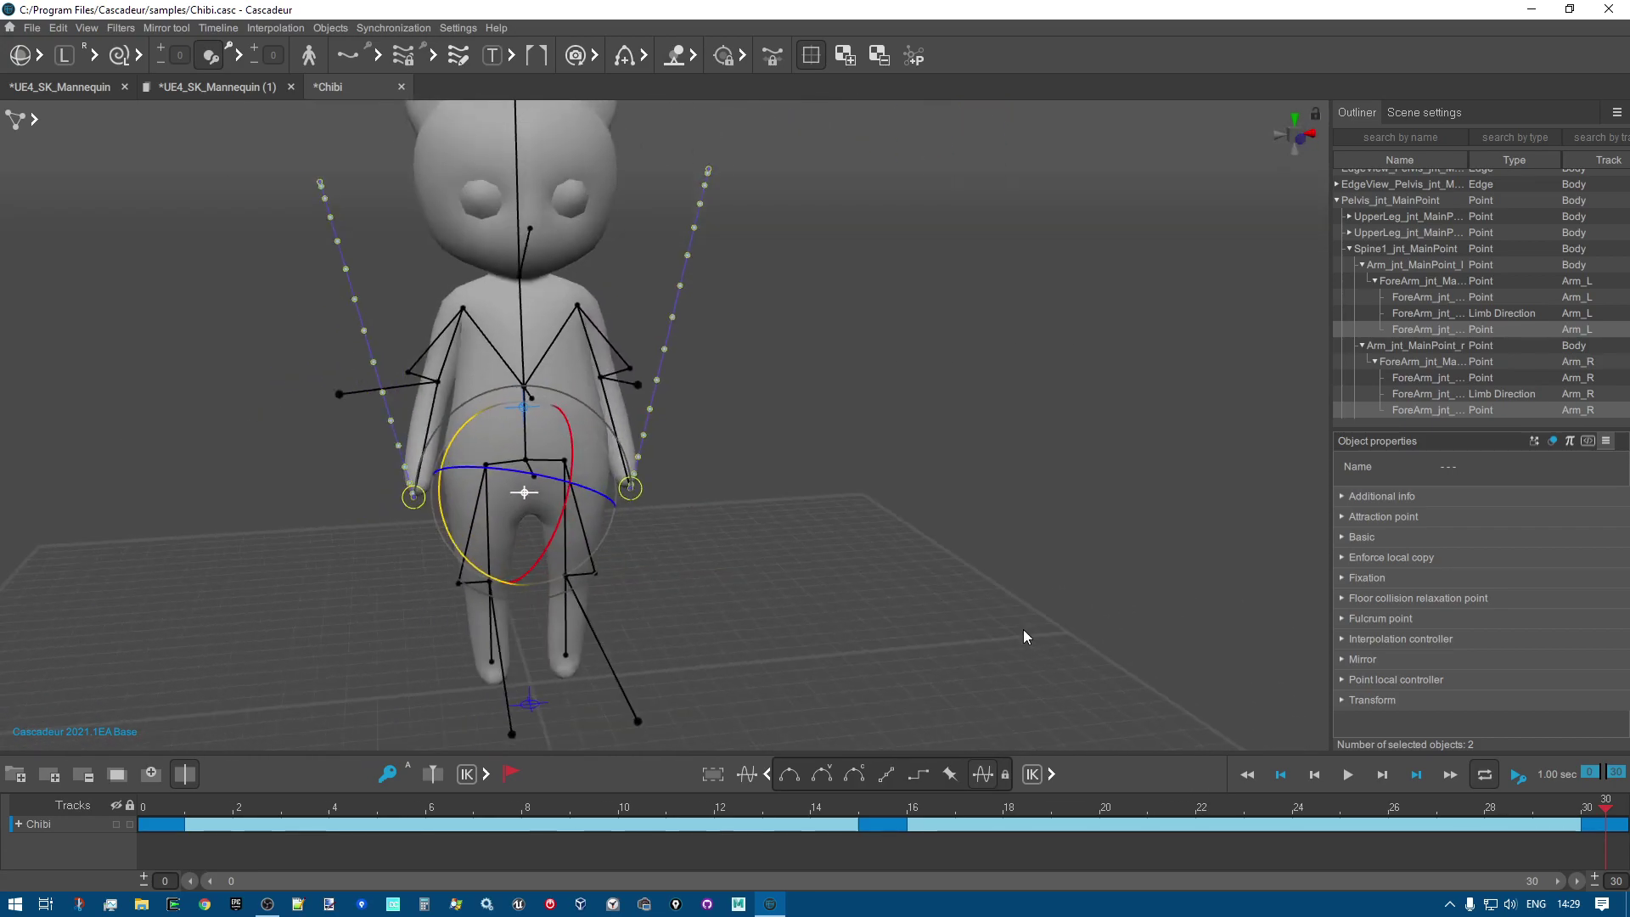
Preview the motion over the timeline and compare the two hand trajectories from different angles.
drag(180, 825, 692, 828)
key(space)
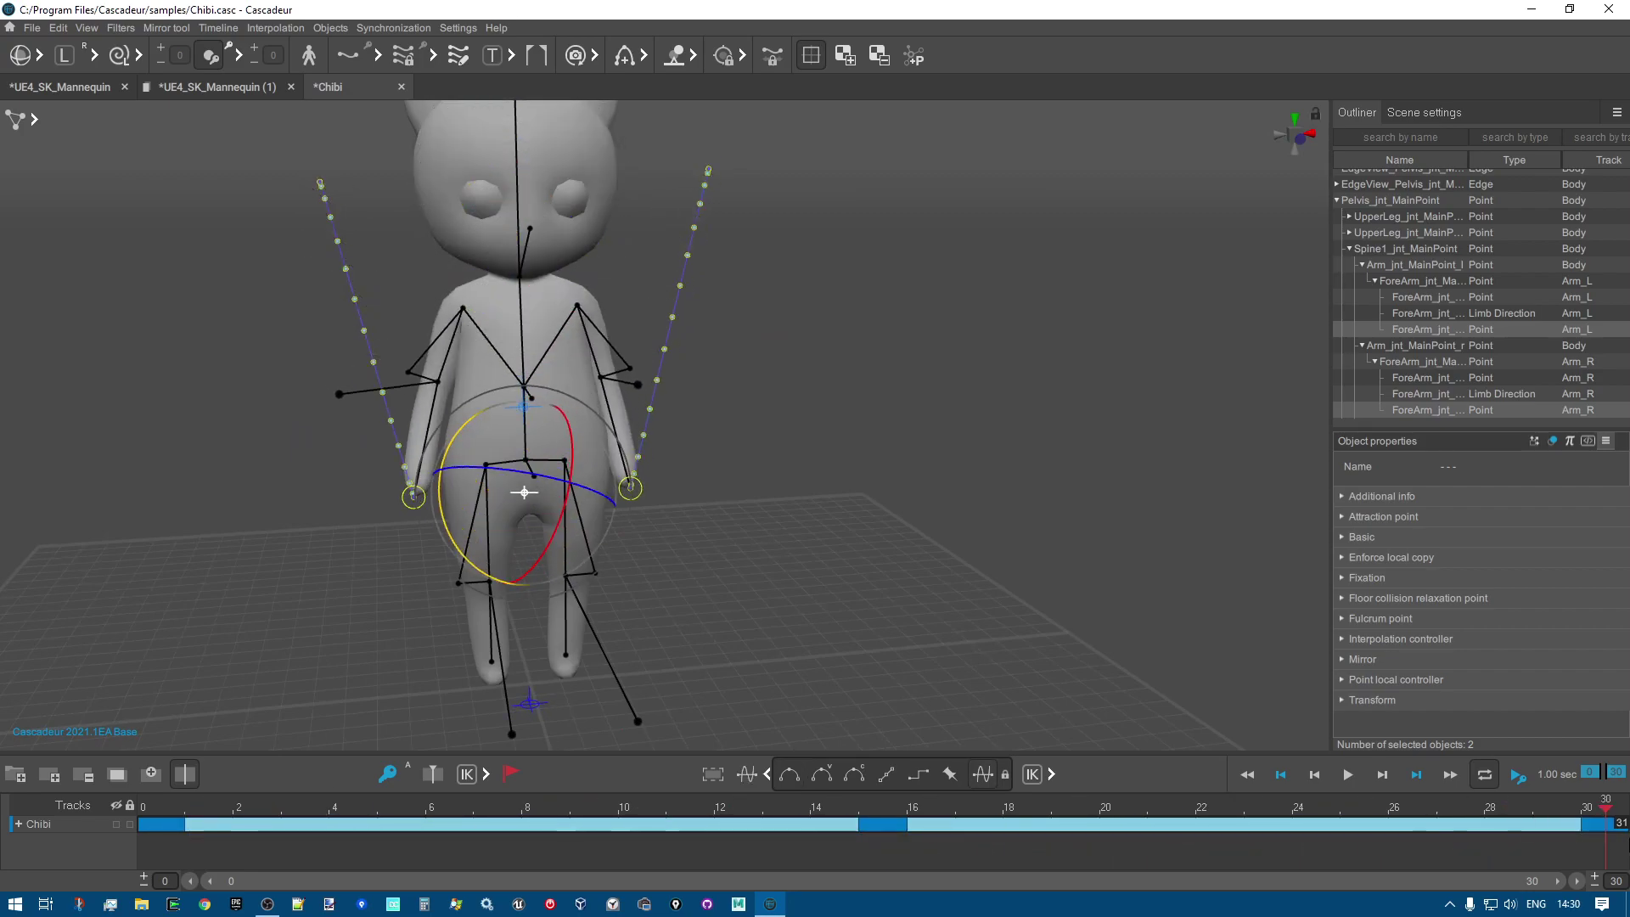
right_drag(985, 441, 798, 489)
right_drag(772, 415, 1167, 468)
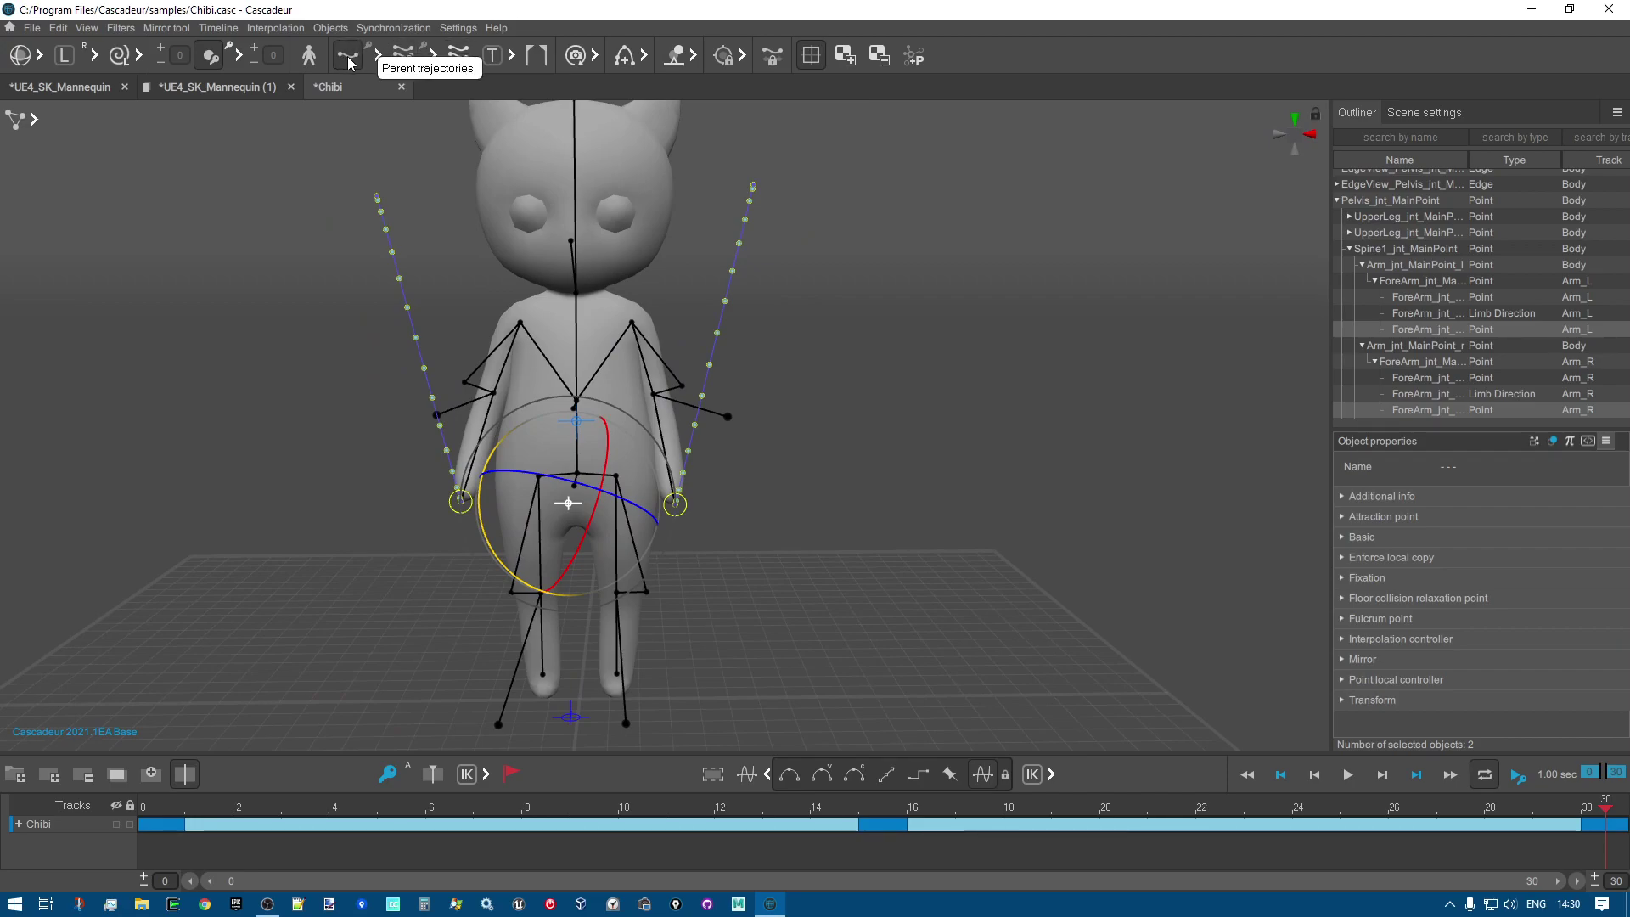
Try the other trajectory display modes, then switch back to the parent trajectories.
click(378, 56)
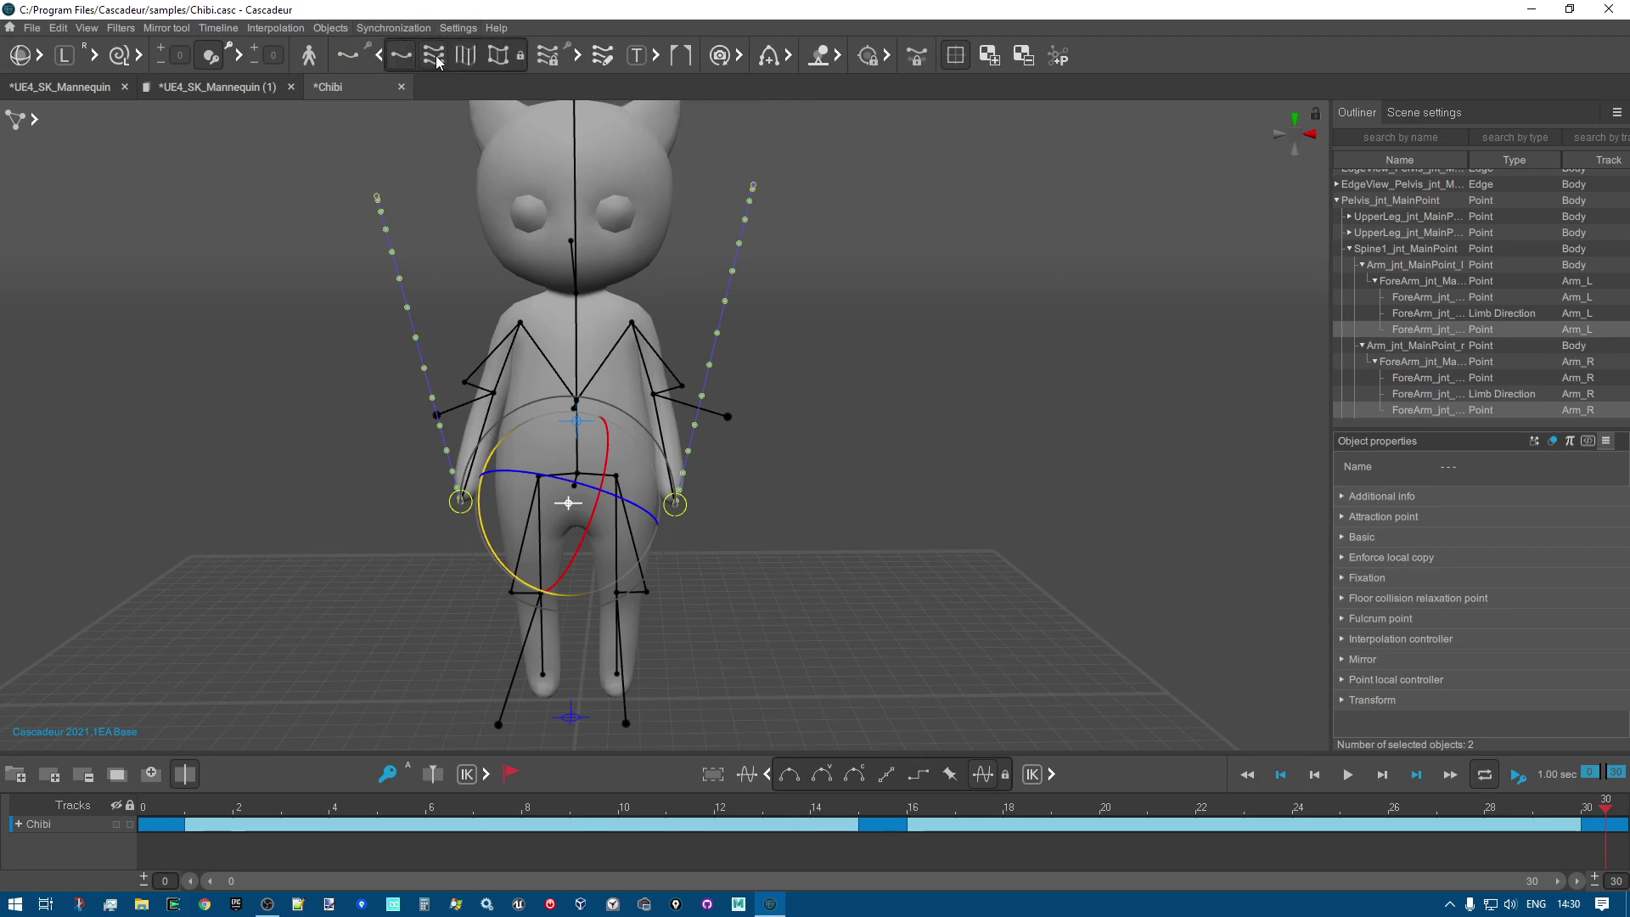
click(438, 61)
click(347, 59)
click(347, 65)
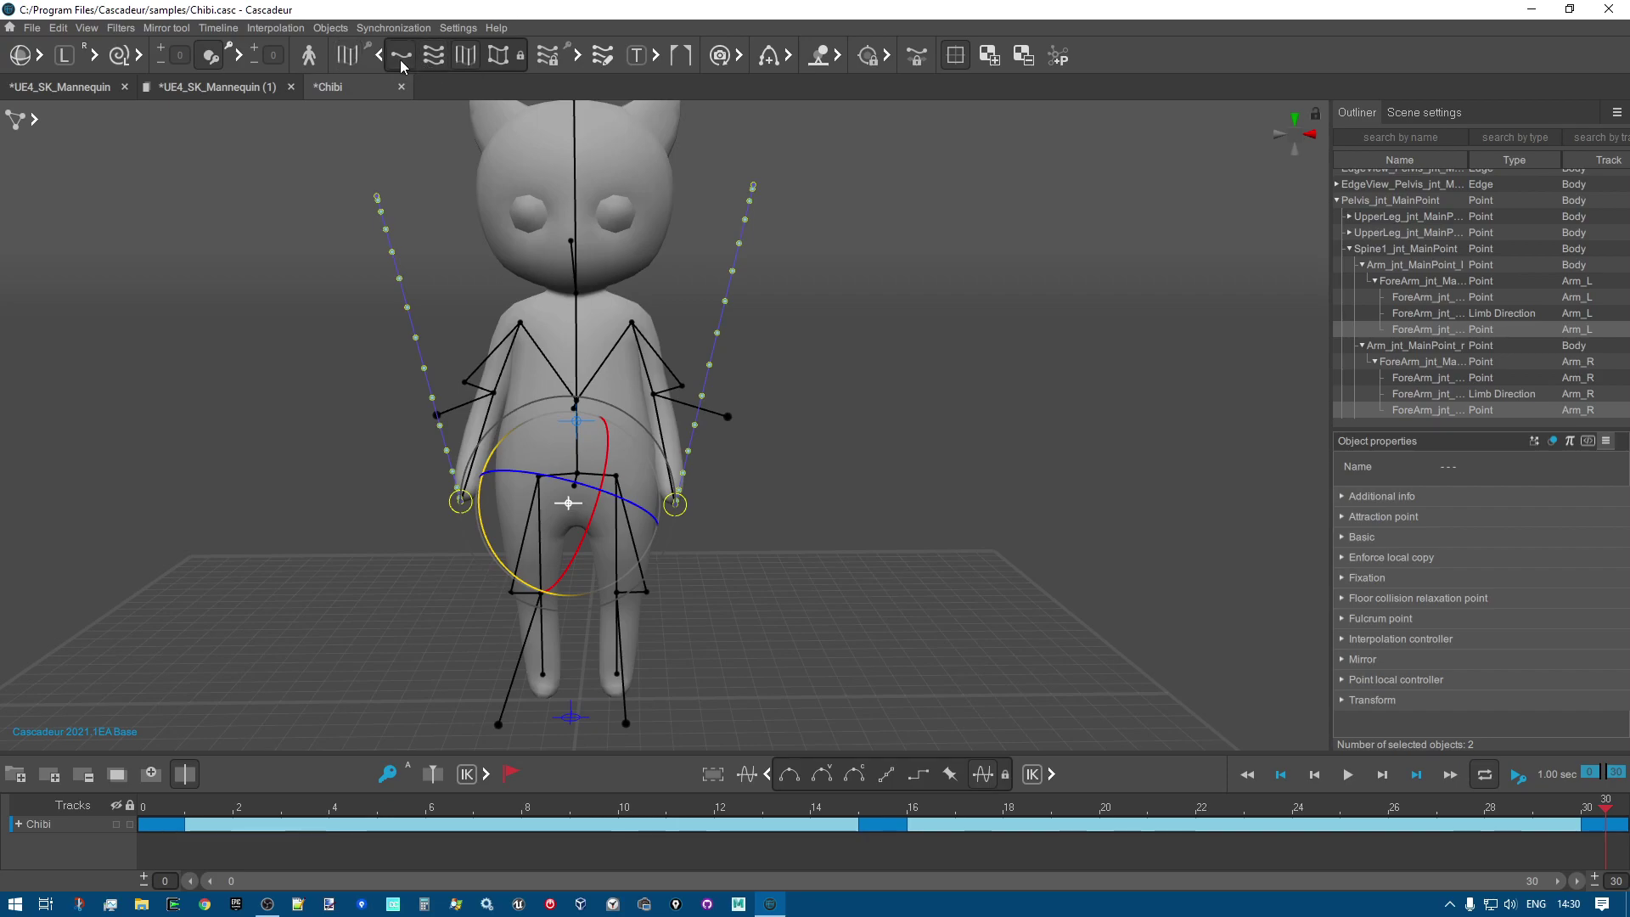
click(355, 65)
click(354, 61)
Go over frames 0 to 30 of the Chibi track and inspect the spacing of the hand trajectory points.
right_drag(957, 356, 925, 404)
click(165, 831)
drag(165, 834, 1604, 831)
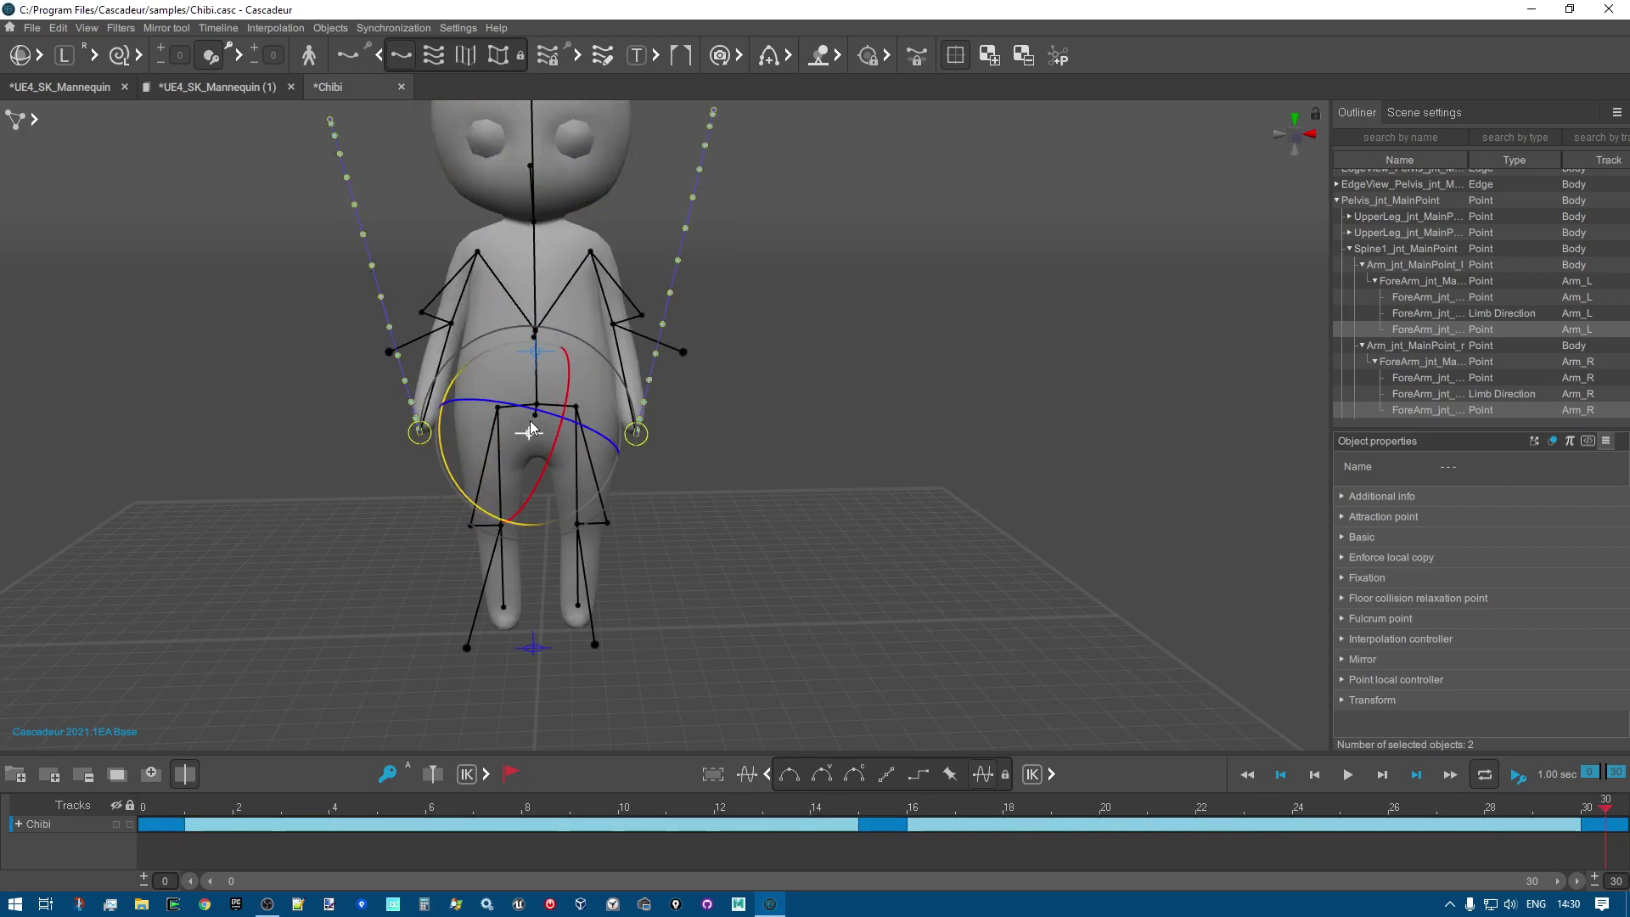
right_drag(840, 479, 803, 614)
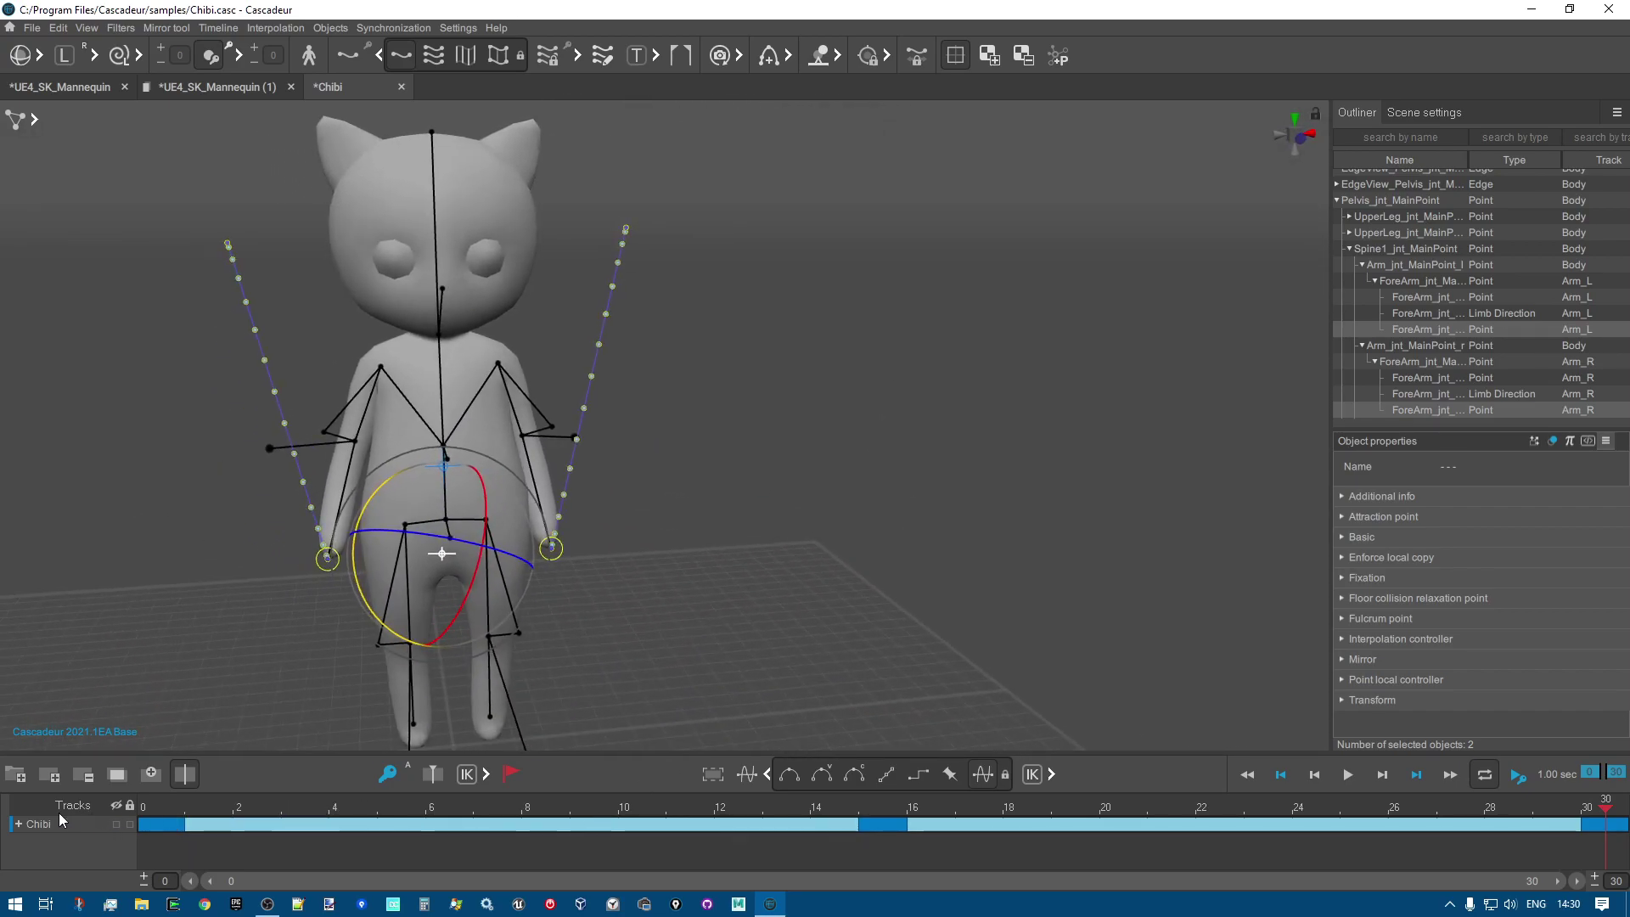
Expand the Chibi and Arms tracks and apply linear interpolation to Arm_L from frame 0 to 30.
click(18, 824)
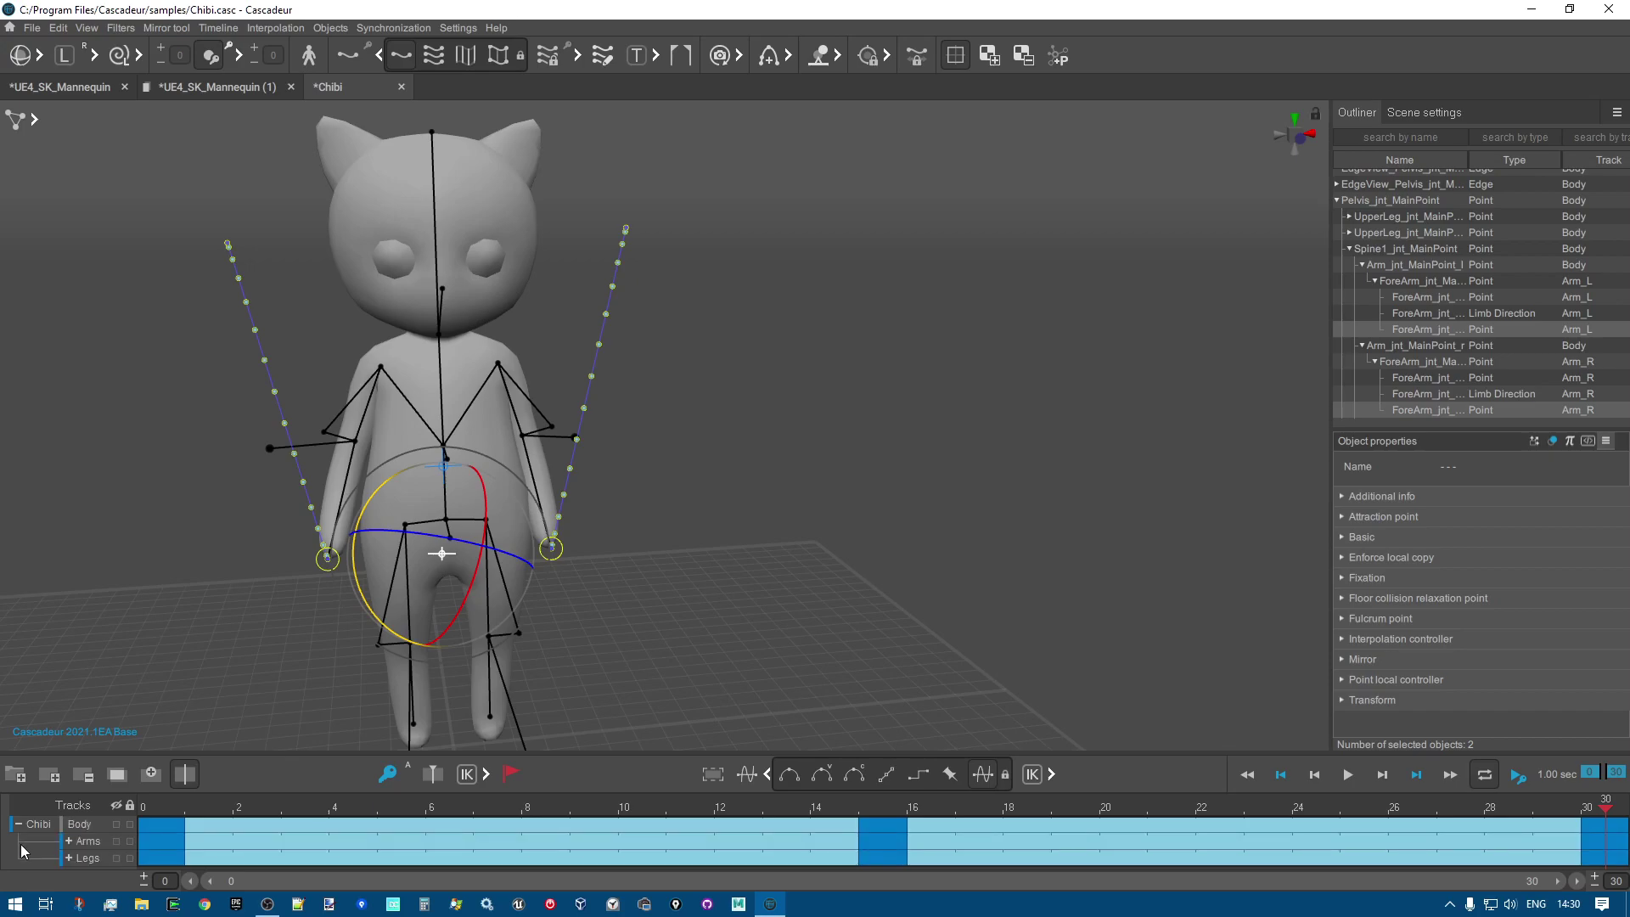
click(70, 841)
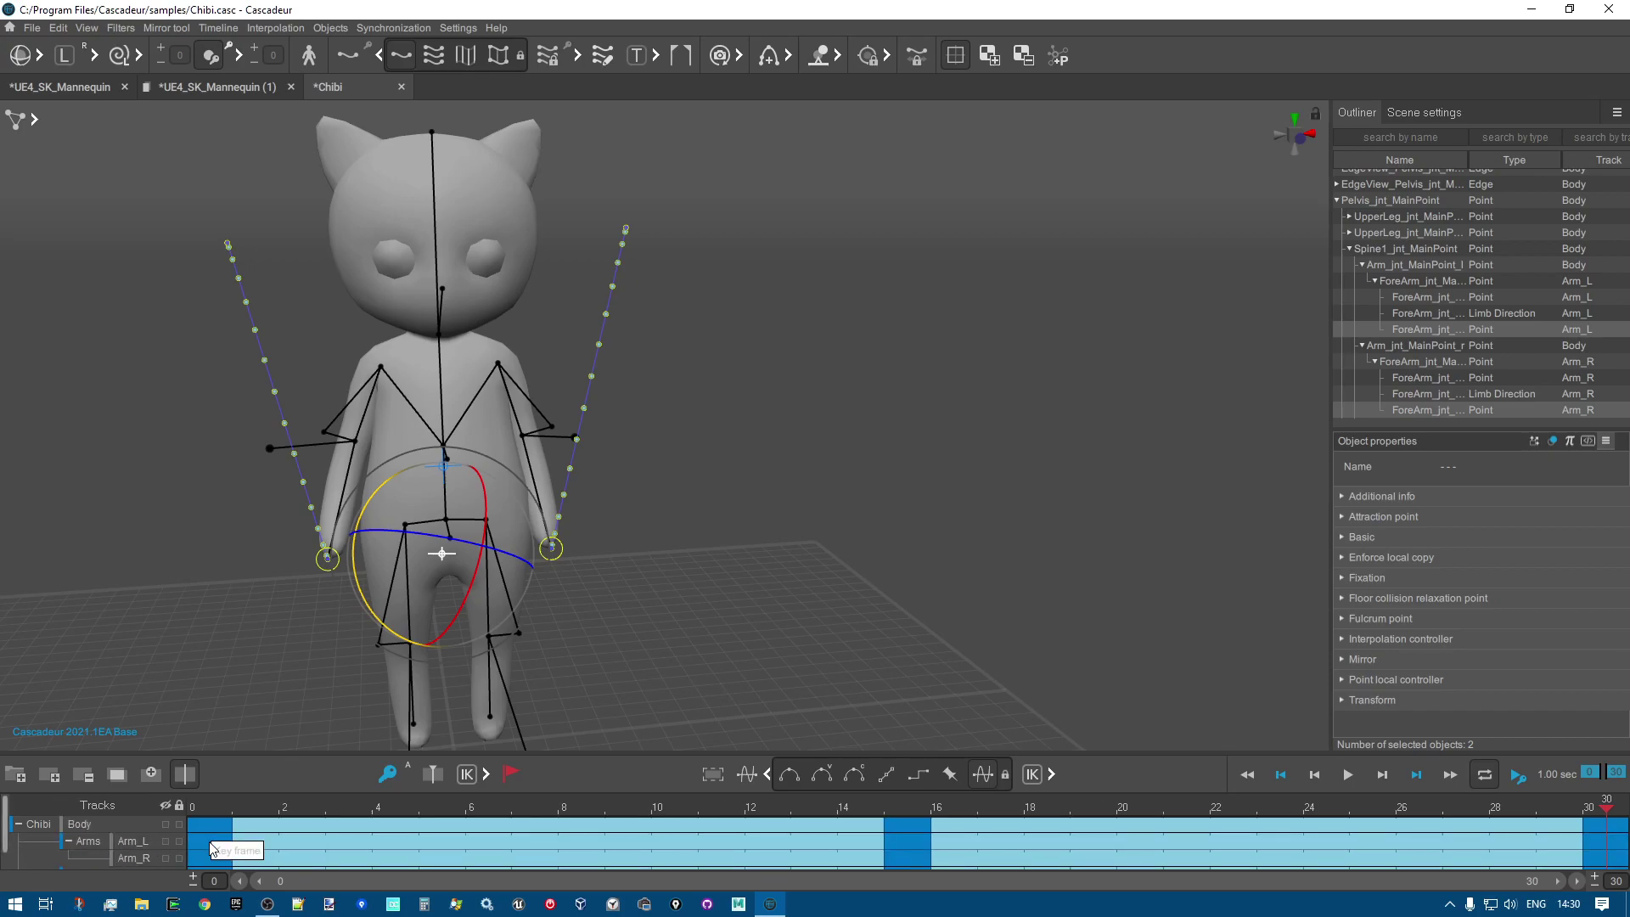
drag(213, 849, 1604, 849)
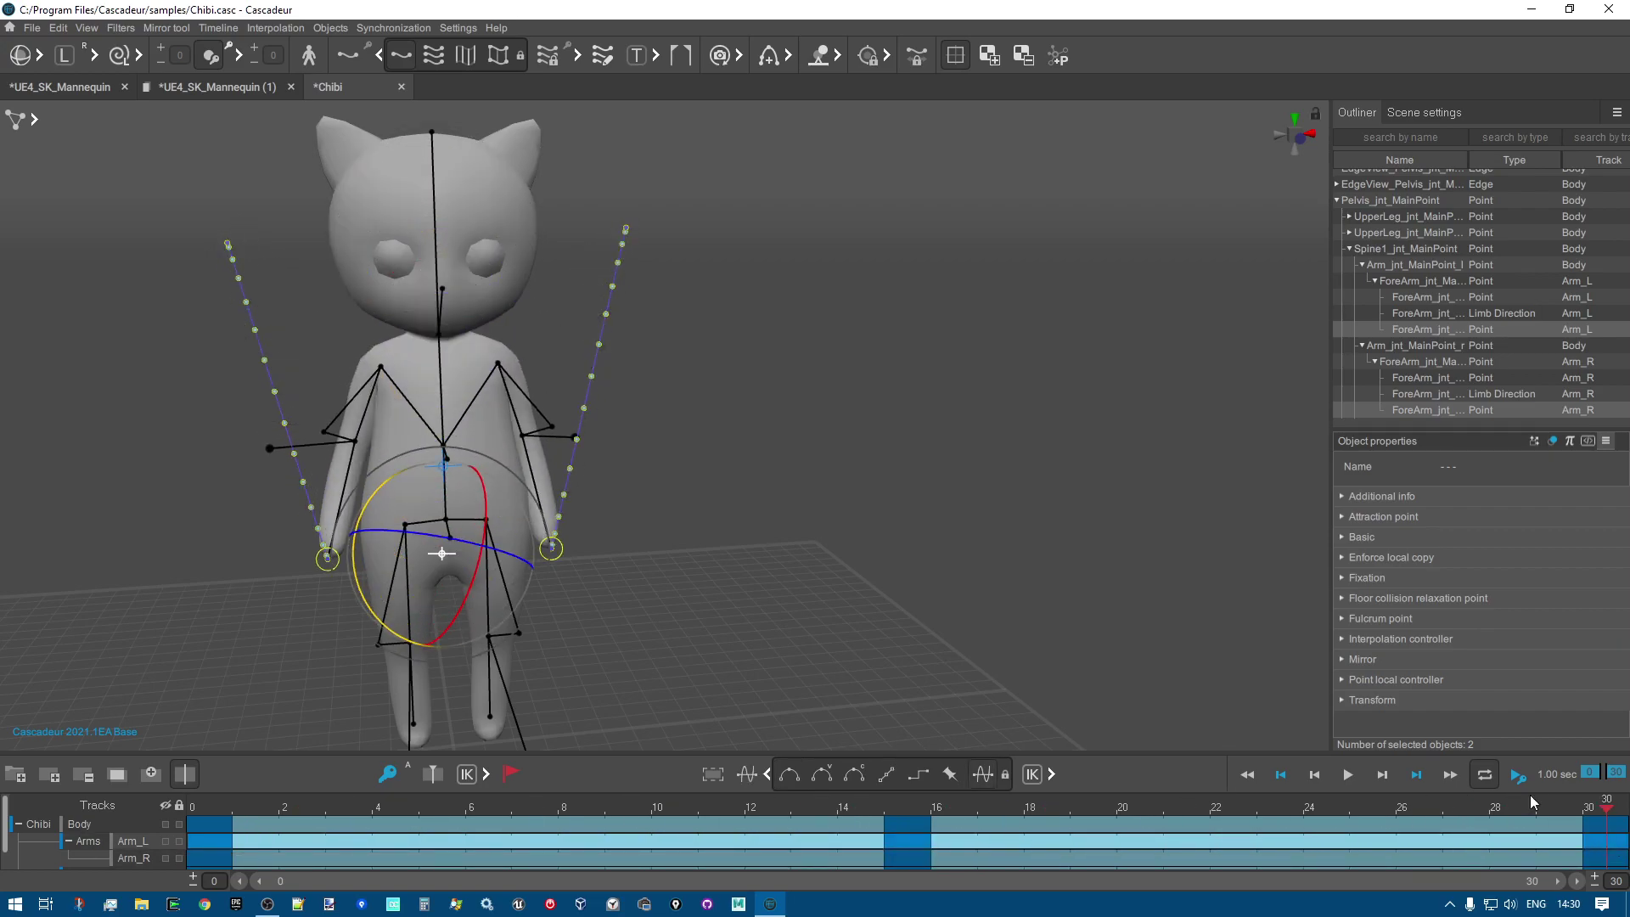
scroll(775, 504, up, 3)
right_drag(740, 496, 537, 304)
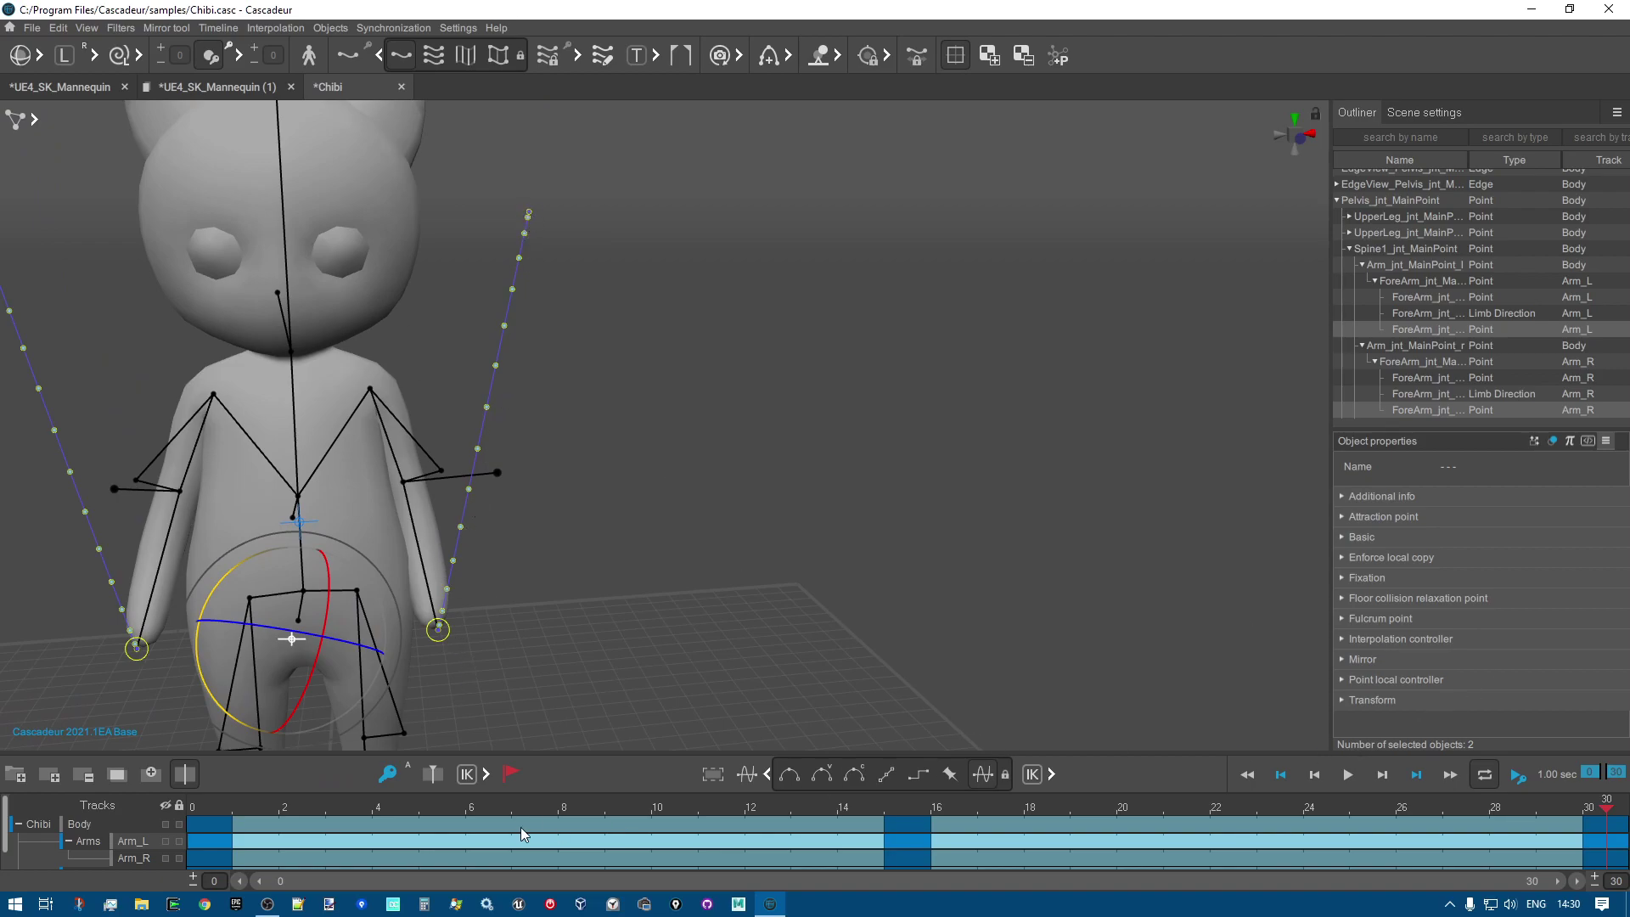
click(888, 776)
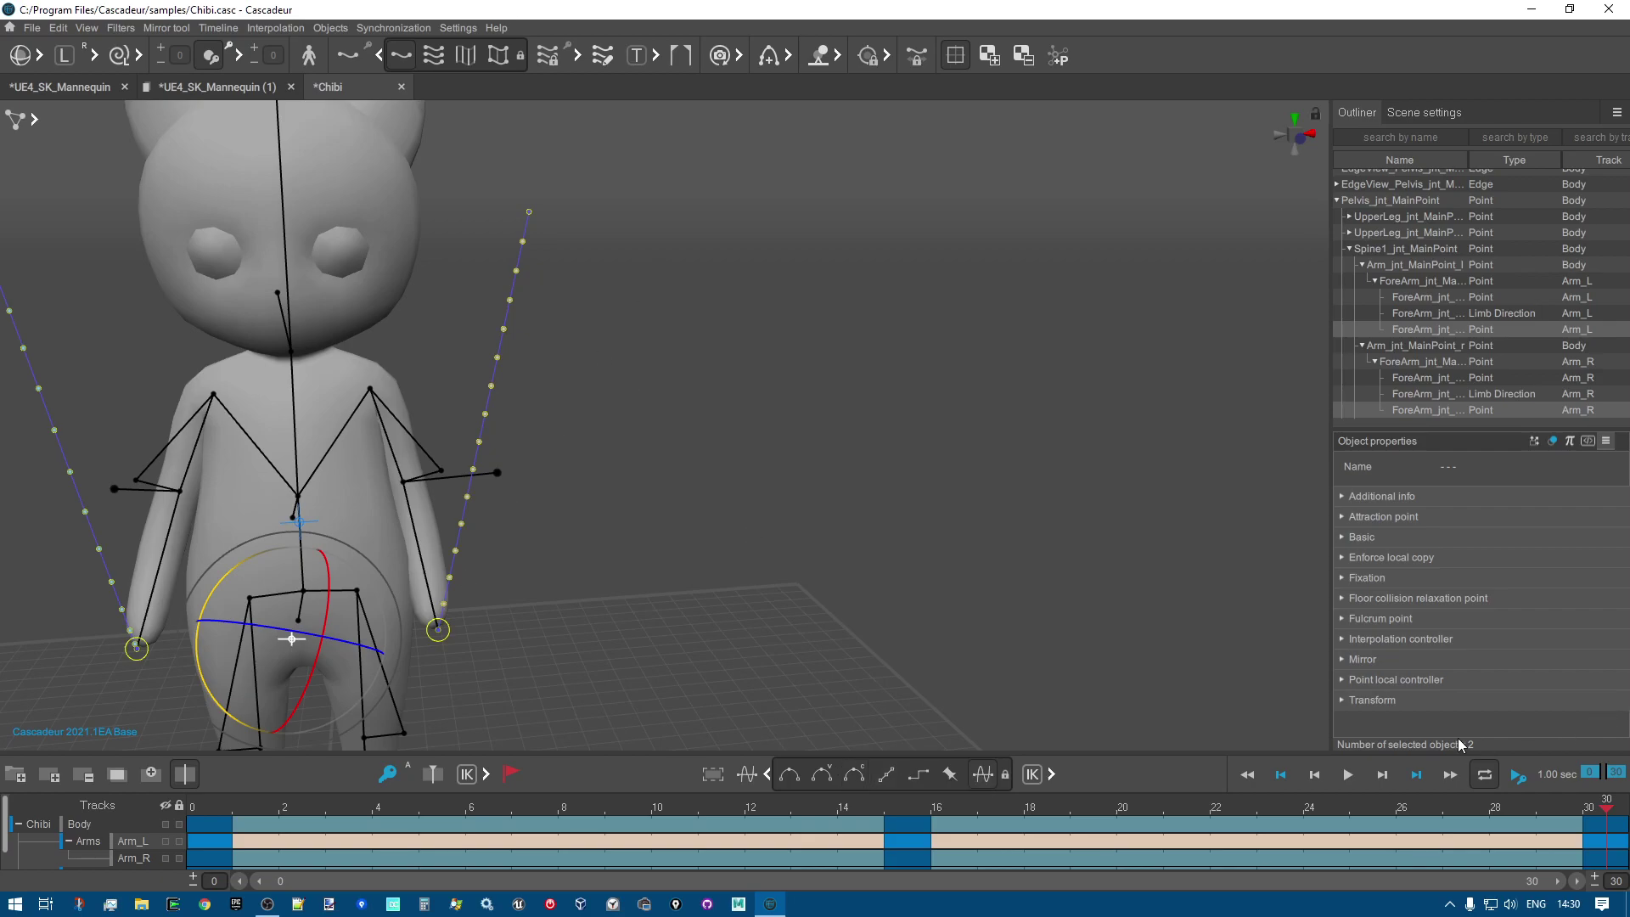
Play the animation with the linear left arm, pause it and examine both arms' trajectories.
click(1345, 775)
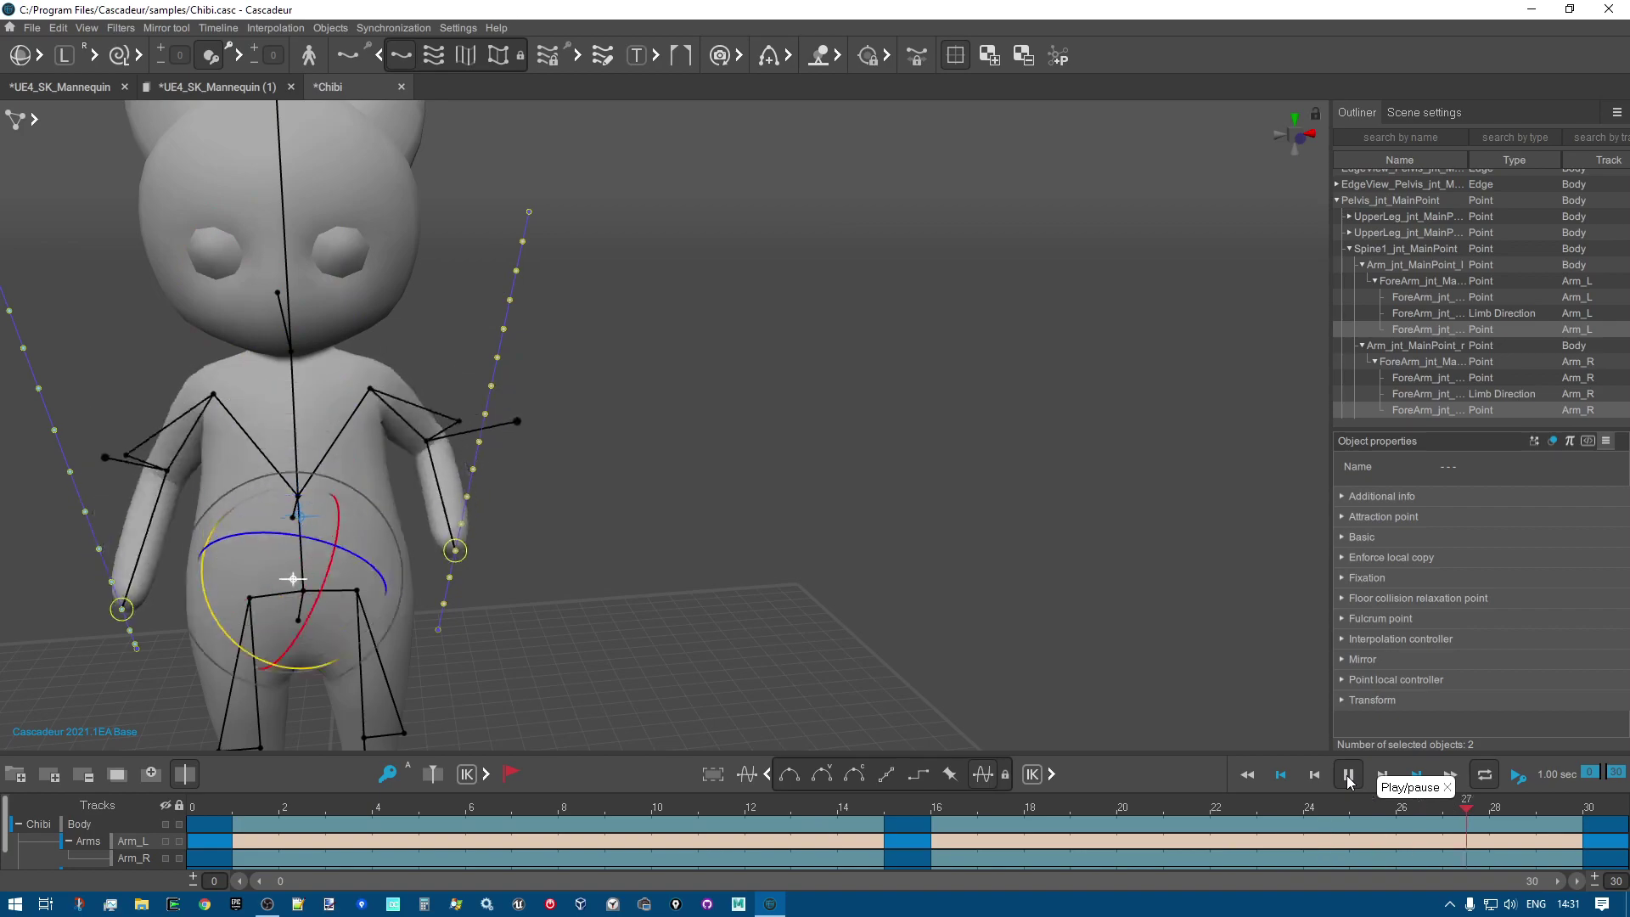
click(1347, 775)
right_drag(662, 509, 761, 482)
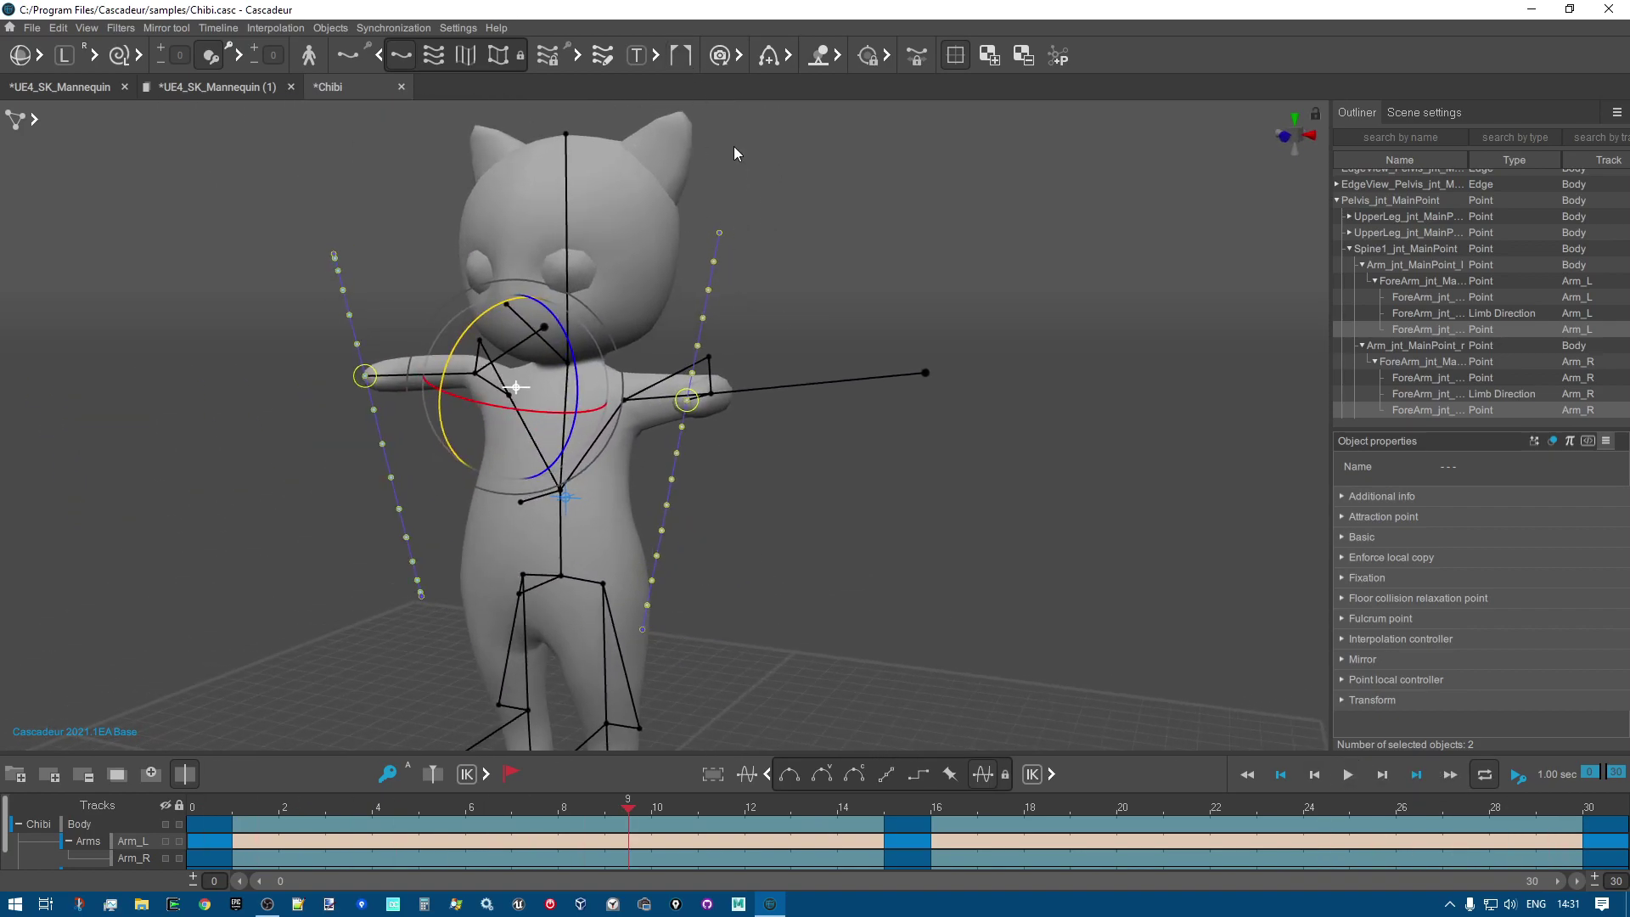
right_drag(915, 586, 991, 585)
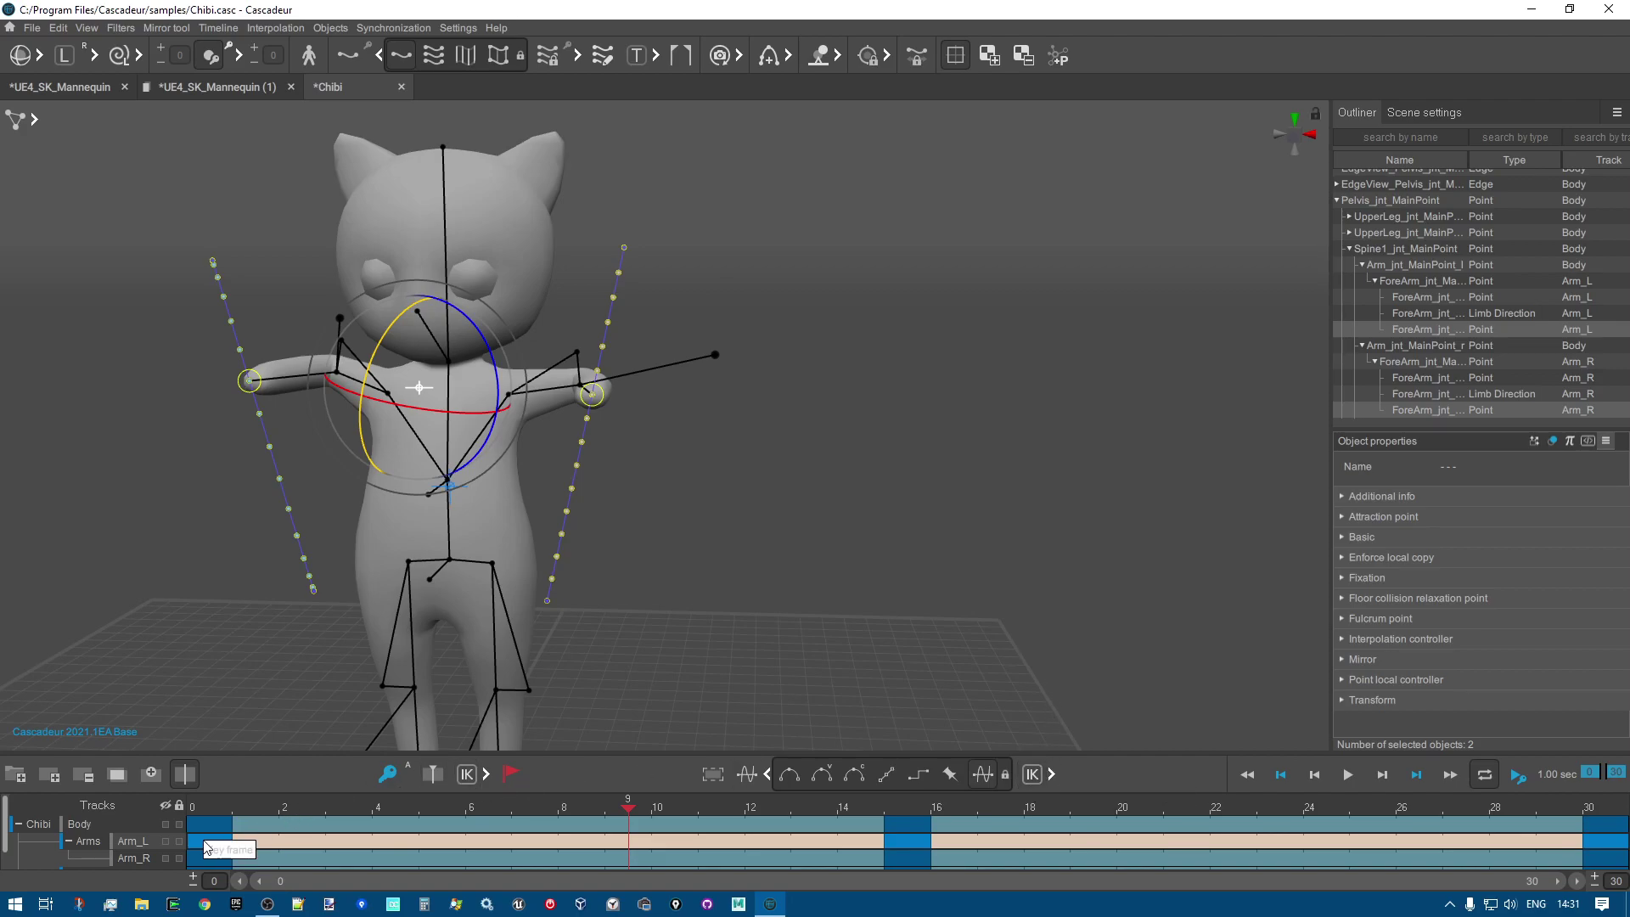
Switch the Arm_L track from frame 0 to 30 to FK interpolation and preview the arm's motion.
drag(211, 849, 1607, 846)
click(1051, 774)
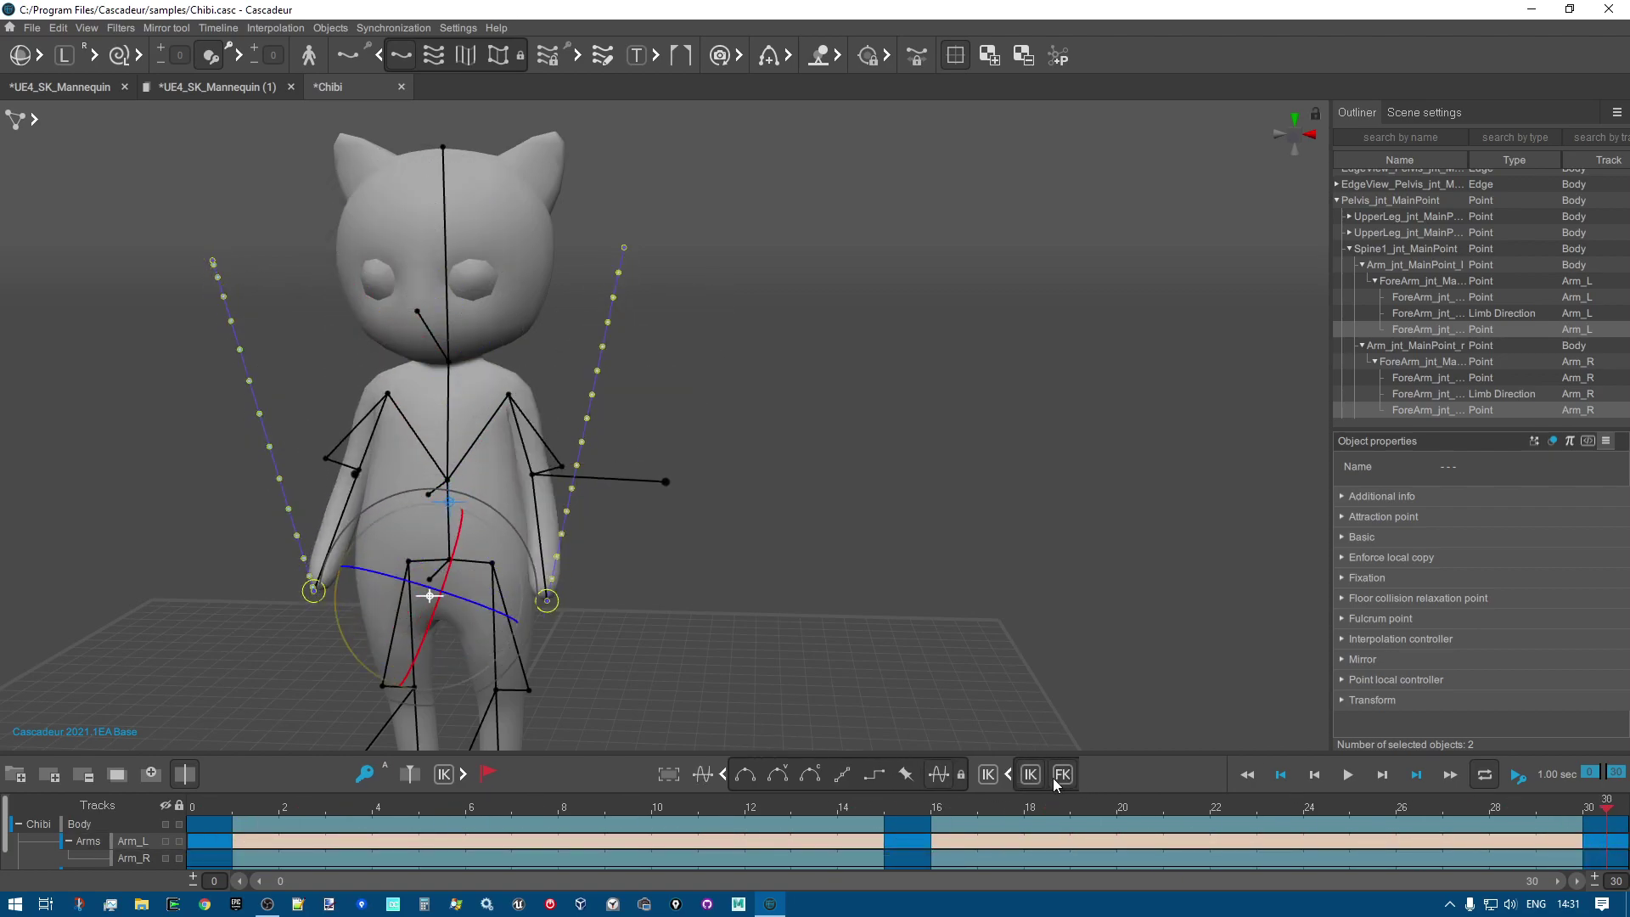
click(1052, 774)
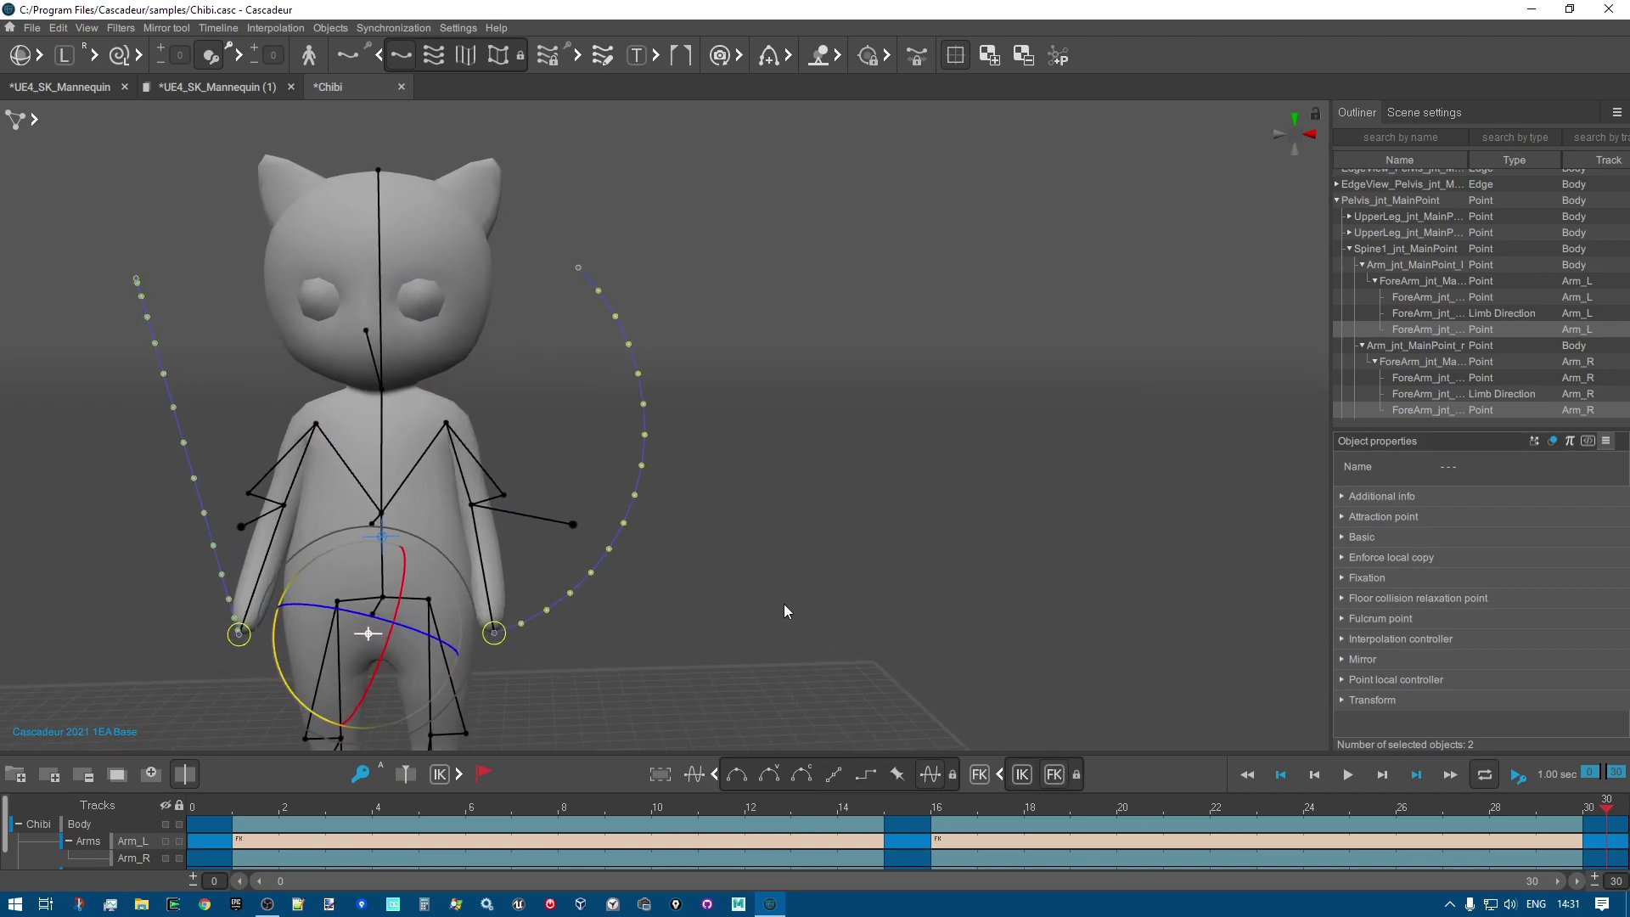
key(space)
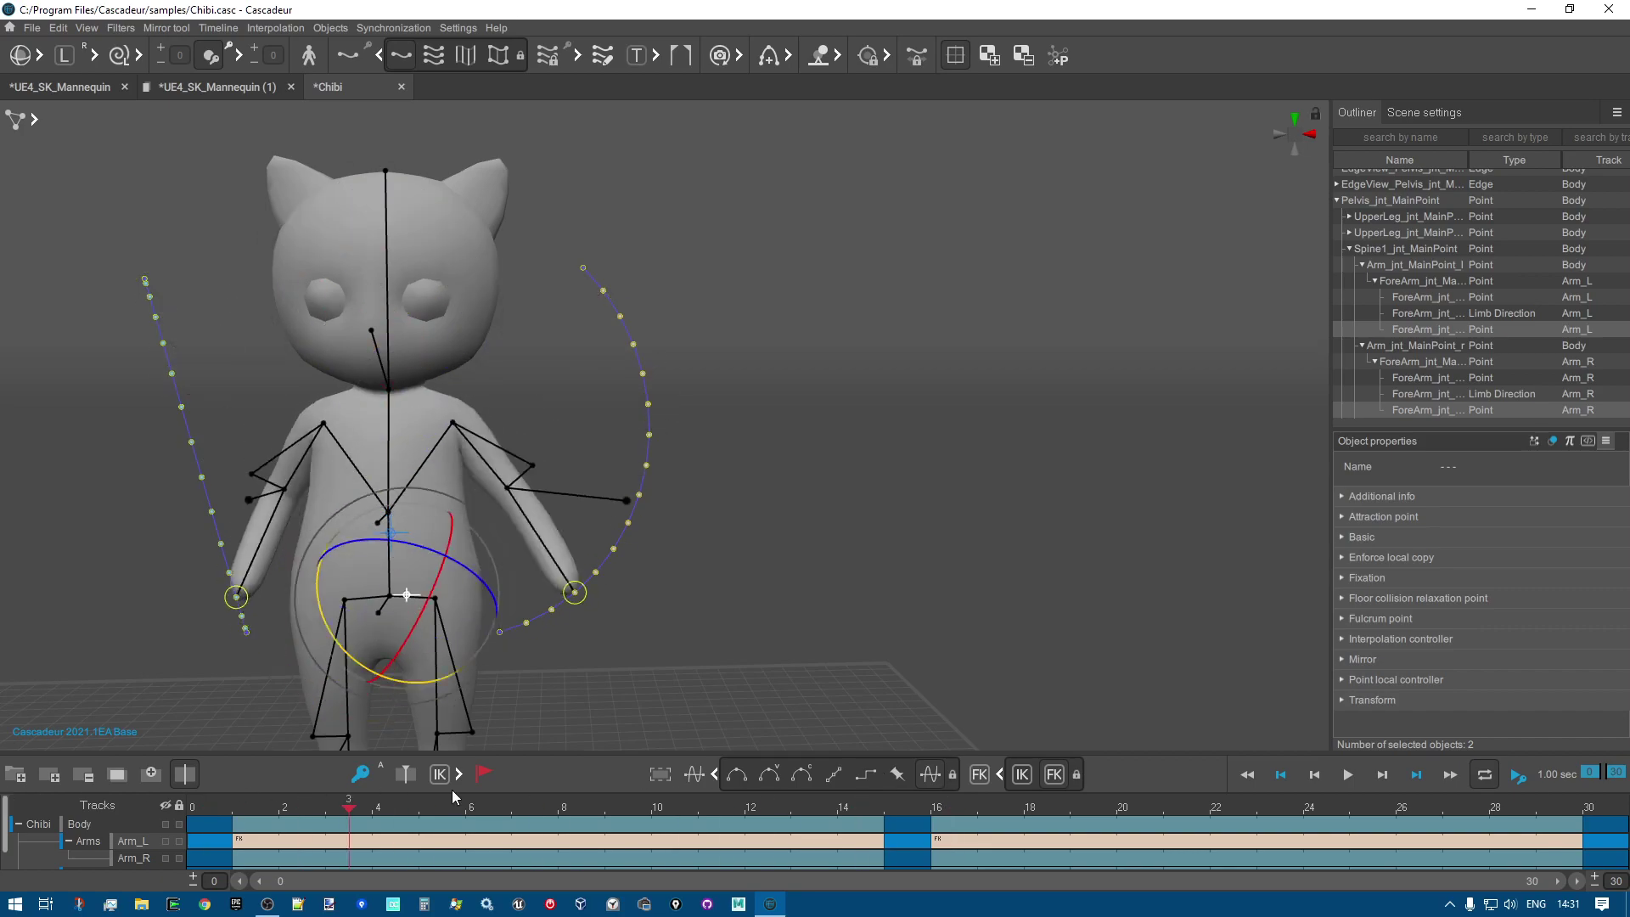
key(space)
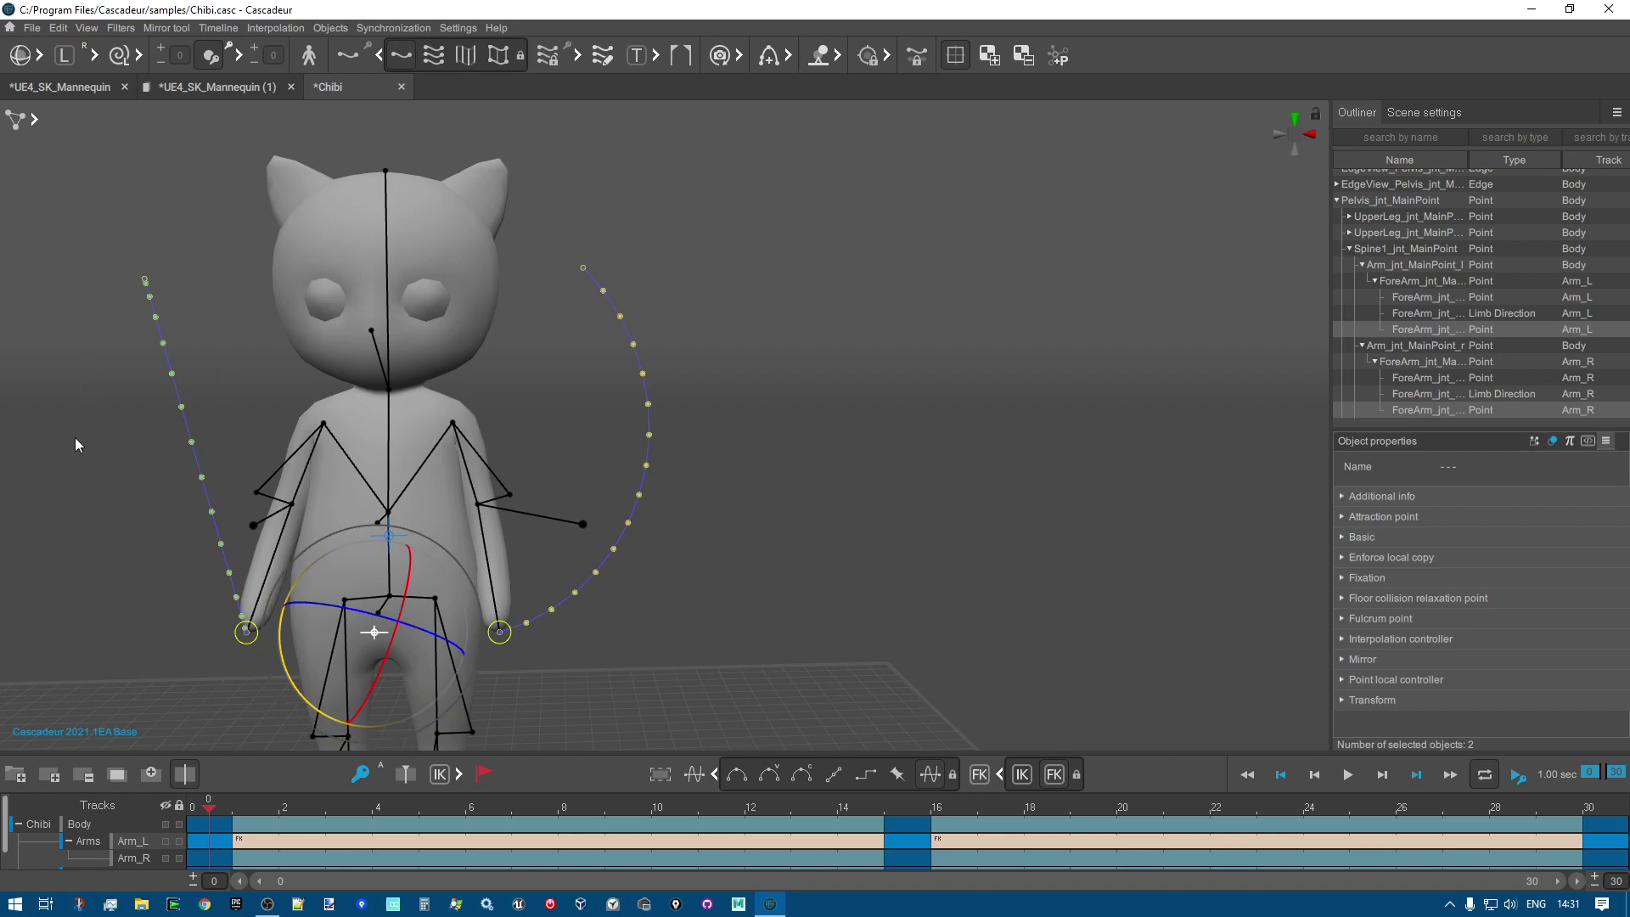
middle_drag(74, 436, 173, 441)
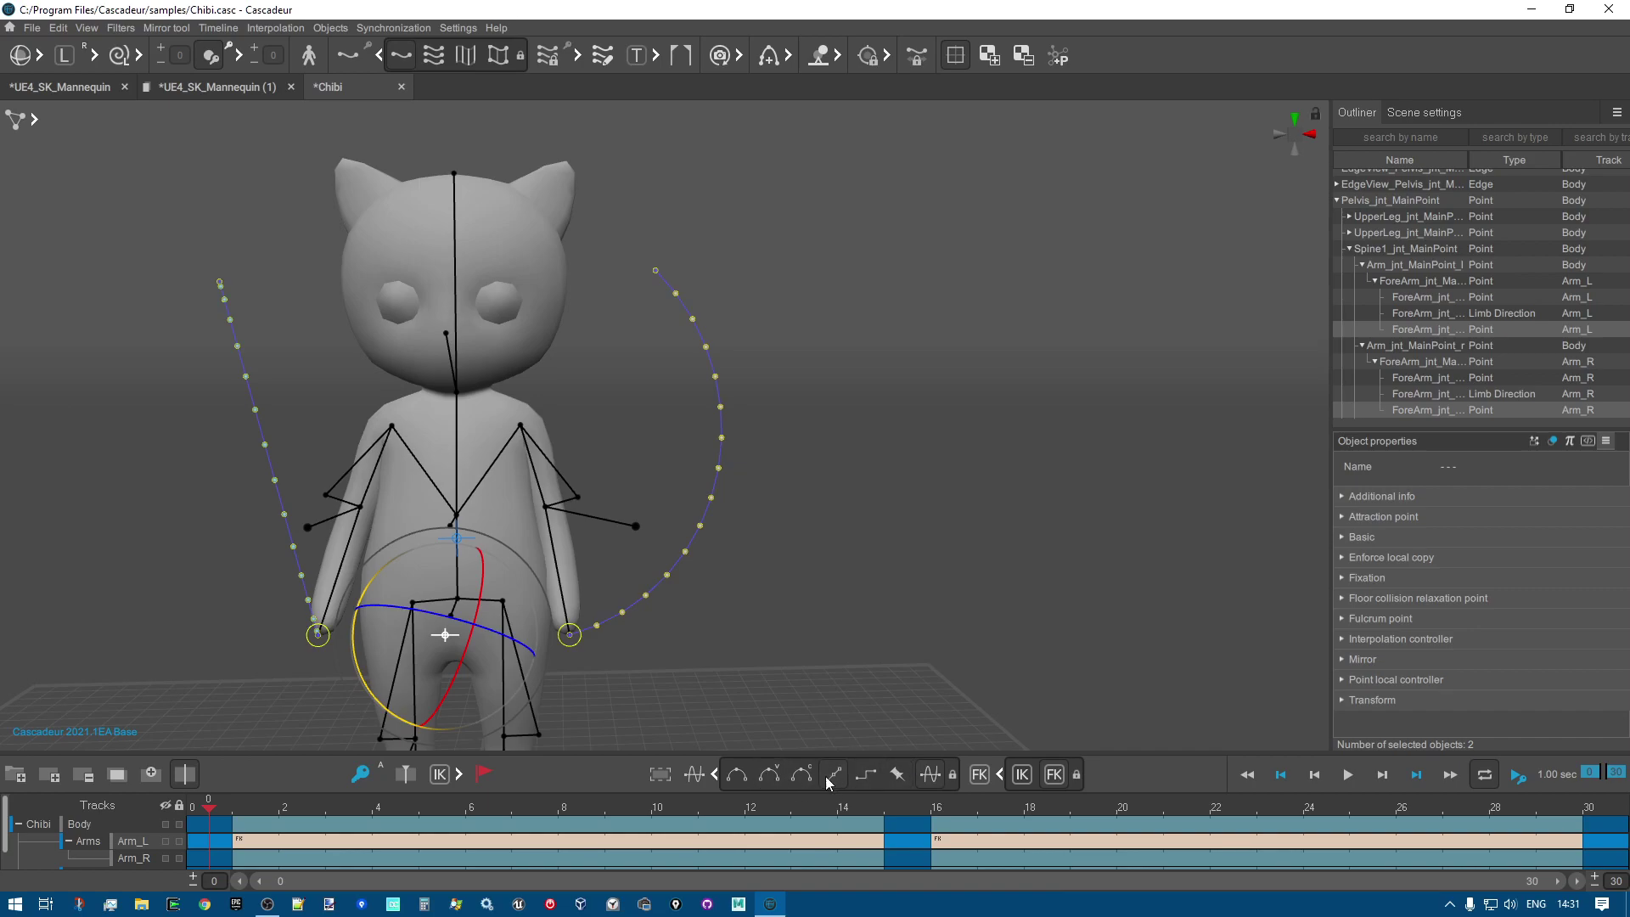
Set the Arm_L track's FK intervals to Bezier interpolation and play the animation to compare both arms.
click(748, 779)
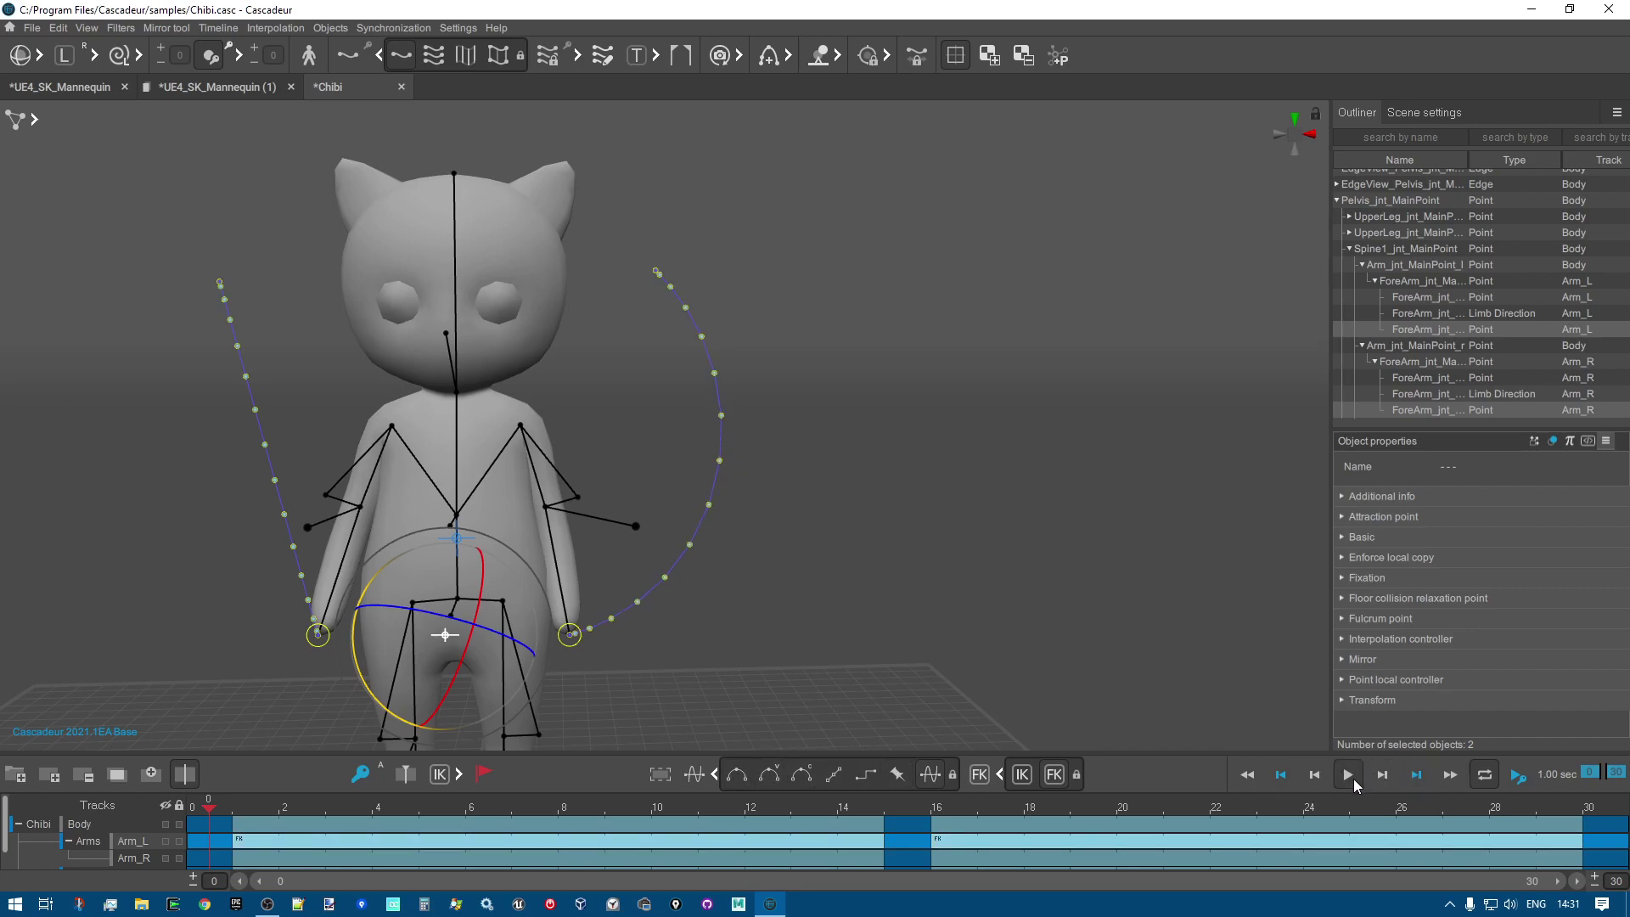
click(1348, 775)
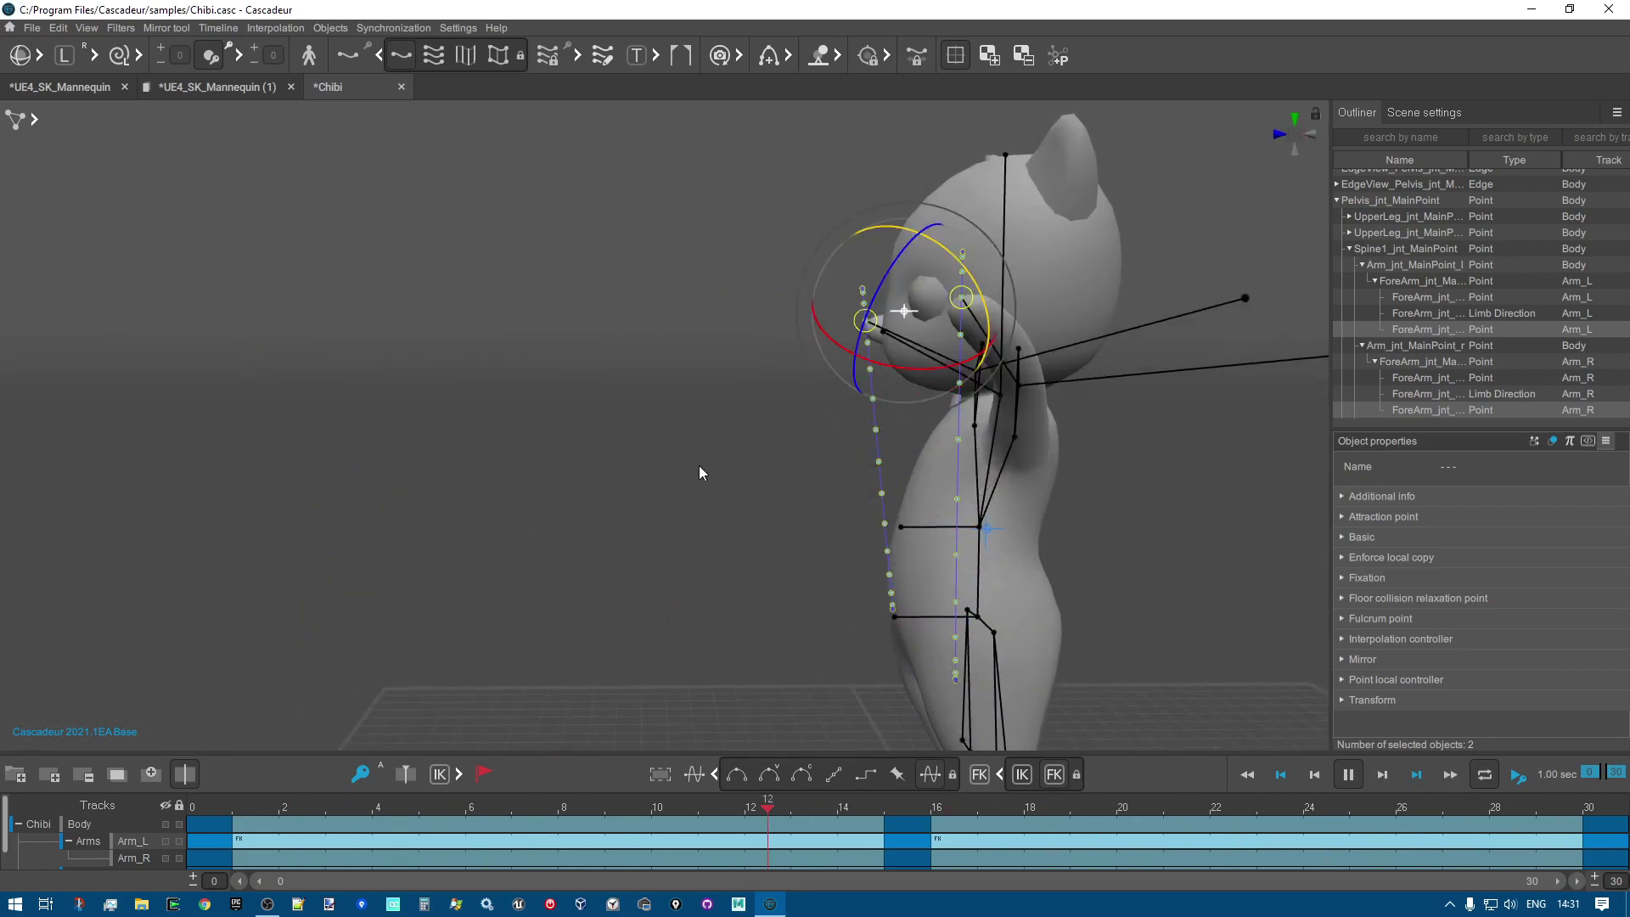
click(1348, 774)
right_drag(1004, 626, 947, 625)
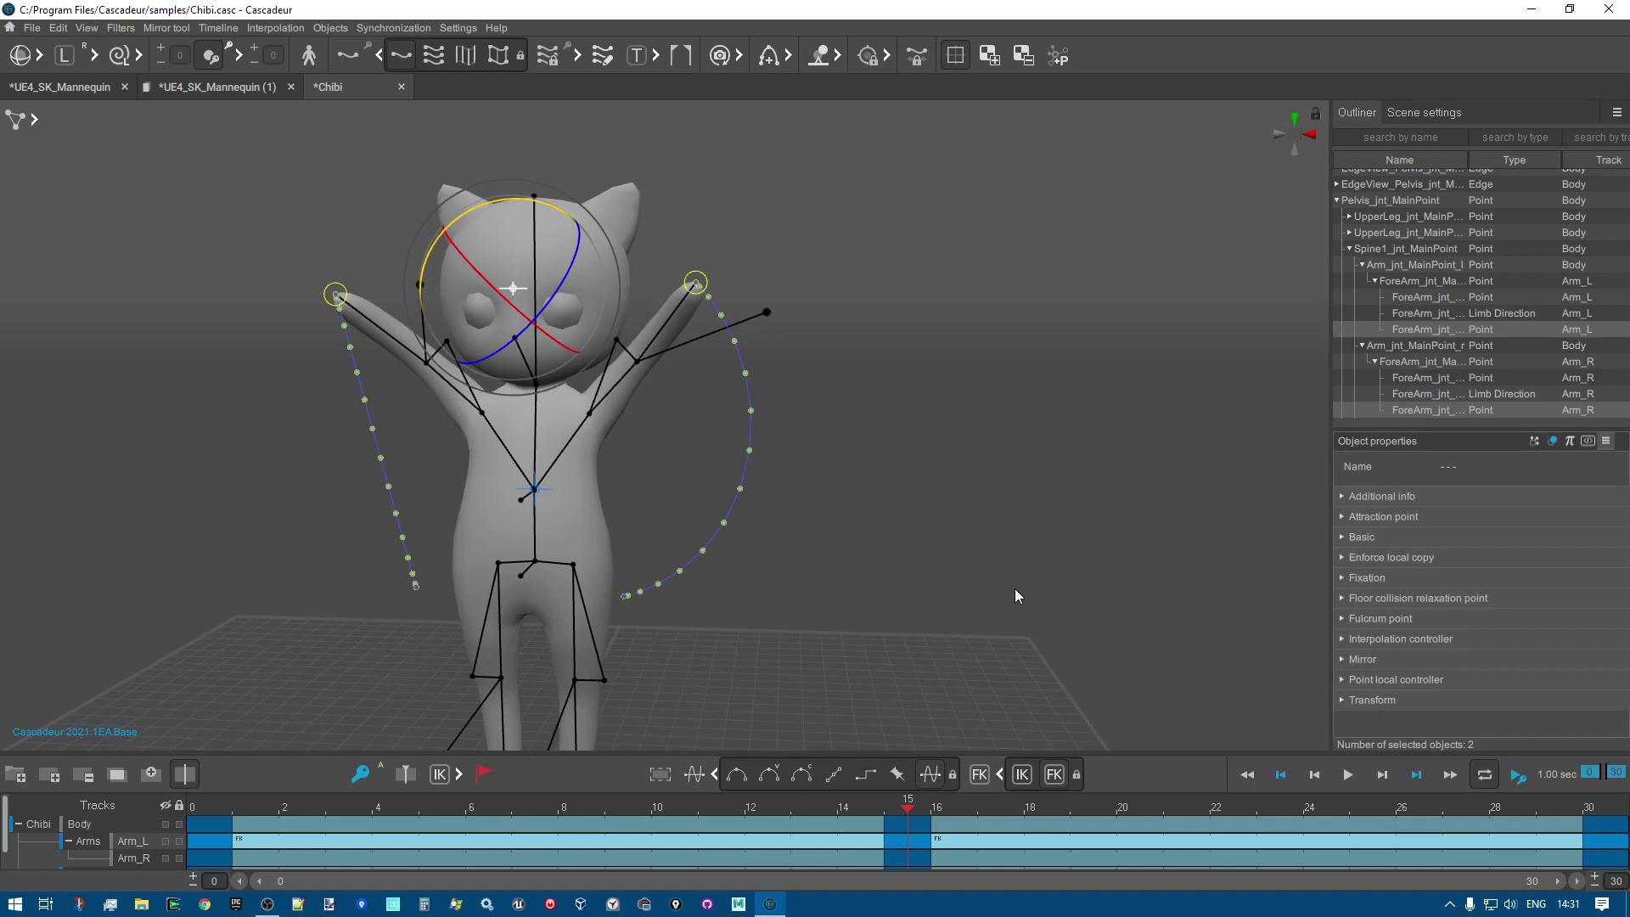
scroll(671, 416, up, 2)
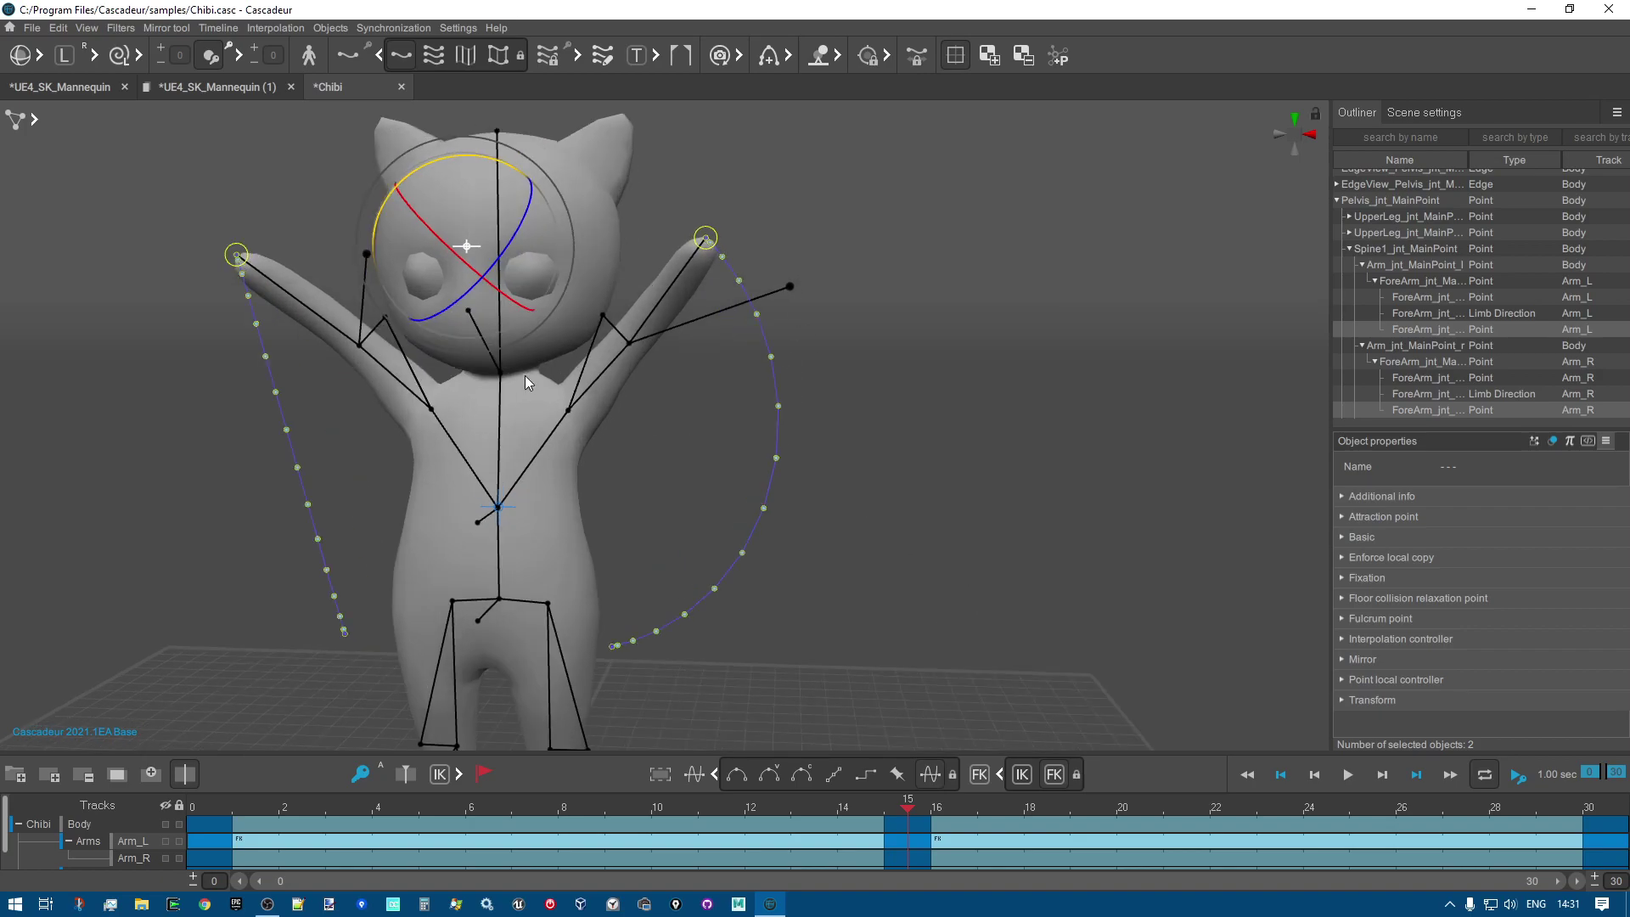
Select the whole left arm hierarchy, display trajectories for all selected points and preview the raising motion.
click(569, 410)
right_drag(899, 448, 857, 453)
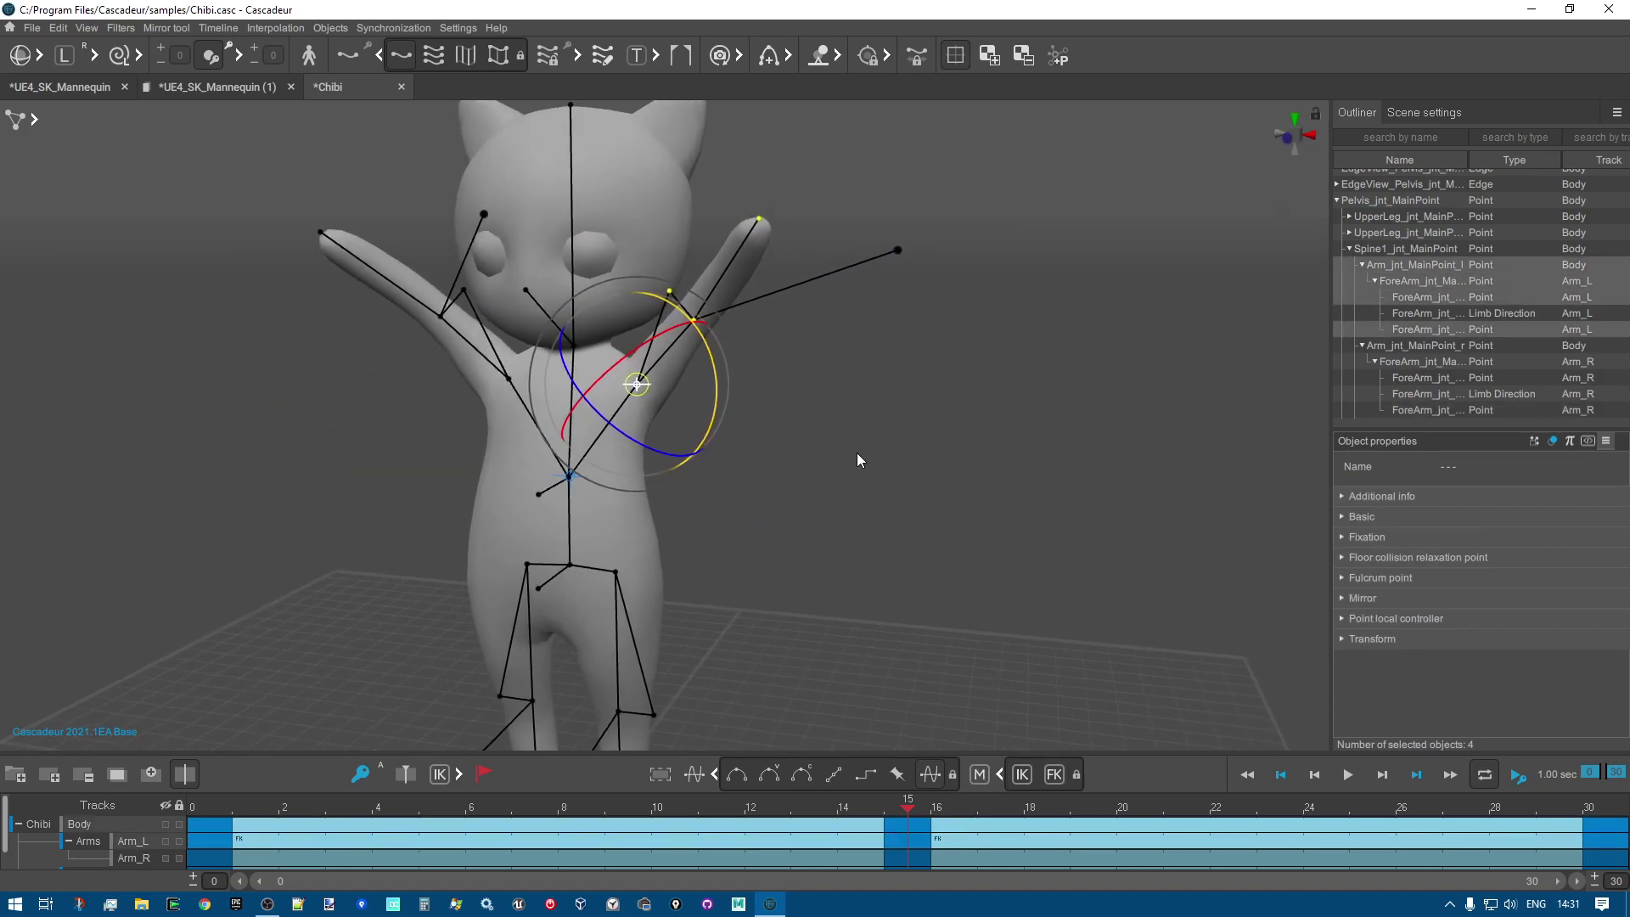
click(433, 56)
right_drag(940, 406, 1019, 404)
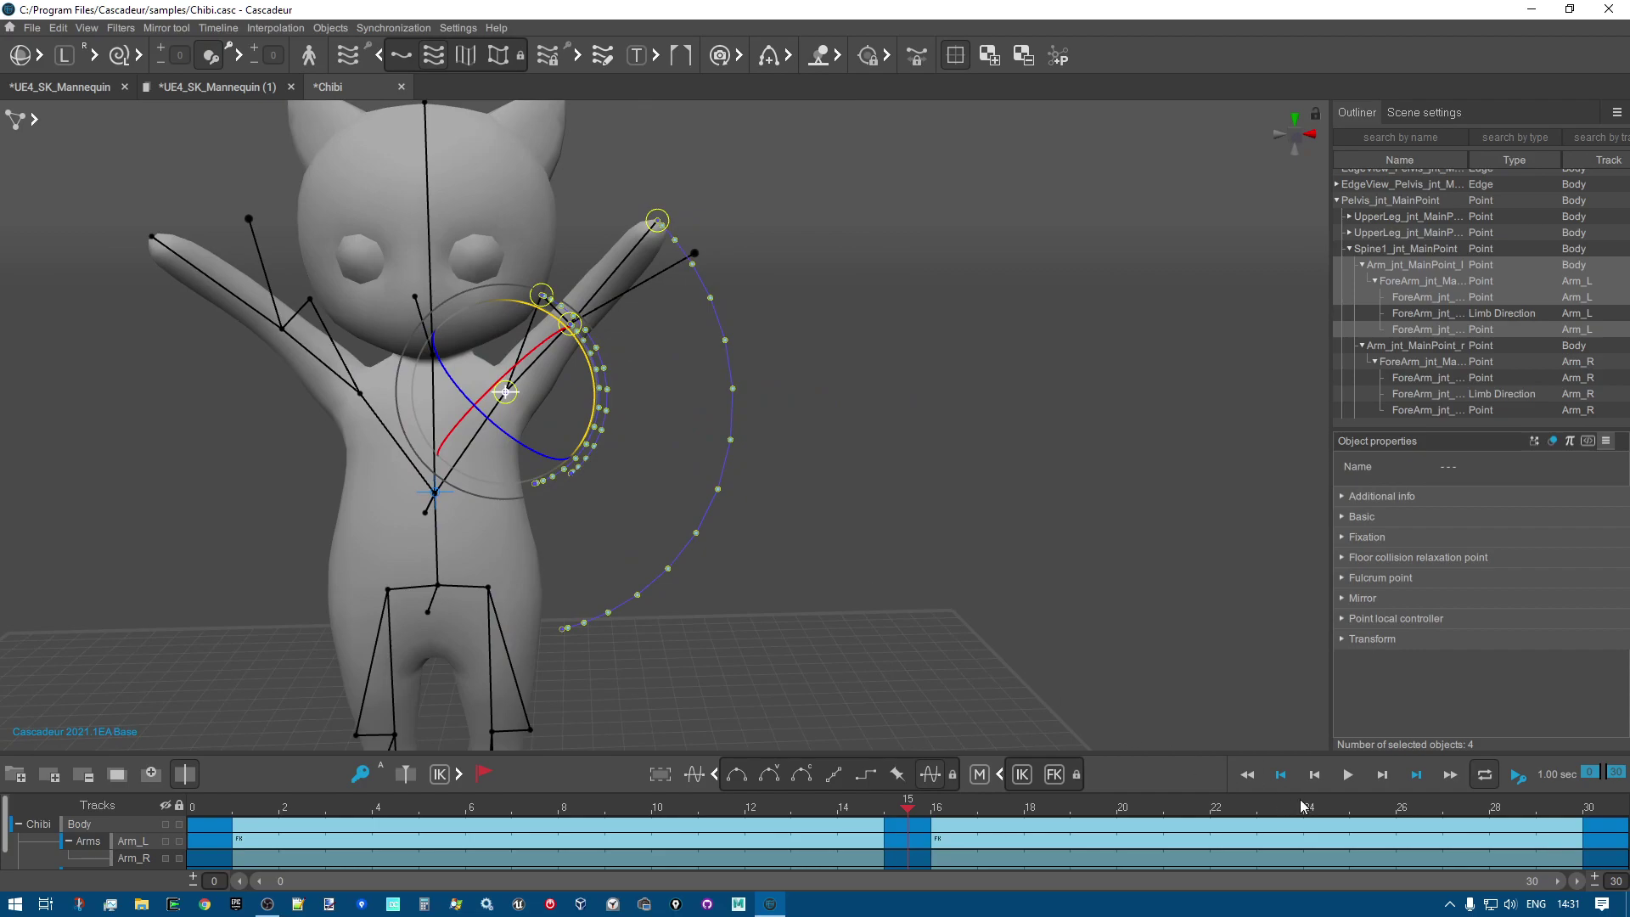
drag(226, 806, 396, 805)
key(space)
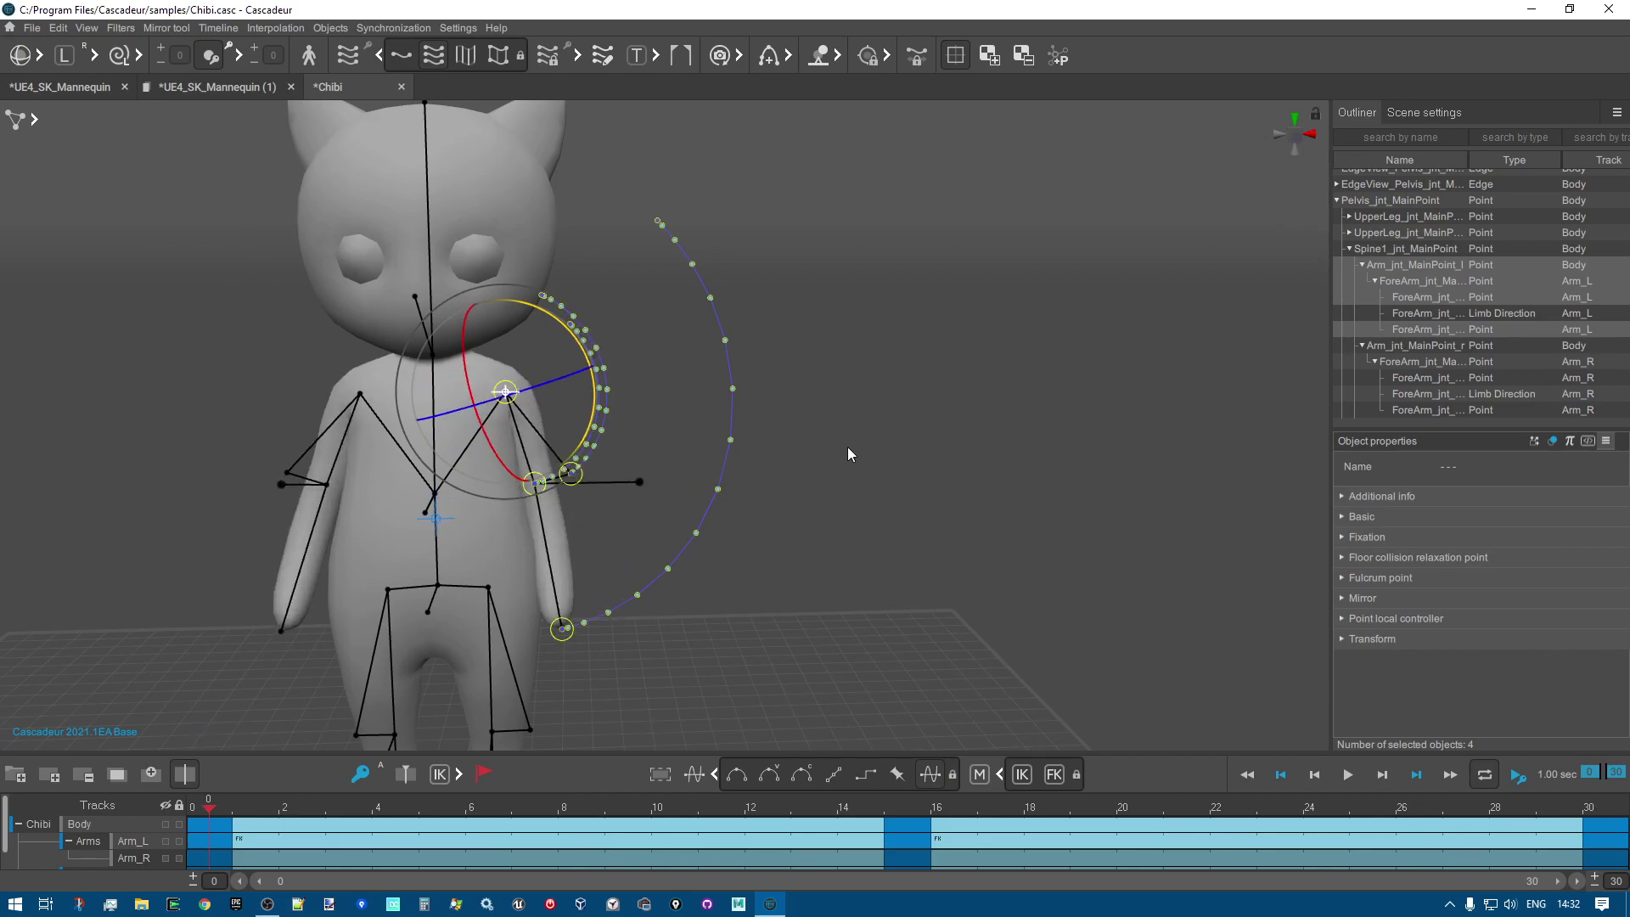
Switch to the single-point trajectory display and check it on the left hand point and the left shoulder point.
click(399, 56)
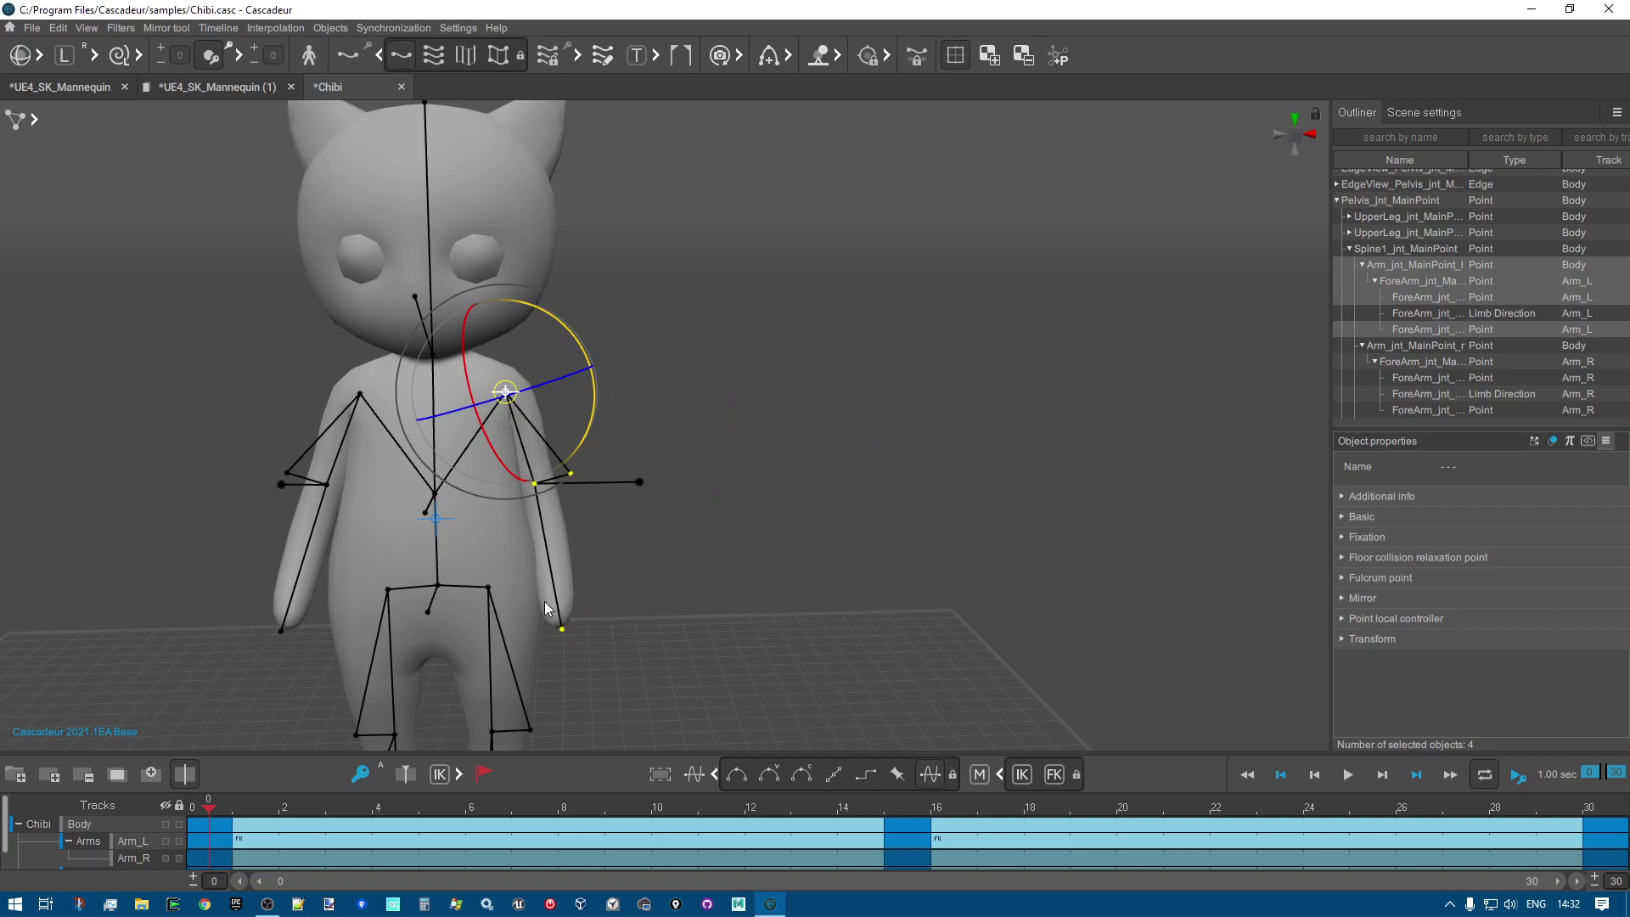
click(562, 629)
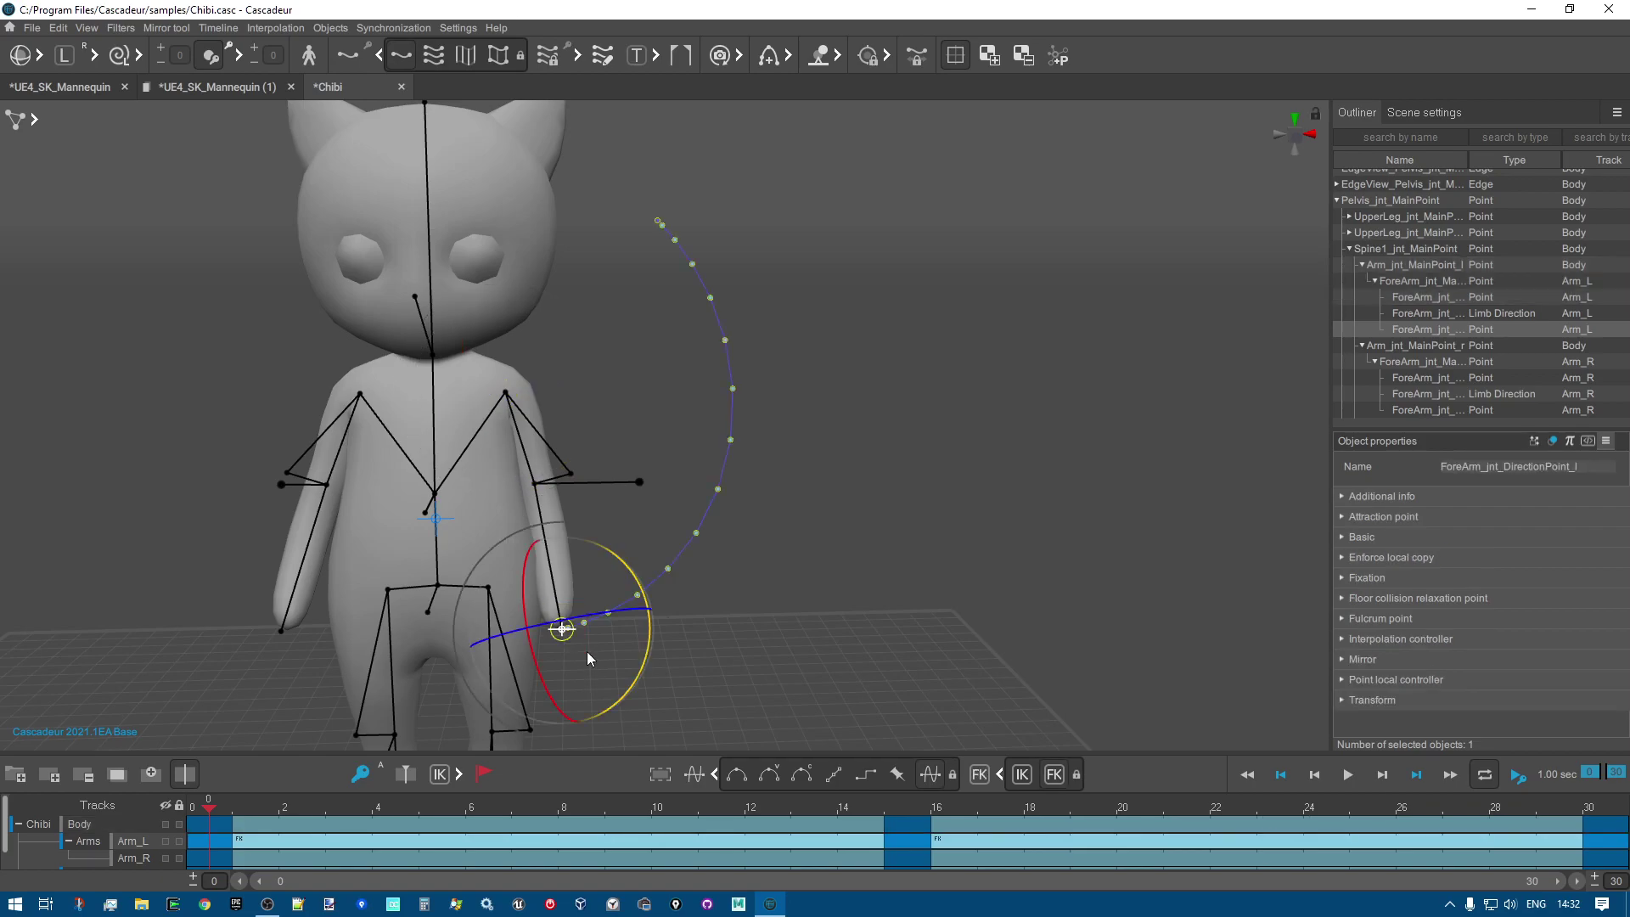
click(506, 395)
click(619, 409)
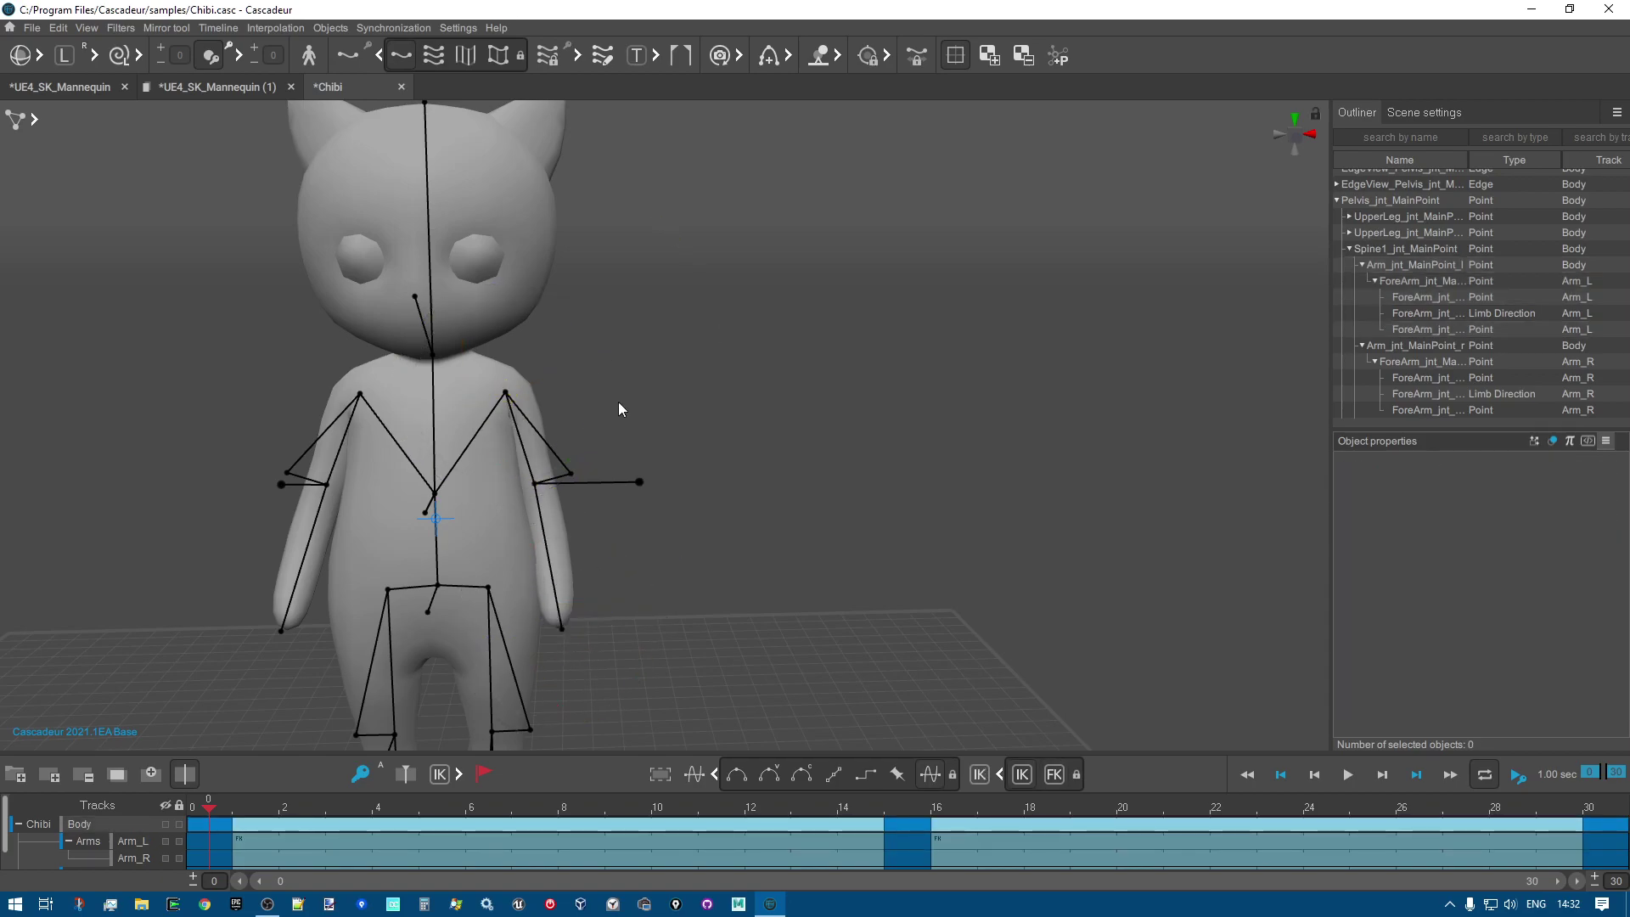
Select the left arm hierarchy from the shoulder and display trajectories for all selected points.
click(506, 395)
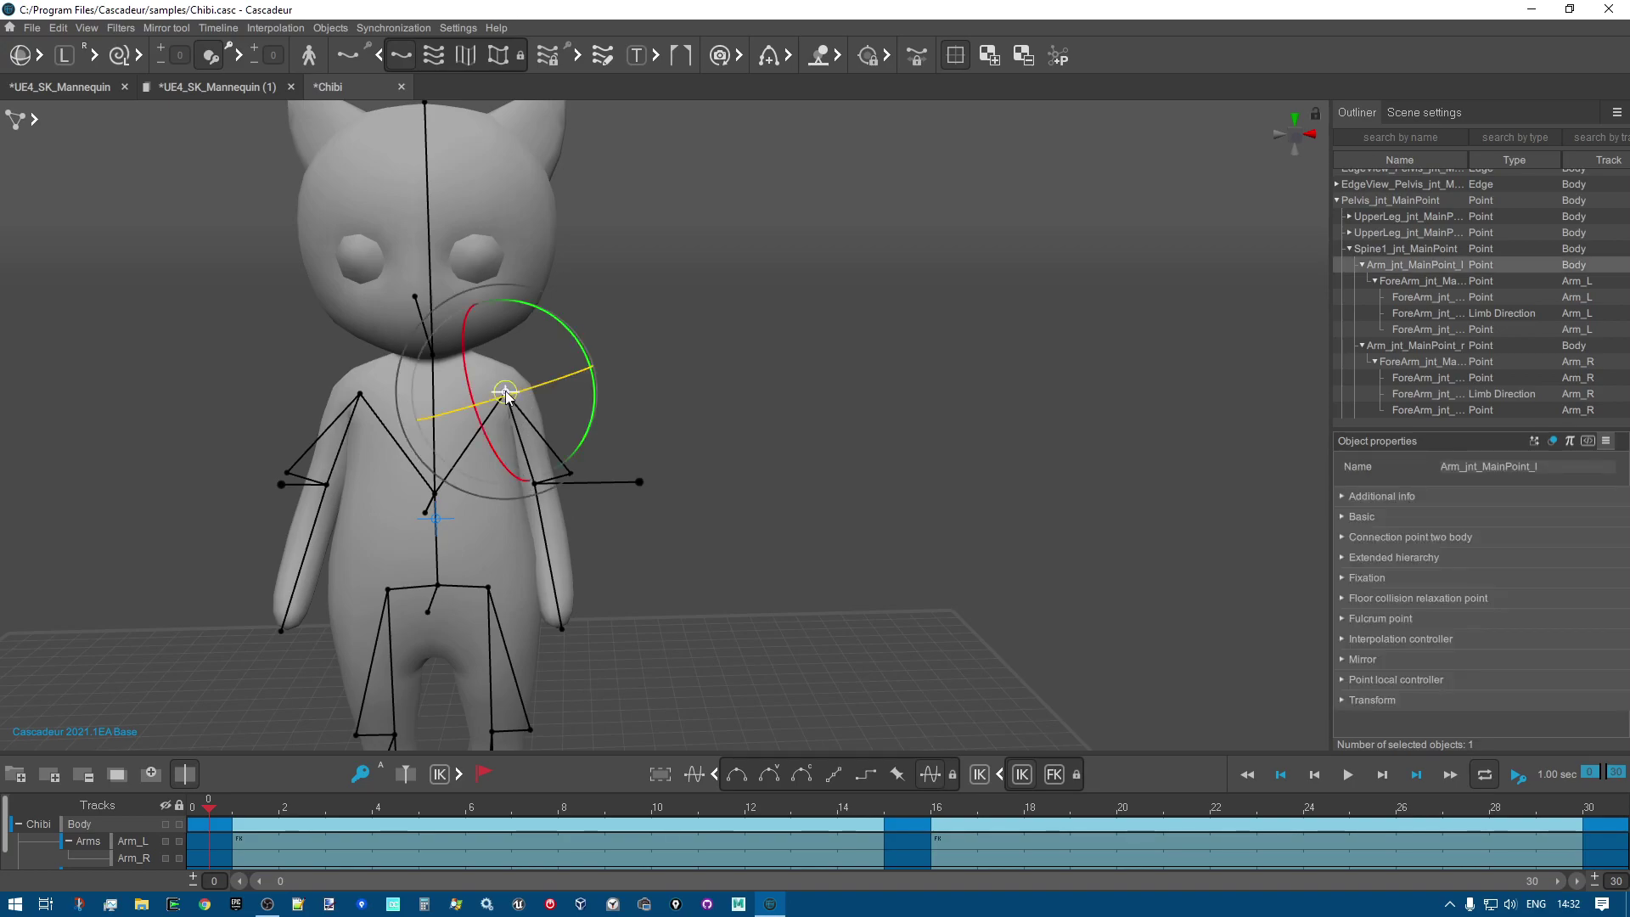
double_click(506, 395)
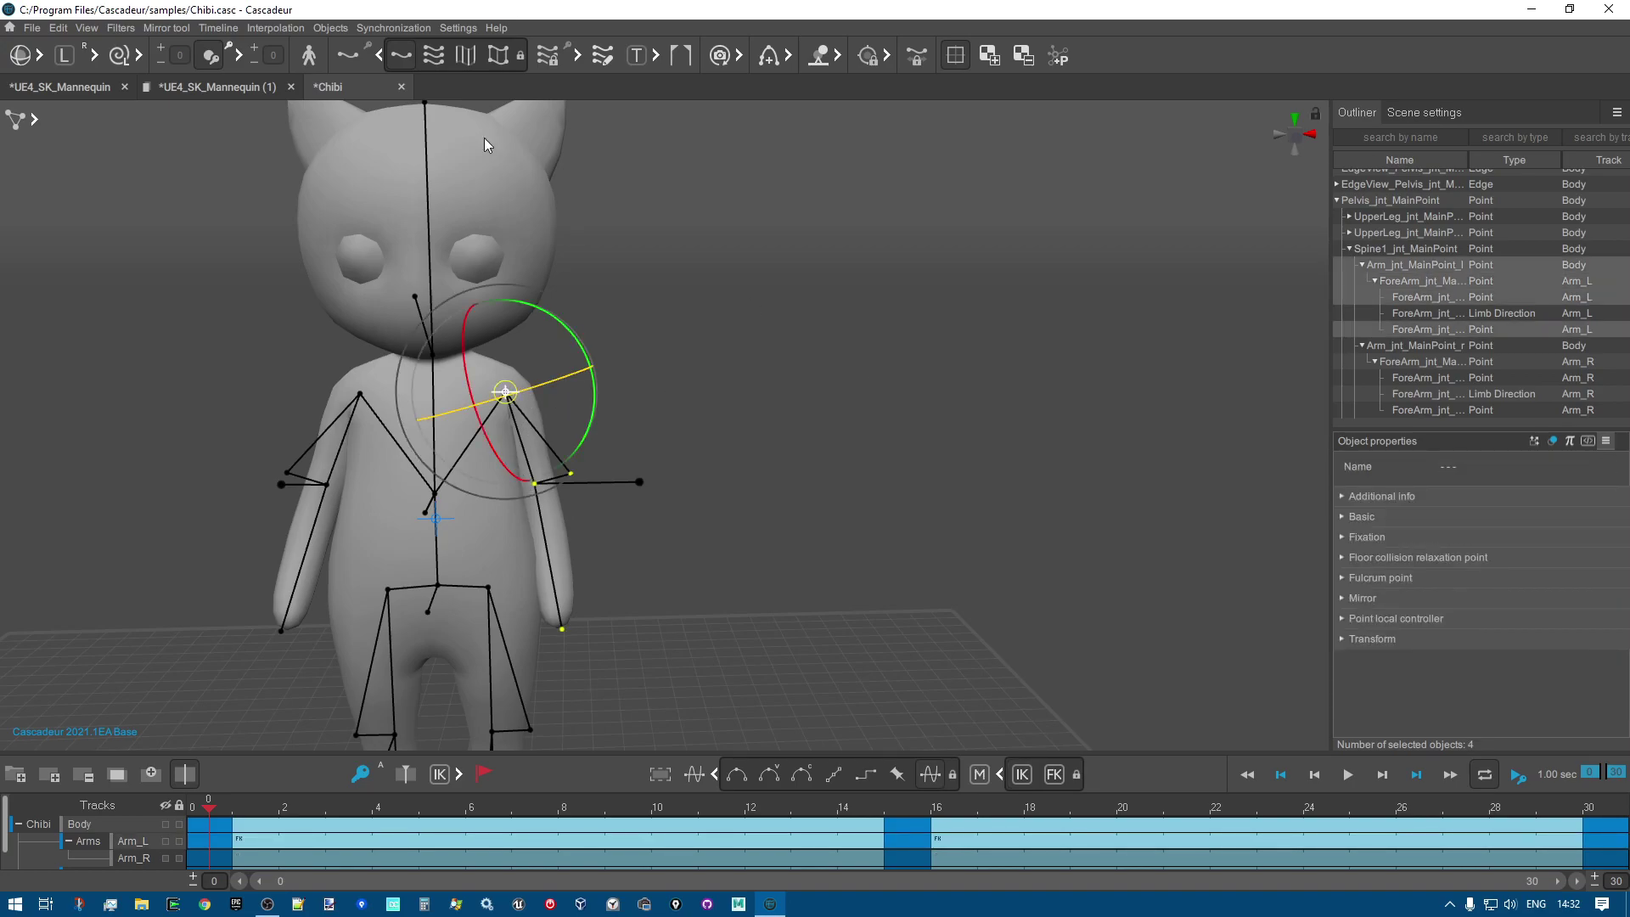
click(434, 55)
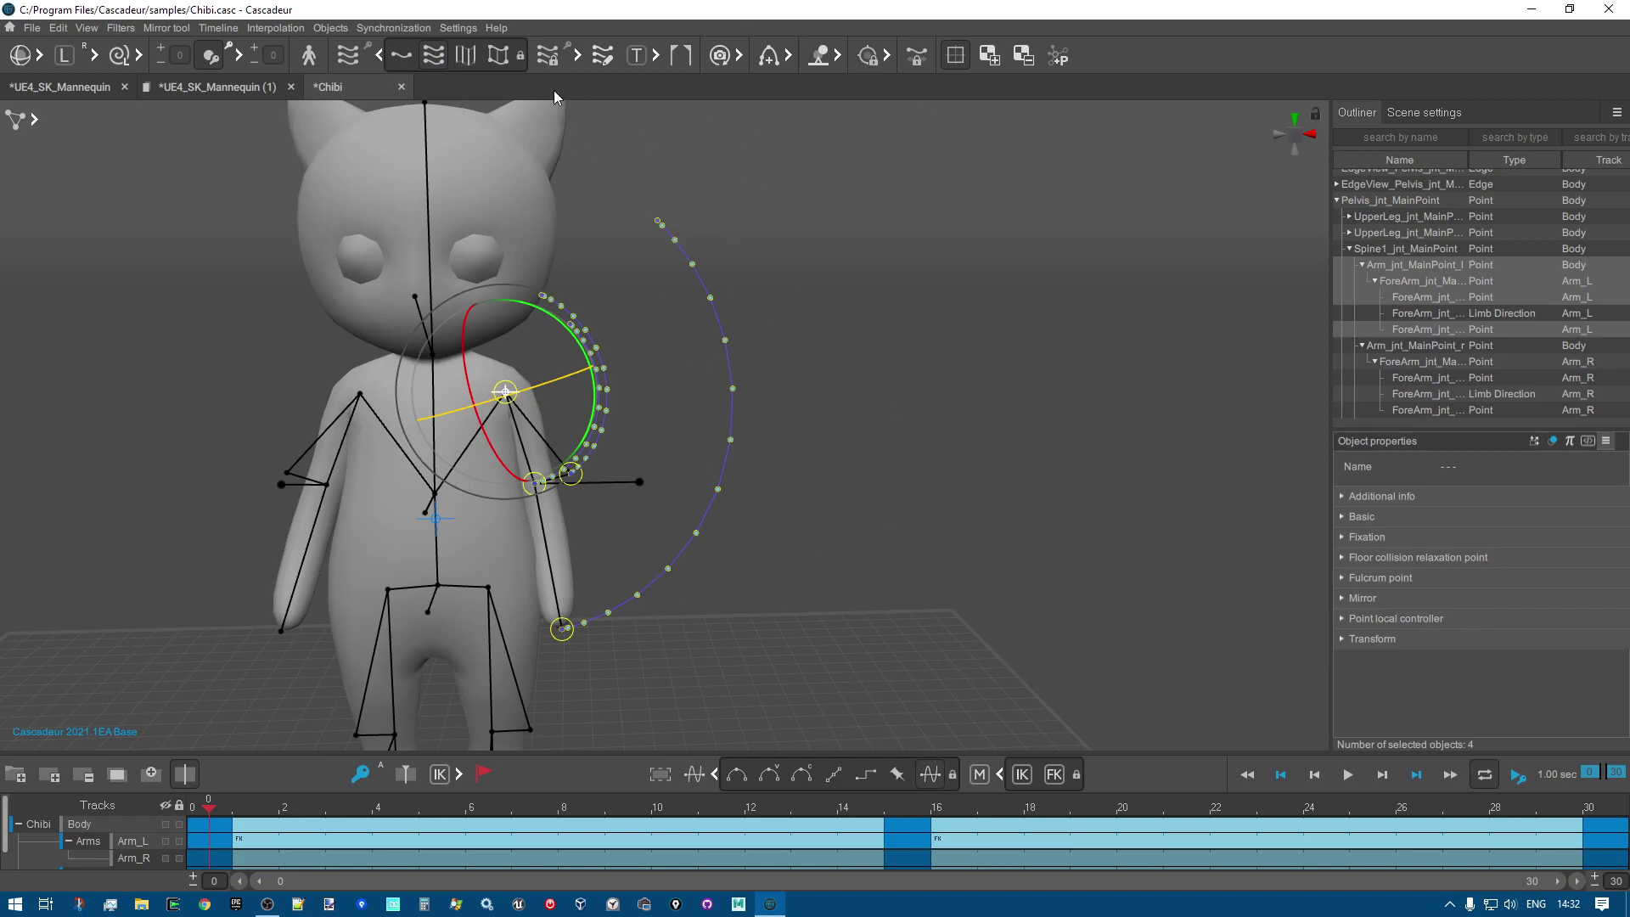
Display the left arm's edge trajectories and scrub the timeline to frame 2 to examine them.
click(465, 55)
right_drag(579, 138, 981, 451)
scroll(782, 602, up, 3)
right_drag(790, 676, 853, 643)
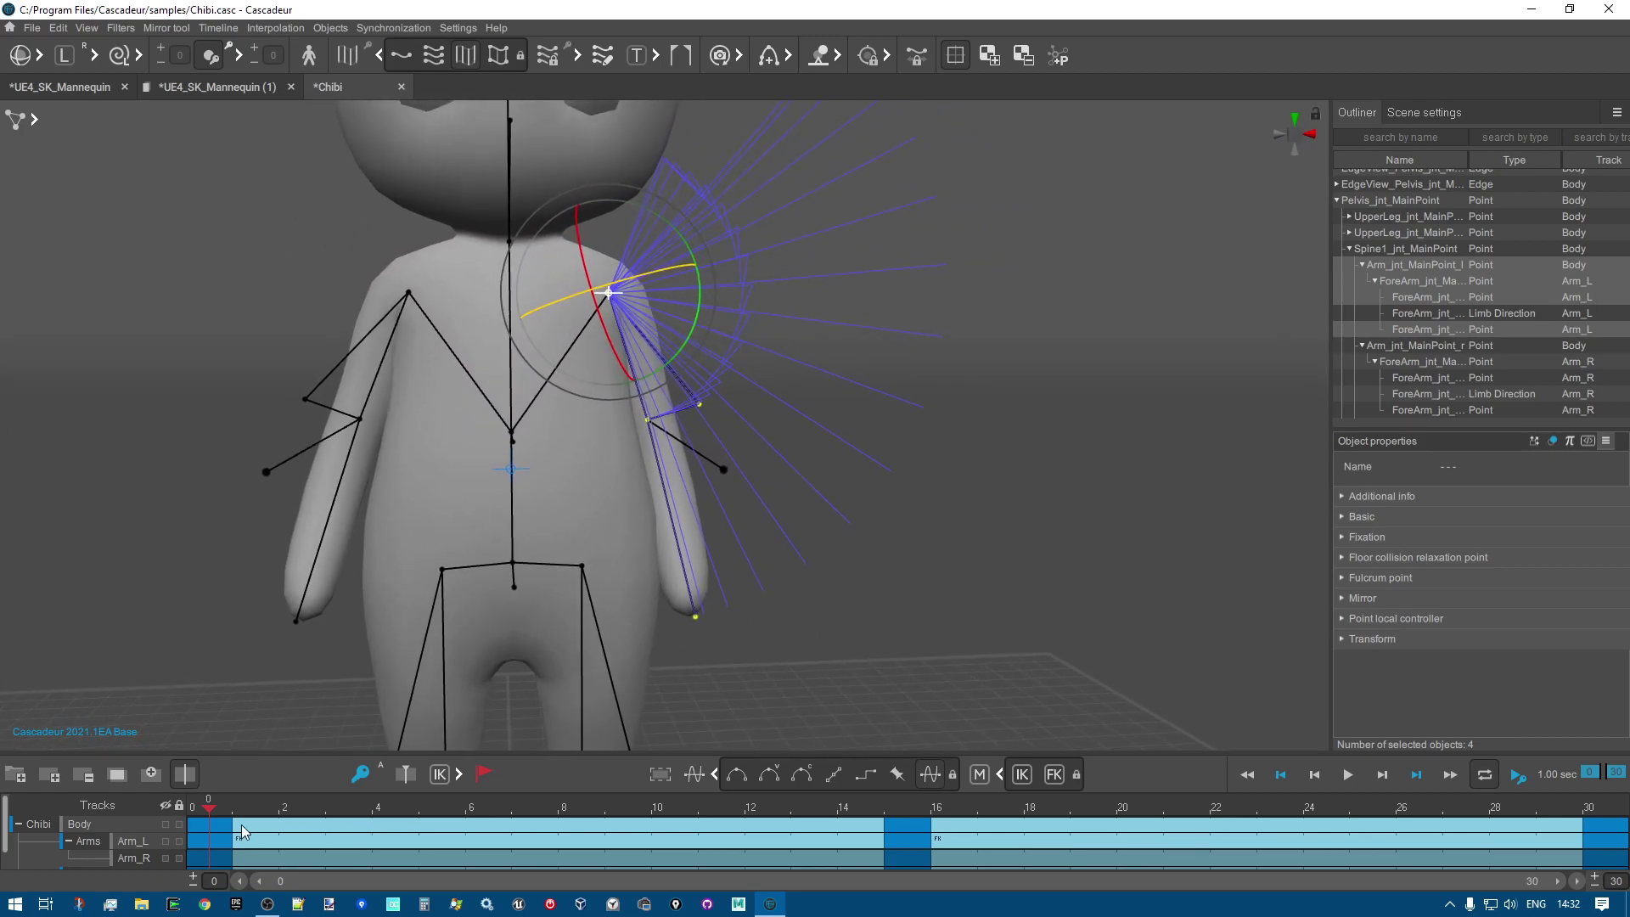
drag(204, 809, 323, 756)
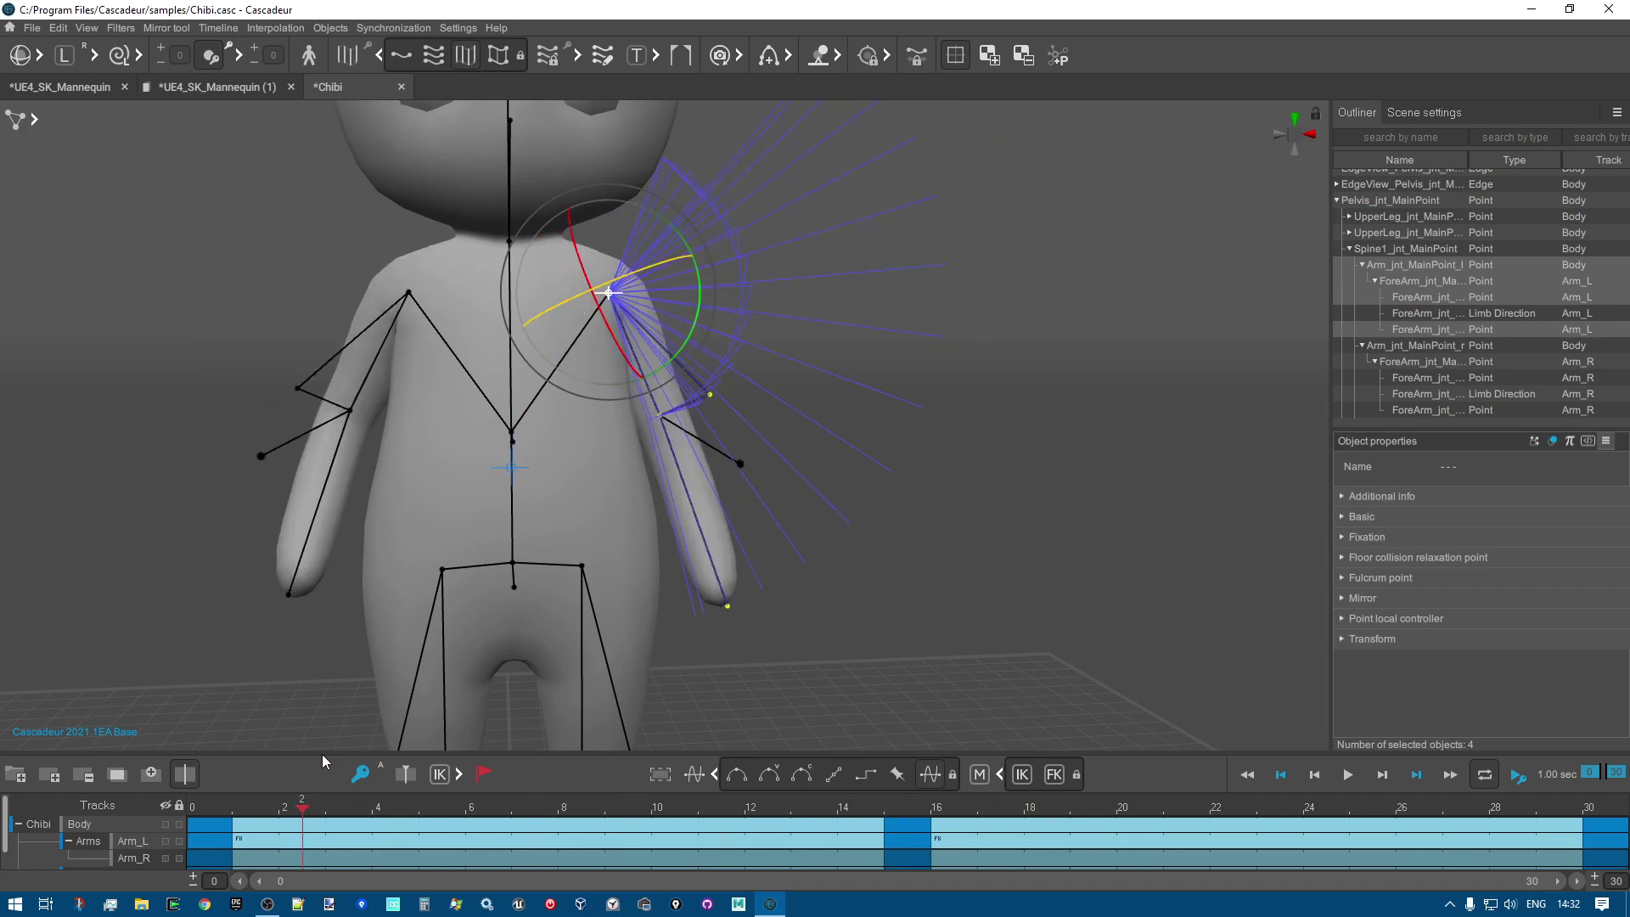
Display the left arm's combined point and edge trajectories, return to frame 0 and clear the selection.
click(499, 56)
right_drag(1093, 597, 1086, 528)
middle_drag(1086, 528, 696, 527)
drag(221, 803, 2, 706)
right_drag(861, 576, 1080, 521)
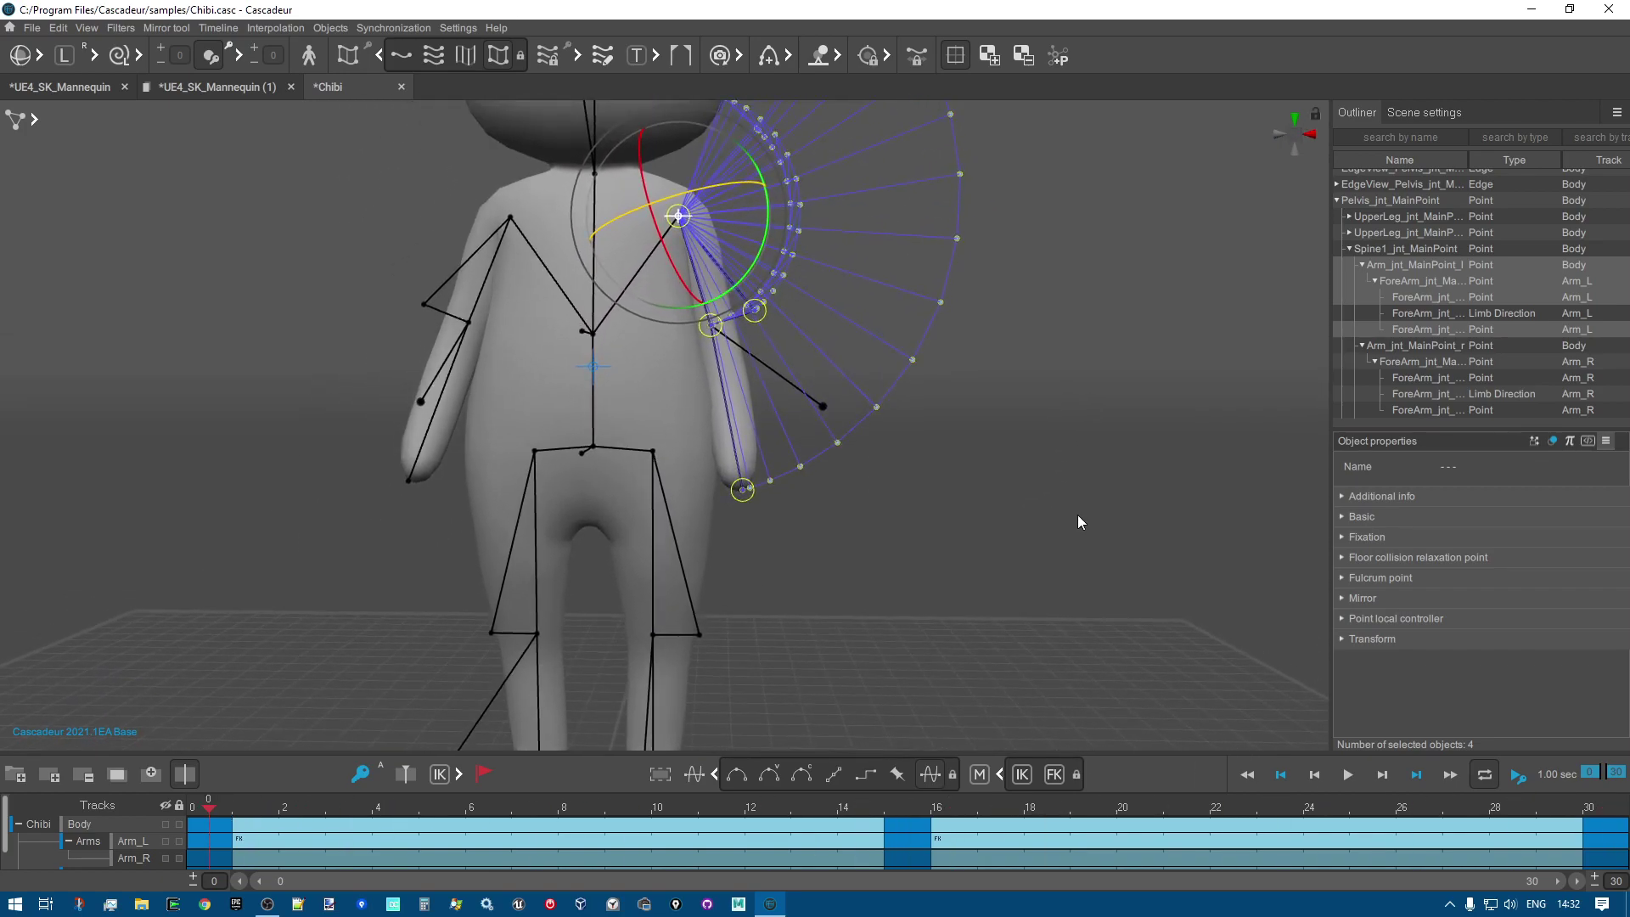
click(1043, 566)
scroll(1001, 509, down, 3)
scroll(984, 506, up, 2)
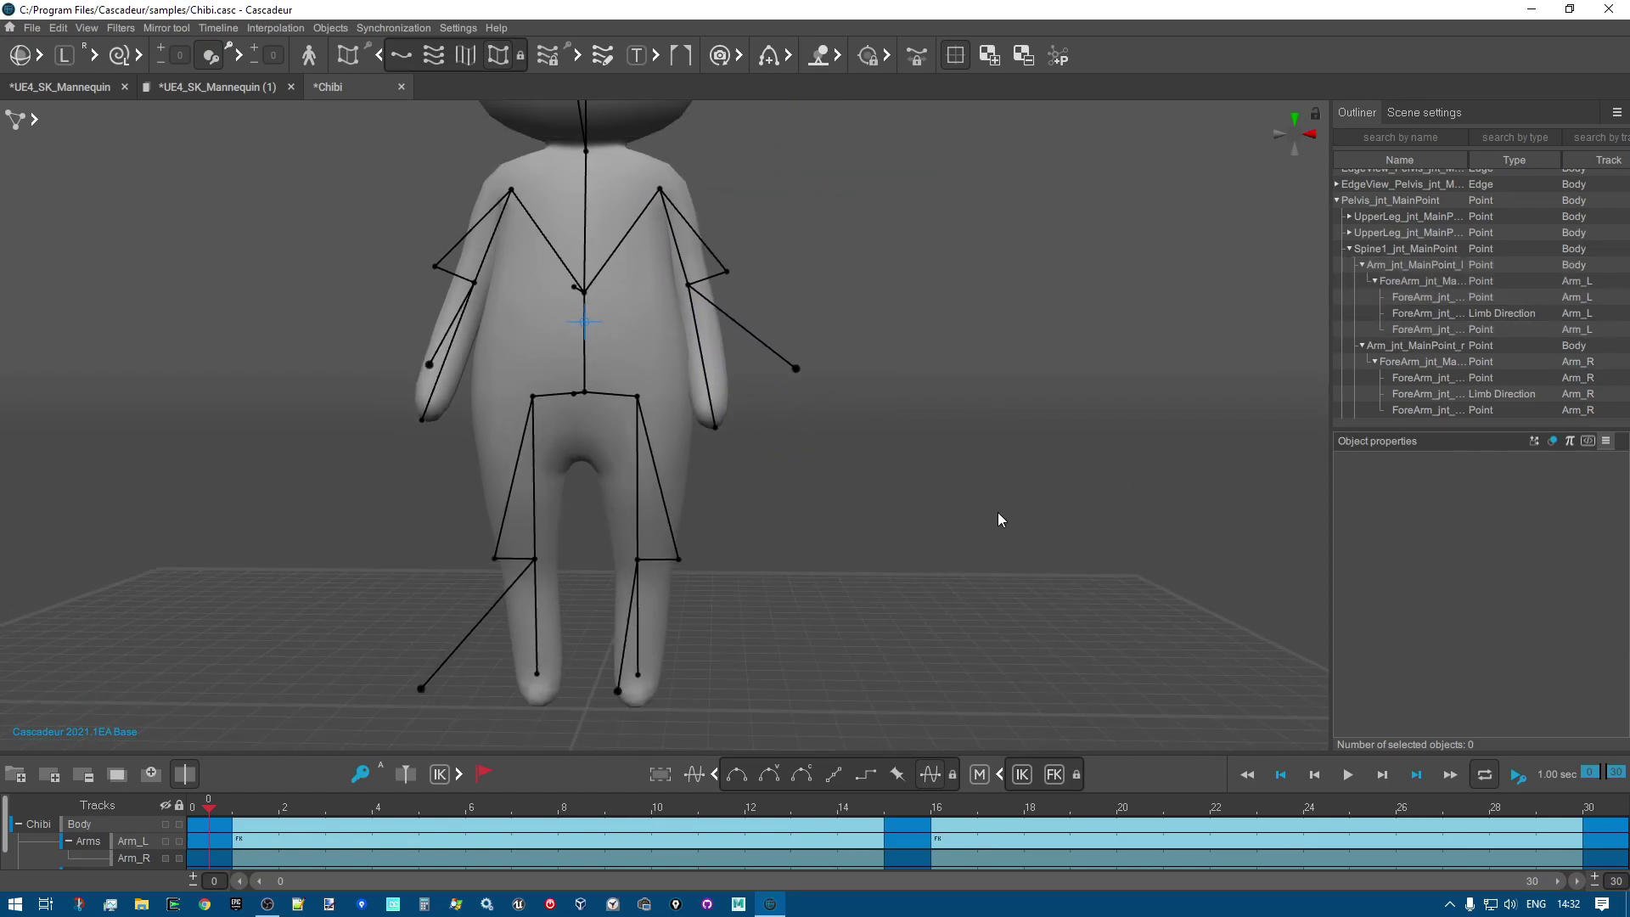
Switch to the first UE4_SK_Mannequin scene and select the direction point on top of the mannequin's head.
click(103, 89)
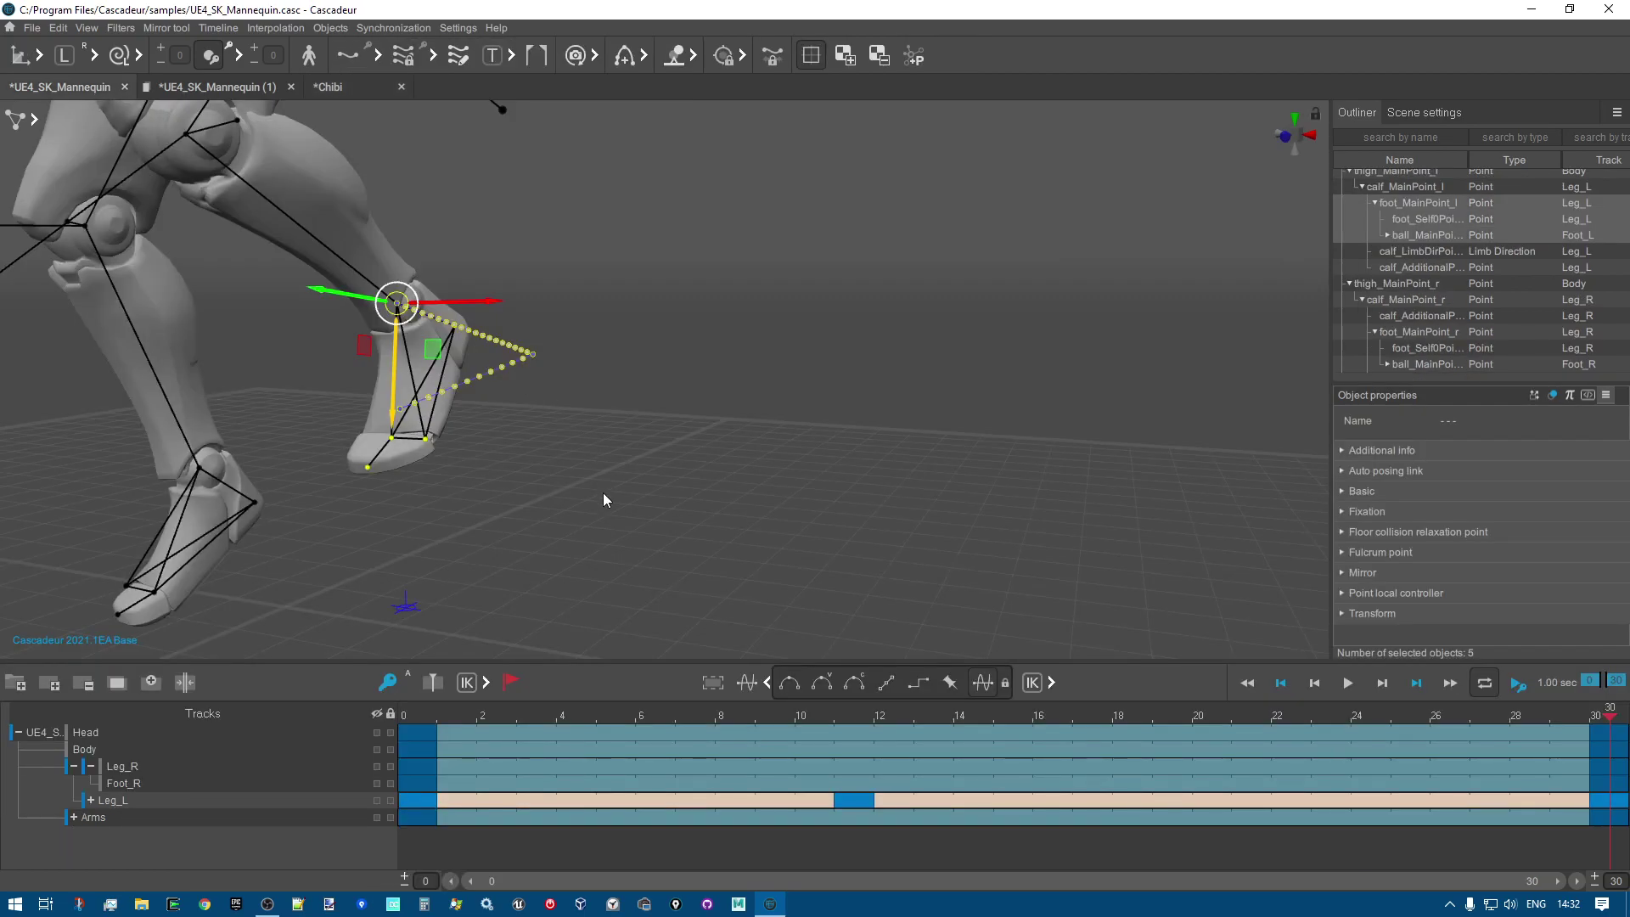
right_drag(553, 507, 760, 596)
drag(468, 463, 711, 682)
right_drag(711, 682, 680, 568)
scroll(626, 426, up, 5)
scroll(626, 425, down, 4)
scroll(619, 437, up, 4)
scroll(613, 451, down, 2)
middle_drag(612, 451, 579, 196)
scroll(655, 400, up, 2)
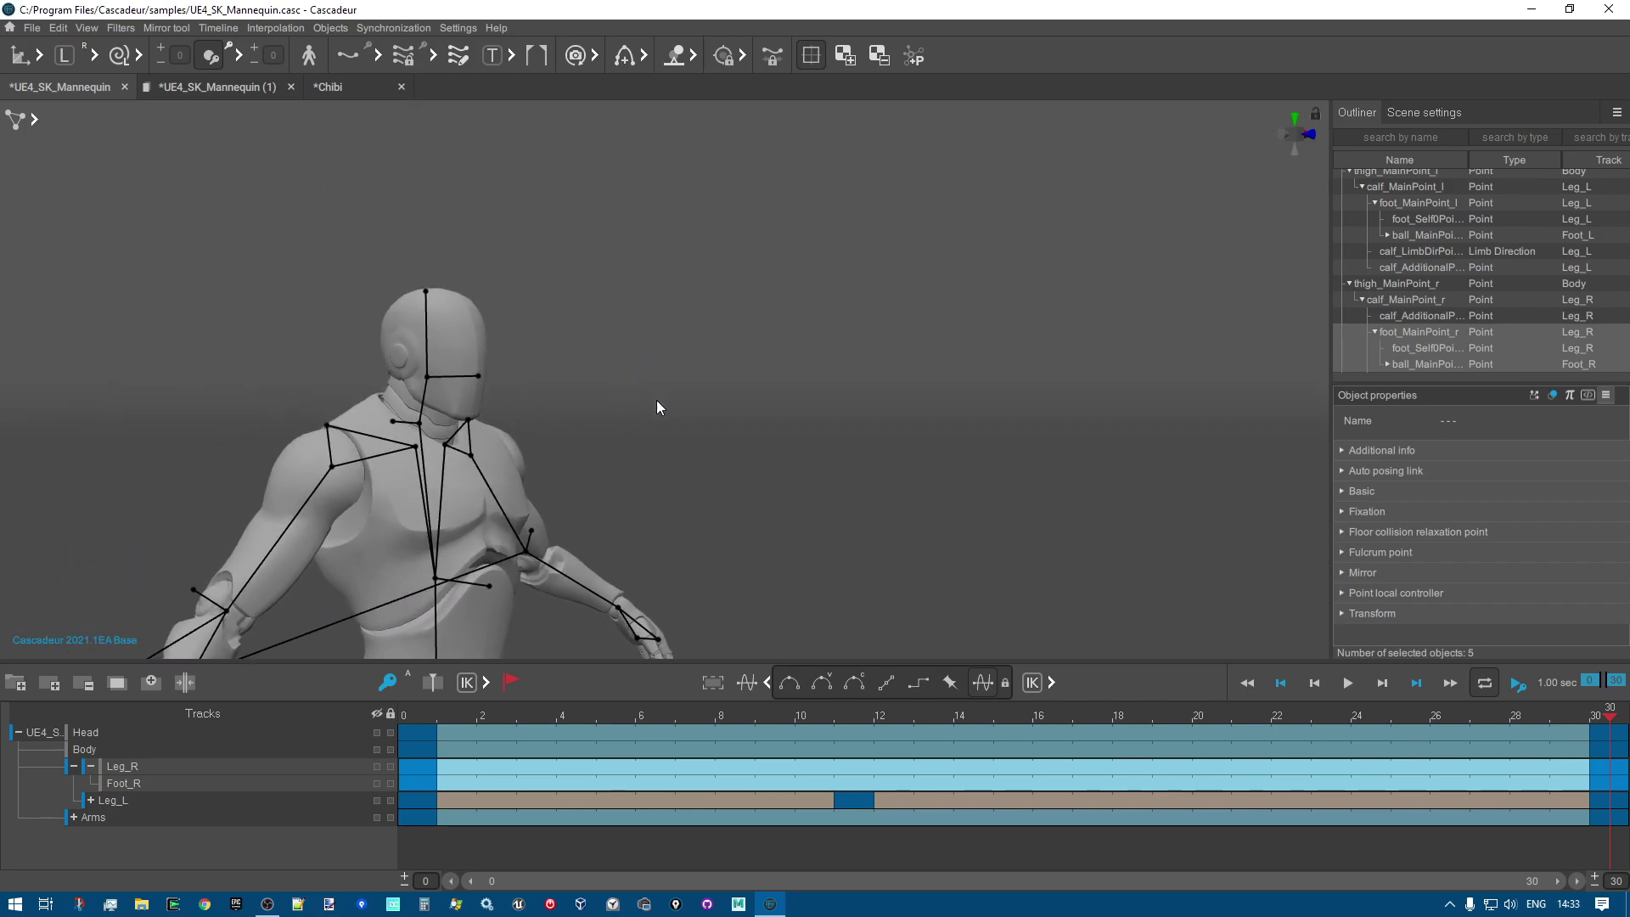
drag(382, 267, 513, 330)
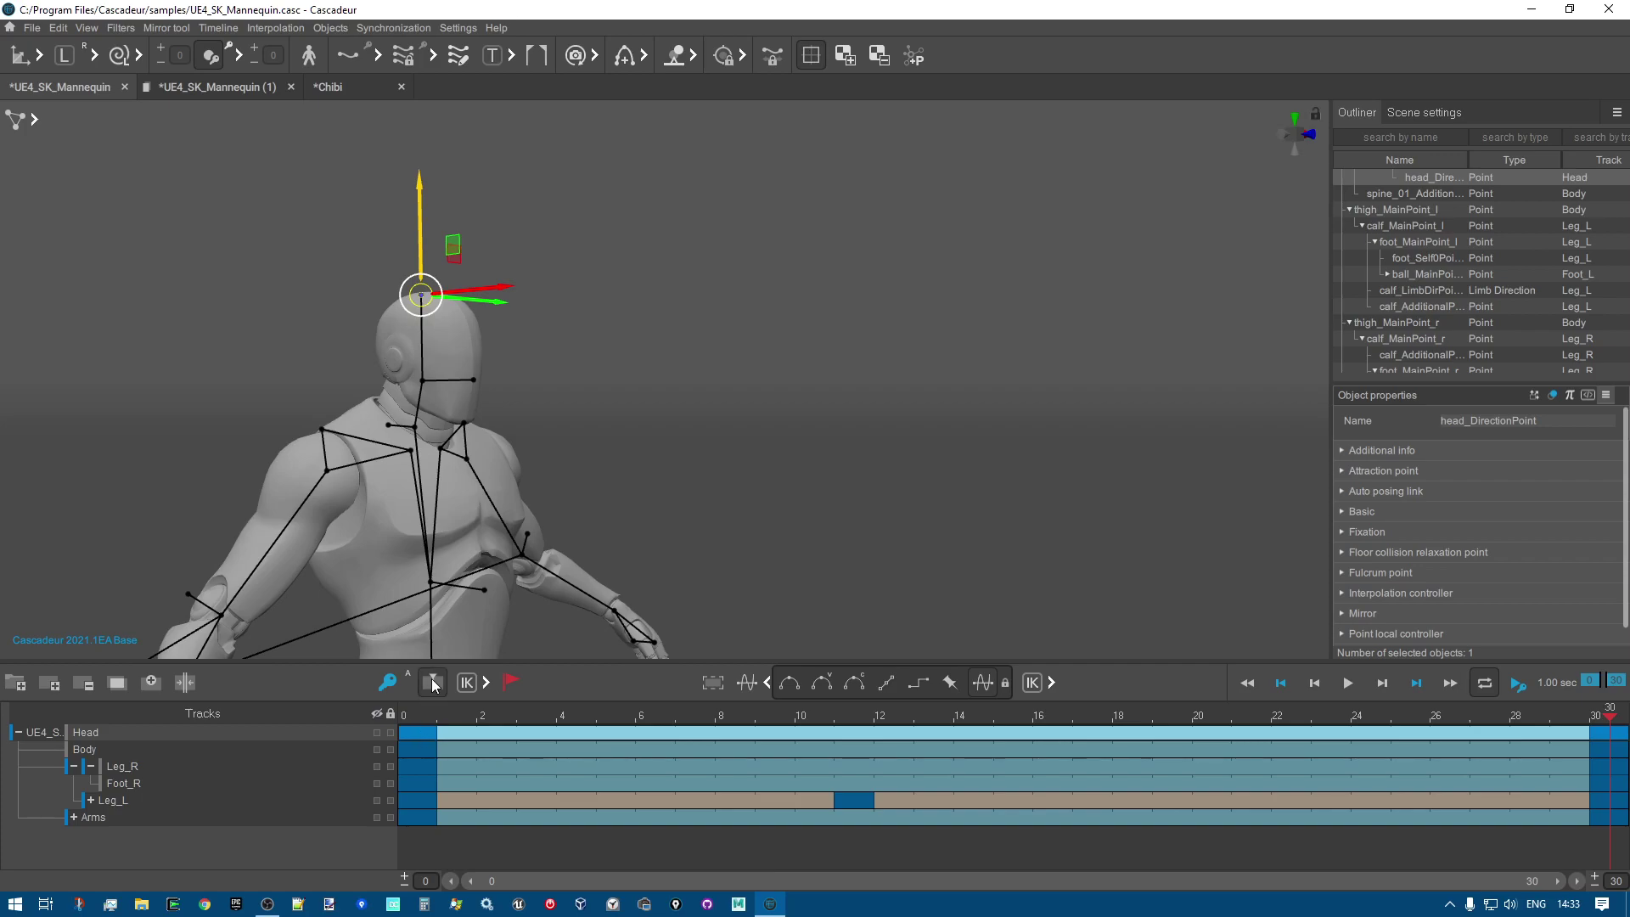
right_drag(982, 452, 893, 406)
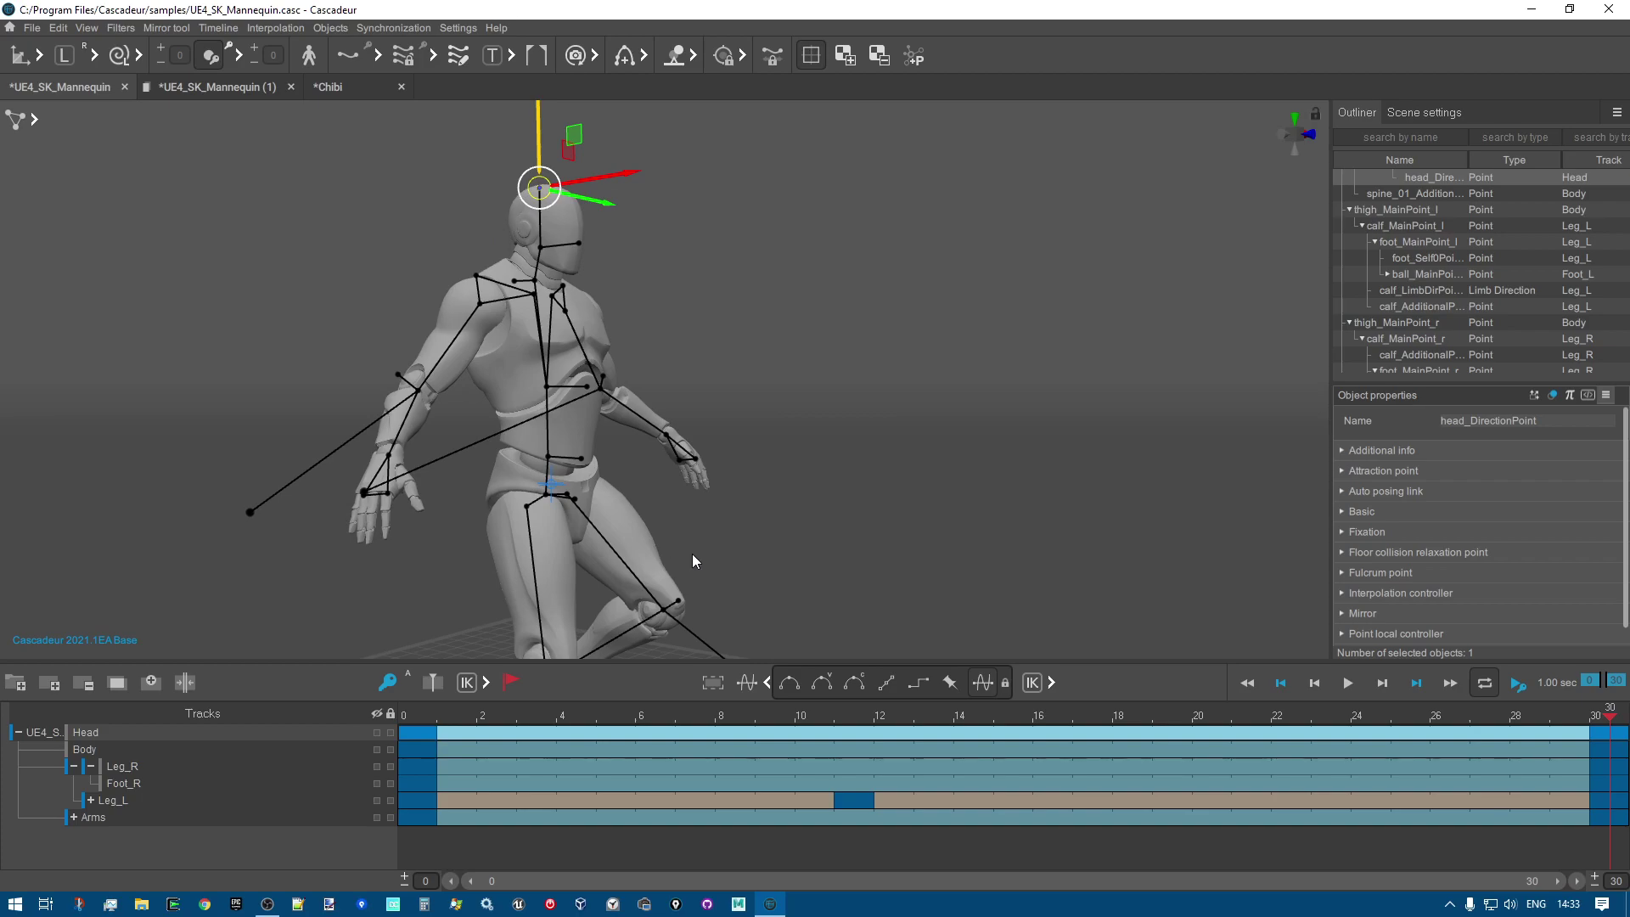
Rotate the upper body forward about the chest point at frame 30, then play the animation and pause it at frame 26.
click(618, 486)
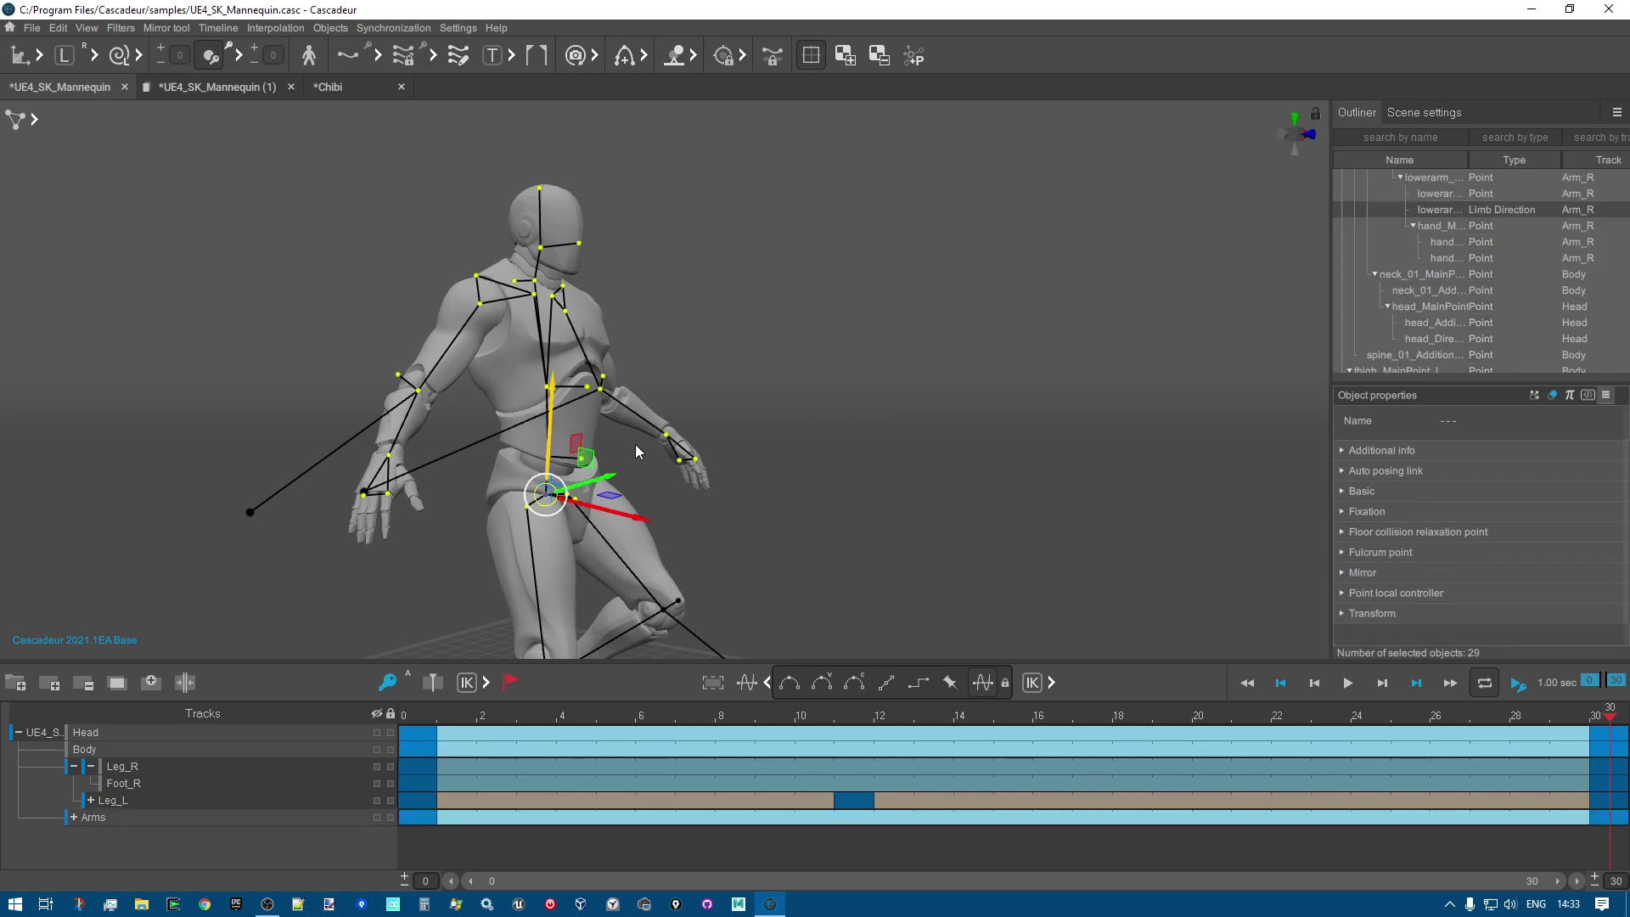
click(615, 408)
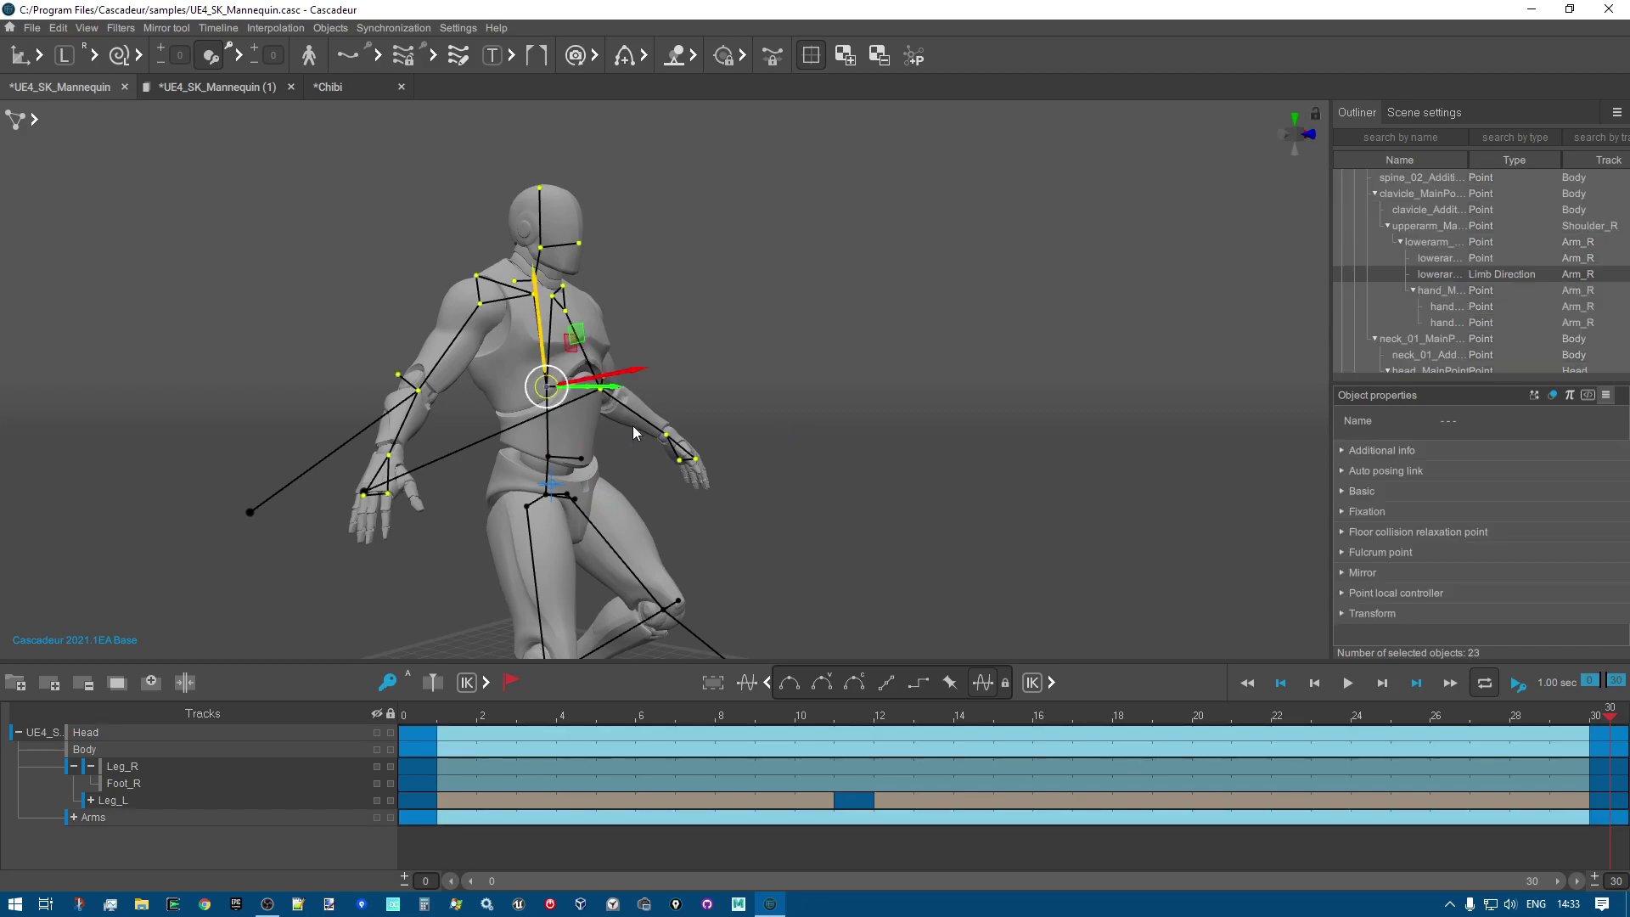
drag(618, 399, 639, 437)
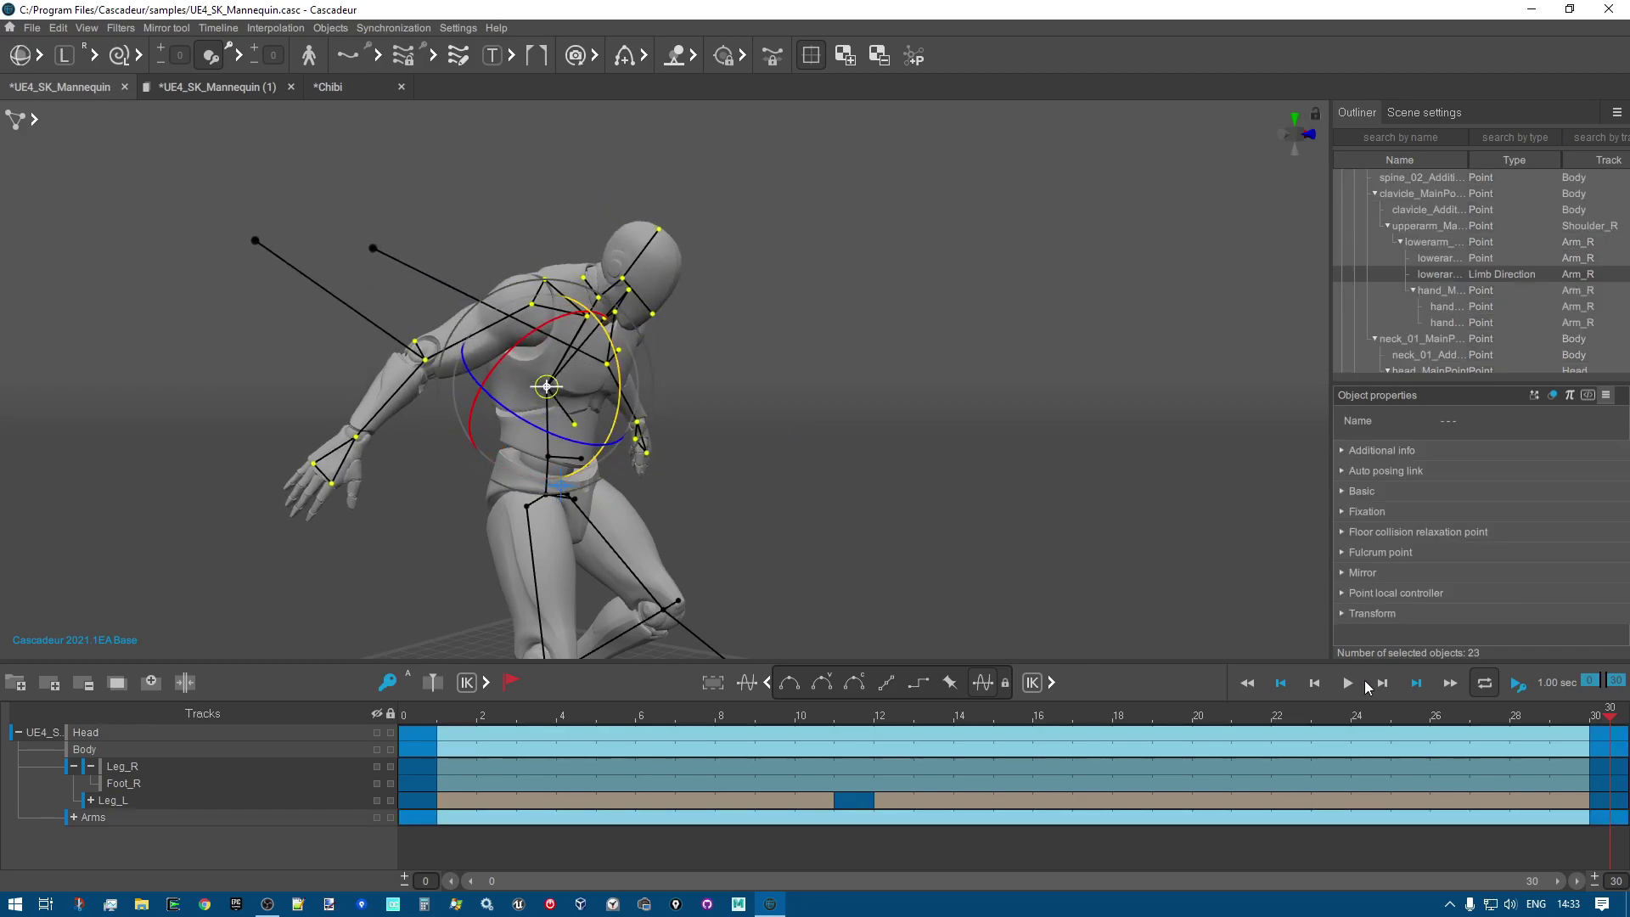
click(1342, 679)
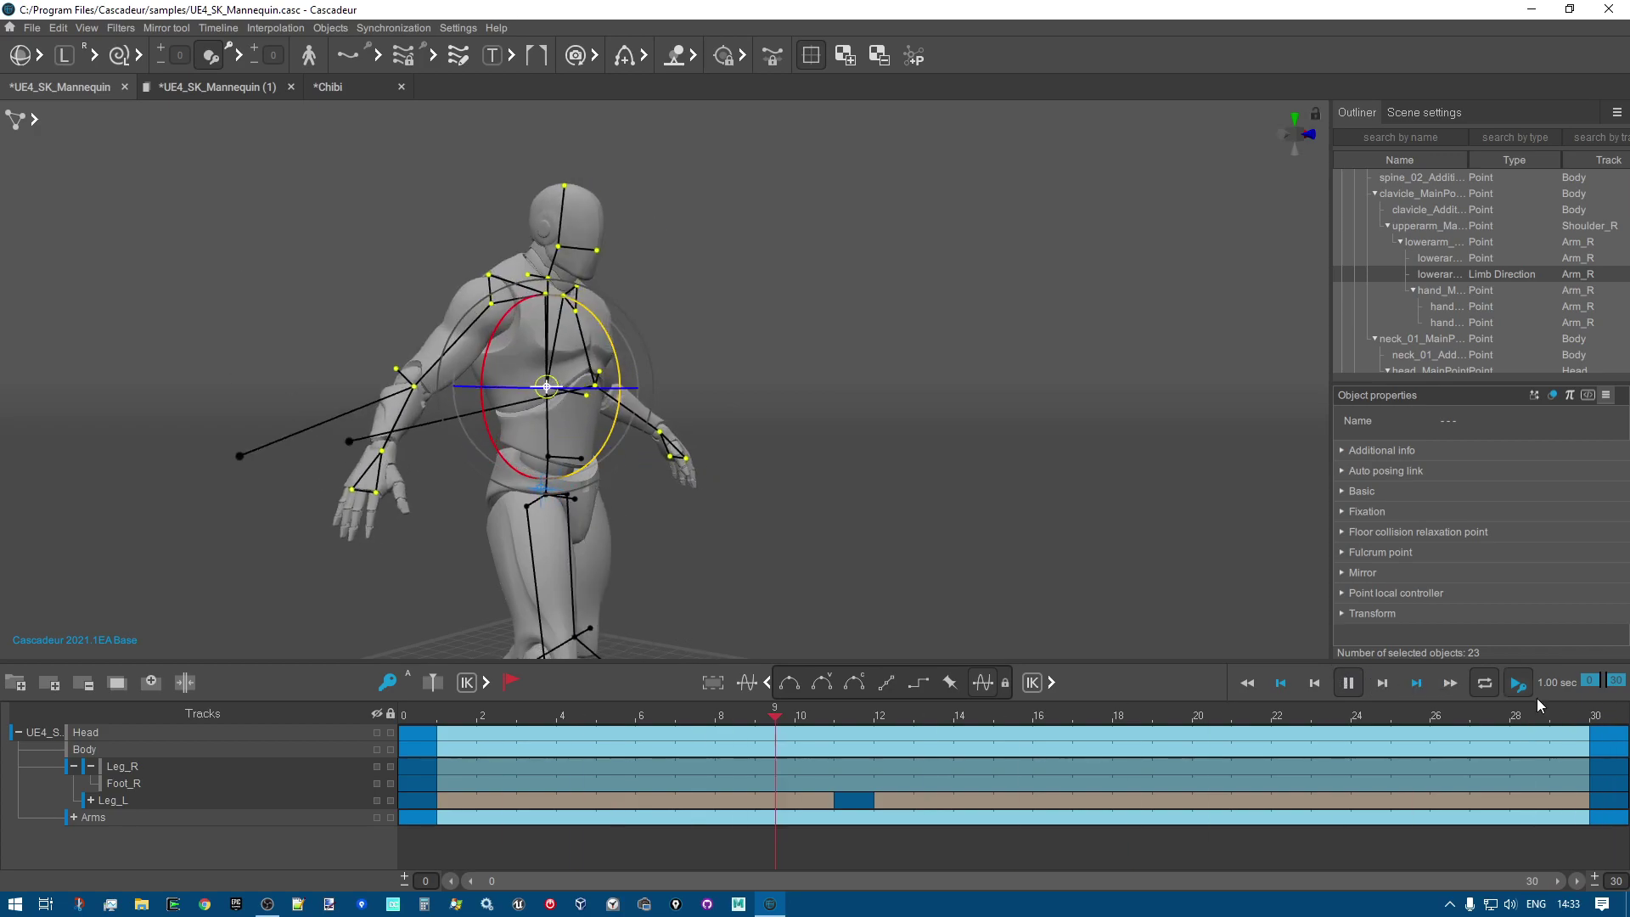
click(1349, 684)
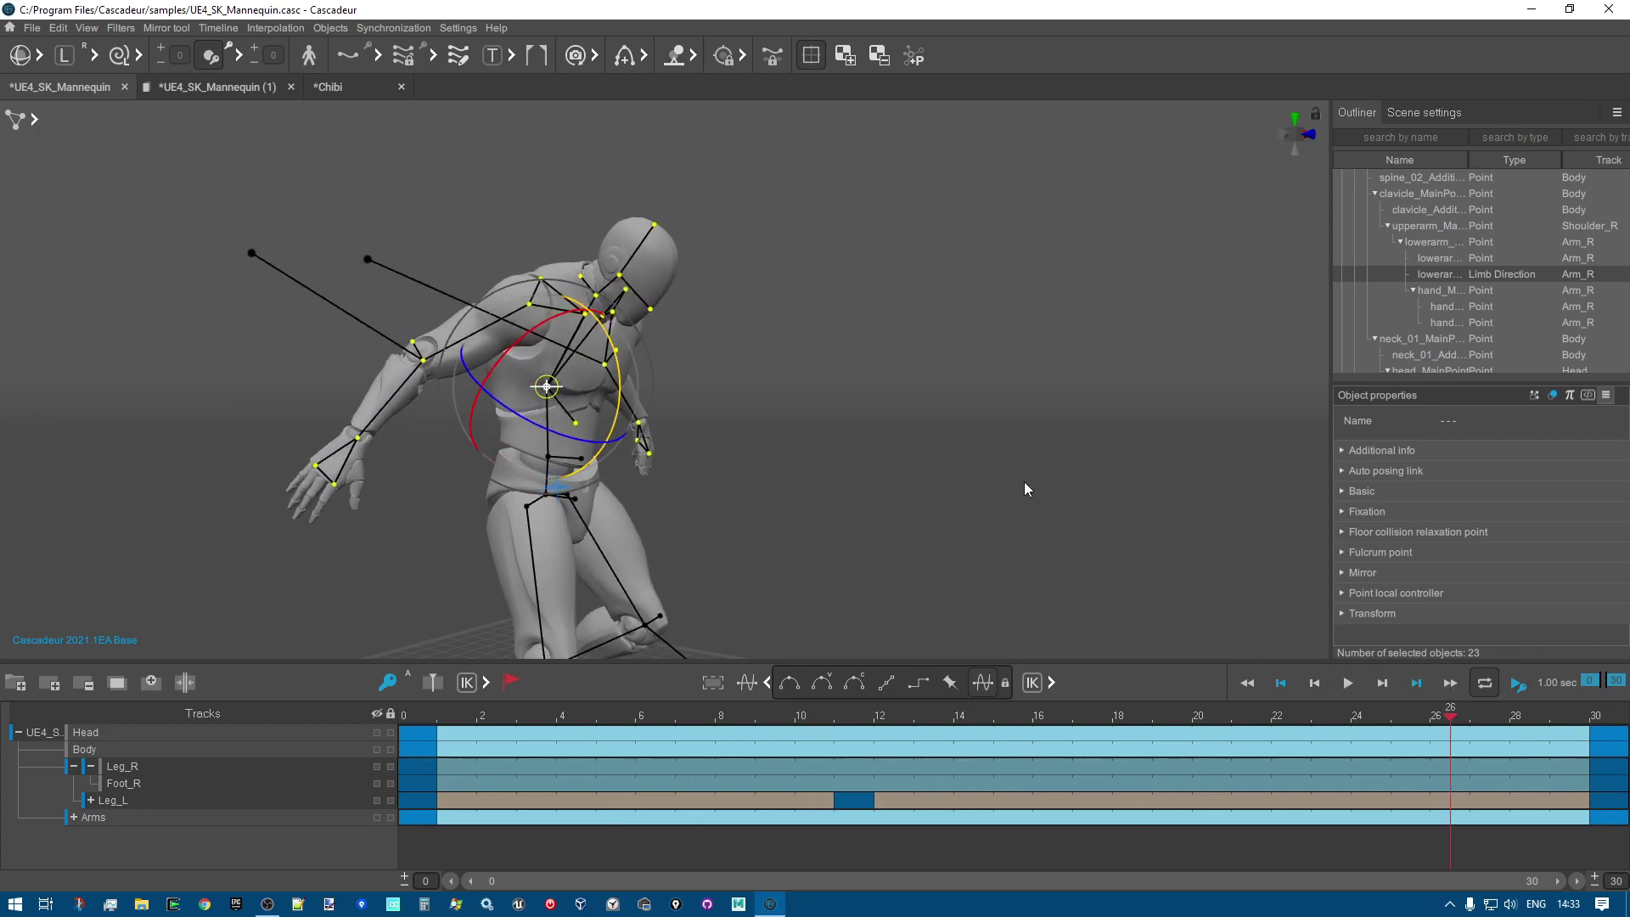
Select the head's top point, keep its trajectory permanently displayed and deselect the point.
scroll(879, 373, up, 5)
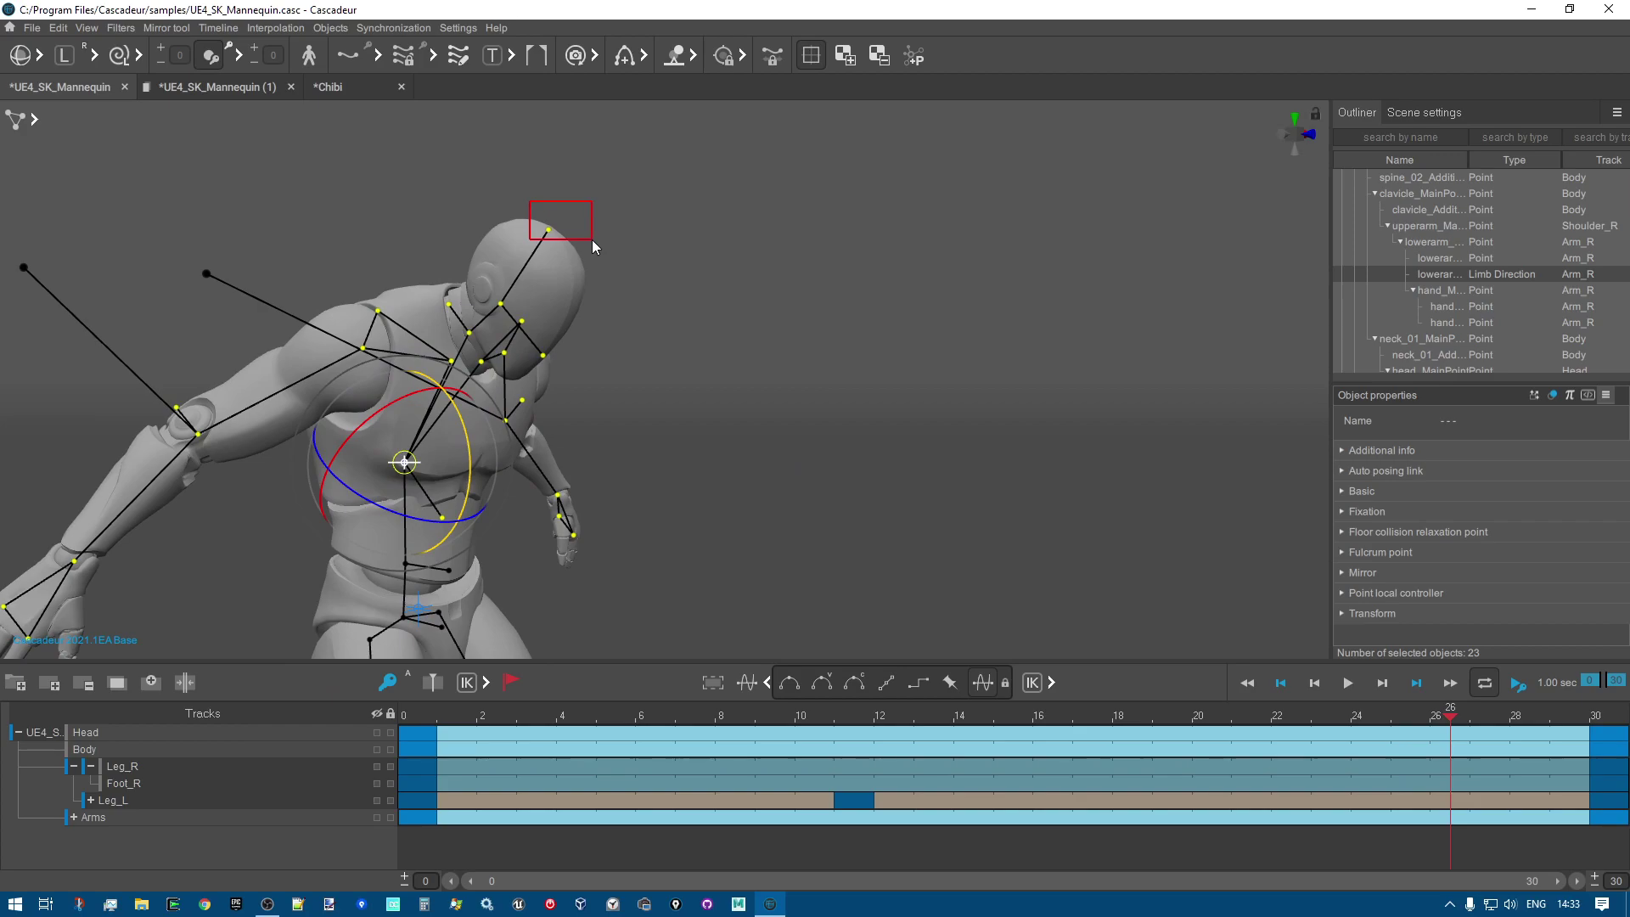
drag(592, 240, 595, 241)
right_drag(787, 513, 1276, 639)
right_drag(1162, 605, 911, 499)
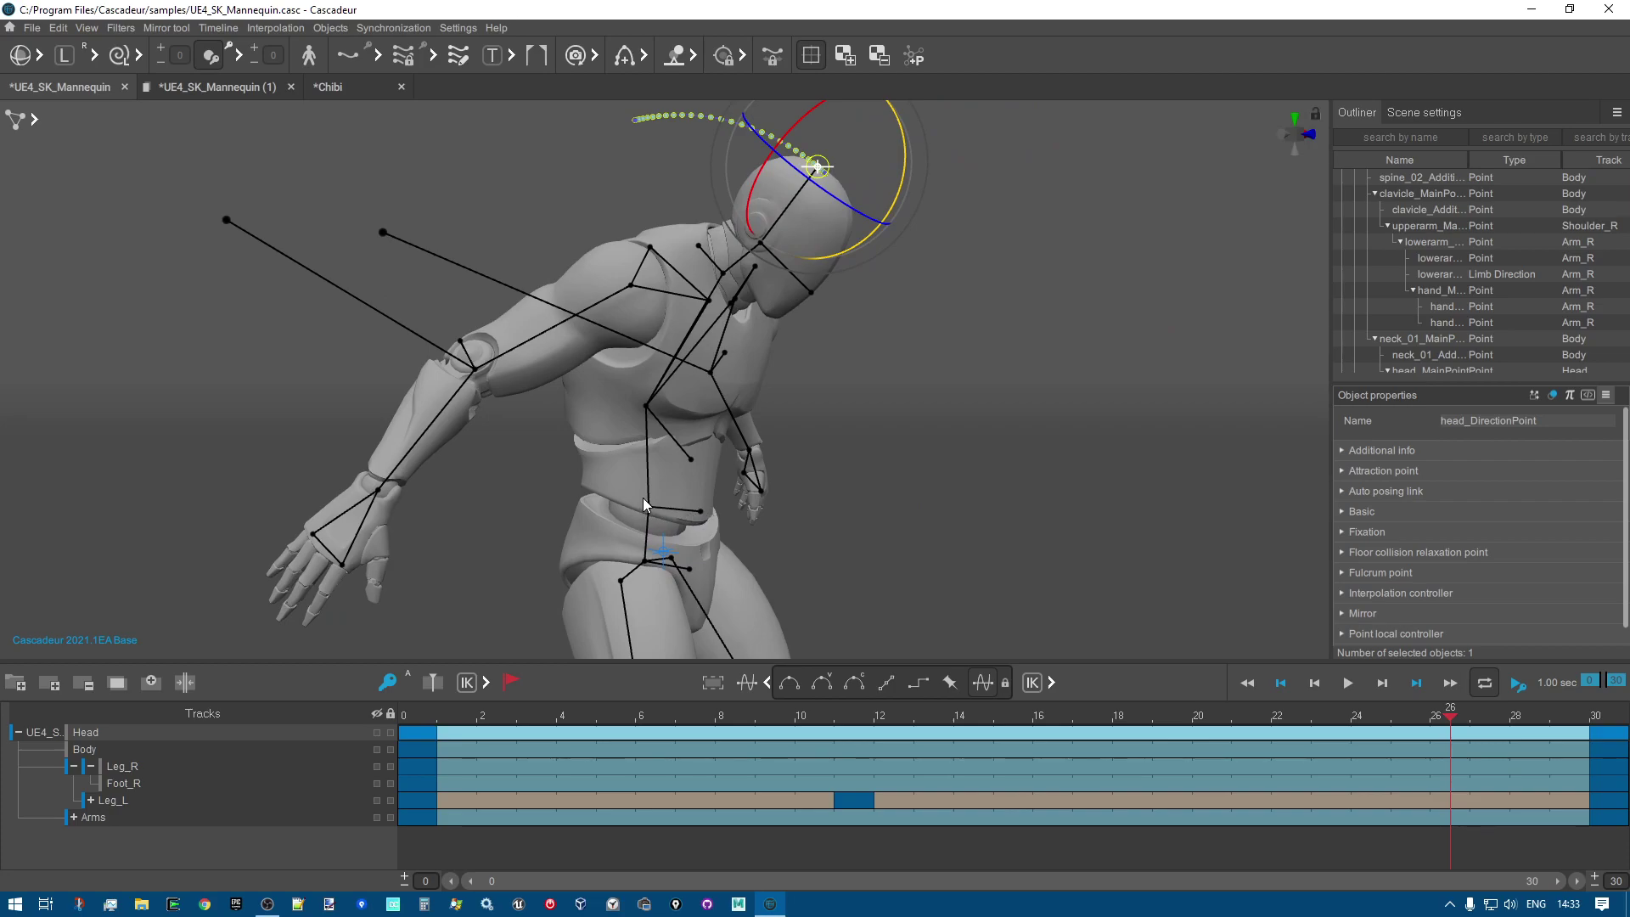
right_drag(889, 508, 828, 466)
right_drag(966, 496, 891, 499)
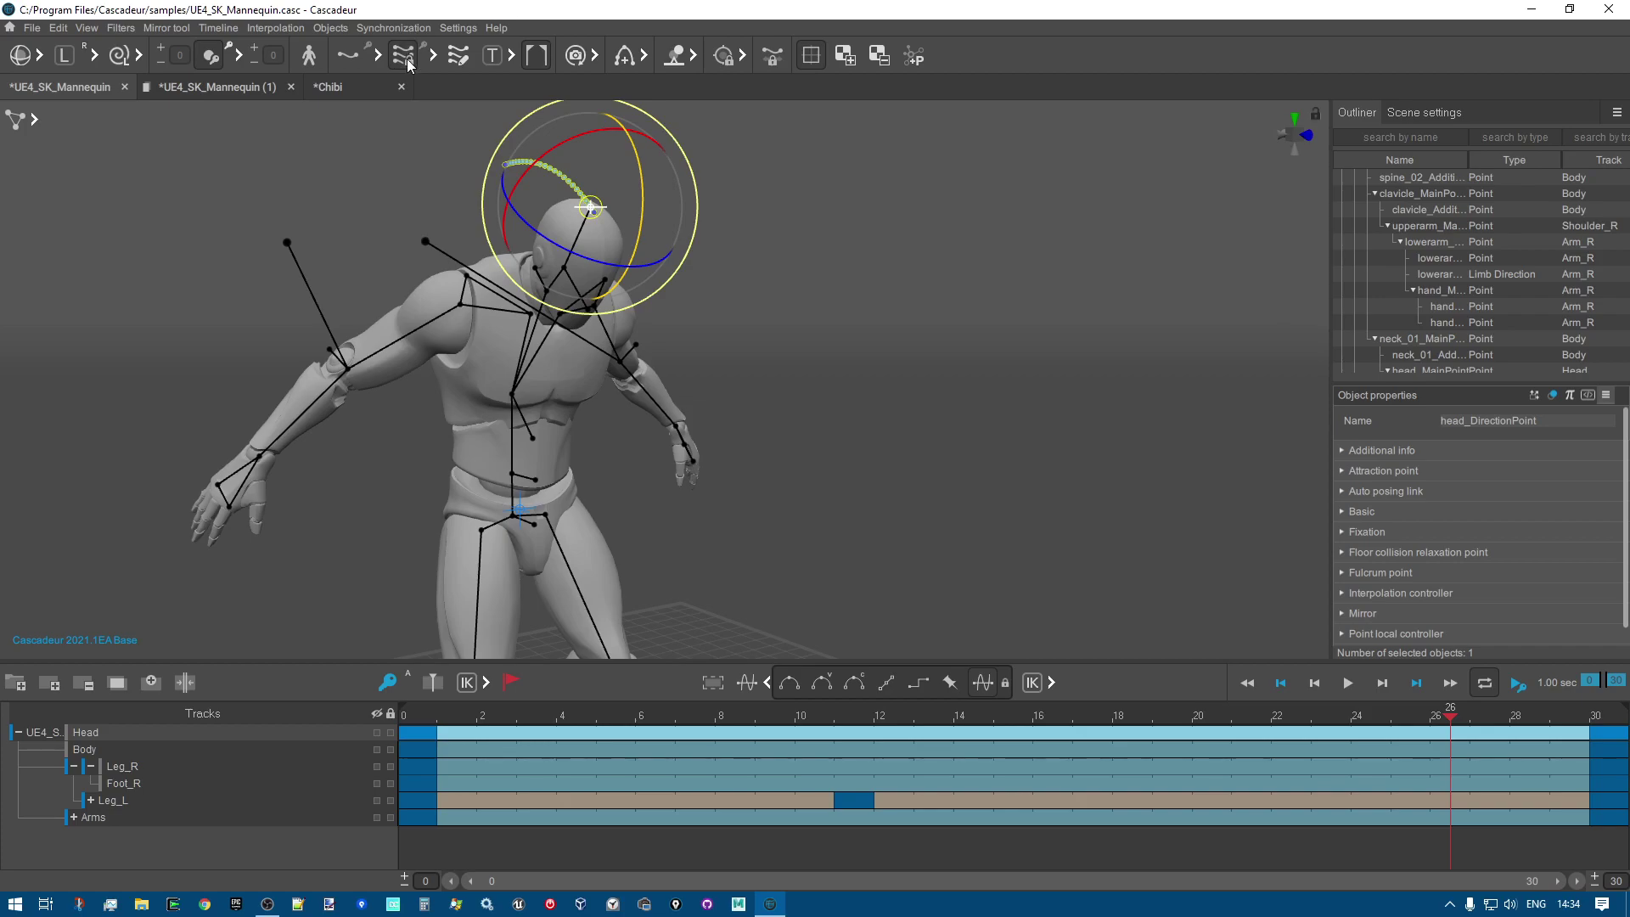
click(862, 401)
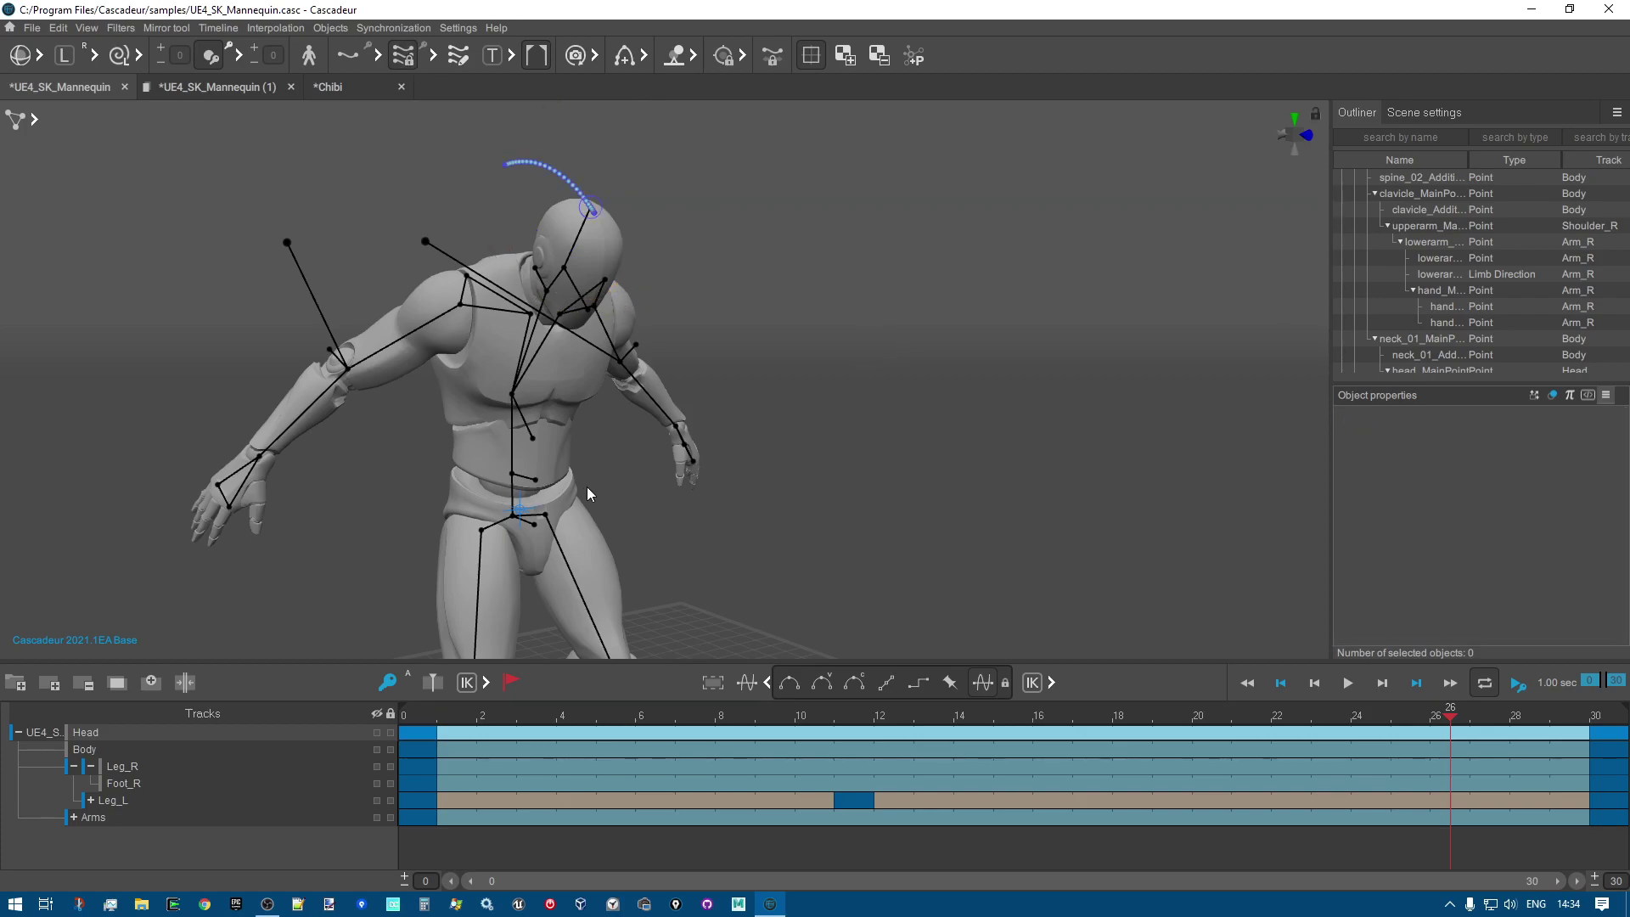
Try to shift the upper body with the lower spine point at the non-keyed frame 26.
click(512, 474)
drag(512, 471, 854, 384)
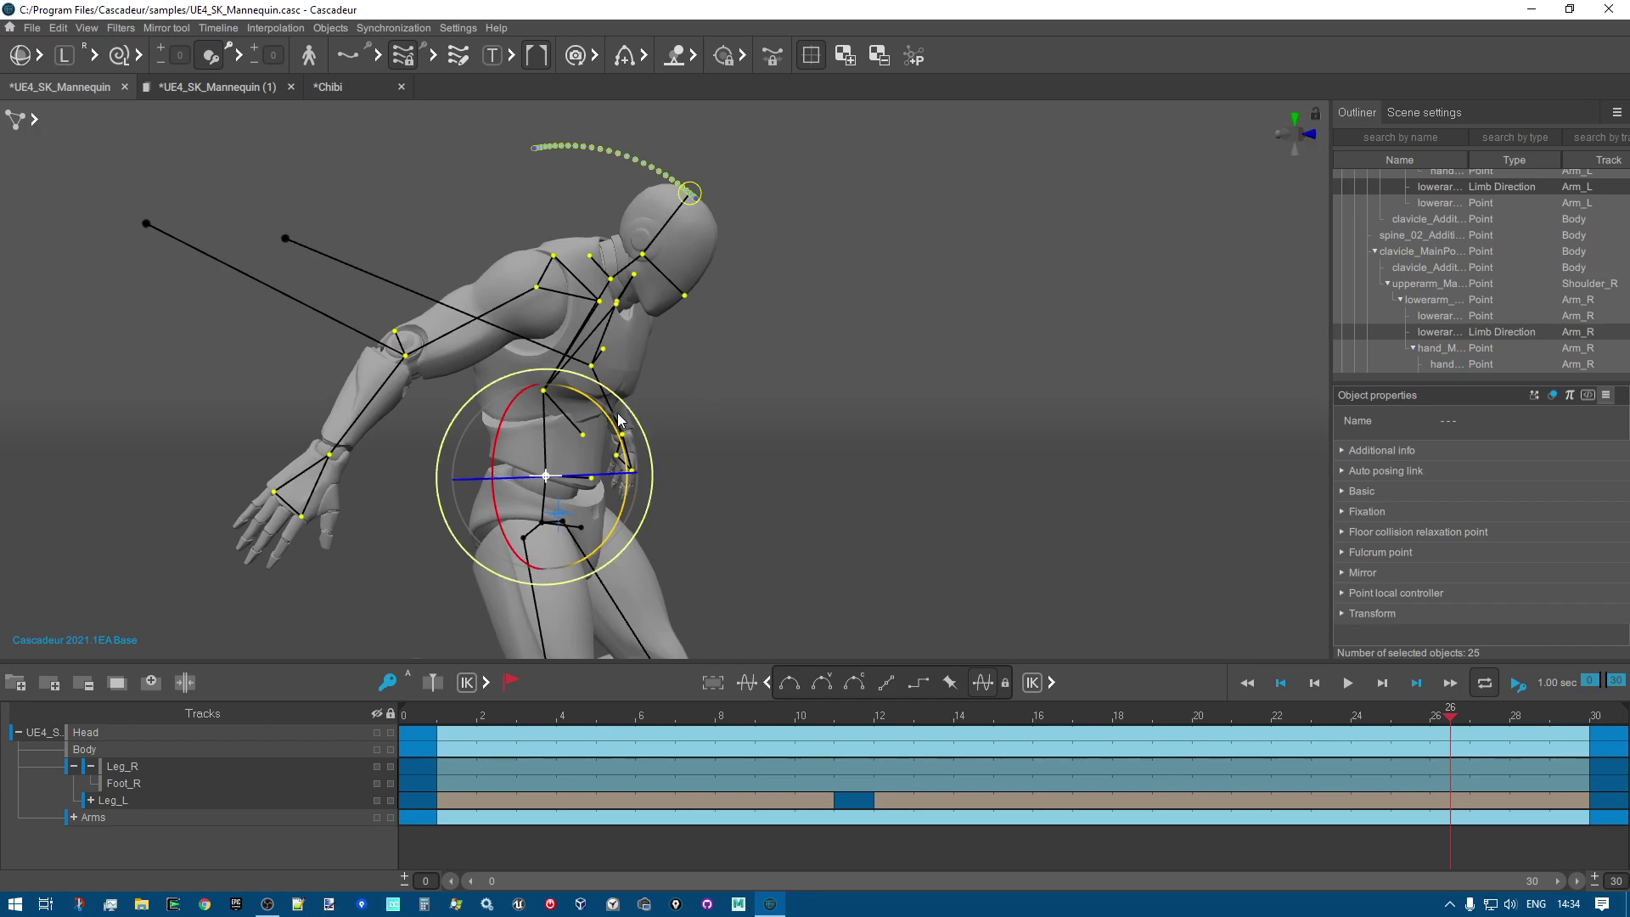
drag(608, 425, 550, 391)
key(w)
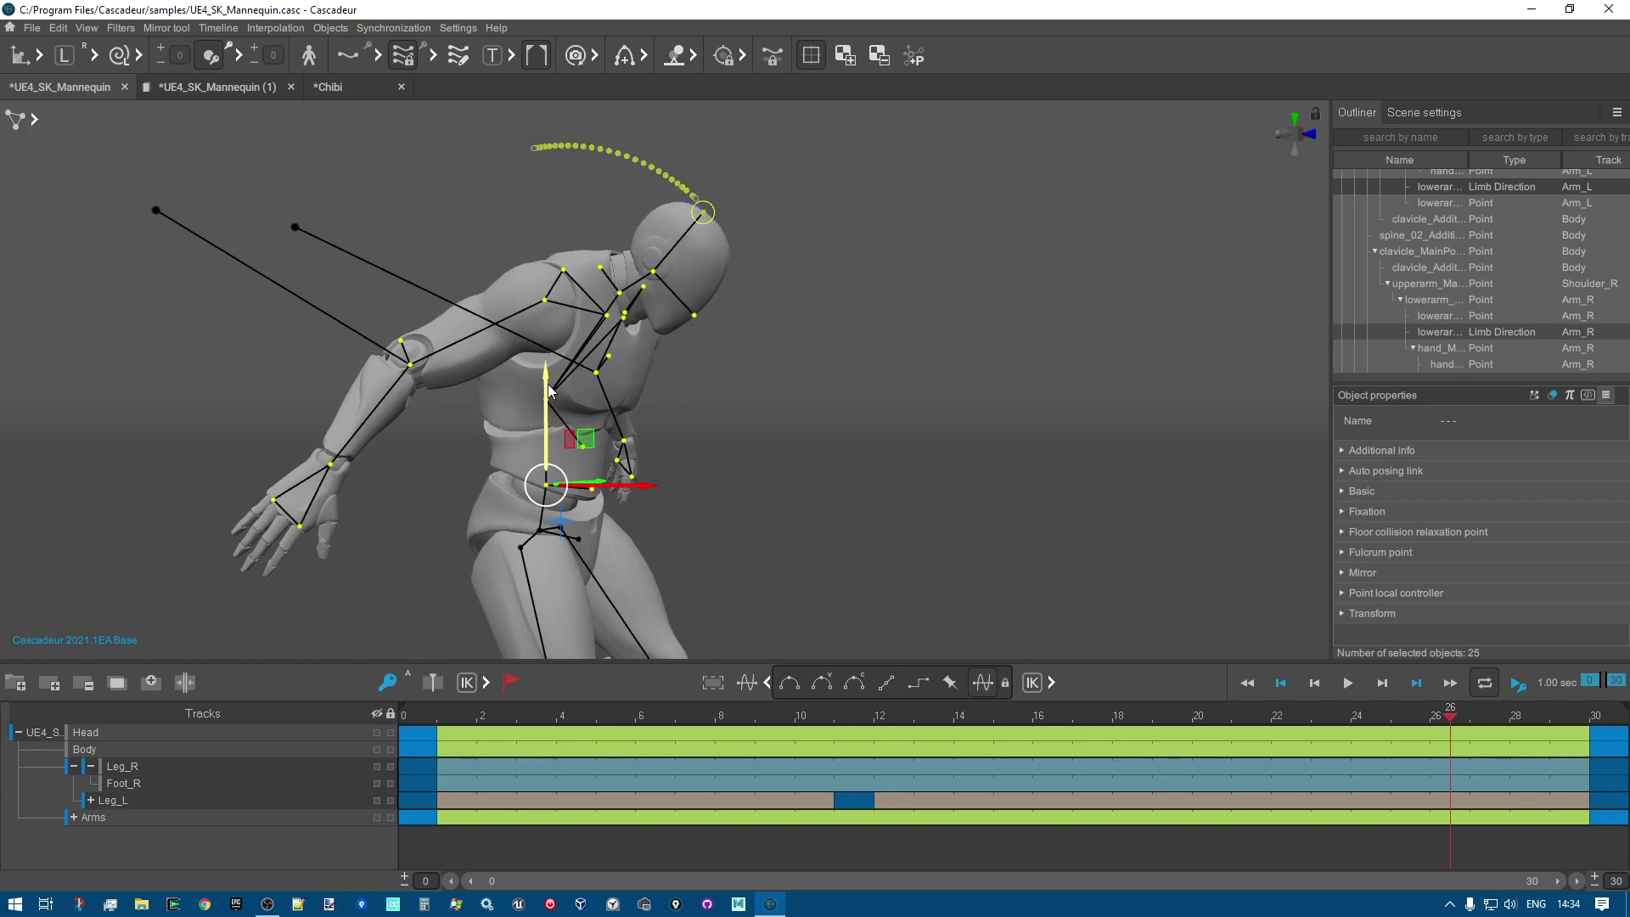
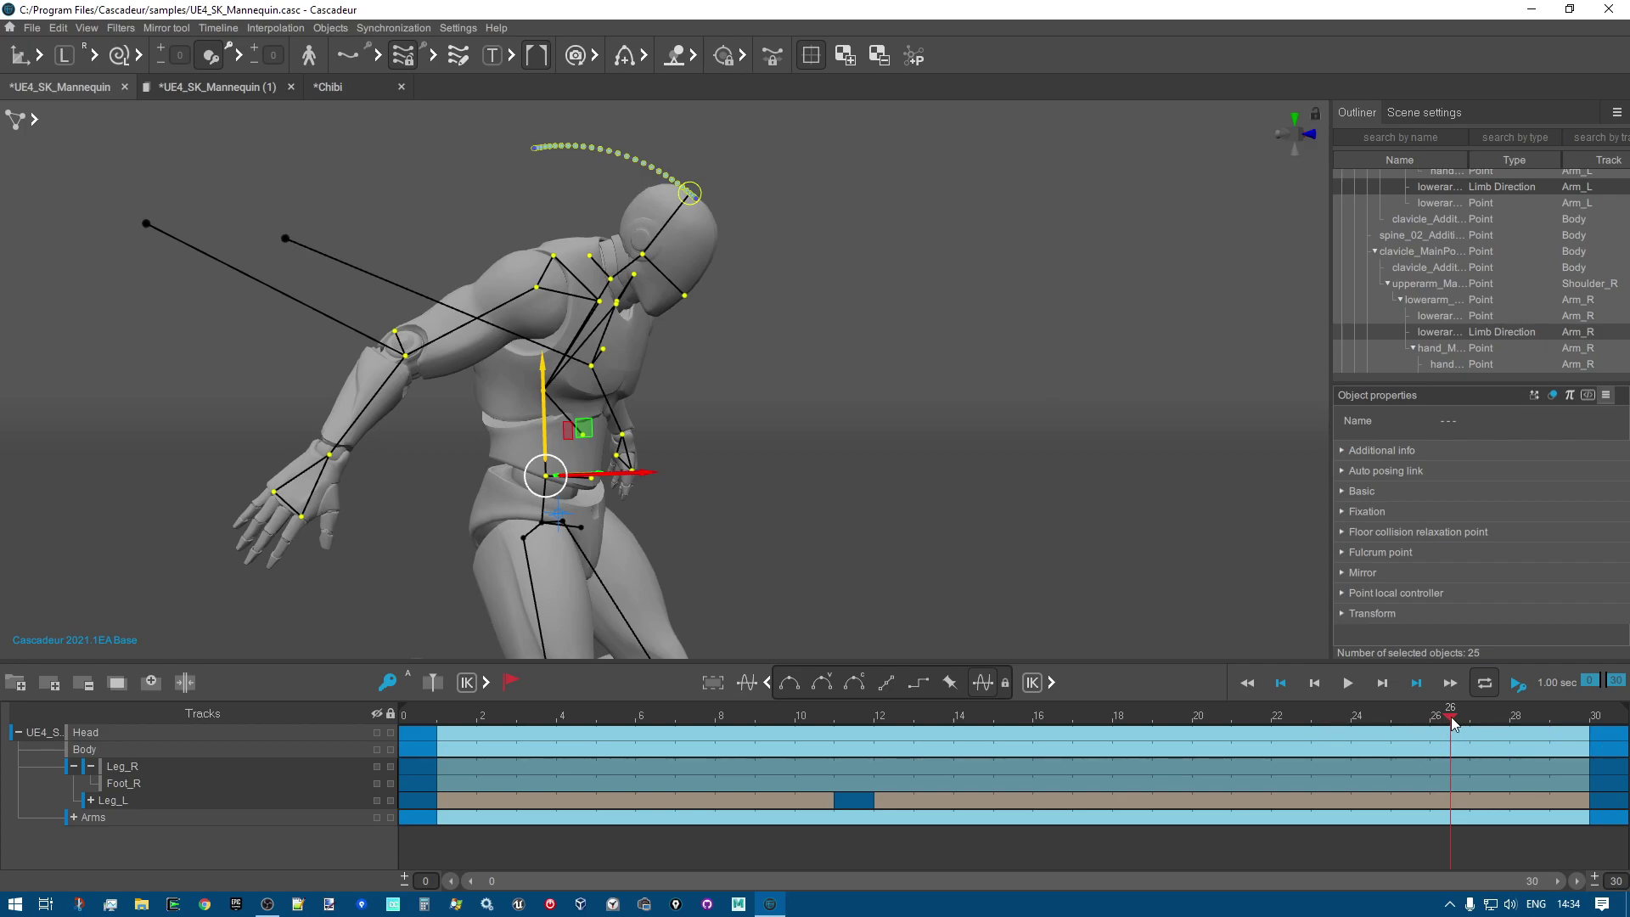
Check the pose at frame 30, then add a keyframe on all tracks at frame 16.
drag(1452, 721, 1607, 720)
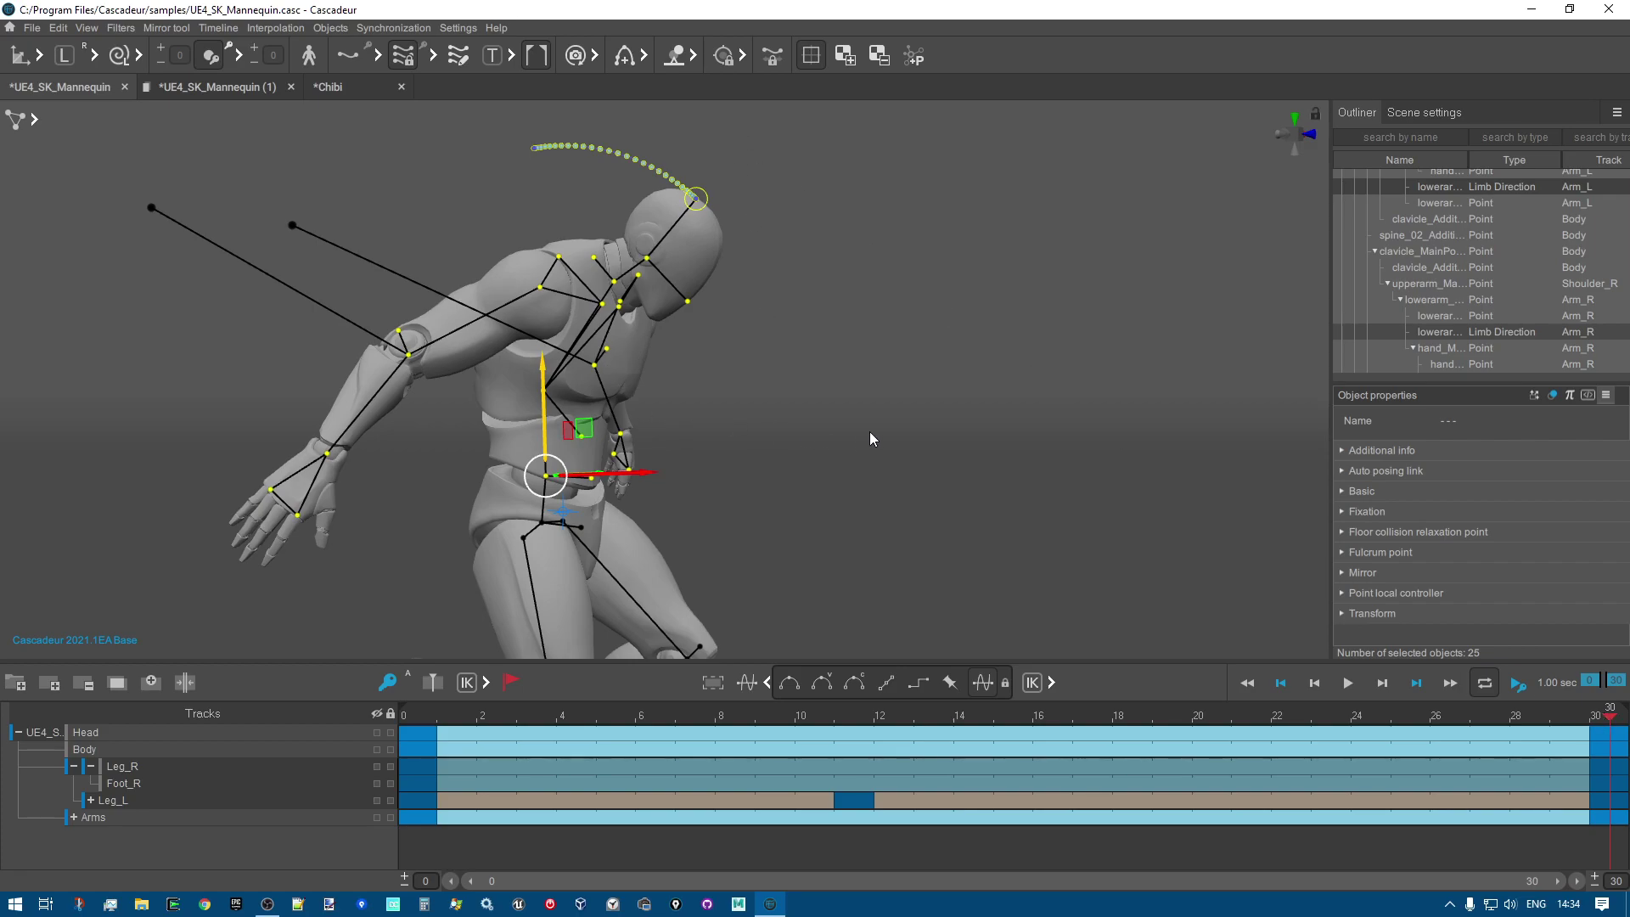
scroll(870, 433, up, 5)
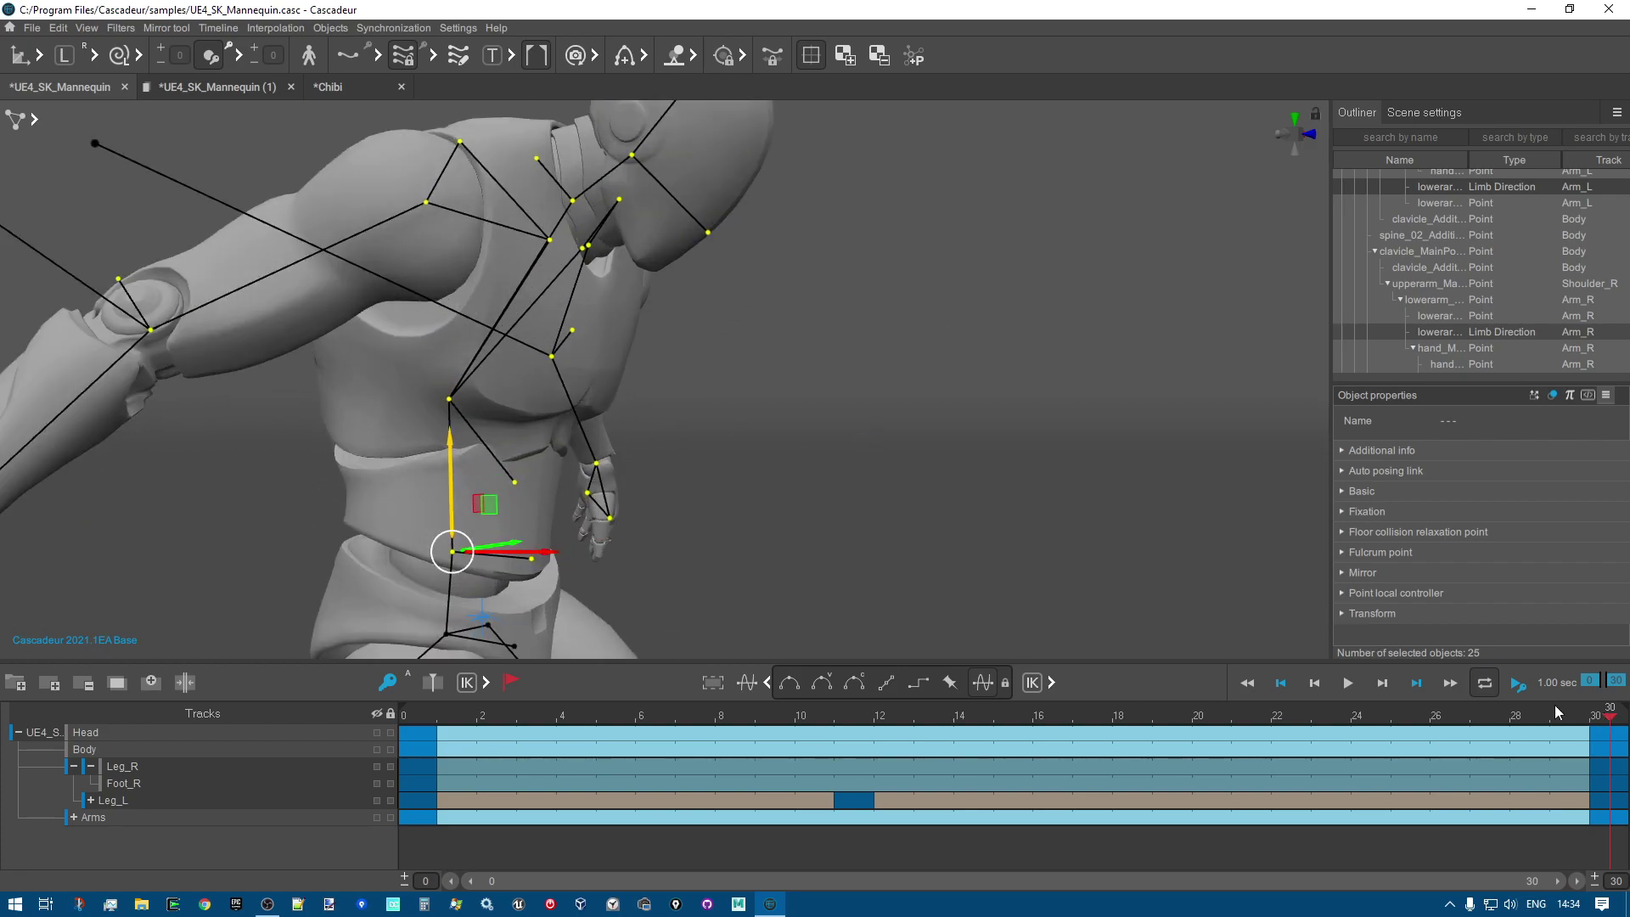
drag(1046, 737, 1069, 839)
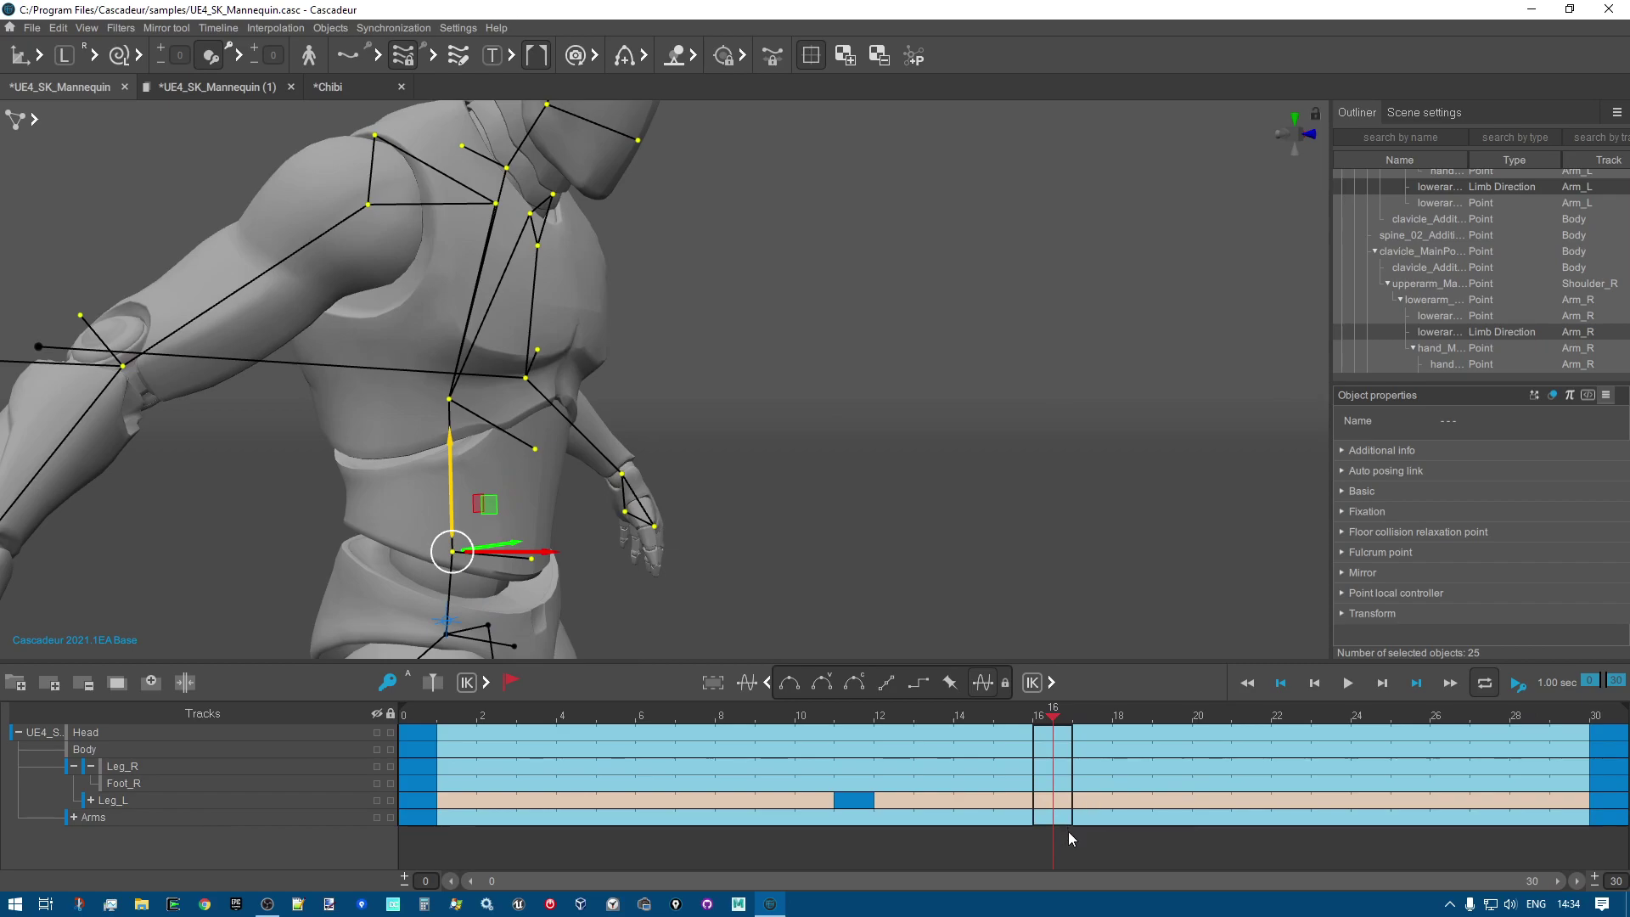
click(951, 749)
click(1051, 740)
Shift the mid-spine's additional point in front of the abdomen slightly at keyframe 16.
right_drag(920, 298, 791, 326)
mouse_move(518, 493)
right_down()
mouse_move(576, 513)
mouse_move(532, 517)
right_up()
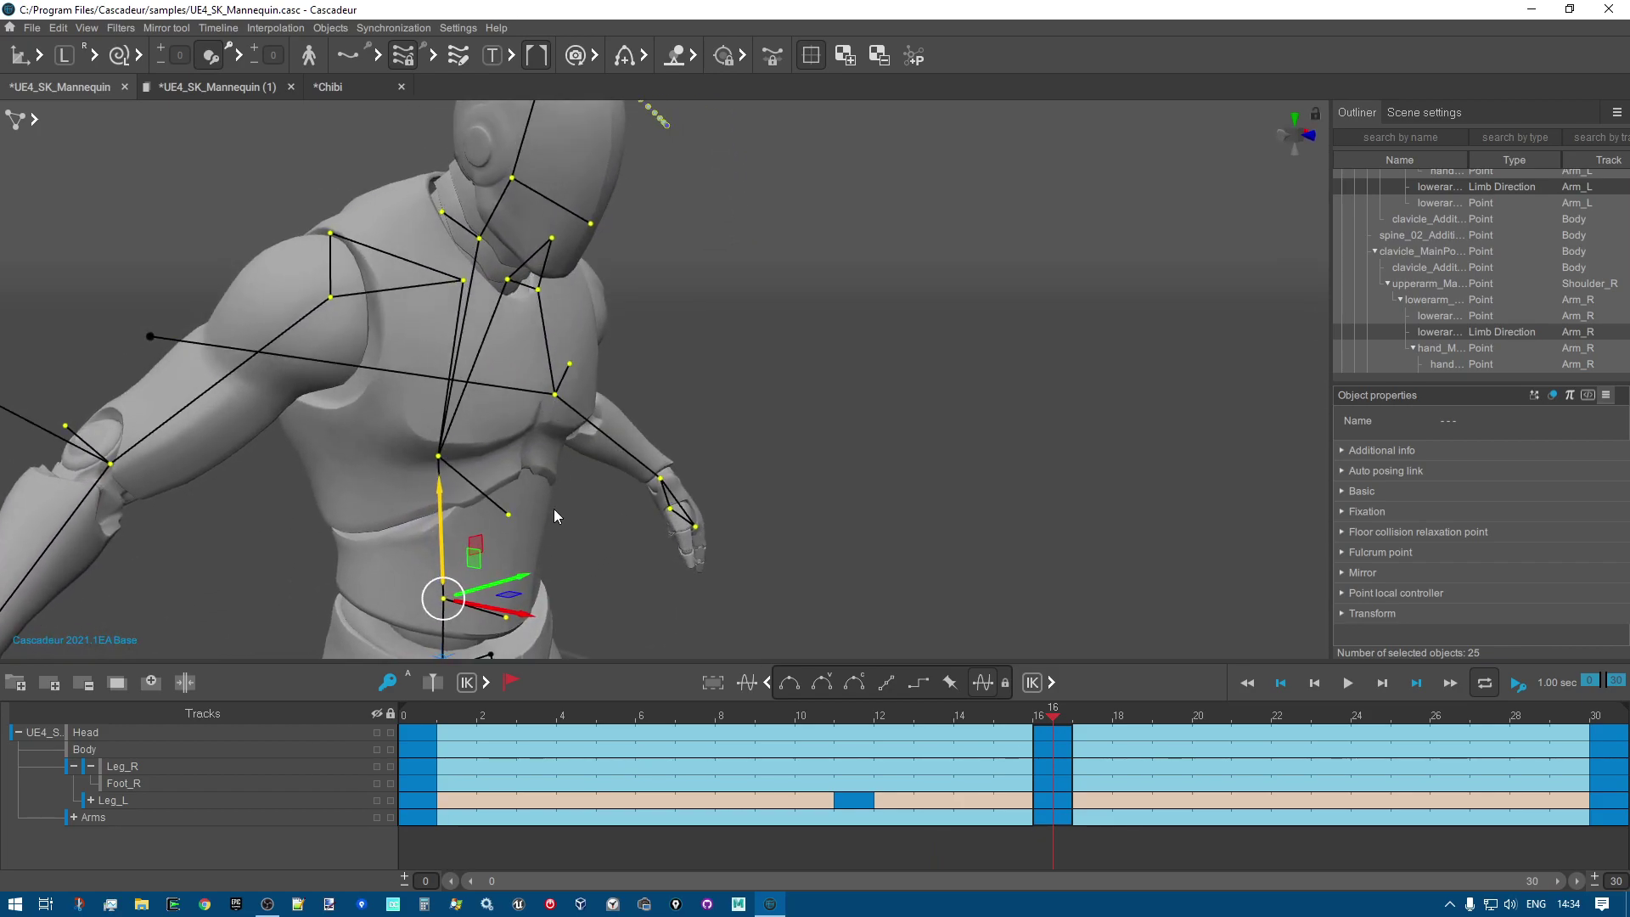
click(508, 514)
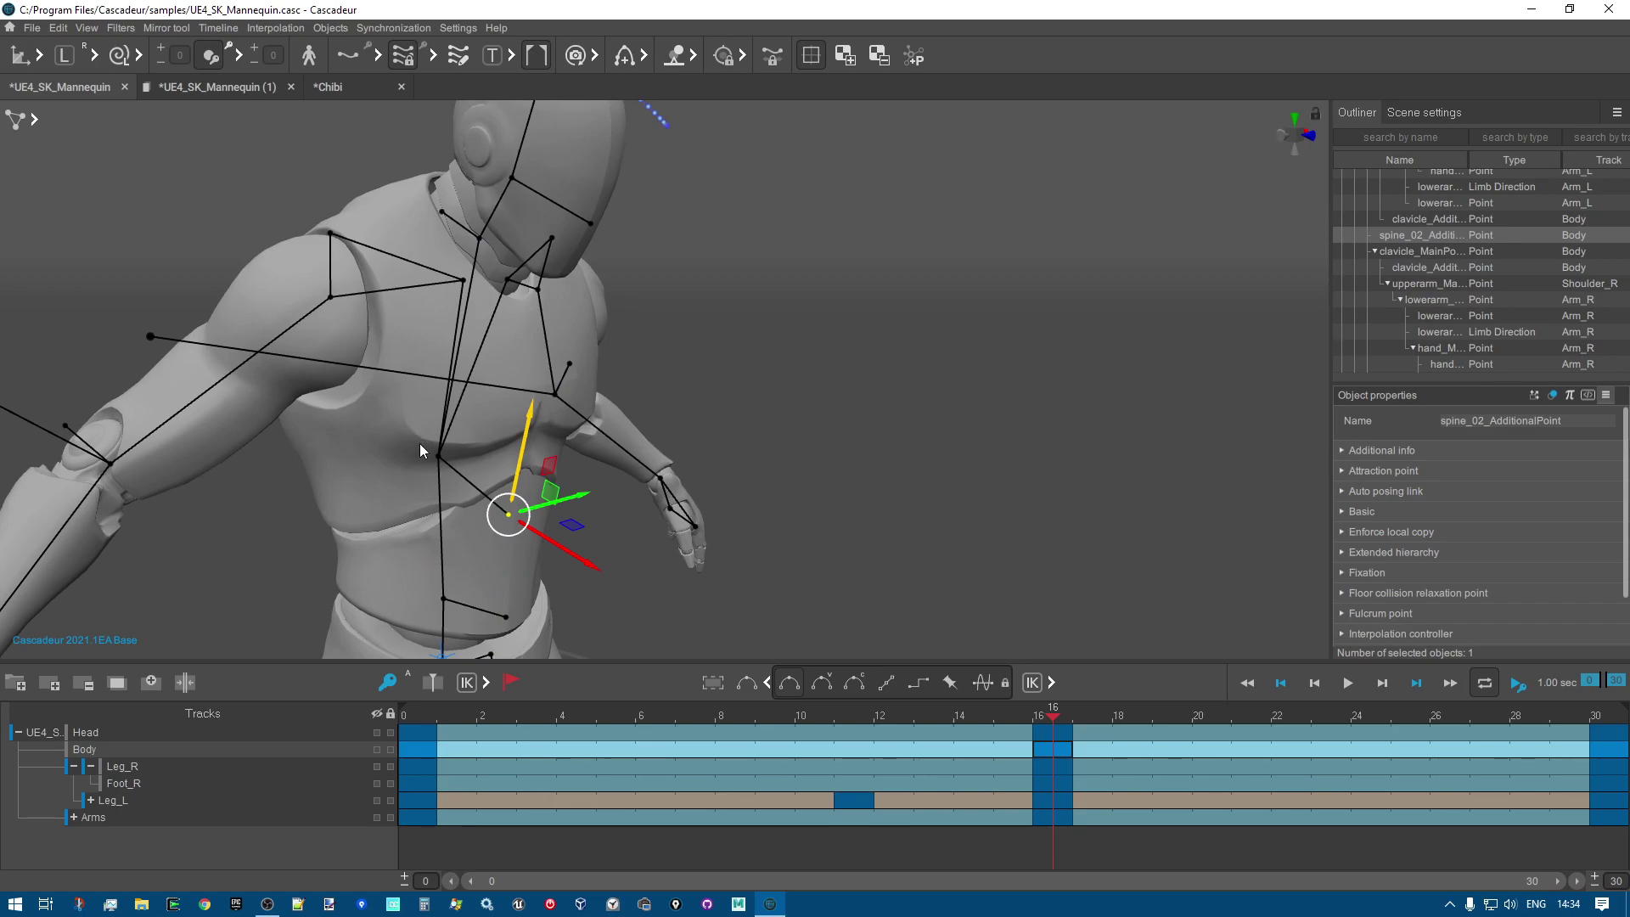
right_drag(813, 458, 923, 472)
scroll(772, 512, down, 2)
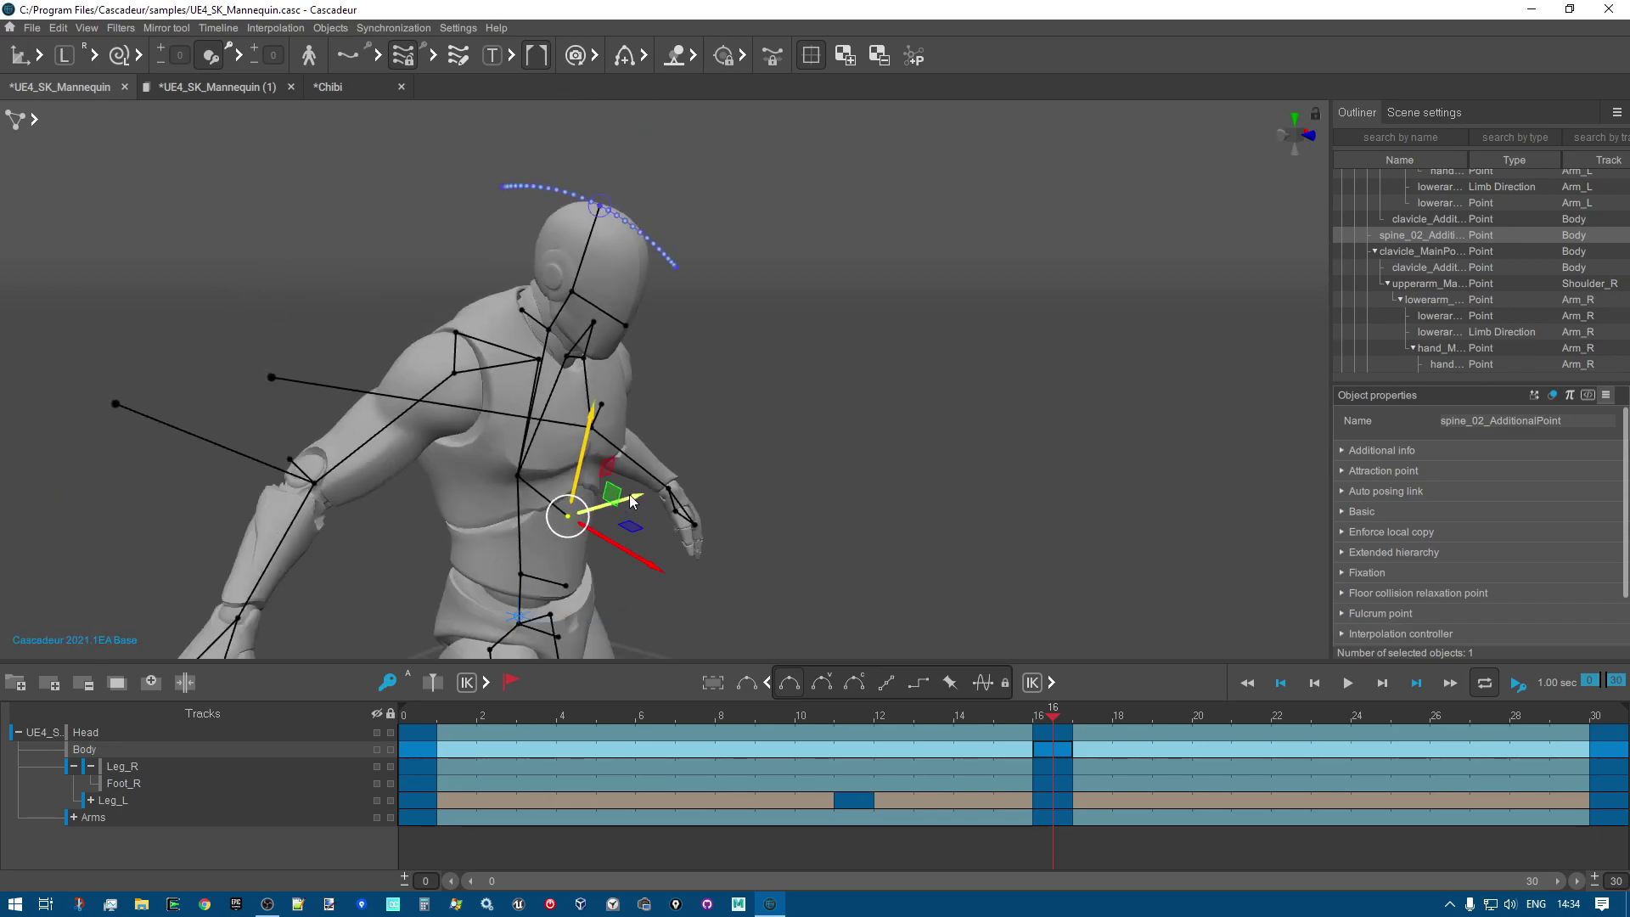
drag(633, 500, 639, 515)
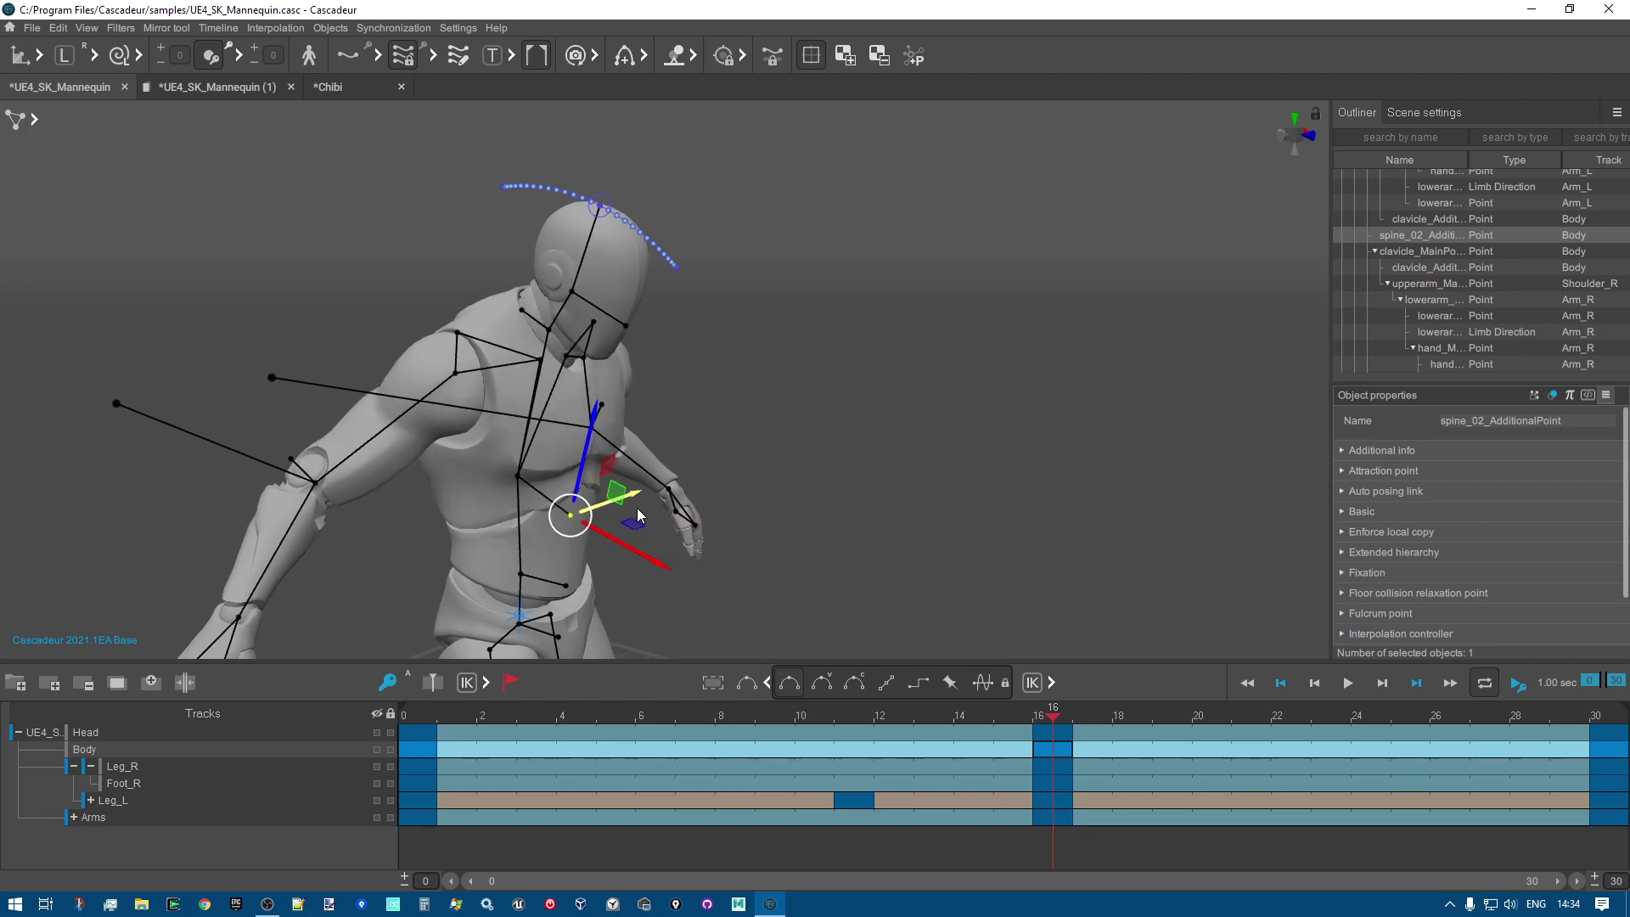
Rotate the whole upper body about the chest point at keyframe 16 to reshape the head's trajectory, and clear the selection.
click(520, 479)
double_click(519, 479)
key(e)
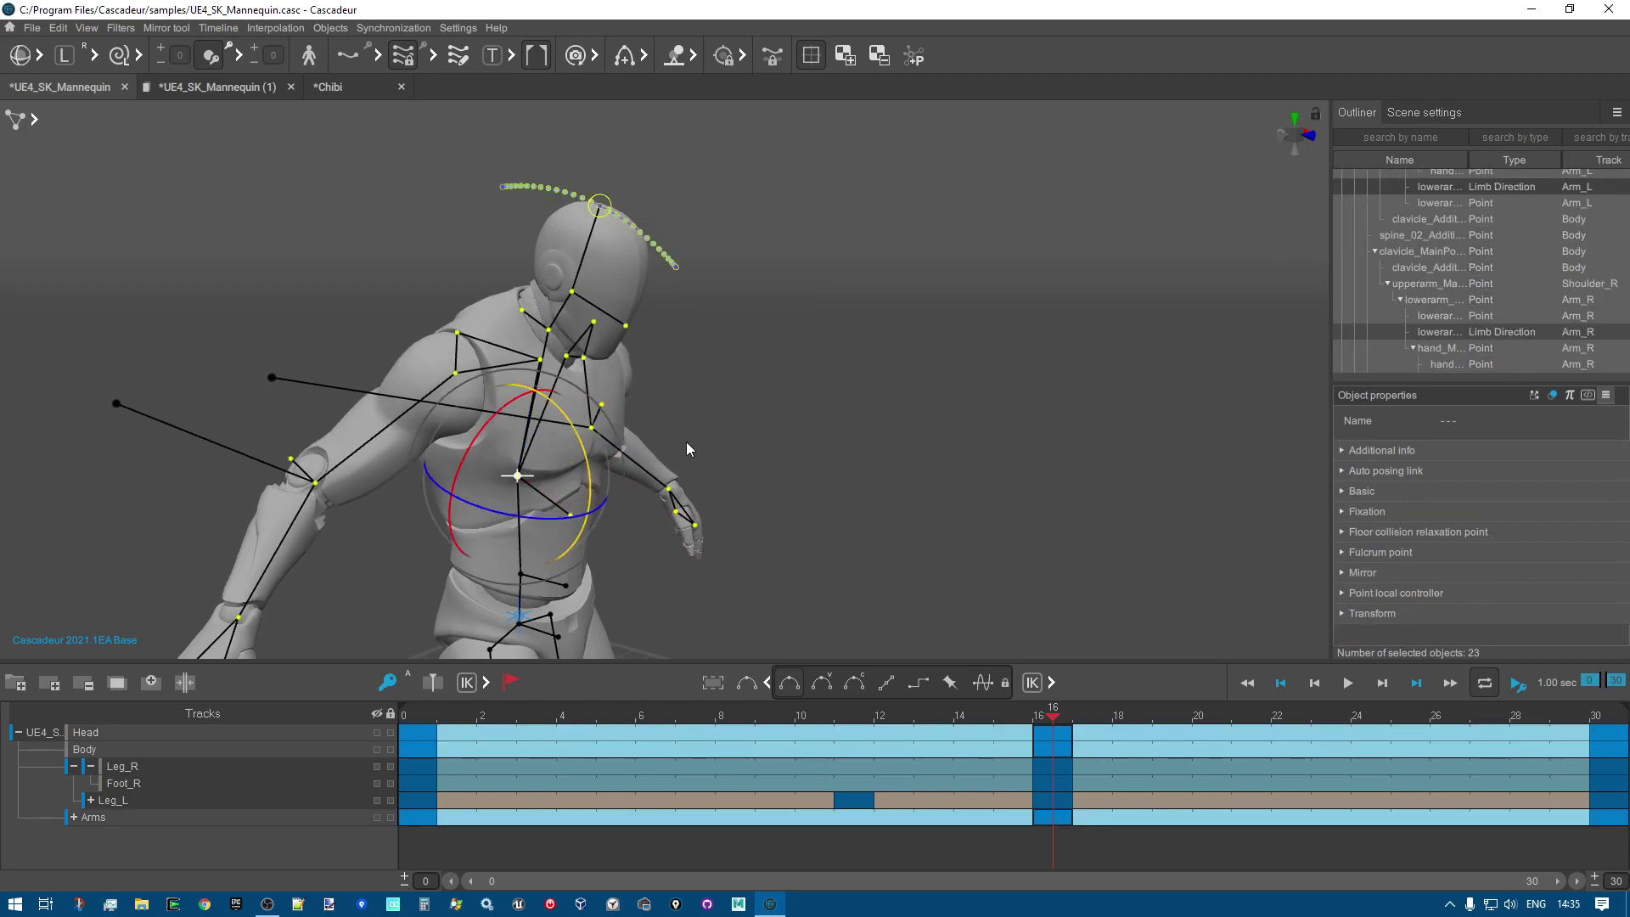
drag(516, 416, 486, 436)
right_drag(730, 357, 684, 354)
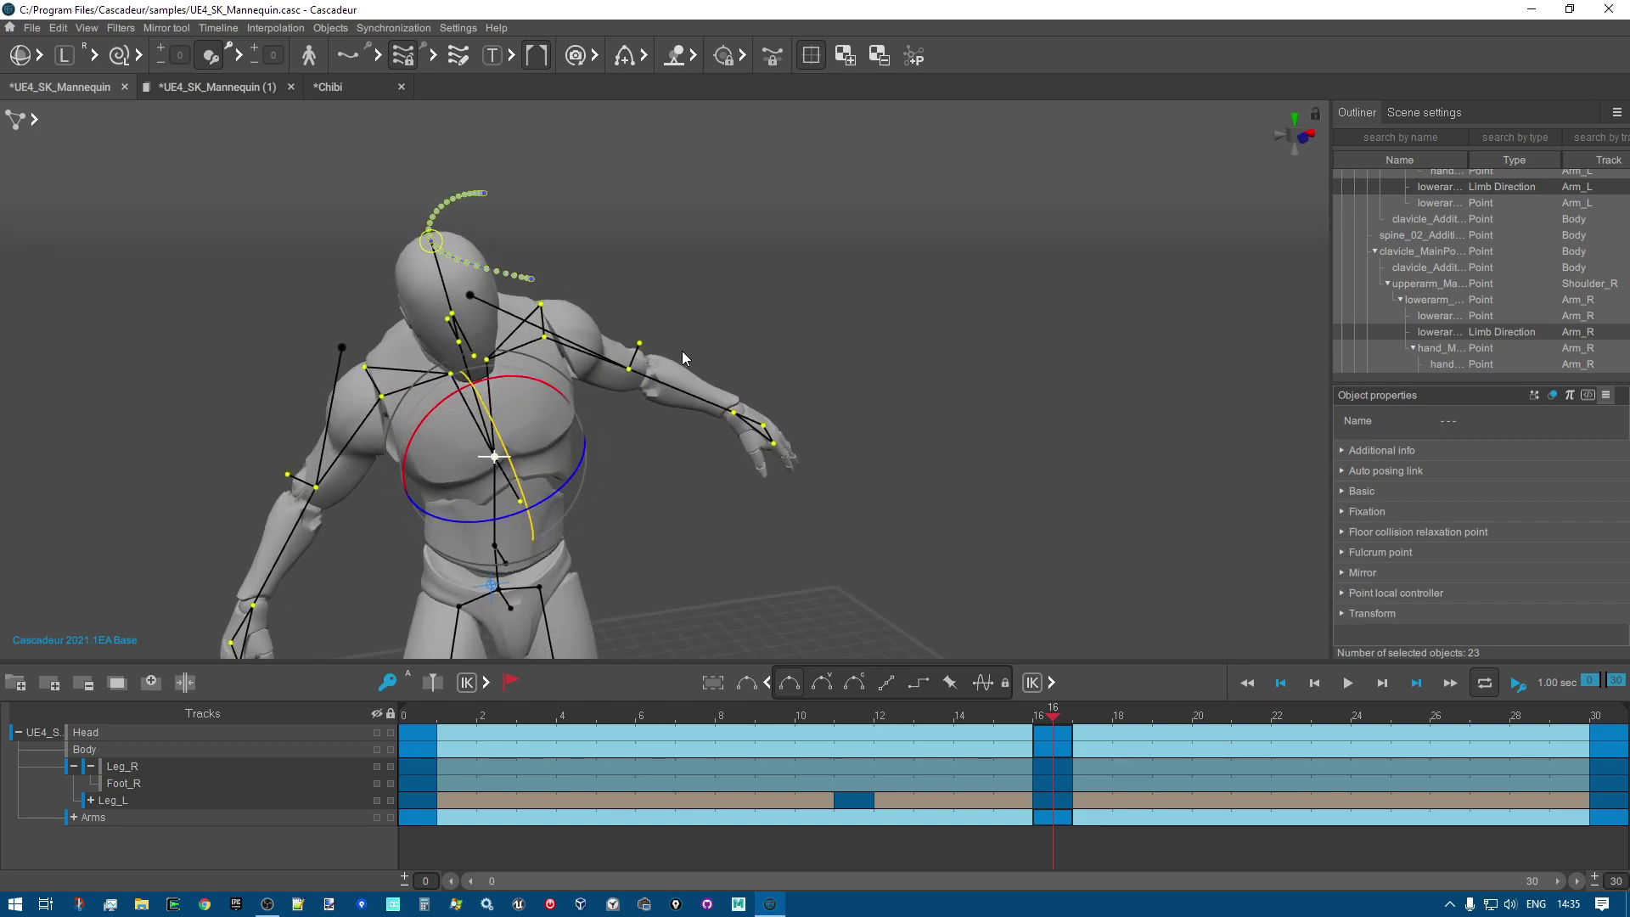
drag(442, 409, 572, 395)
right_drag(573, 395, 468, 438)
drag(469, 438, 643, 436)
right_drag(643, 437, 776, 378)
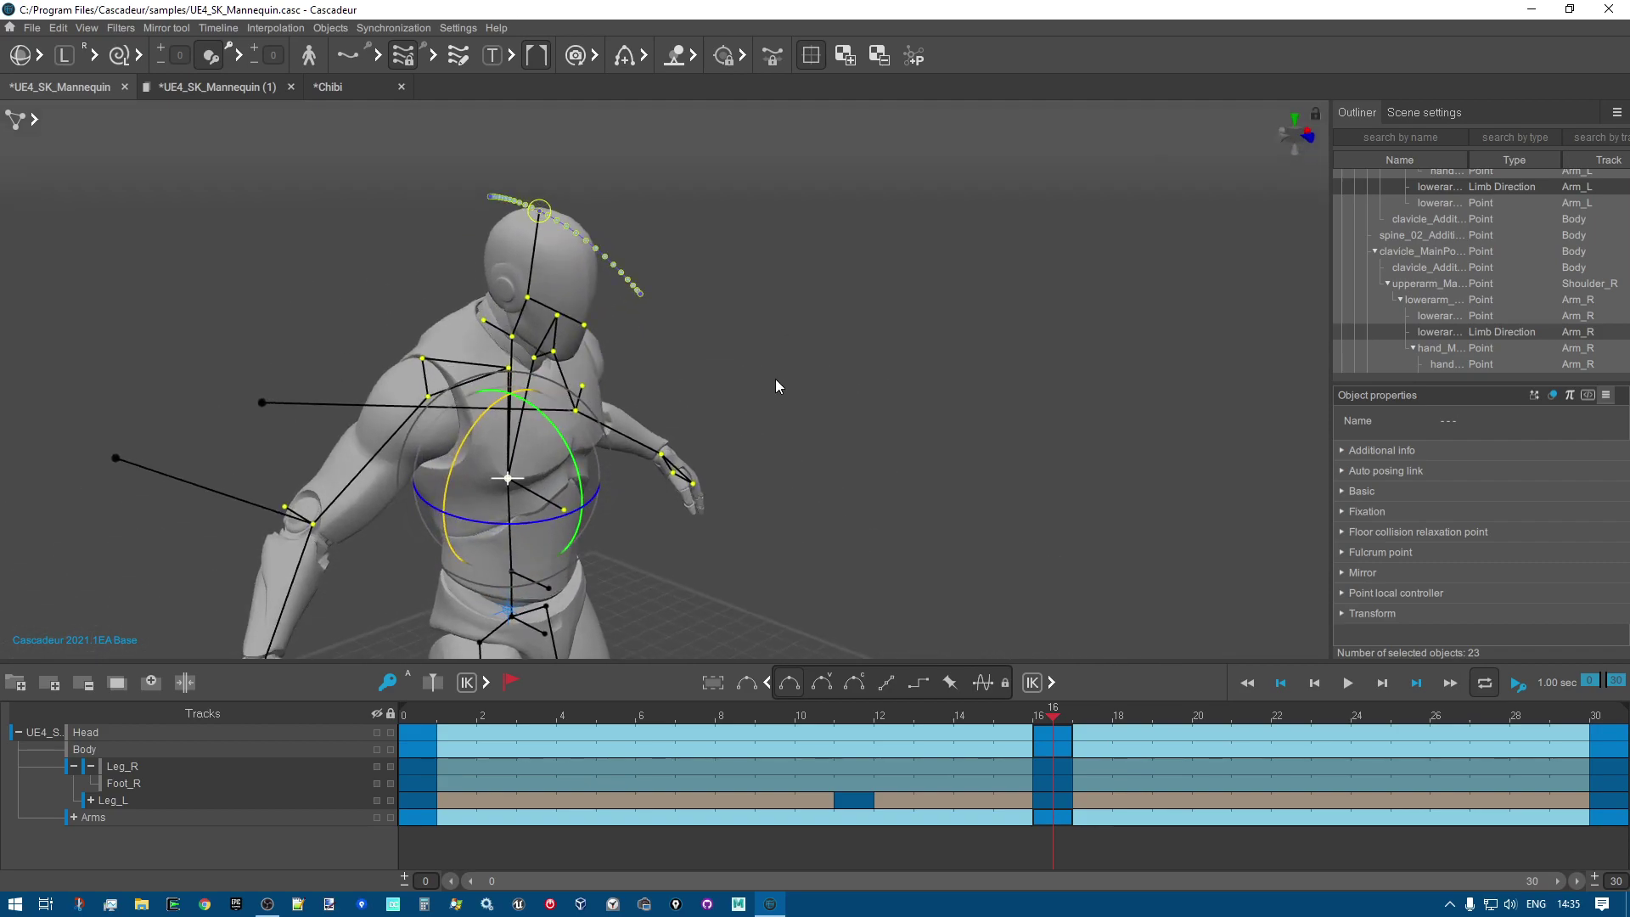
click(824, 363)
Select the head's top point, turn on editable trajectory points for it and clear the selection.
scroll(769, 400, up, 3)
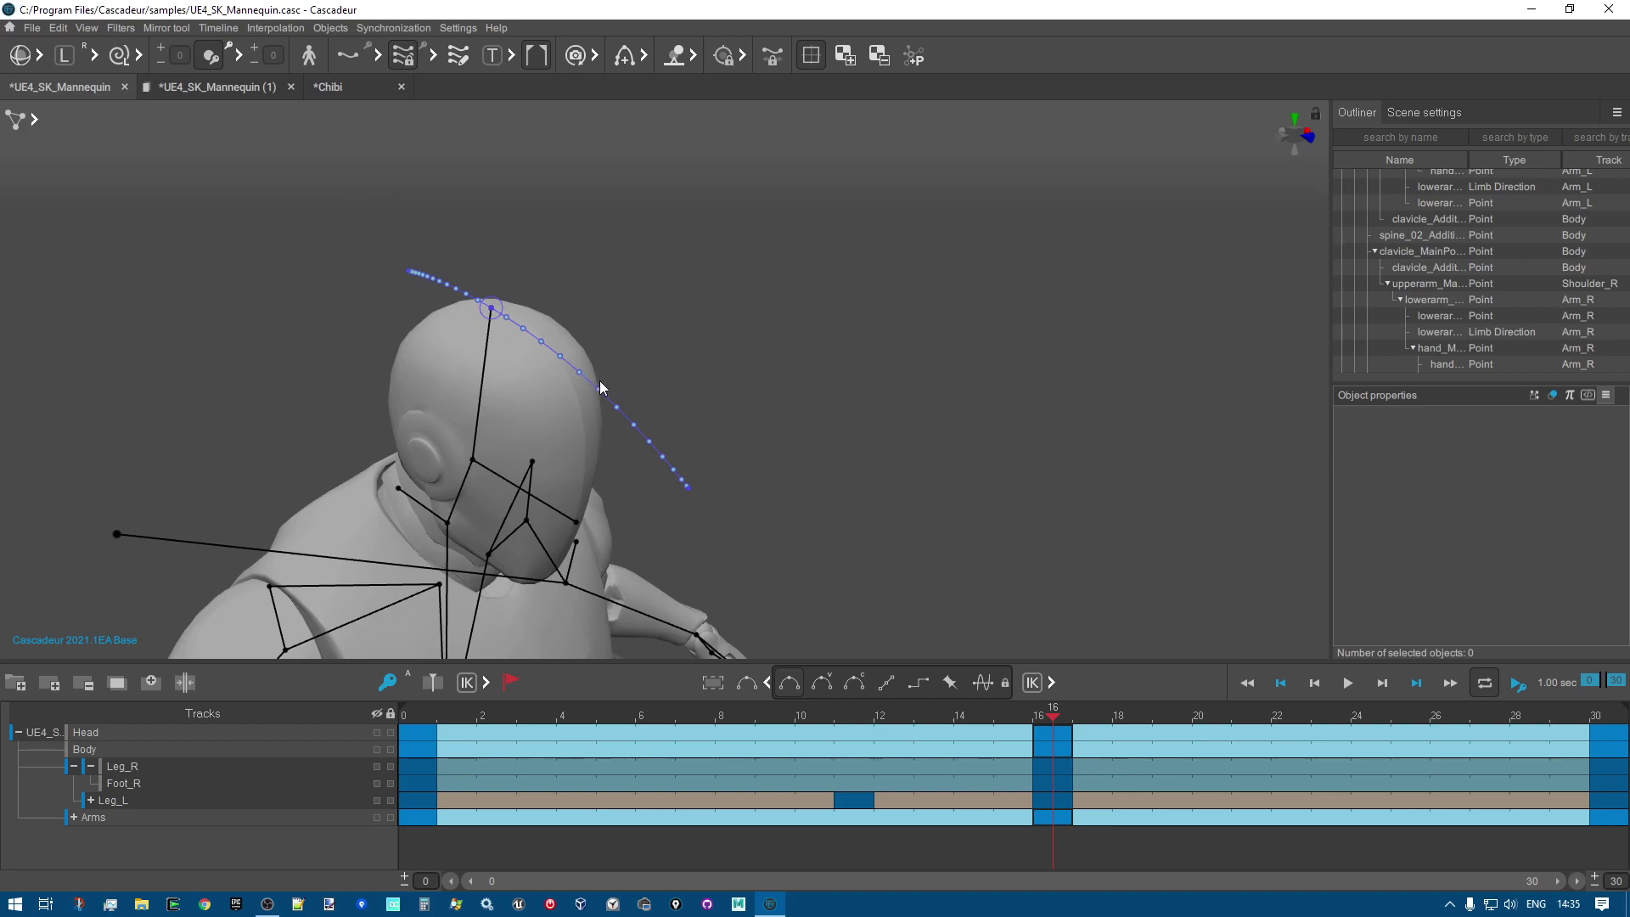
drag(782, 550, 365, 192)
click(769, 423)
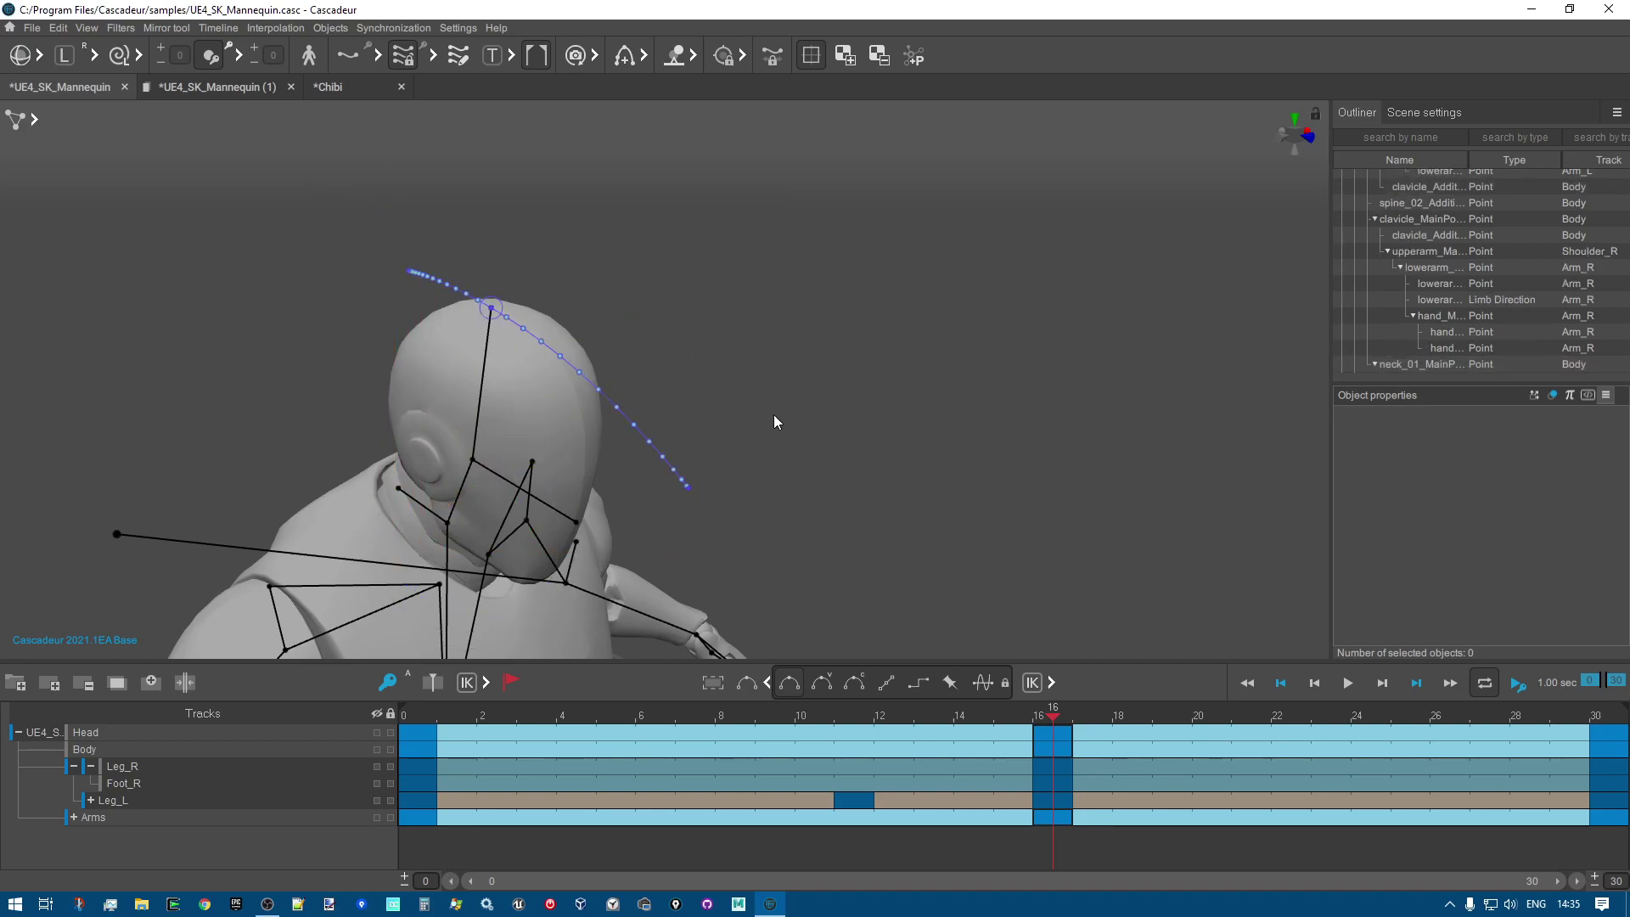
click(492, 308)
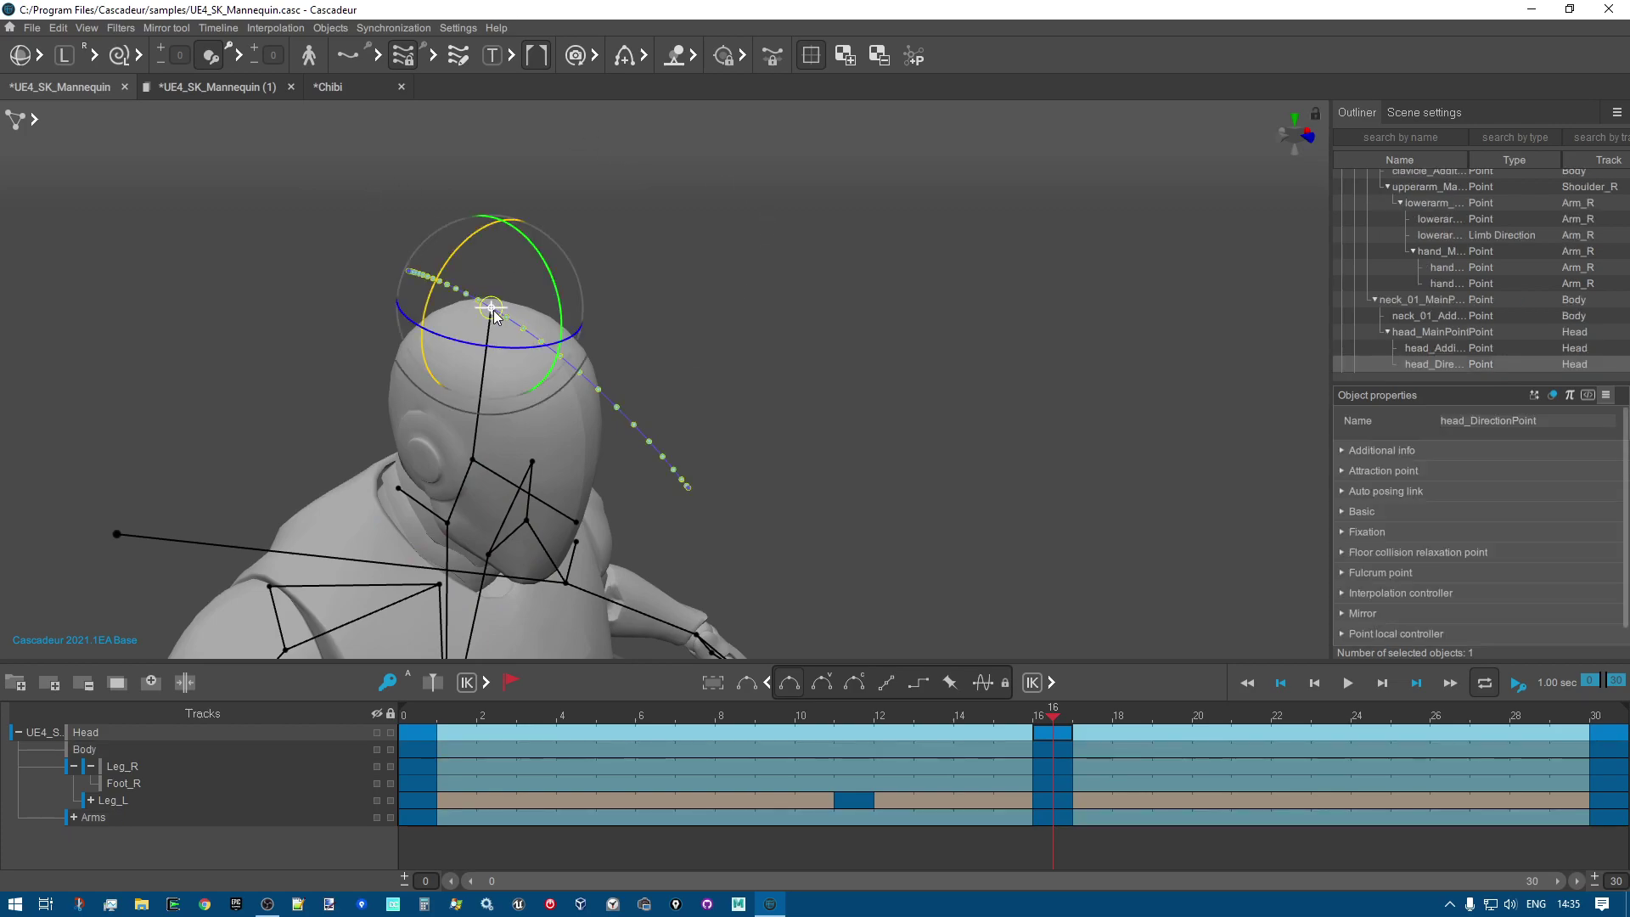
click(458, 57)
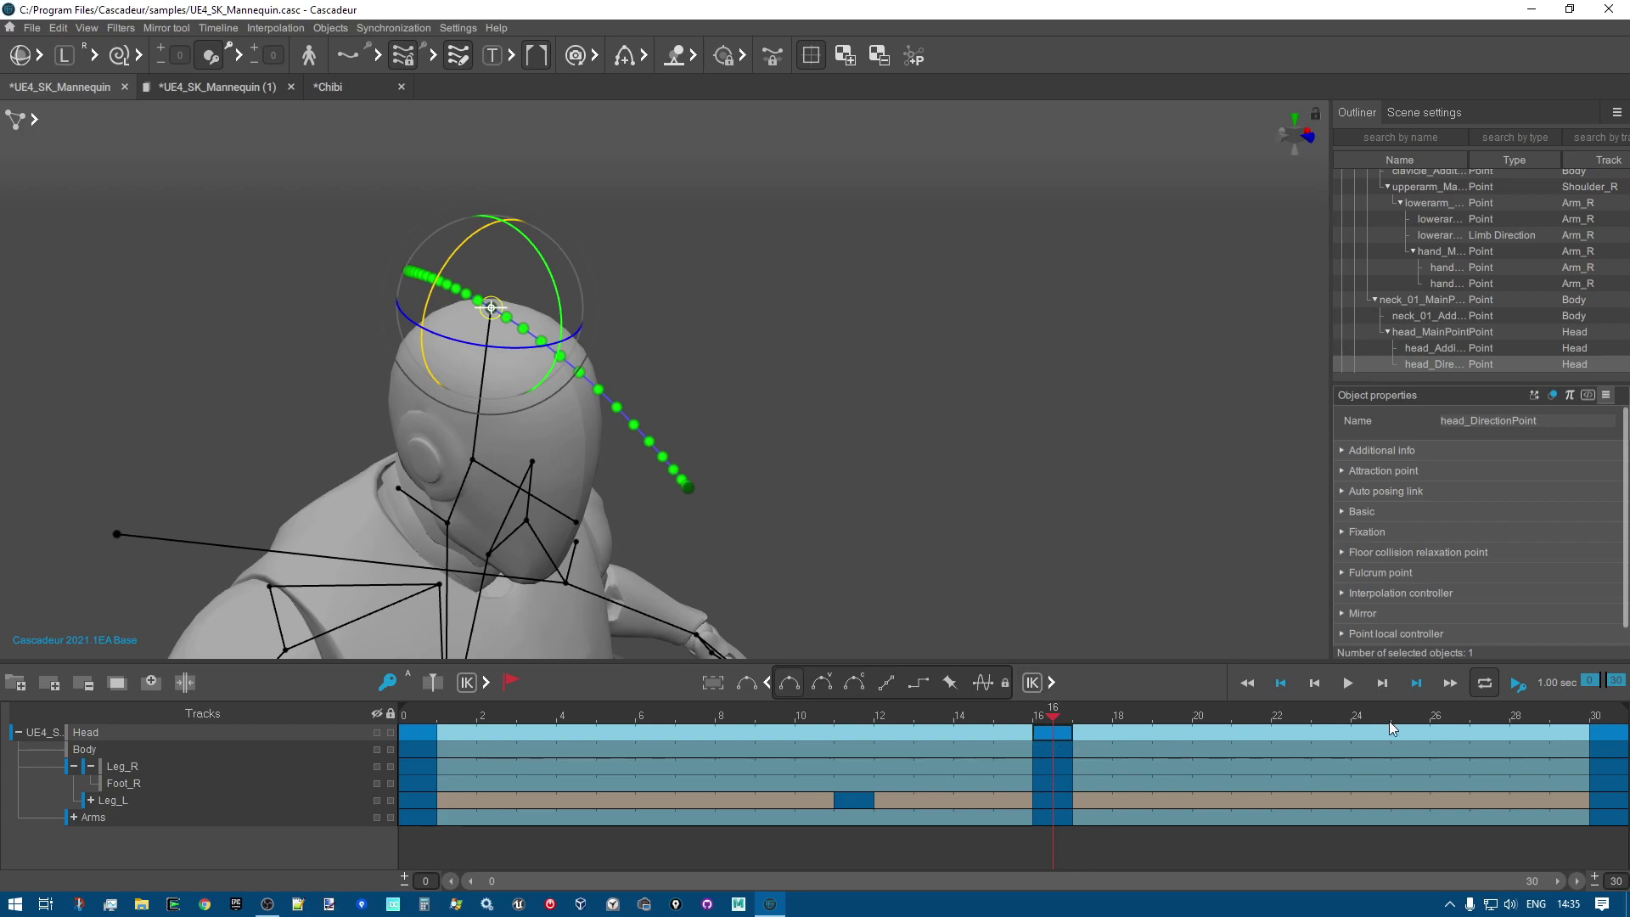
click(953, 364)
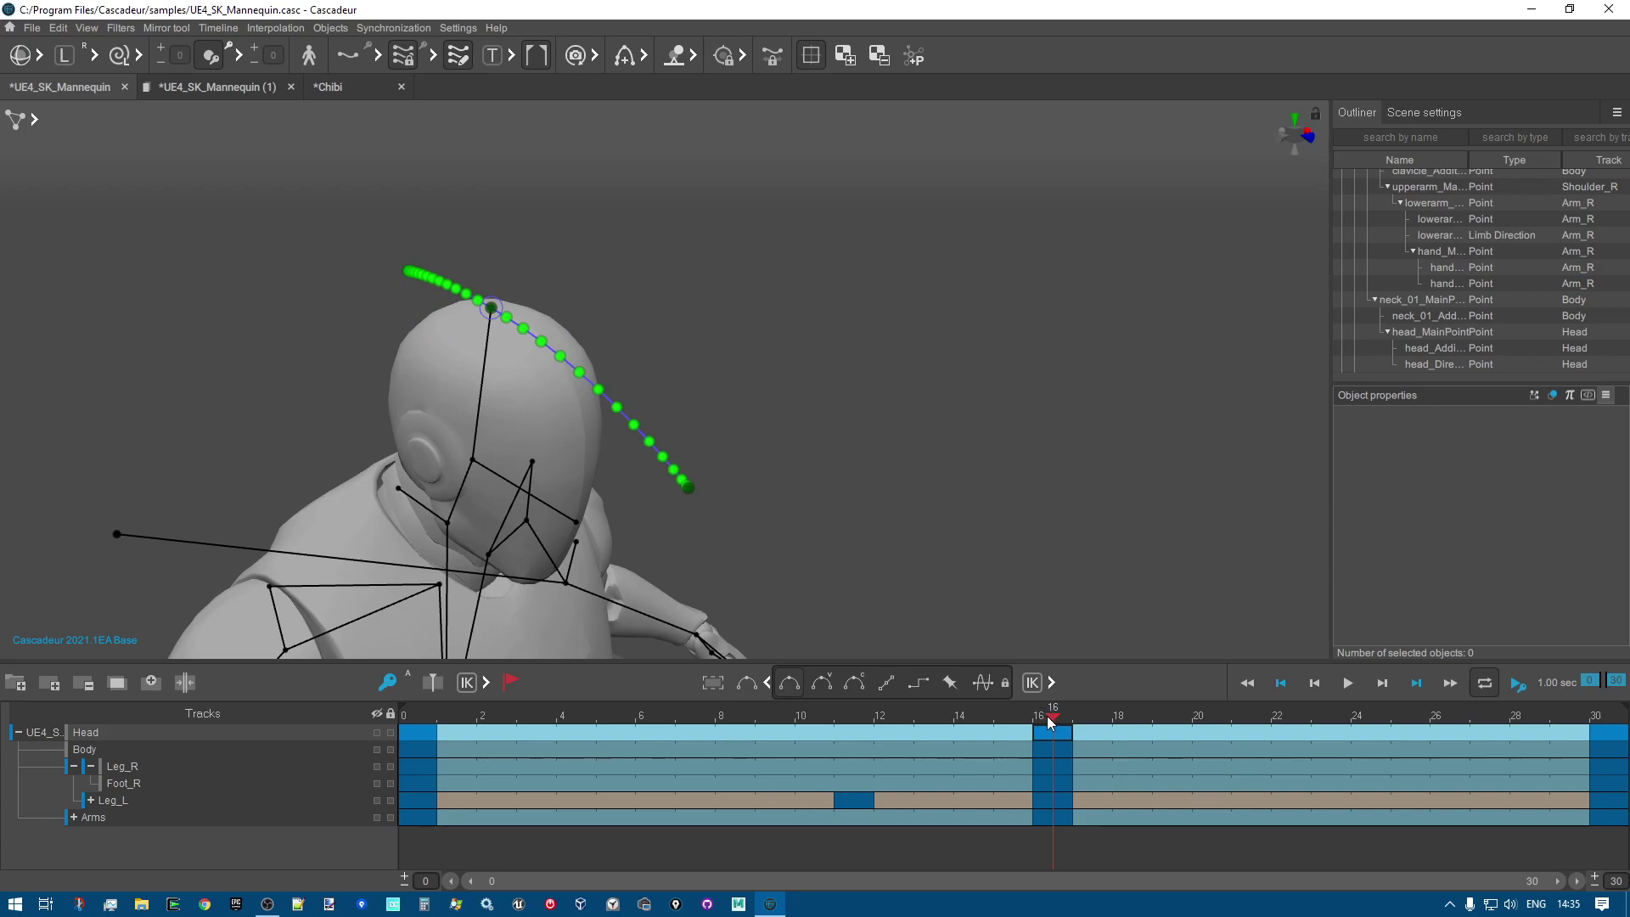
Add a keyframe on all tracks at frame 20.
click(1213, 717)
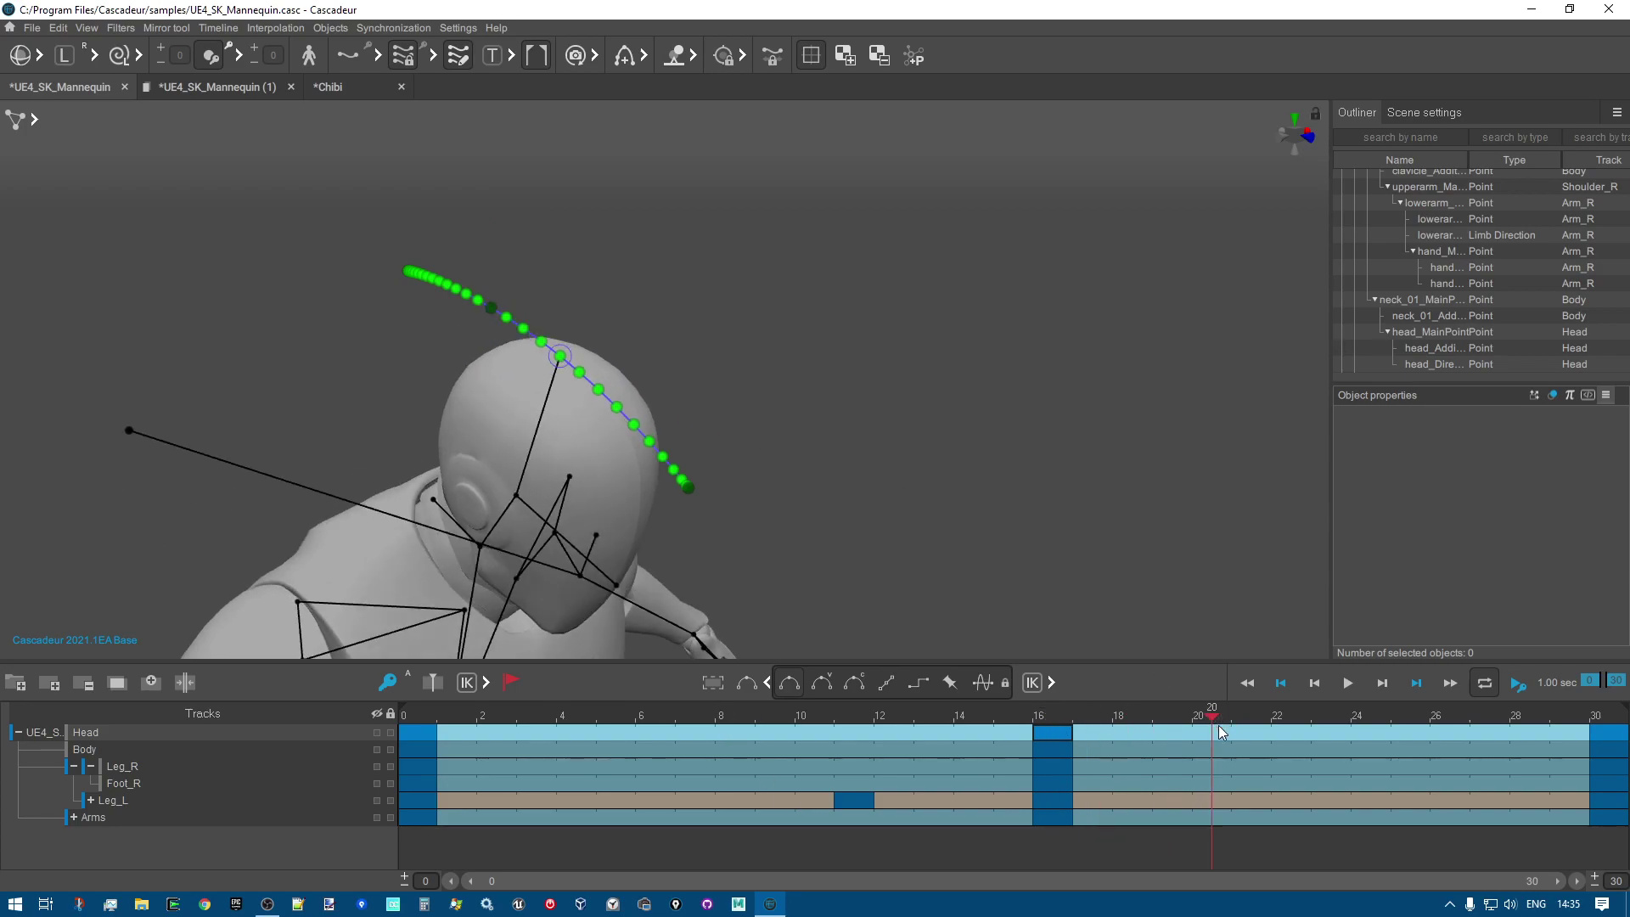
drag(1225, 753, 1219, 848)
key(k)
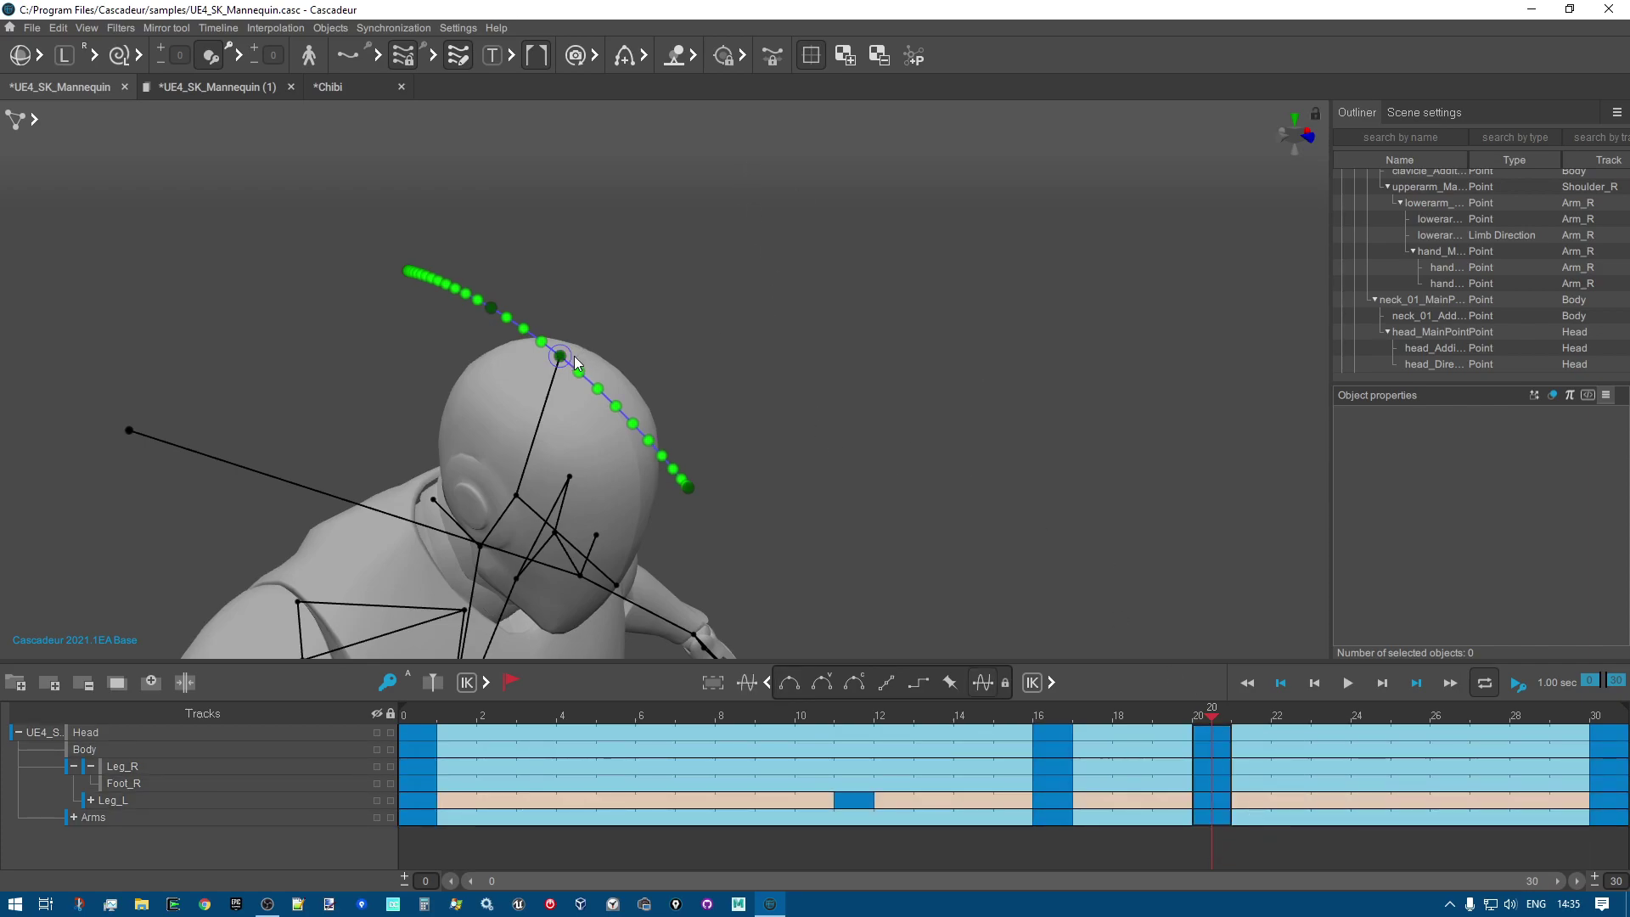
Move the frame 20 point of the head's trajectory in the viewport to bend the path and tilt the head.
key(w)
right_drag(822, 345, 608, 310)
drag(521, 331, 553, 338)
drag(486, 278, 491, 289)
right_drag(491, 289, 476, 245)
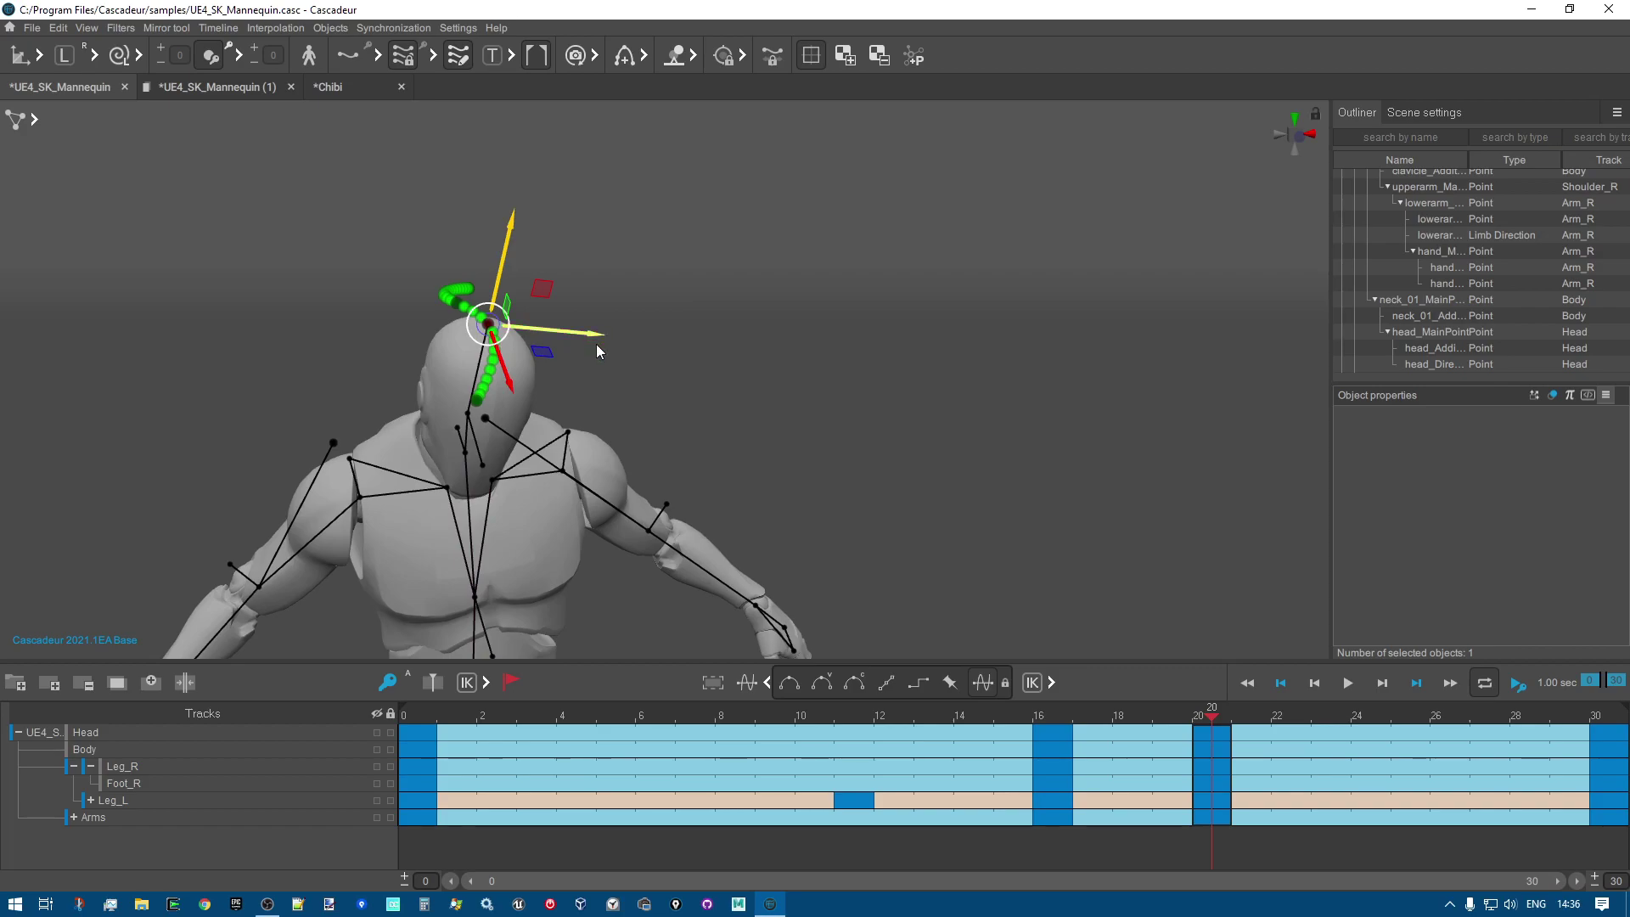
drag(586, 333, 618, 338)
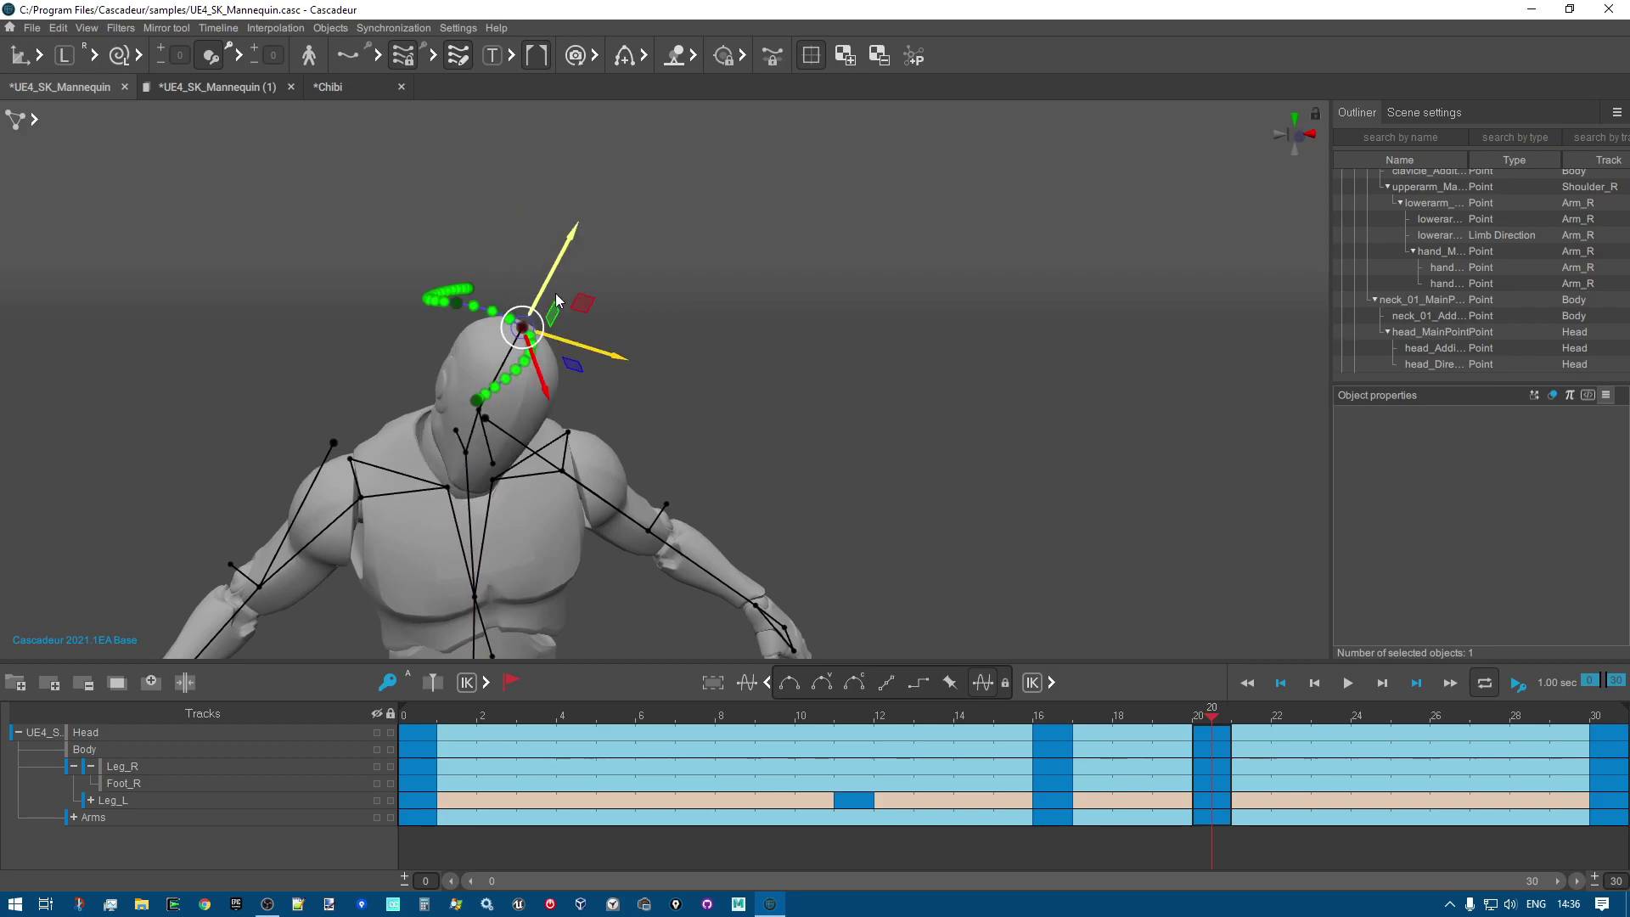
drag(603, 346, 540, 381)
right_drag(589, 377, 740, 391)
Rotate the head with its child points about the head's main point at keyframe 20.
click(583, 440)
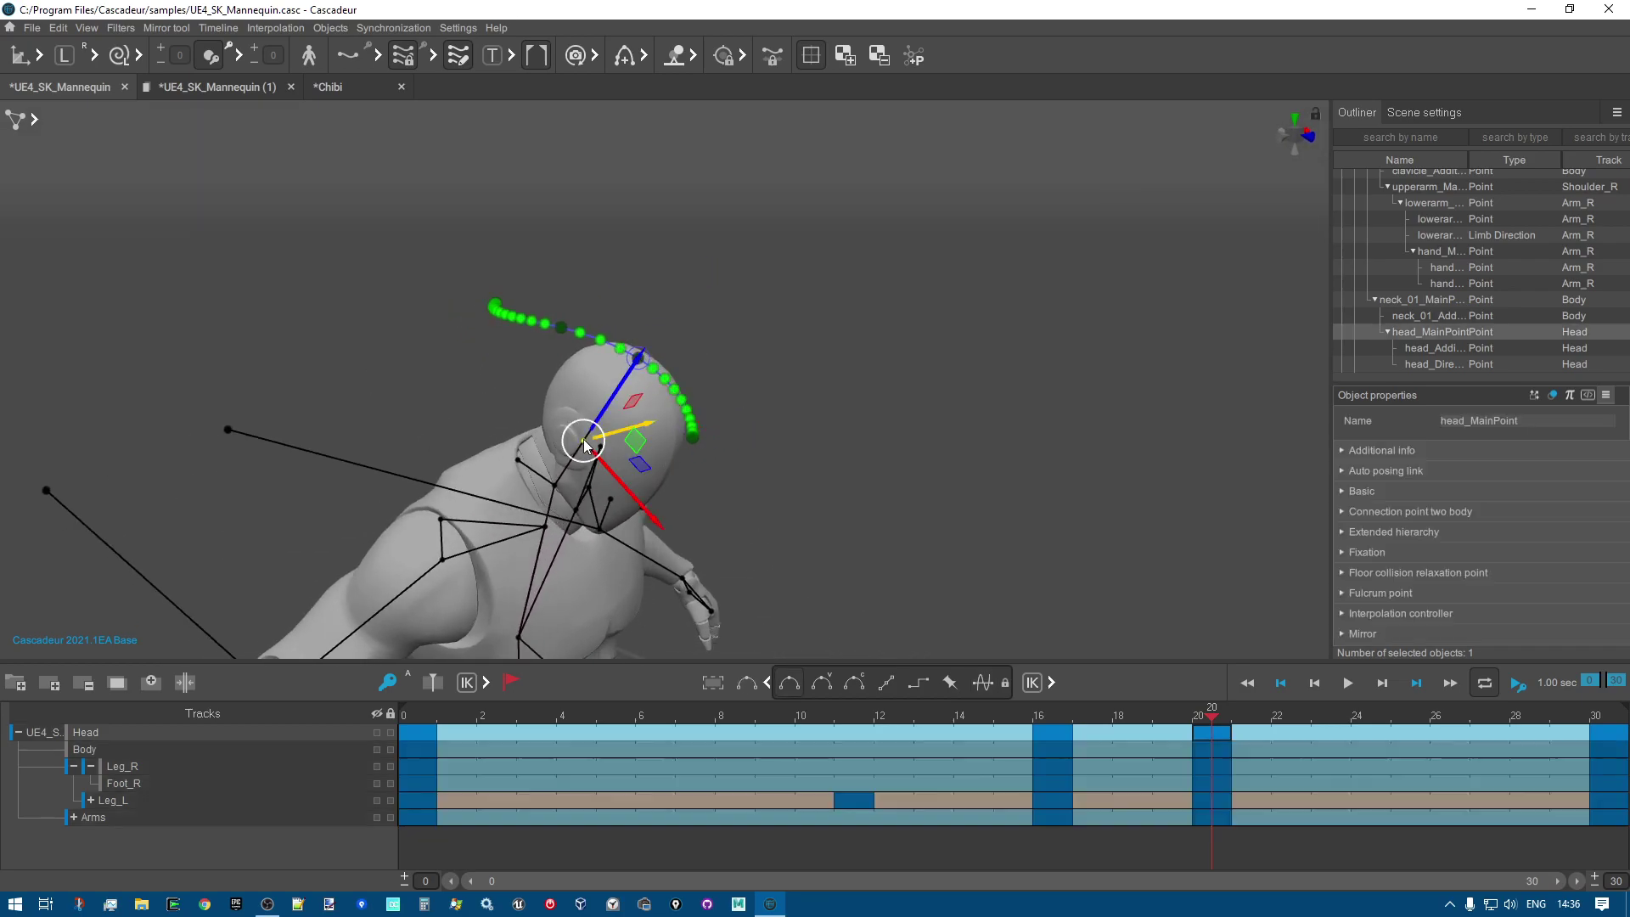
key(e)
drag(544, 414, 556, 417)
right_drag(831, 409, 552, 382)
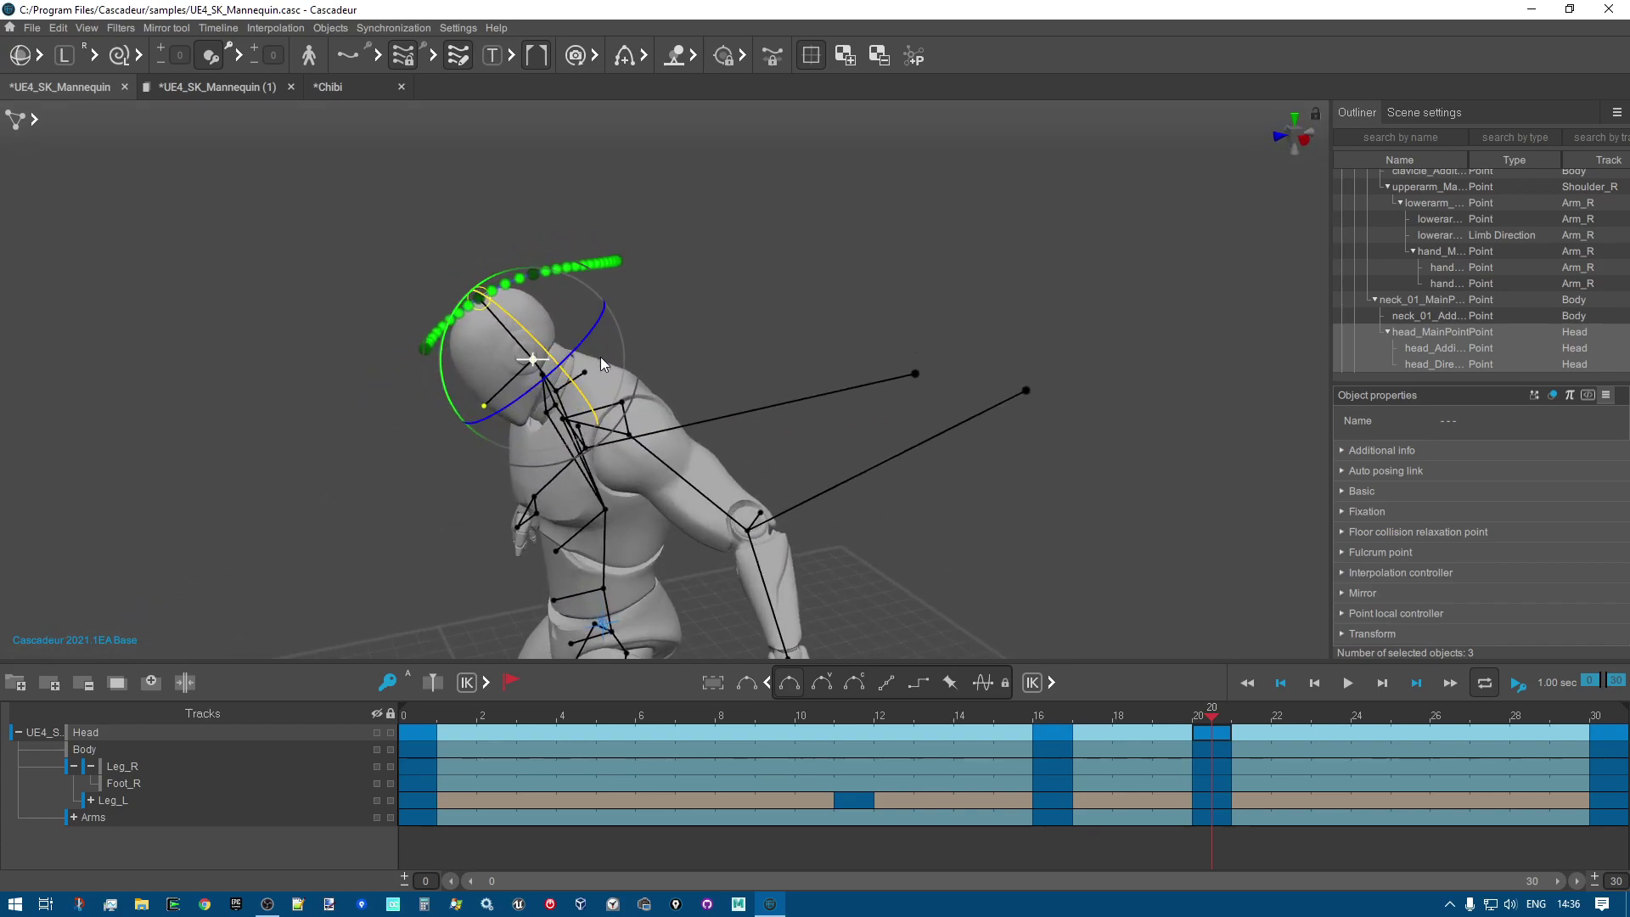
drag(445, 382, 377, 424)
right_drag(725, 388, 874, 373)
Hide the head's persistent trajectory and clear the selection.
click(454, 61)
click(460, 56)
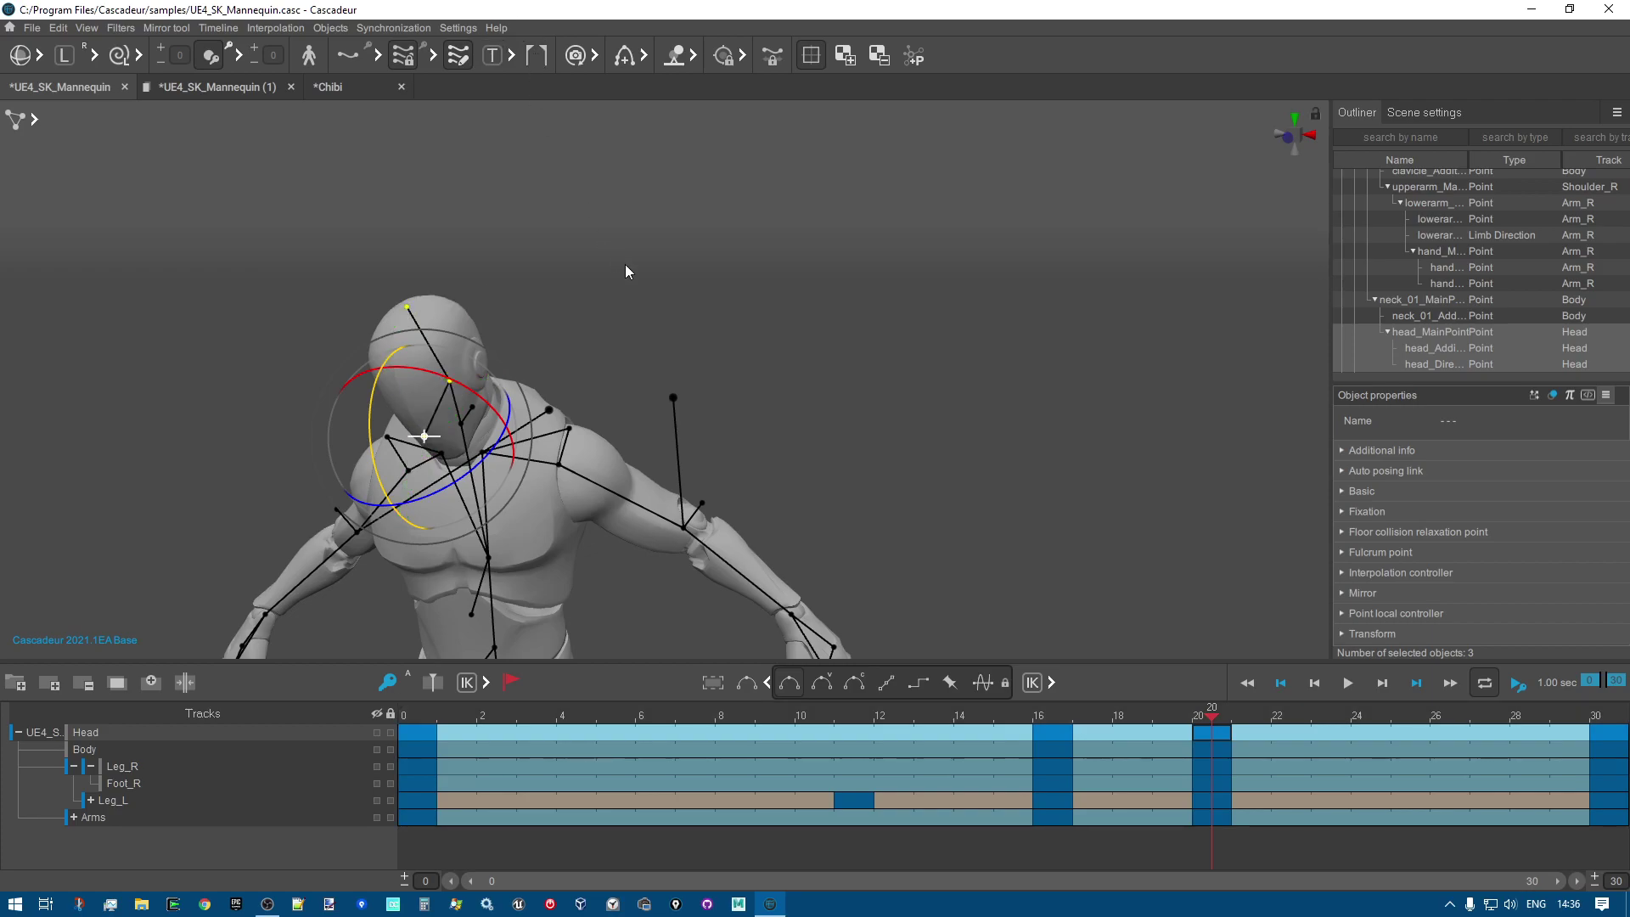
click(637, 293)
right_drag(637, 294, 694, 256)
scroll(687, 272, down, 5)
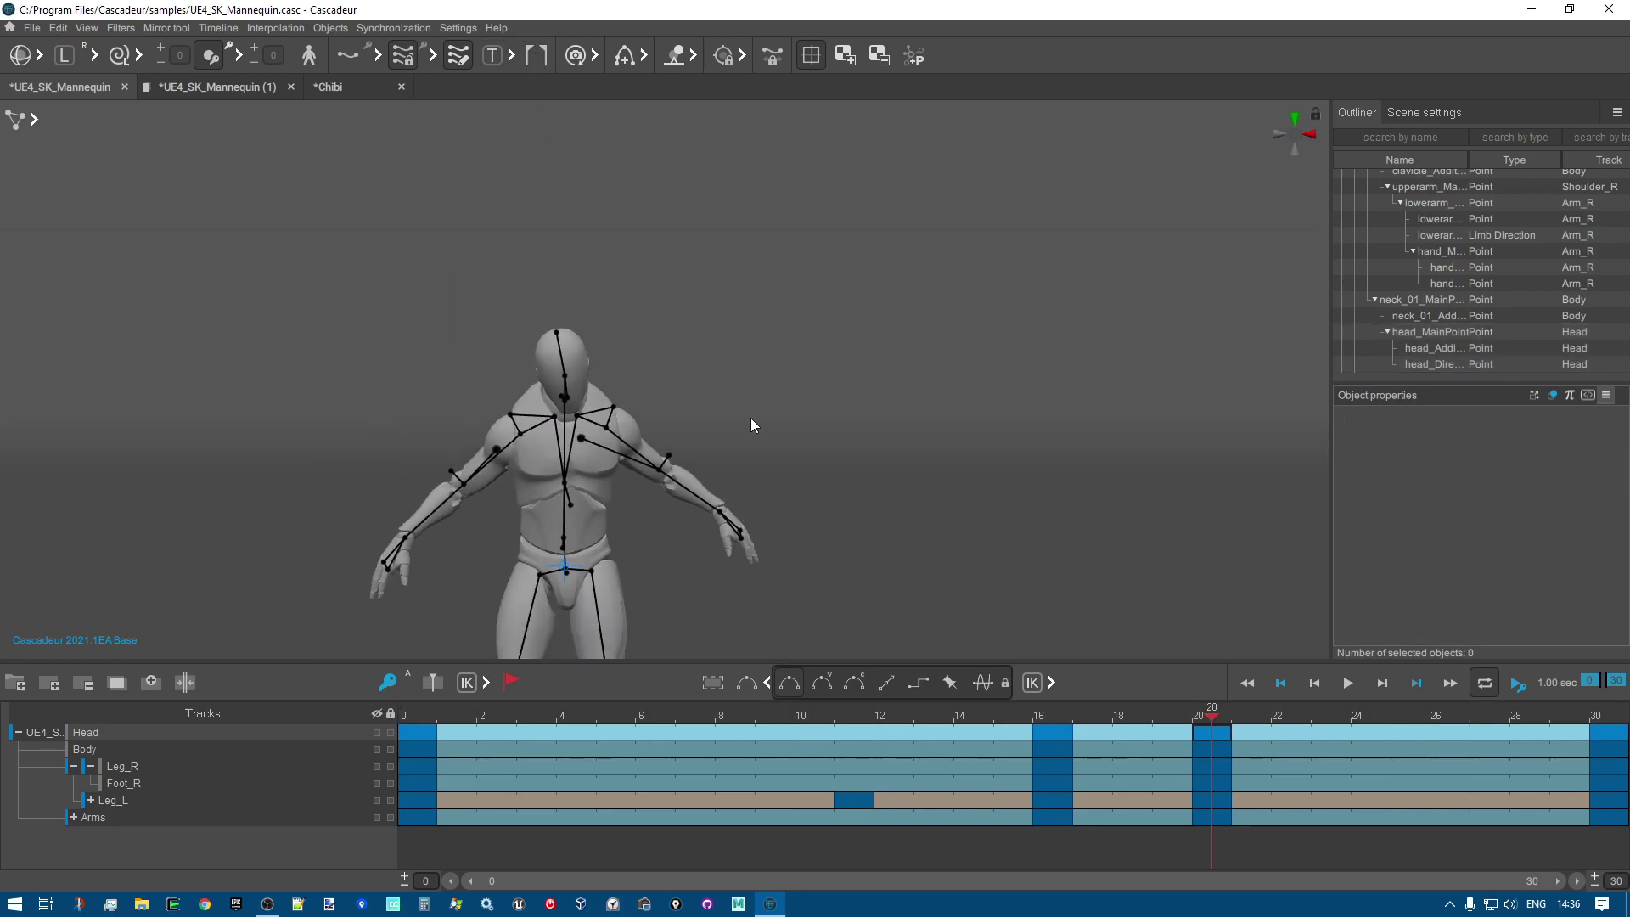
middle_drag(753, 426, 746, 254)
scroll(751, 256, up, 1)
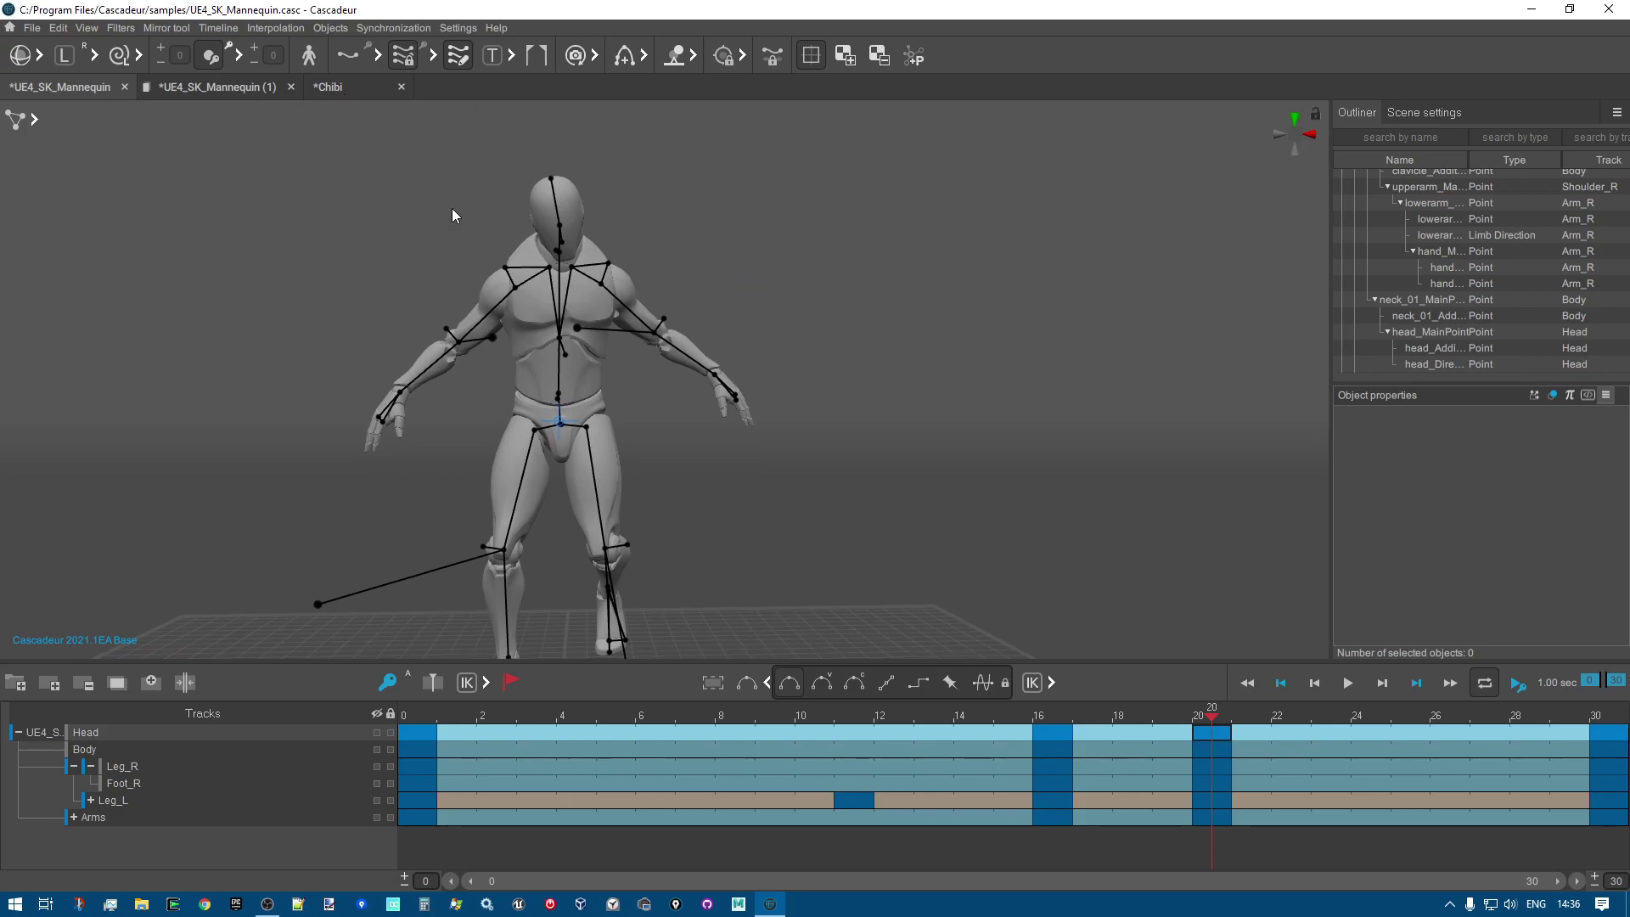
Display the character as a black silhouette to check the pose, and return to the shaded display.
click(309, 56)
right_drag(975, 356, 1067, 379)
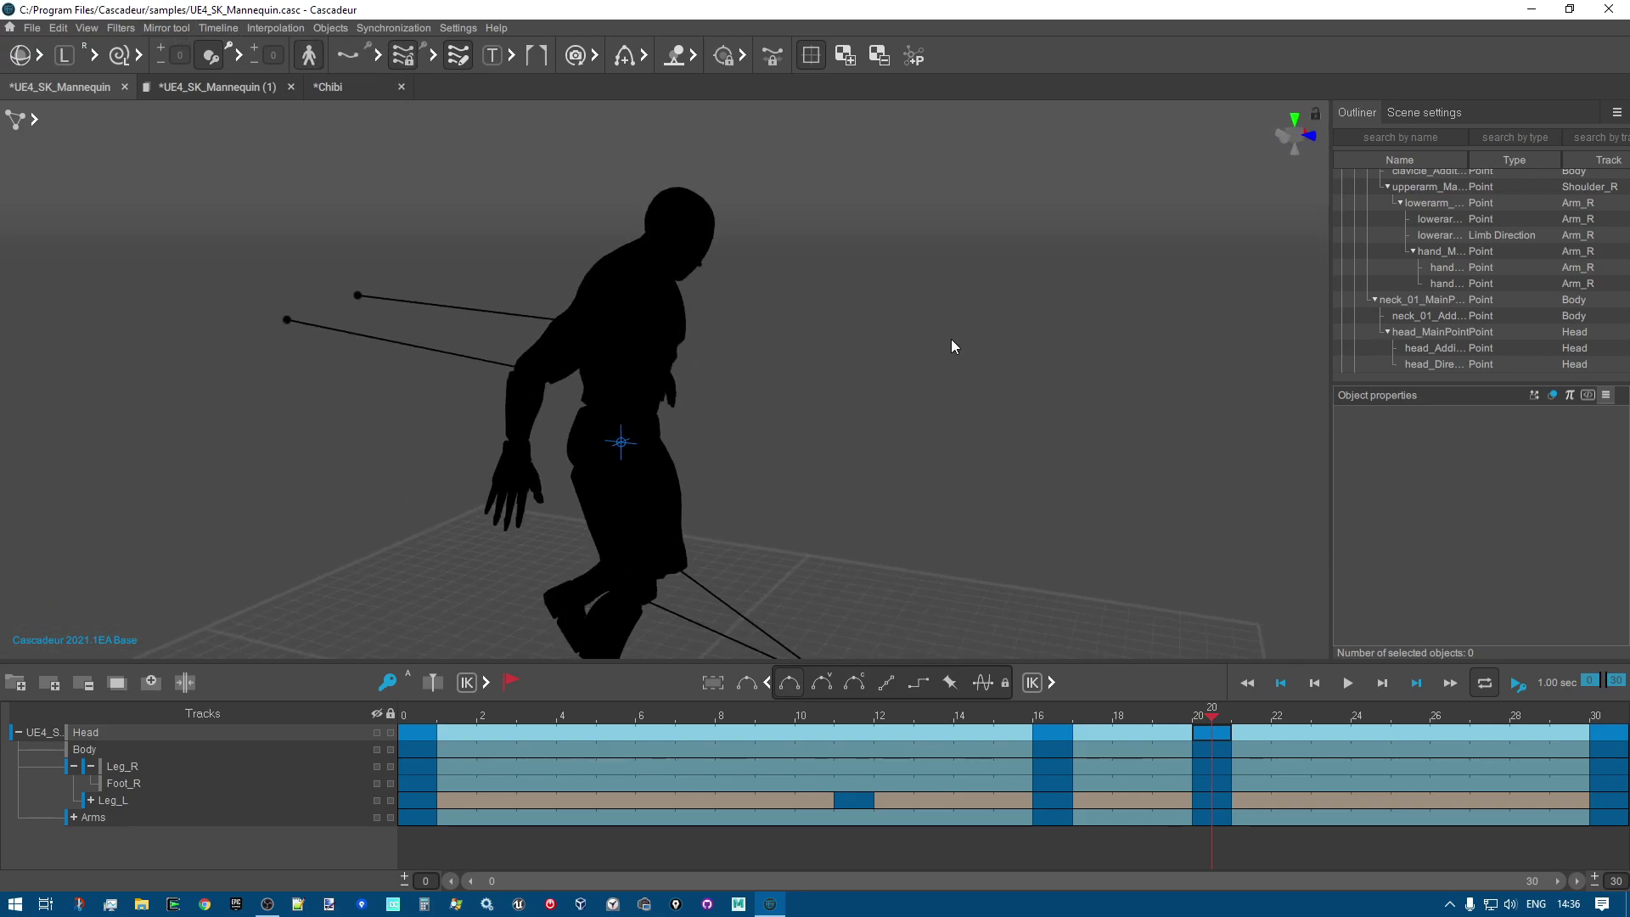
click(311, 57)
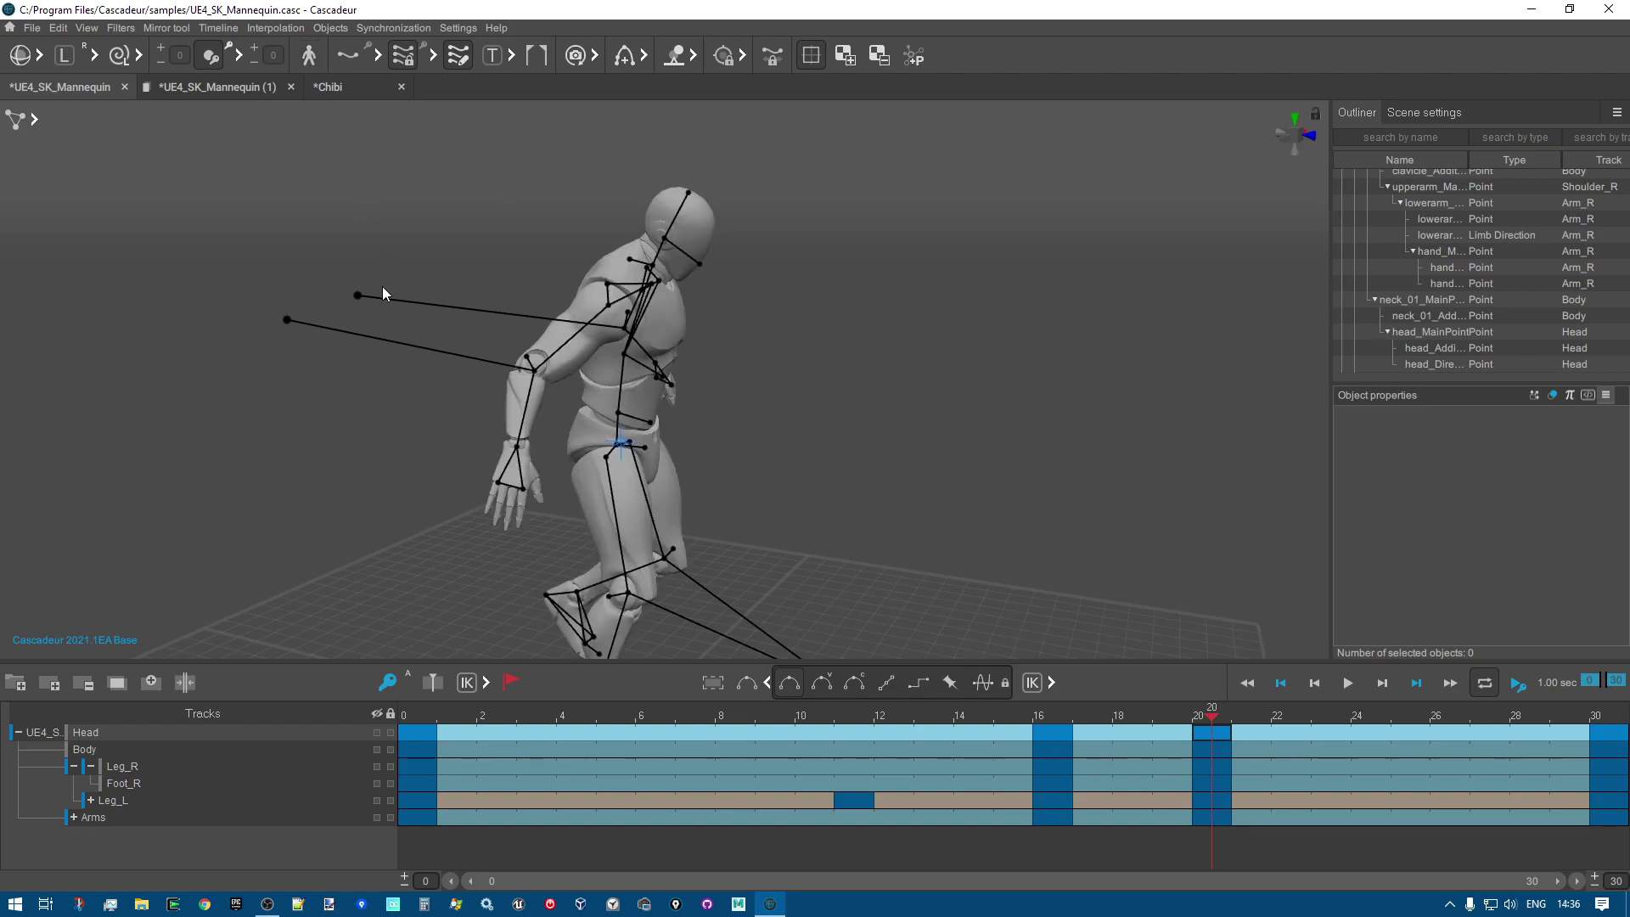
middle_drag(788, 491, 791, 394)
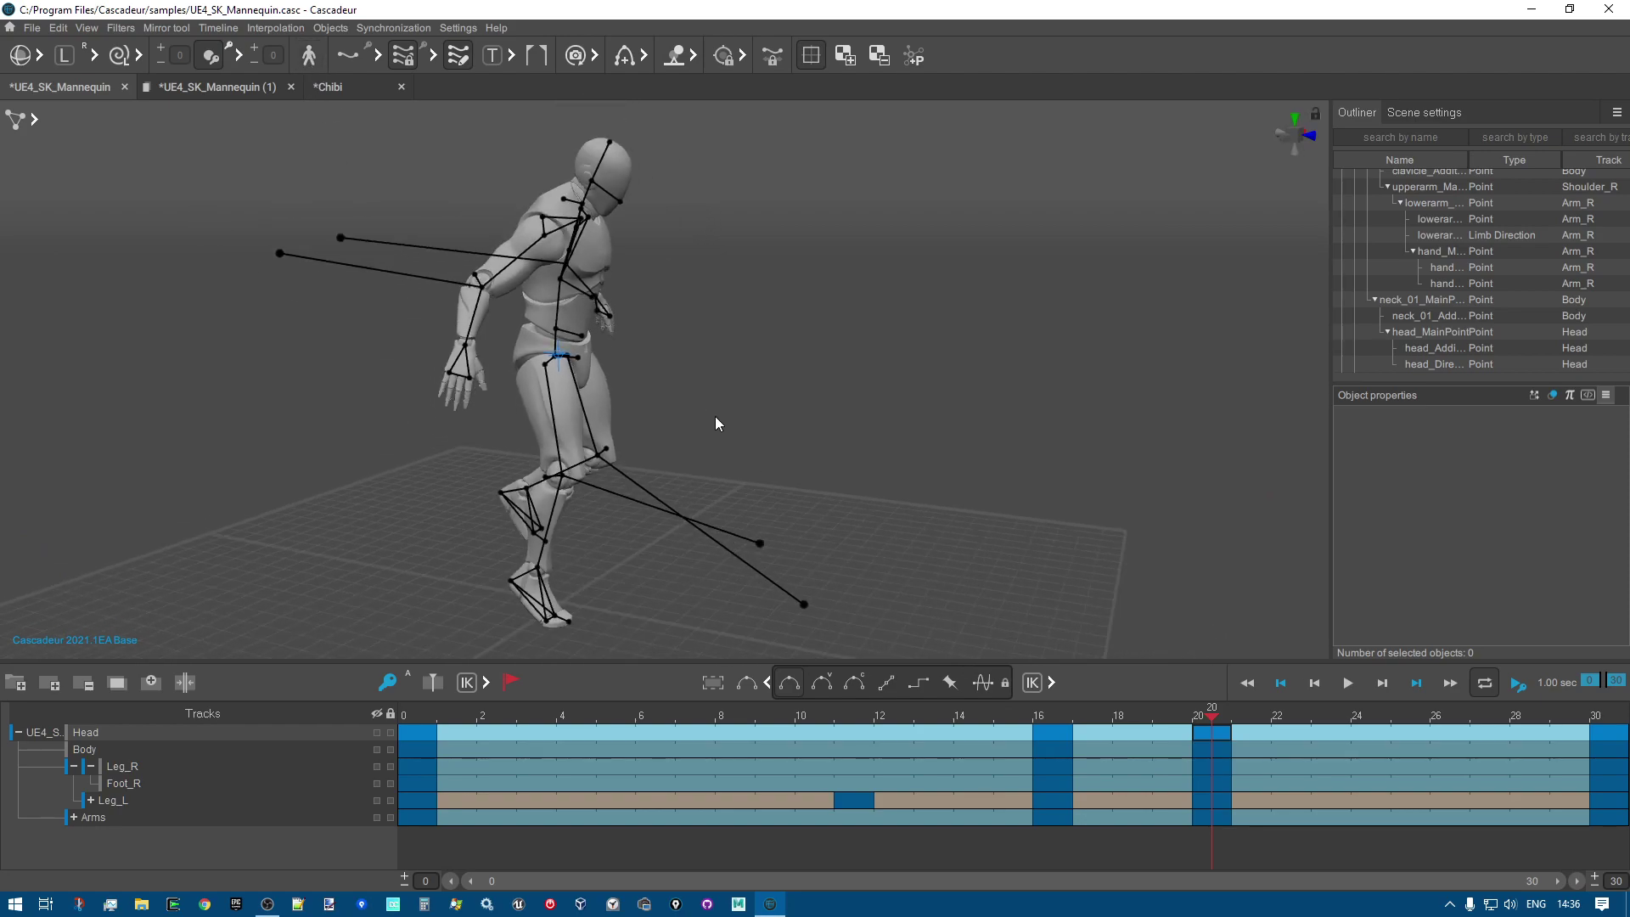
right_drag(715, 416, 752, 391)
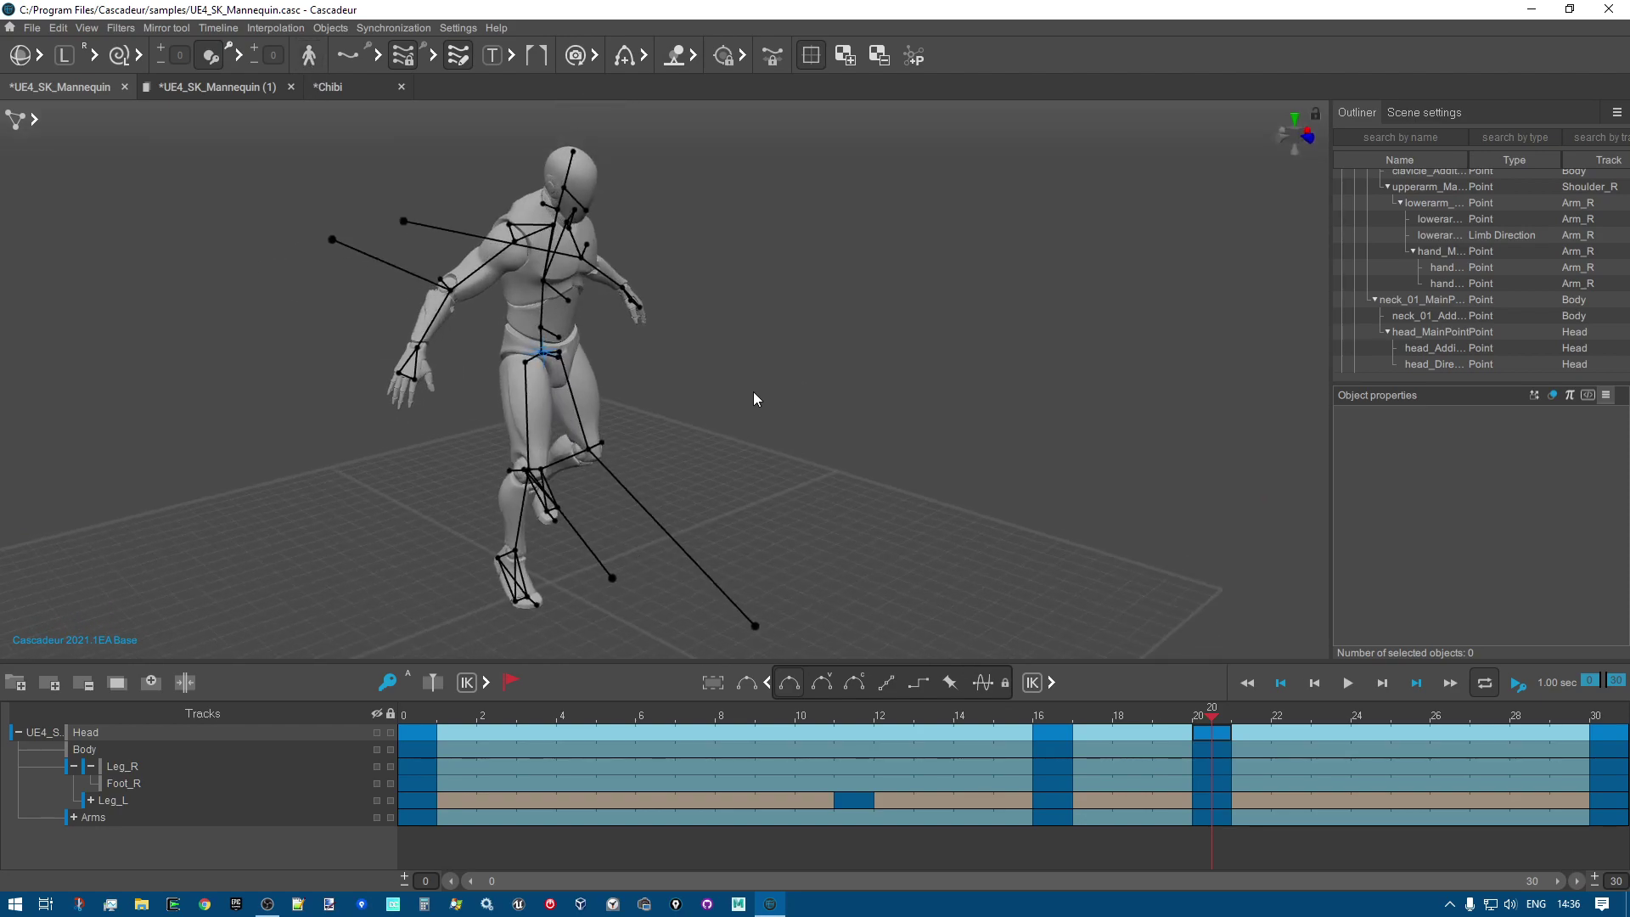
Expand the viewport mode list, examine the character in point controller mode and in the mode that shows only the mesh.
click(34, 124)
right_drag(842, 410, 729, 395)
click(91, 123)
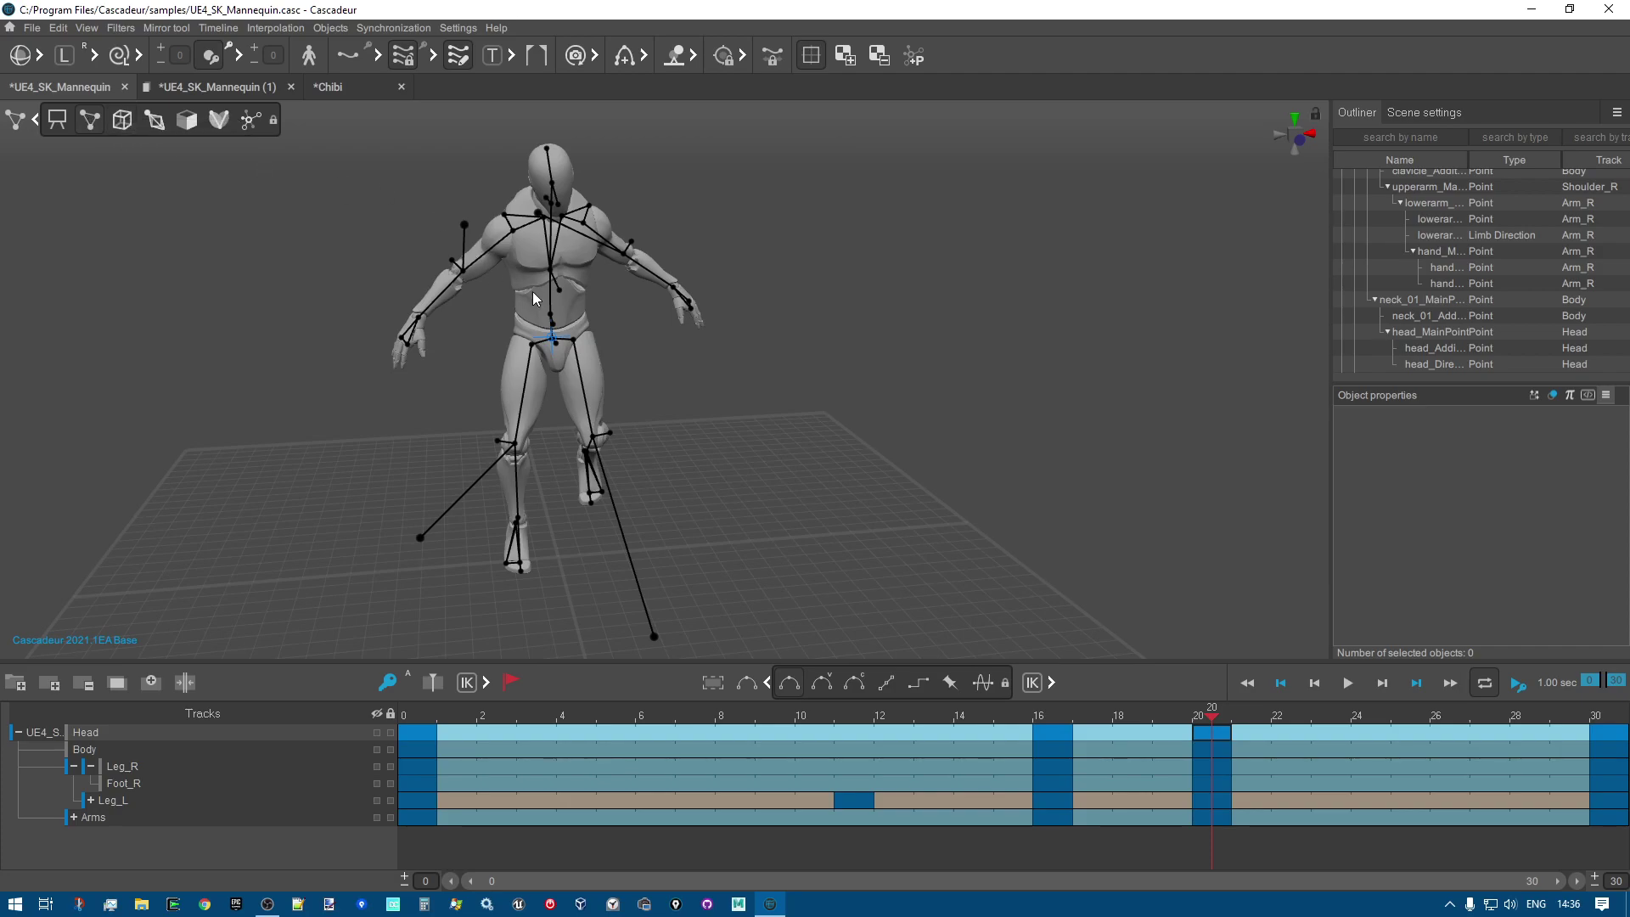
scroll(537, 308, up, 2)
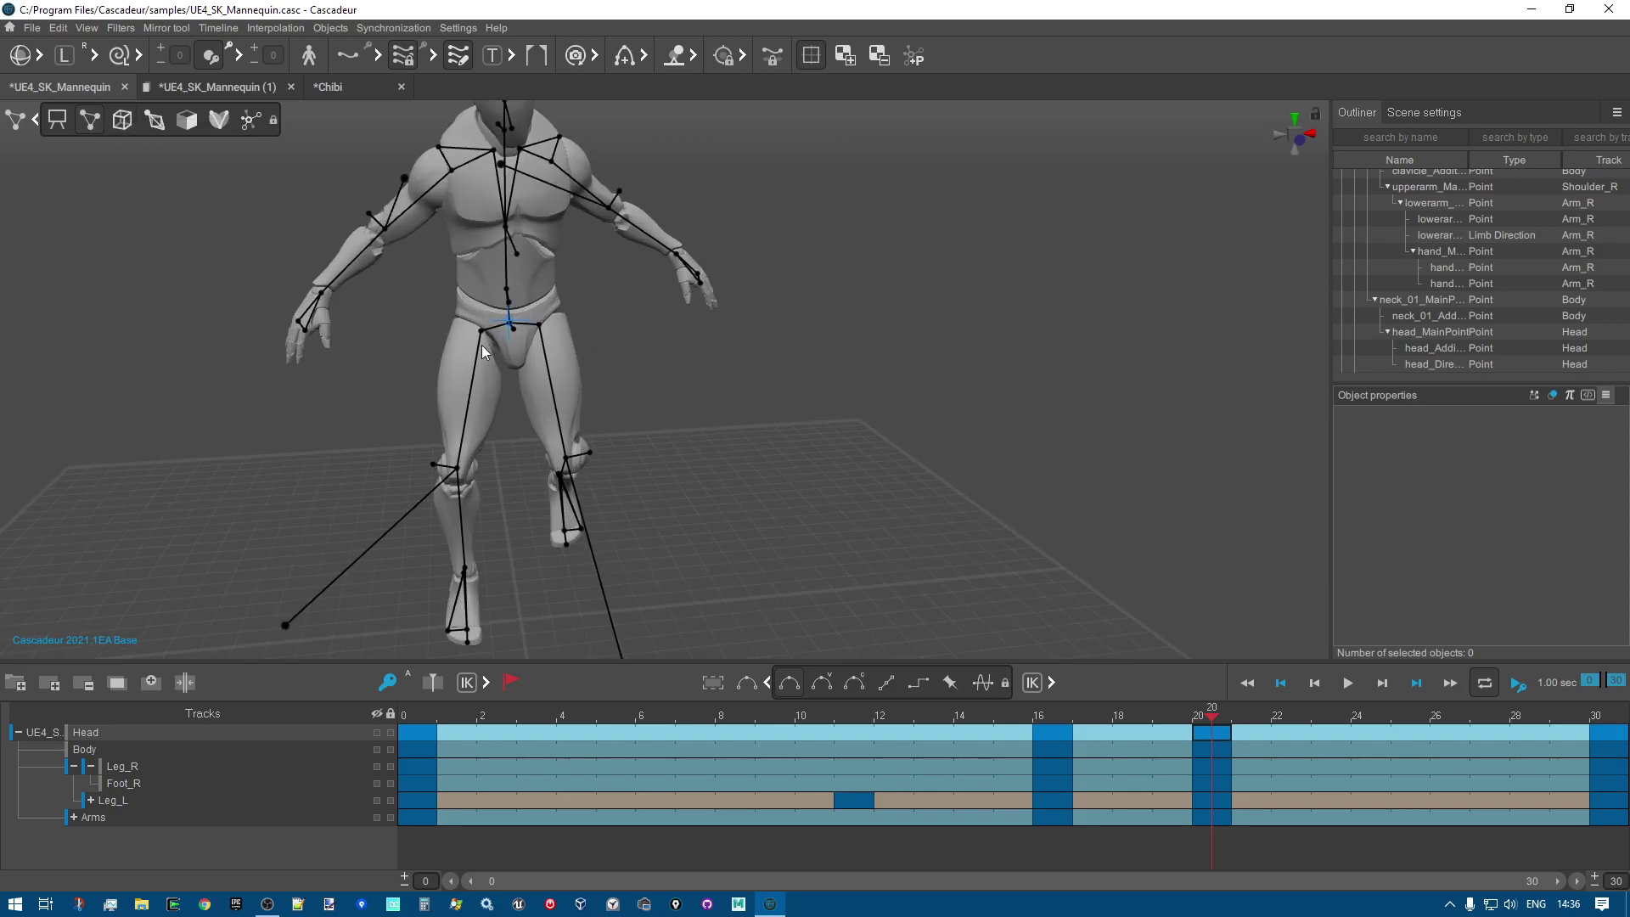
right_drag(483, 348, 509, 387)
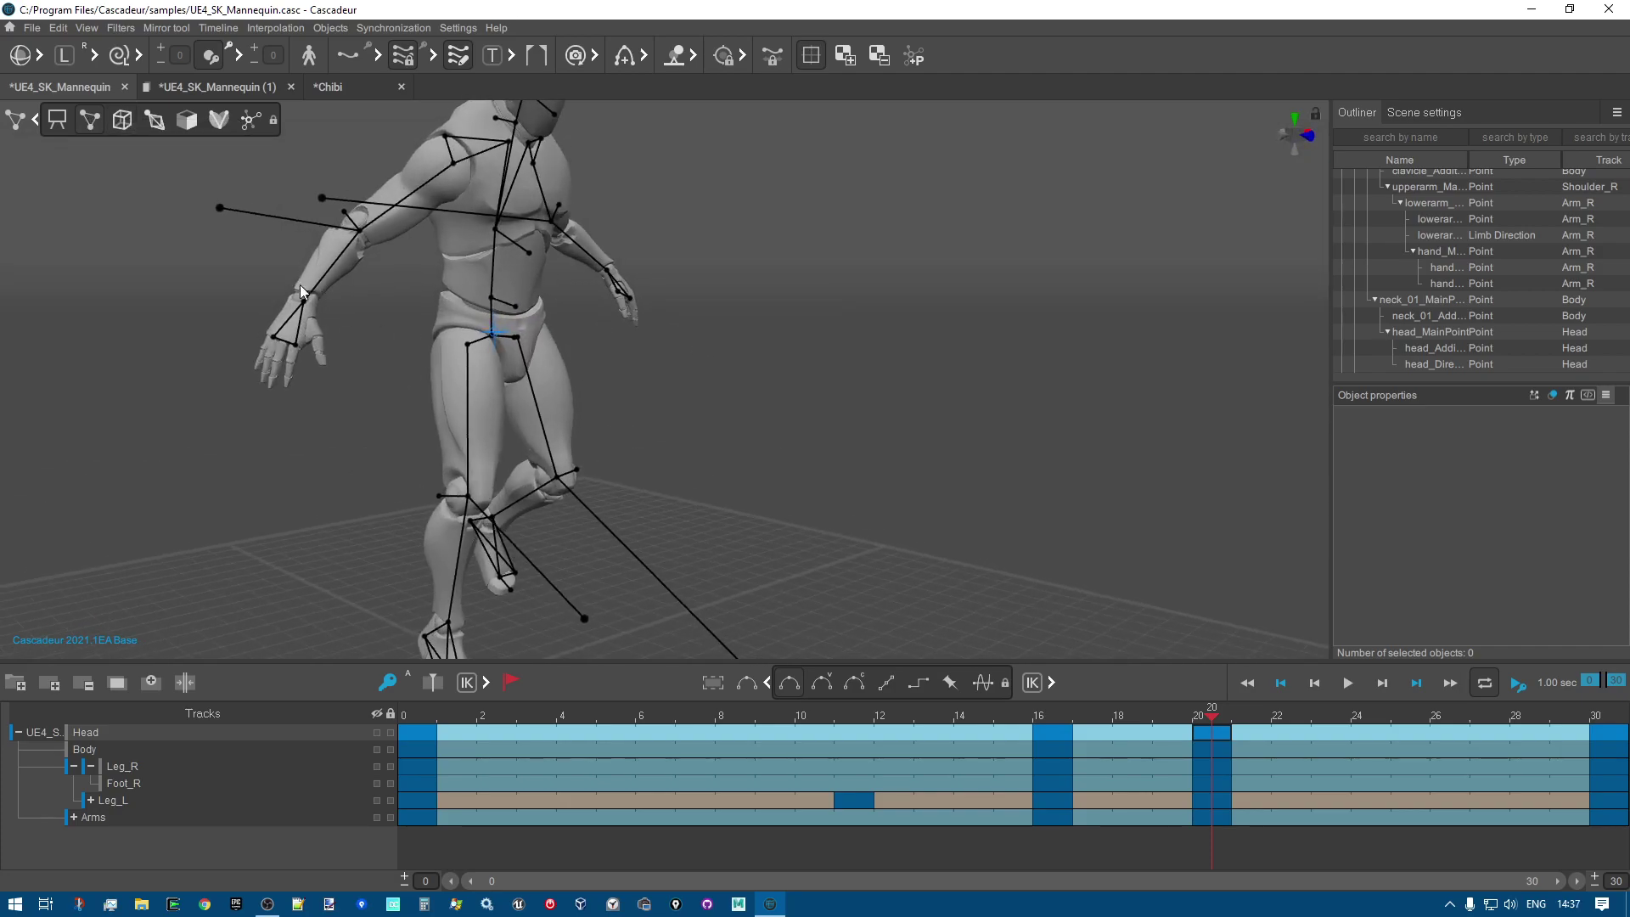
right_drag(646, 393, 761, 459)
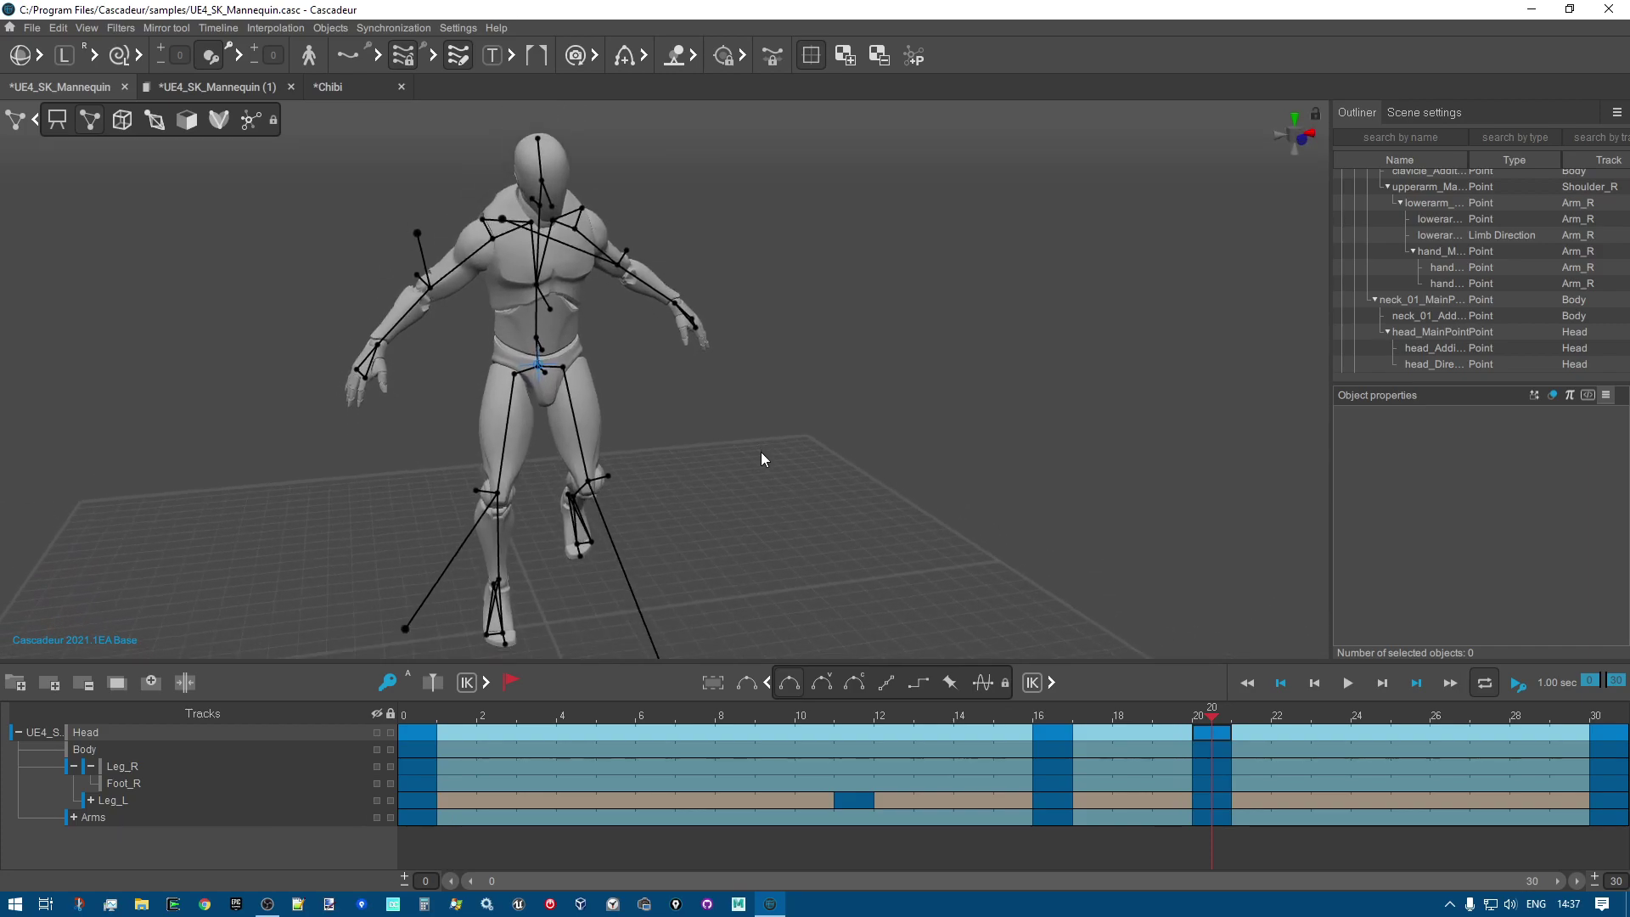
click(57, 120)
right_drag(367, 406, 727, 395)
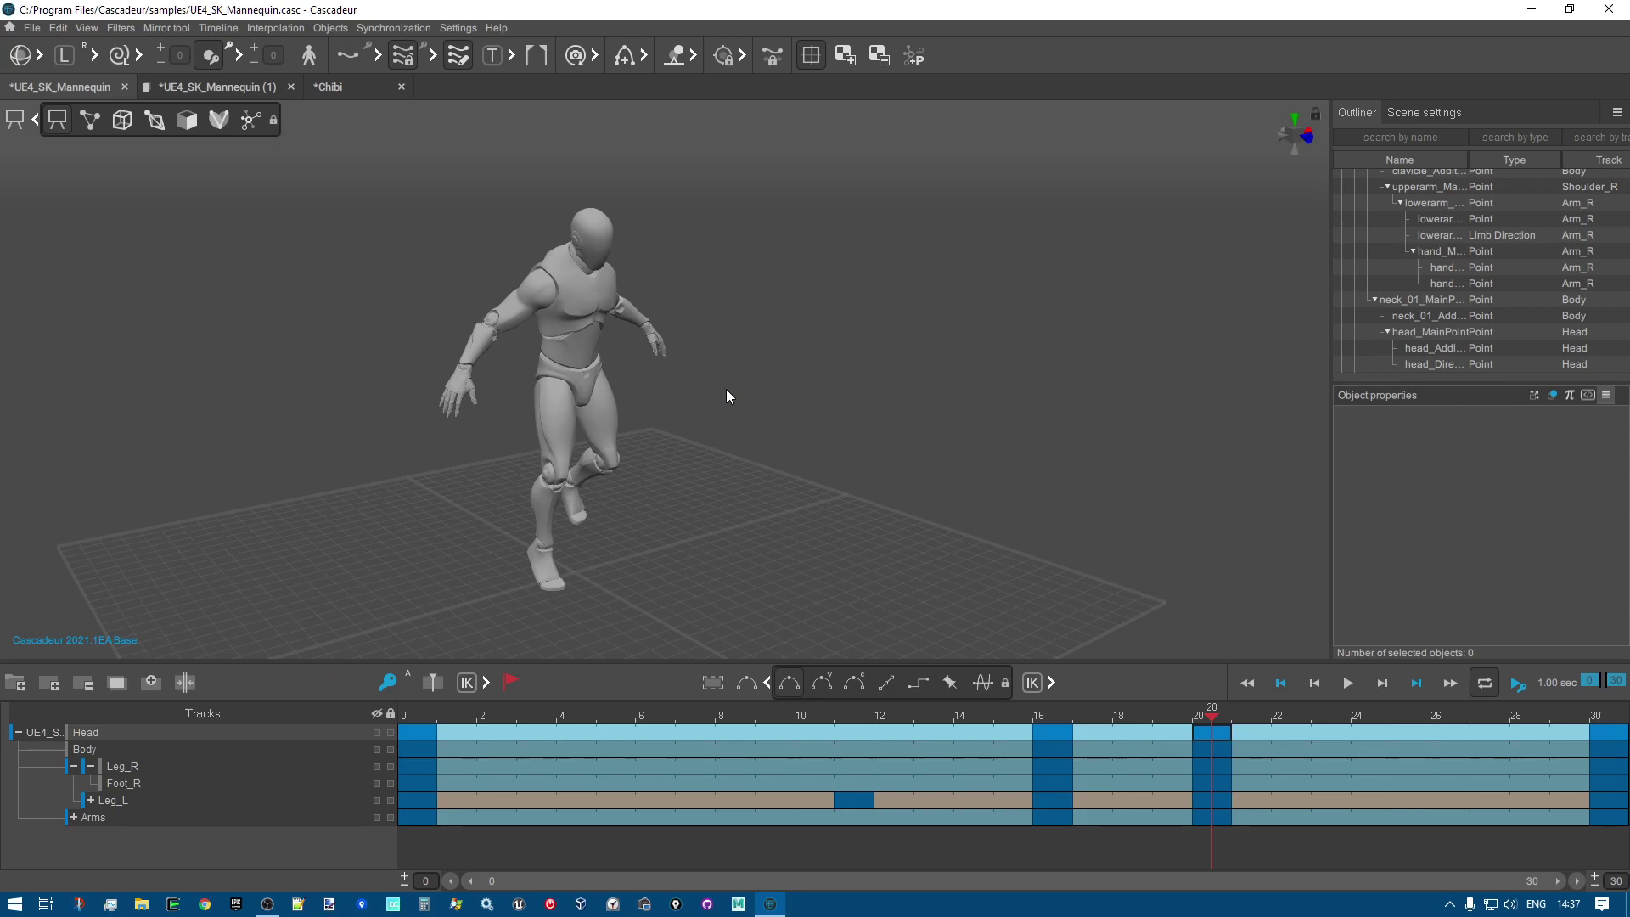
Switch the viewport to box controller mode and examine the boxes around the mannequin's hand, hips and legs.
click(92, 122)
click(122, 121)
scroll(682, 526, up, 3)
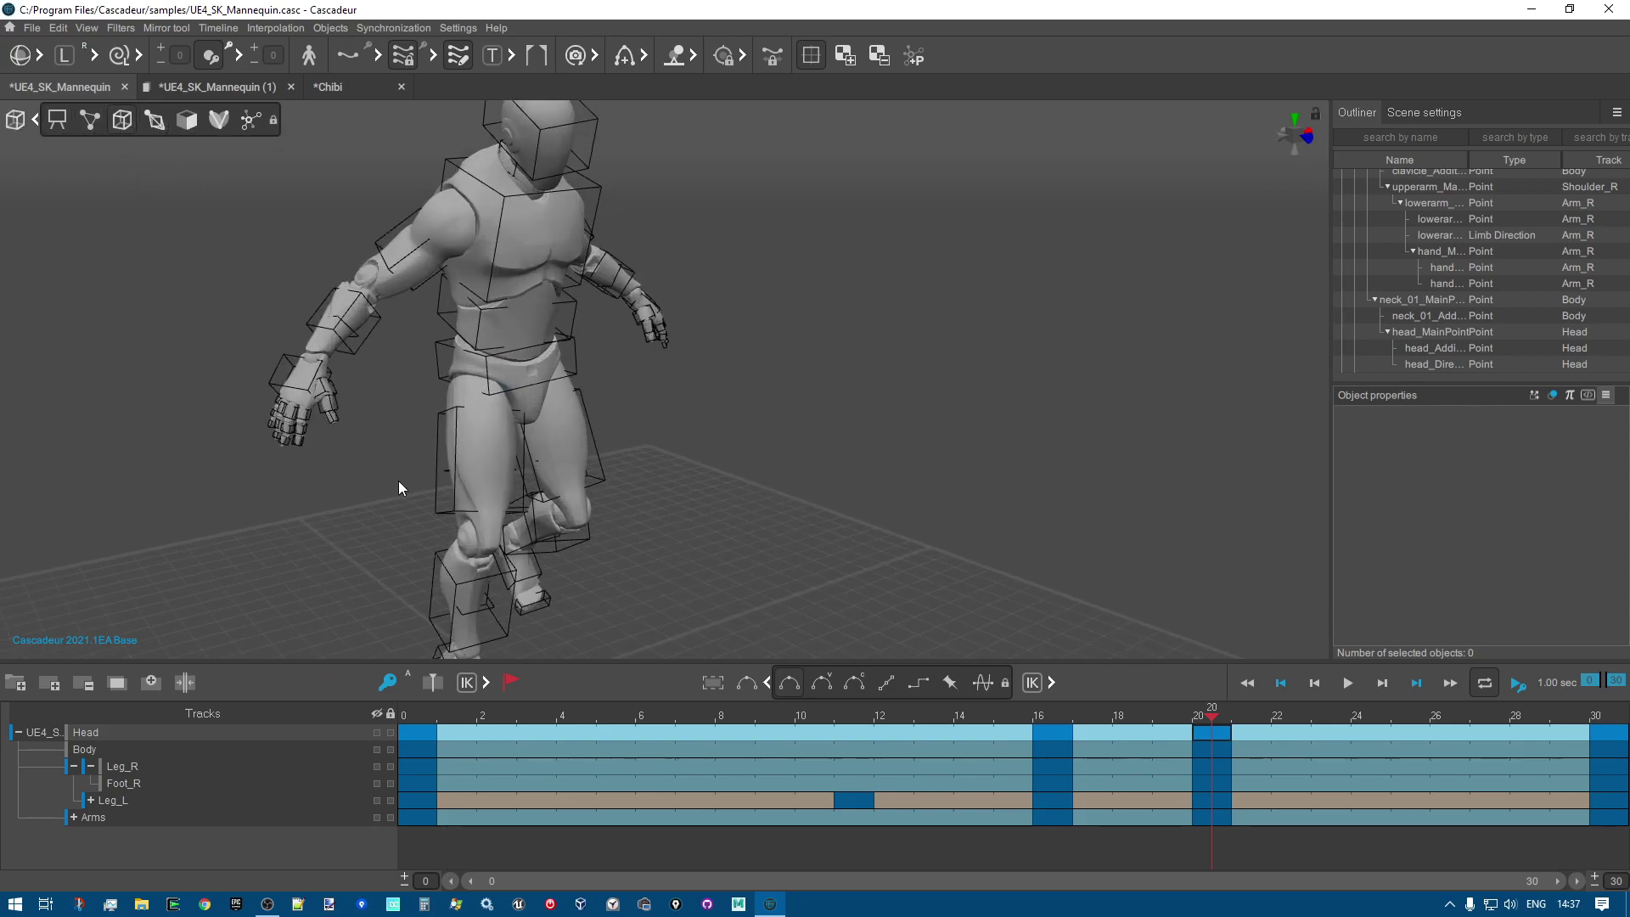
scroll(402, 484, up, 6)
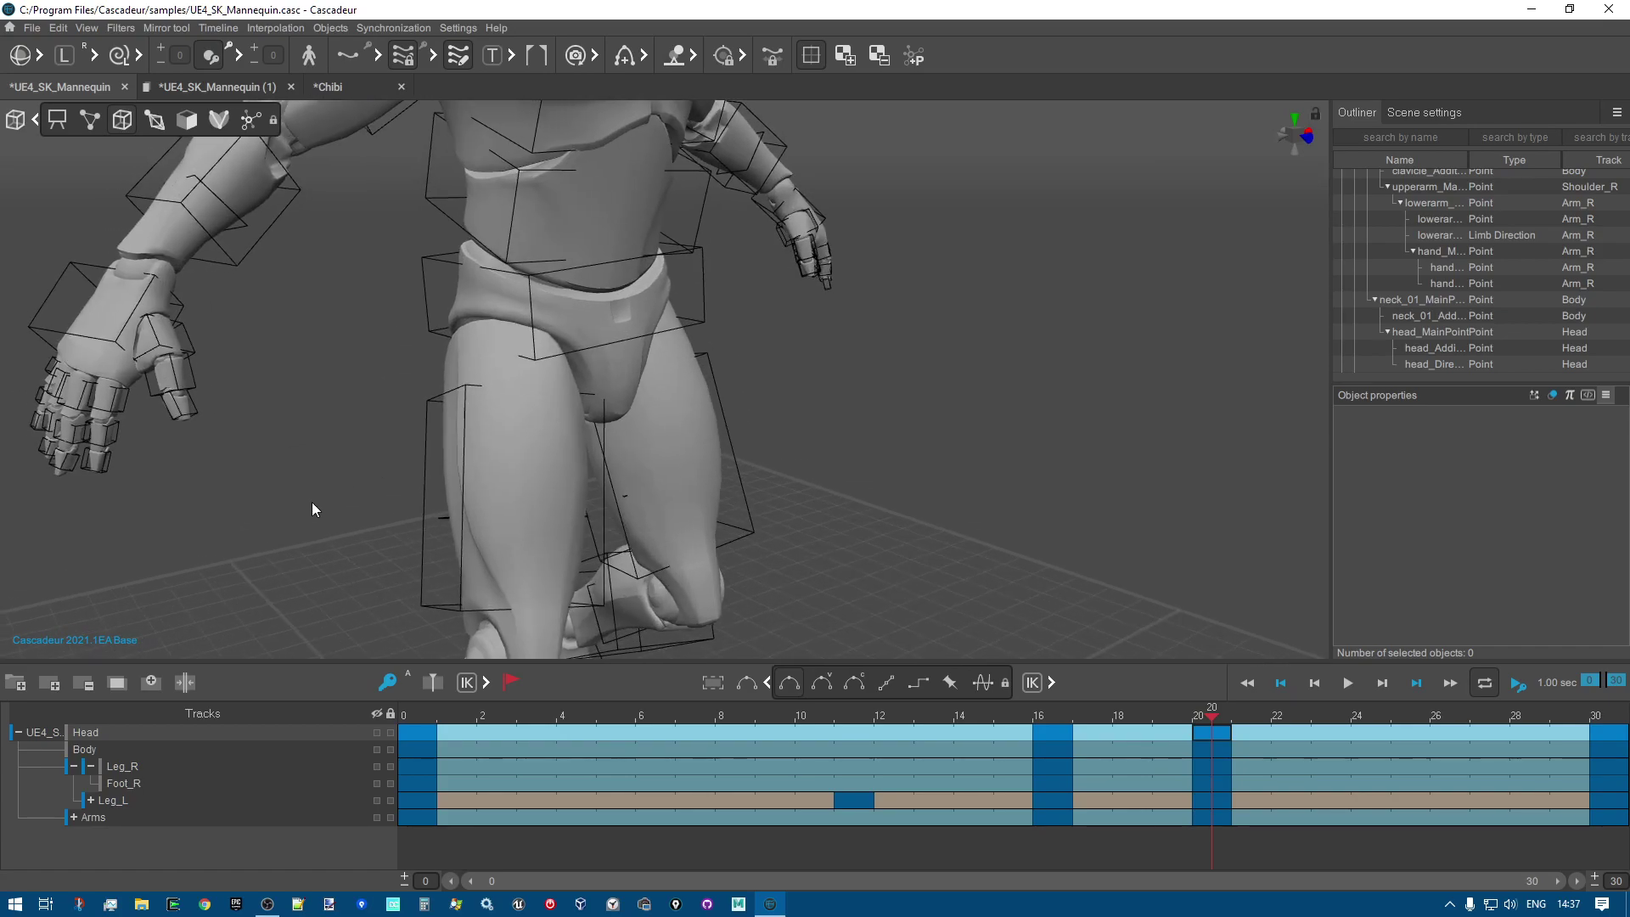
scroll(424, 518, down, 3)
right_drag(376, 571, 440, 571)
scroll(669, 325, up, 4)
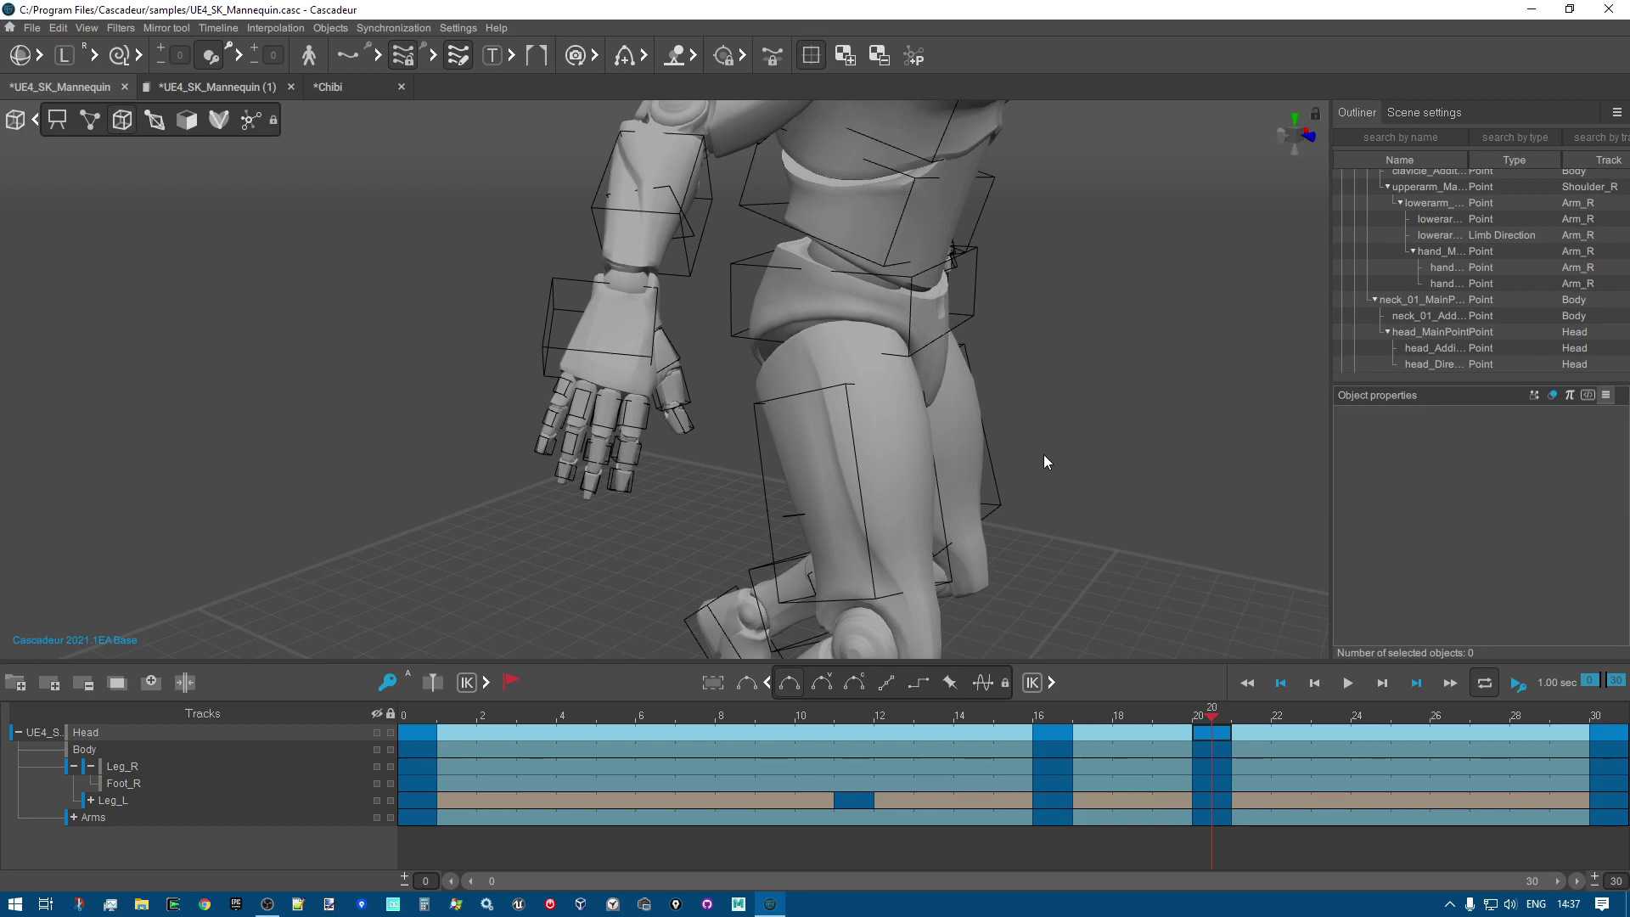
scroll(1042, 454, down, 3)
scroll(1035, 431, up, 1)
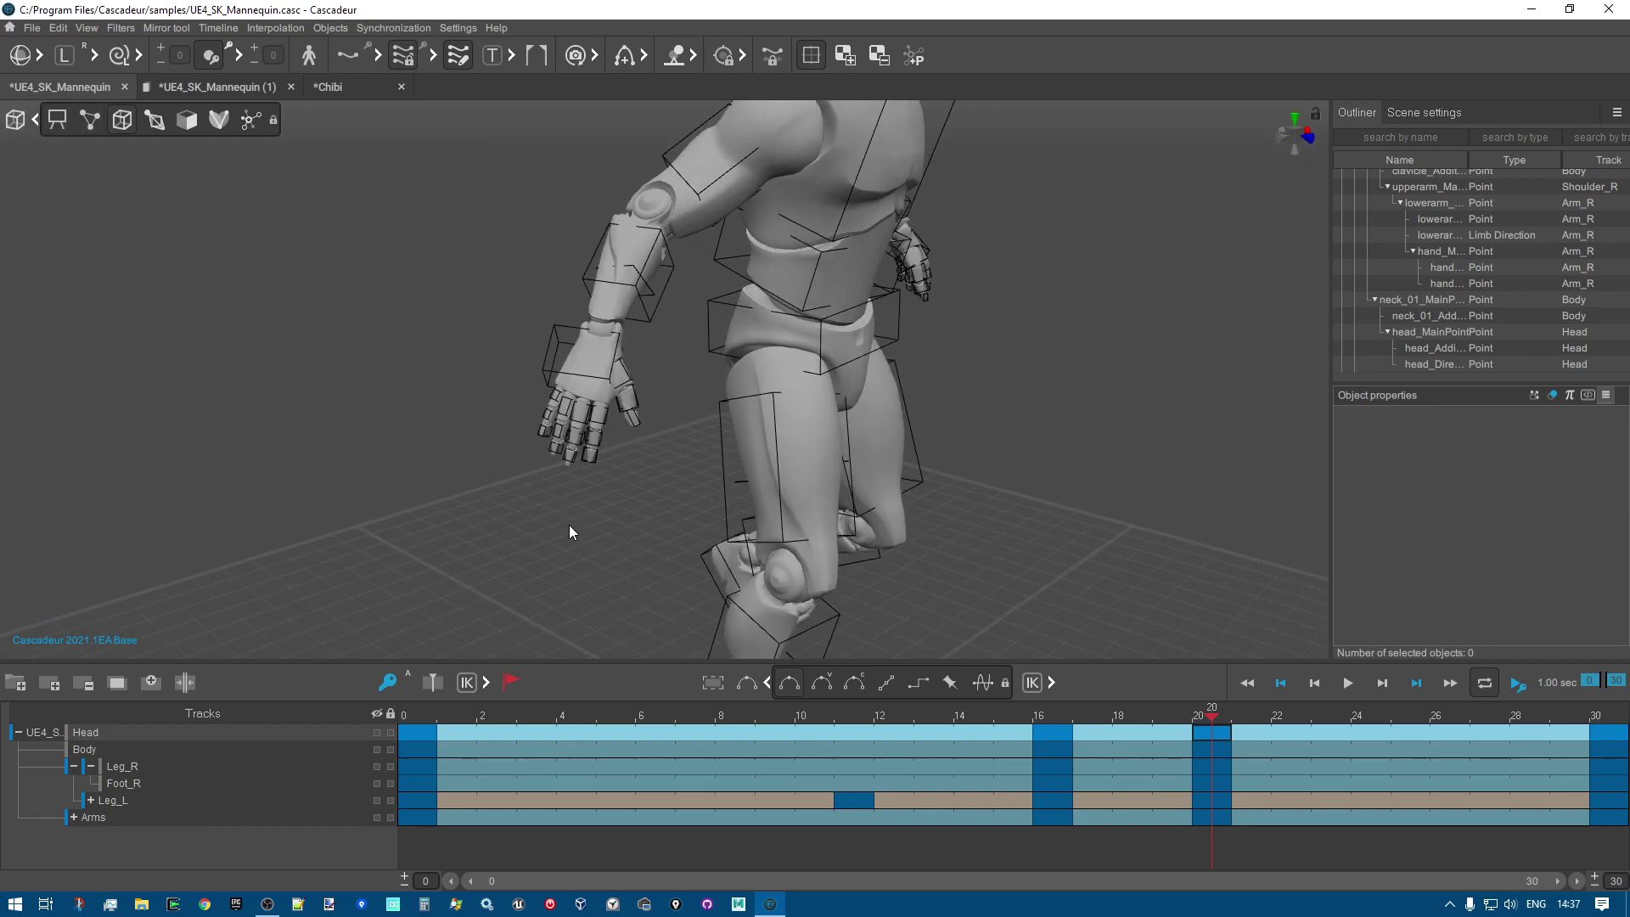
scroll(669, 525, up, 3)
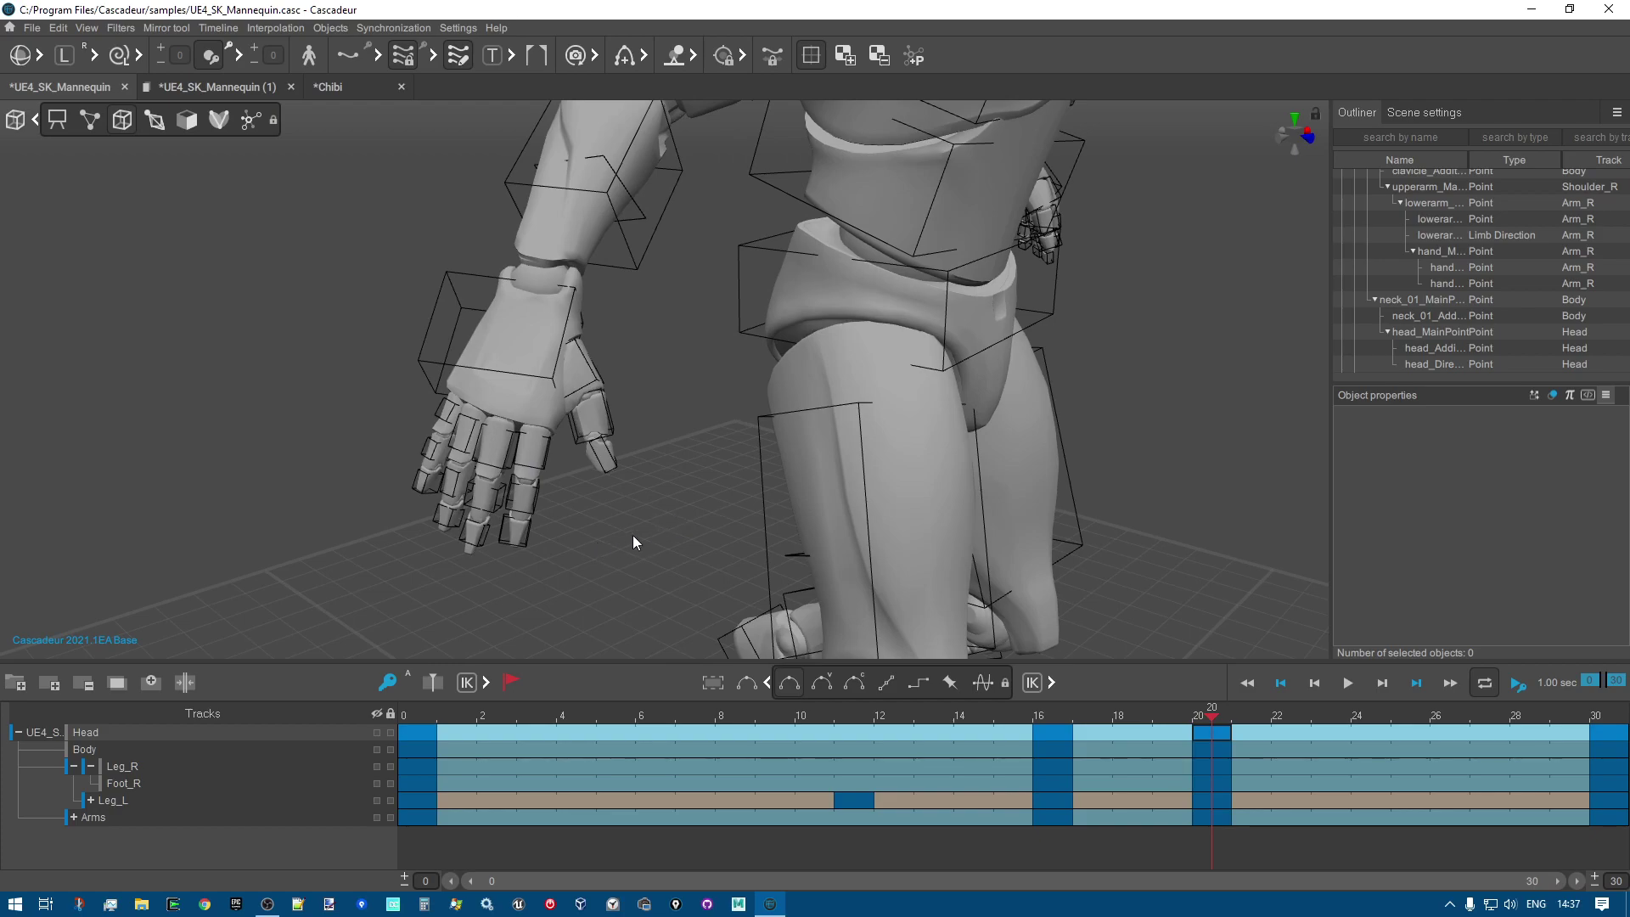
Select the whole index finger's chain of boxes on the mannequin's right hand, and clear the selection.
right_drag(633, 534, 640, 529)
double_click(564, 421)
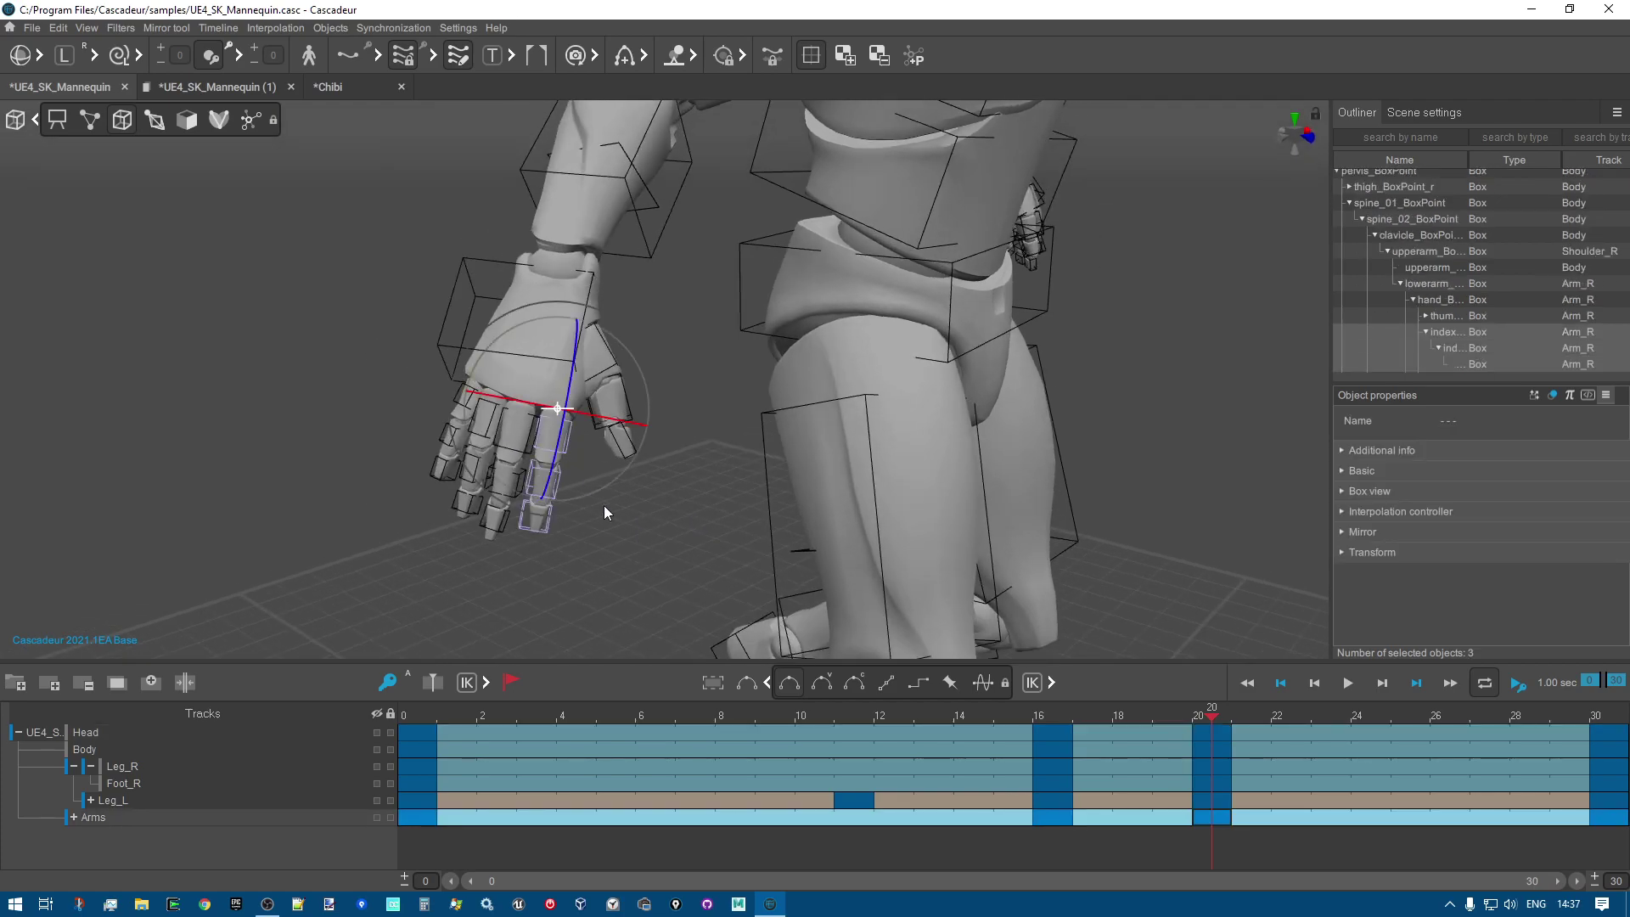
click(649, 553)
right_drag(648, 553, 554, 432)
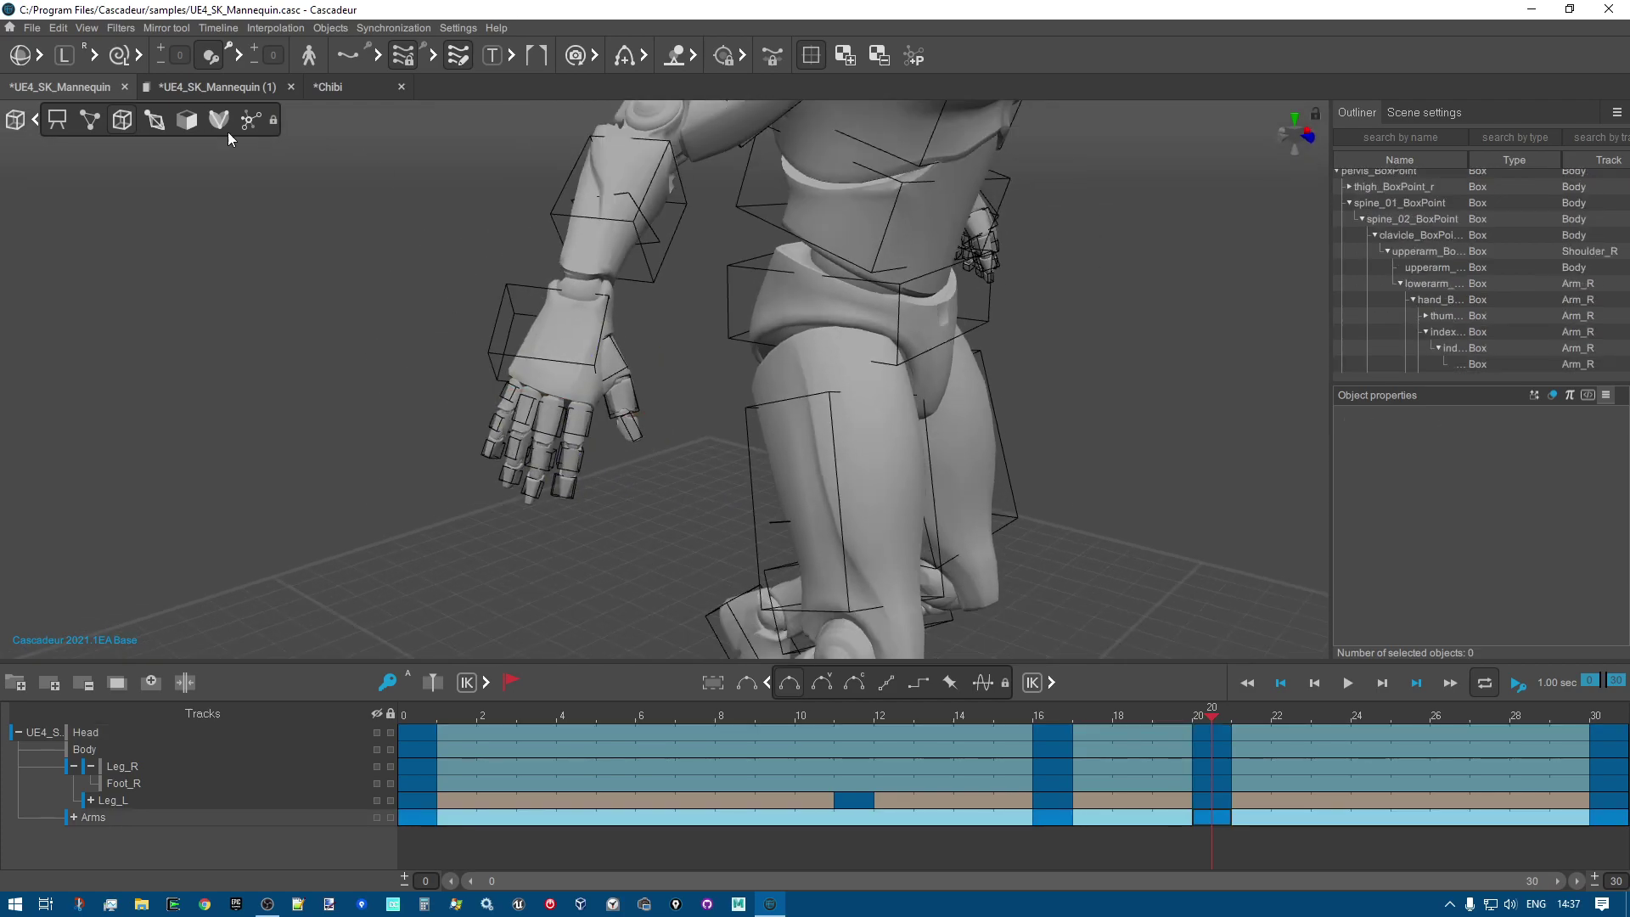
double_click(591, 413)
click(659, 542)
Switch the viewport to point controller mode and examine the points over the mannequin's hands, legs and torso.
click(93, 122)
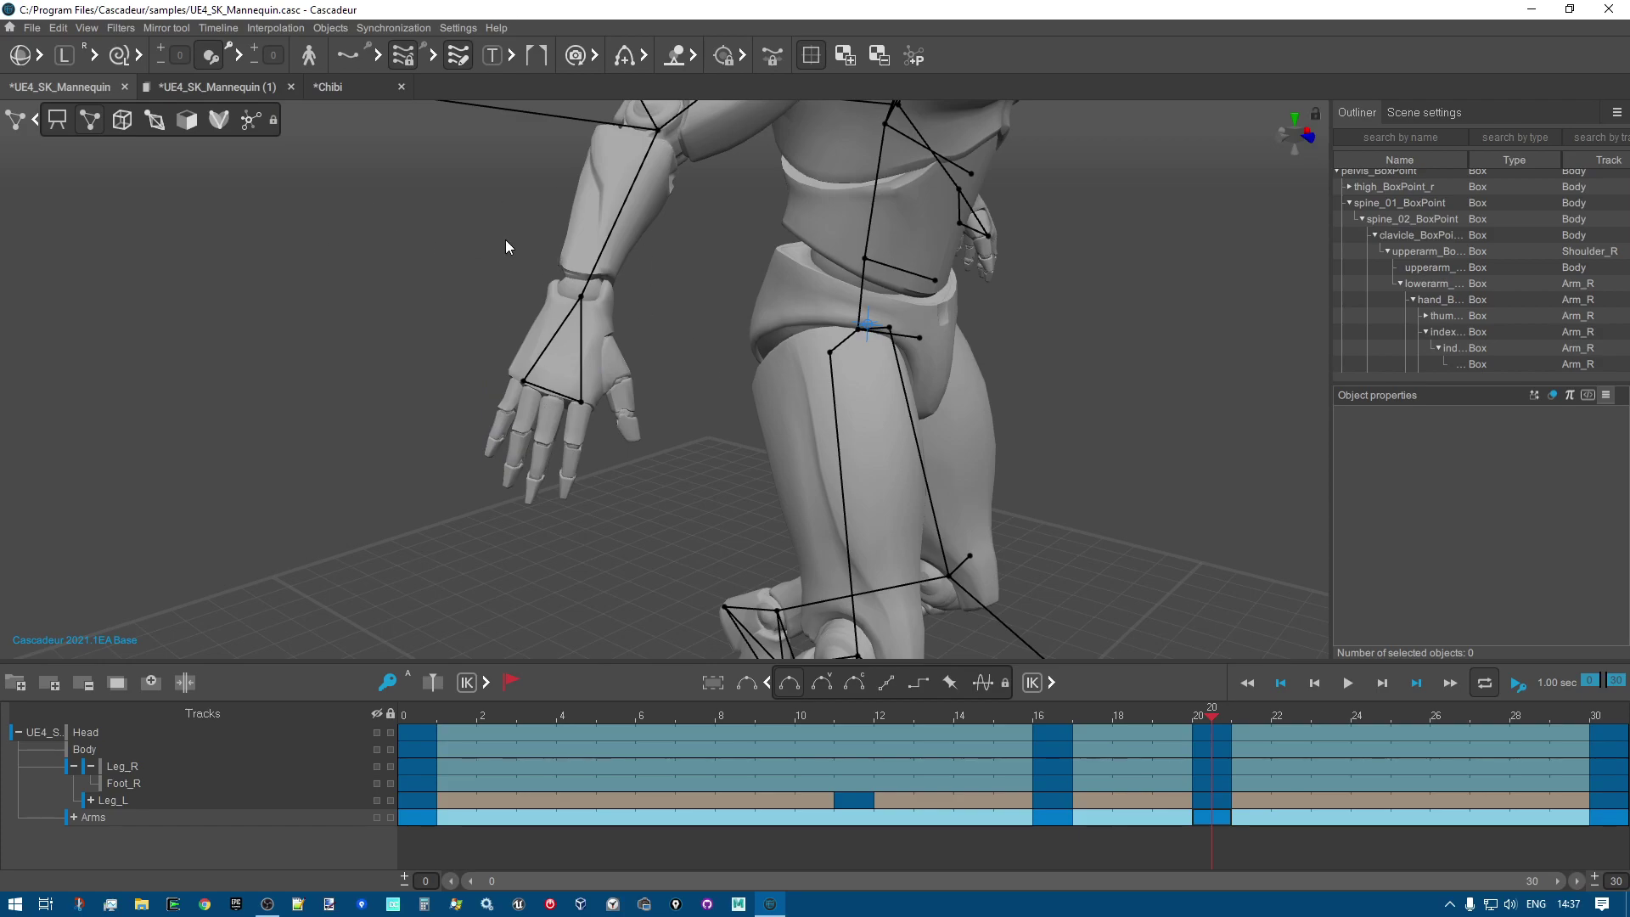
scroll(527, 466, down, 3)
right_drag(573, 543, 471, 533)
scroll(466, 526, down, 2)
scroll(497, 563, up, 2)
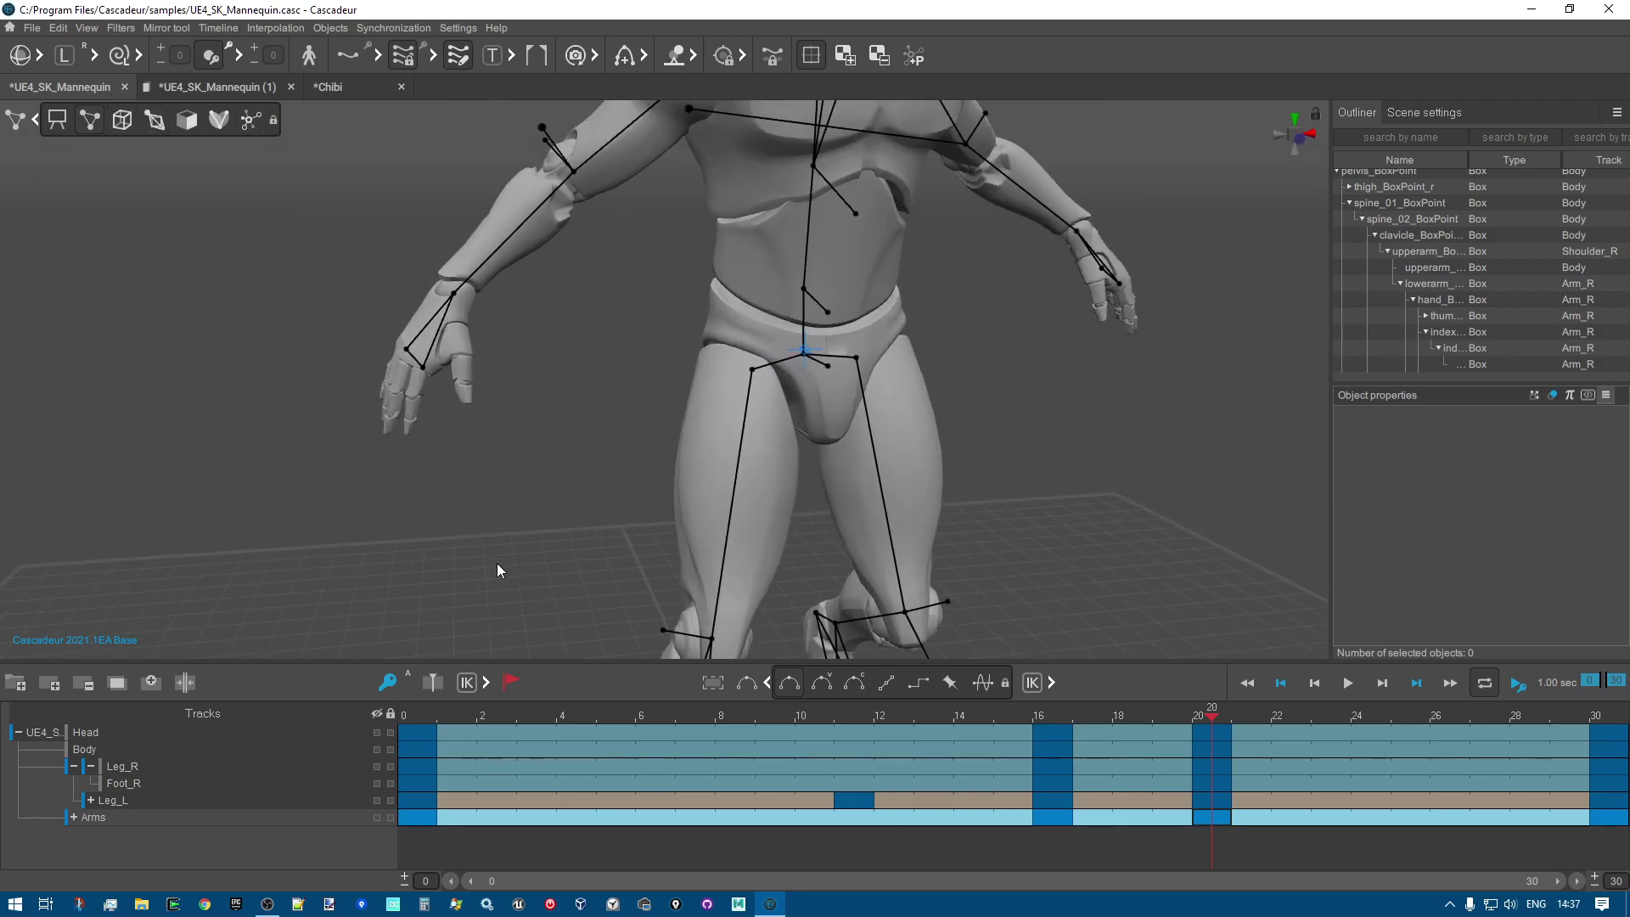
scroll(472, 437, down, 3)
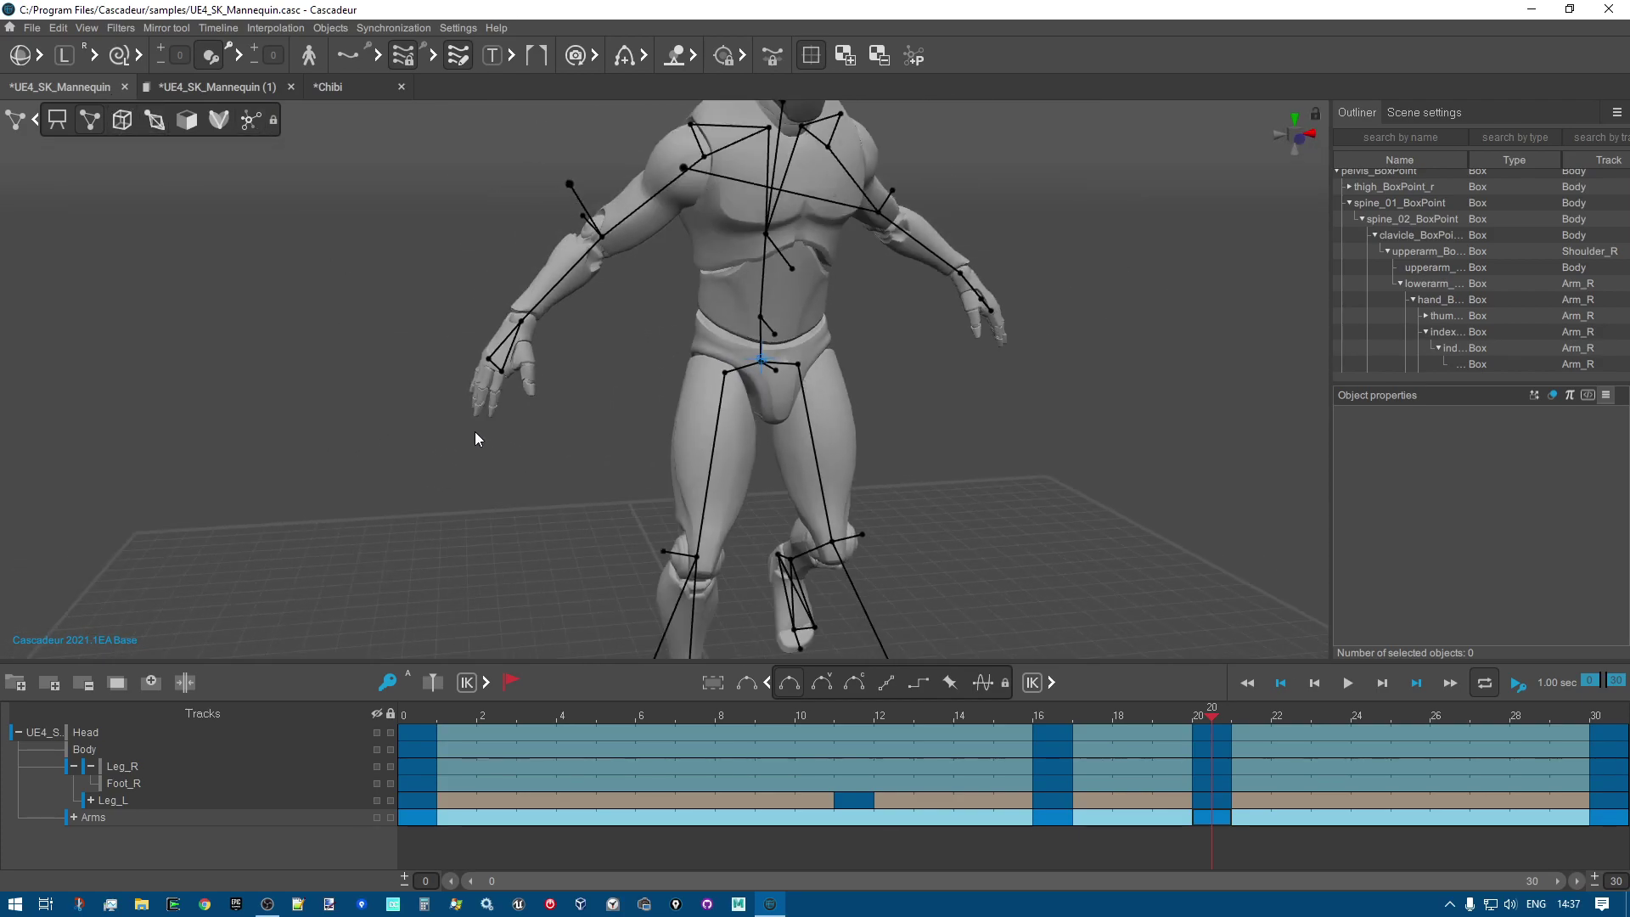
right_drag(473, 462, 456, 516)
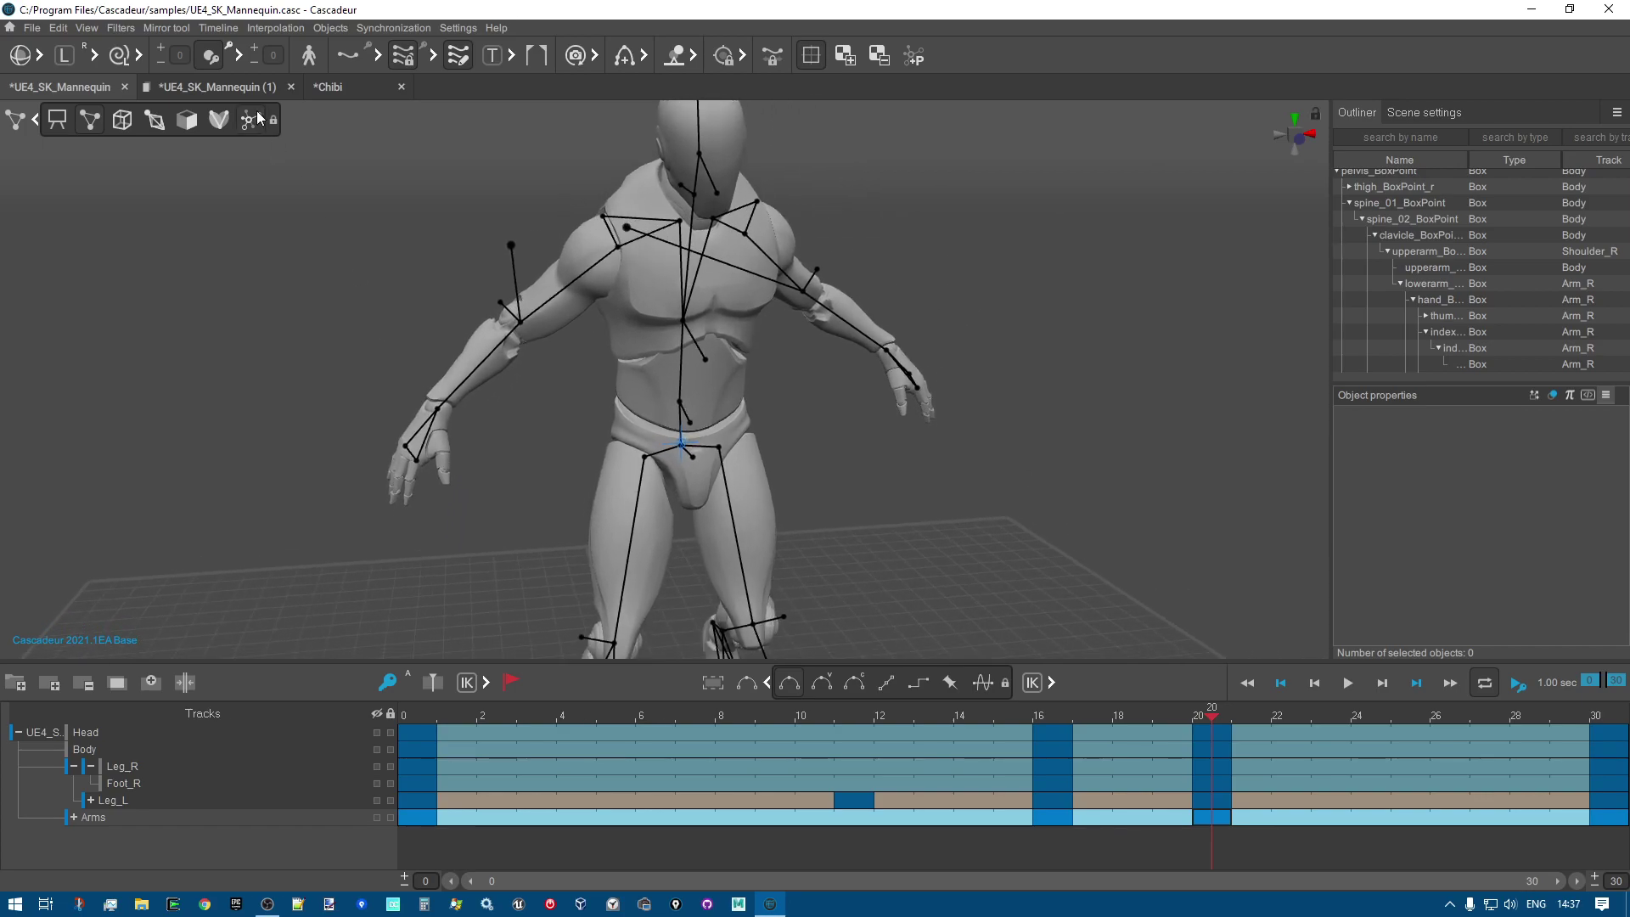
Display all controller types together on the mannequin and examine its rigid bodies, boxes and points.
click(221, 122)
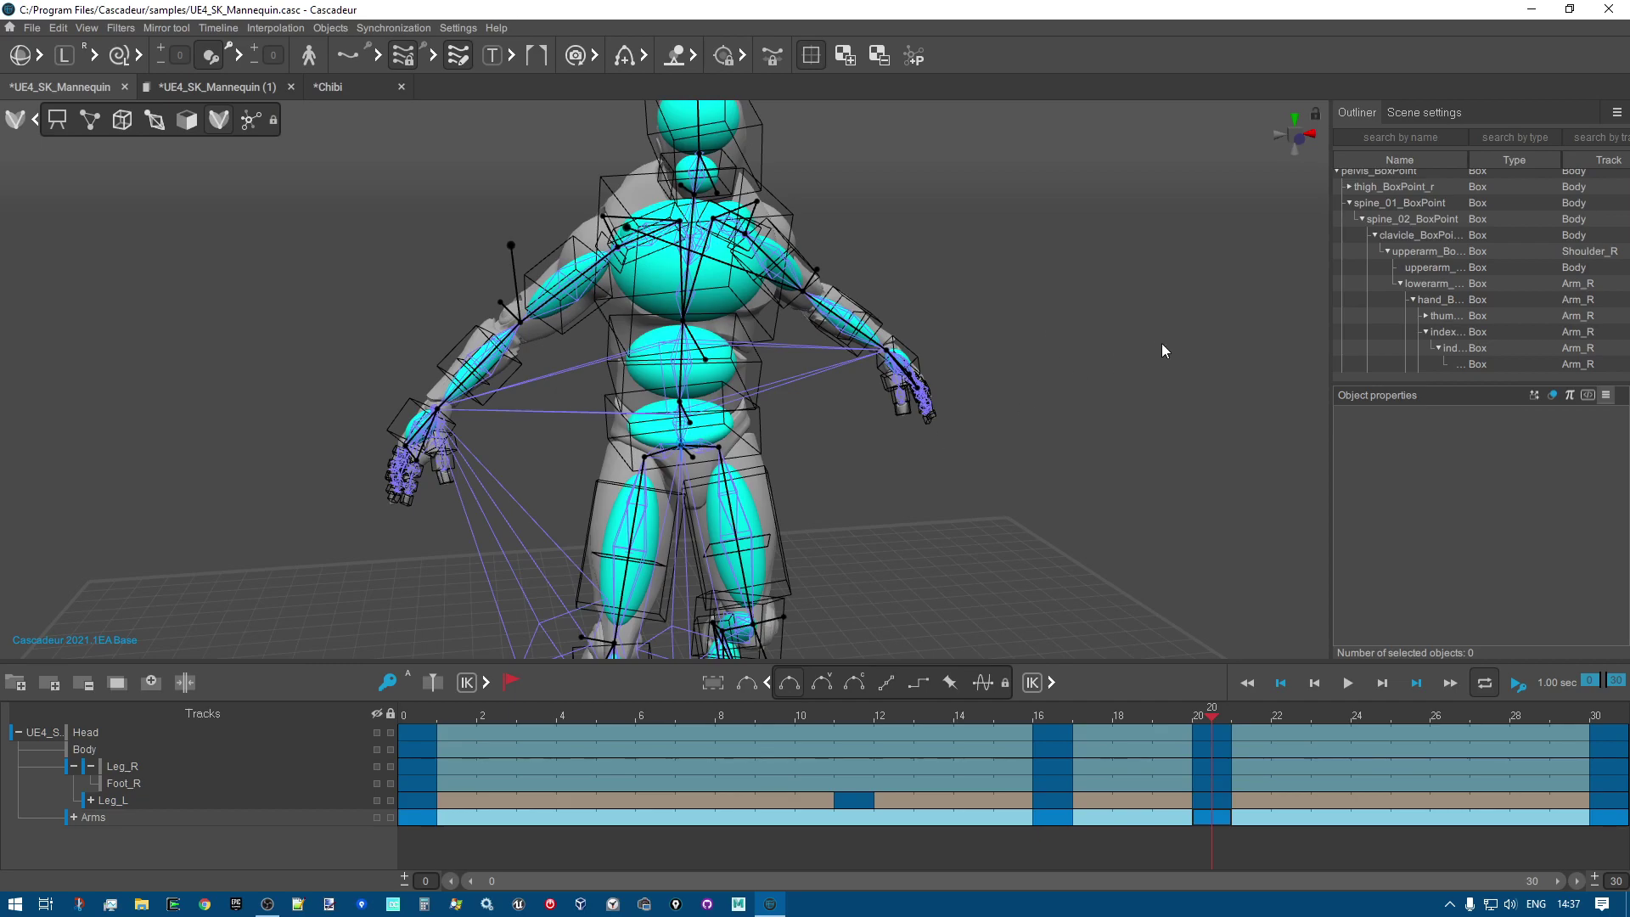
scroll(1044, 502, down, 5)
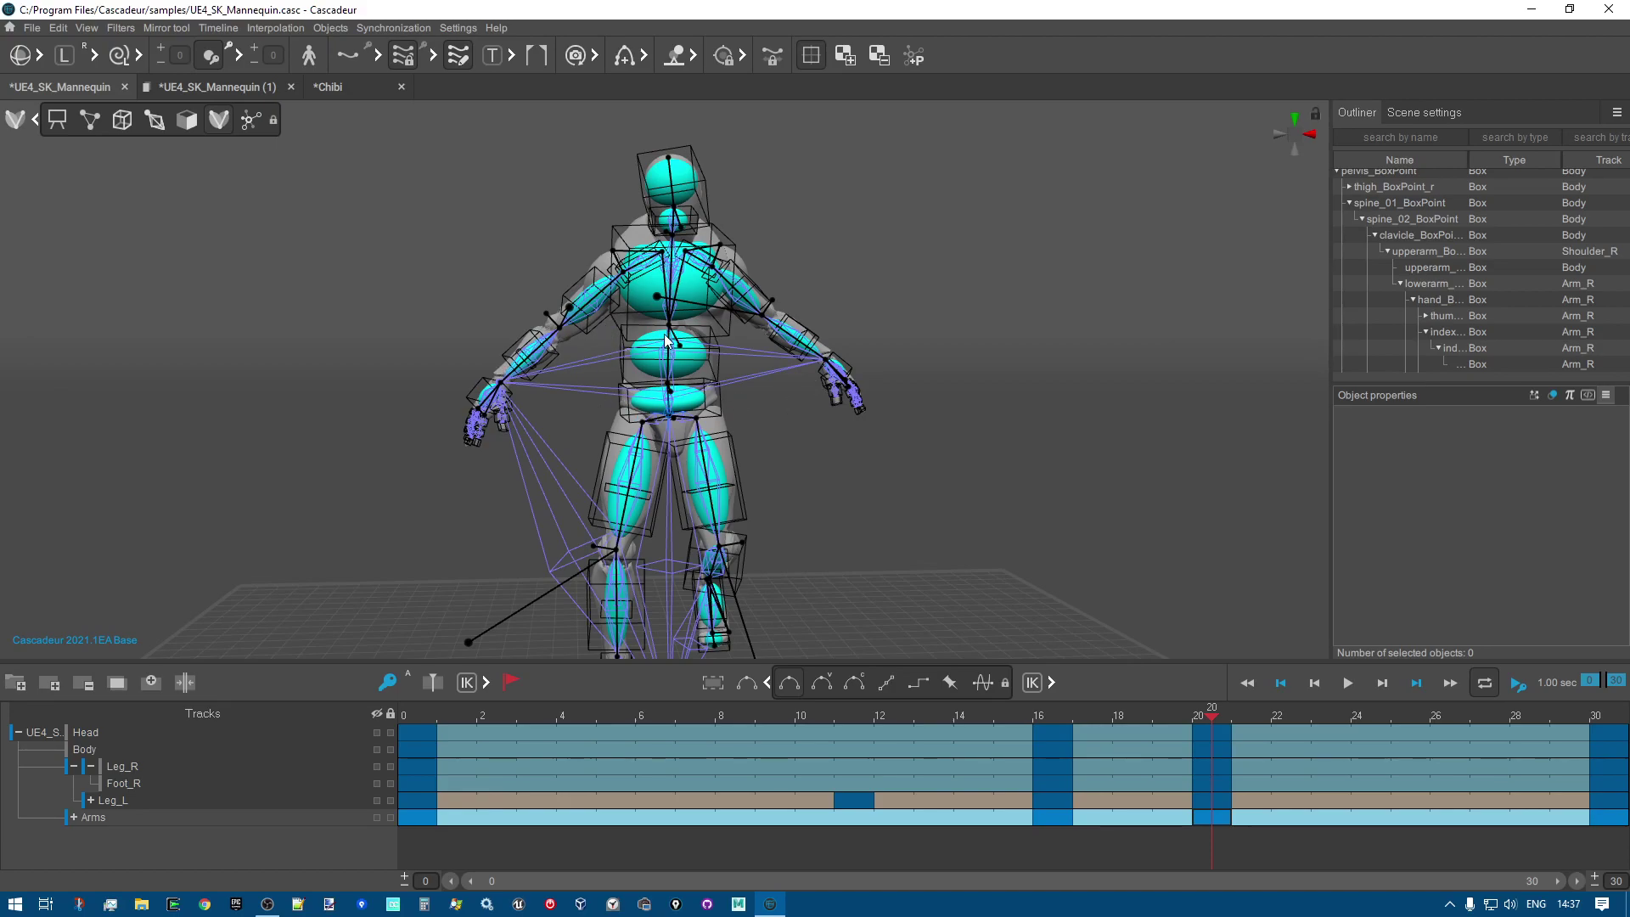
scroll(667, 348, up, 3)
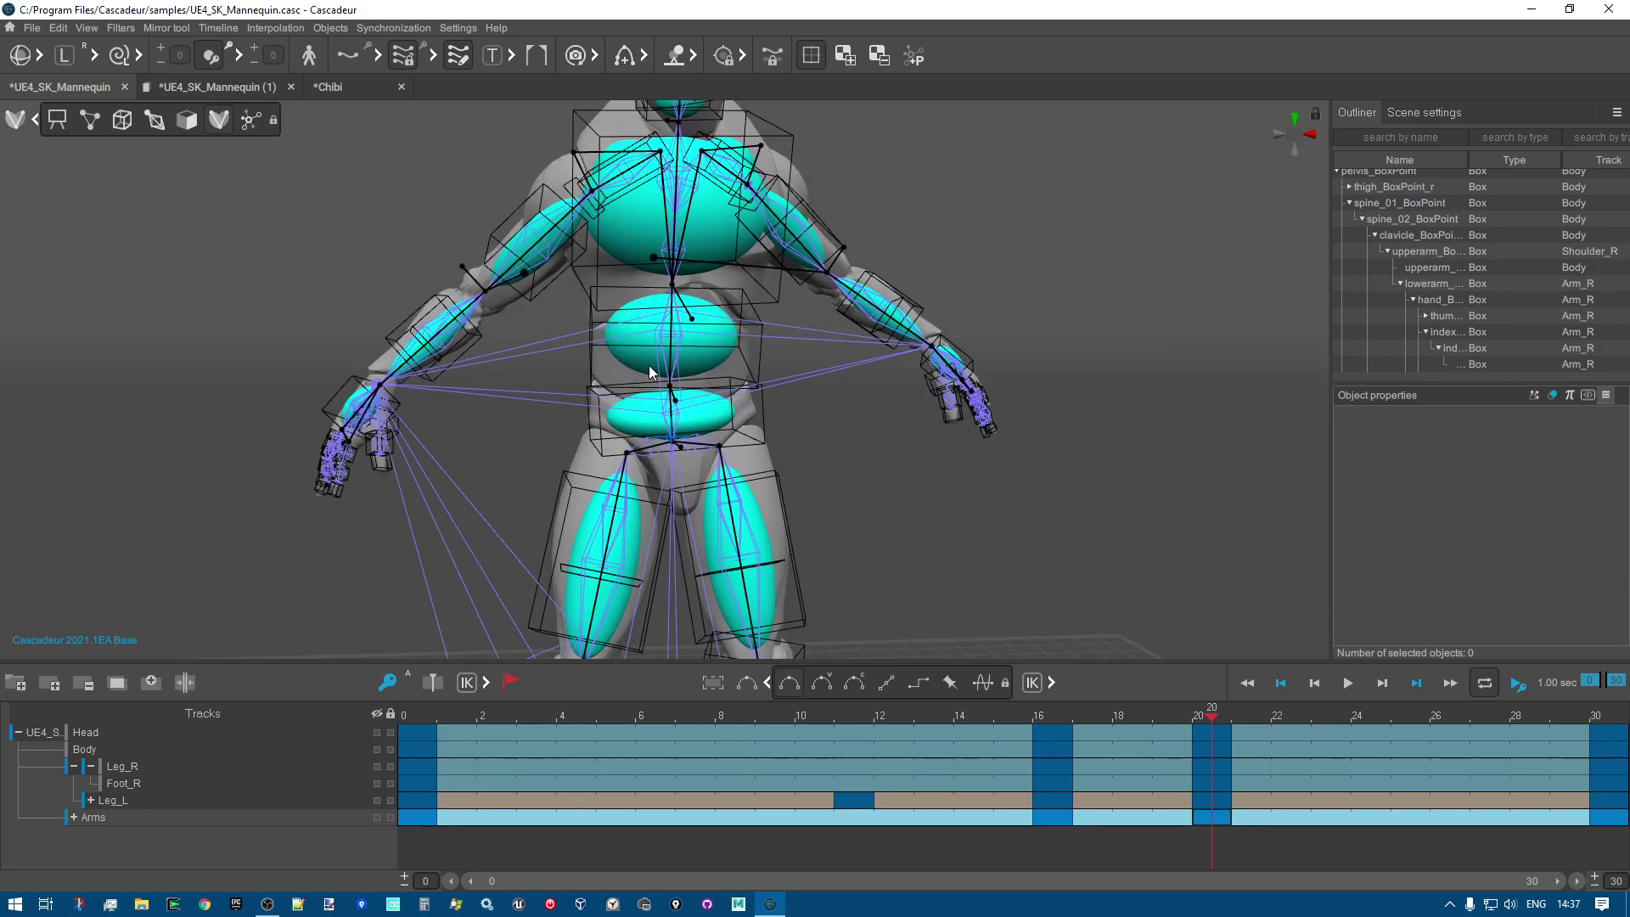
Select the lower spine's rigid body, inspect its rigid body properties including mass, and clear the selection.
click(638, 355)
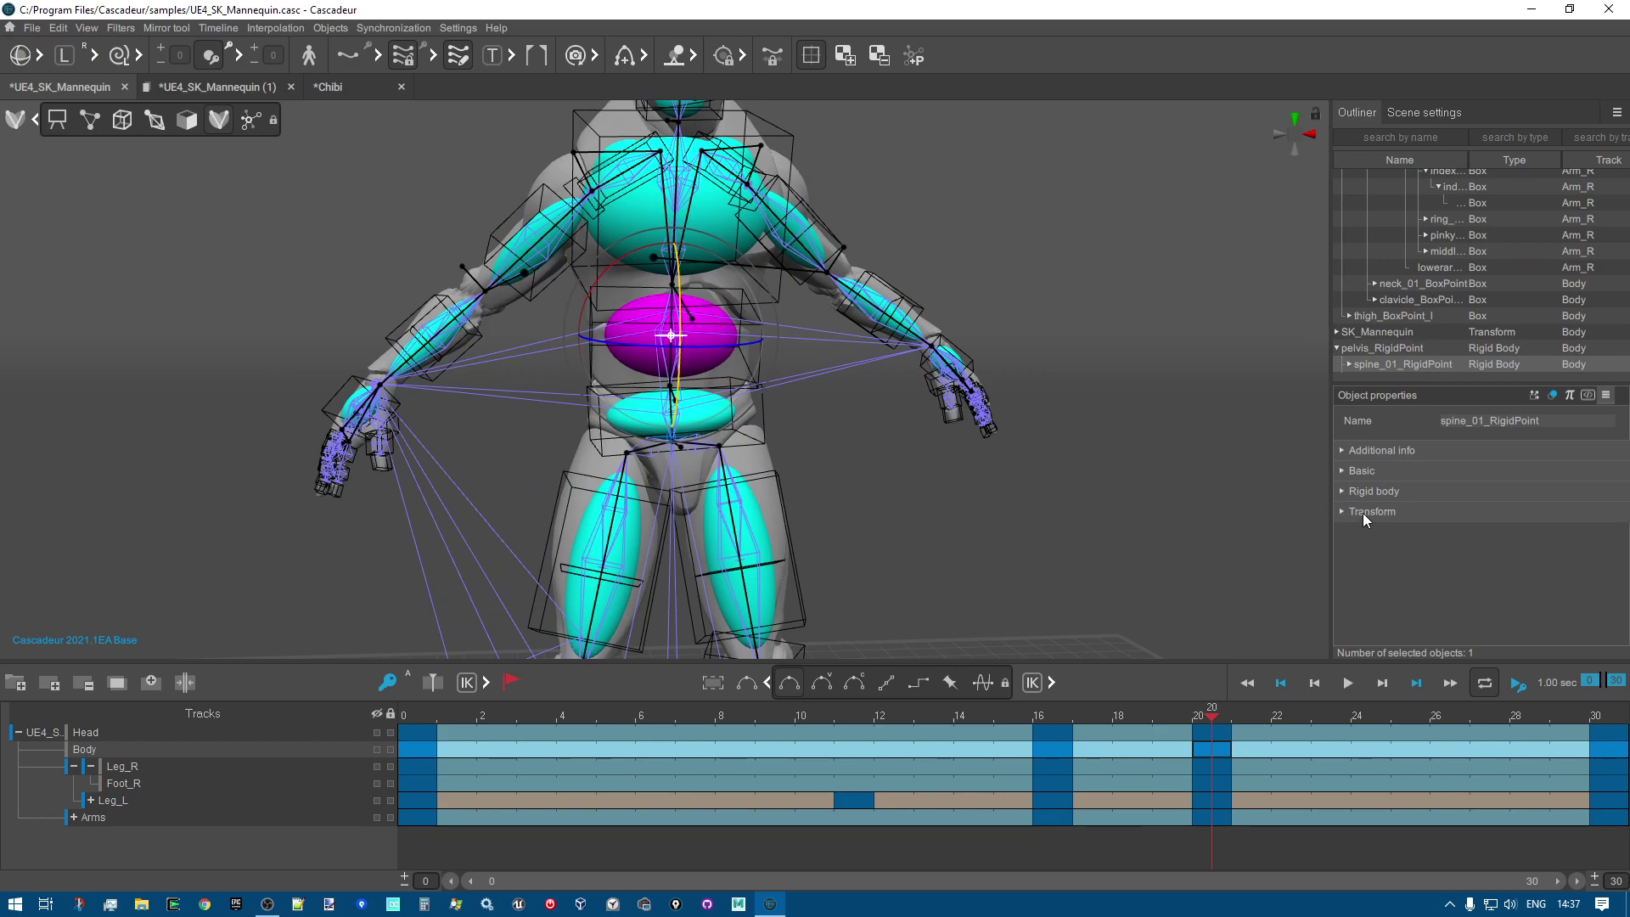
click(1343, 491)
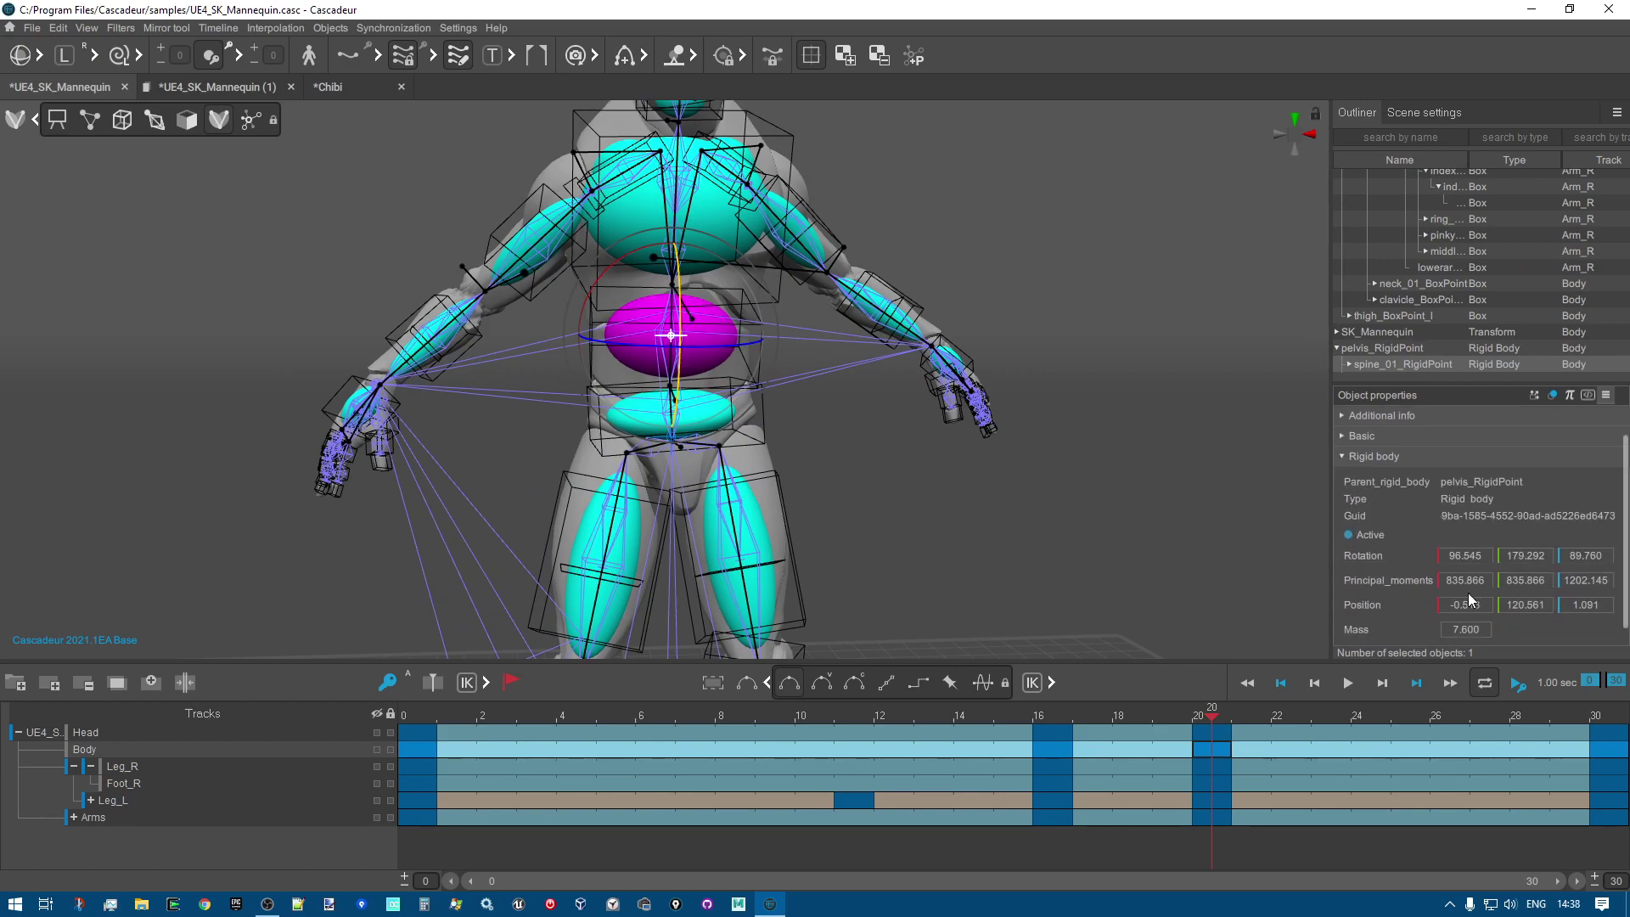
scroll(991, 506, down, 2)
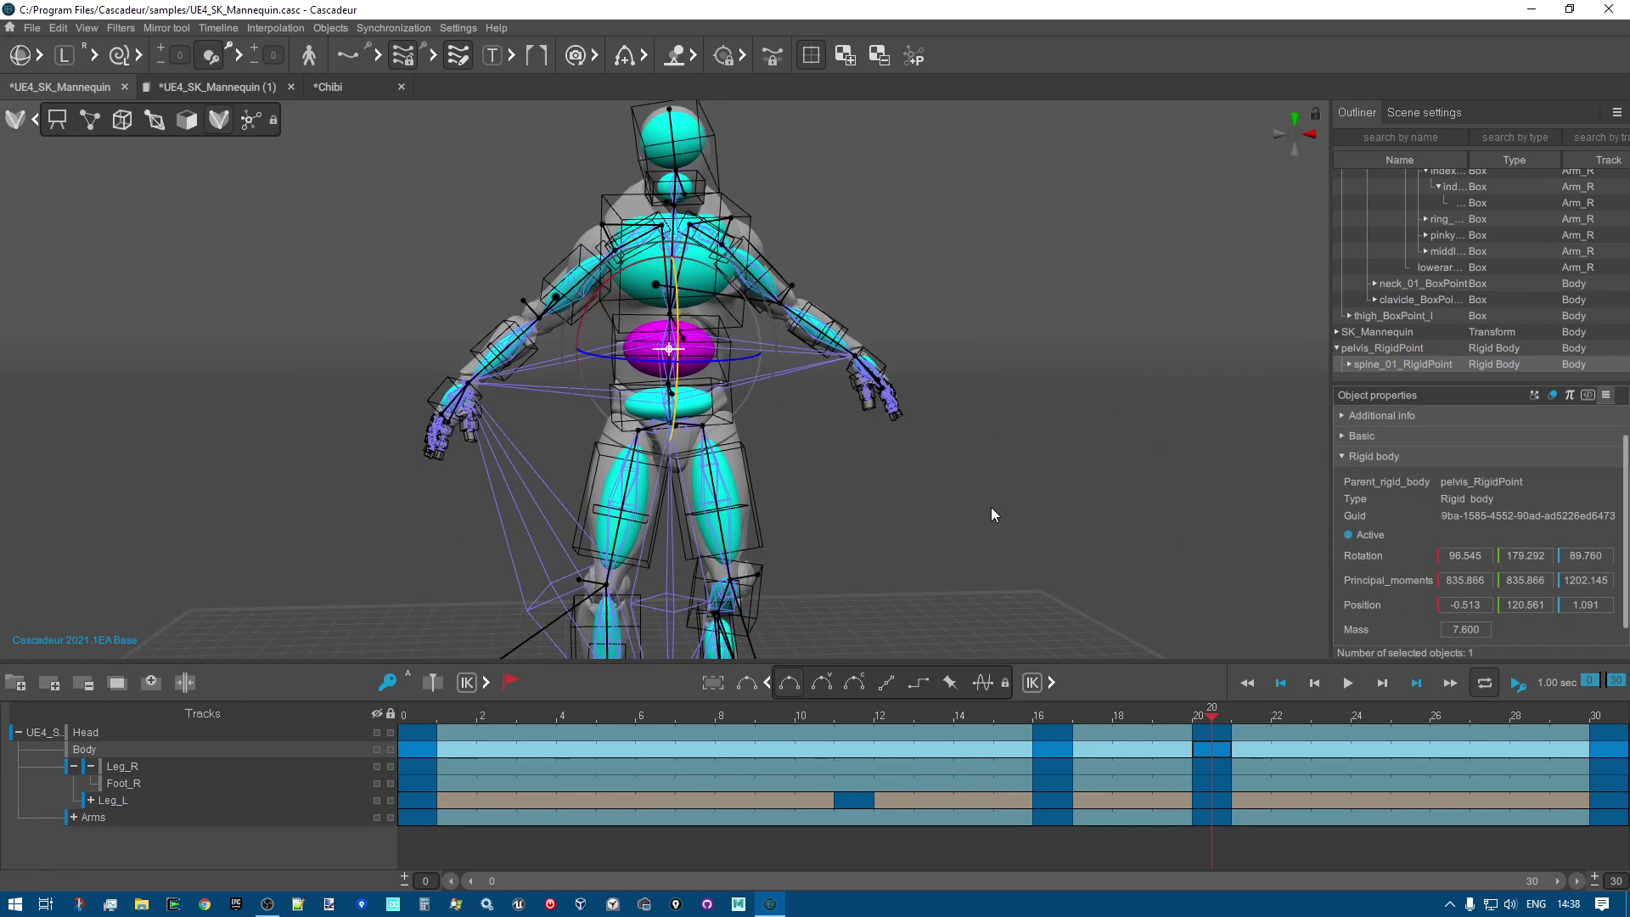
right_drag(868, 517, 914, 458)
click(914, 459)
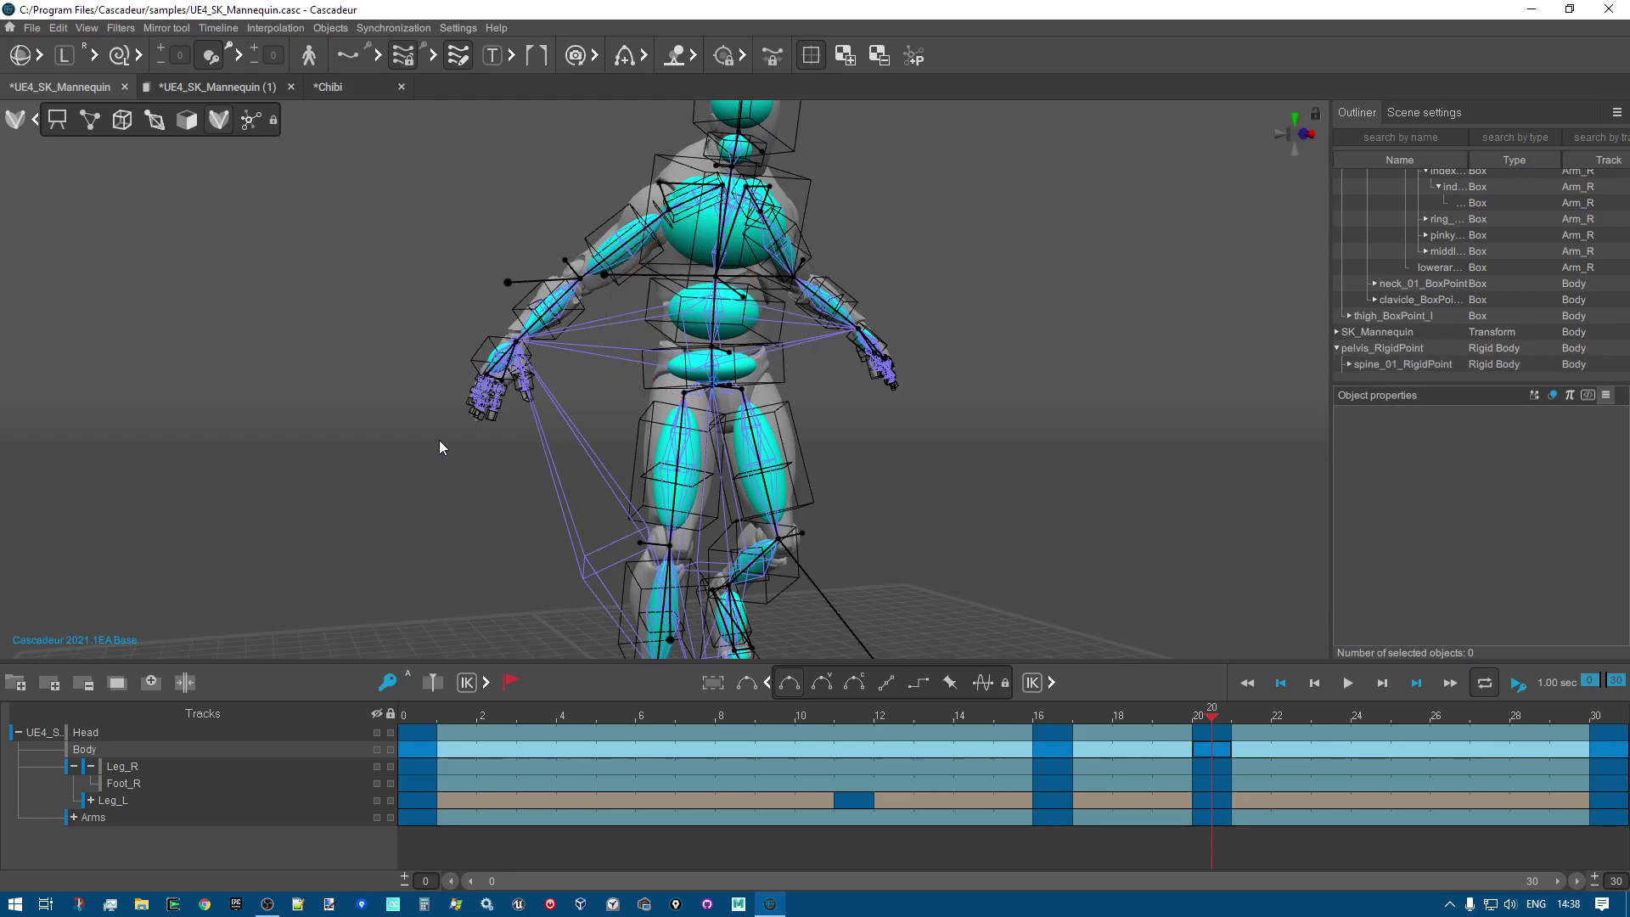
Examine the mannequin's right hand and fingers up close with all controller types displayed.
scroll(381, 487, up, 3)
right_drag(419, 536, 477, 322)
scroll(461, 528, up, 5)
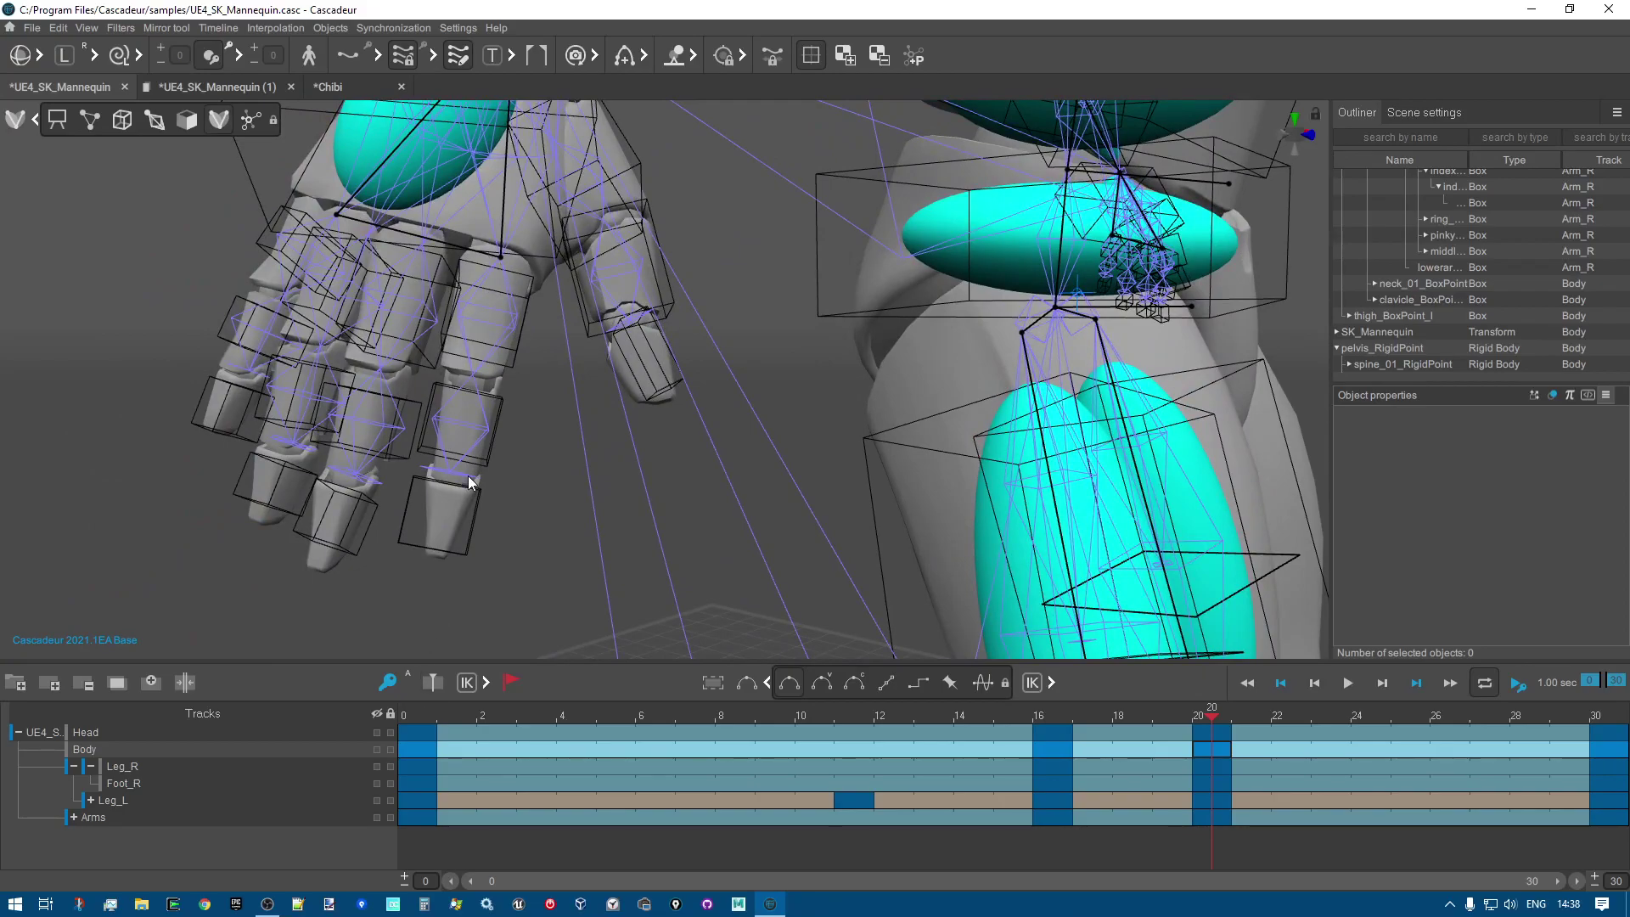
scroll(558, 502, up, 5)
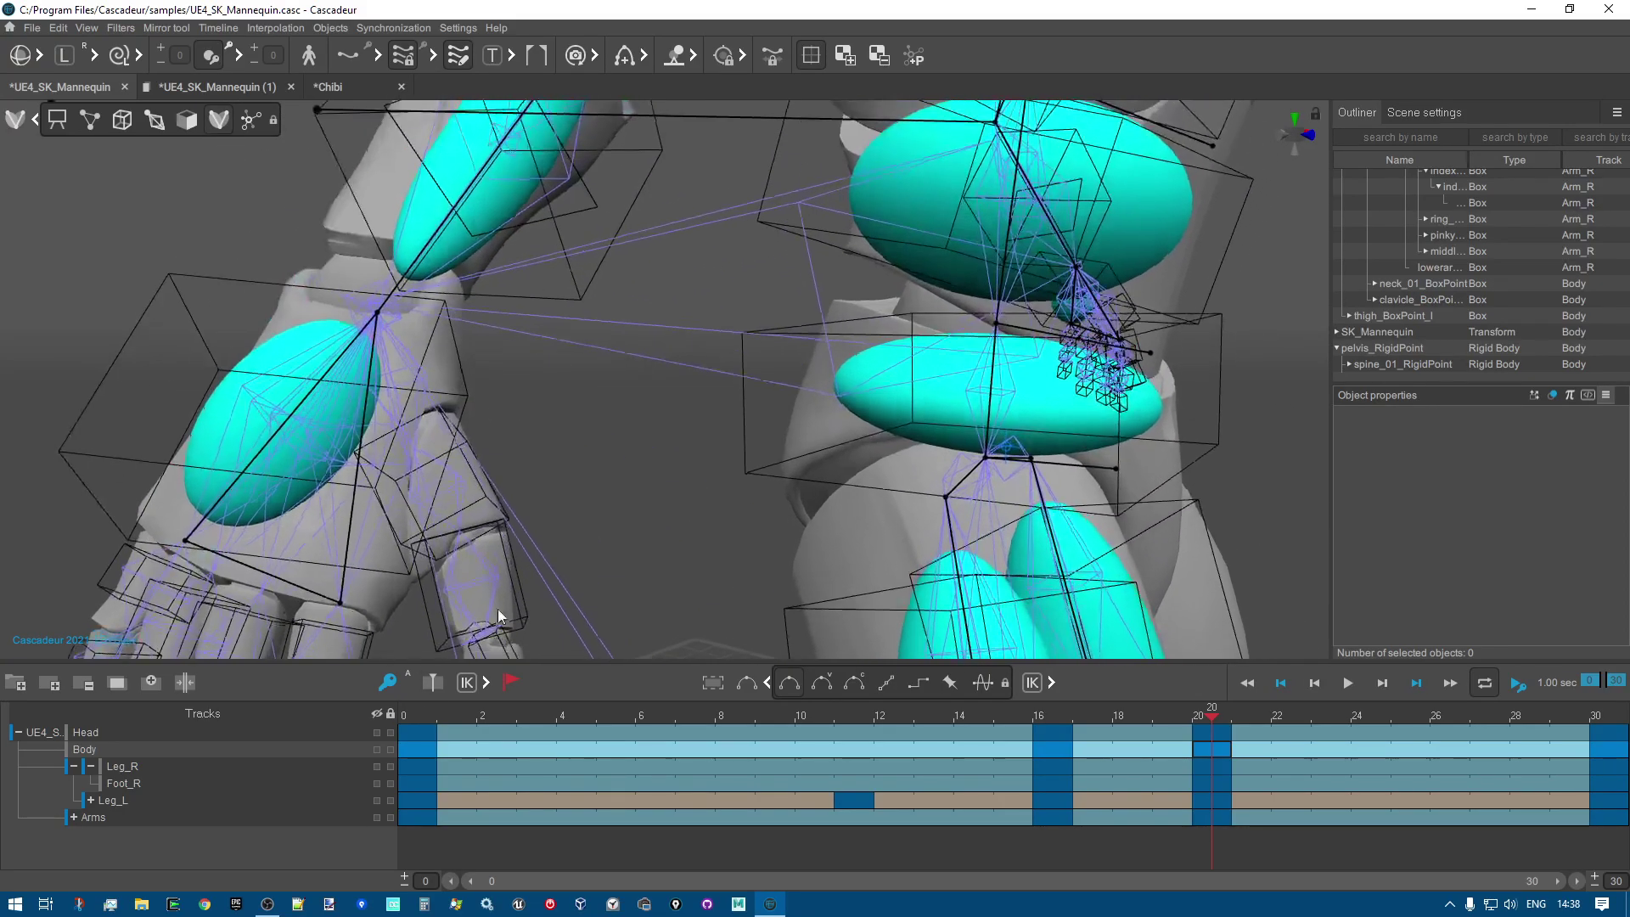
right_drag(664, 567, 645, 394)
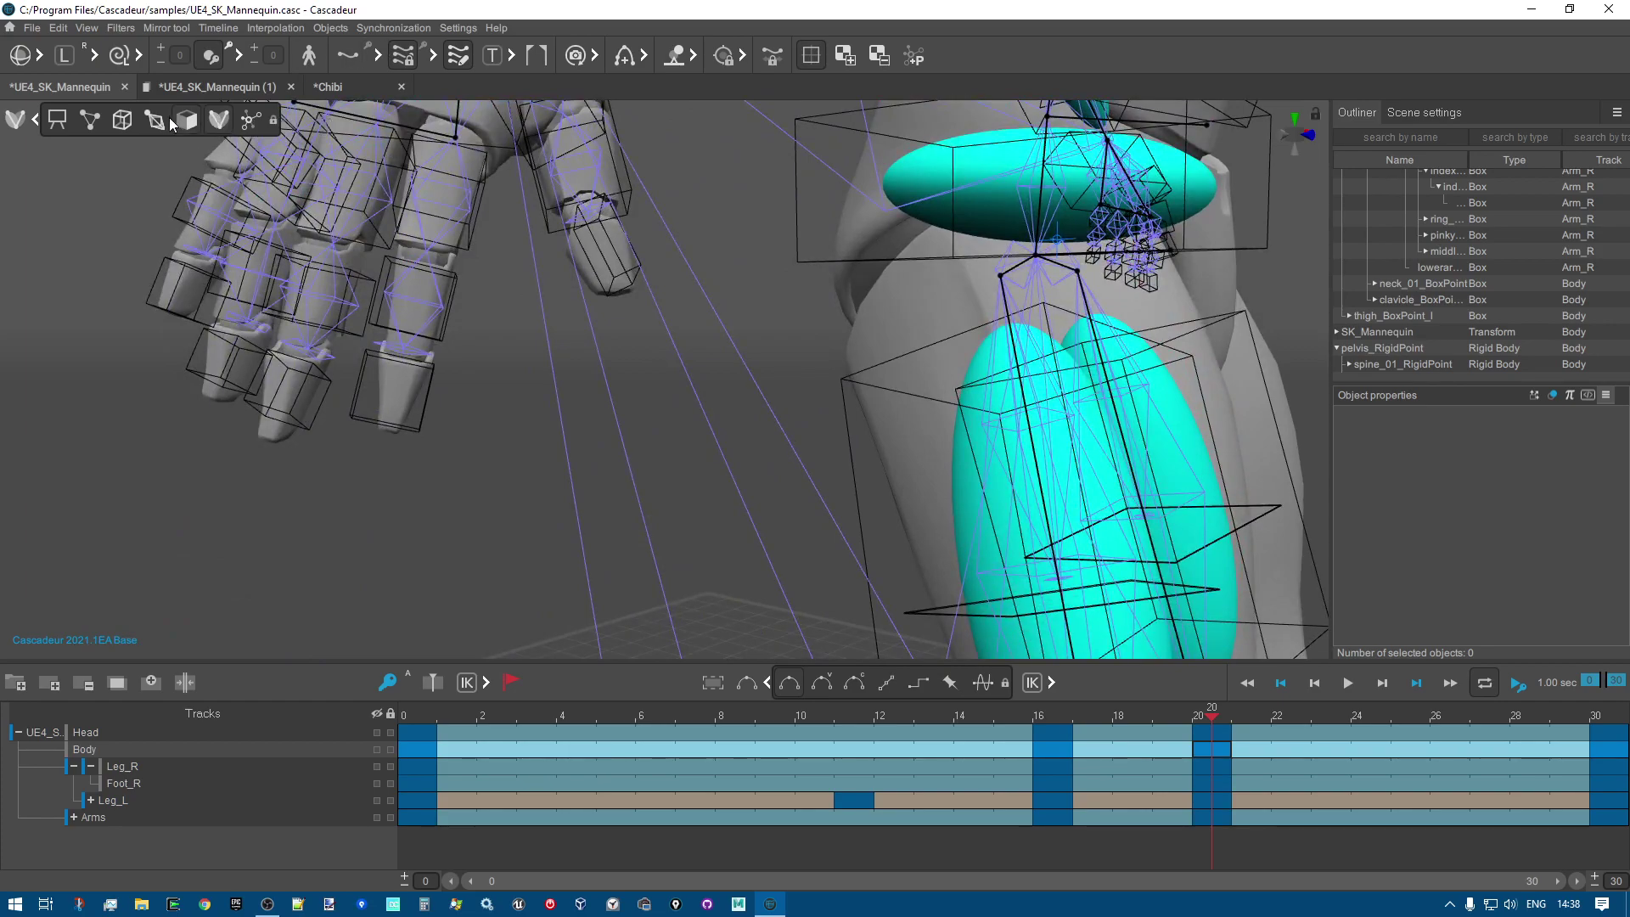
Return to box controller mode by way of point controller mode, and briefly select the right index finger's boxes.
click(90, 120)
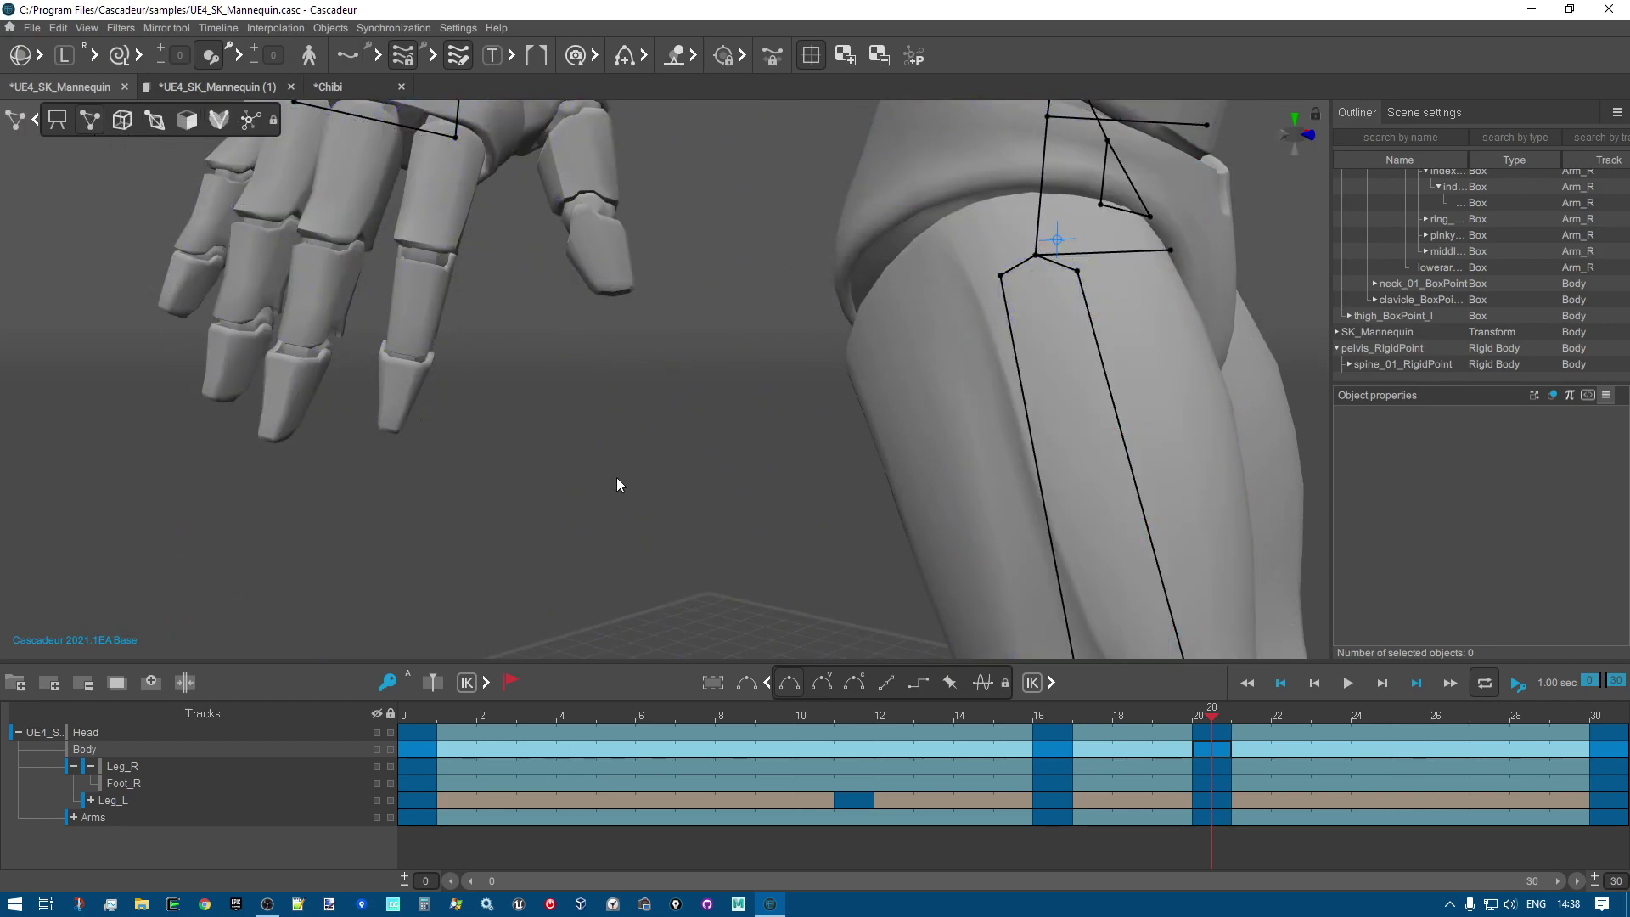
click(123, 123)
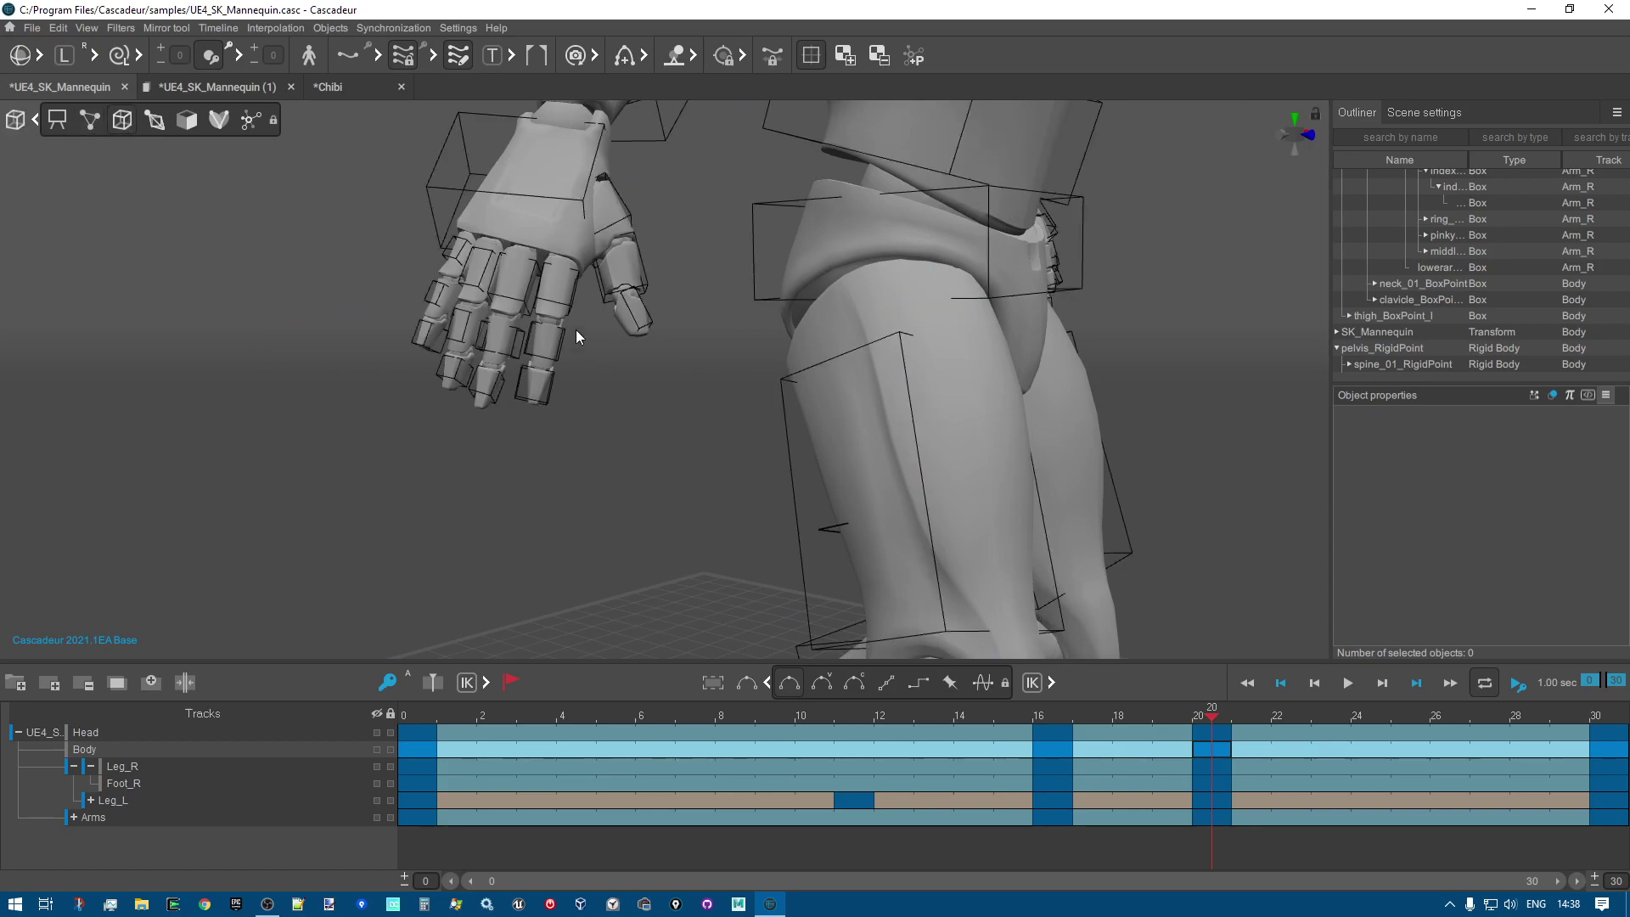
click(567, 298)
alt+right_drag(645, 457, 571, 470)
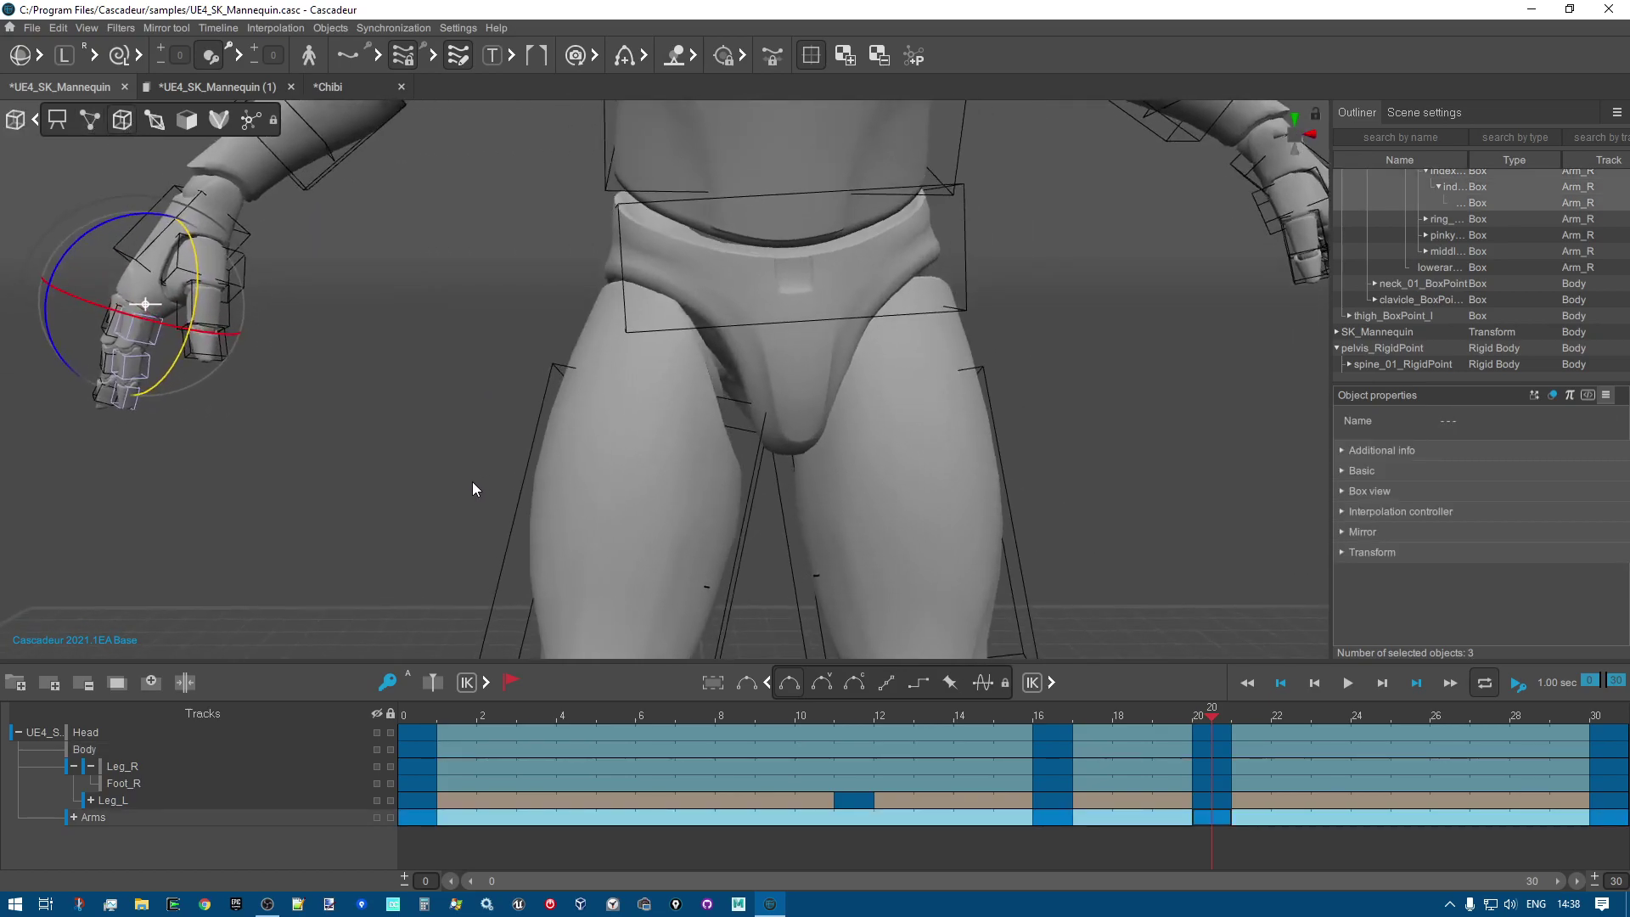
alt+drag(570, 470, 597, 481)
click(597, 480)
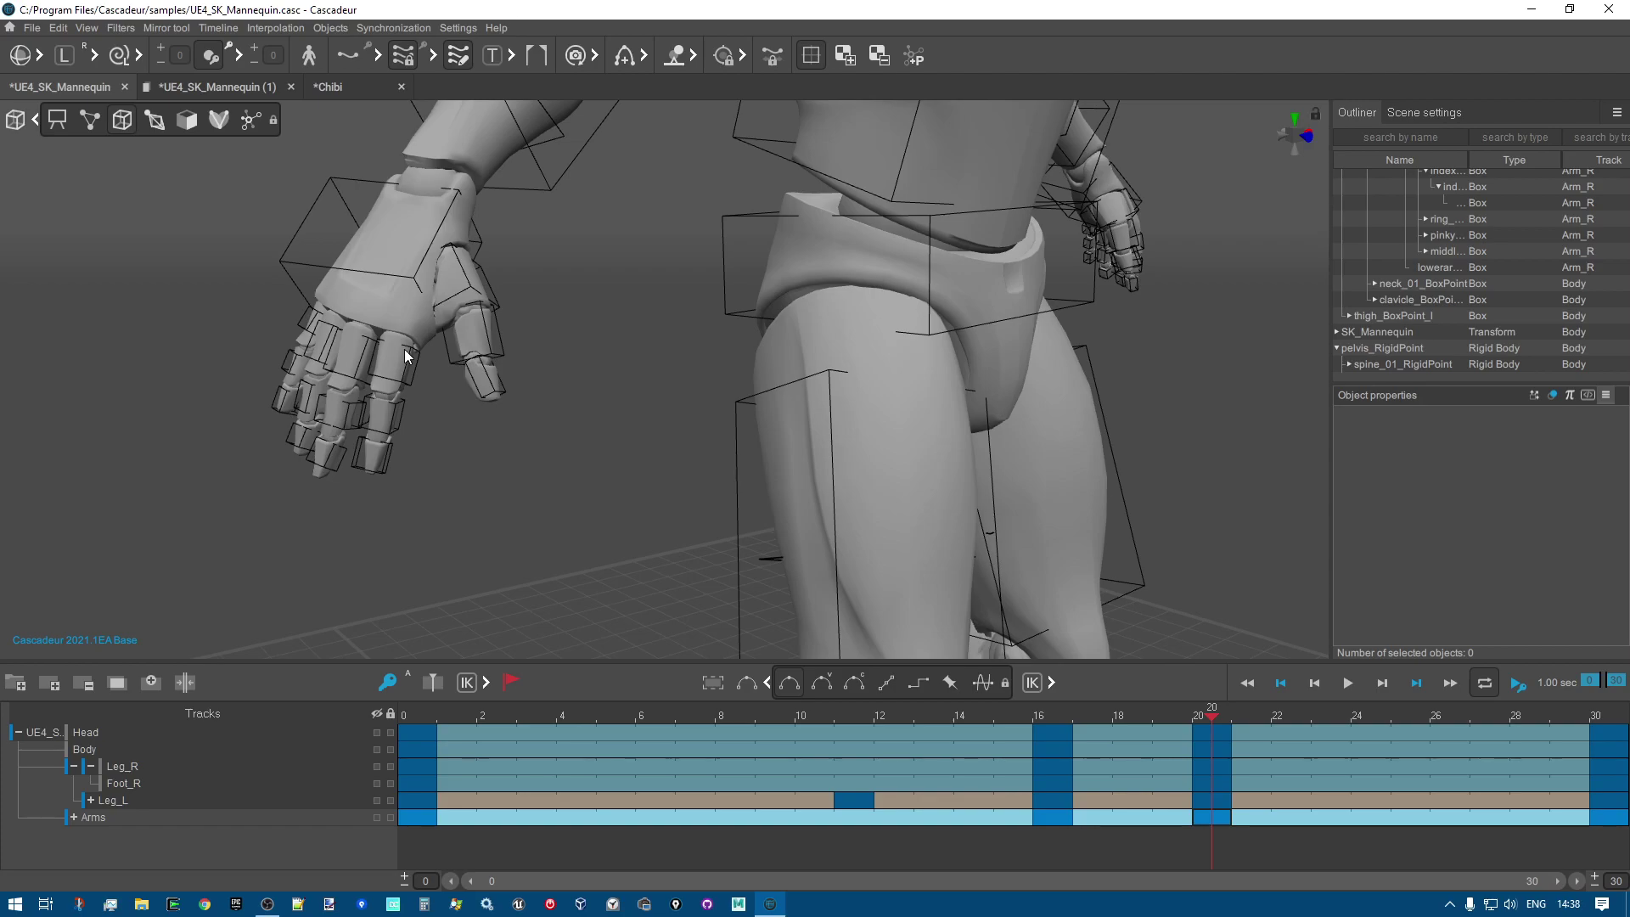
Select the right index finger's three boxes and rotate the finger freely about its base joint.
click(409, 349)
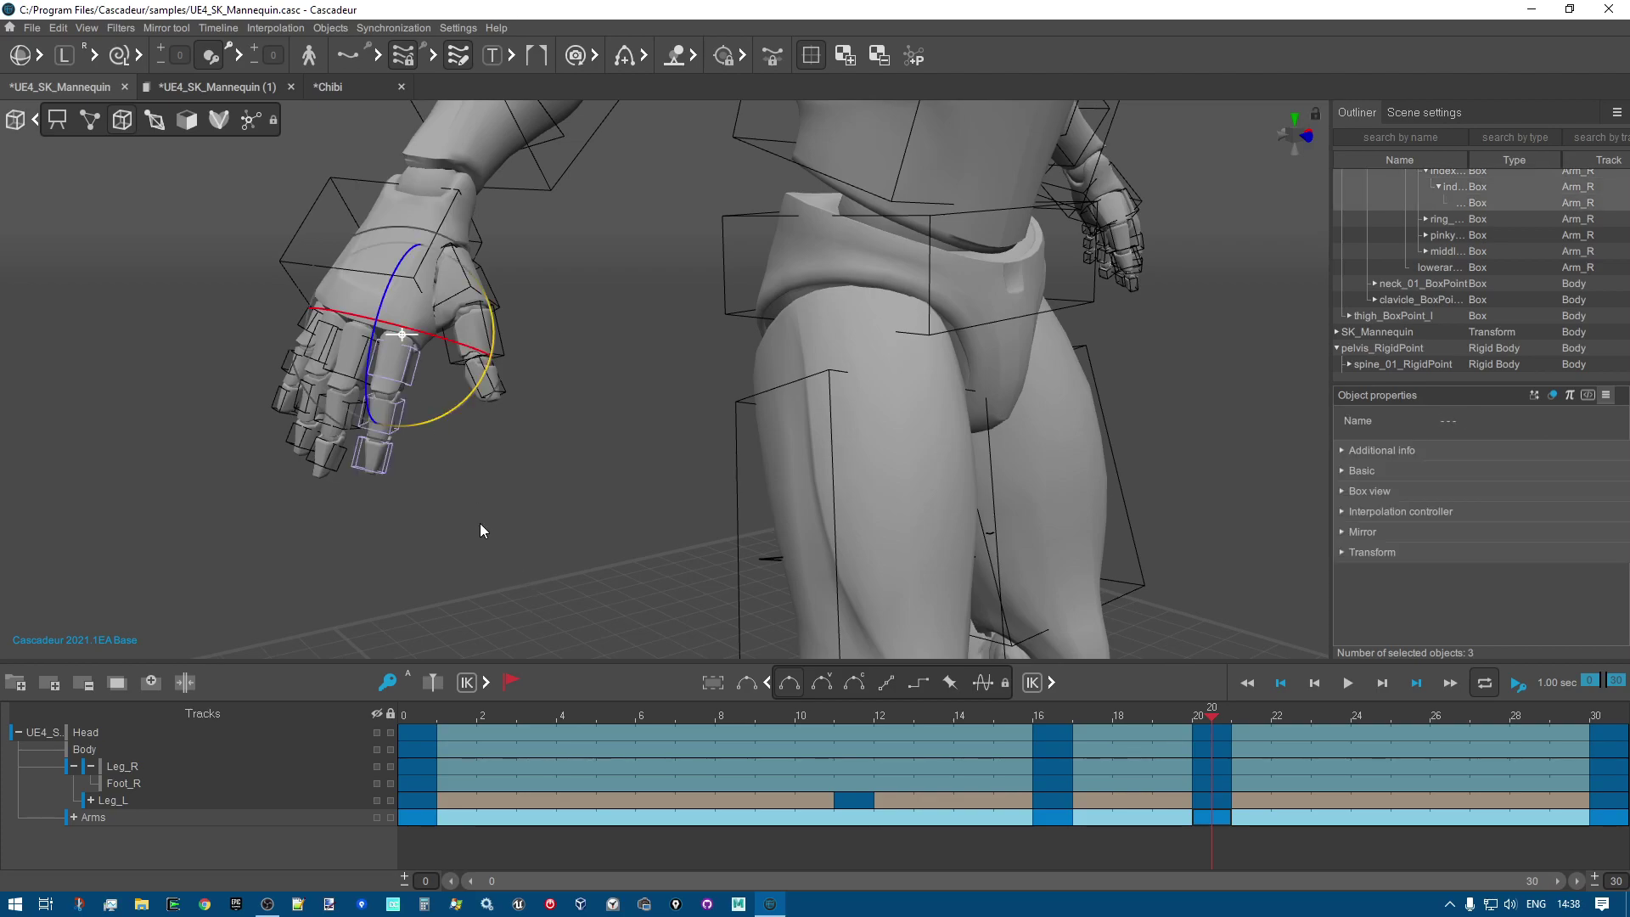
alt+drag(480, 523, 582, 523)
alt+right_drag(582, 522, 558, 540)
alt+drag(559, 539, 487, 526)
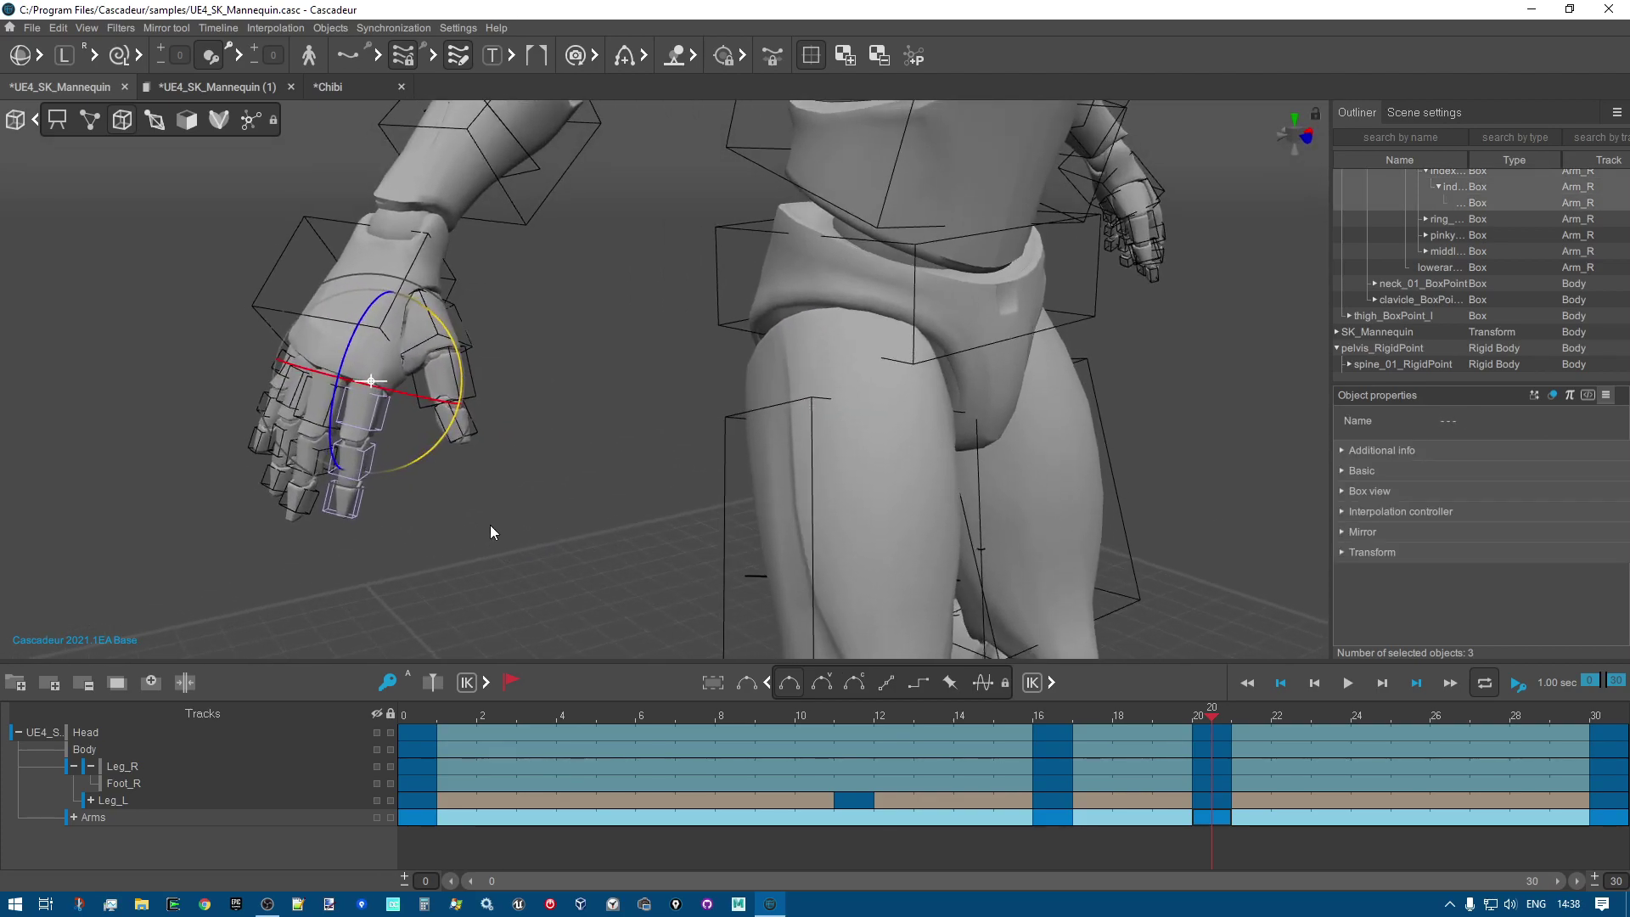
click(410, 433)
click(371, 410)
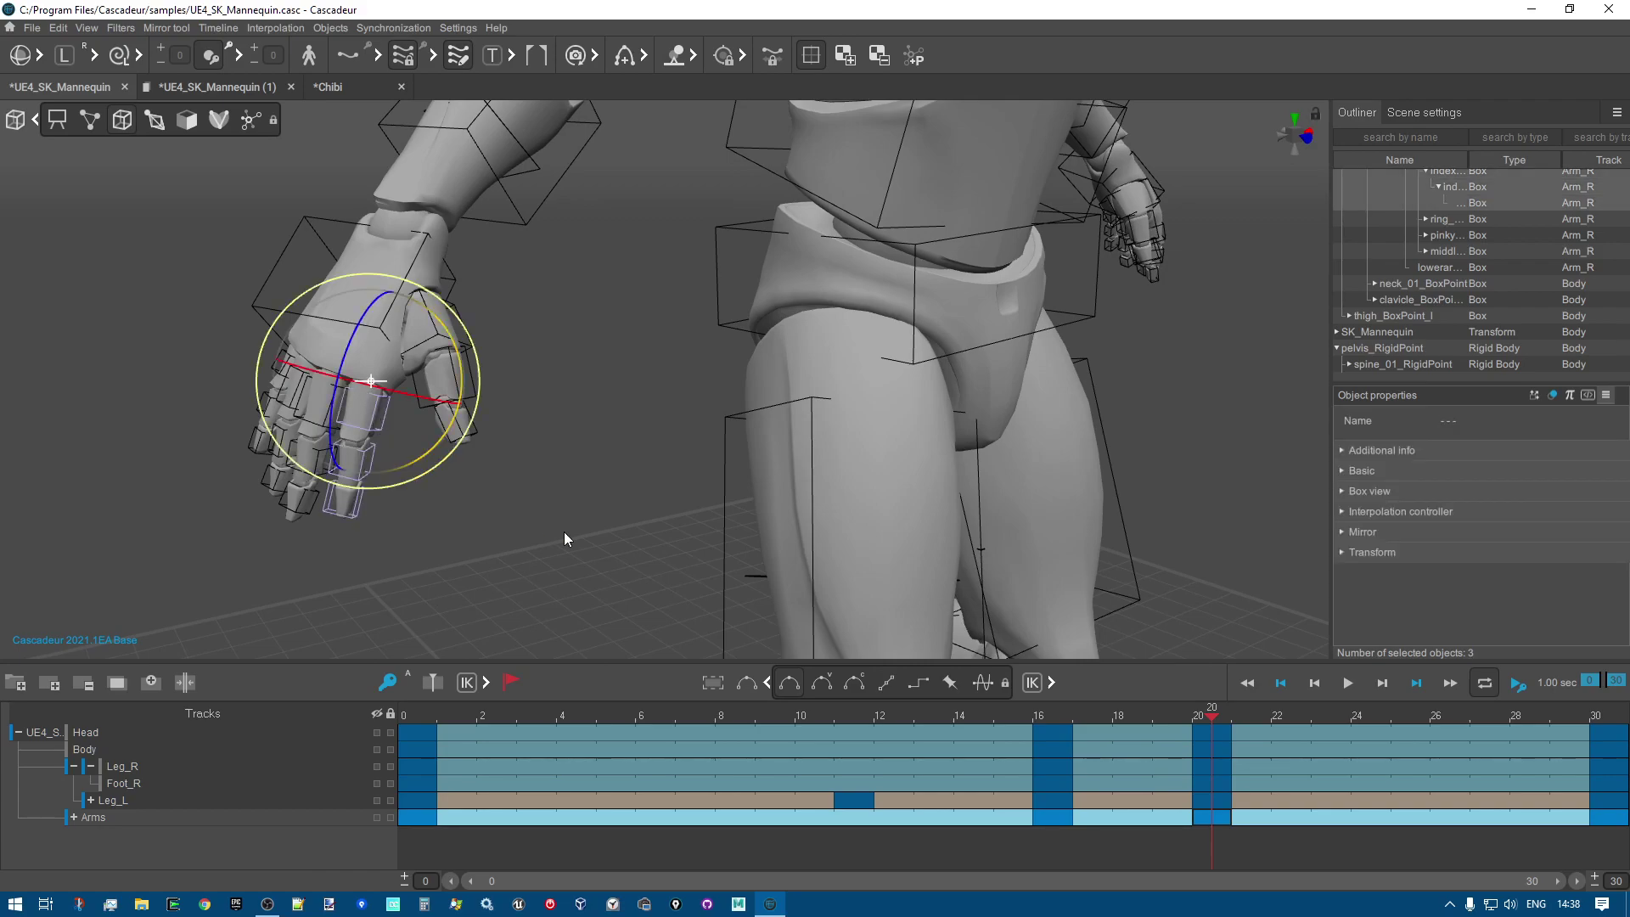
drag(351, 354, 336, 416)
Turn on spiral rotation and curl the selected index finger toward the palm.
right_drag(337, 416, 420, 537)
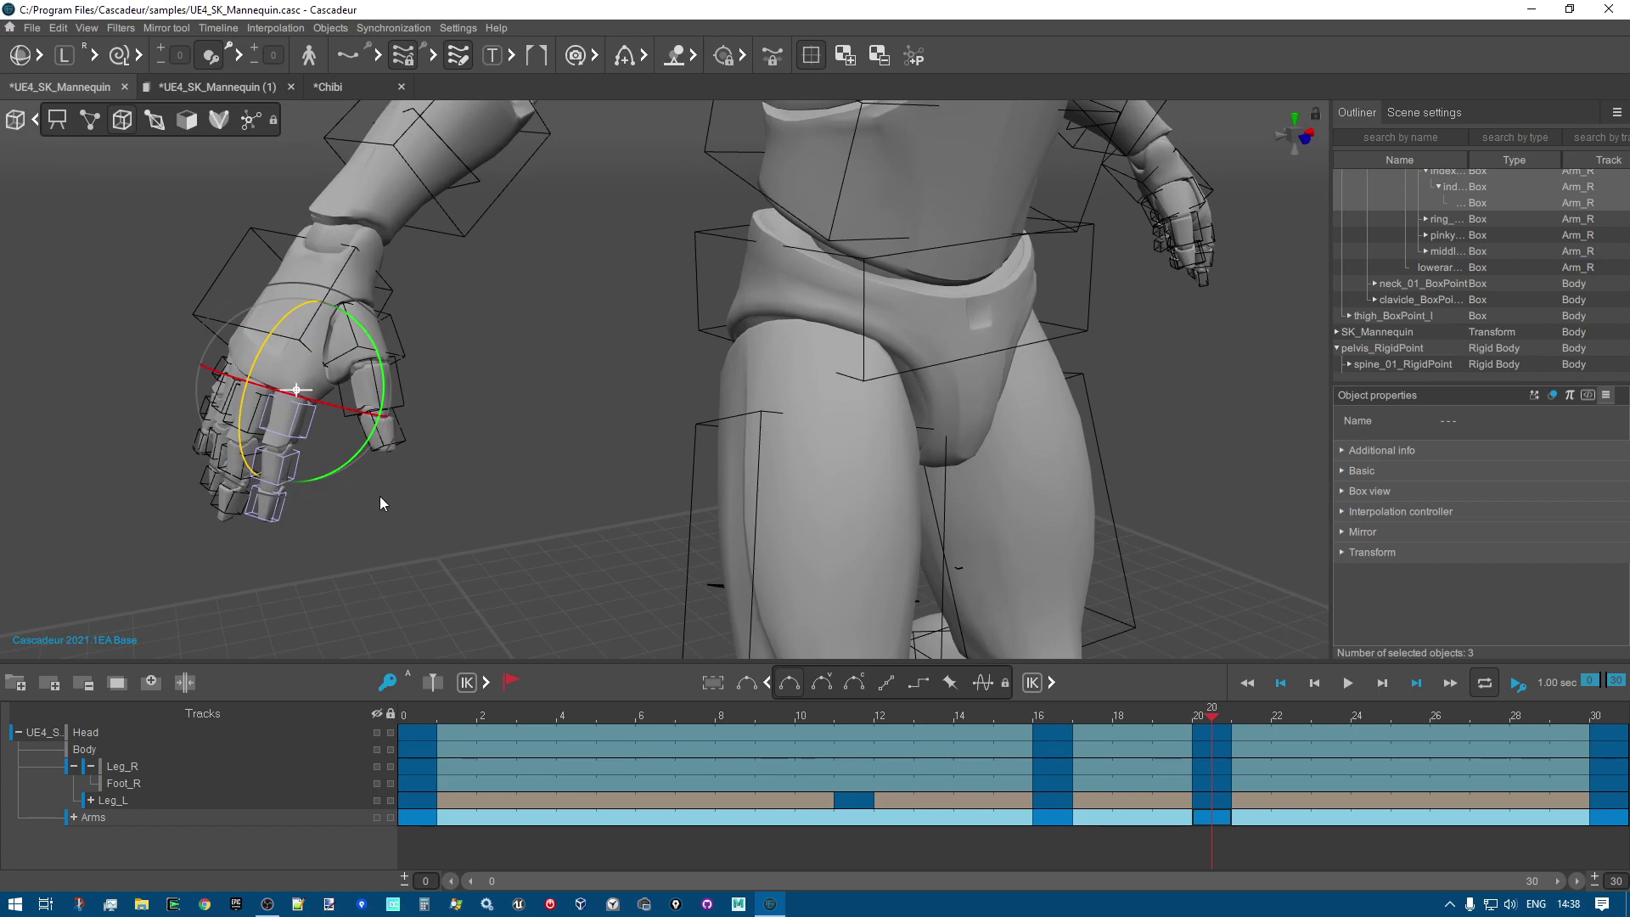
click(120, 56)
drag(272, 332, 280, 442)
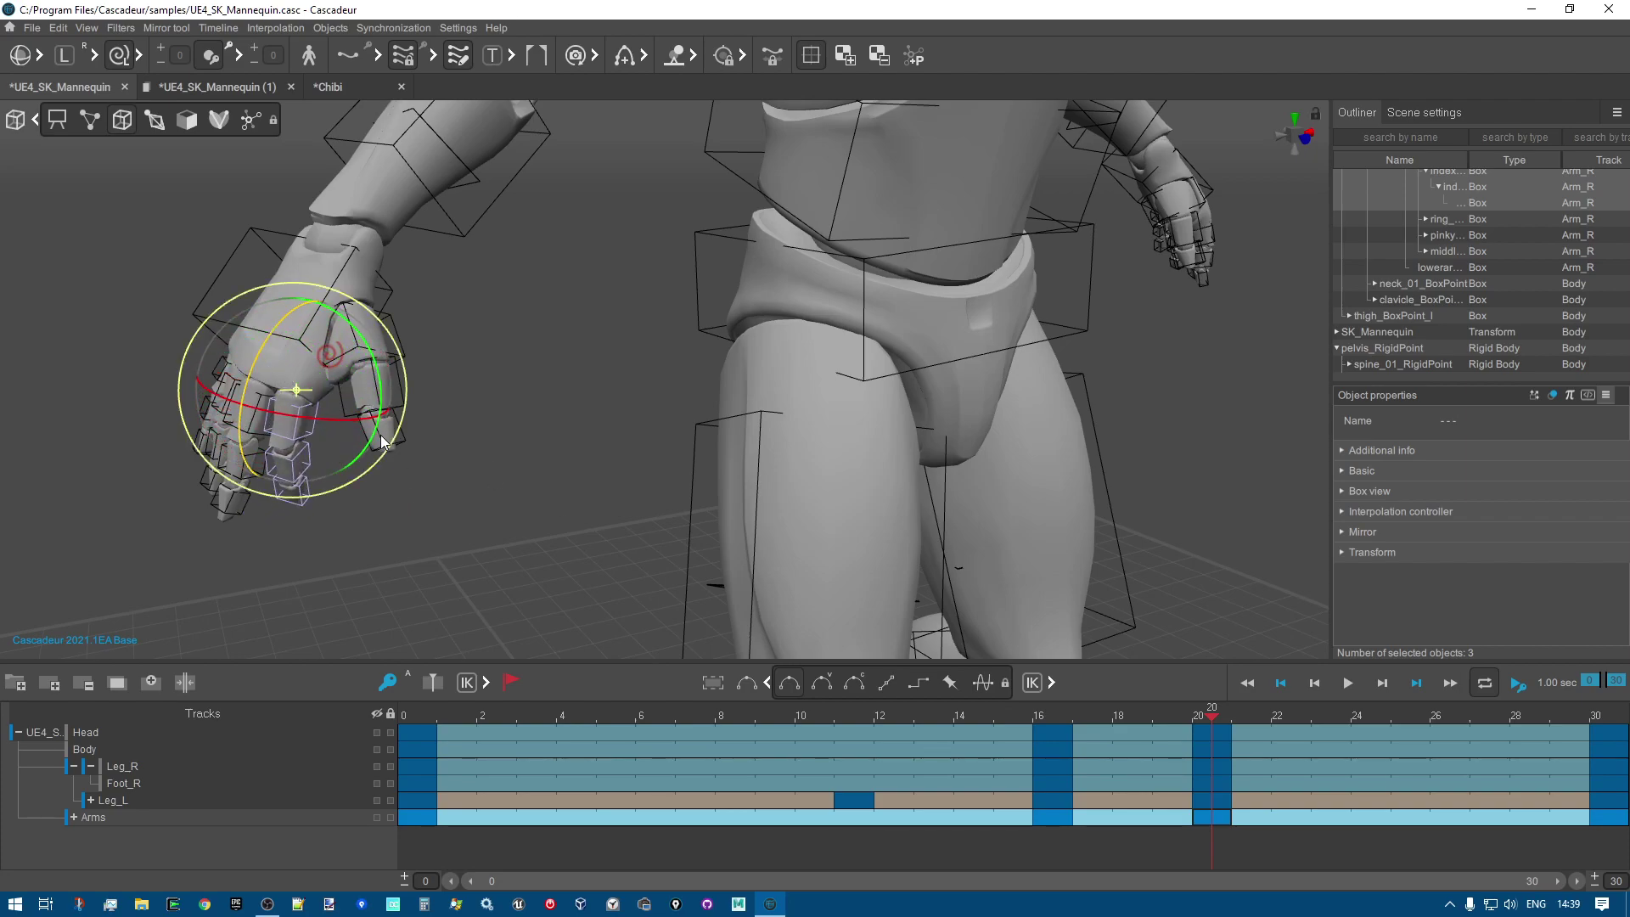
Select the right middle finger's full chain of boxes and curl it toward the palm with spiral rotation.
click(437, 340)
double_click(254, 416)
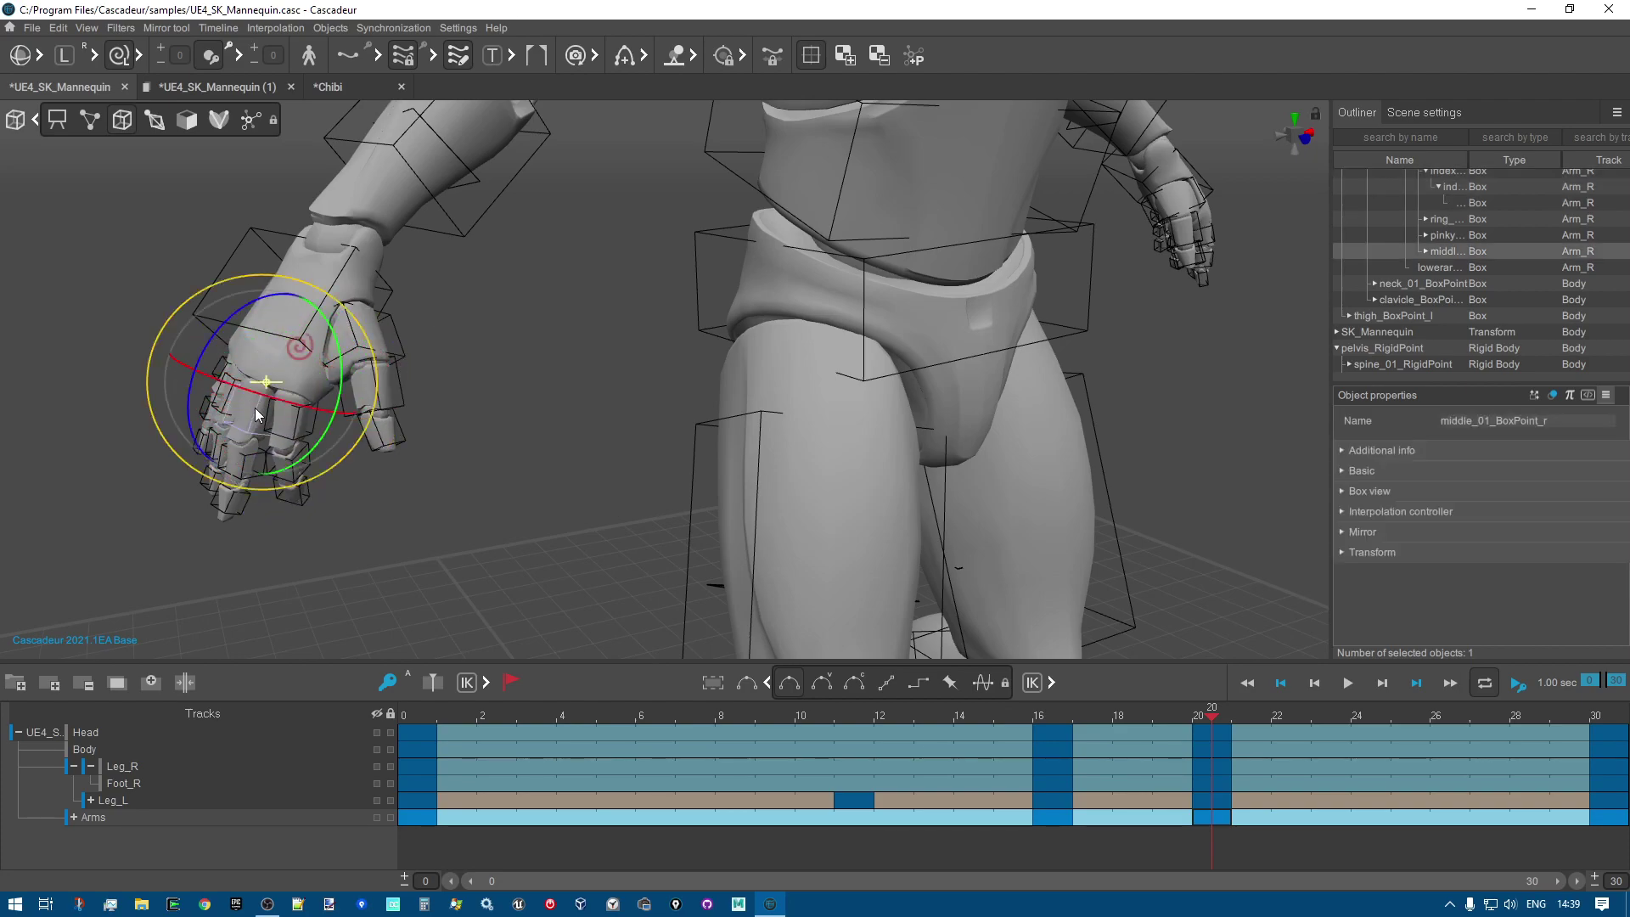
drag(232, 333, 216, 395)
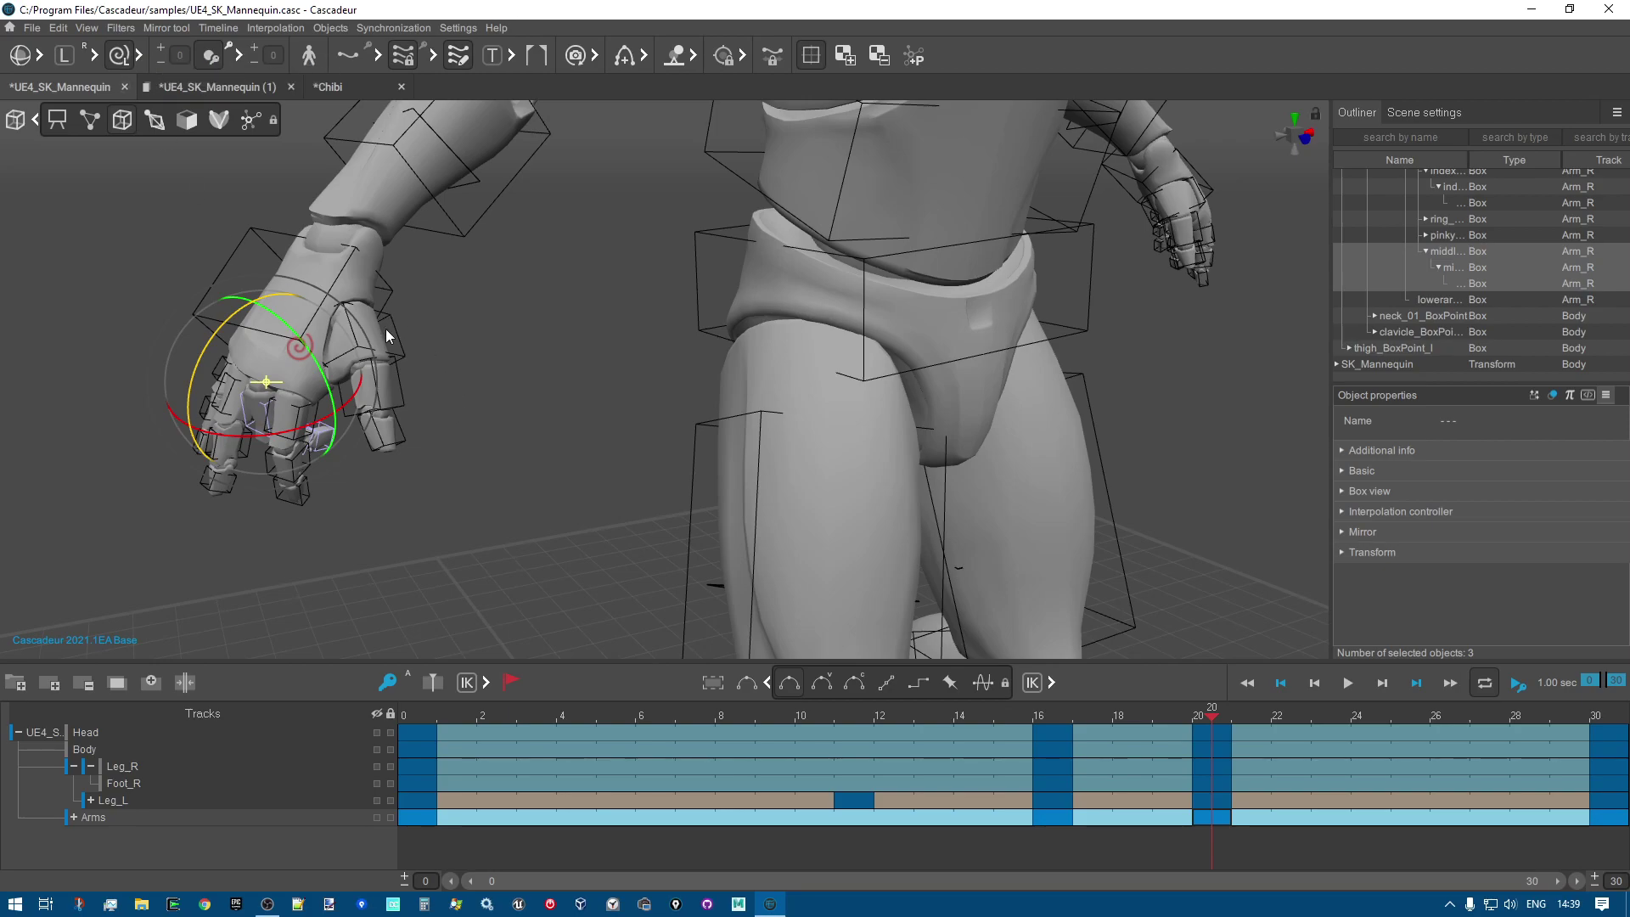
Select the right ring finger's full chain of boxes and curl it toward the palm with spiral rotation.
click(214, 404)
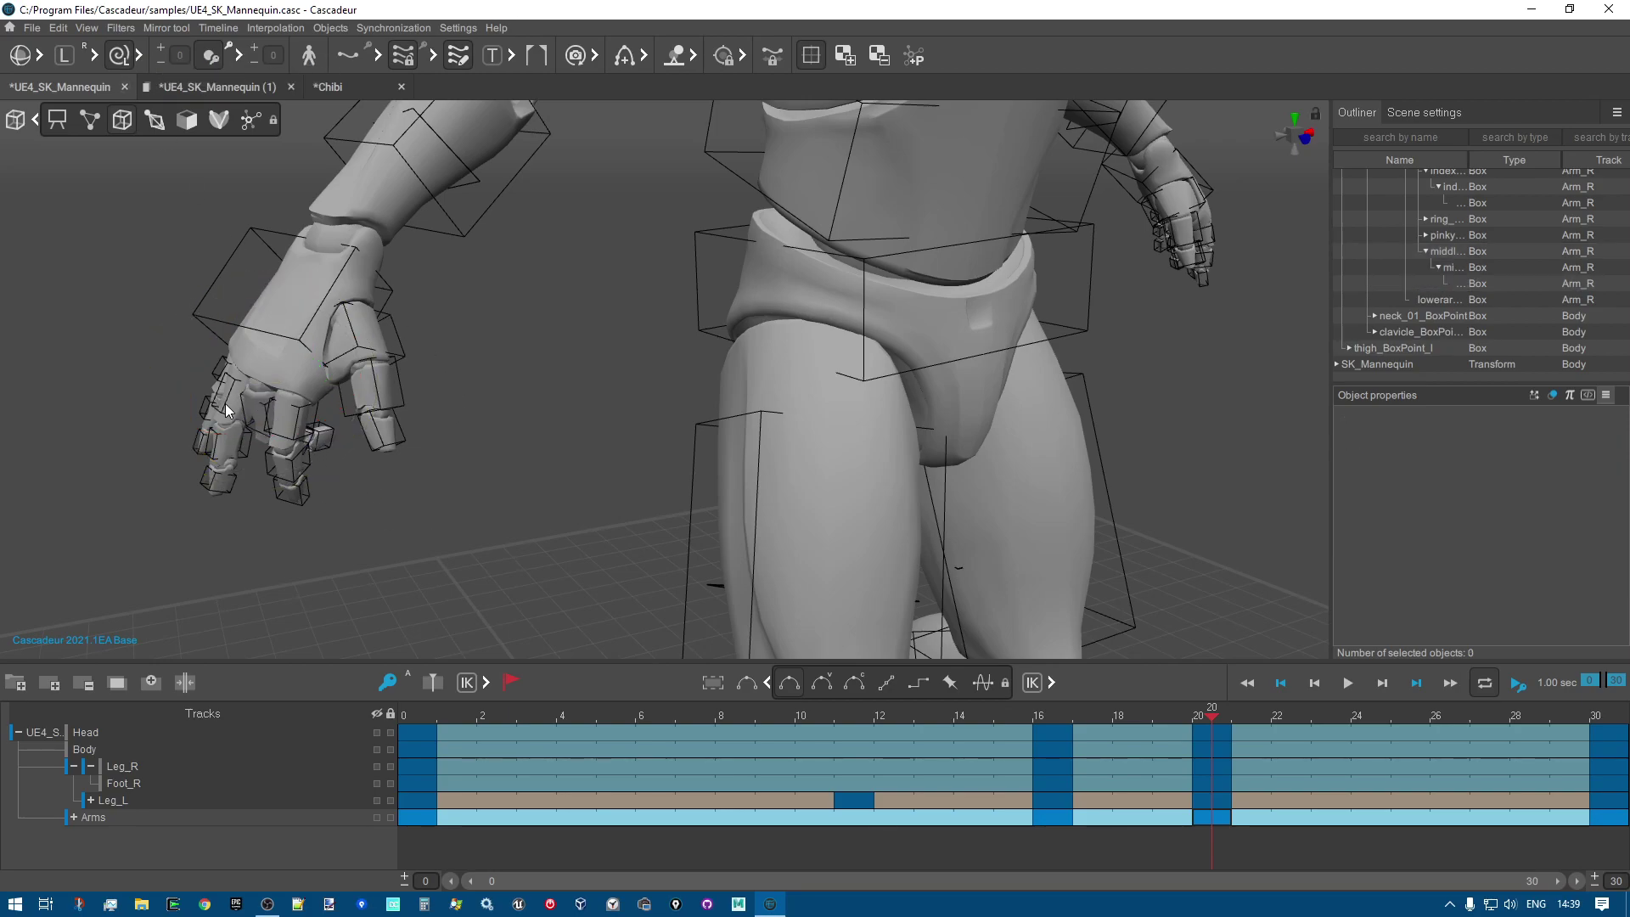
click(227, 411)
drag(216, 280, 172, 307)
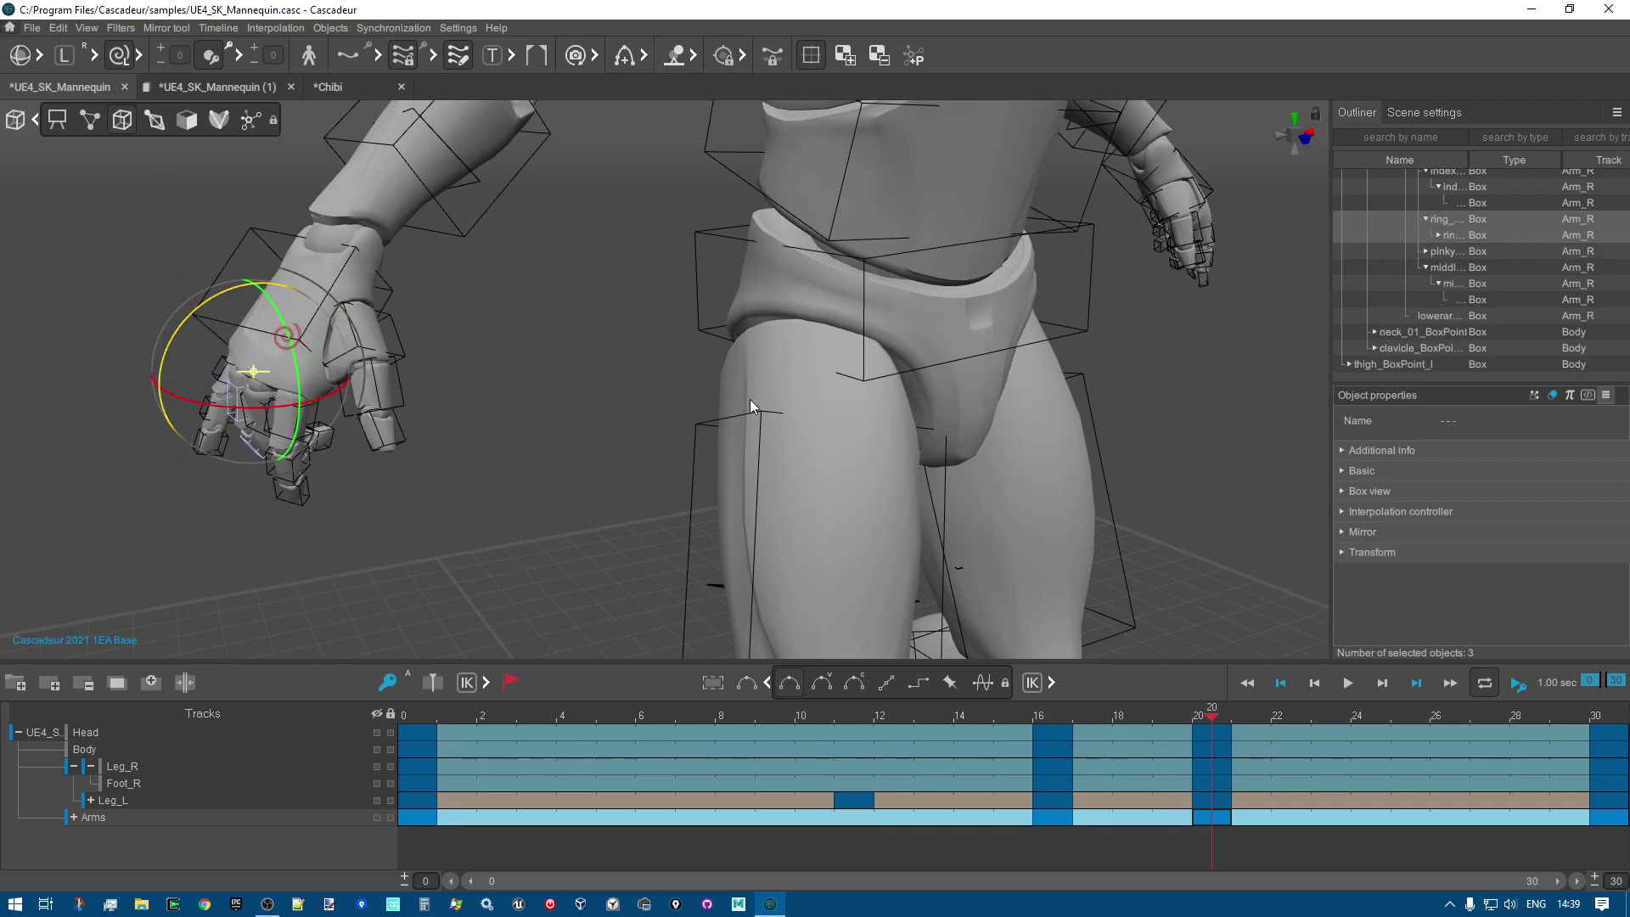
Open the Sabertooth scene from the sample scenes.
scroll(984, 382, down, 2)
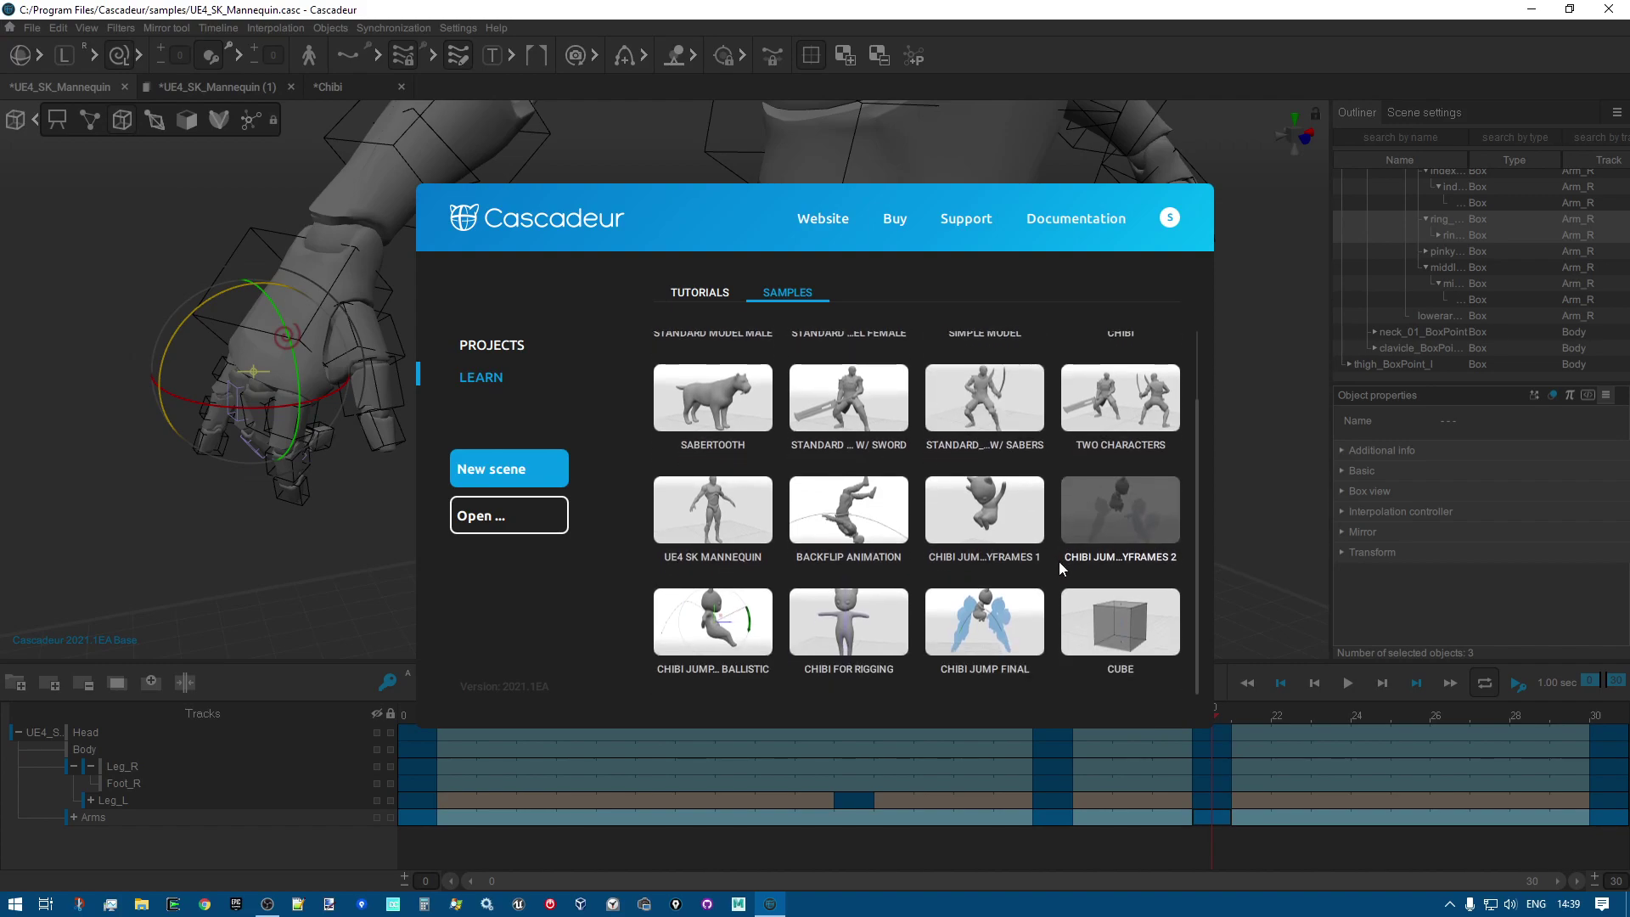
scroll(1062, 569, up, 1)
click(717, 416)
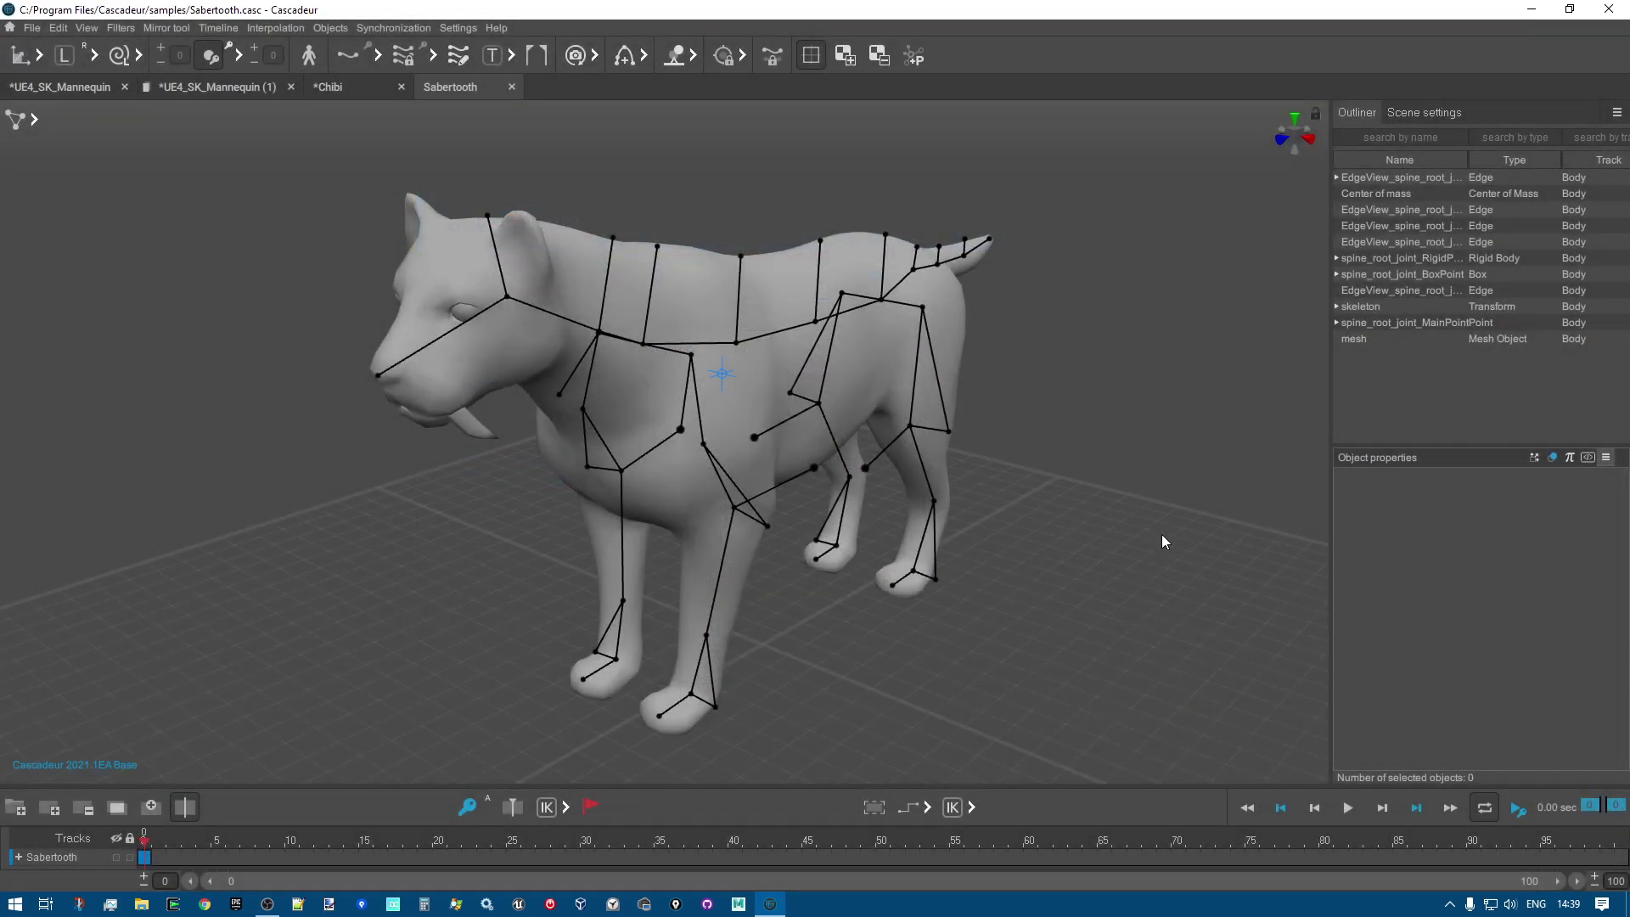
Select the sabertooth's whole tail chain of points and curl it upward over the back with spiral rotation.
right_drag(1161, 533, 1042, 433)
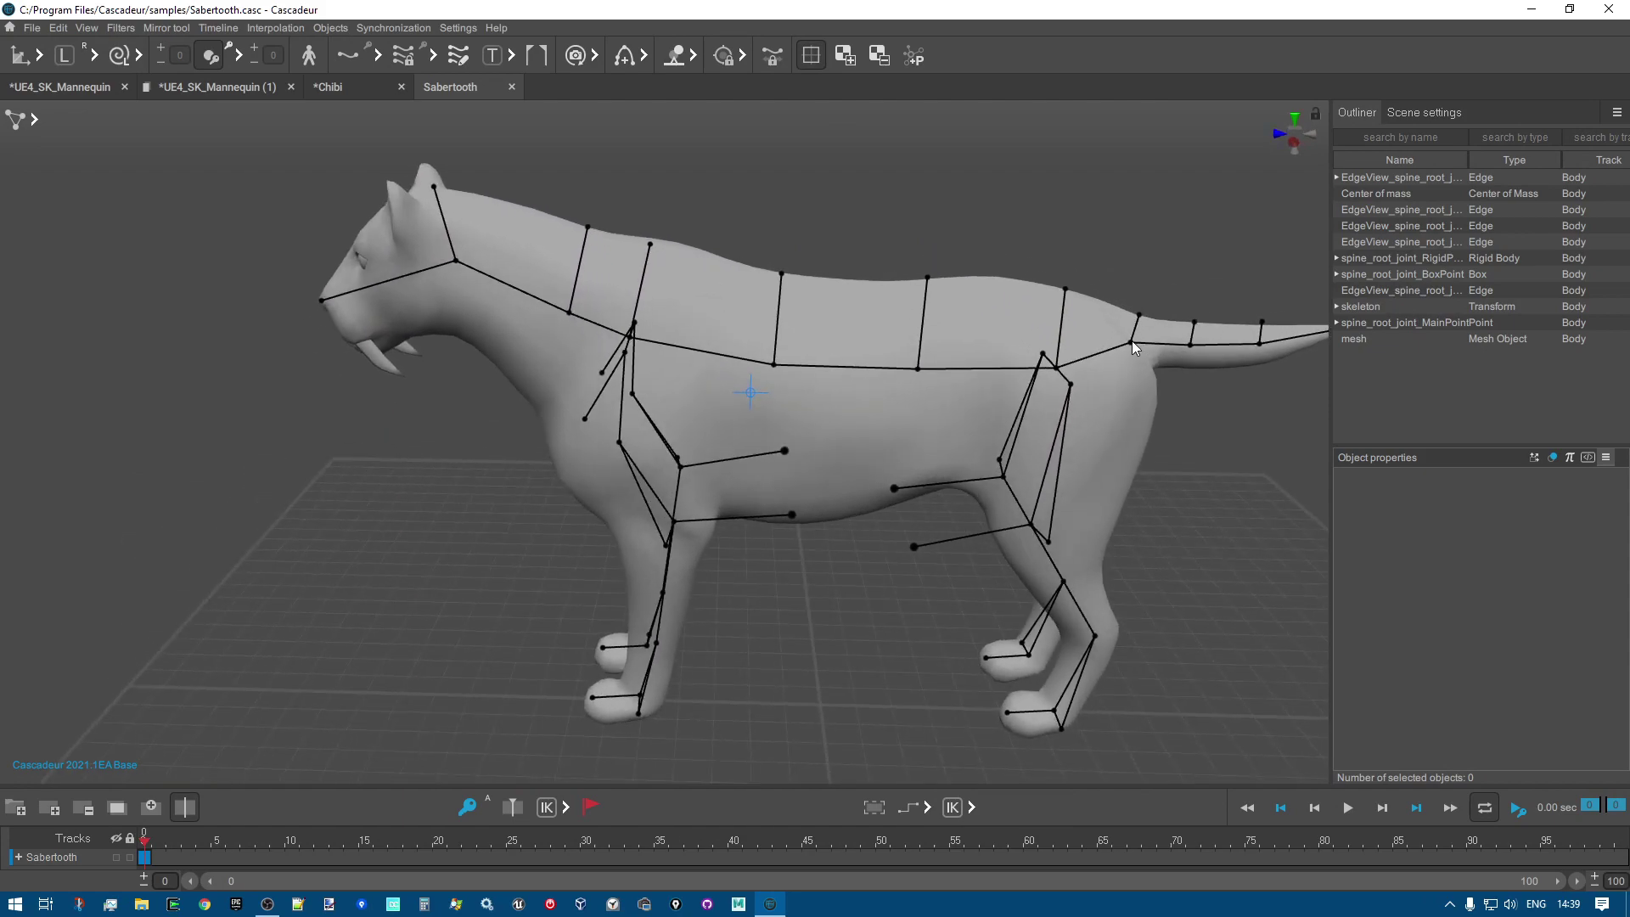
click(1132, 341)
middle_drag(1044, 450, 898, 565)
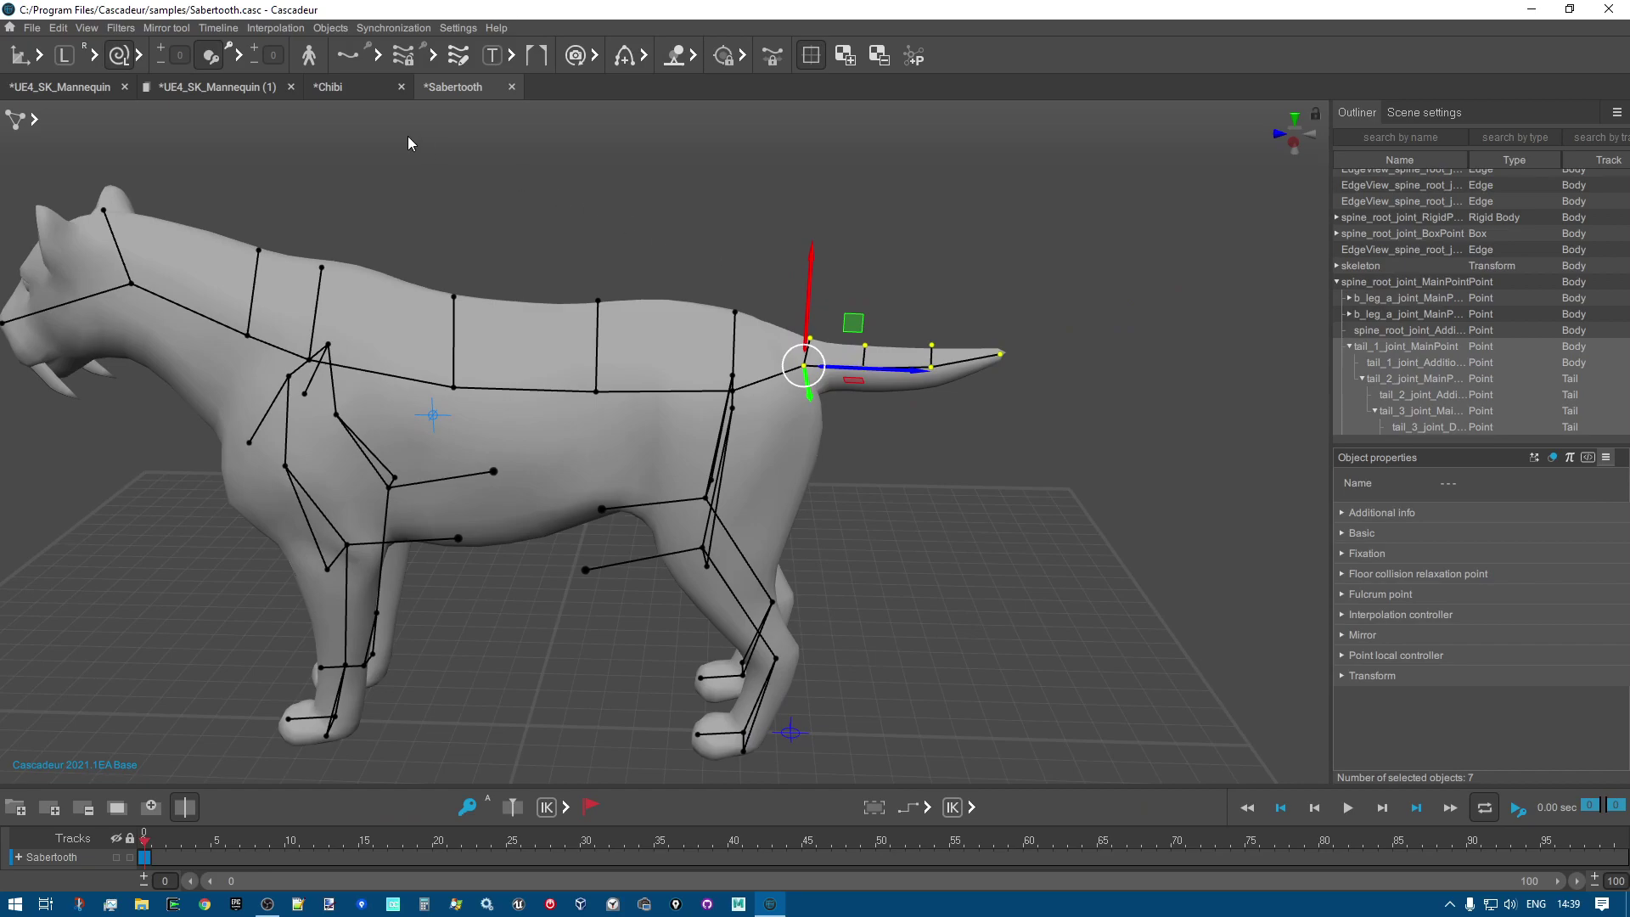
key(e)
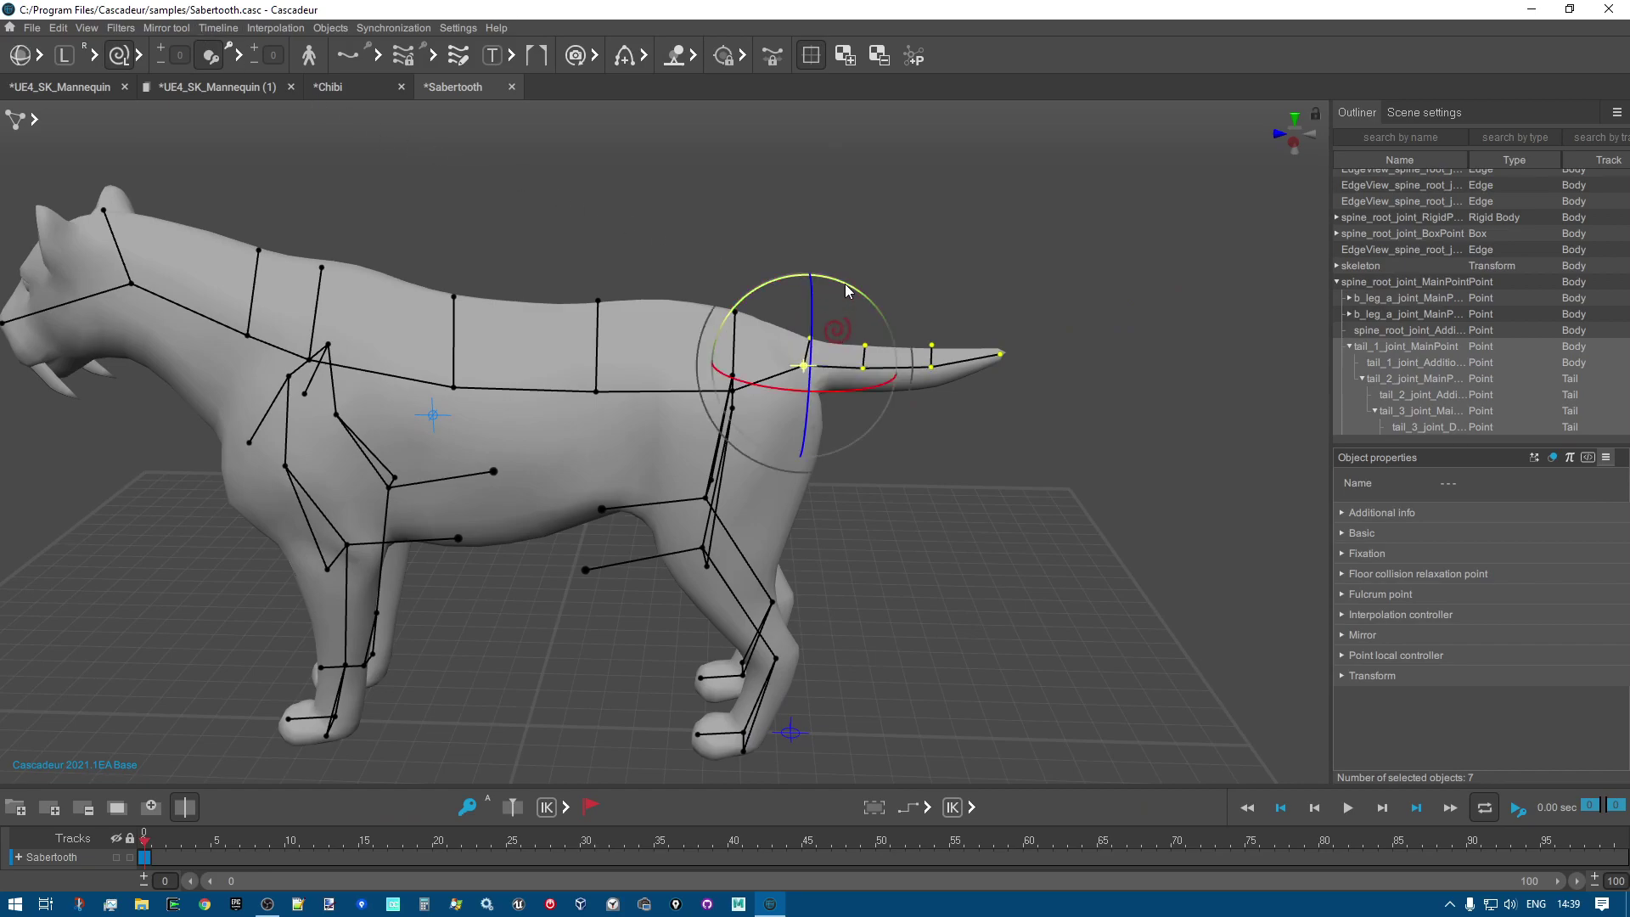
drag(839, 298, 735, 259)
right_drag(1085, 550, 98, 134)
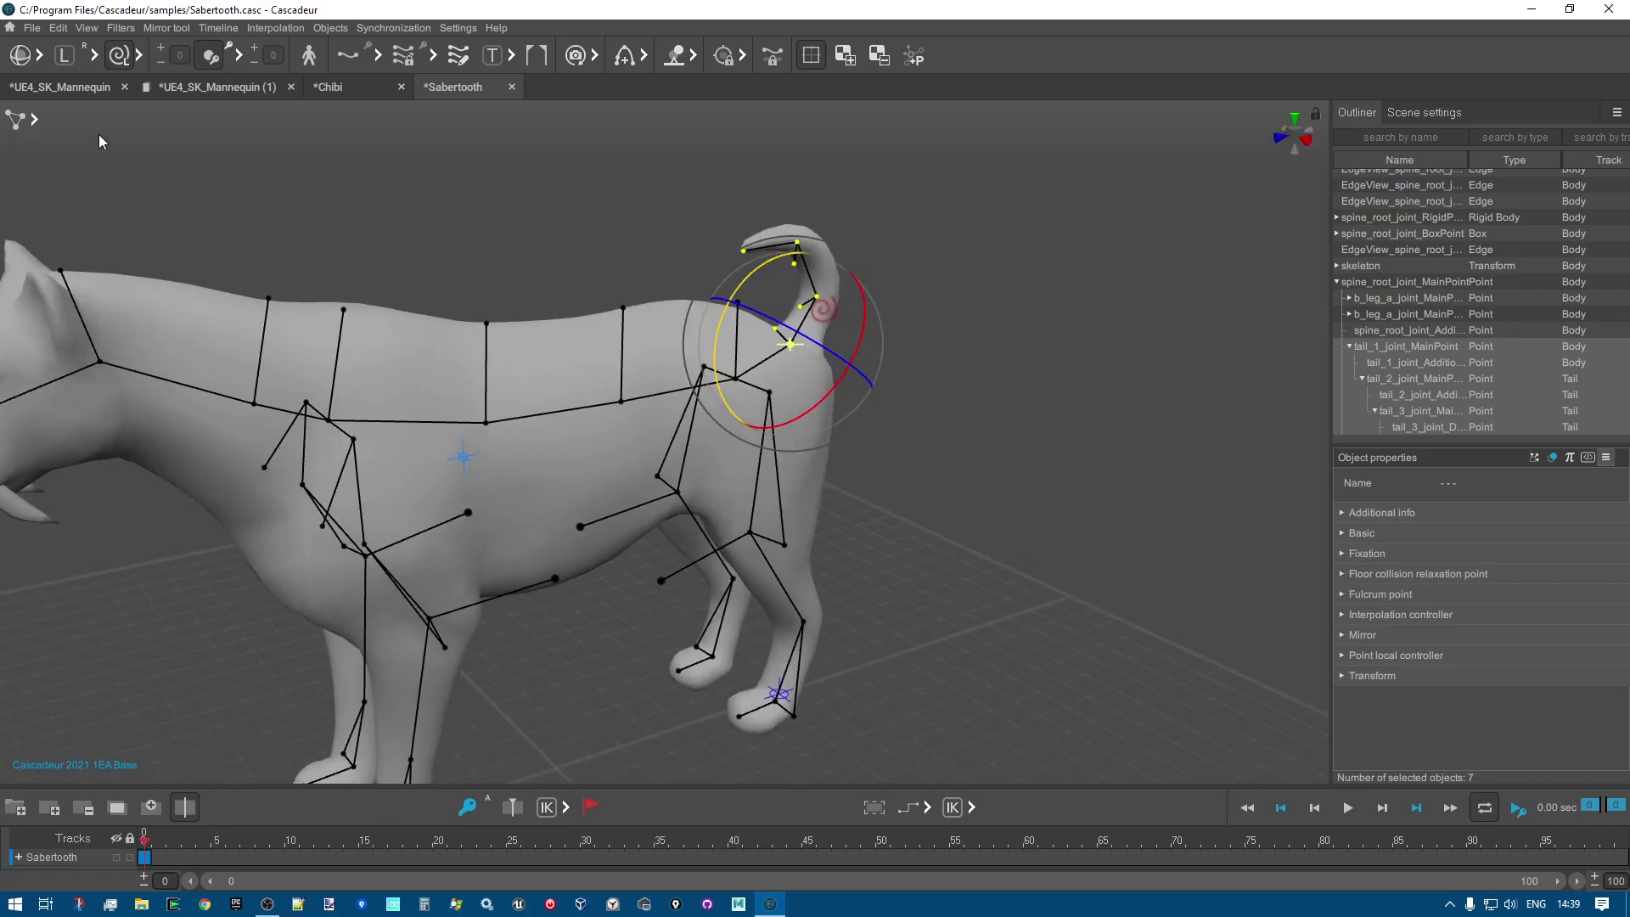
In the Chibi scene, move the timeline to frame 15 and turn on one previous and one next ghost pose.
click(346, 86)
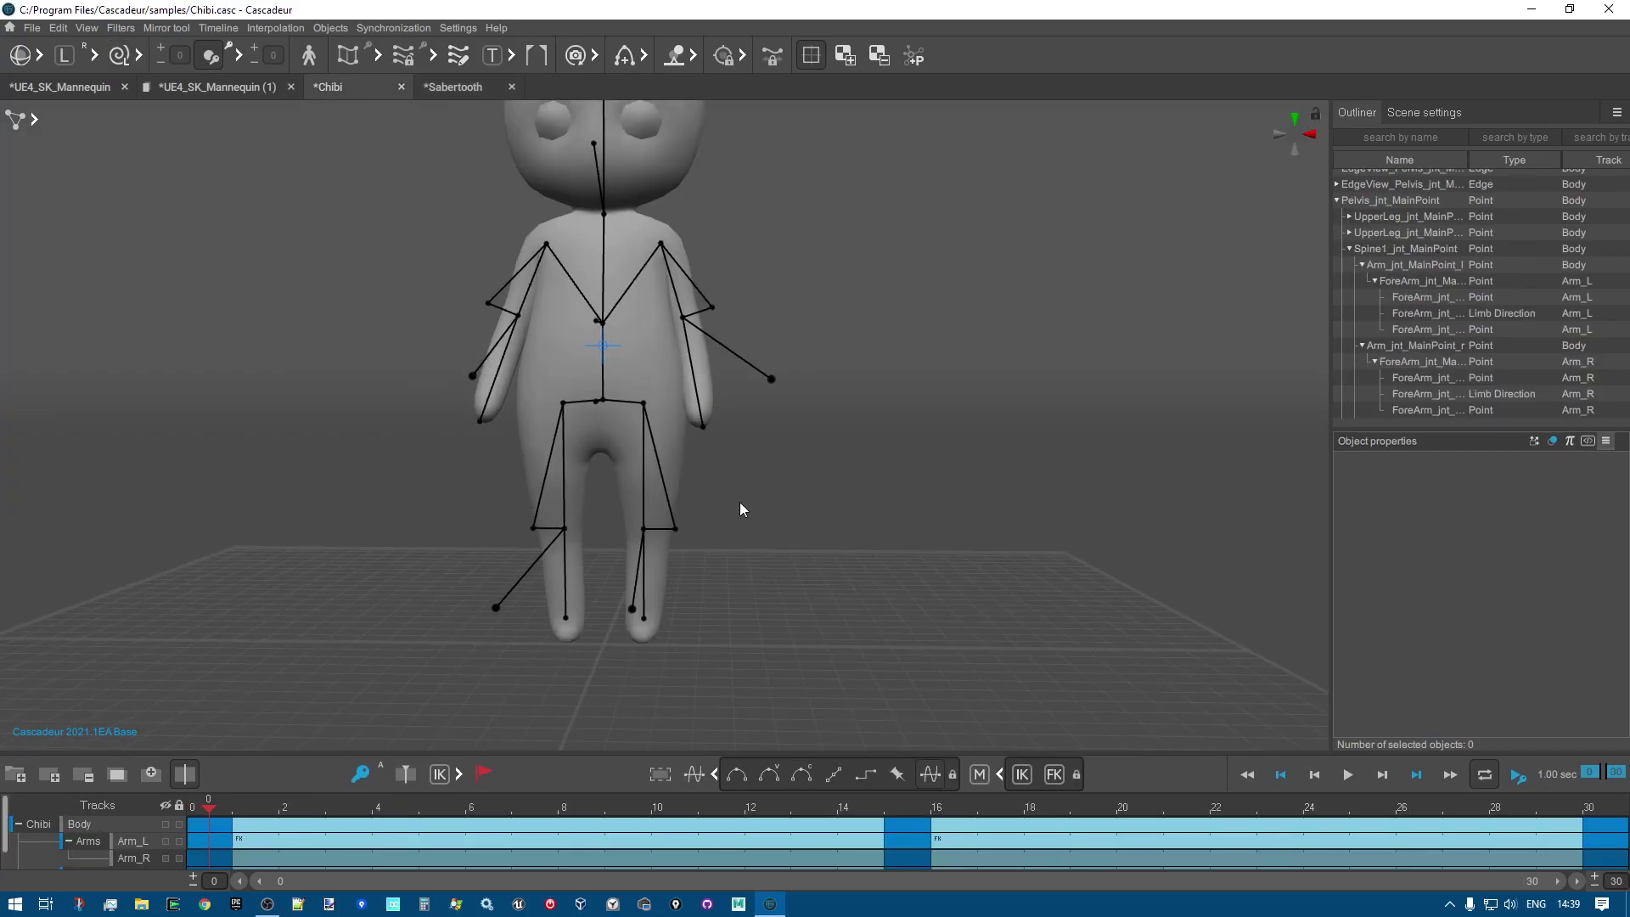
drag(222, 805, 926, 768)
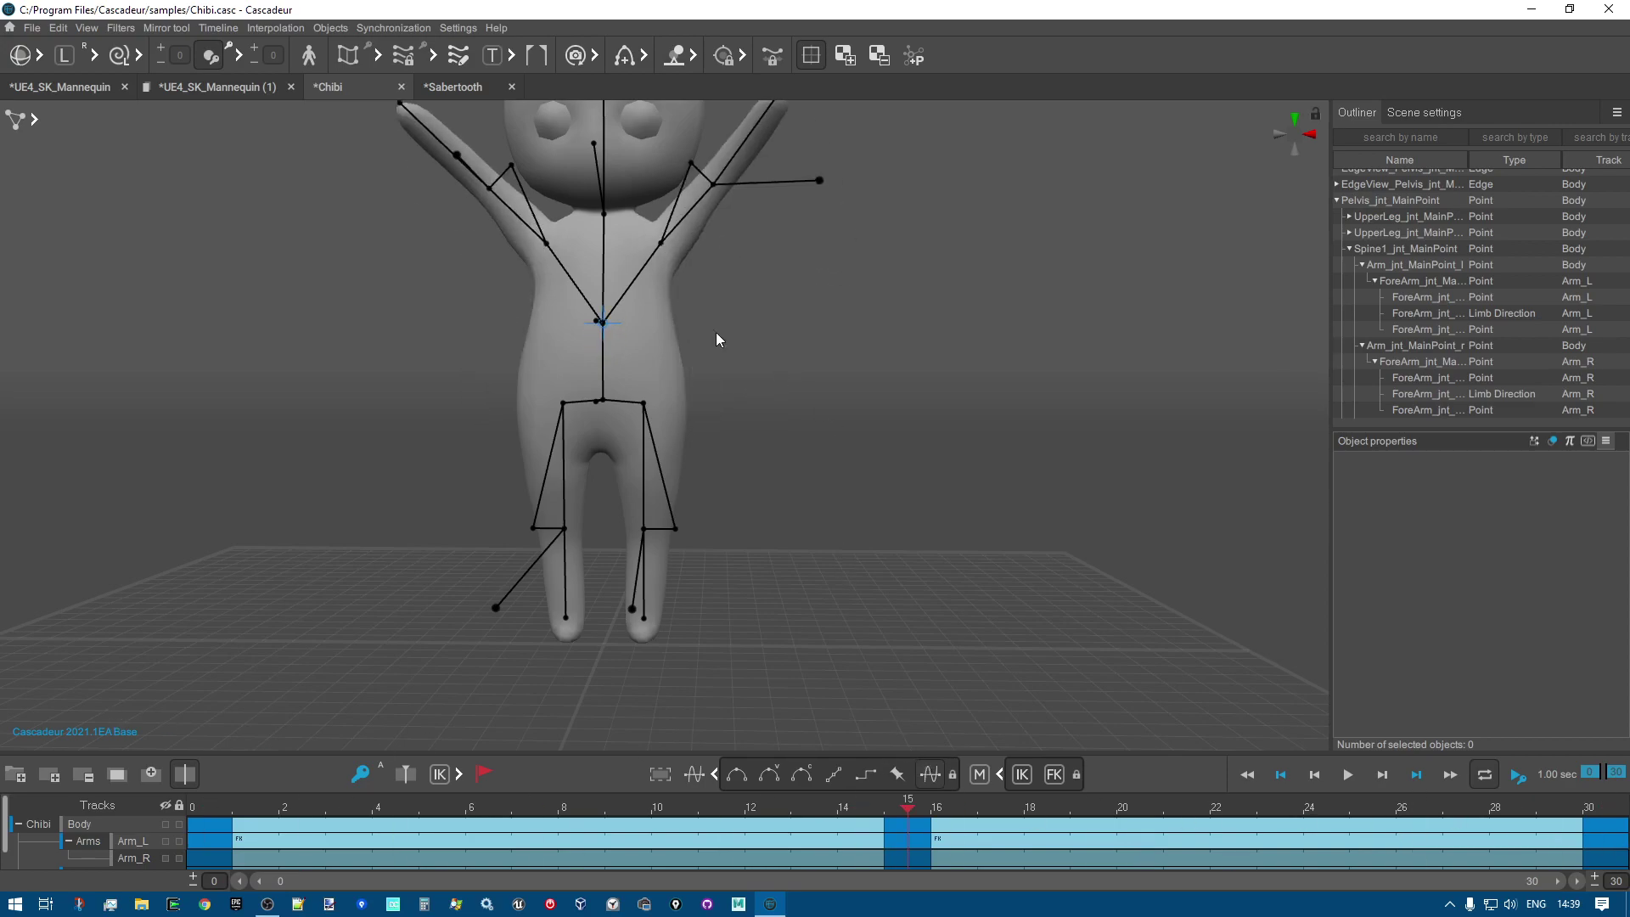
click(241, 56)
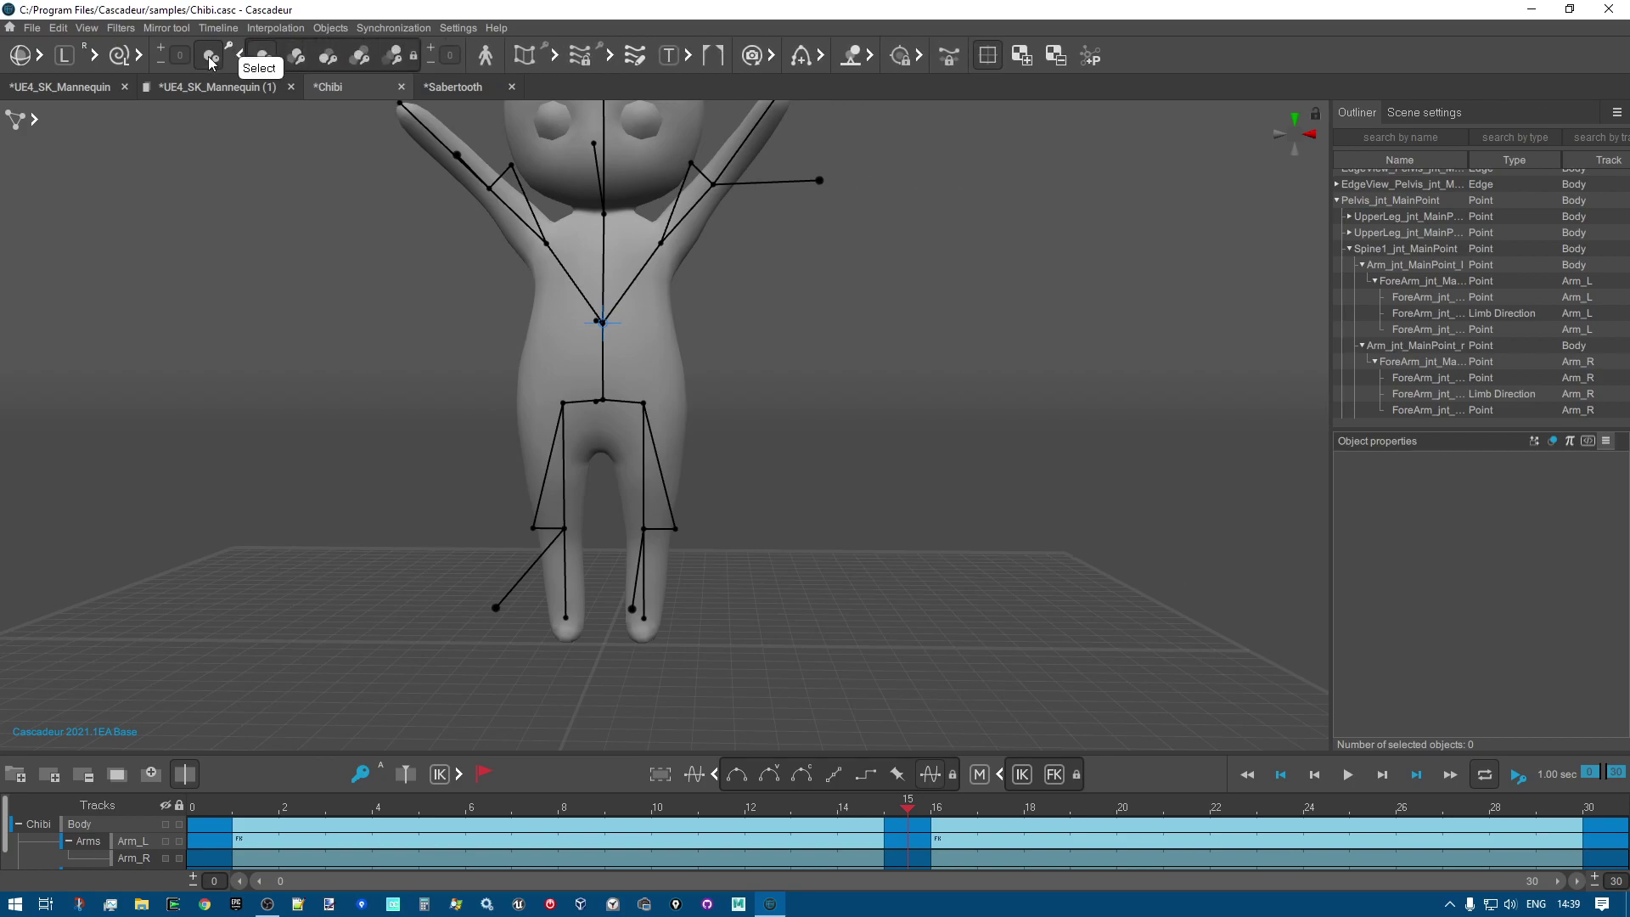
alt+middle_drag(313, 379, 311, 411)
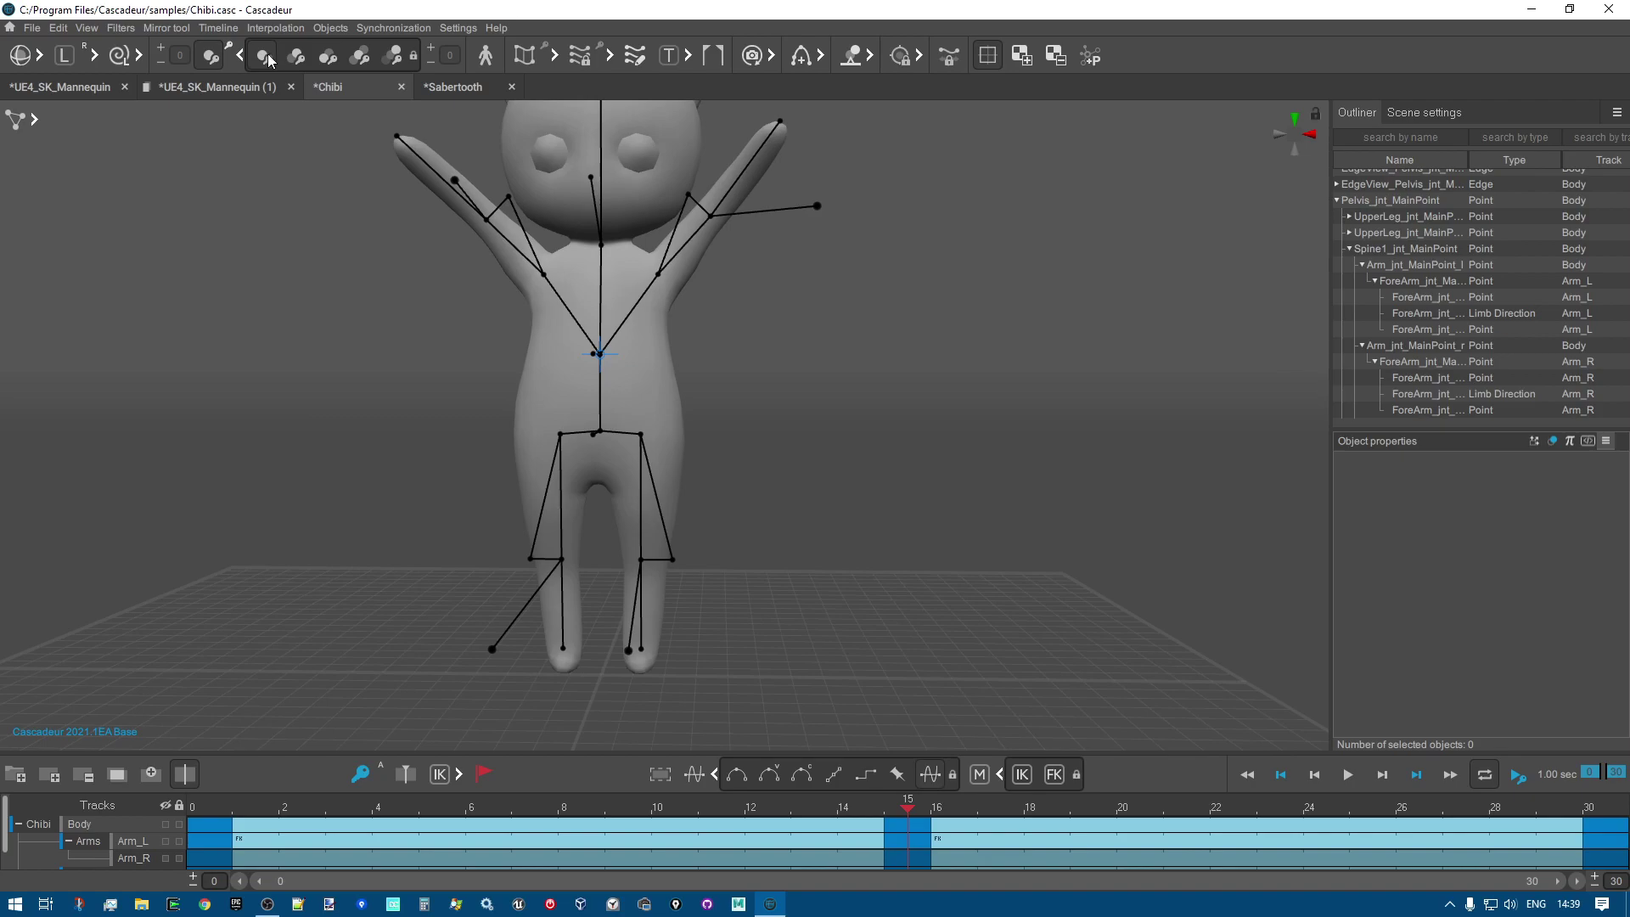
click(266, 58)
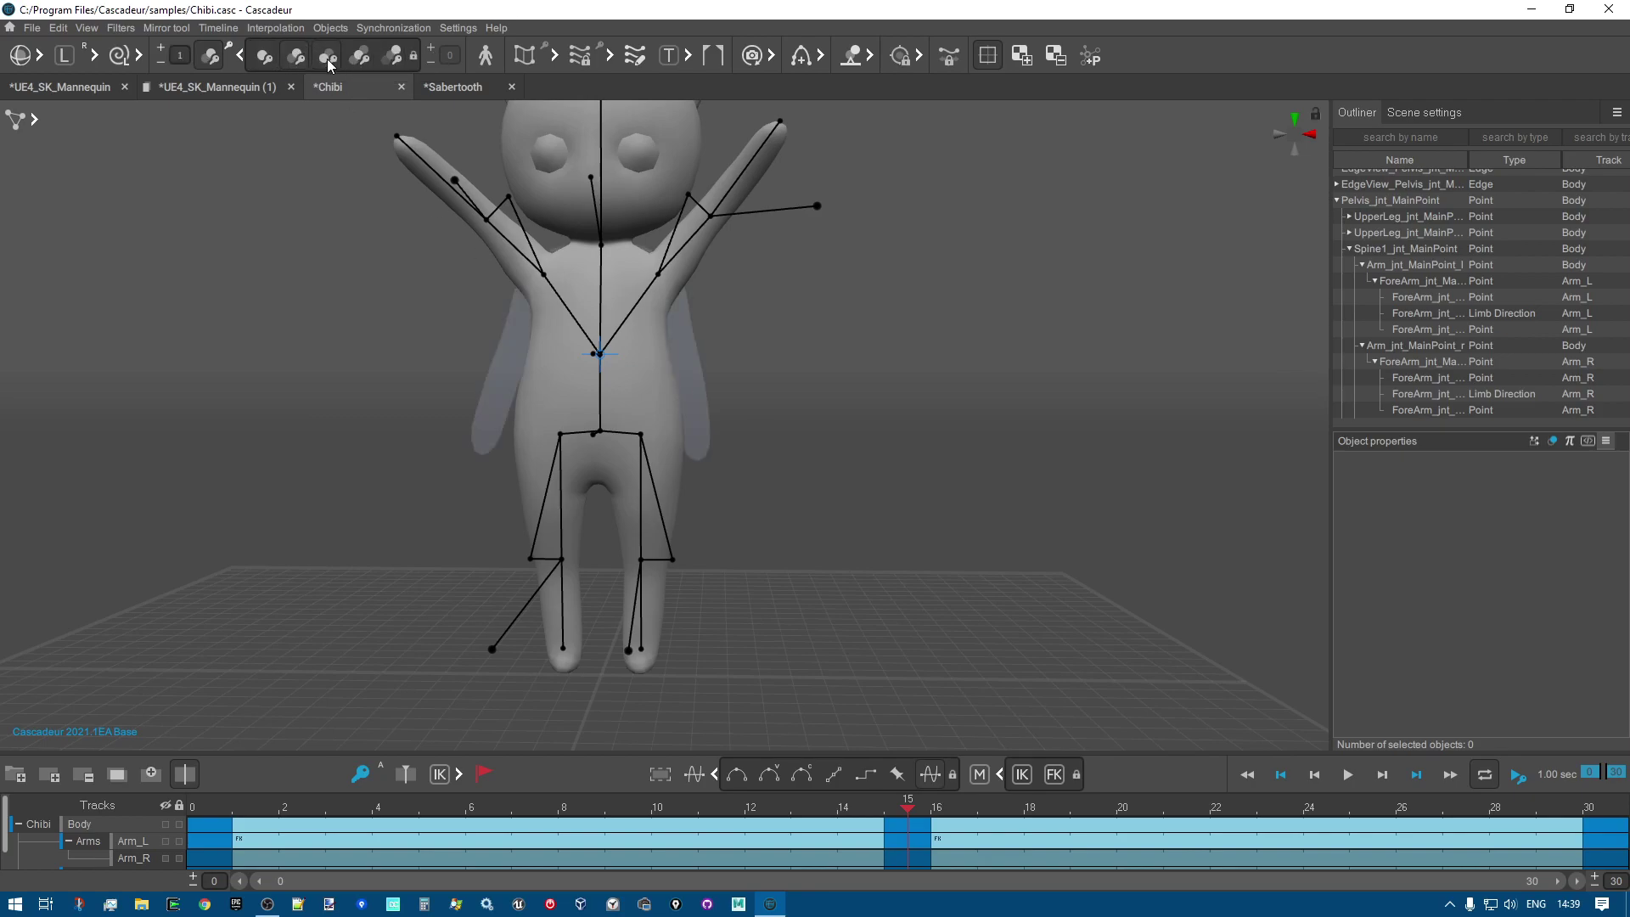
click(358, 58)
Scrub the timeline through the Chibi arm animation to compare the moving arms with the ghost poses.
drag(917, 817, 1376, 779)
click(1347, 774)
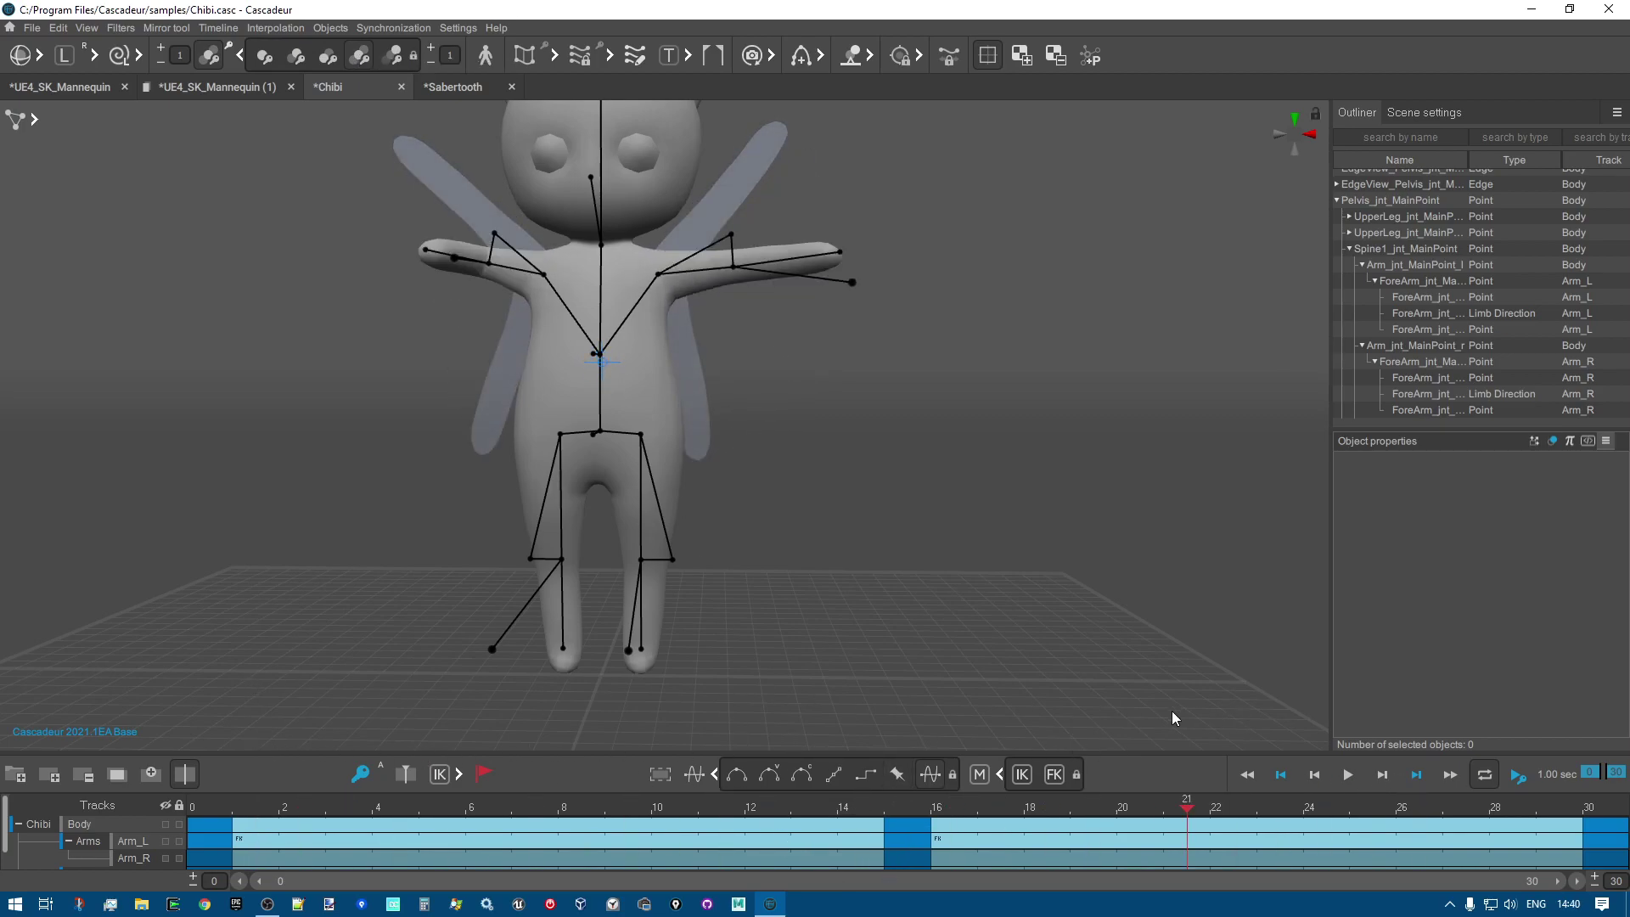
drag(464, 788, 630, 796)
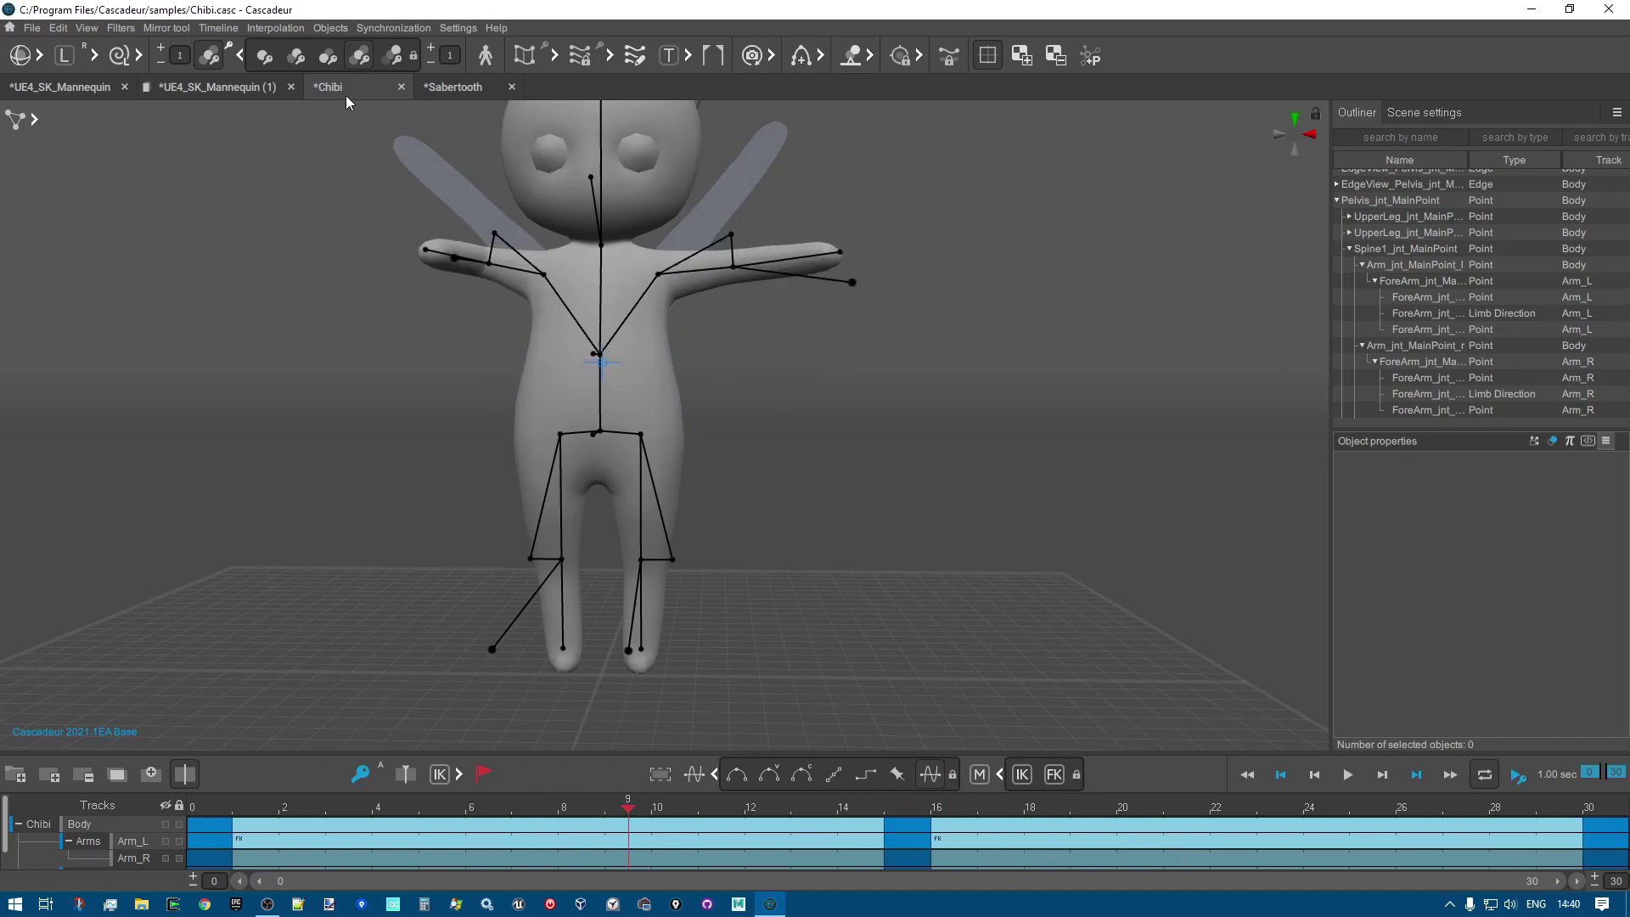
Open the Chibi Jump Keyframes 2 sample scene and place the timeline on frame 15.
click(9, 28)
scroll(1054, 649, down, 2)
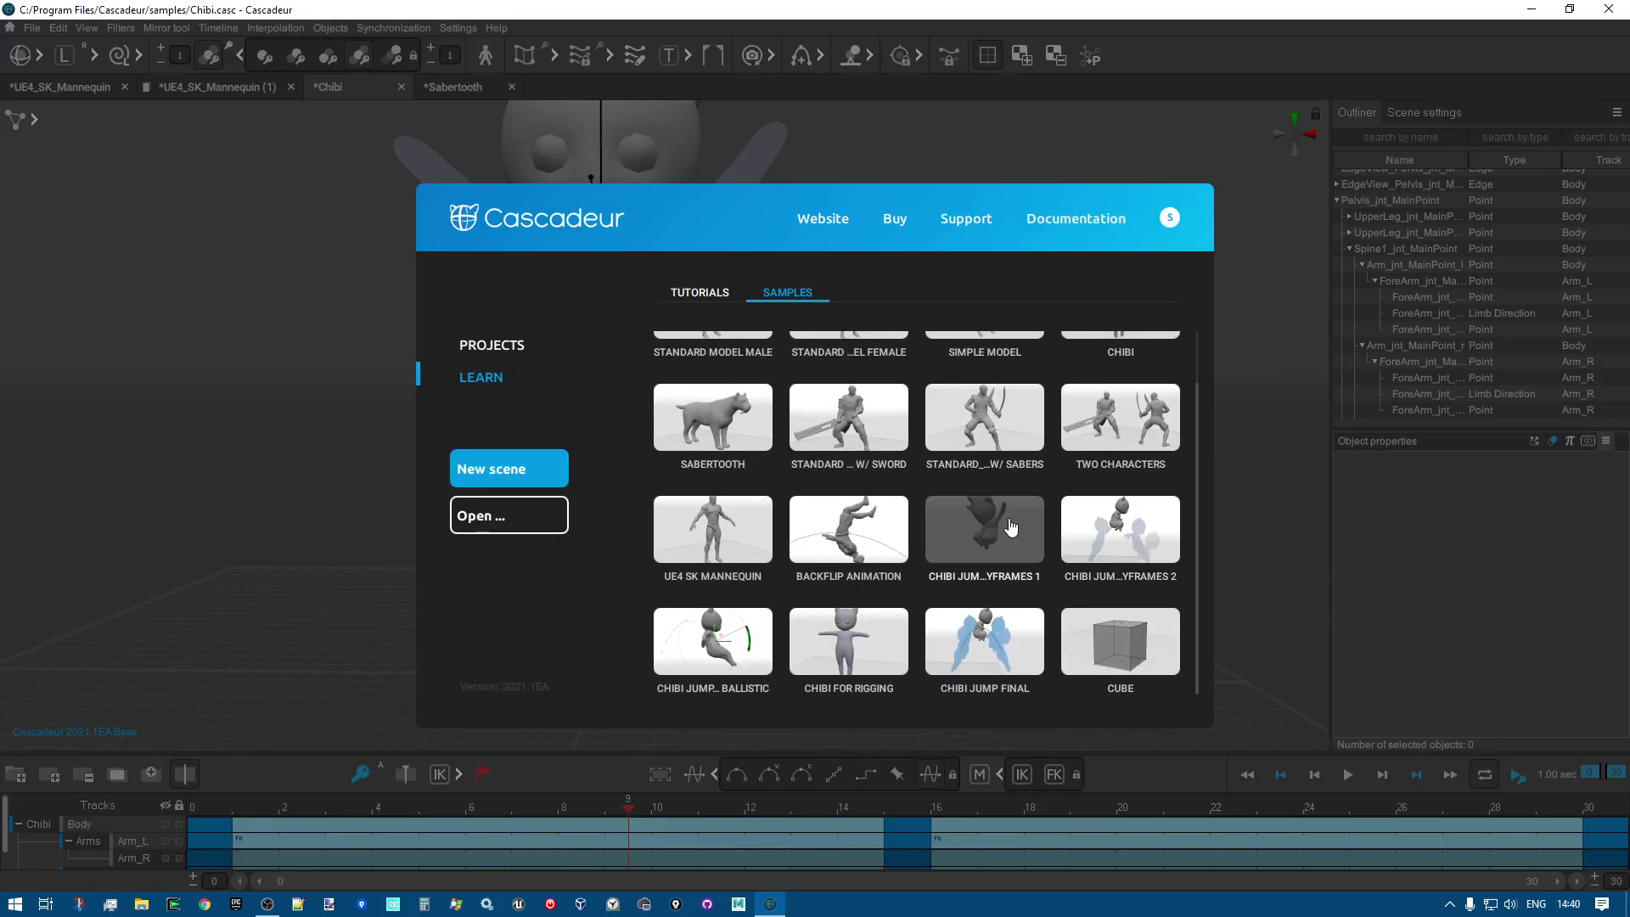
click(1135, 538)
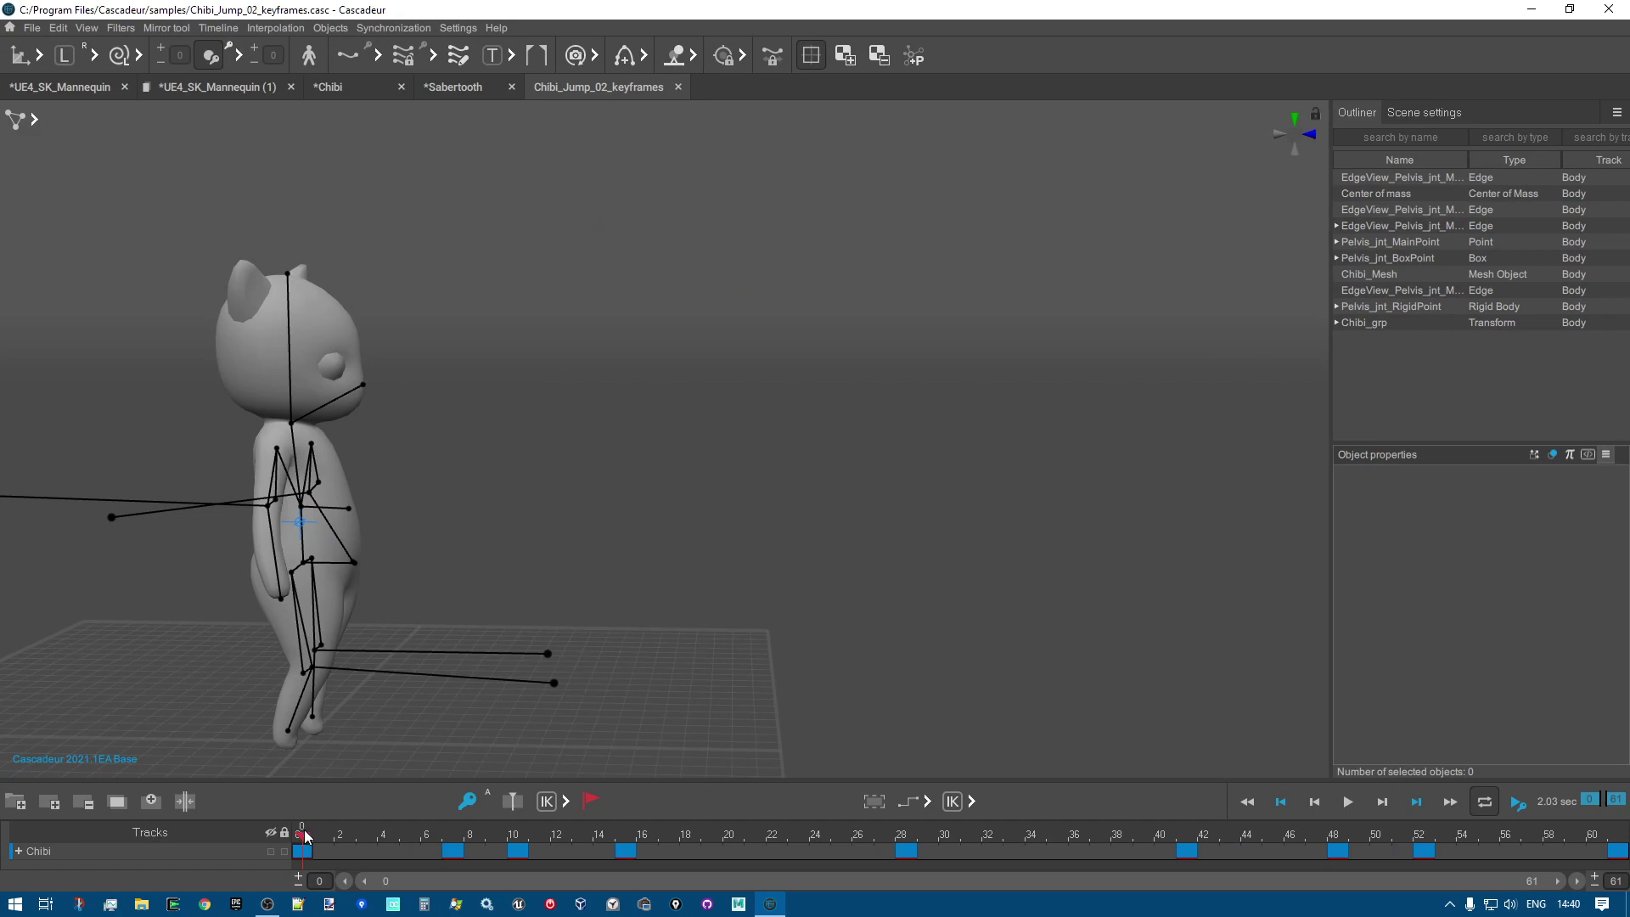
drag(305, 836, 647, 836)
key(Home)
right_drag(512, 686, 698, 448)
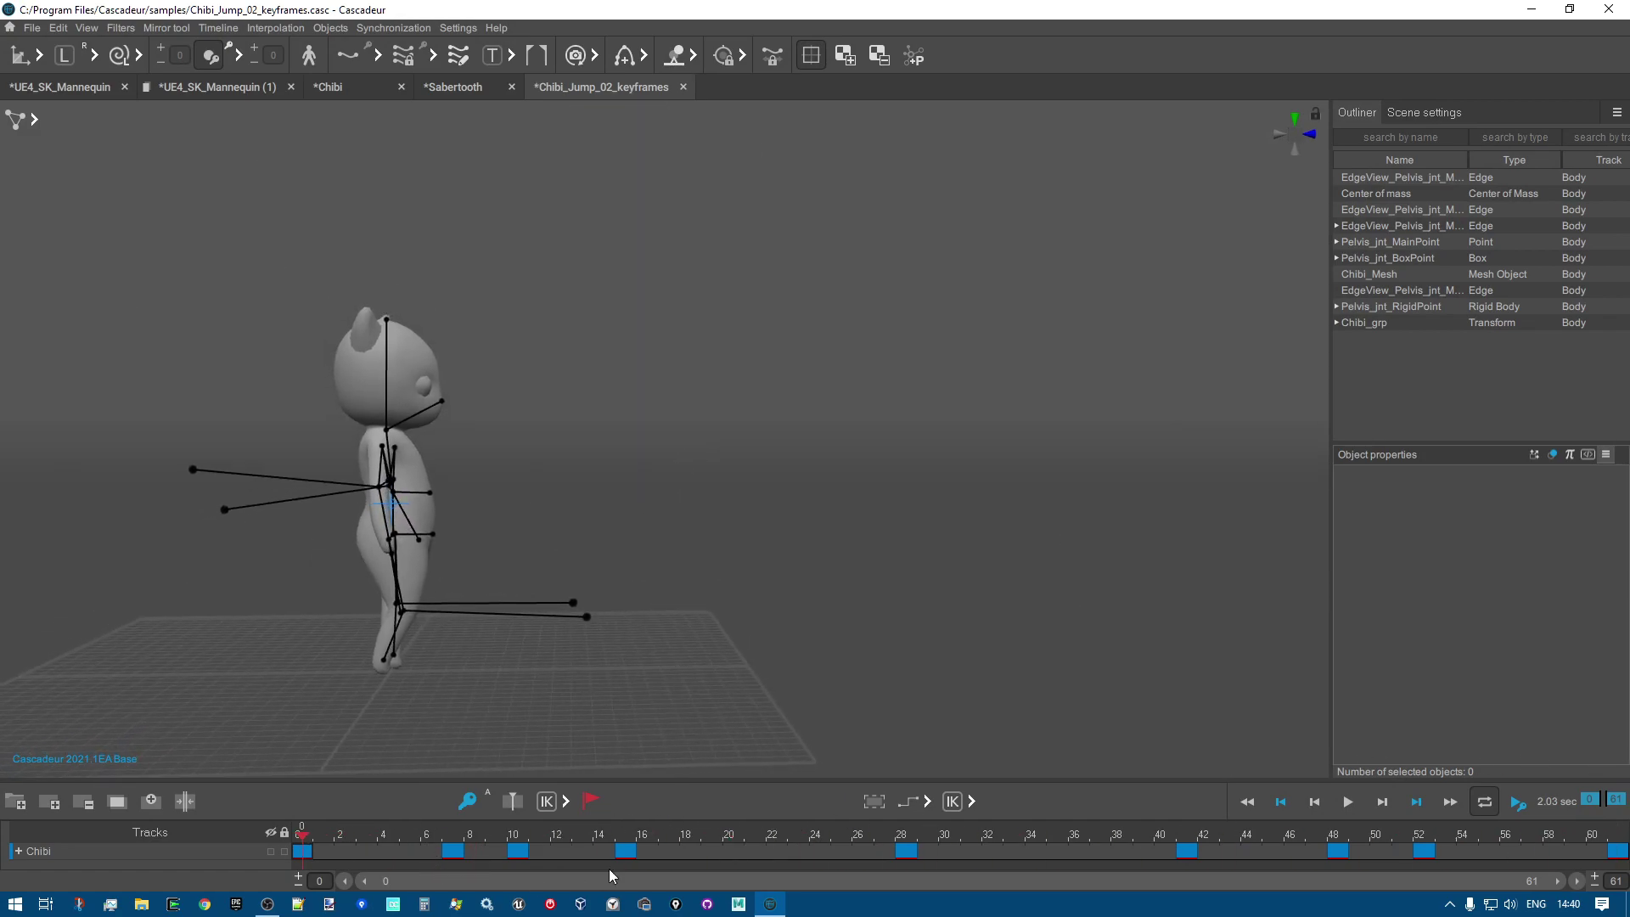
click(623, 836)
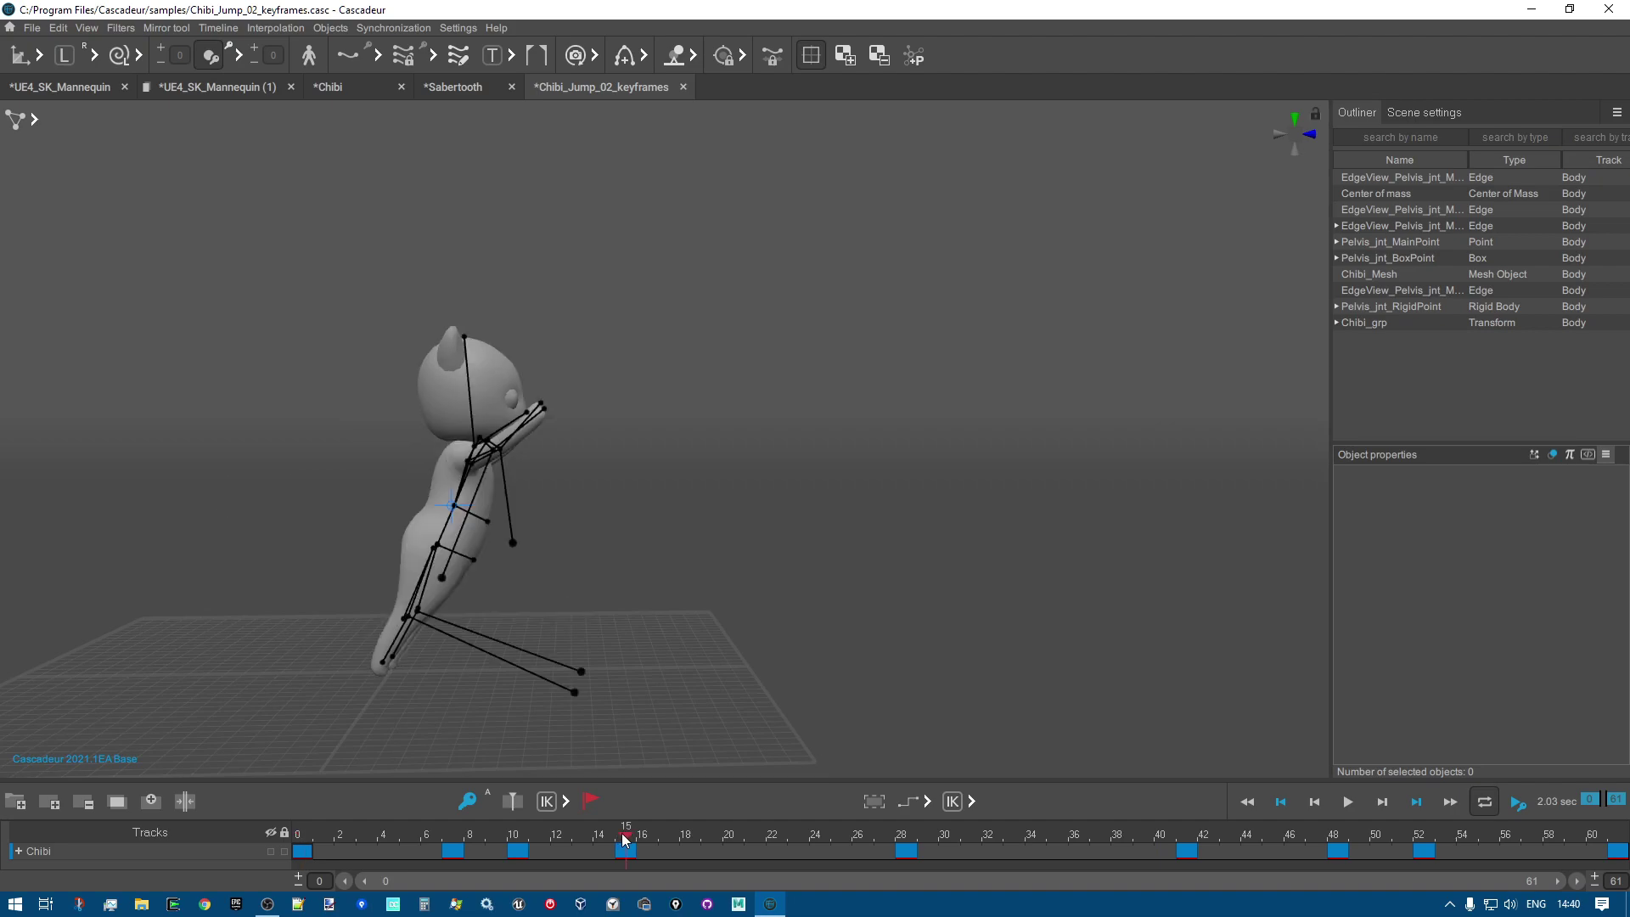
Turn on previous and next ghosts for the jump and move the timeline to the keyframe at frame 28.
click(242, 56)
click(360, 56)
right_drag(773, 486, 620, 864)
drag(623, 836, 902, 833)
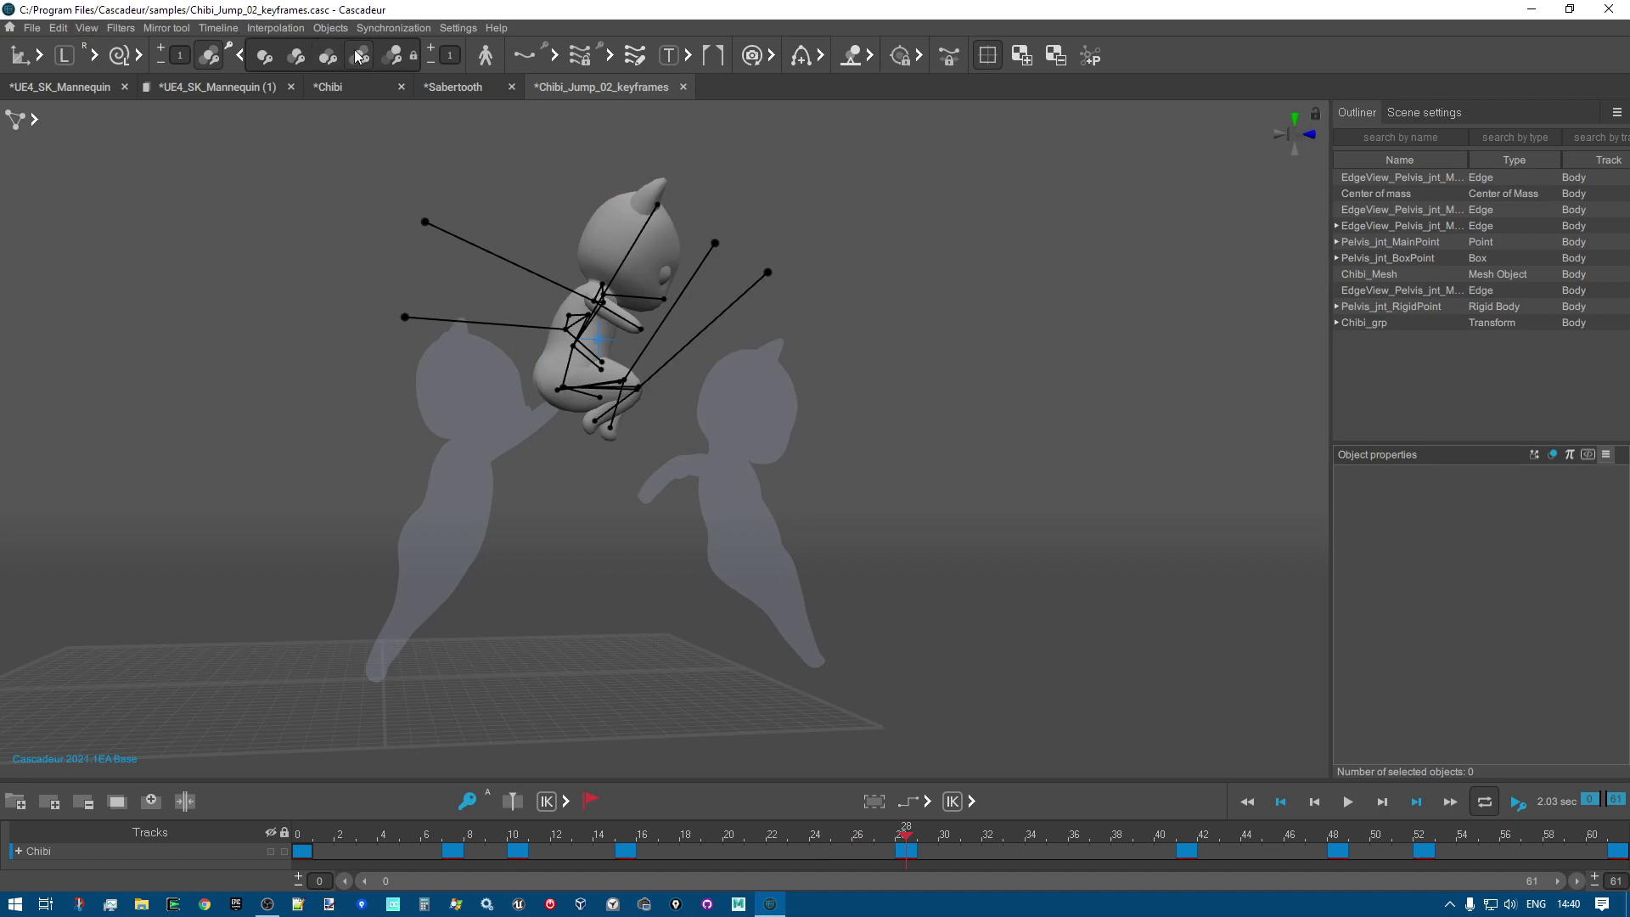
Raise the previous and next ghost counts to 2 each and inspect the ghost poses around the jump.
click(162, 50)
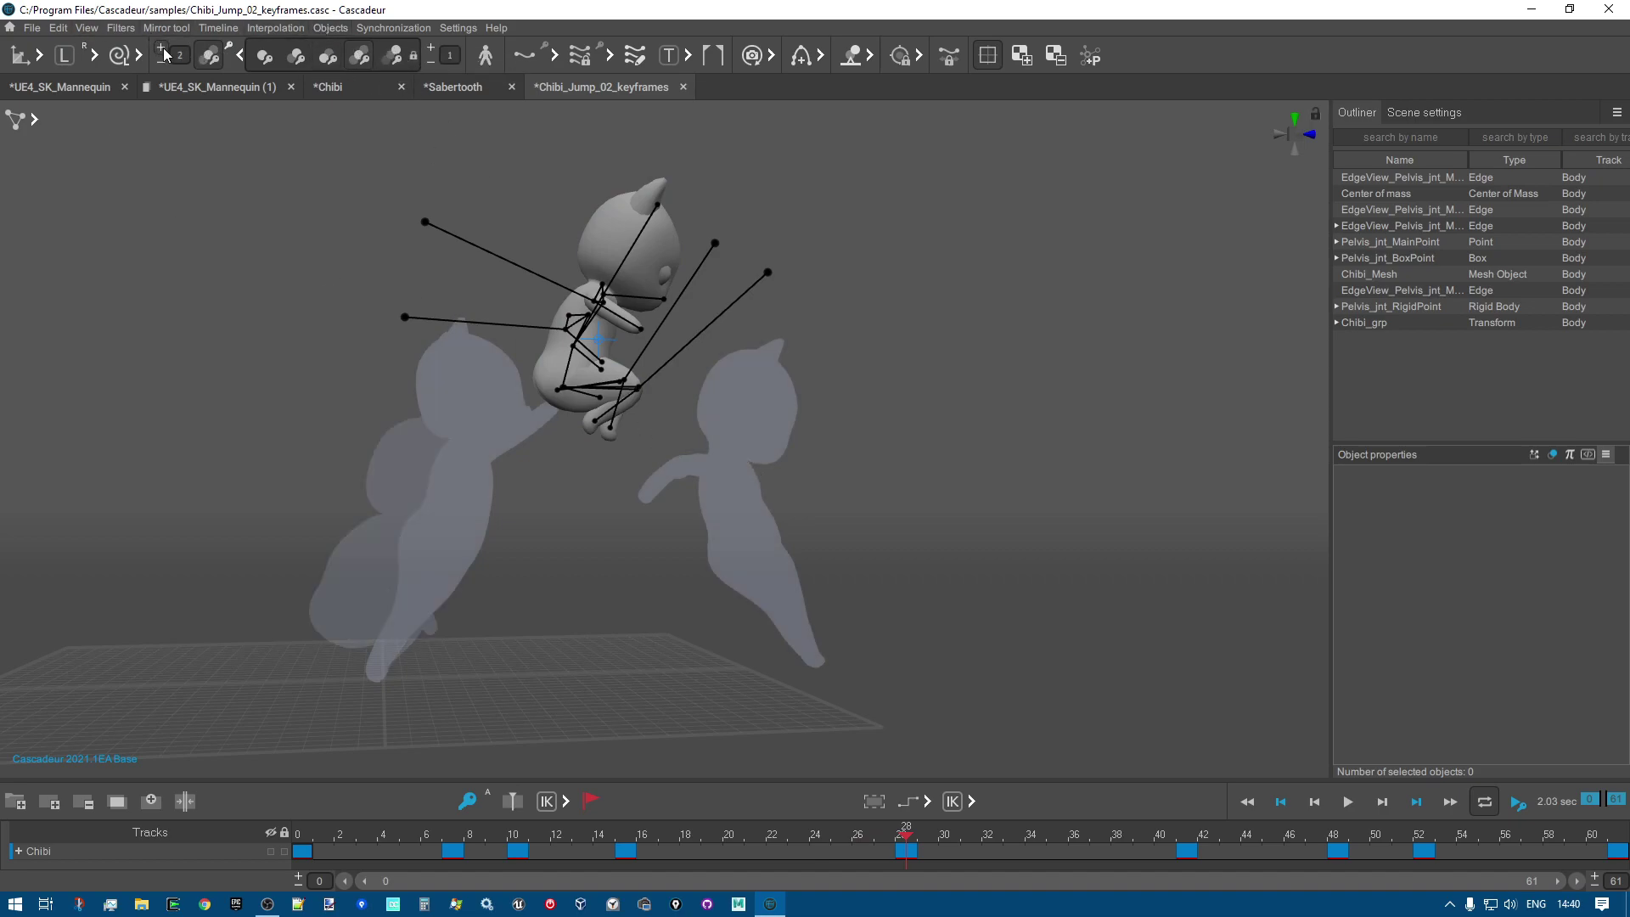
click(432, 50)
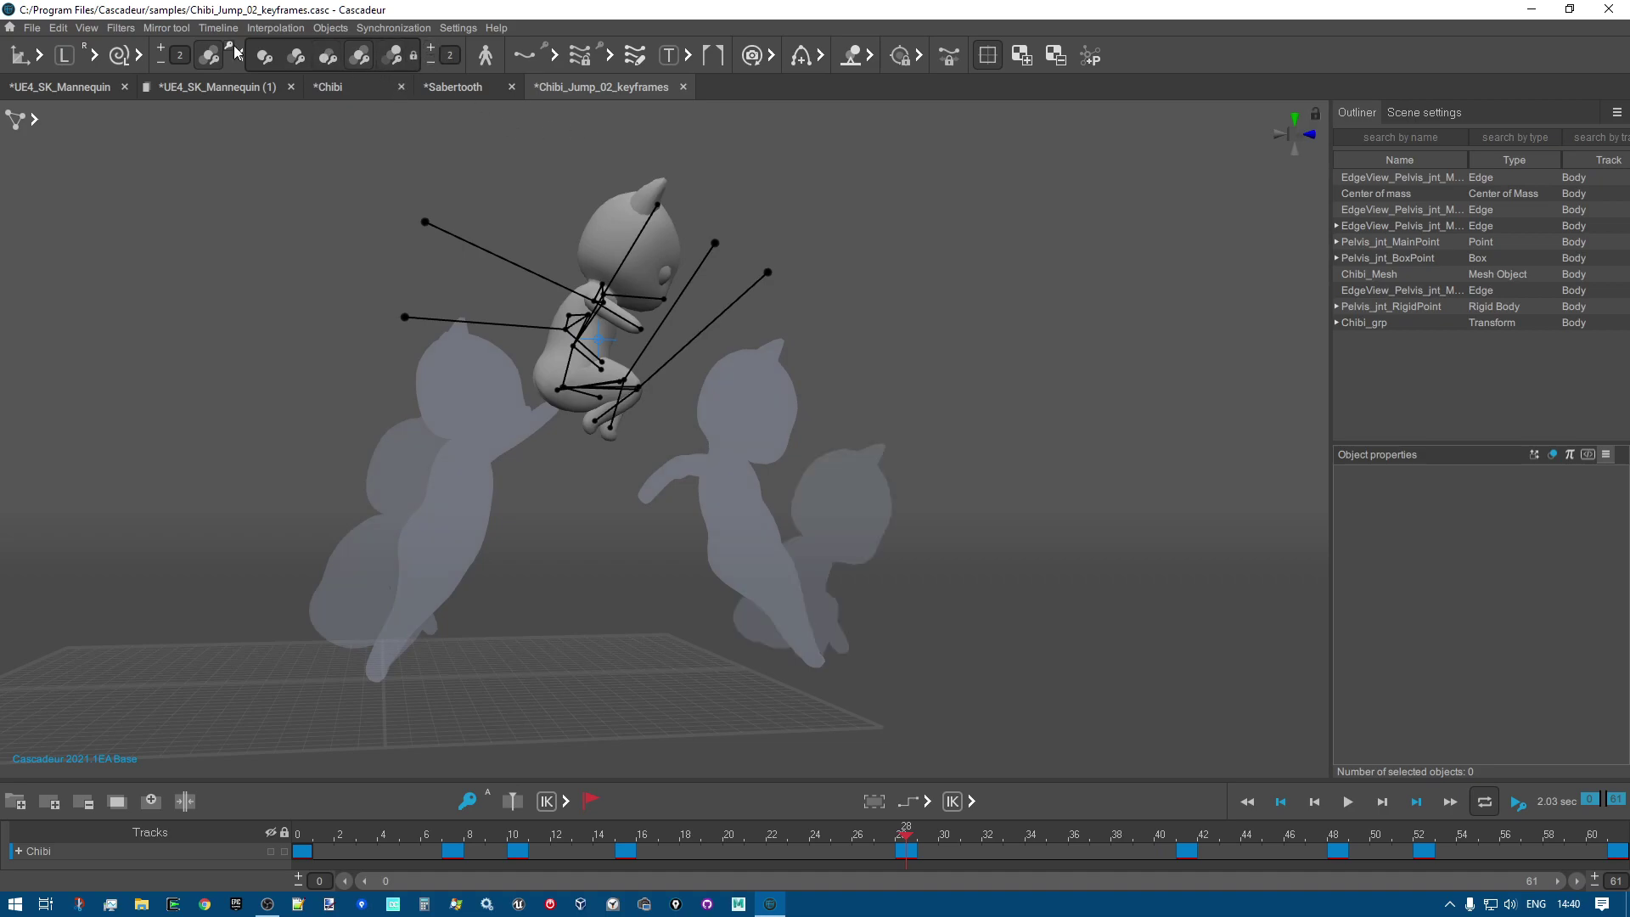
right_drag(1044, 543, 867, 679)
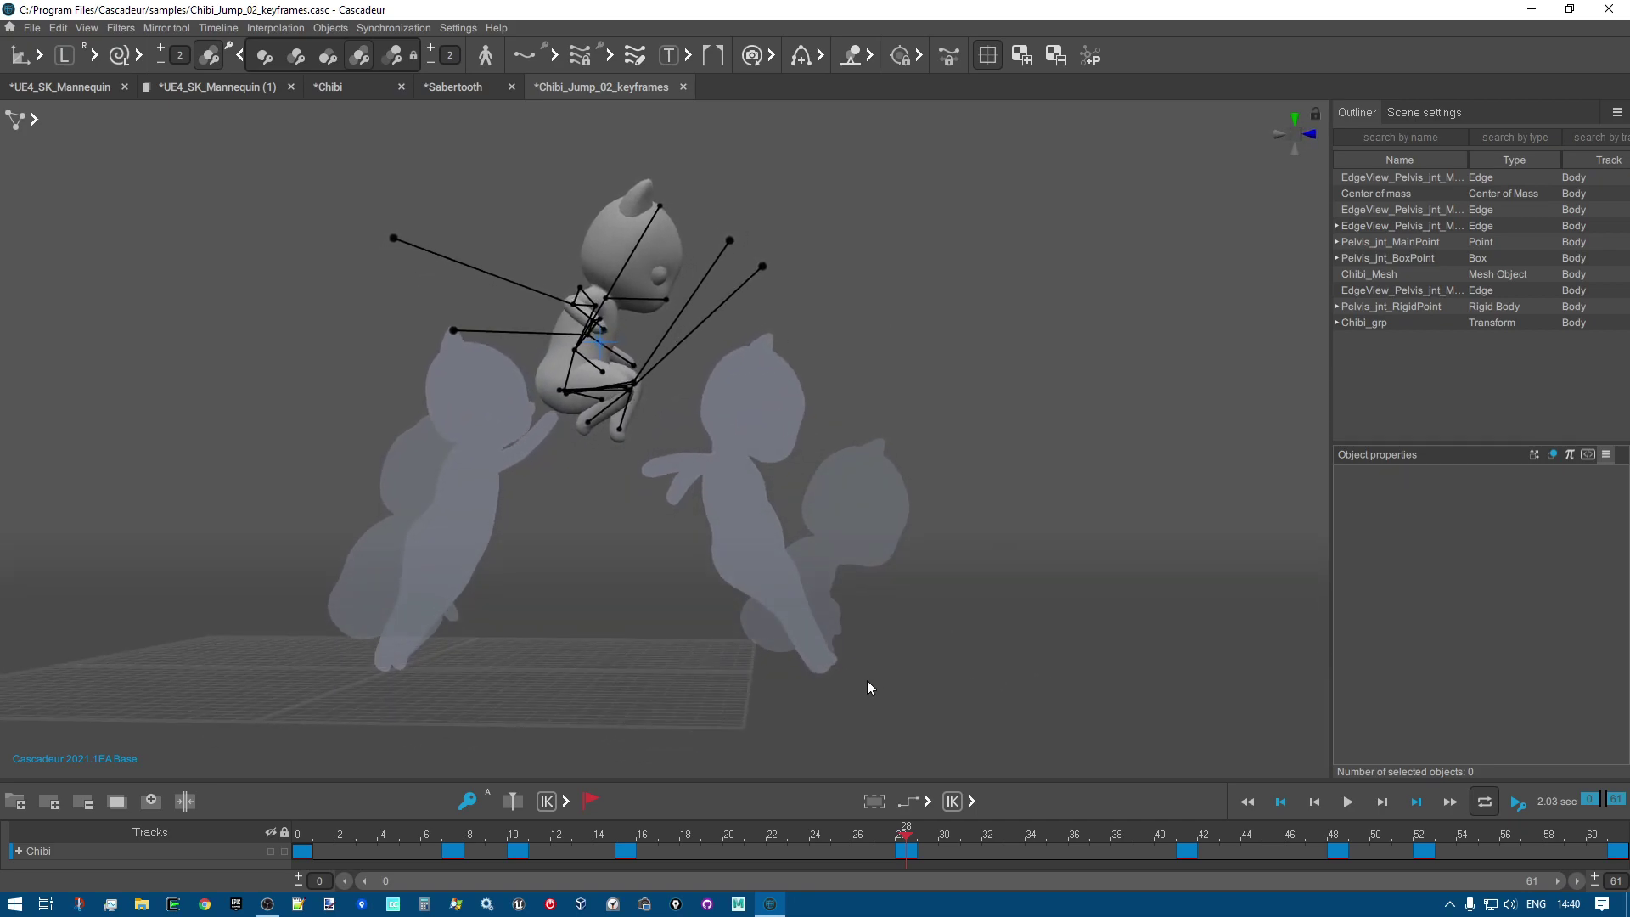
scroll(874, 713, up, 2)
right_drag(981, 725, 869, 528)
right_drag(834, 639, 906, 628)
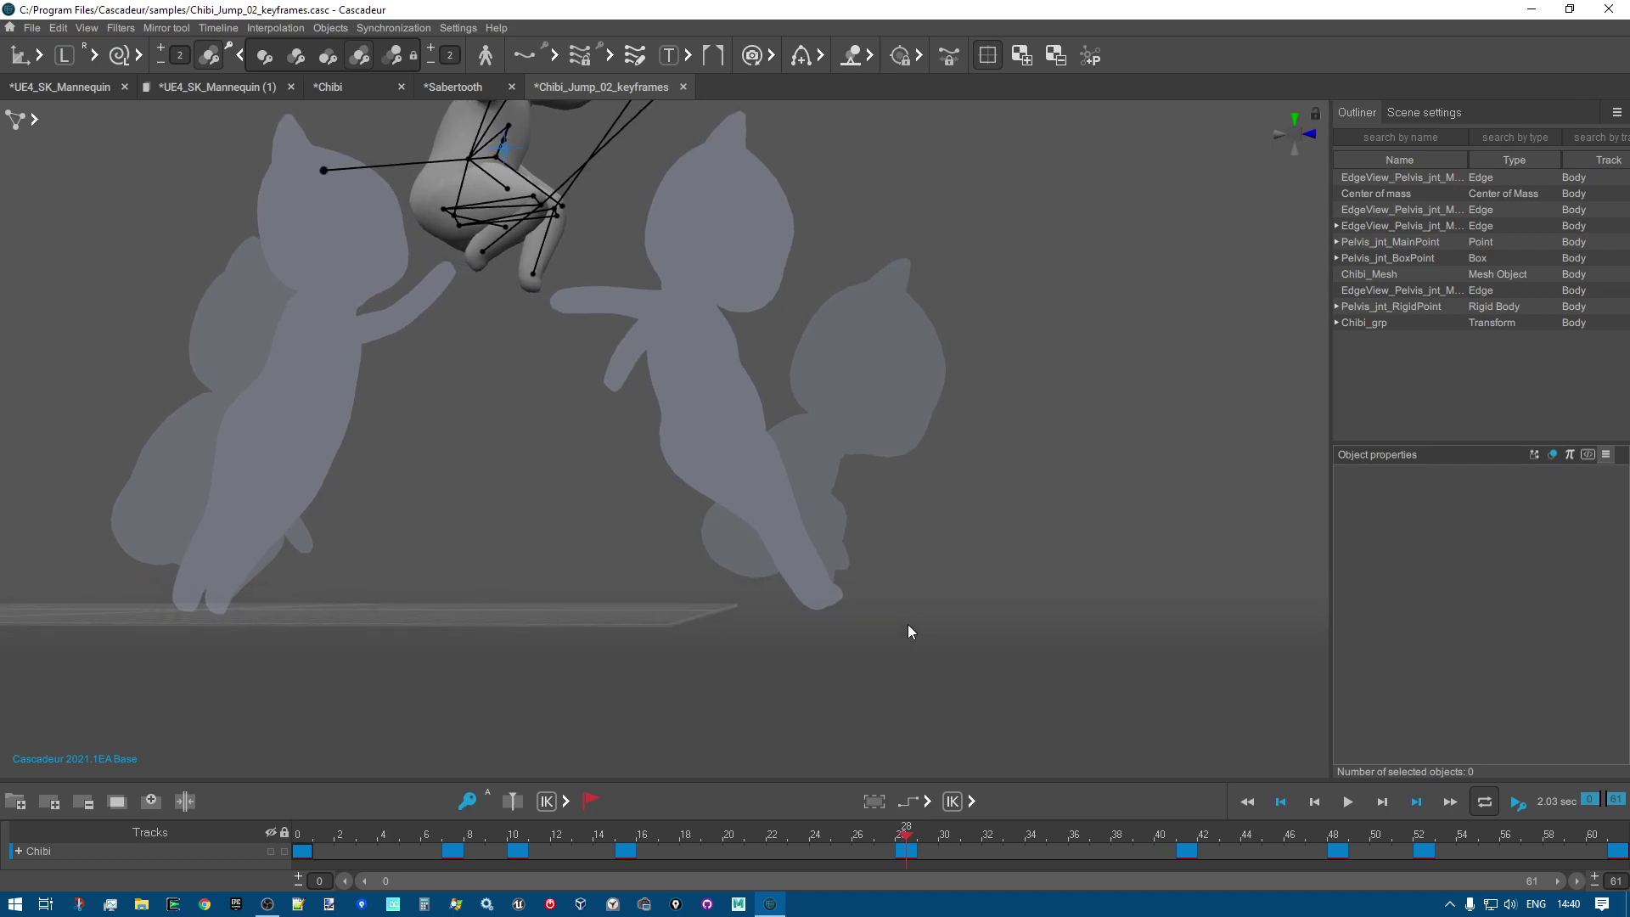
right_drag(221, 557, 255, 581)
right_drag(885, 299, 858, 343)
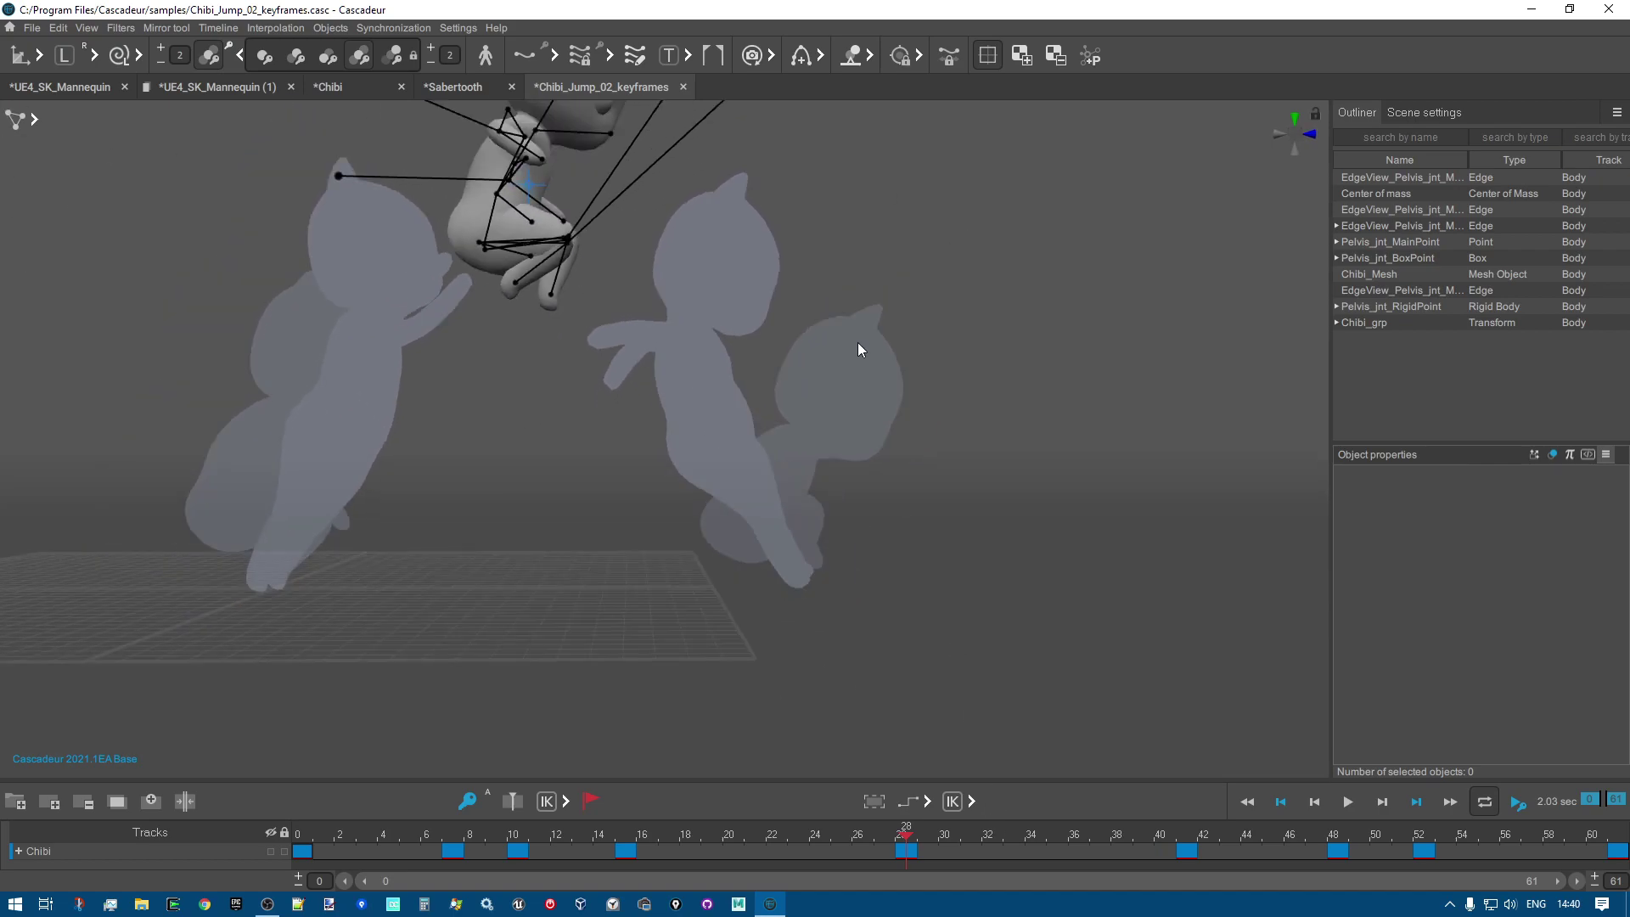
Set the previous and next ghost counts to 1 each and collapse the ghost options.
click(160, 62)
click(430, 62)
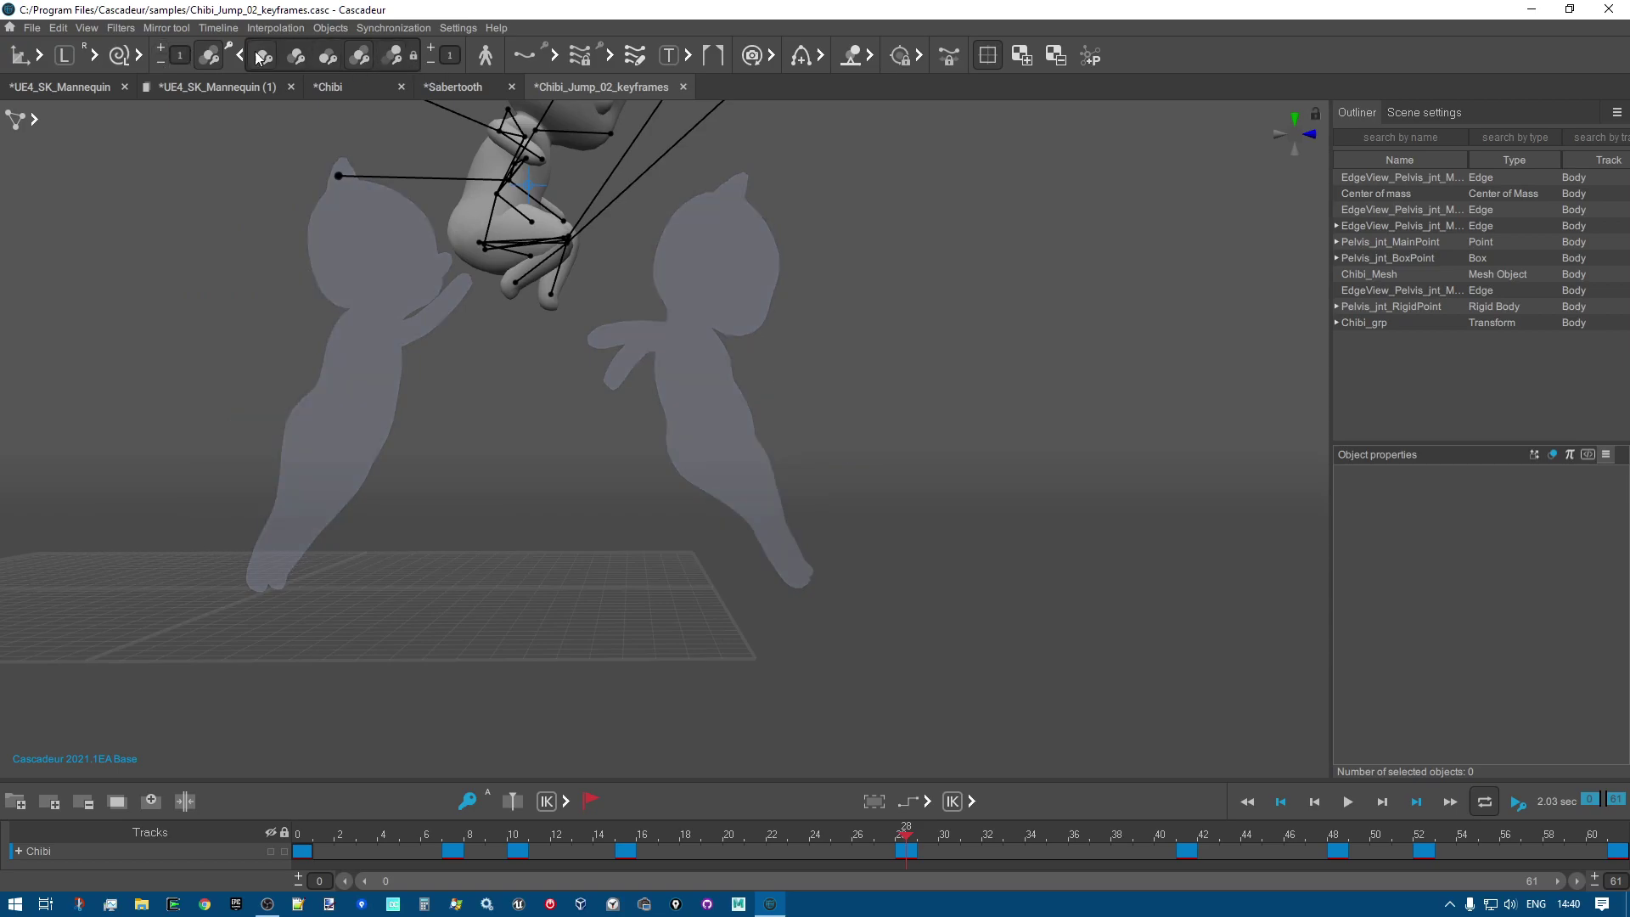
click(241, 56)
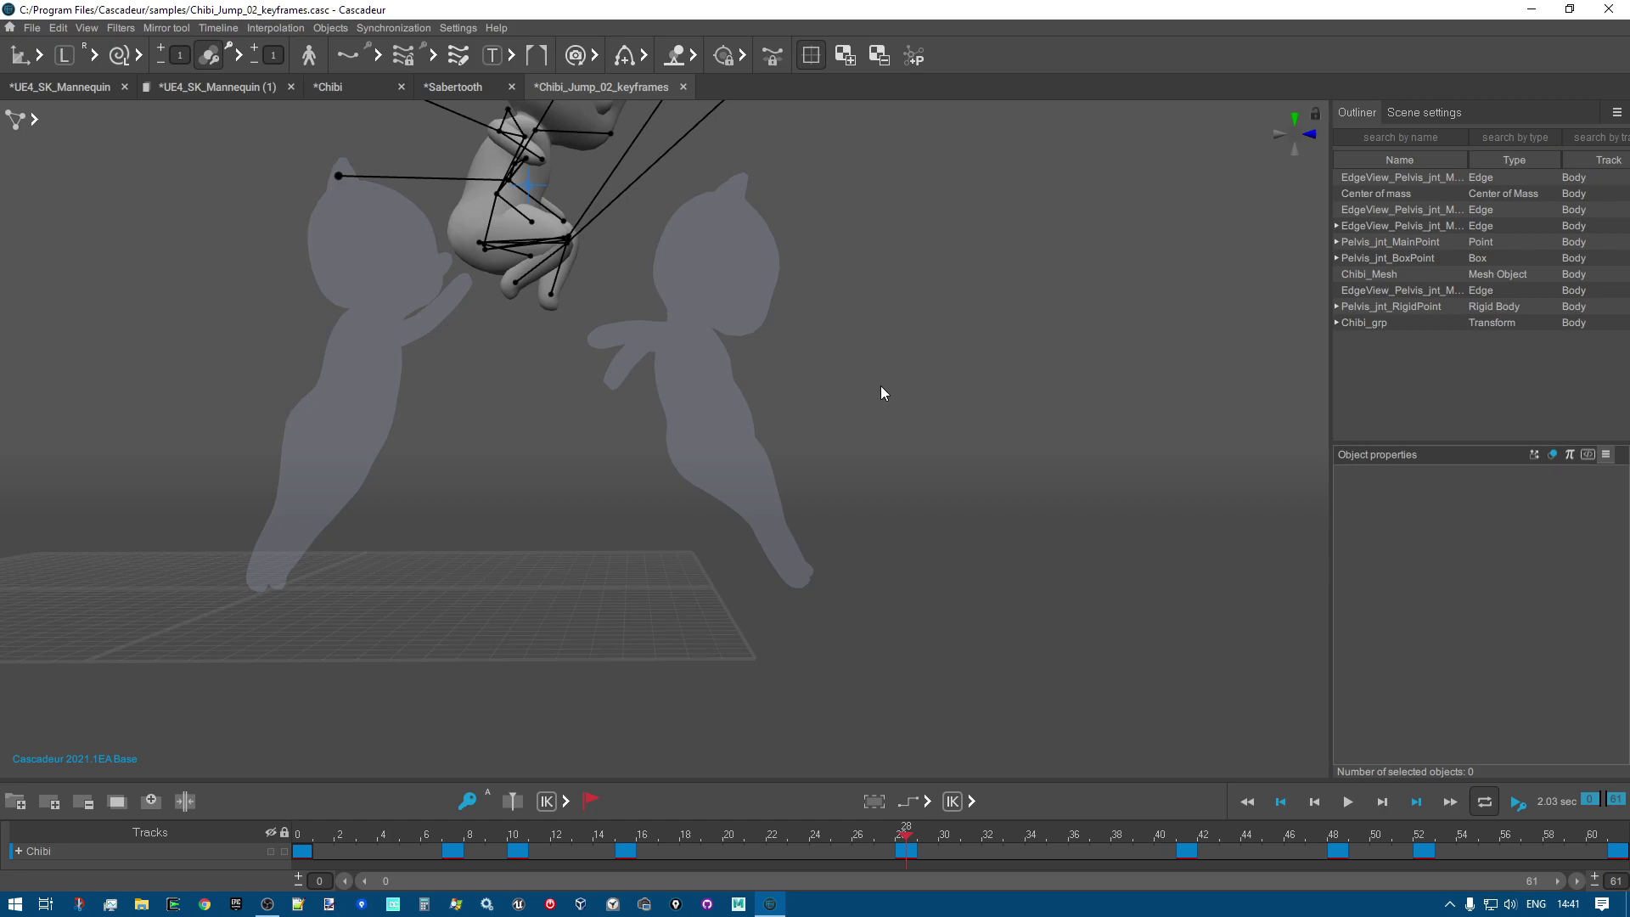
right_drag(881, 392, 951, 459)
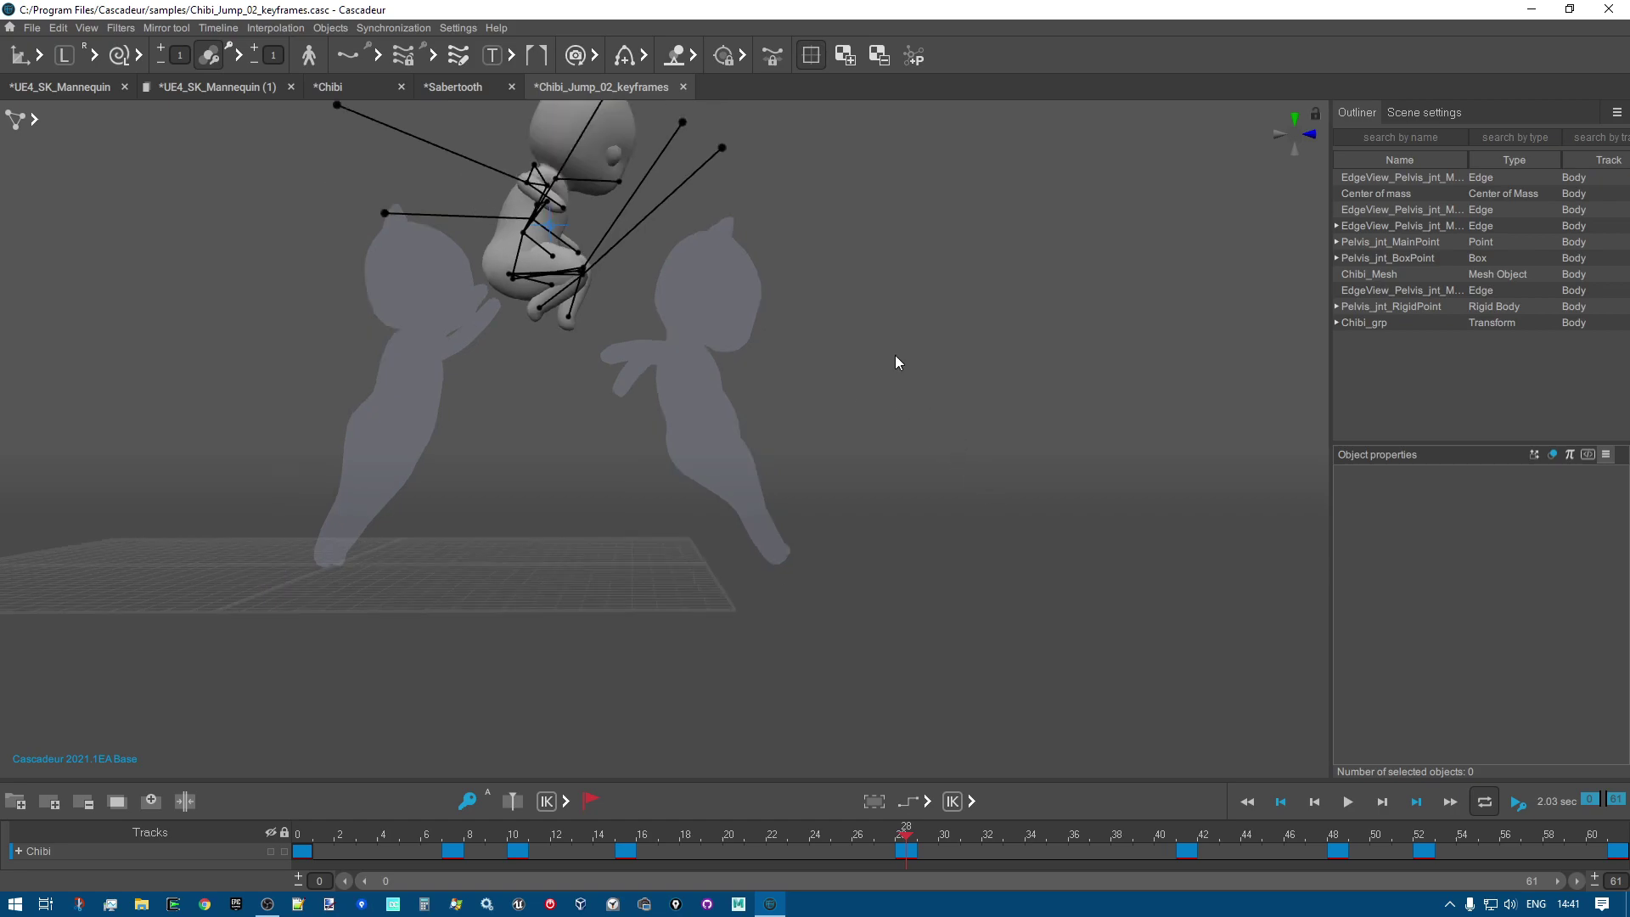
right_drag(875, 371, 850, 318)
right_drag(788, 182, 831, 343)
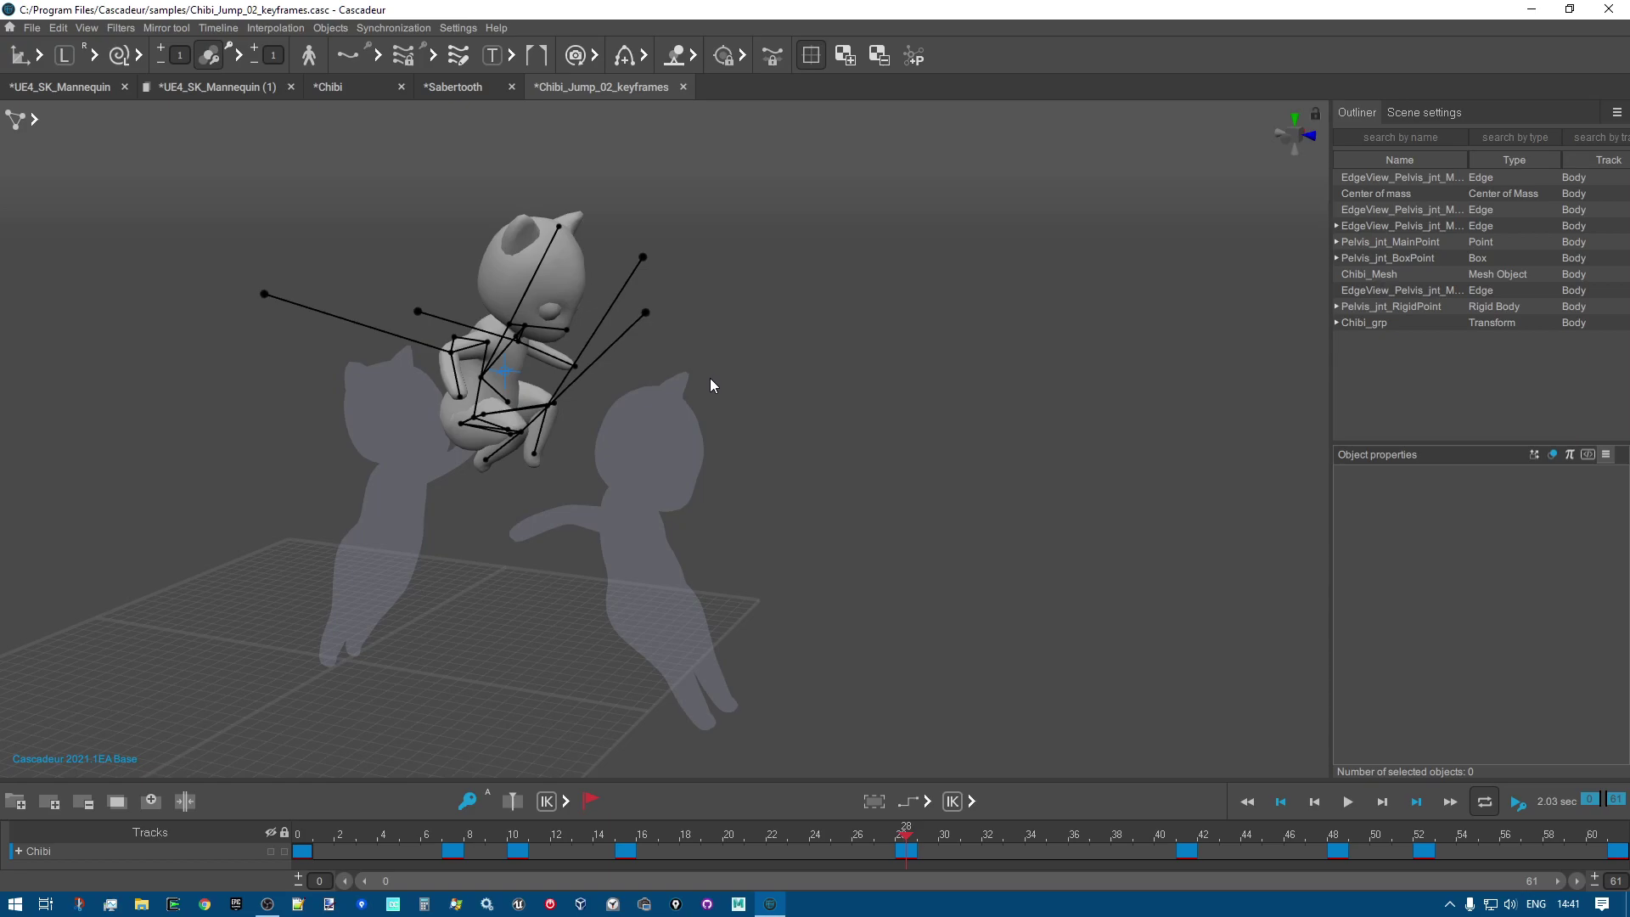
click(40, 56)
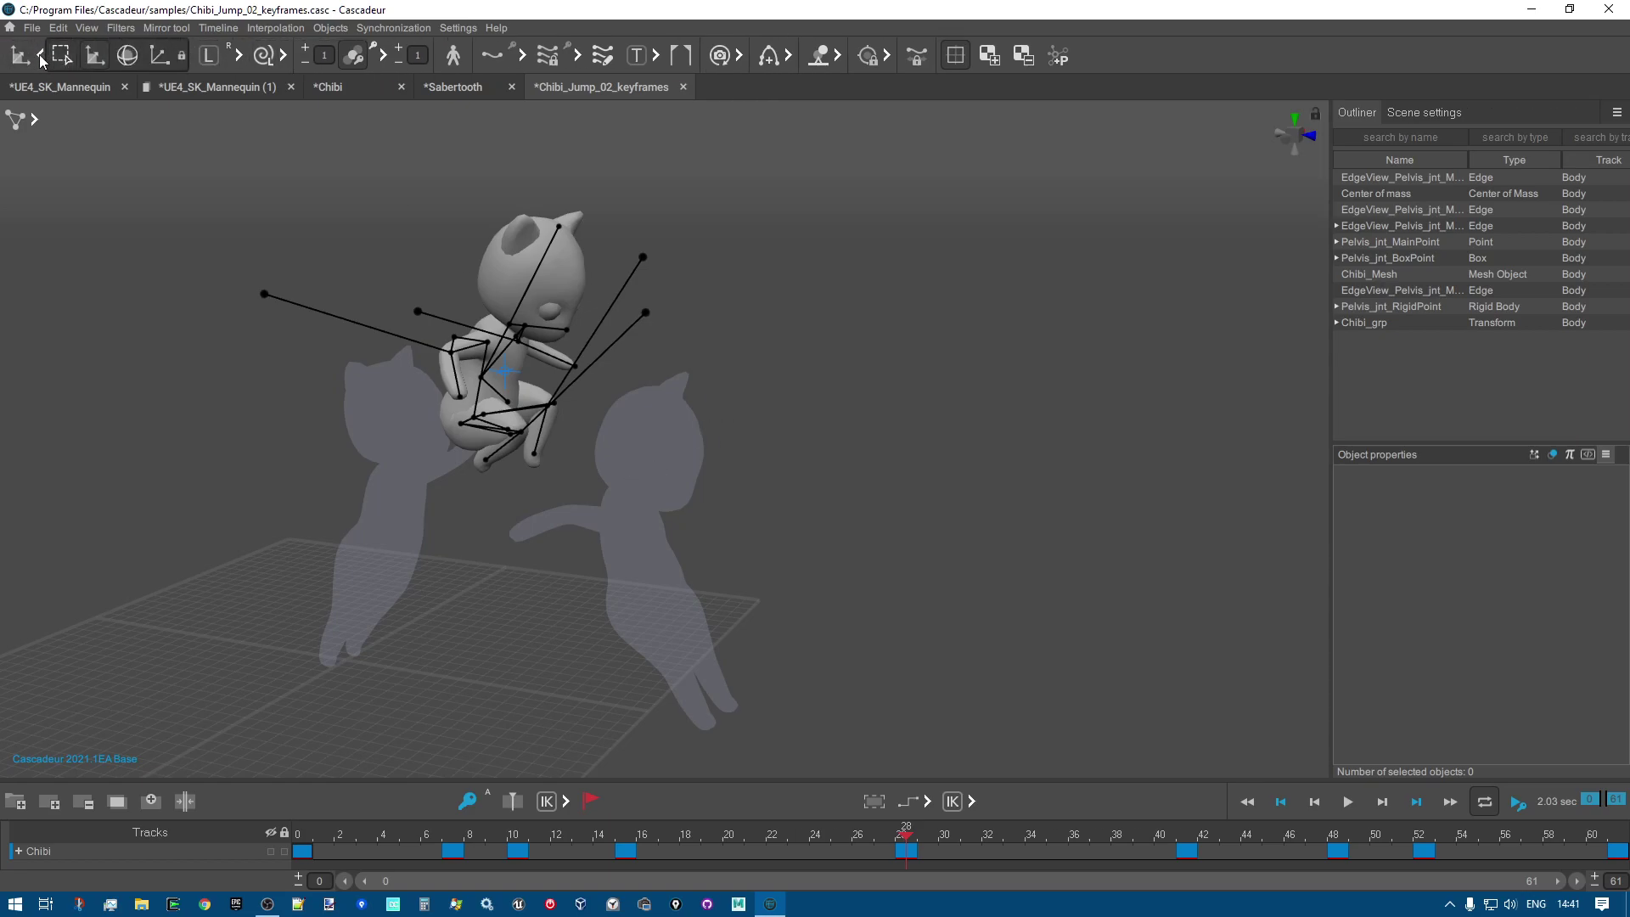
click(40, 56)
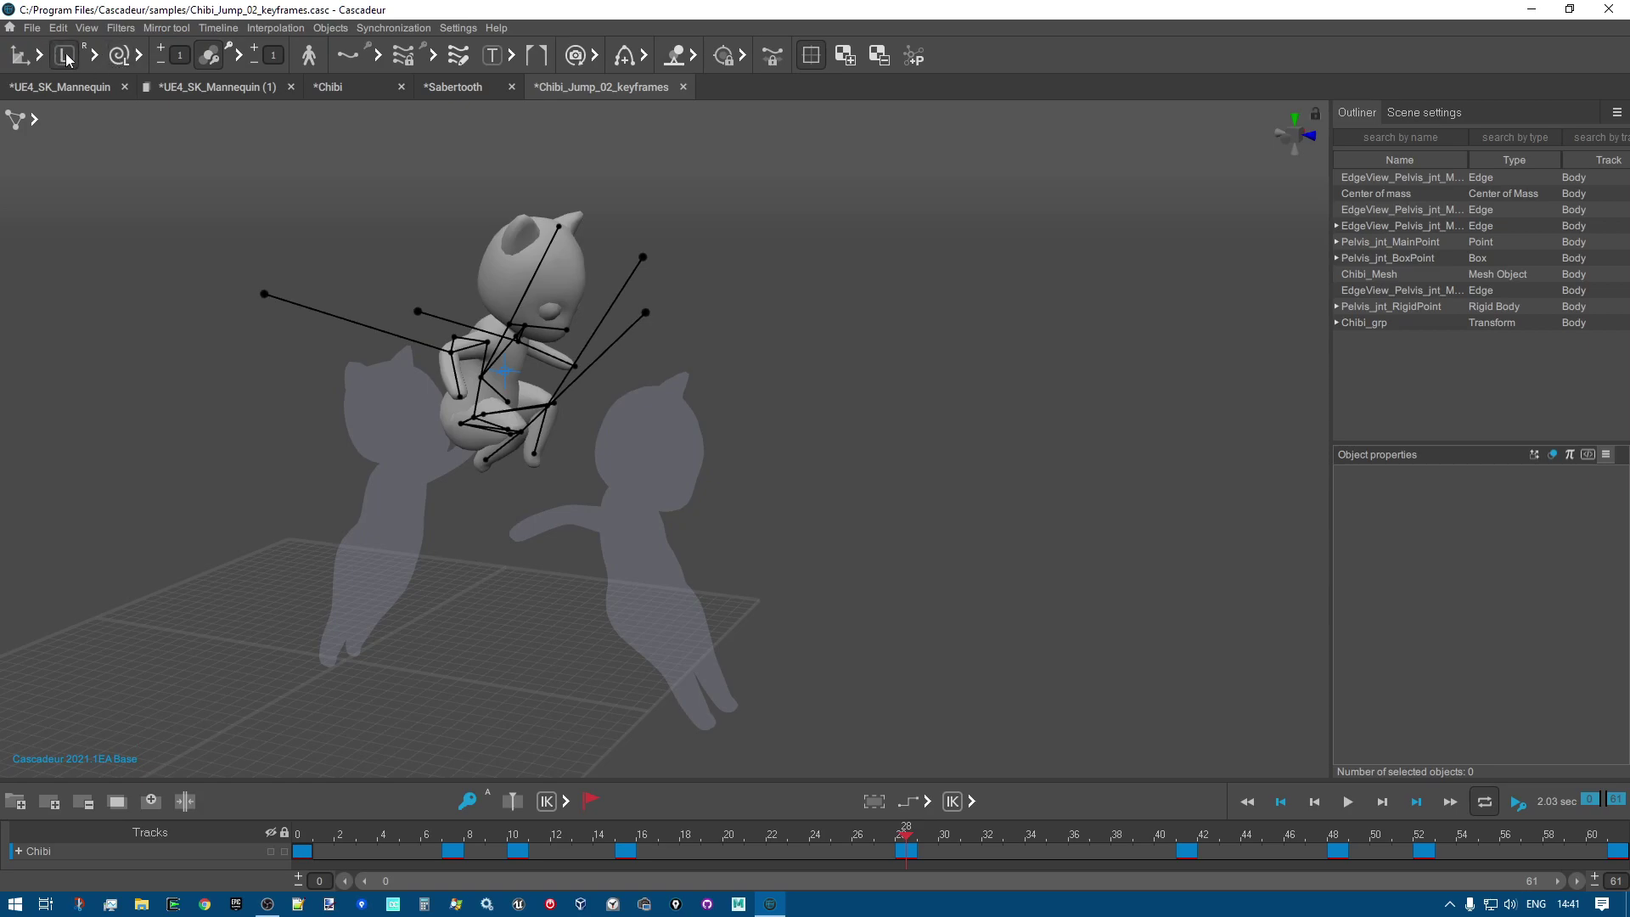
Select the left leg's limb direction point and switch the manipulator axes from local to global.
click(65, 57)
click(65, 57)
click(643, 257)
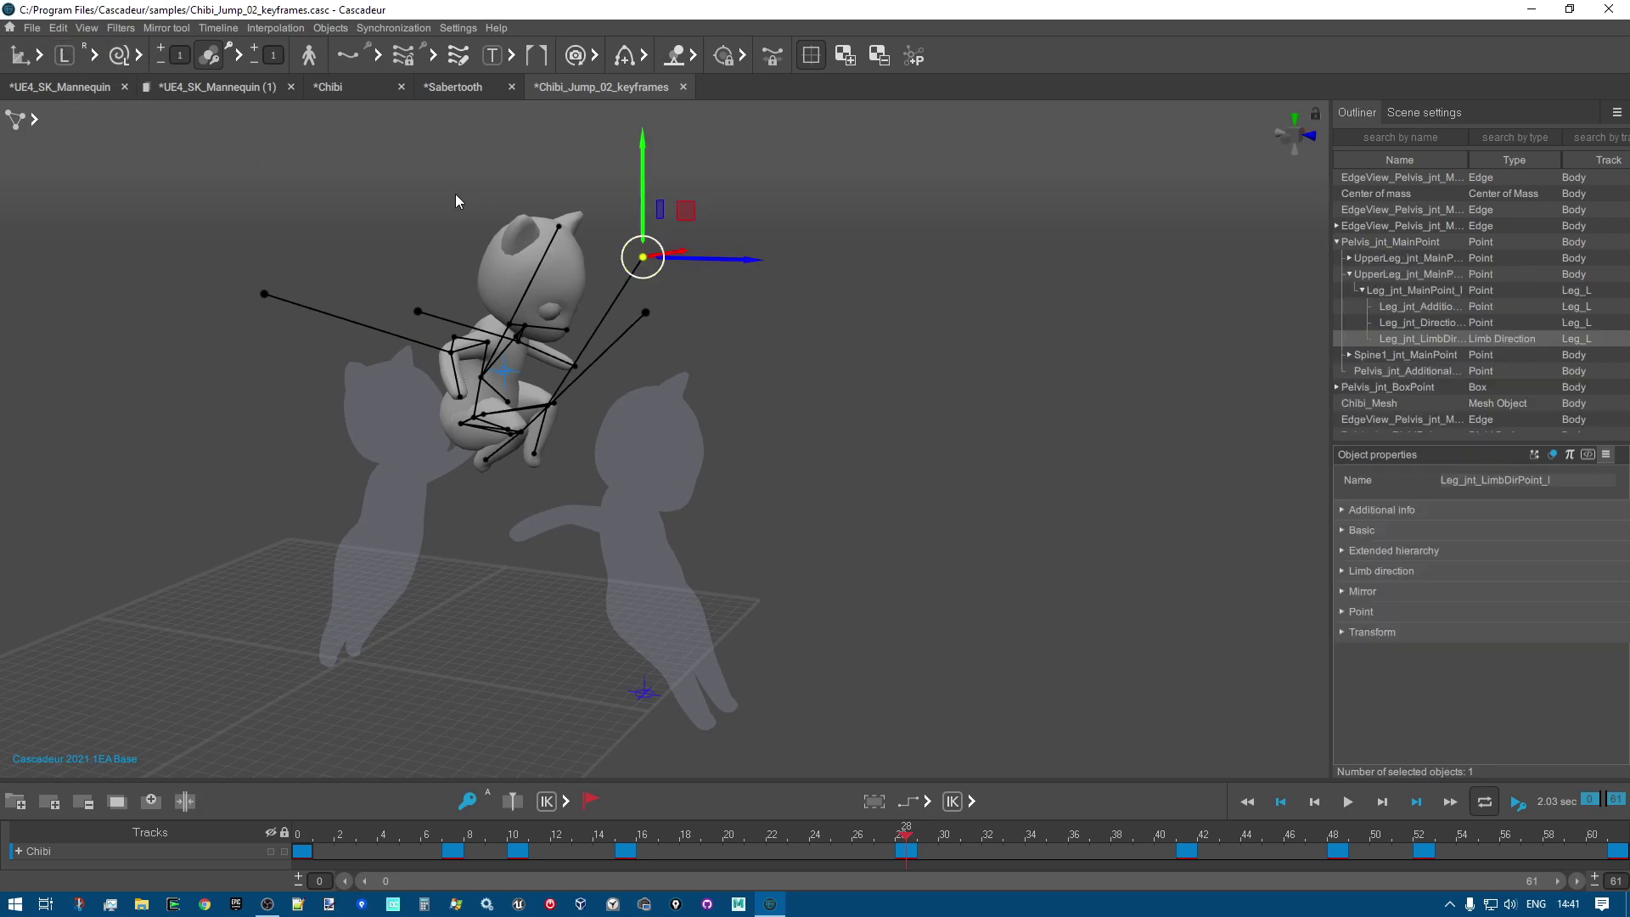
click(66, 57)
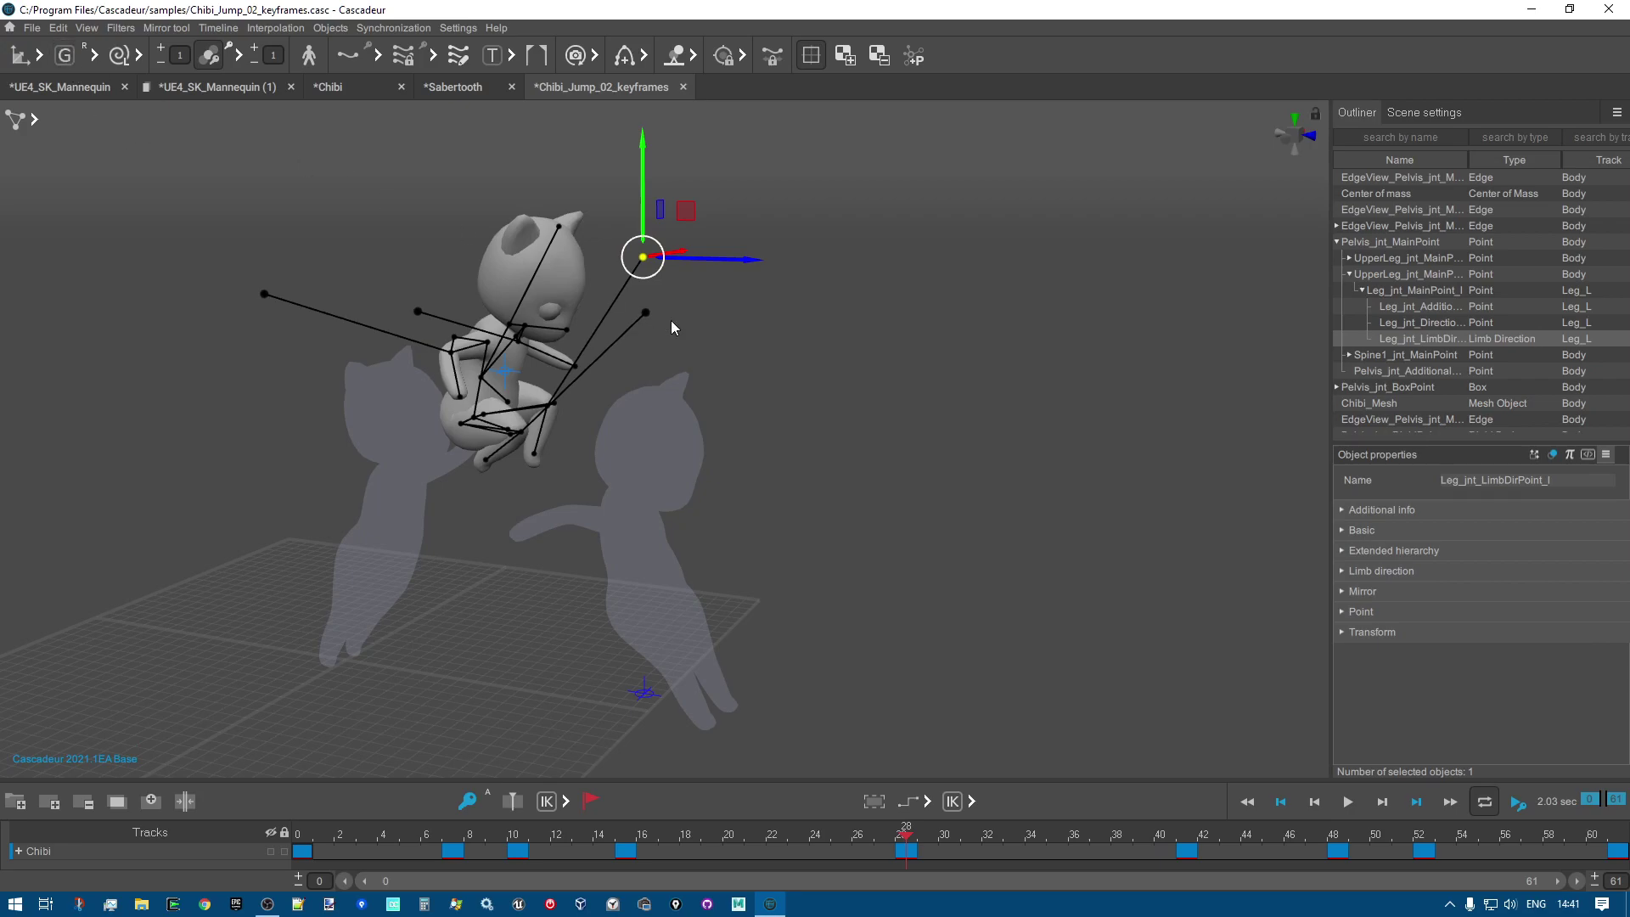
Select the additional point at the front of the head, use the rotation manipulator, and toggle local and global axes, ending on global.
click(566, 330)
key(e)
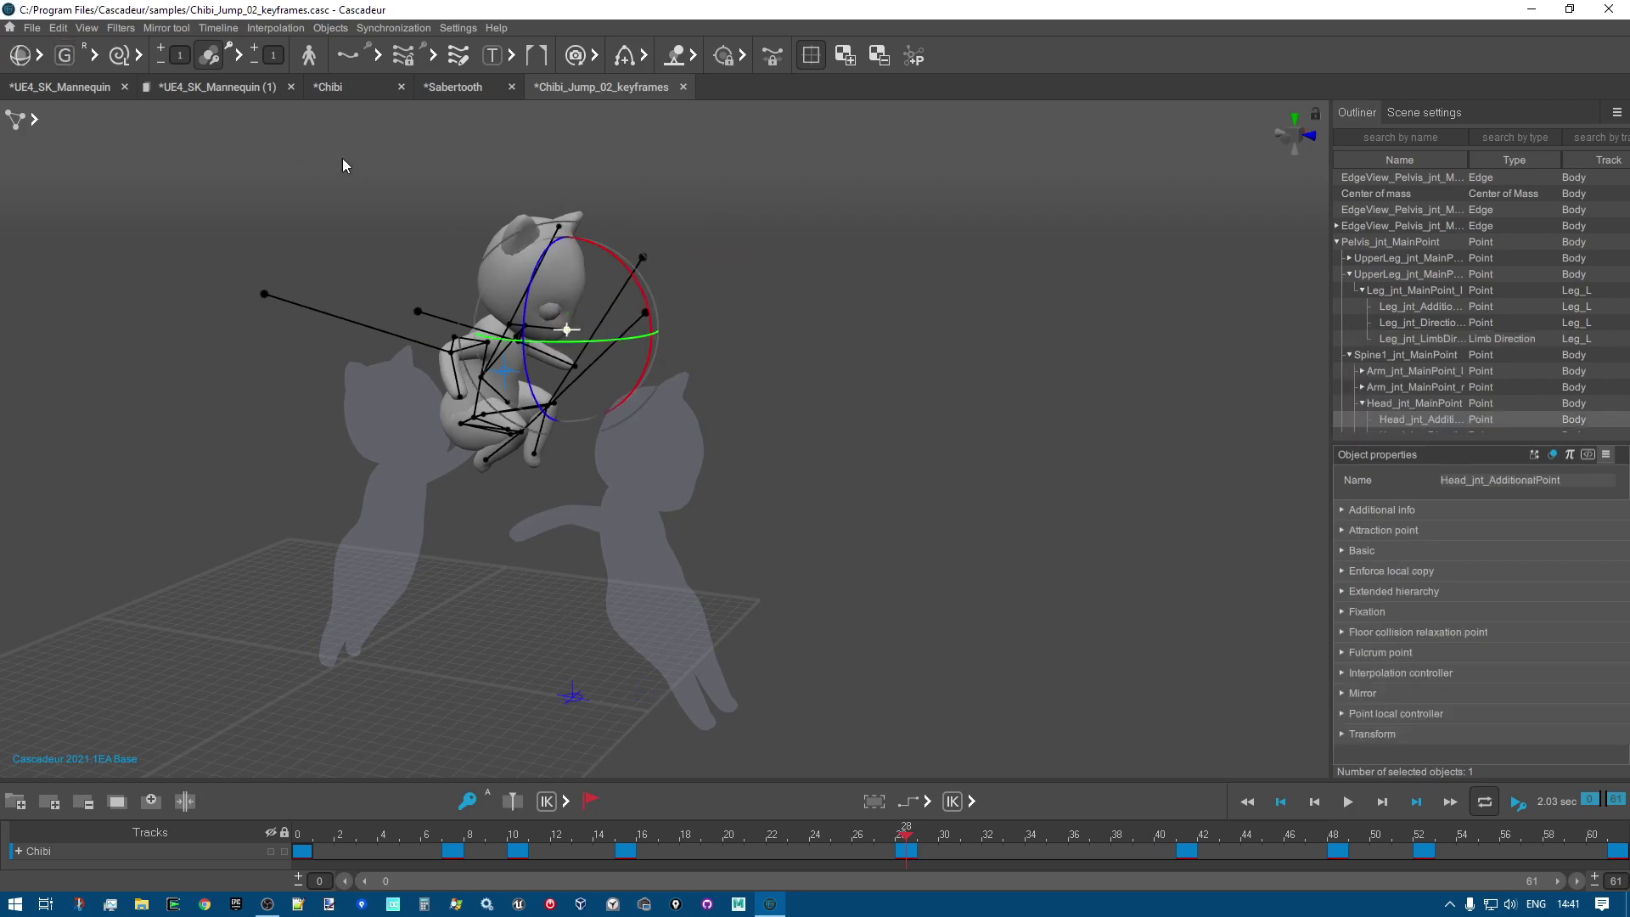
click(65, 57)
click(65, 57)
Show the character as a solid black silhouette, then restore its normal shading.
click(309, 56)
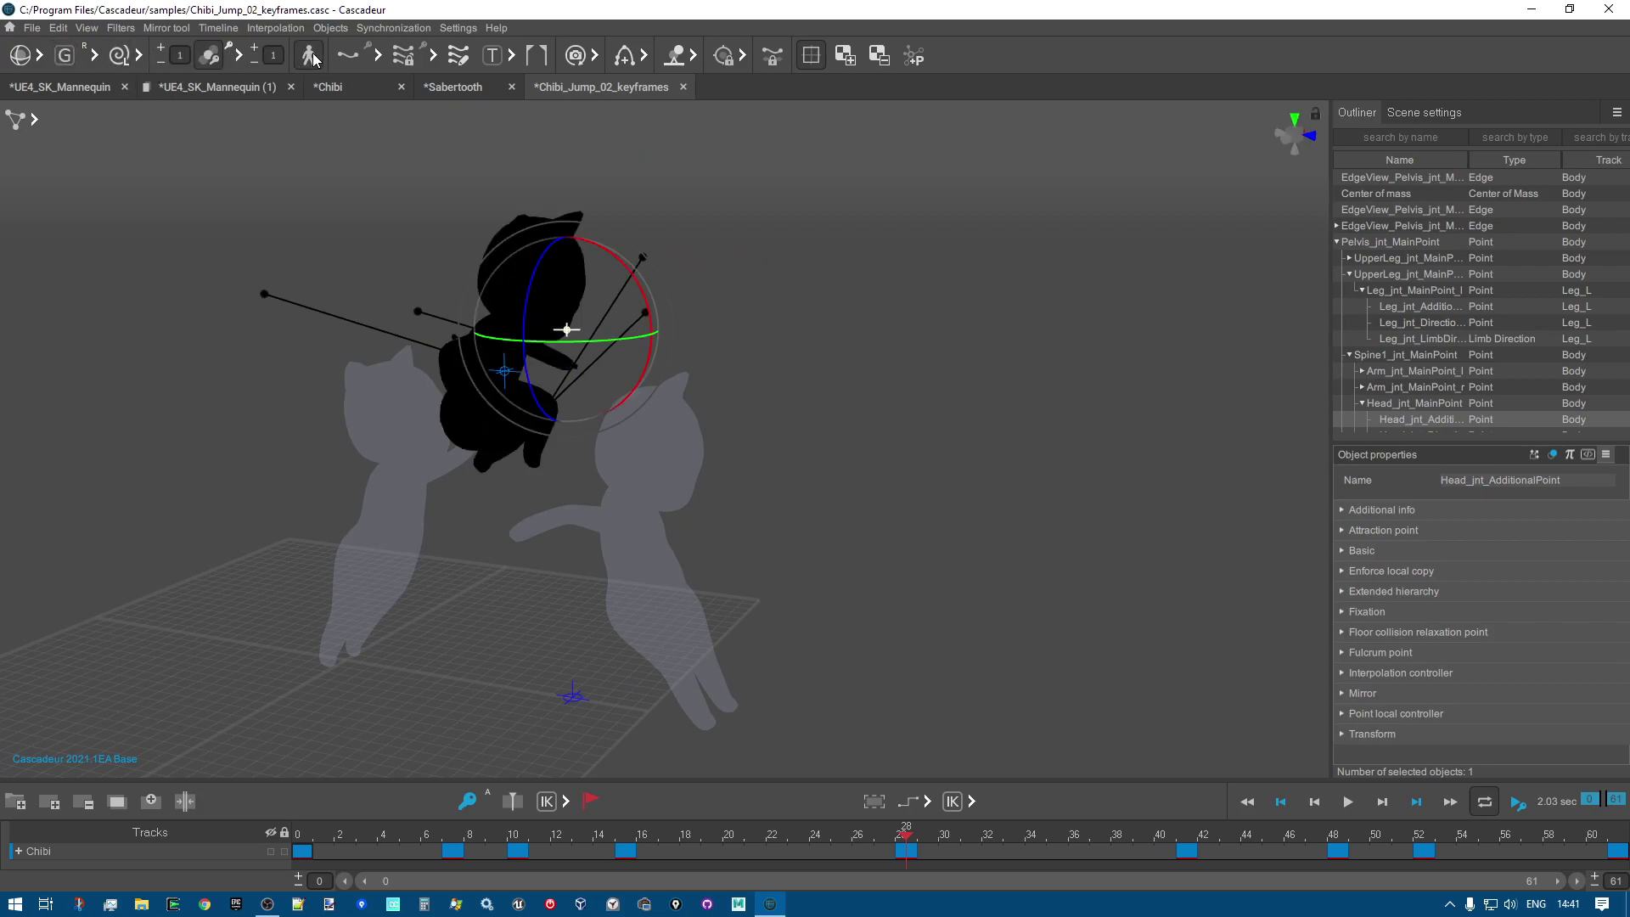
click(309, 56)
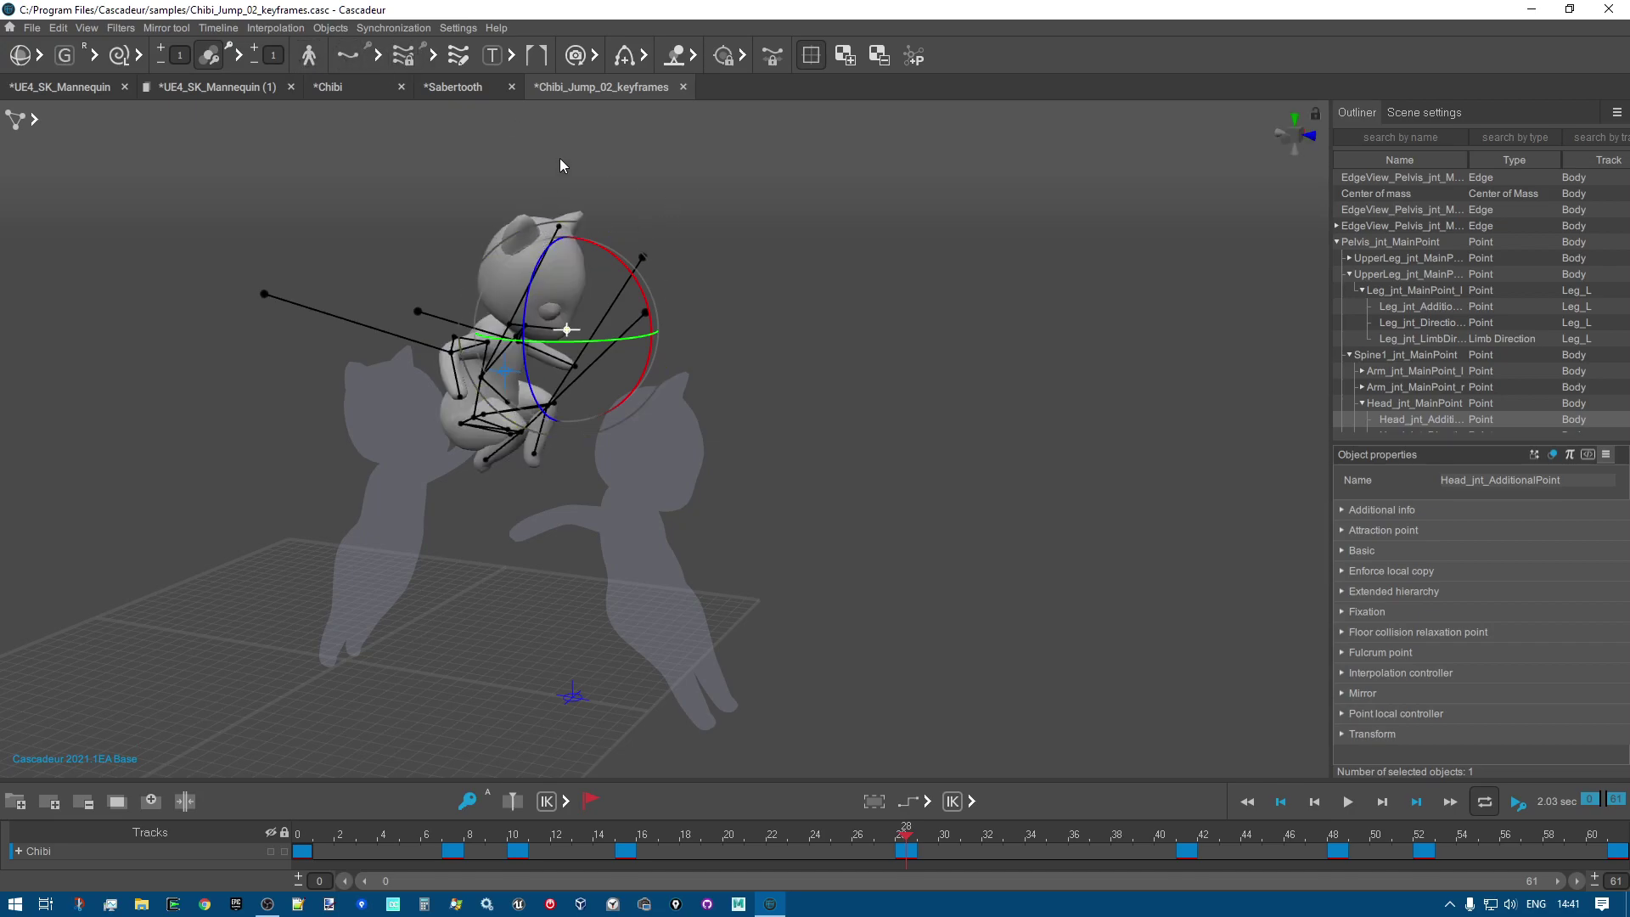
Return the jump timeline to frame 0 and clear the point selection.
click(559, 226)
drag(311, 857, 4, 798)
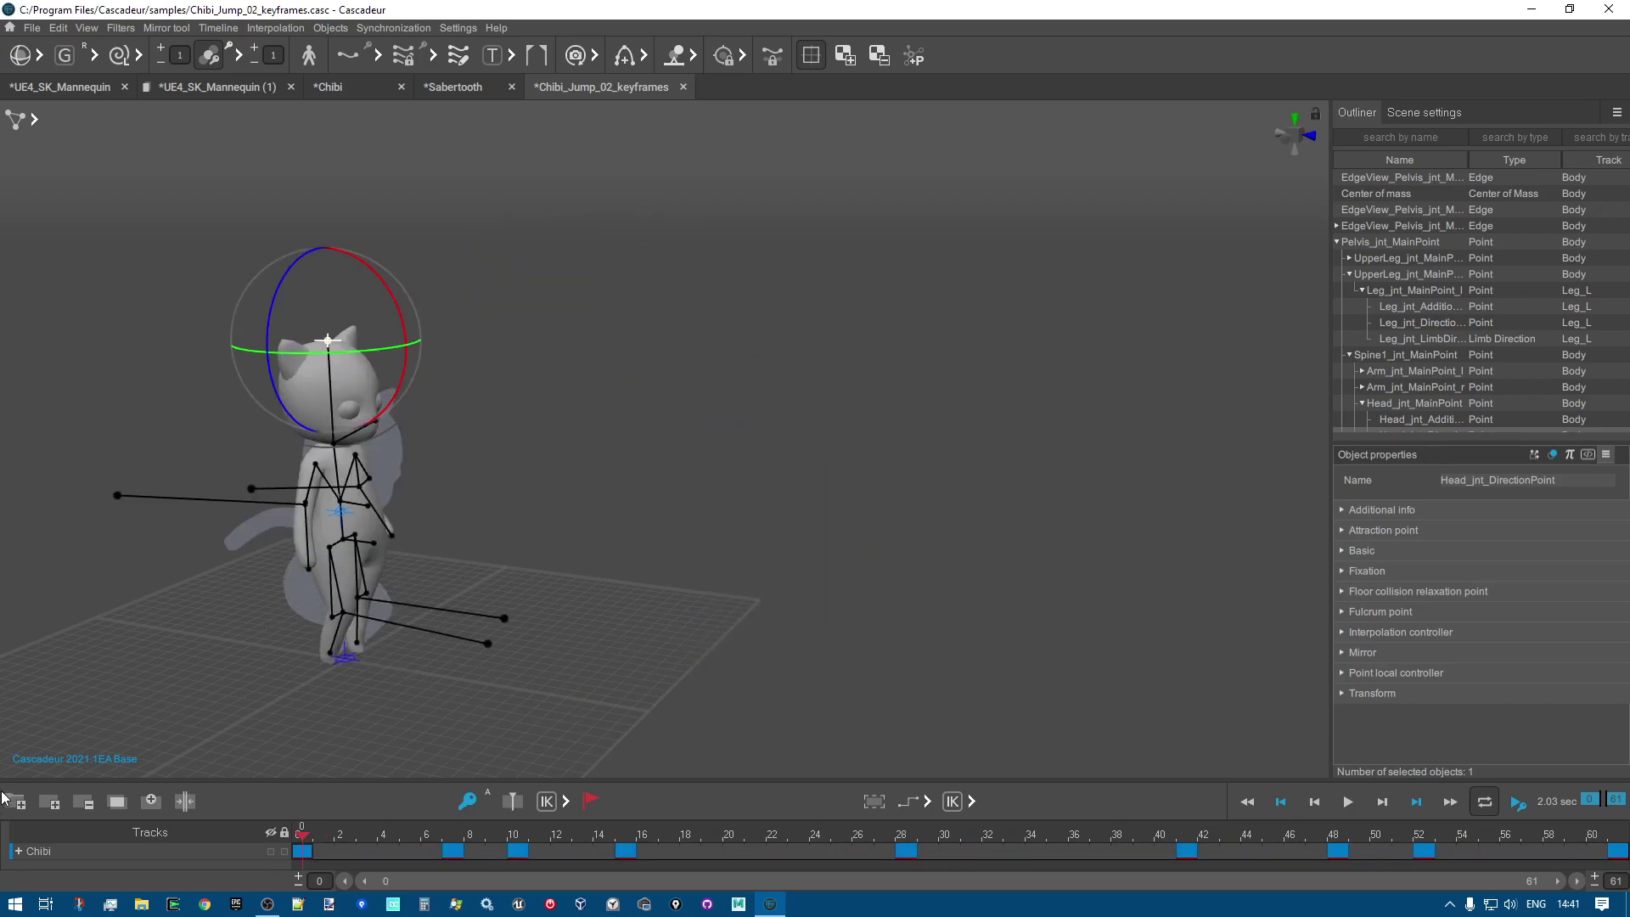
click(606, 201)
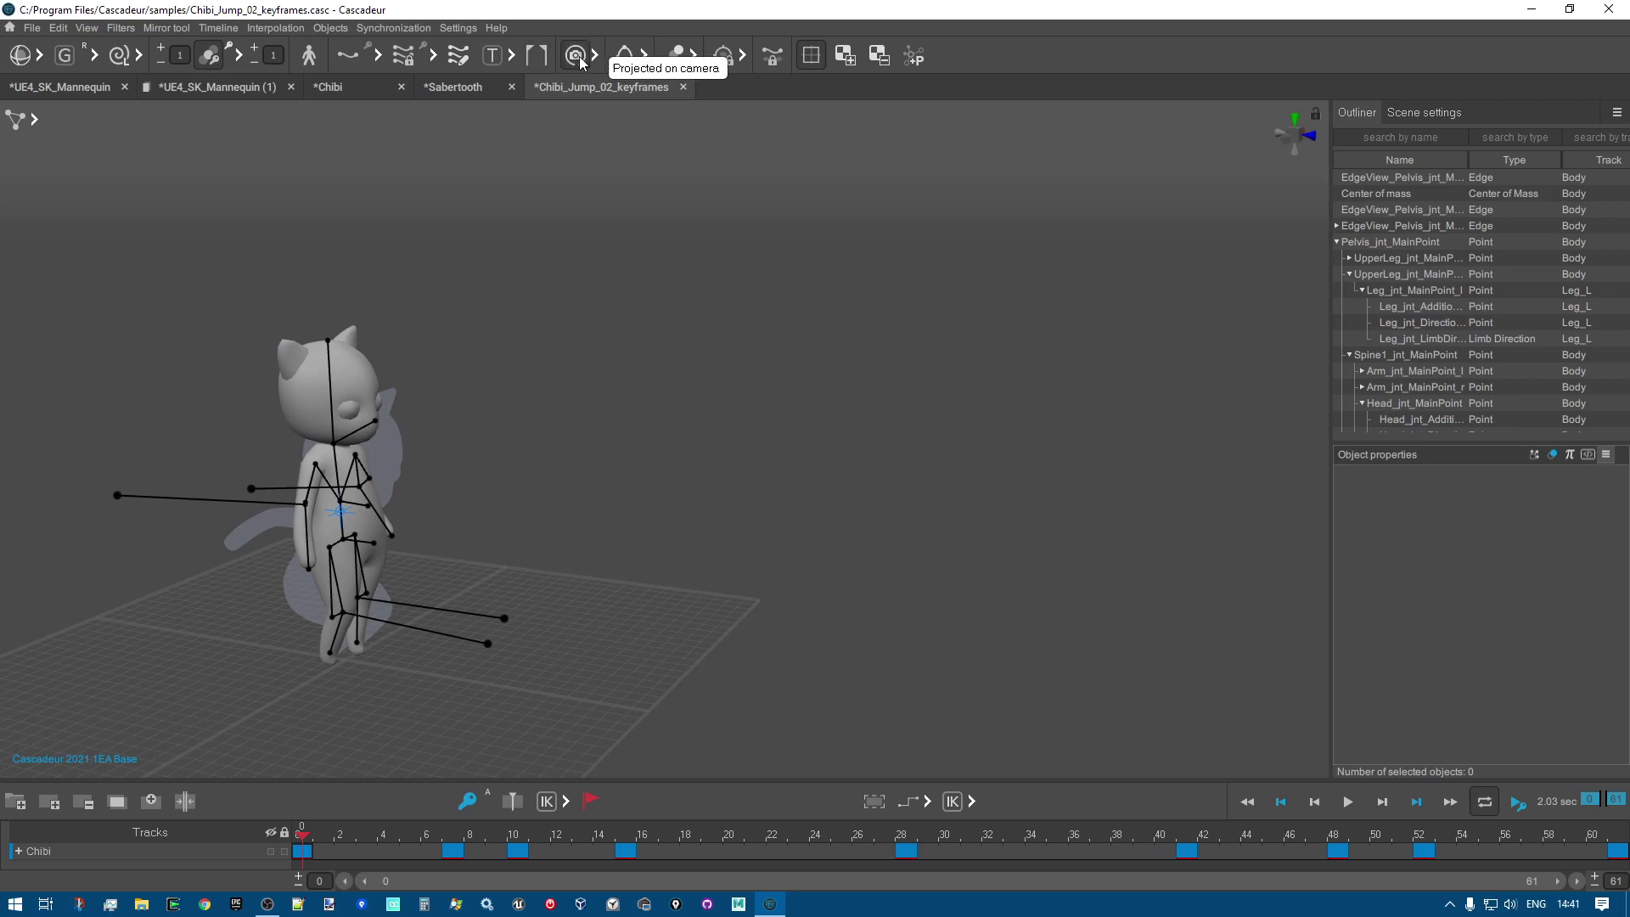
click(596, 57)
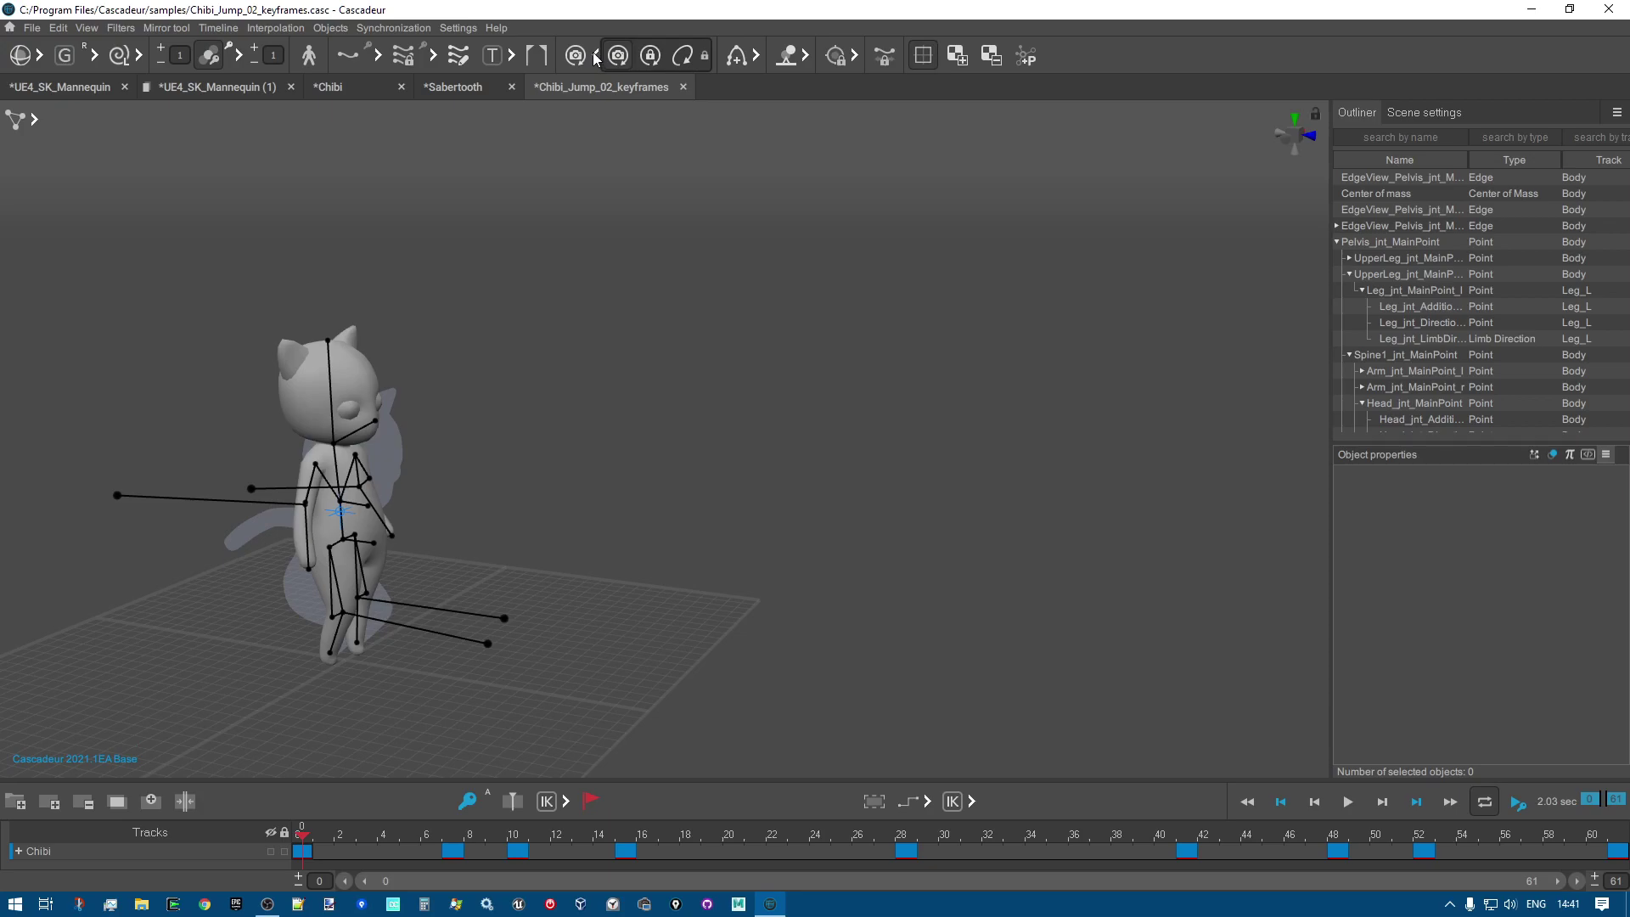
click(597, 56)
Select the head's main point, turn on camera locking, and scrub the jump timeline, returning to frame 0.
scroll(672, 232, up, 3)
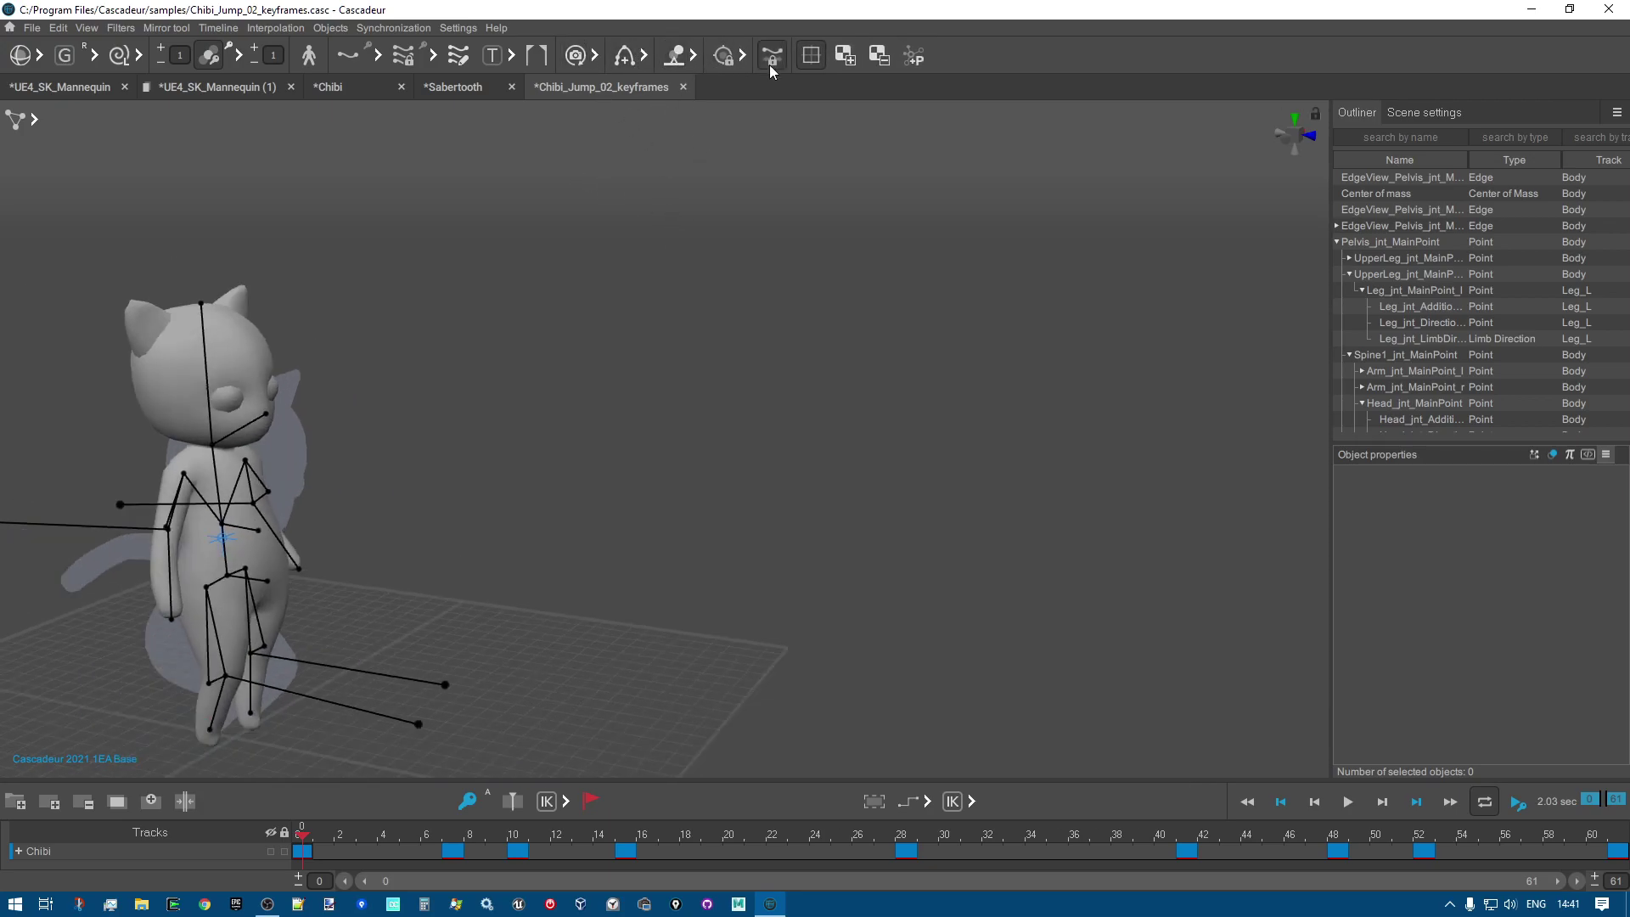
click(212, 444)
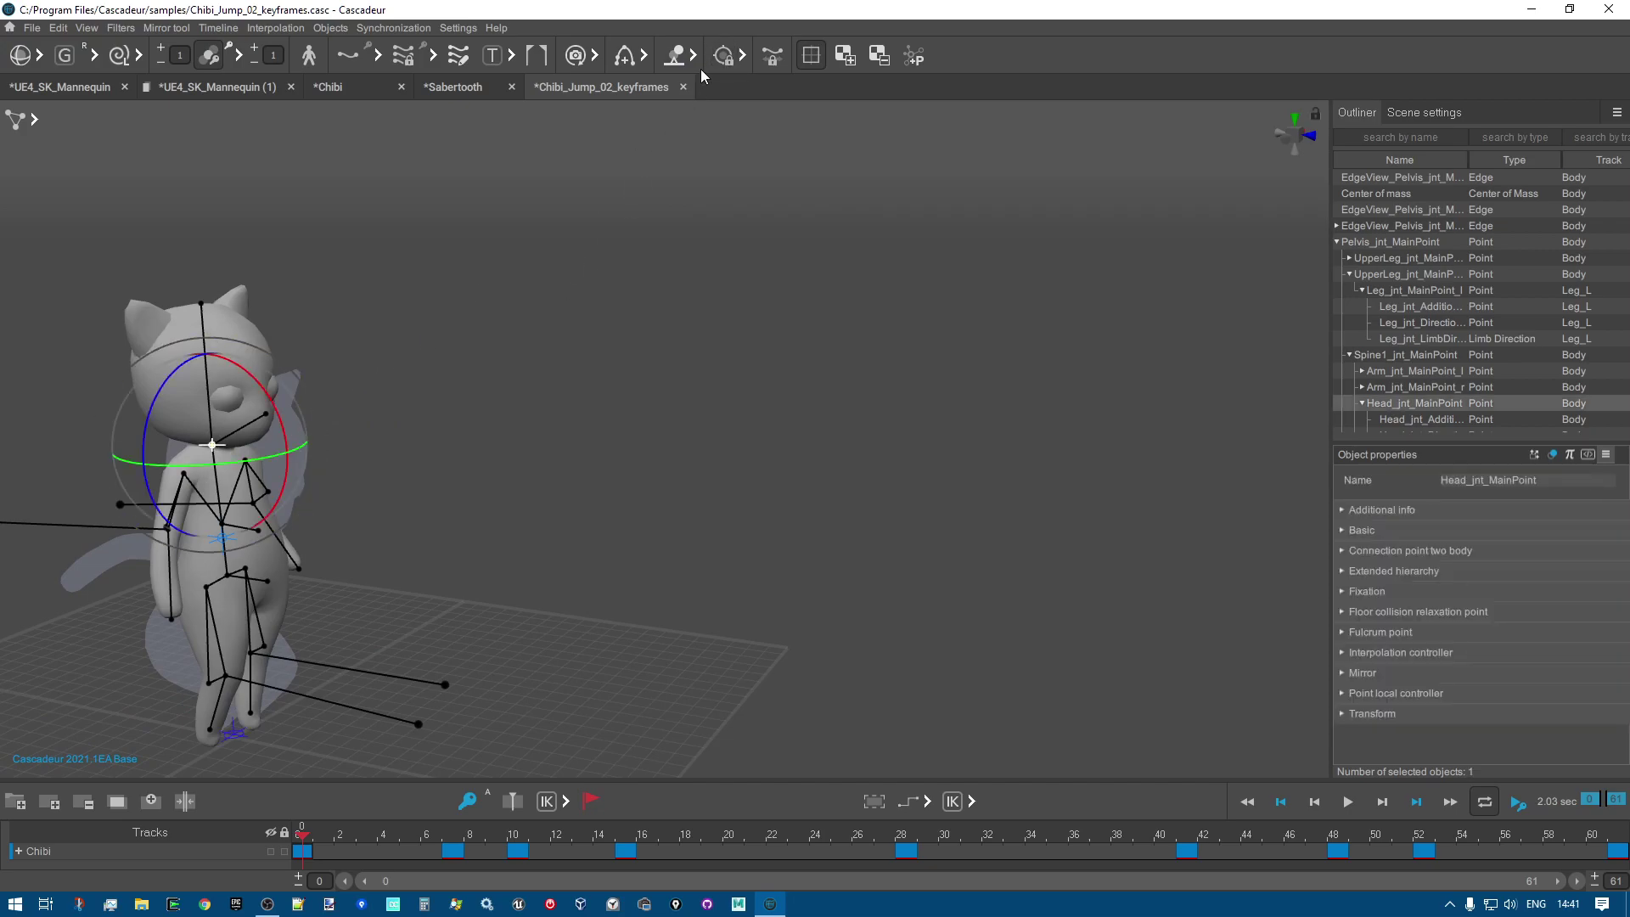
click(724, 56)
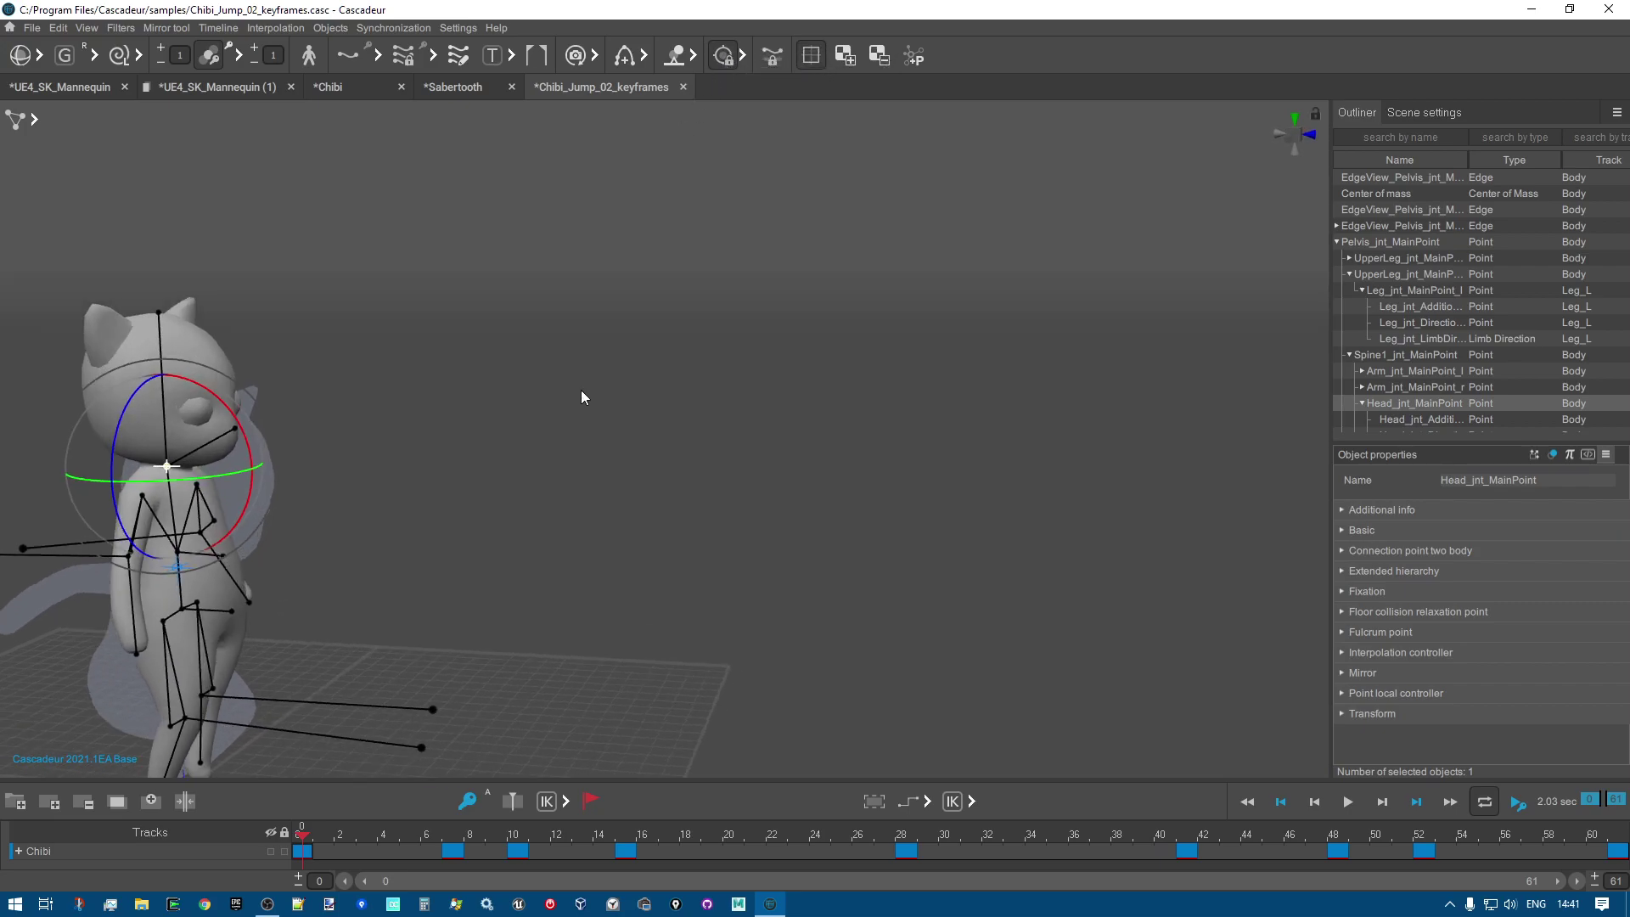
drag(314, 837, 261, 771)
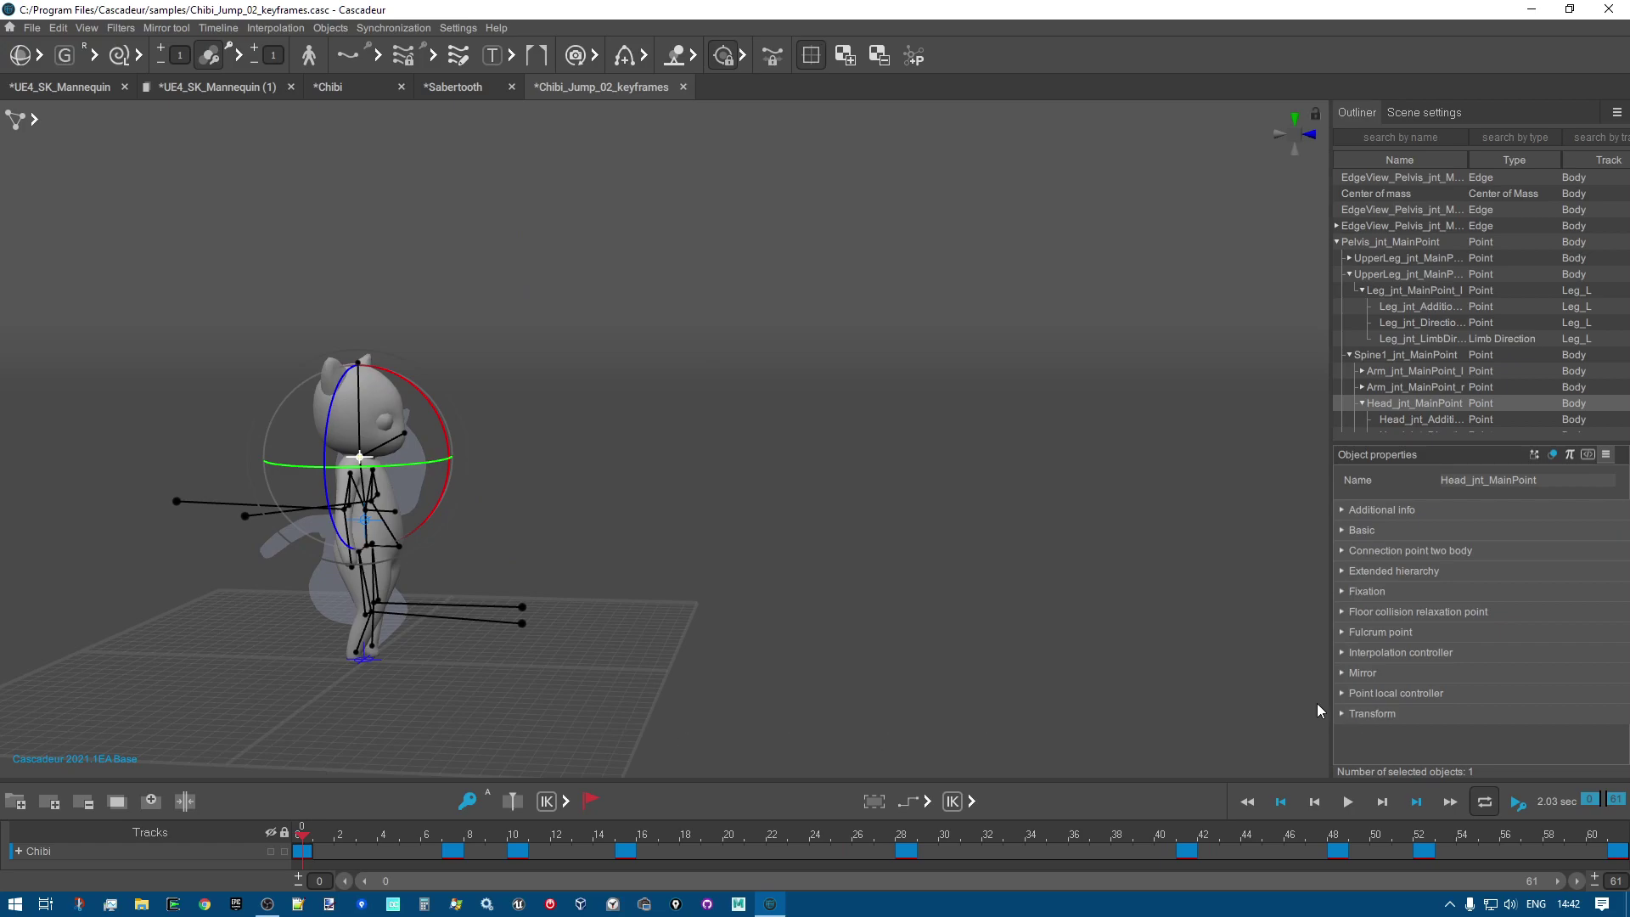
Open the Backflip animation sample and play it with the head's main point selected.
click(10, 27)
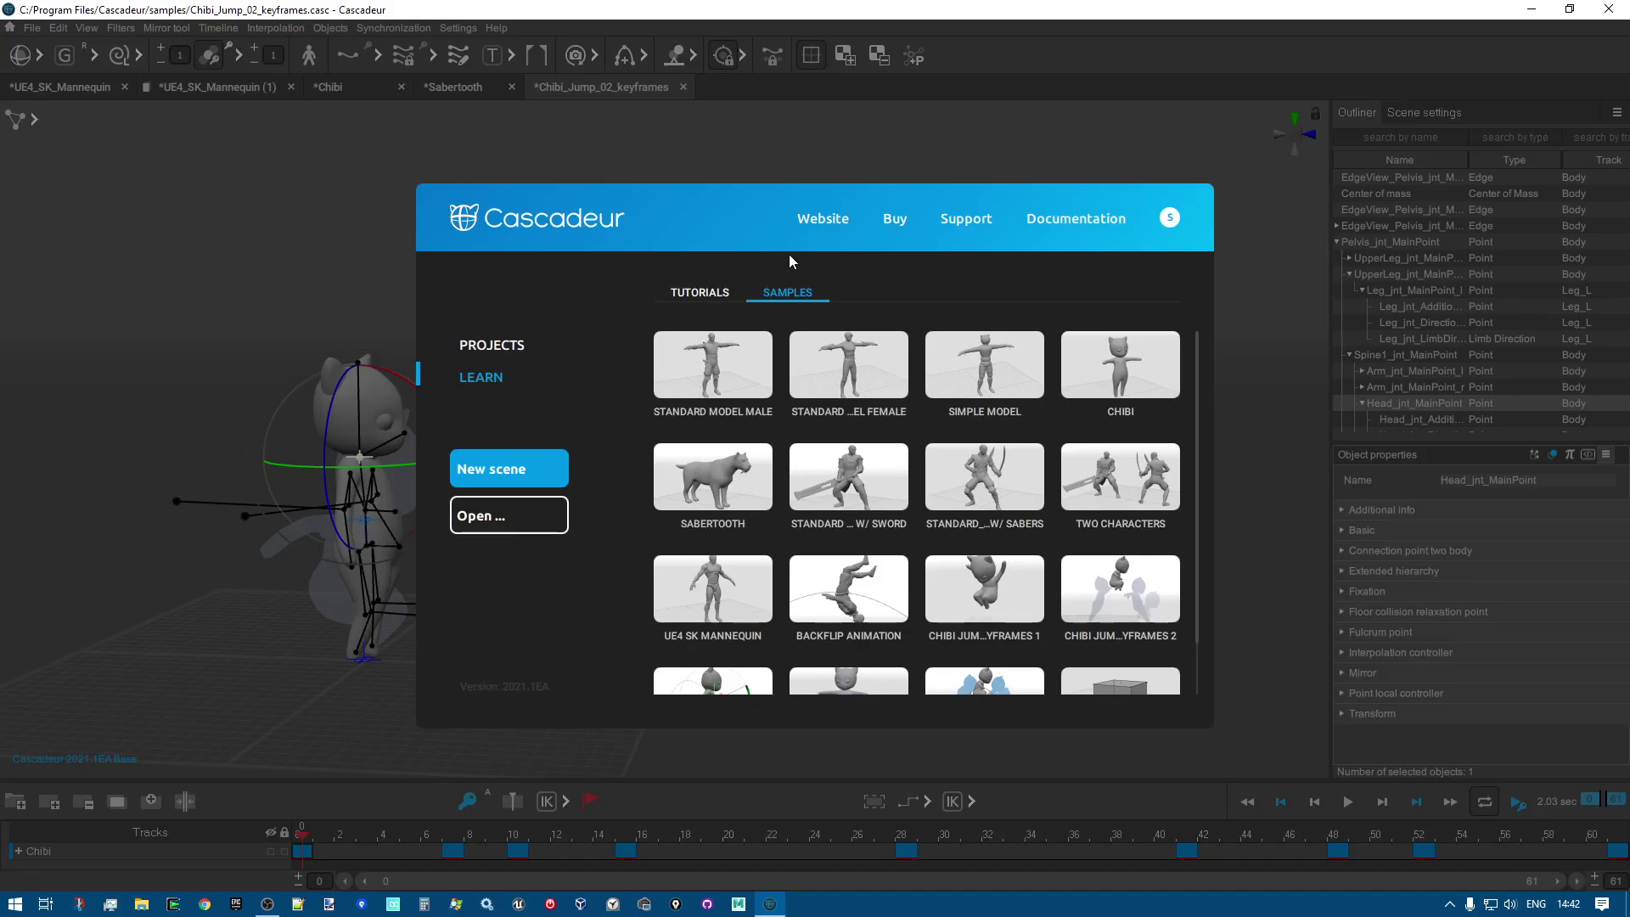
click(867, 600)
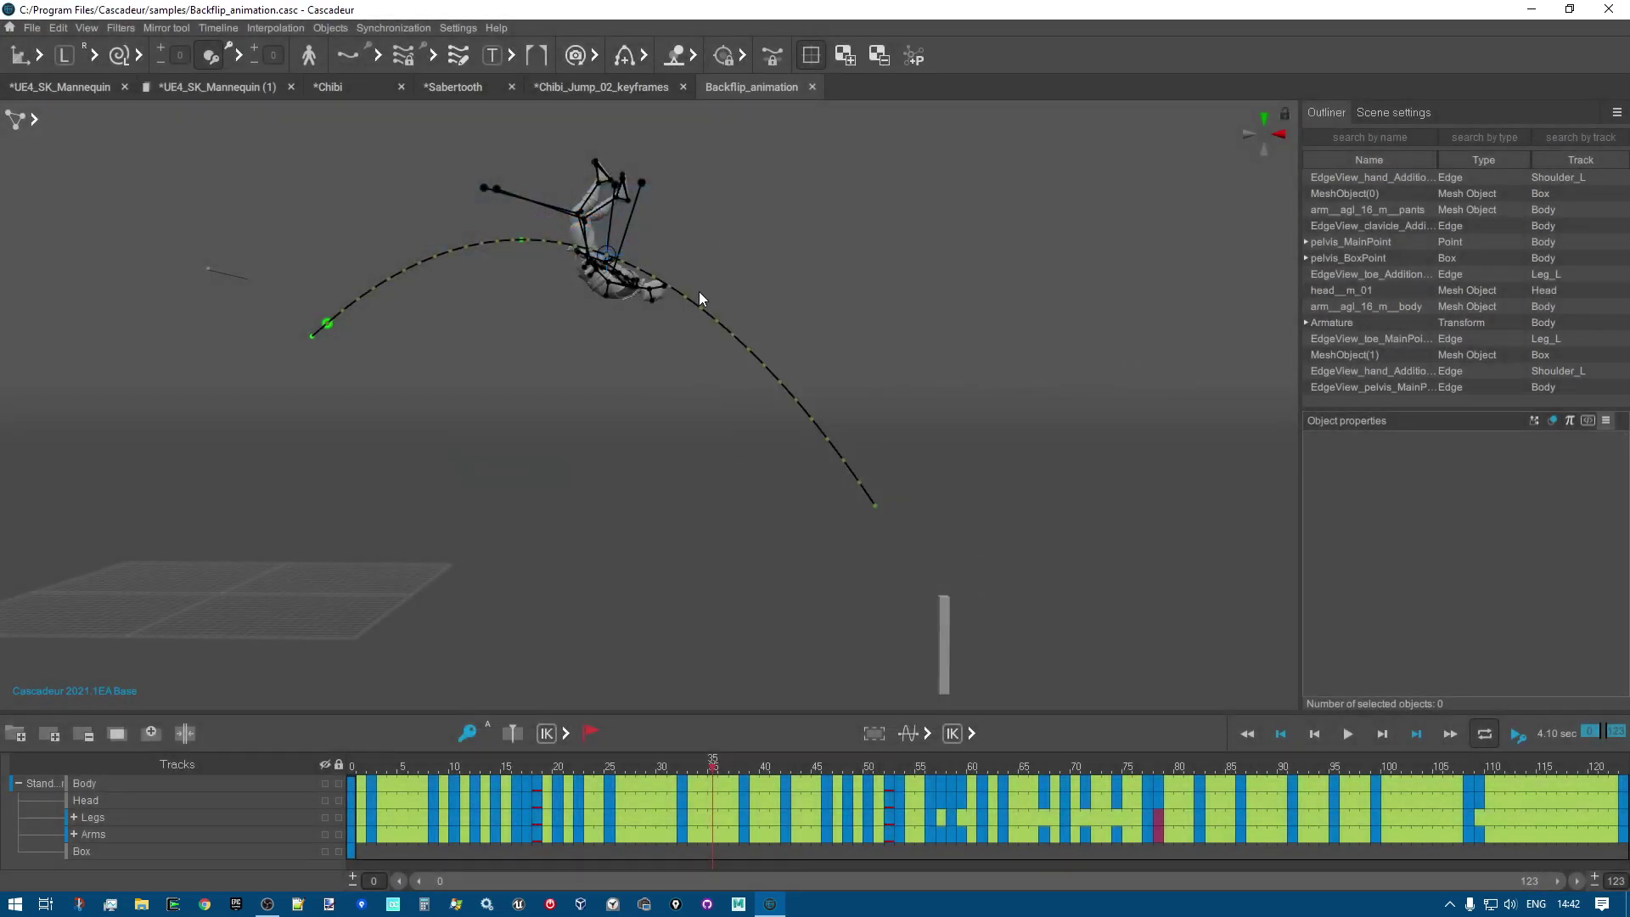
click(607, 259)
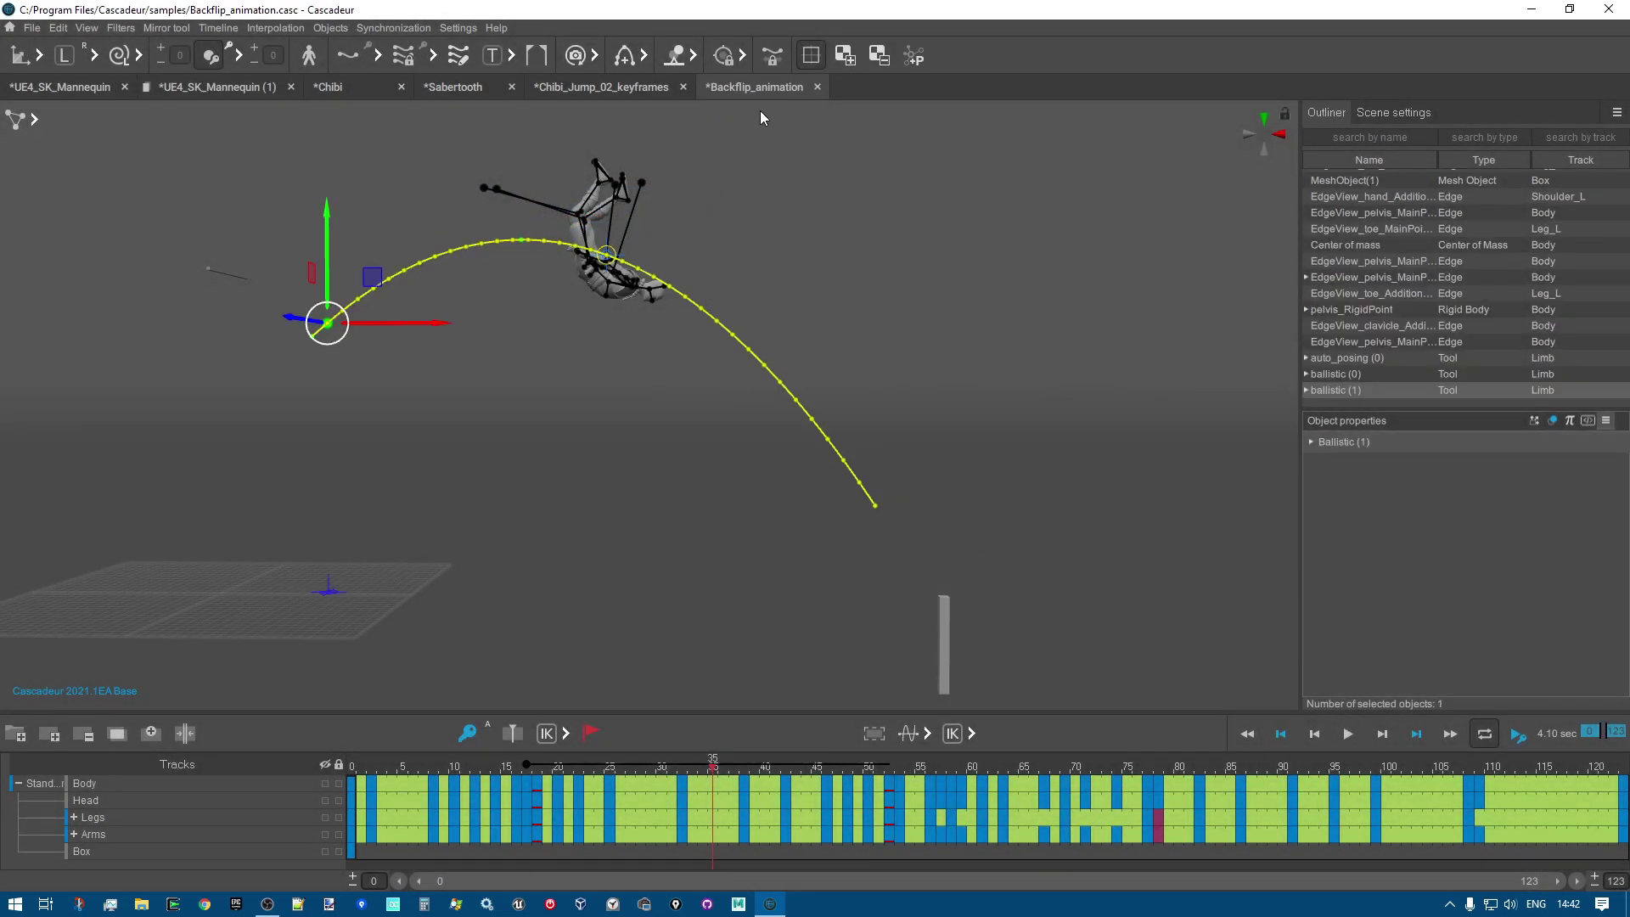
scroll(713, 222, up, 3)
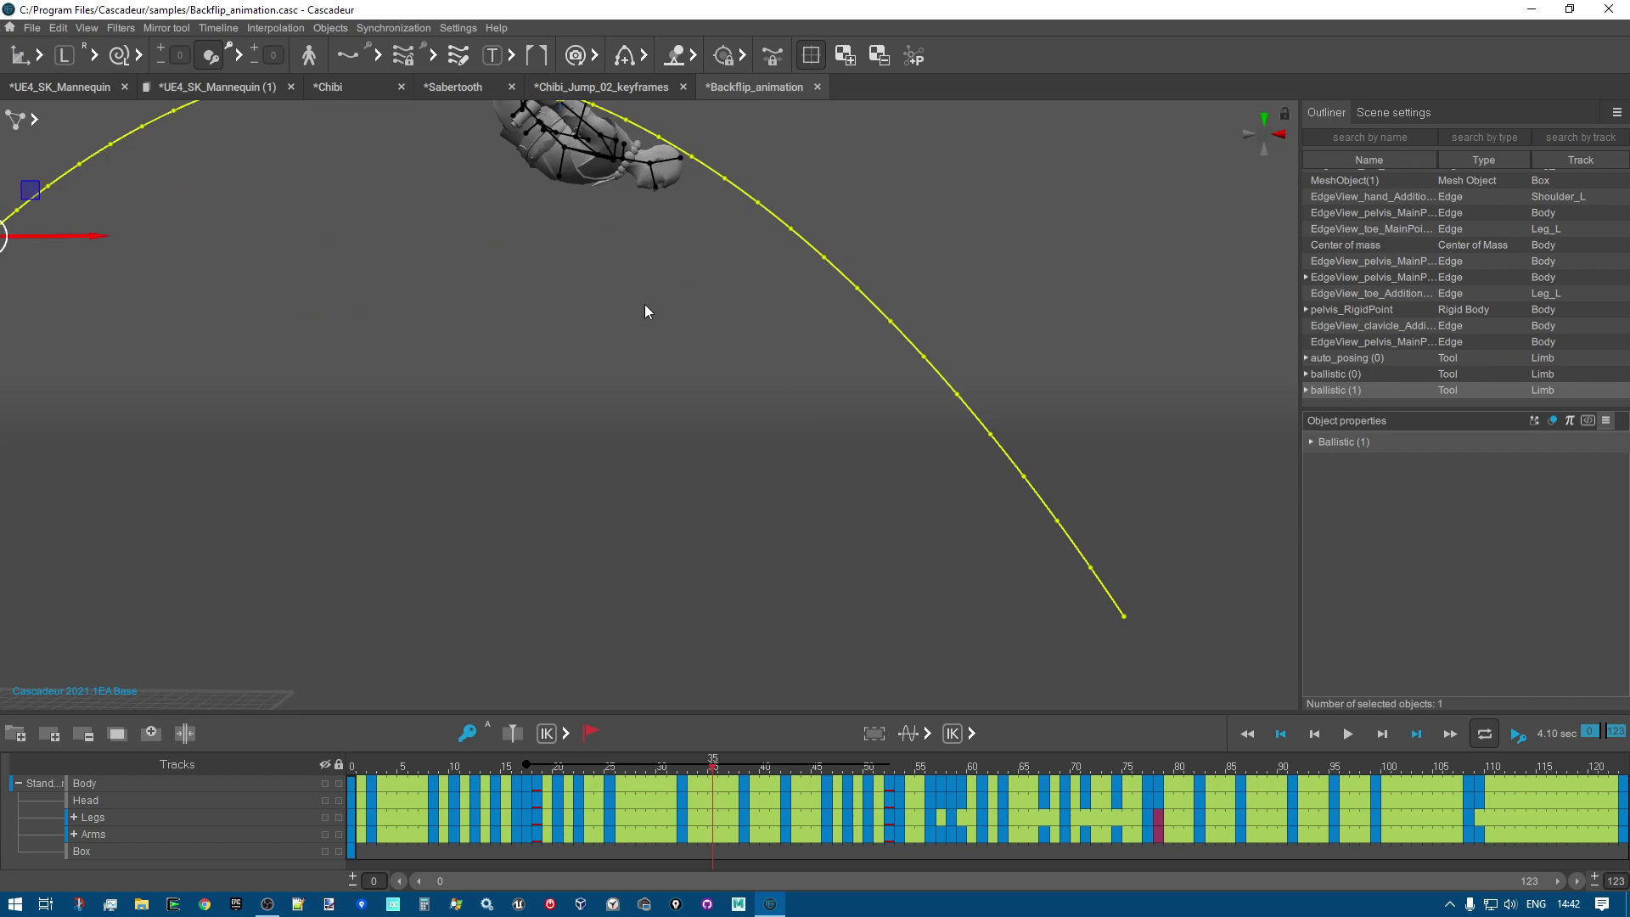
middle_drag(645, 311, 639, 450)
click(643, 343)
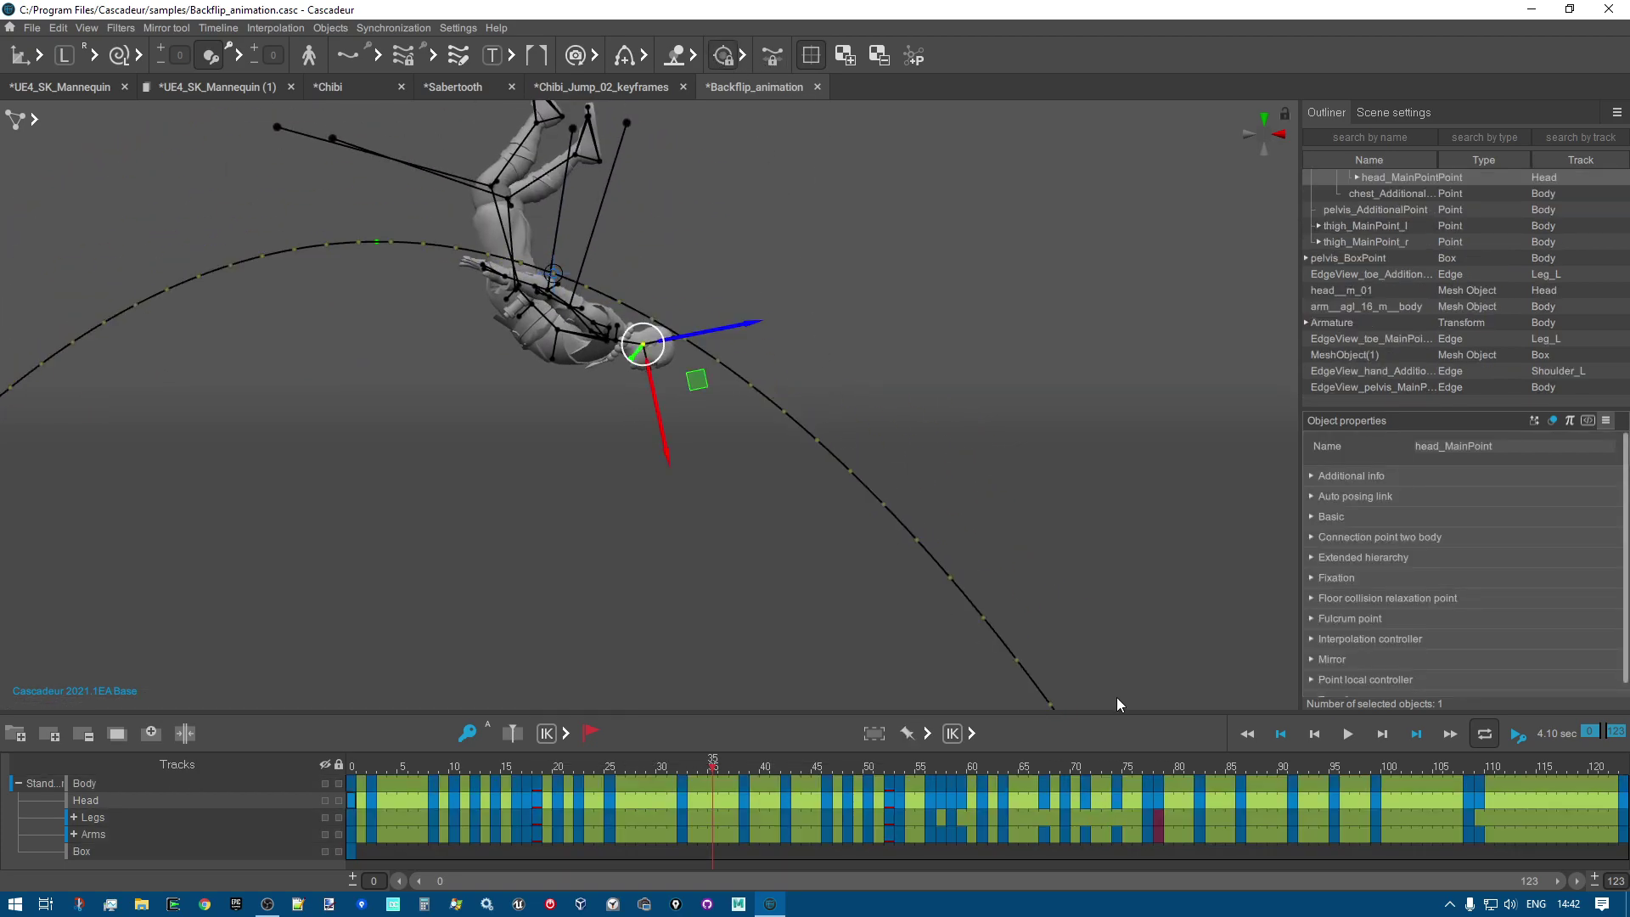
click(1350, 735)
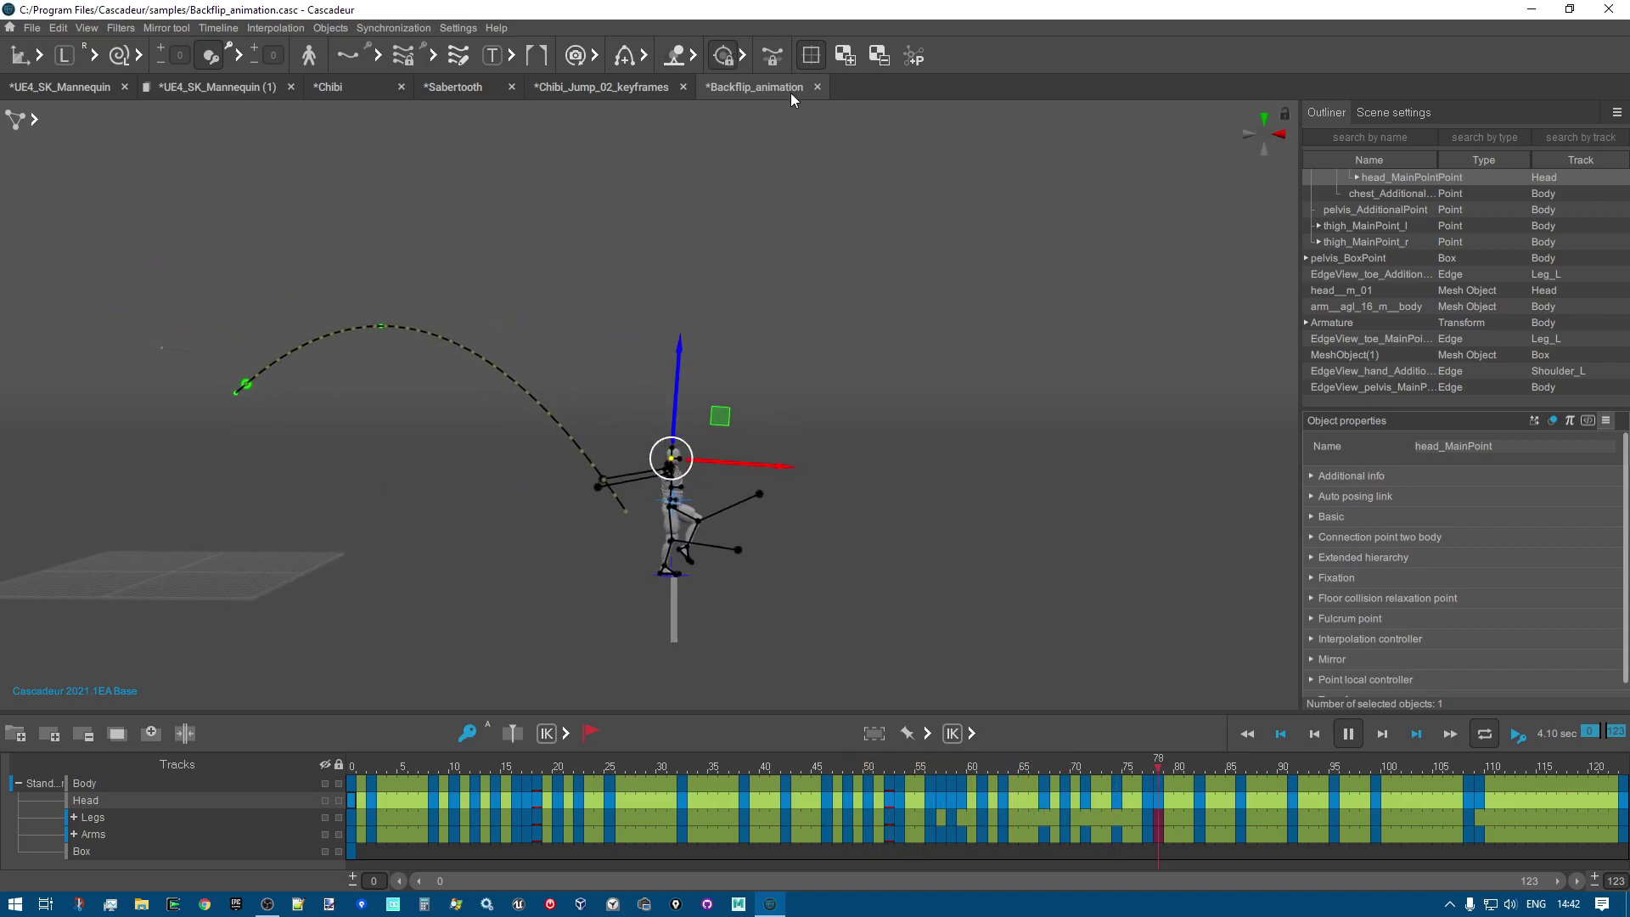
Close the Backflip animation scene without saving and enlarge the timeline area of the Chibi jump scene.
click(816, 86)
click(836, 483)
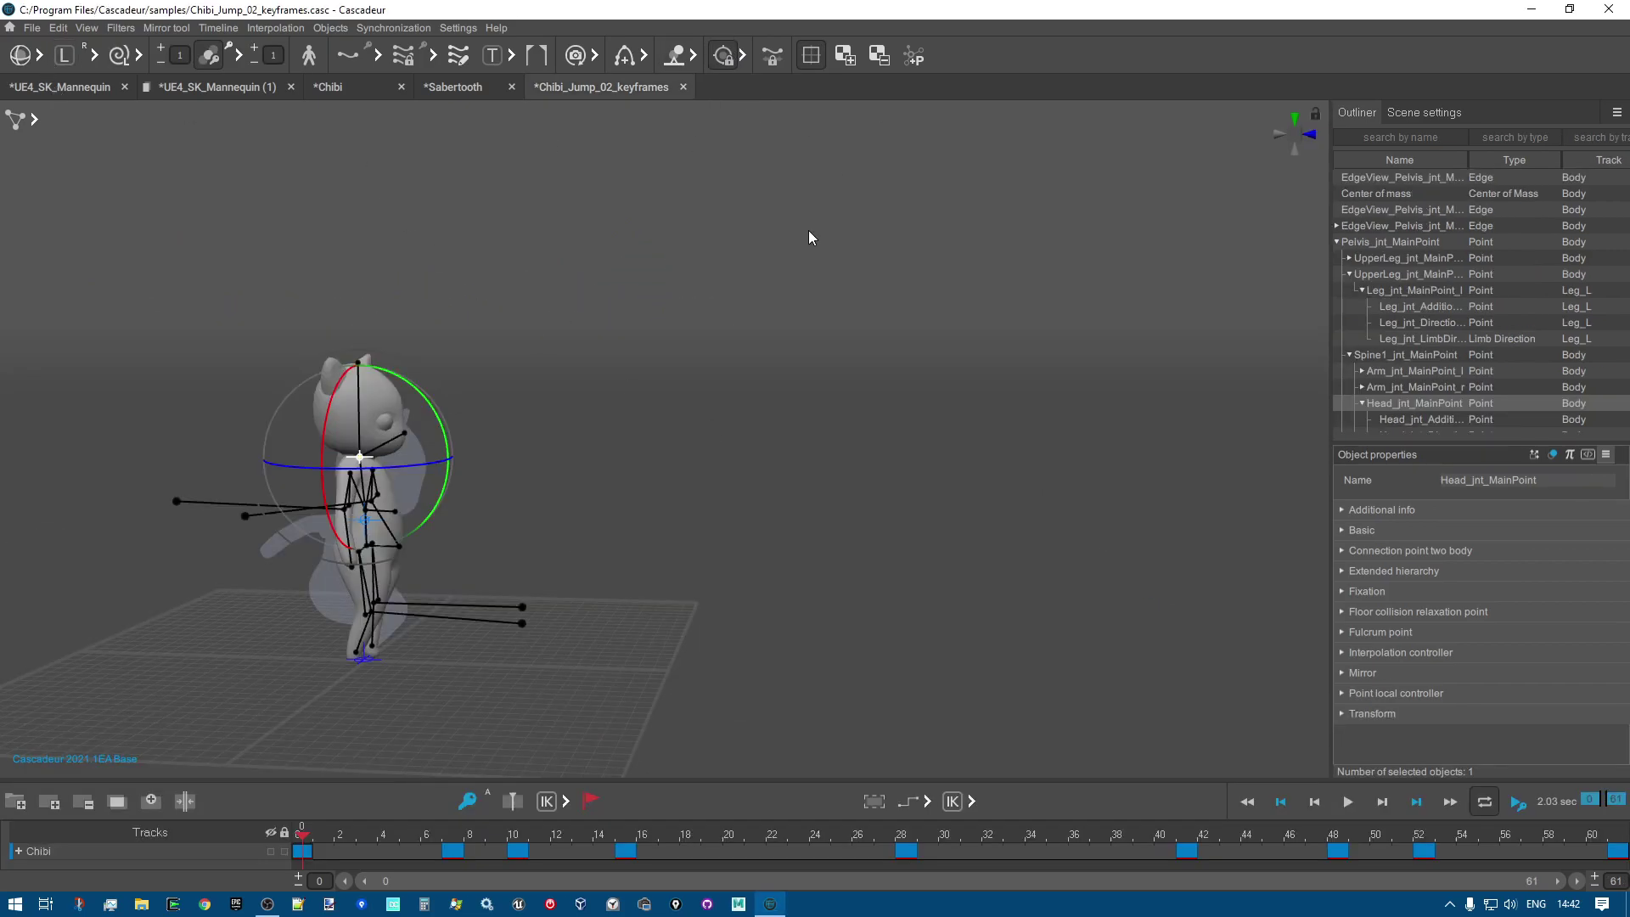
middle_drag(747, 204, 849, 201)
scroll(698, 518, down, 2)
scroll(701, 526, up, 2)
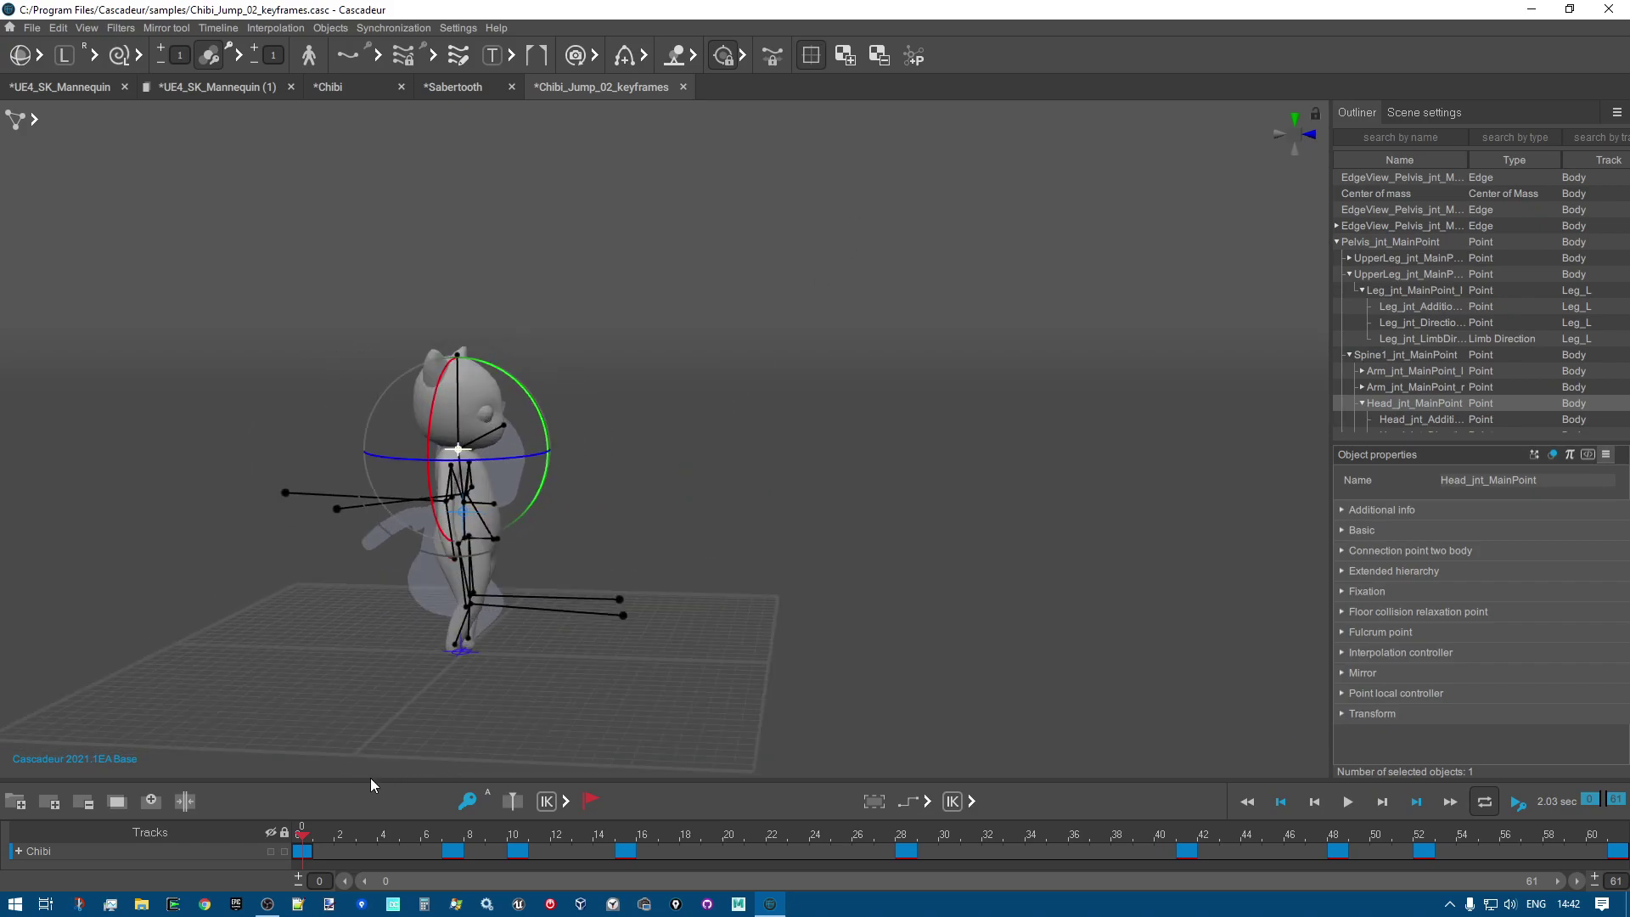
drag(371, 777, 368, 678)
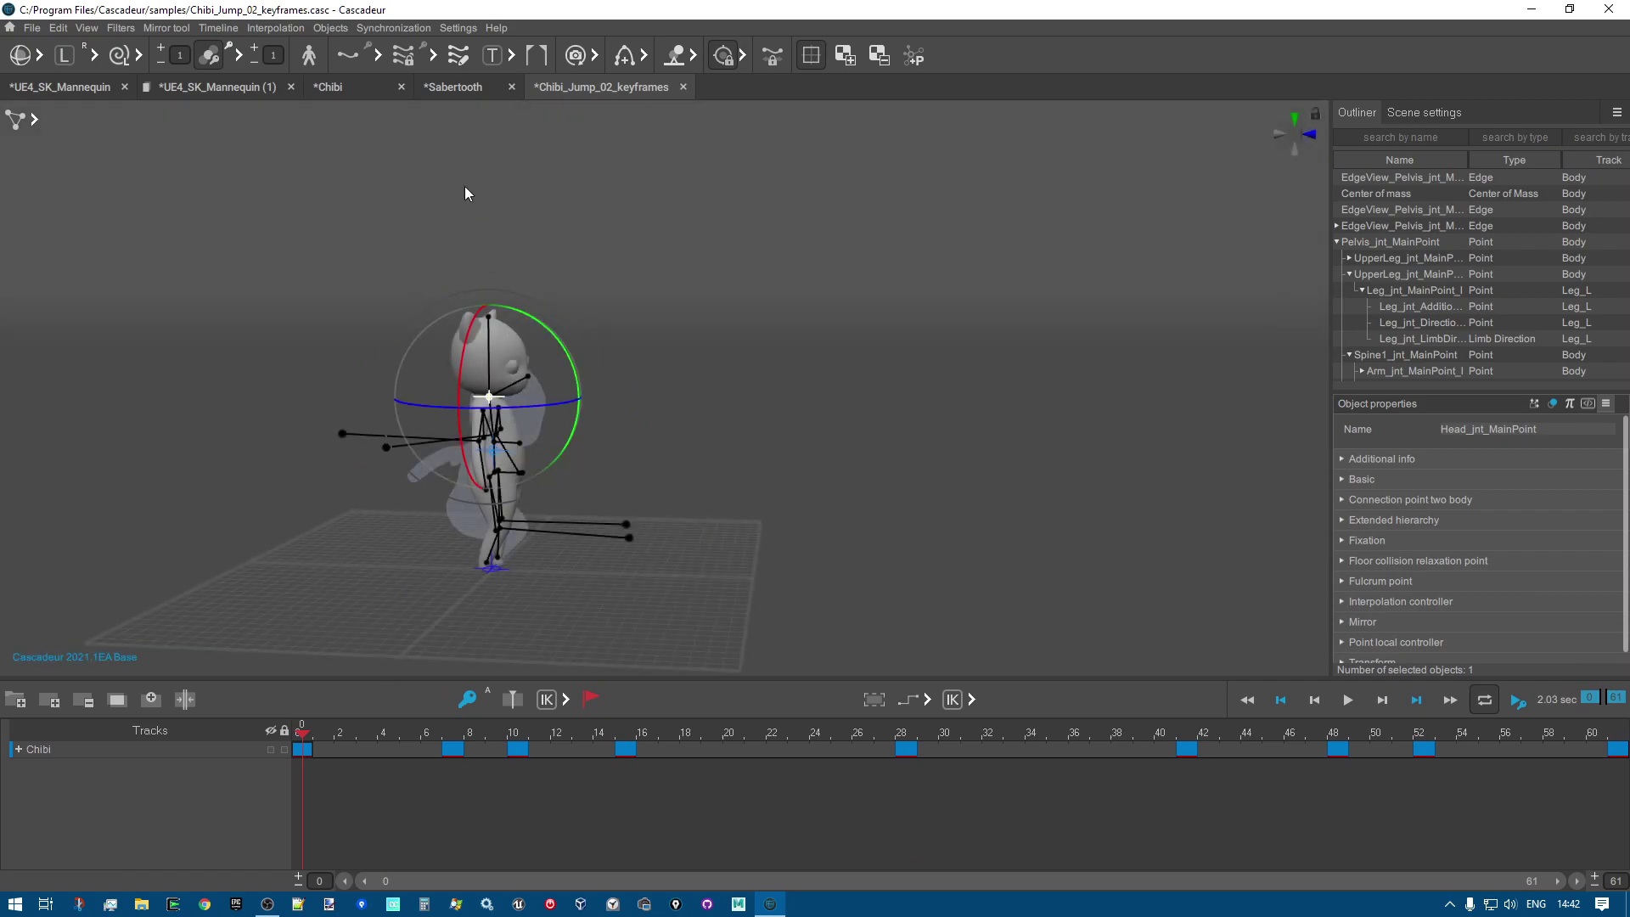
Switch to the first UE4_SK_Mannequin scene, show its point controllers, and clear the finger box selection.
click(53, 86)
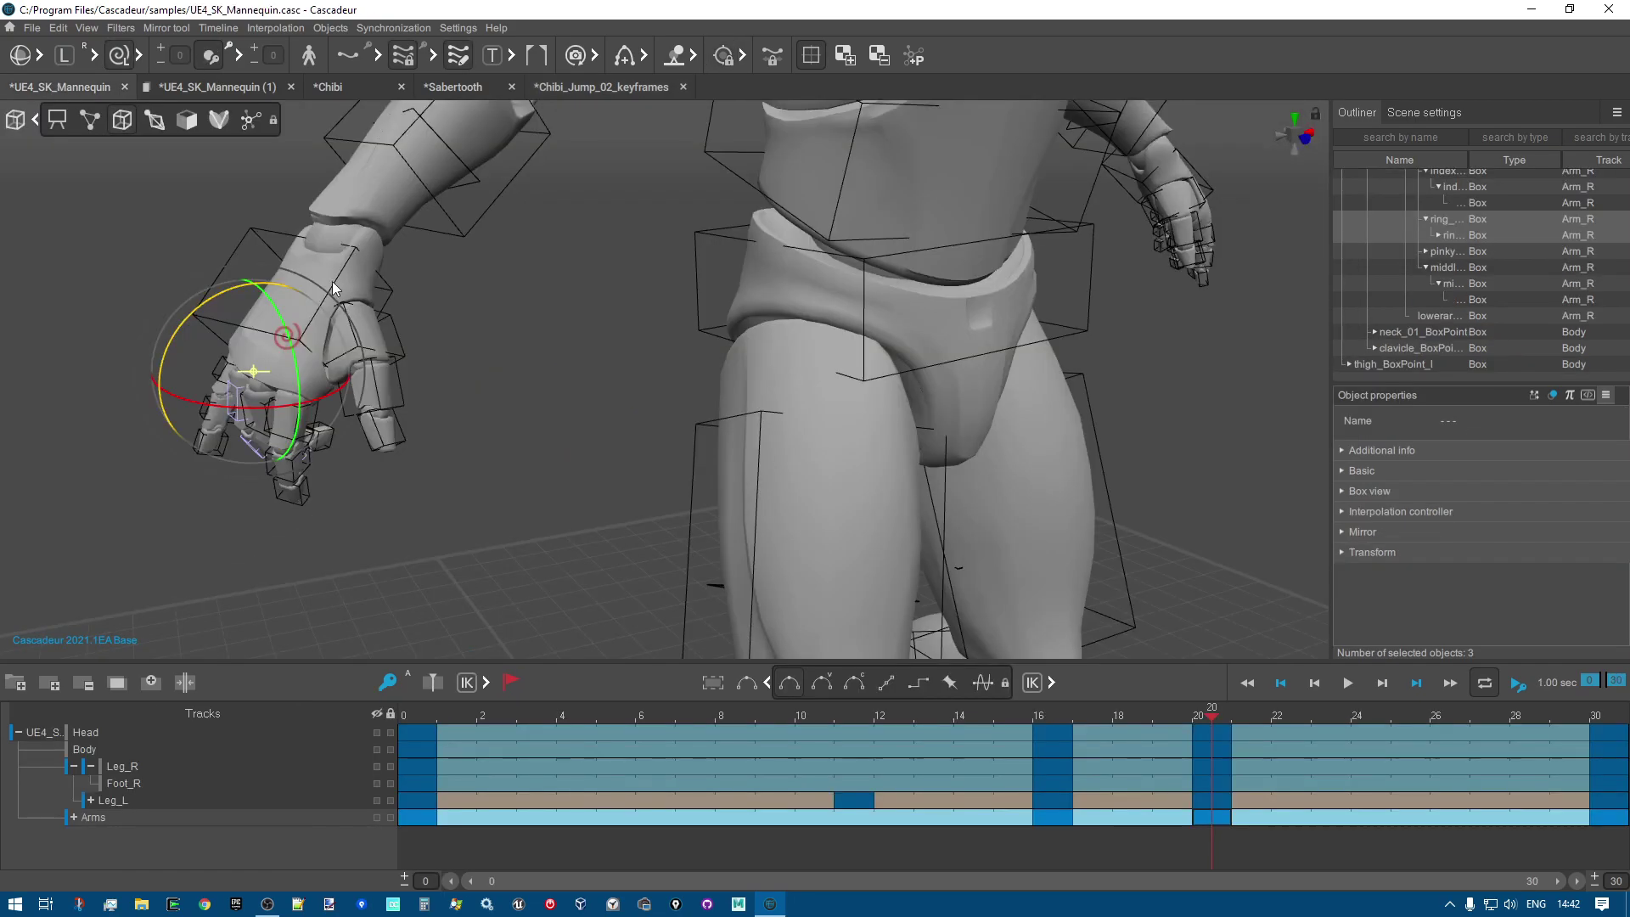
click(89, 120)
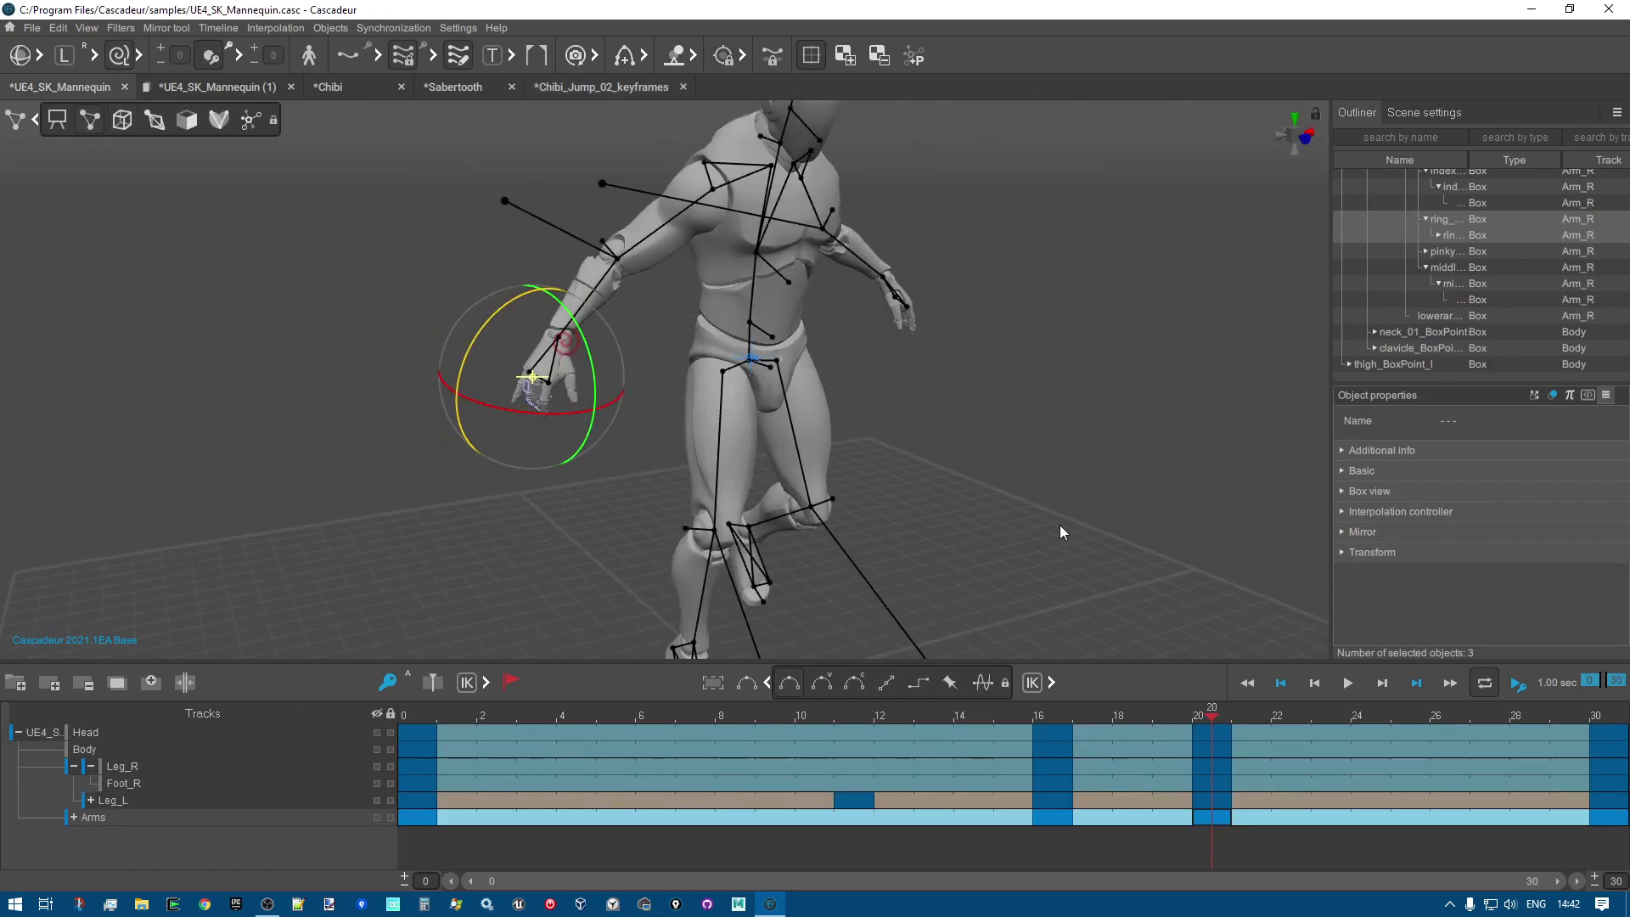
right_drag(859, 462, 965, 491)
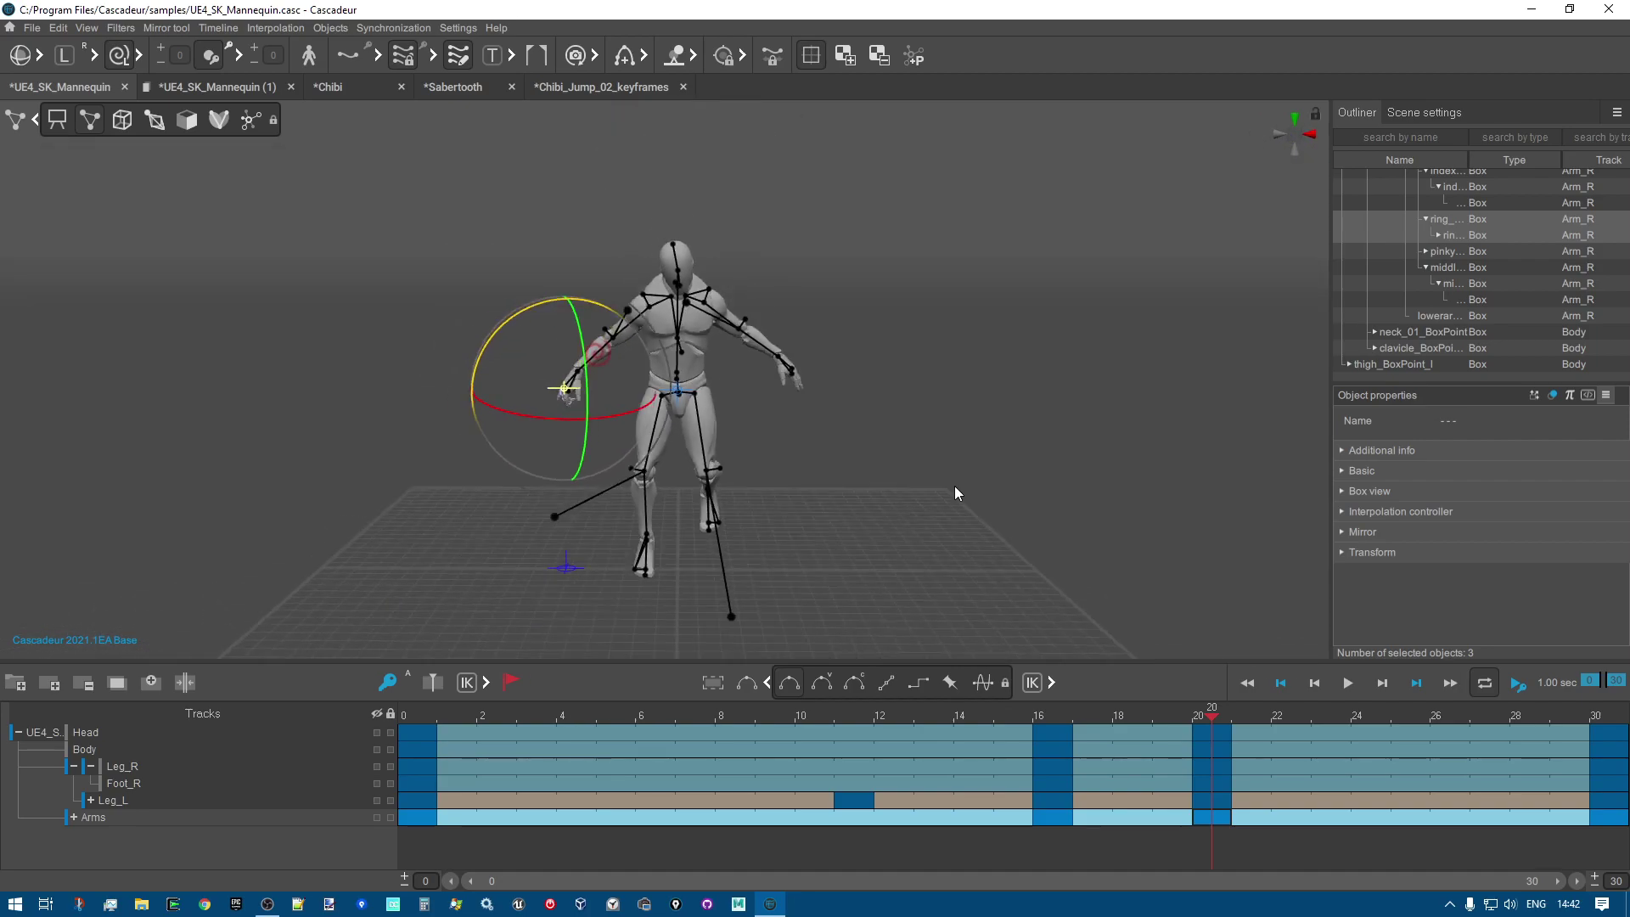
click(863, 440)
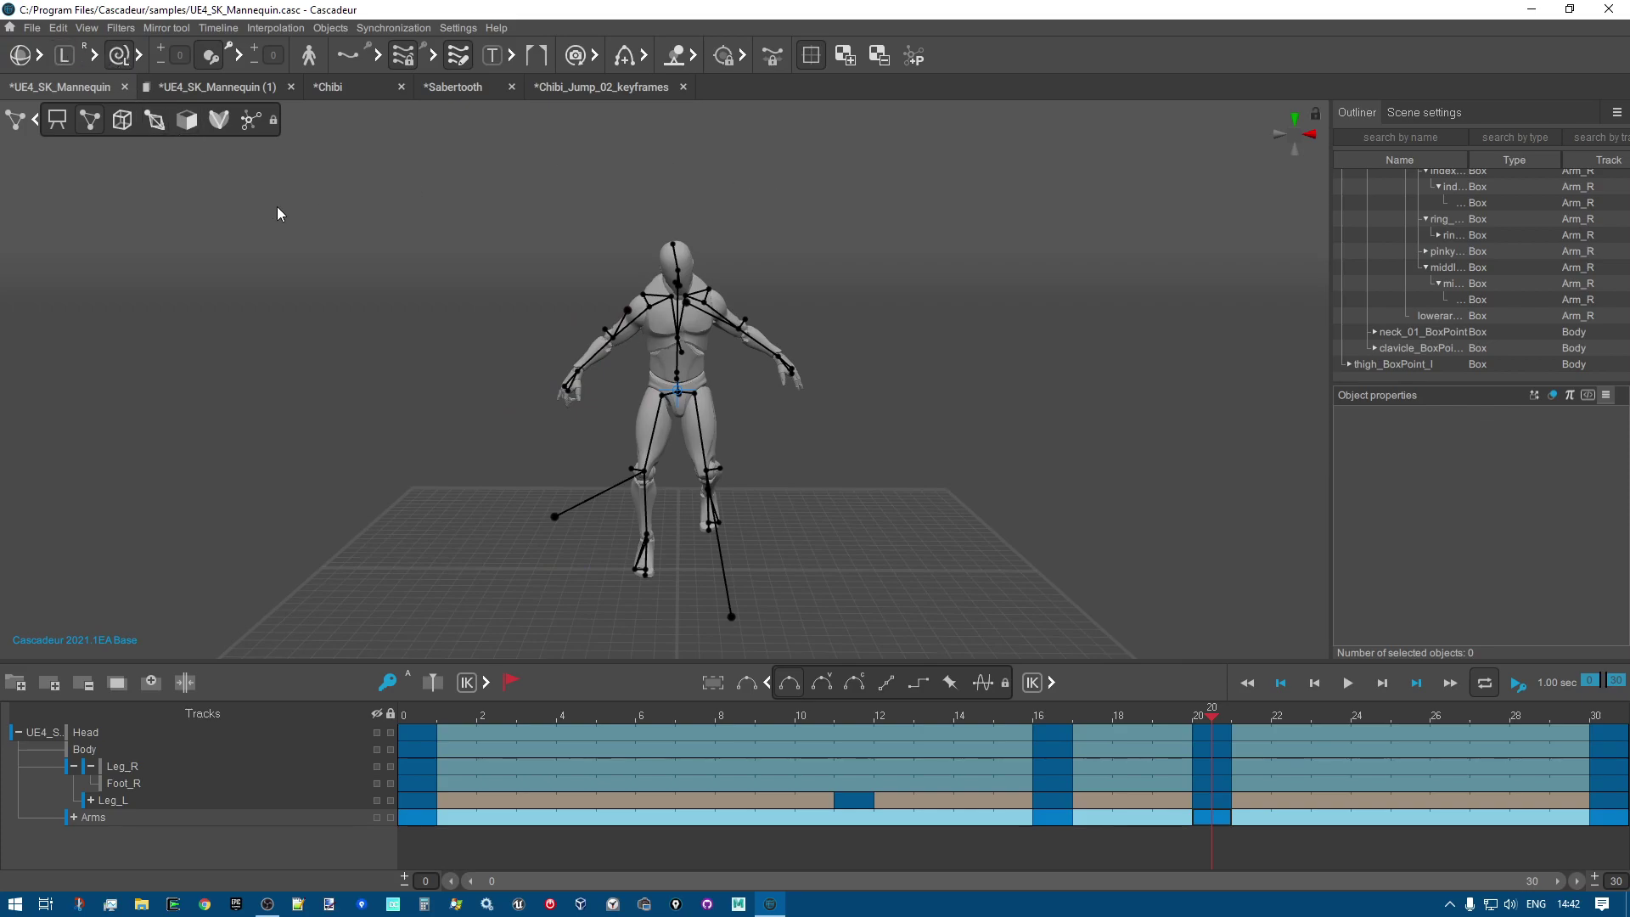
Look over the spiral rotation options, then select the mannequin's points around the body and clear the selection.
click(140, 56)
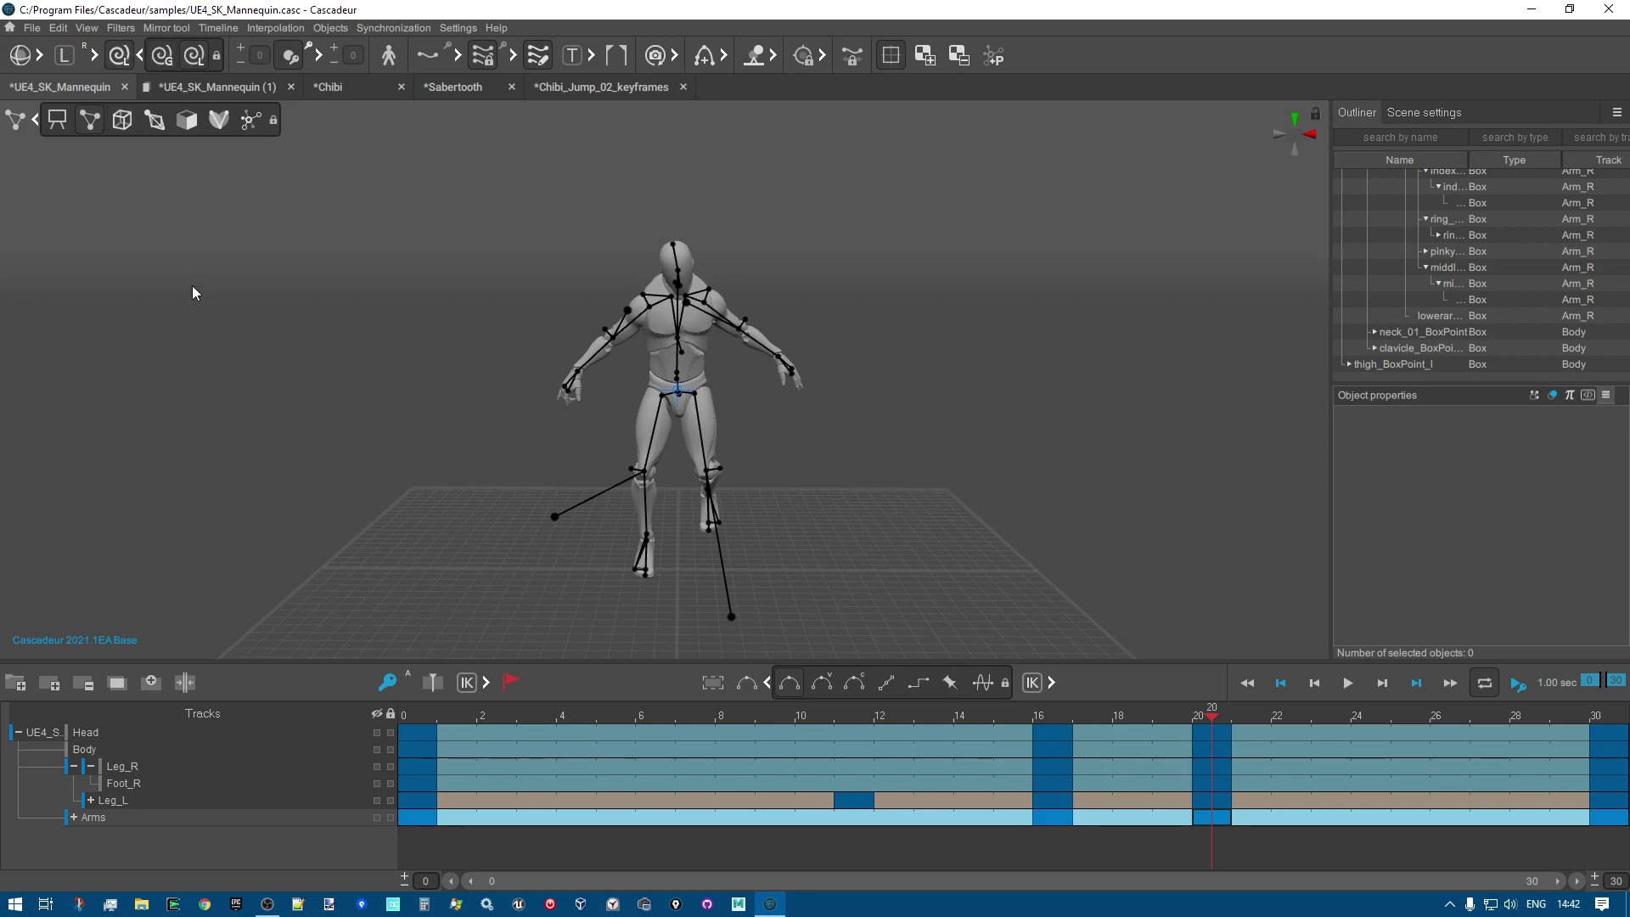
click(140, 56)
click(119, 54)
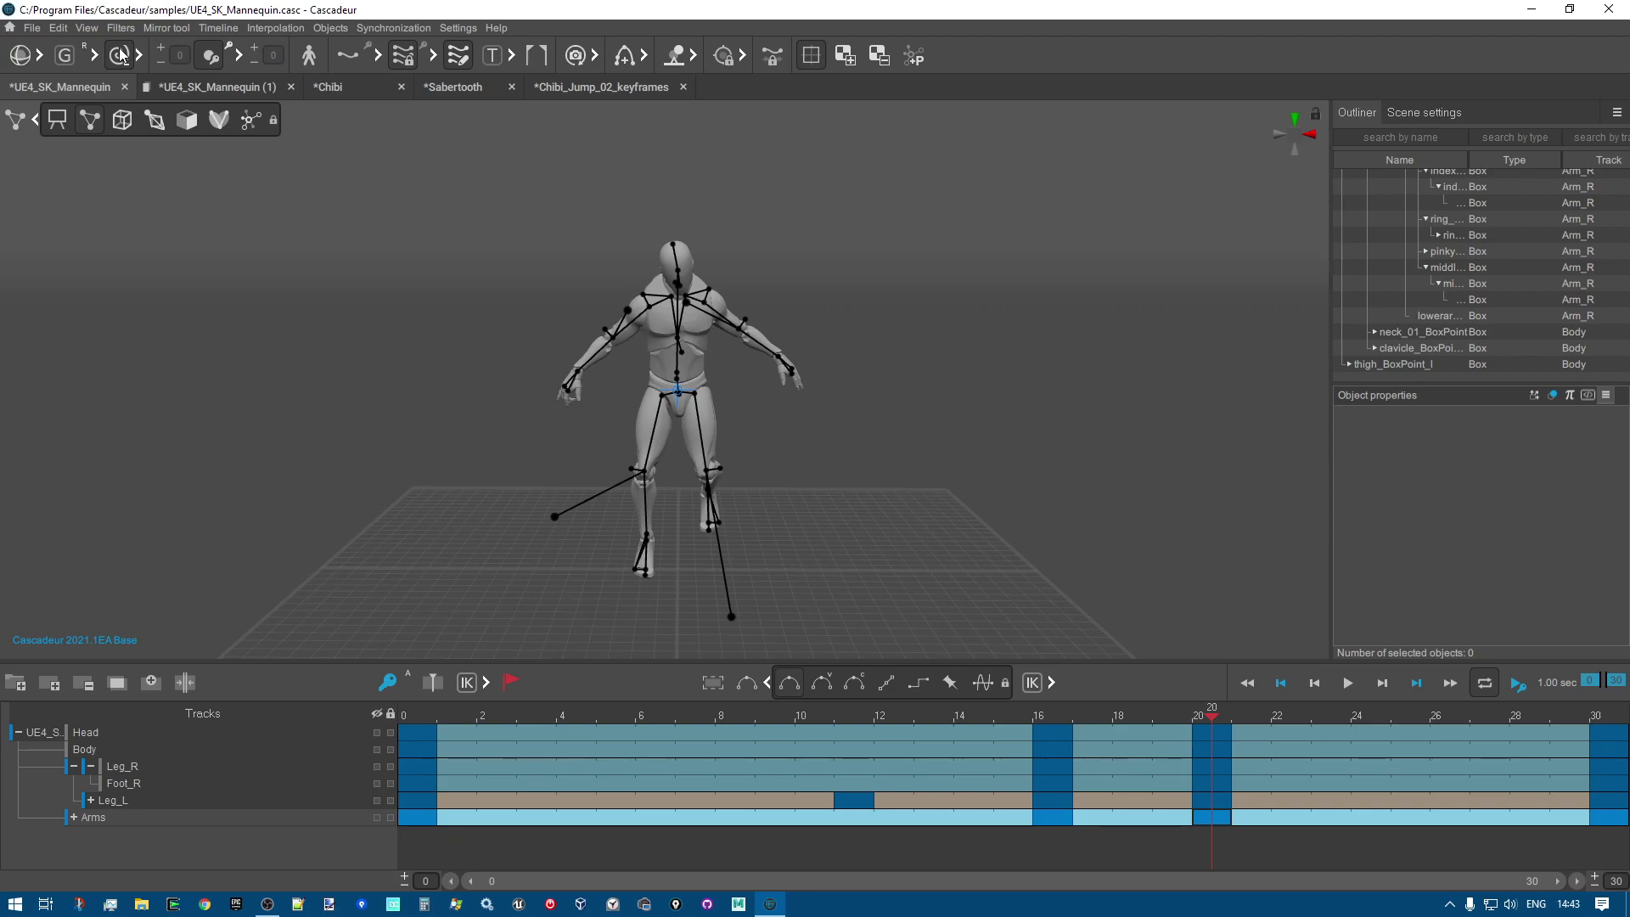
drag(531, 212, 721, 581)
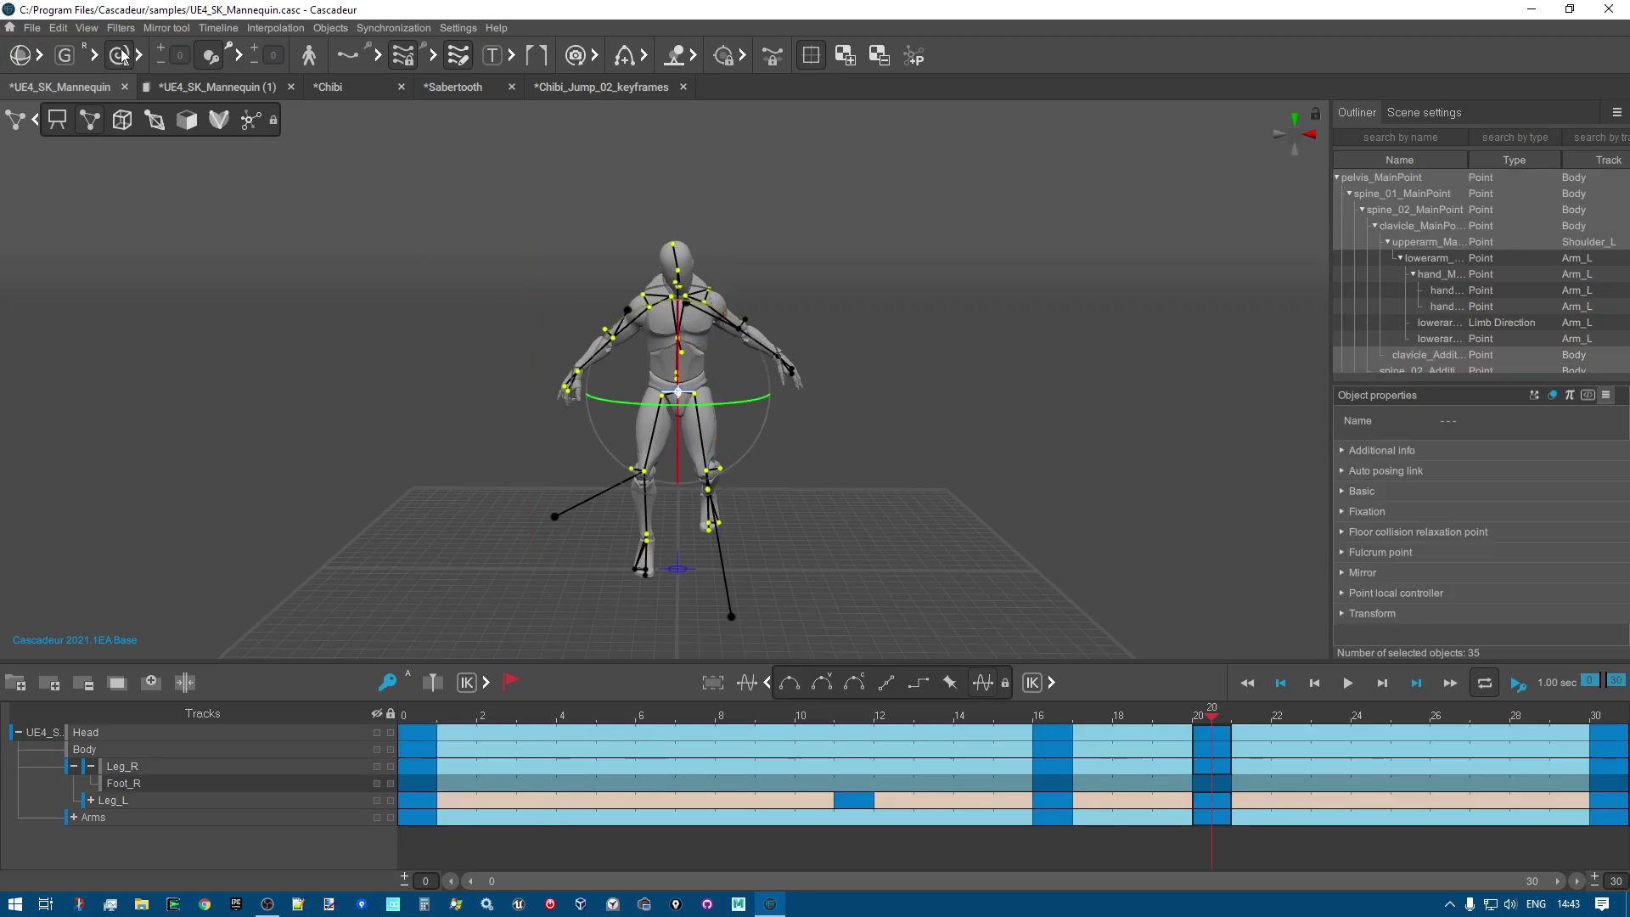
click(408, 380)
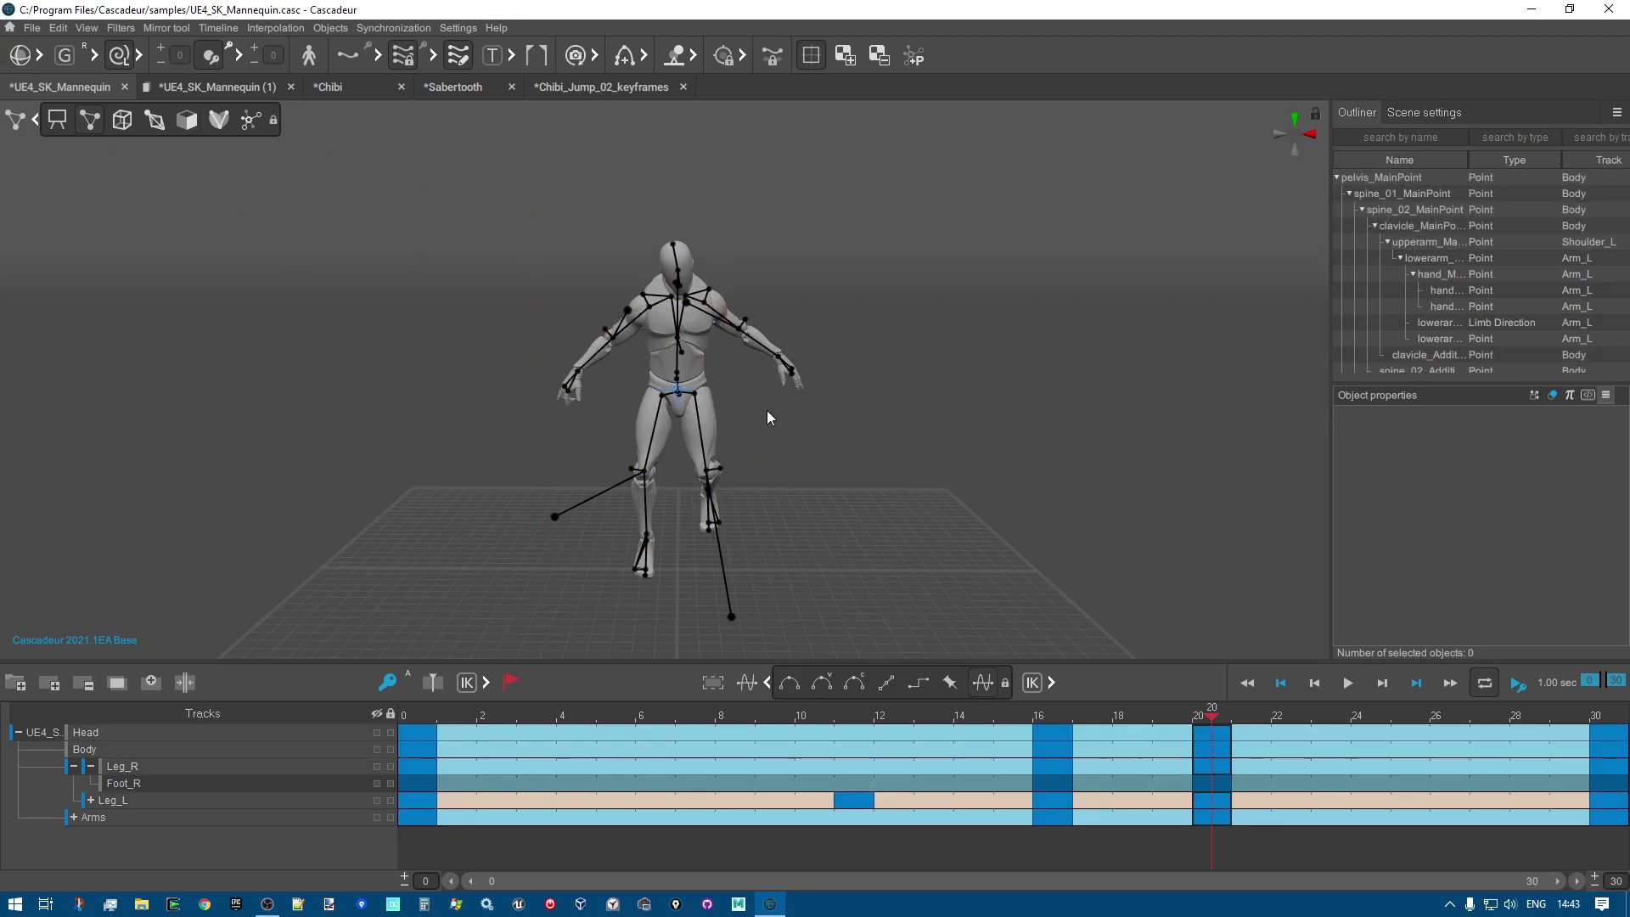
Switch to the second UE4_SK_Mannequin scene and clear the selection of all points.
click(214, 92)
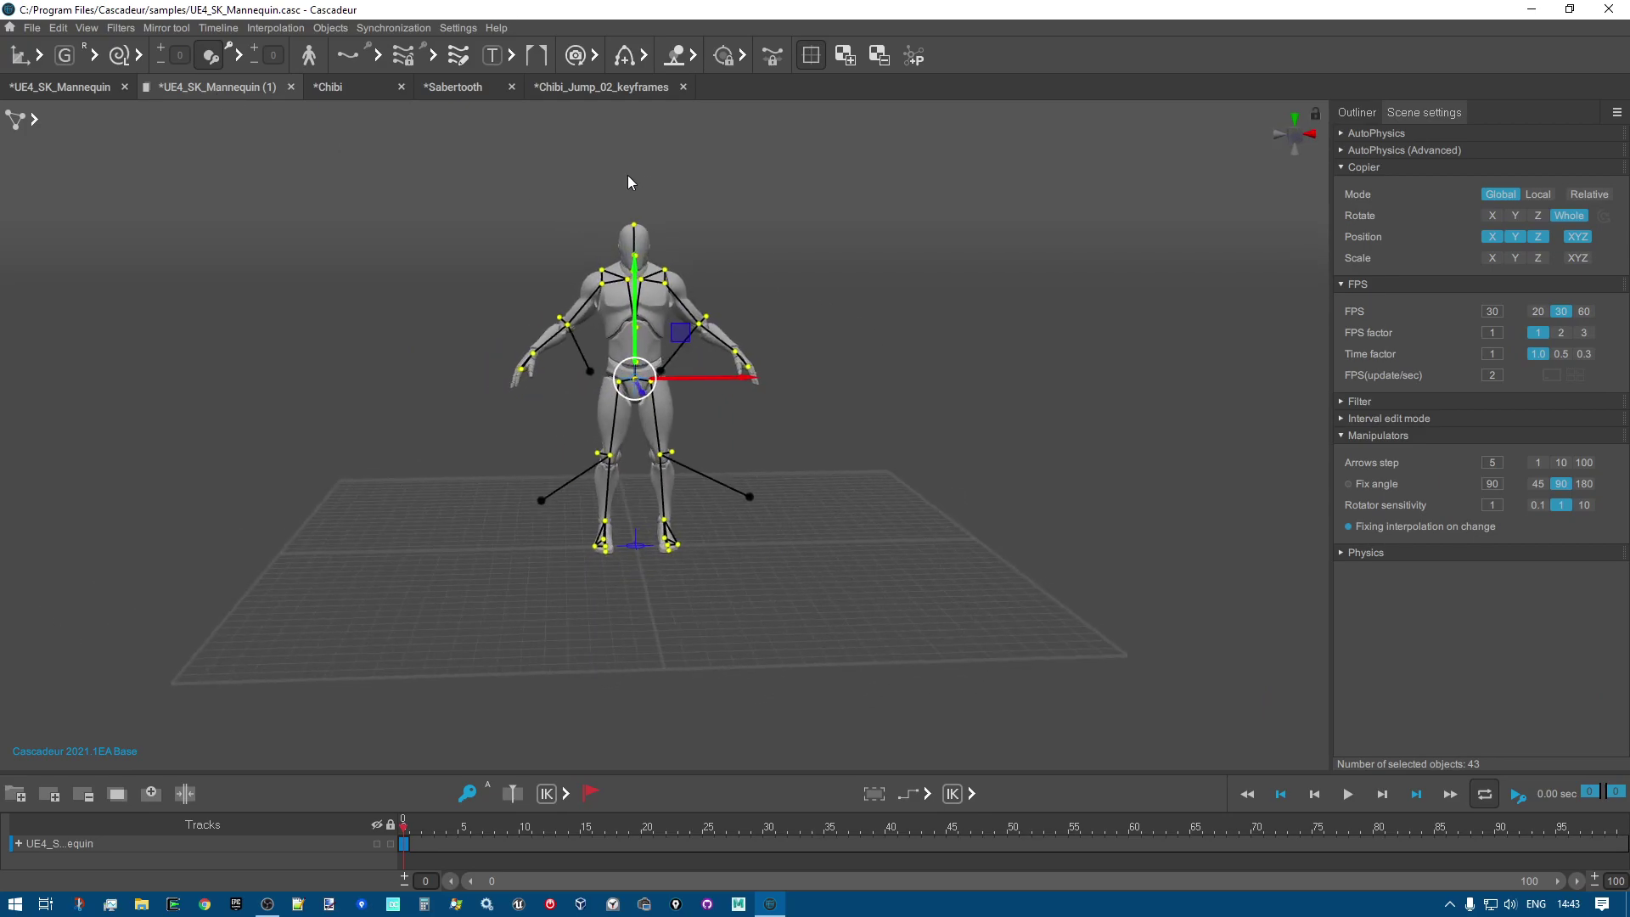
scroll(998, 421, up, 3)
right_drag(972, 506, 835, 504)
click(836, 505)
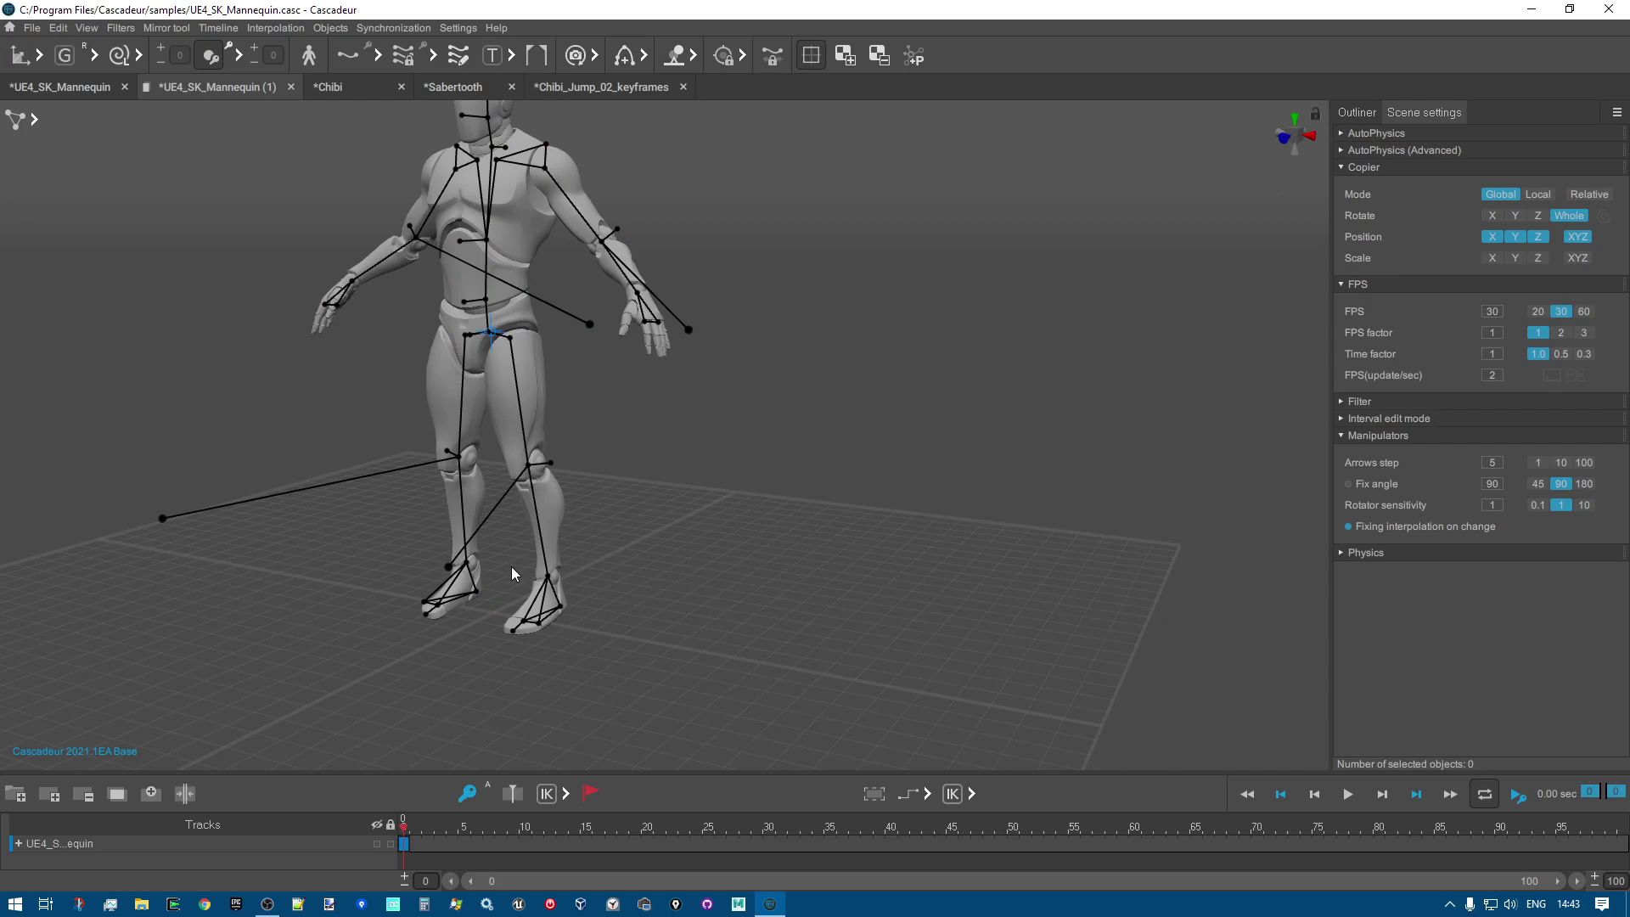
Select the mannequin's left foot points, raise the foot to bend the leg, and shift the left knee inward.
drag(569, 639, 571, 639)
drag(546, 526, 516, 401)
drag(499, 478, 402, 494)
right_drag(402, 494, 742, 461)
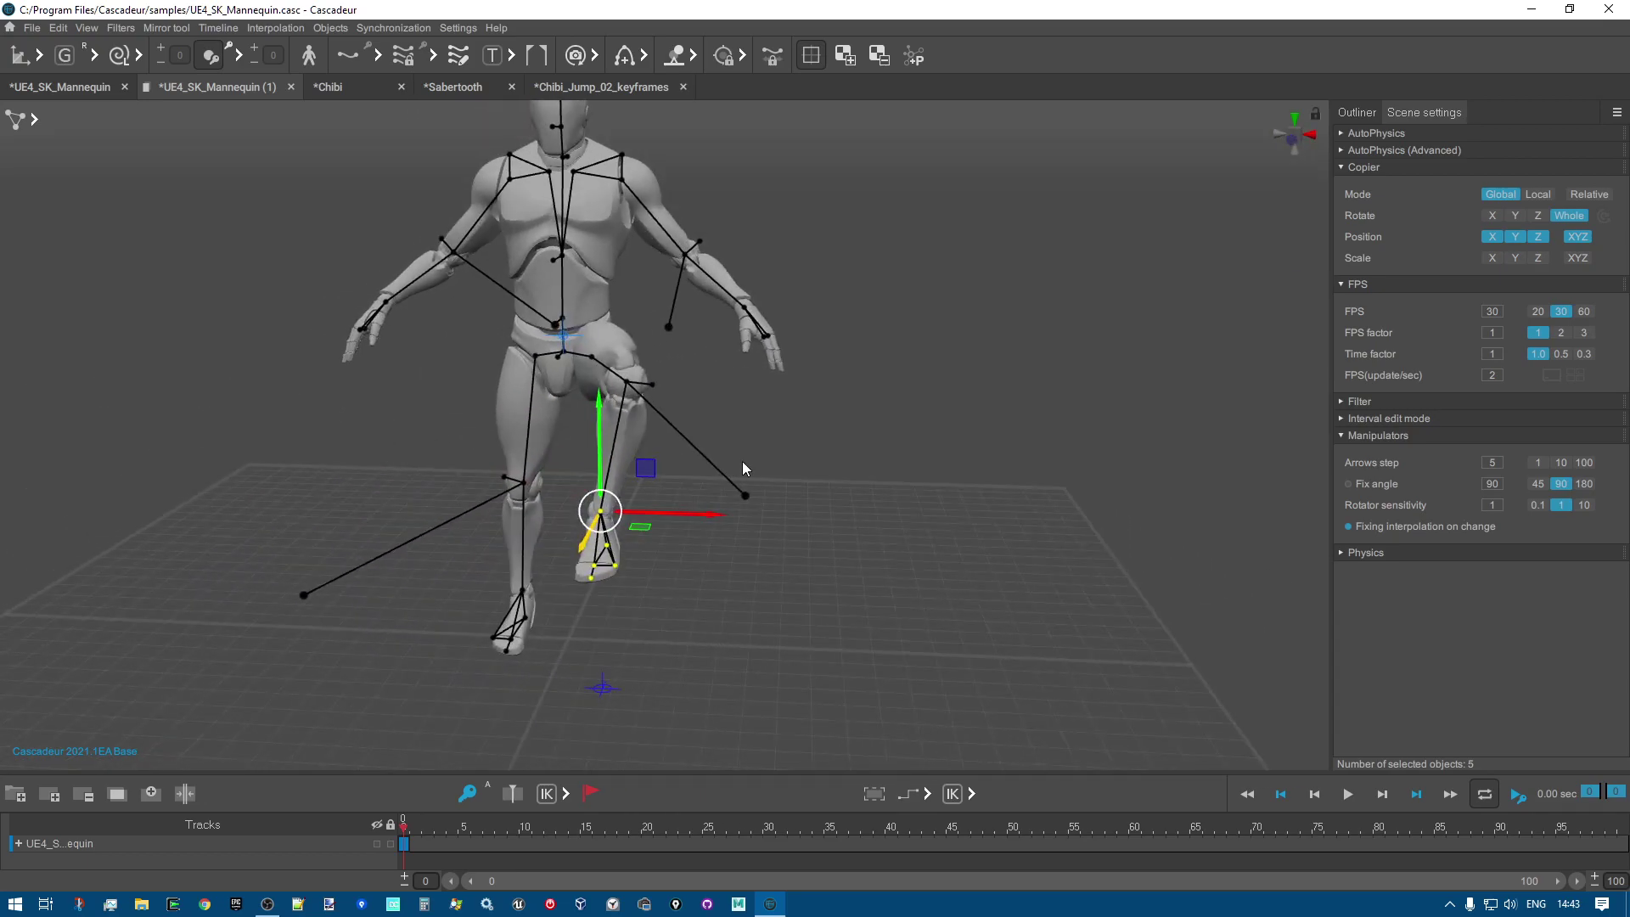
click(638, 389)
drag(679, 375, 643, 389)
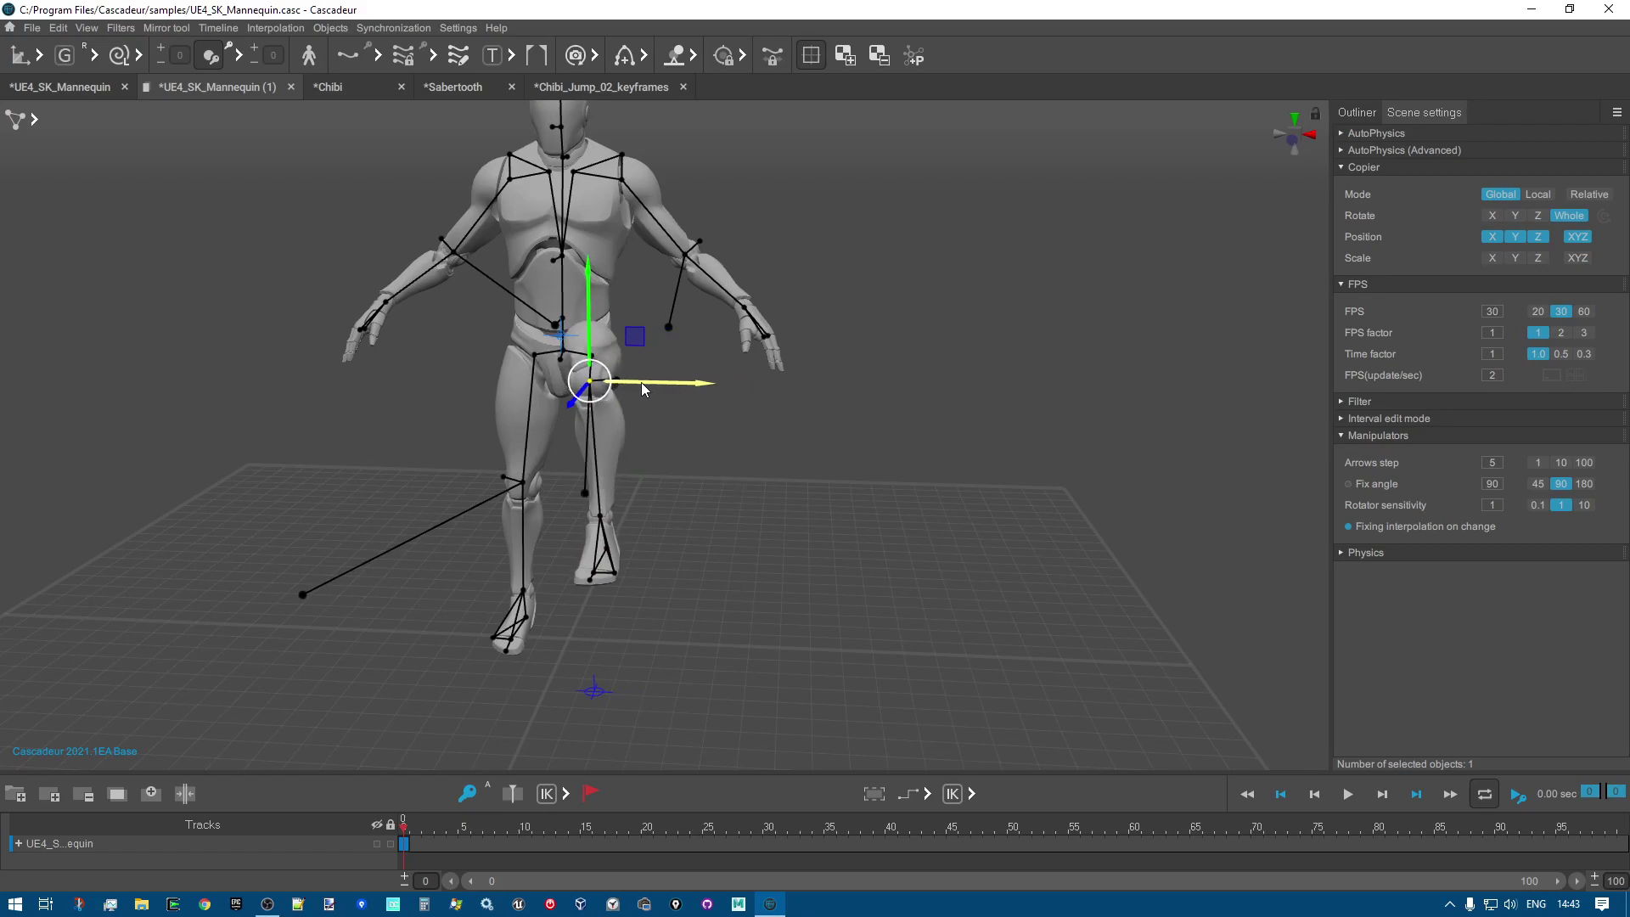
Select the mannequin's right foot points, lift the foot up and backward, and switch to the rotation manipulator.
right_drag(647, 385, 469, 523)
drag(388, 518, 472, 563)
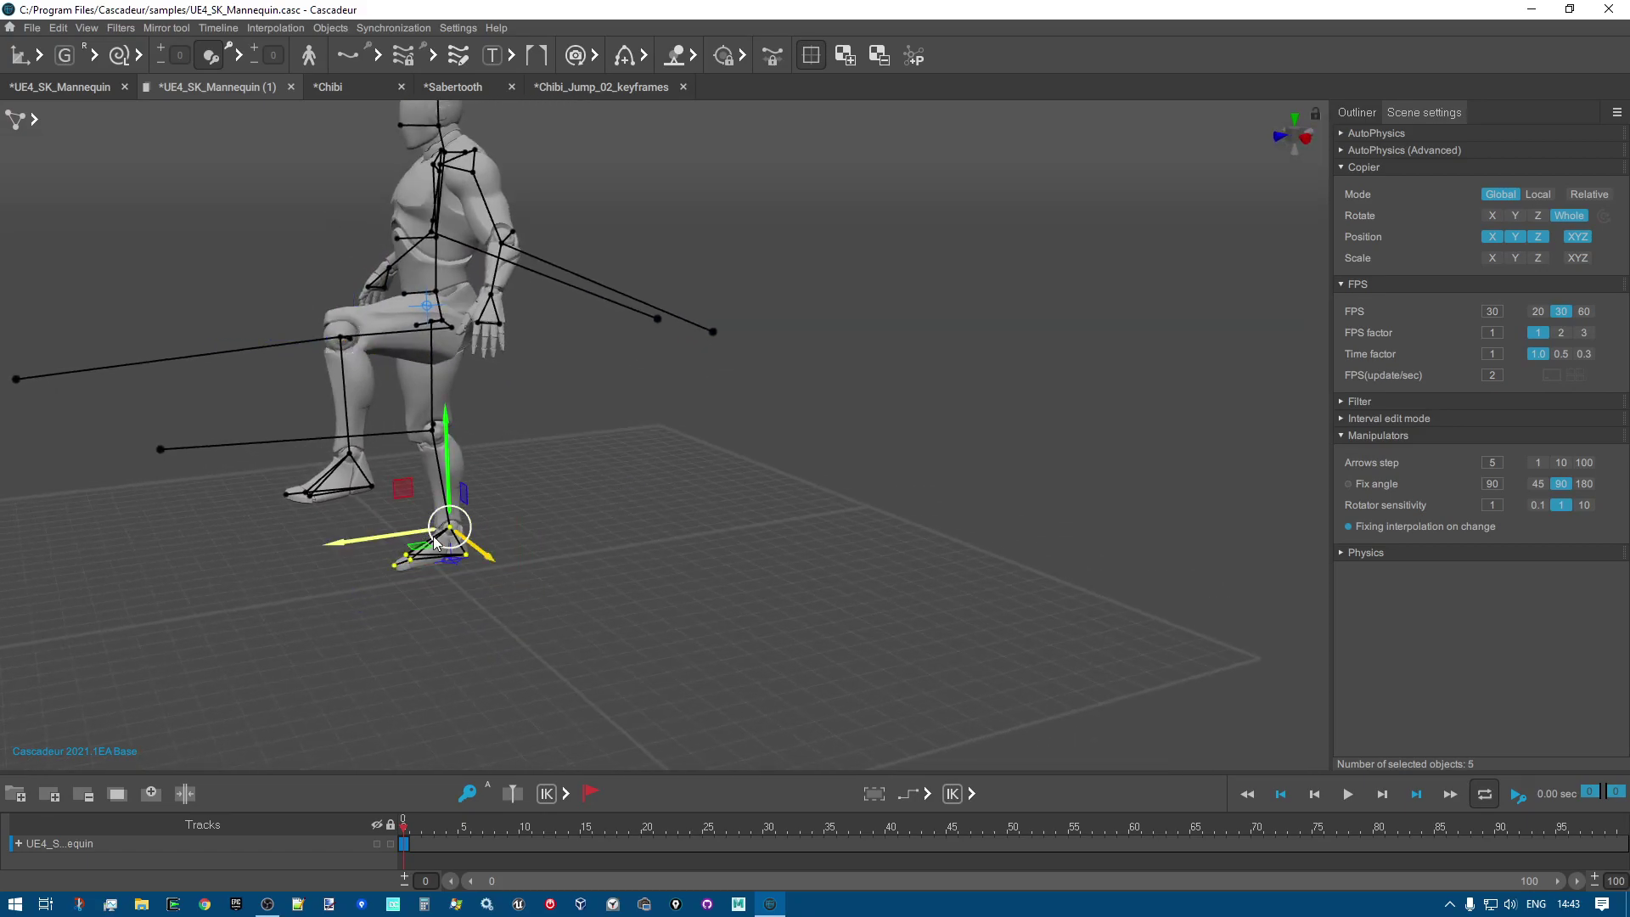
drag(406, 489, 363, 470)
key(e)
right_drag(640, 588, 847, 587)
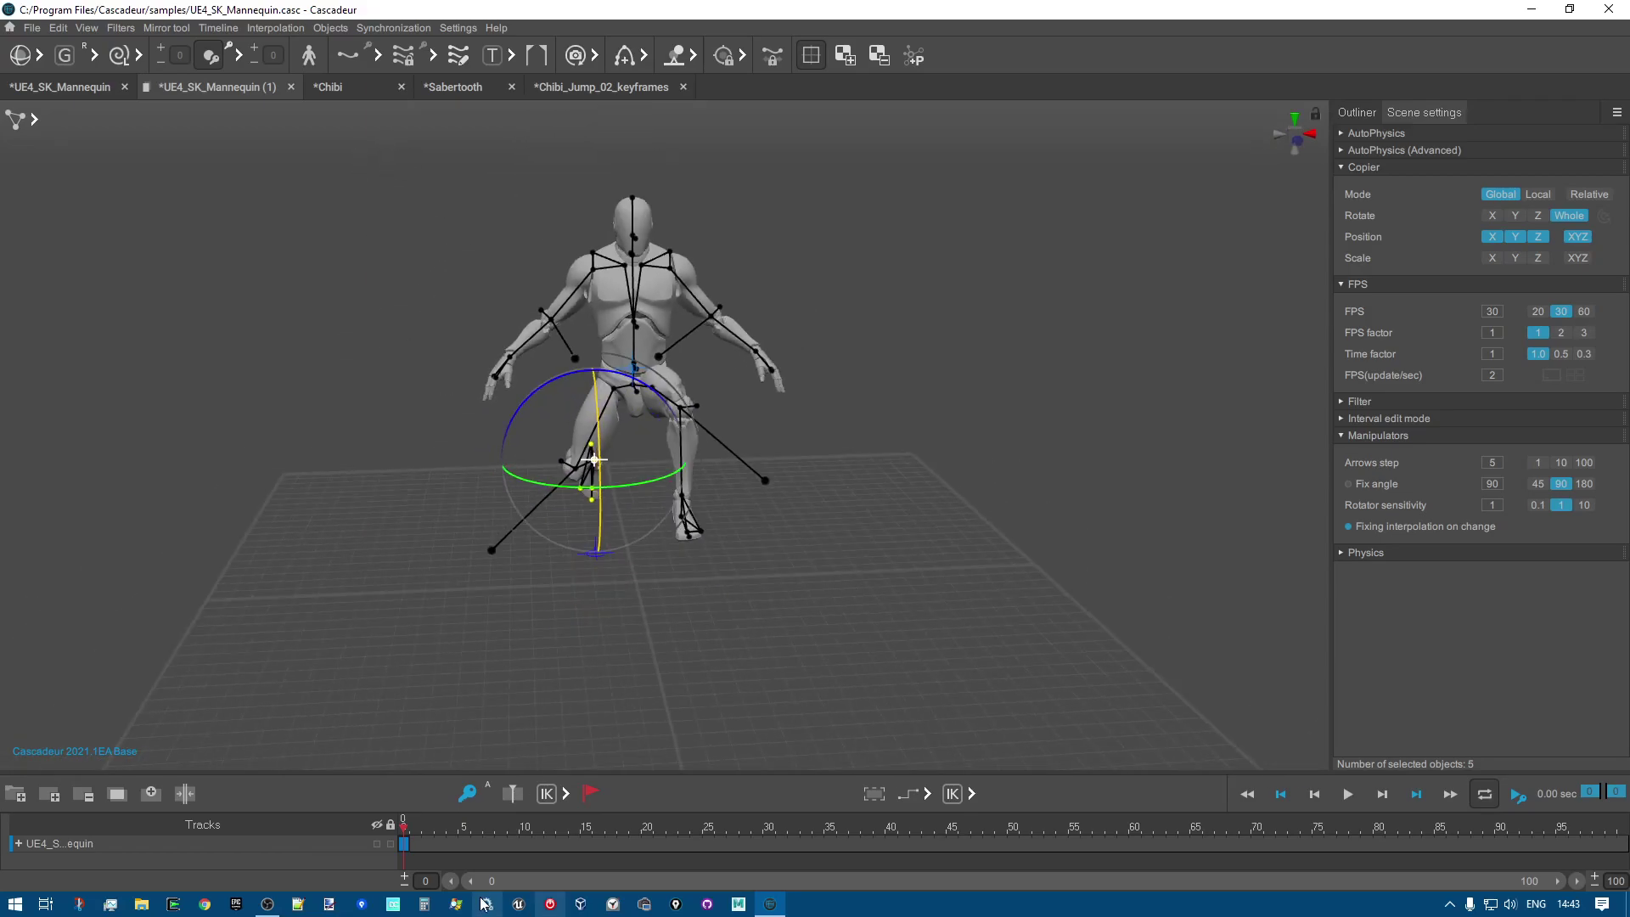
Select all the mannequin's points and add a keyframe holding the same pose at frame 30.
drag(357, 186, 894, 651)
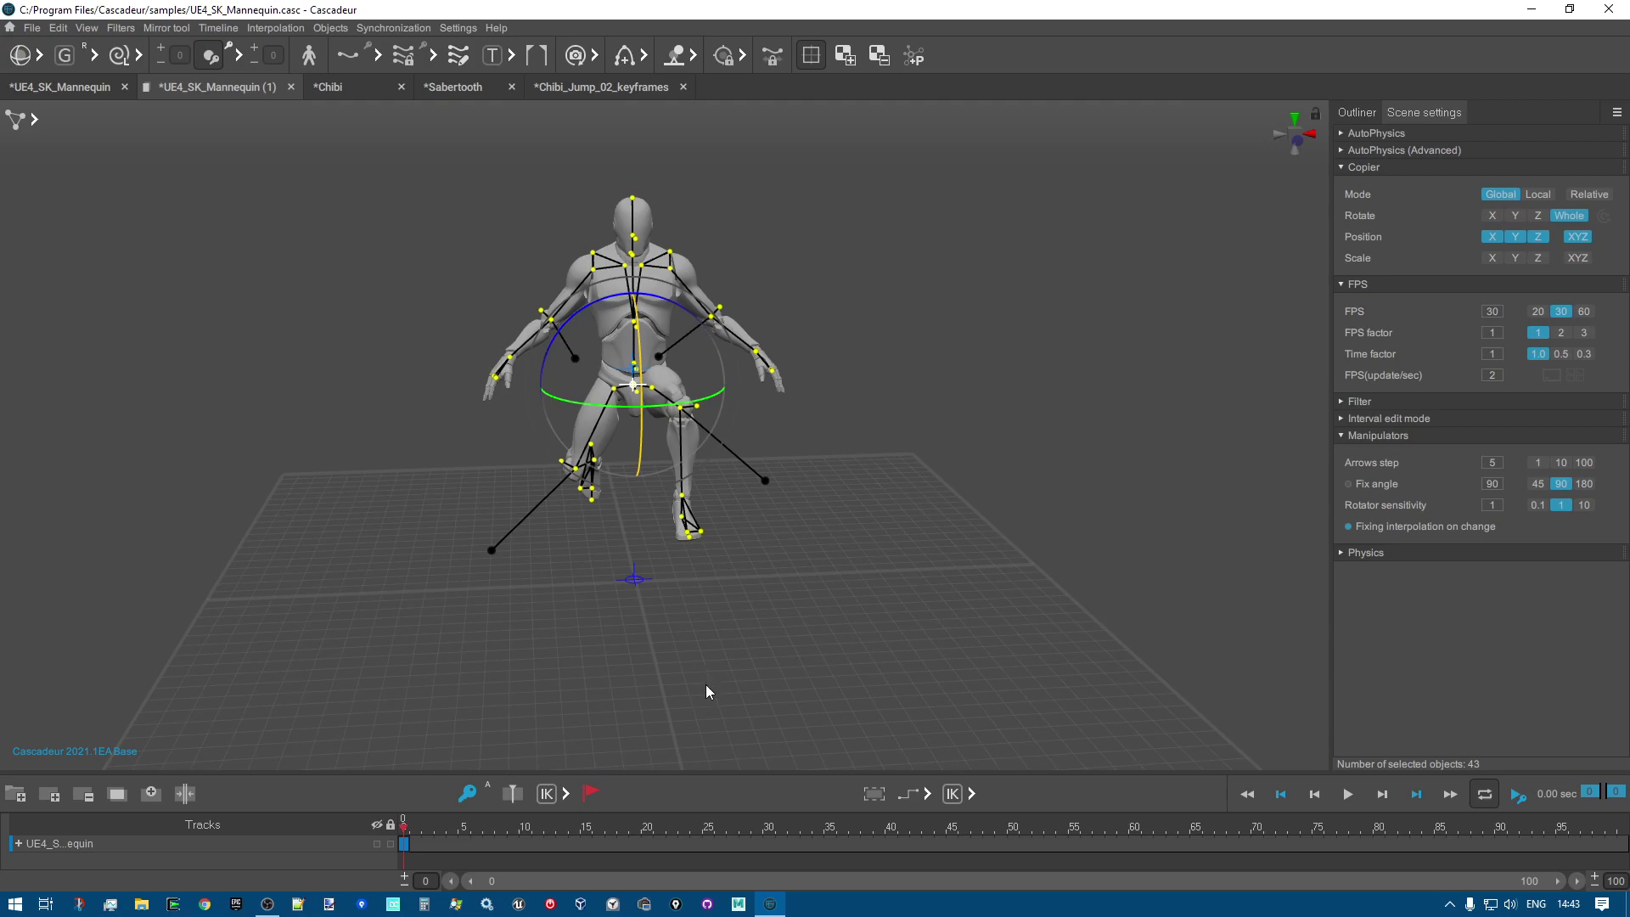
click(768, 838)
drag(380, 171, 764, 645)
click(766, 842)
Set the mirror plane to Plane YZ and mirror the selected mannequin pose on the current frame.
click(177, 29)
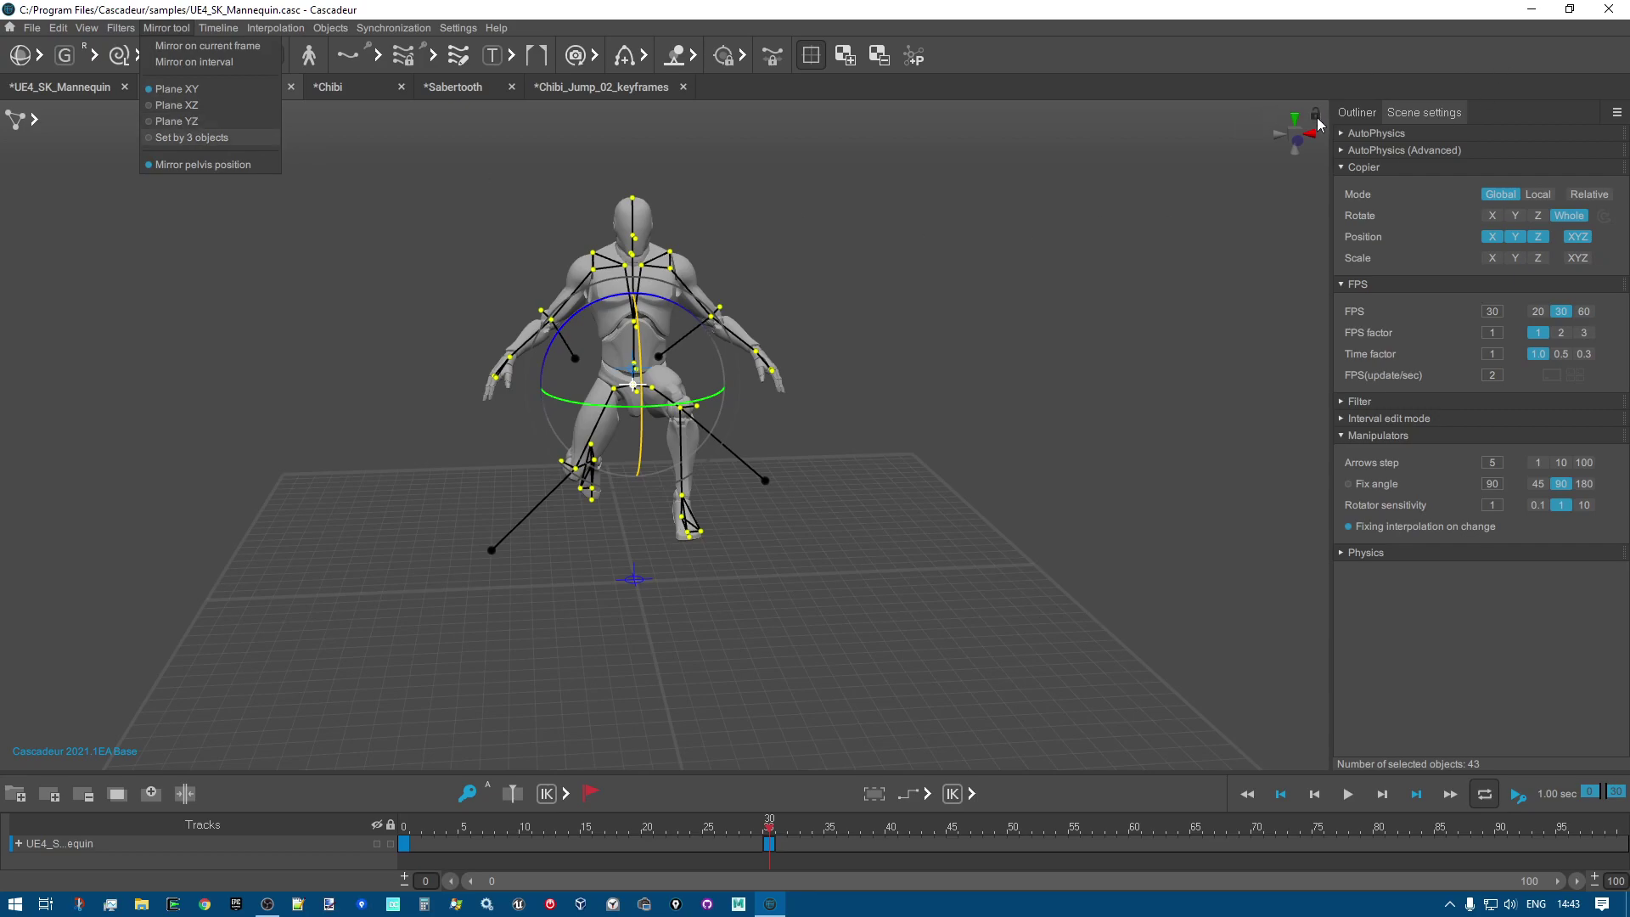
right_drag(1279, 217, 1171, 218)
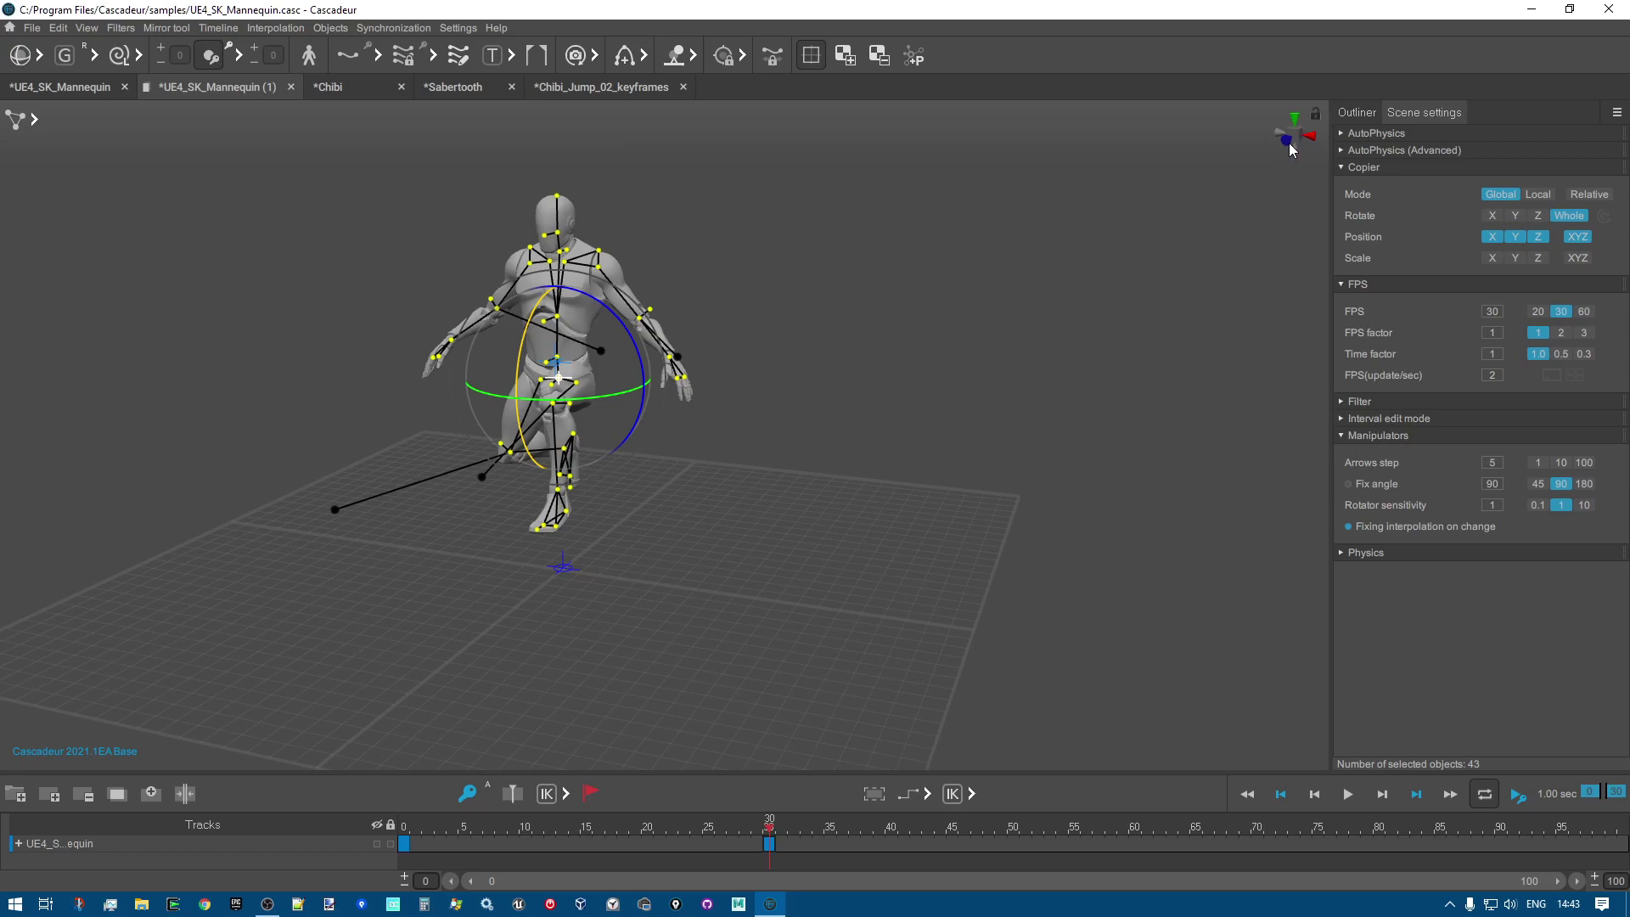
right_drag(1008, 367, 262, 212)
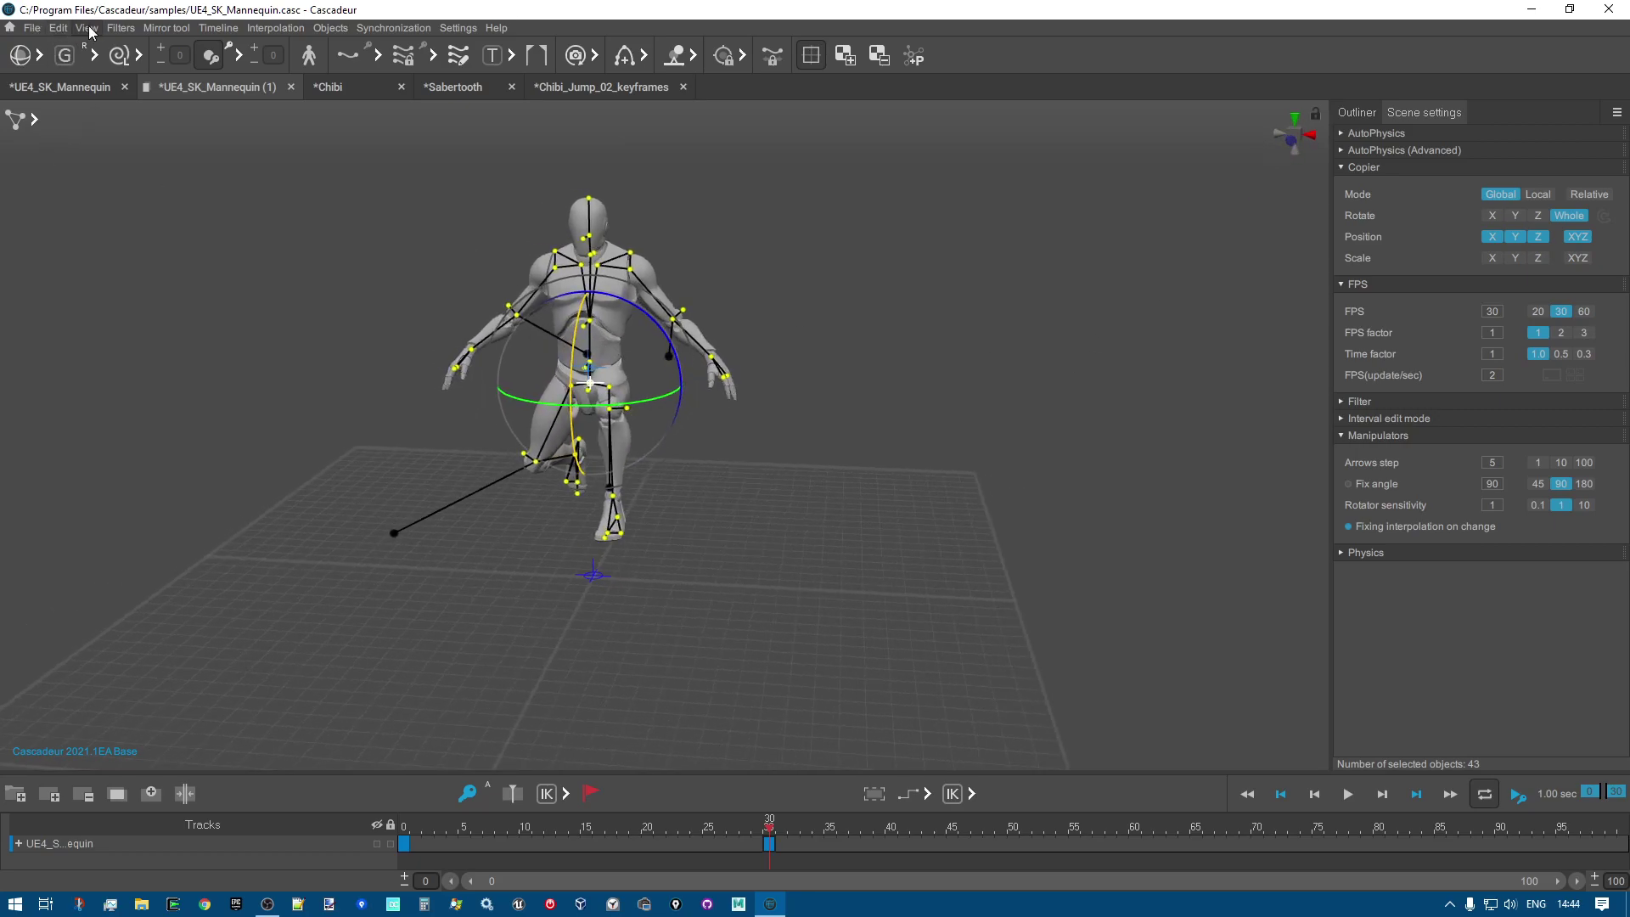
click(167, 27)
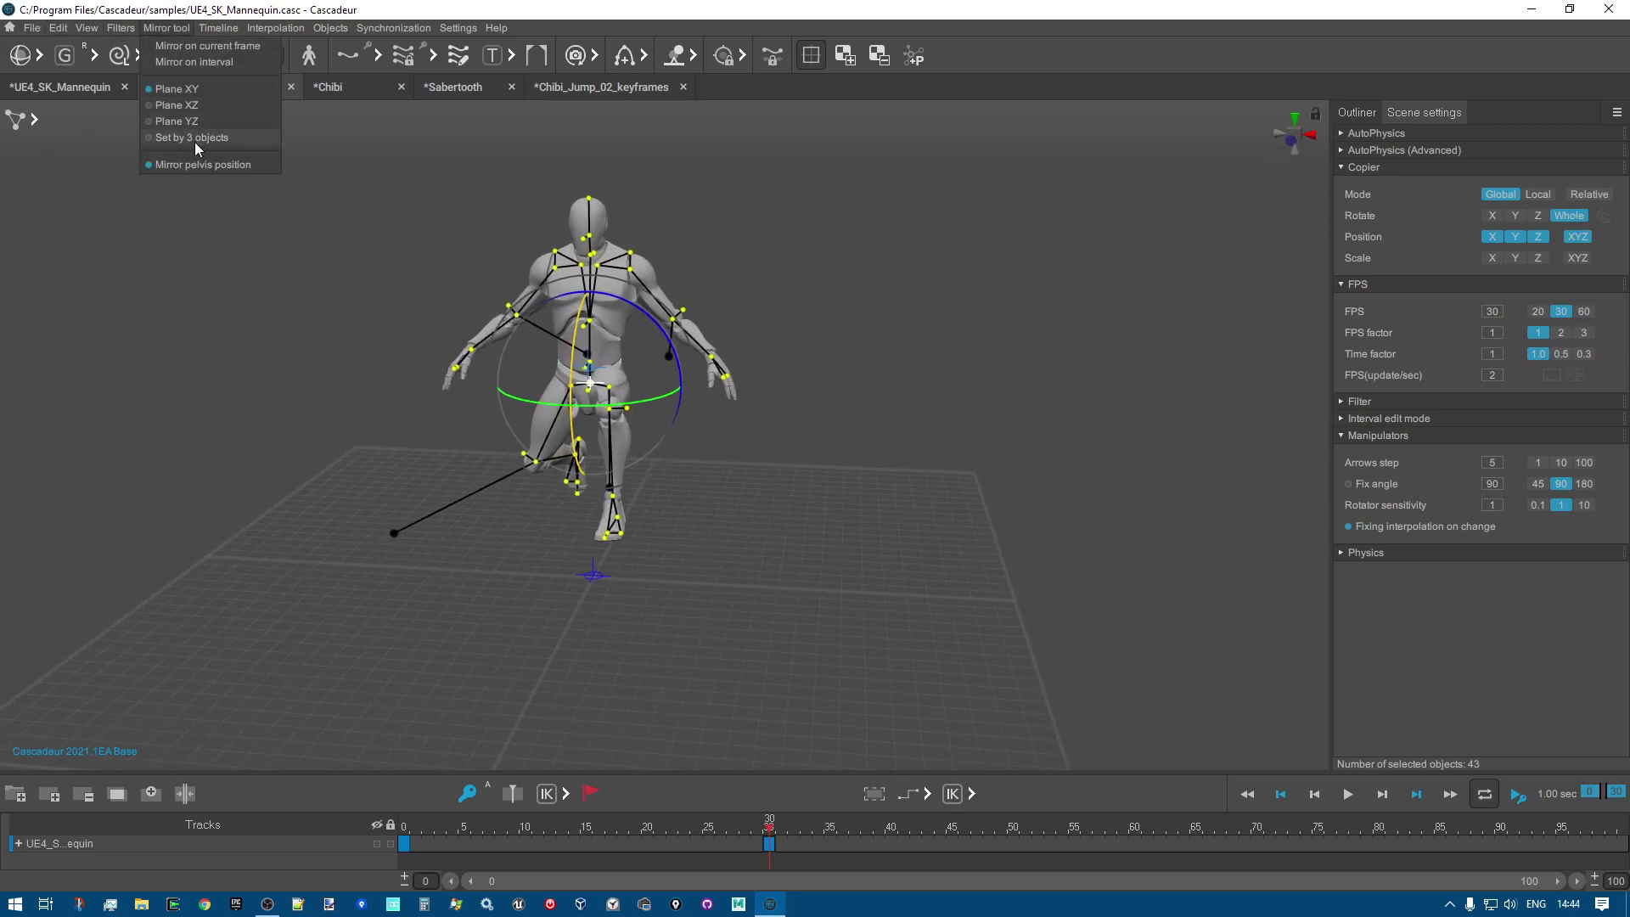
click(185, 120)
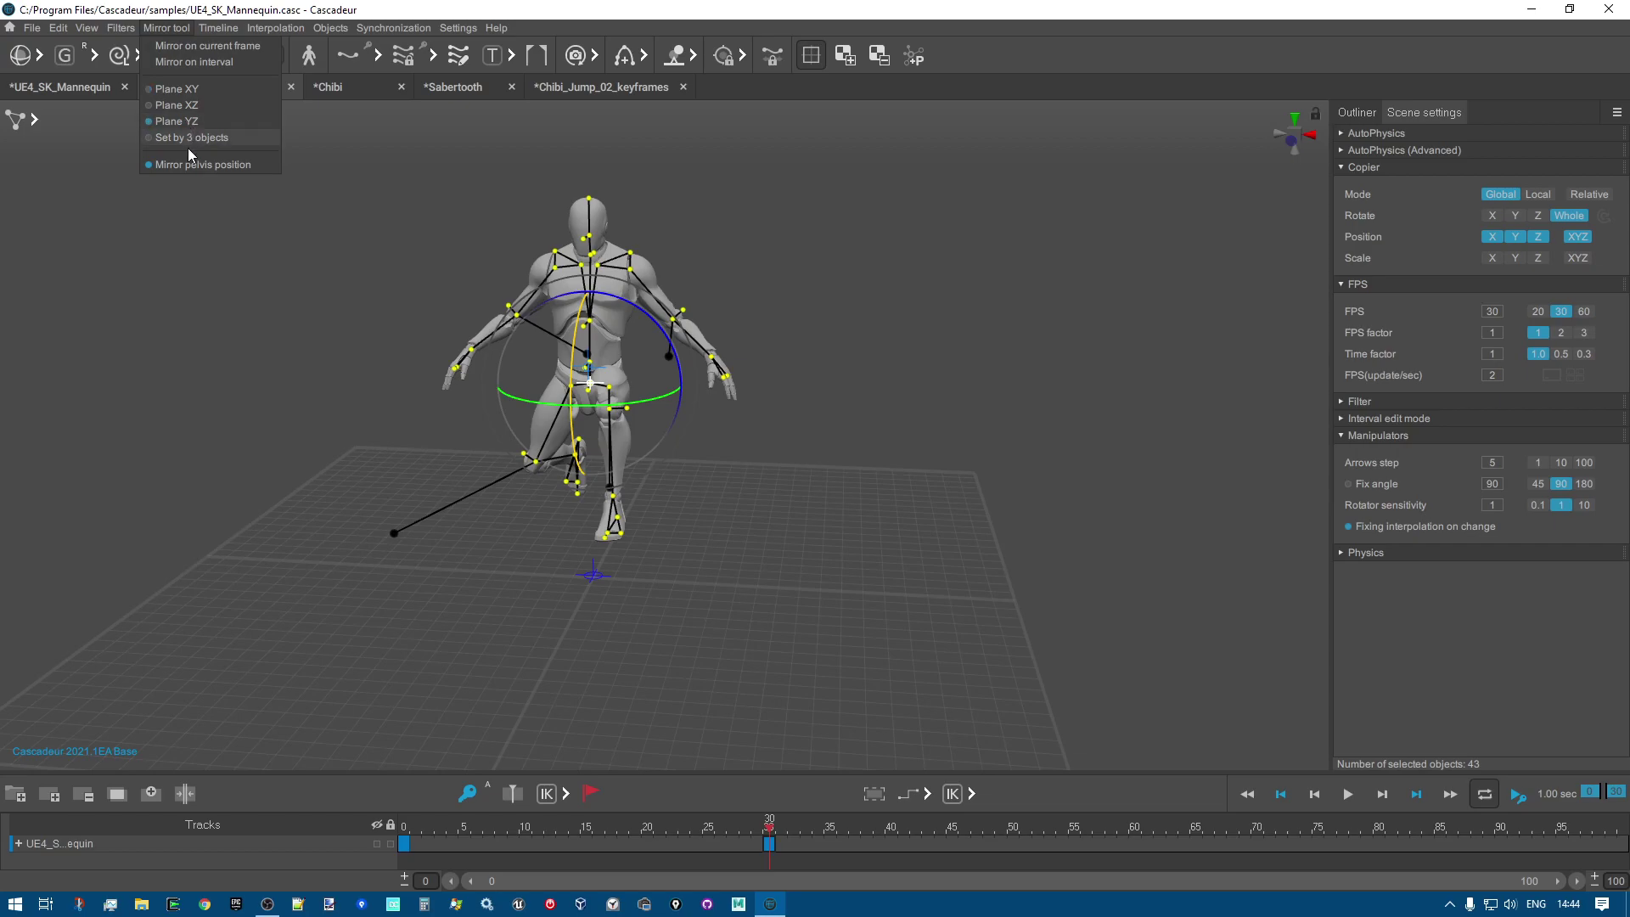
click(207, 44)
right_drag(594, 382, 824, 425)
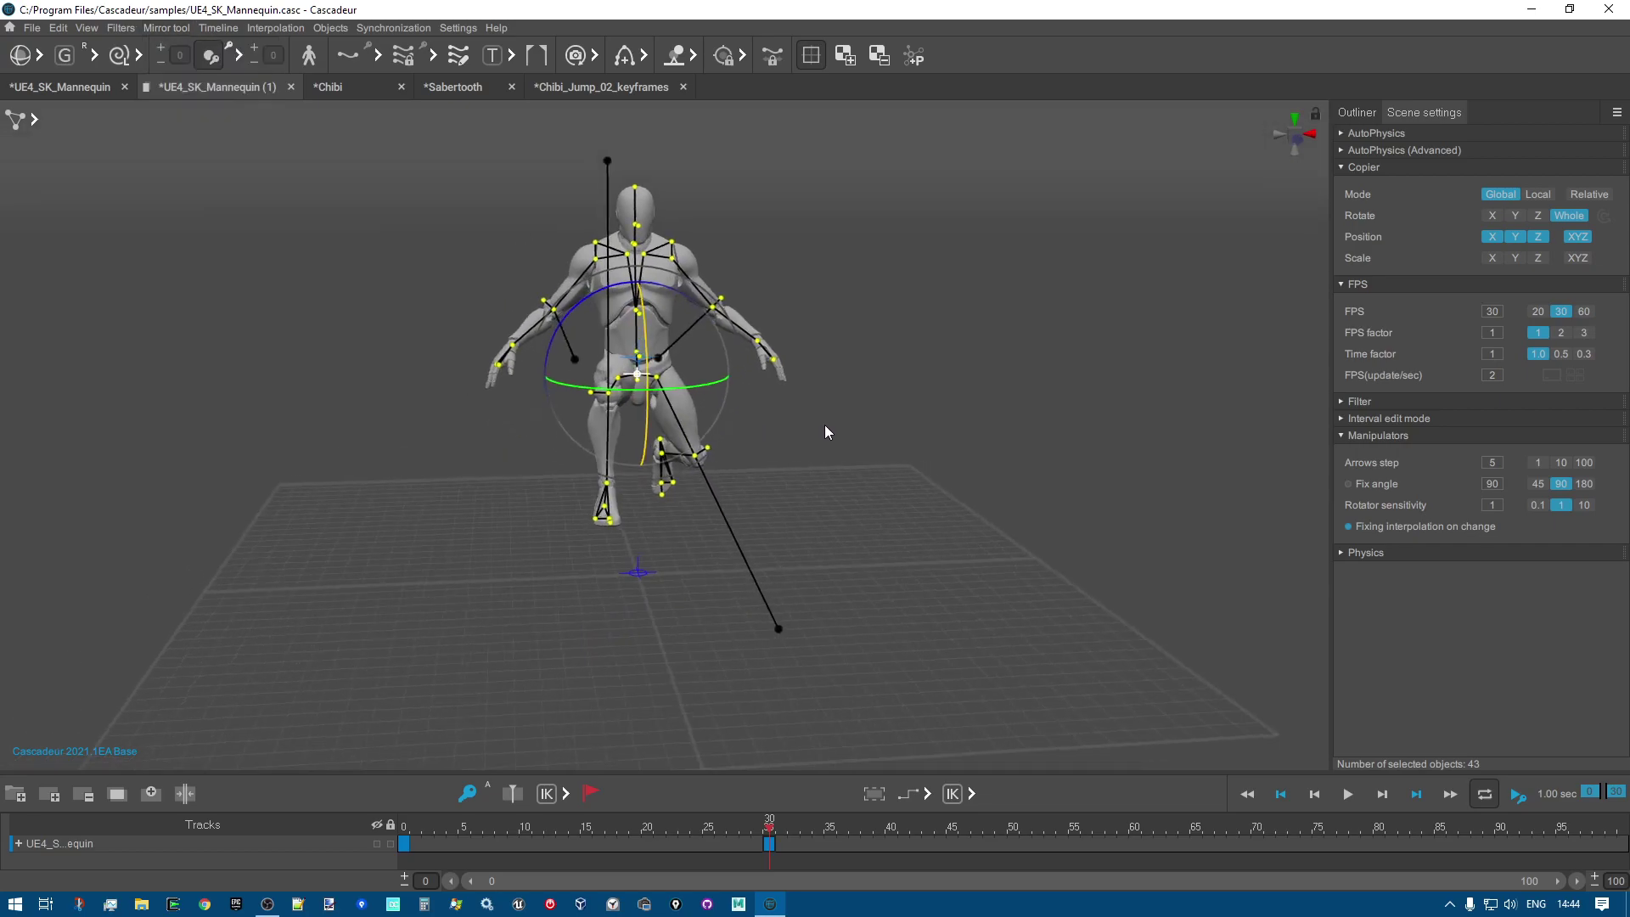
Scrub the timeline back to frame 0 to compare the mirrored poses, and clear the point selection.
drag(772, 823, 263, 819)
right_drag(968, 509, 908, 269)
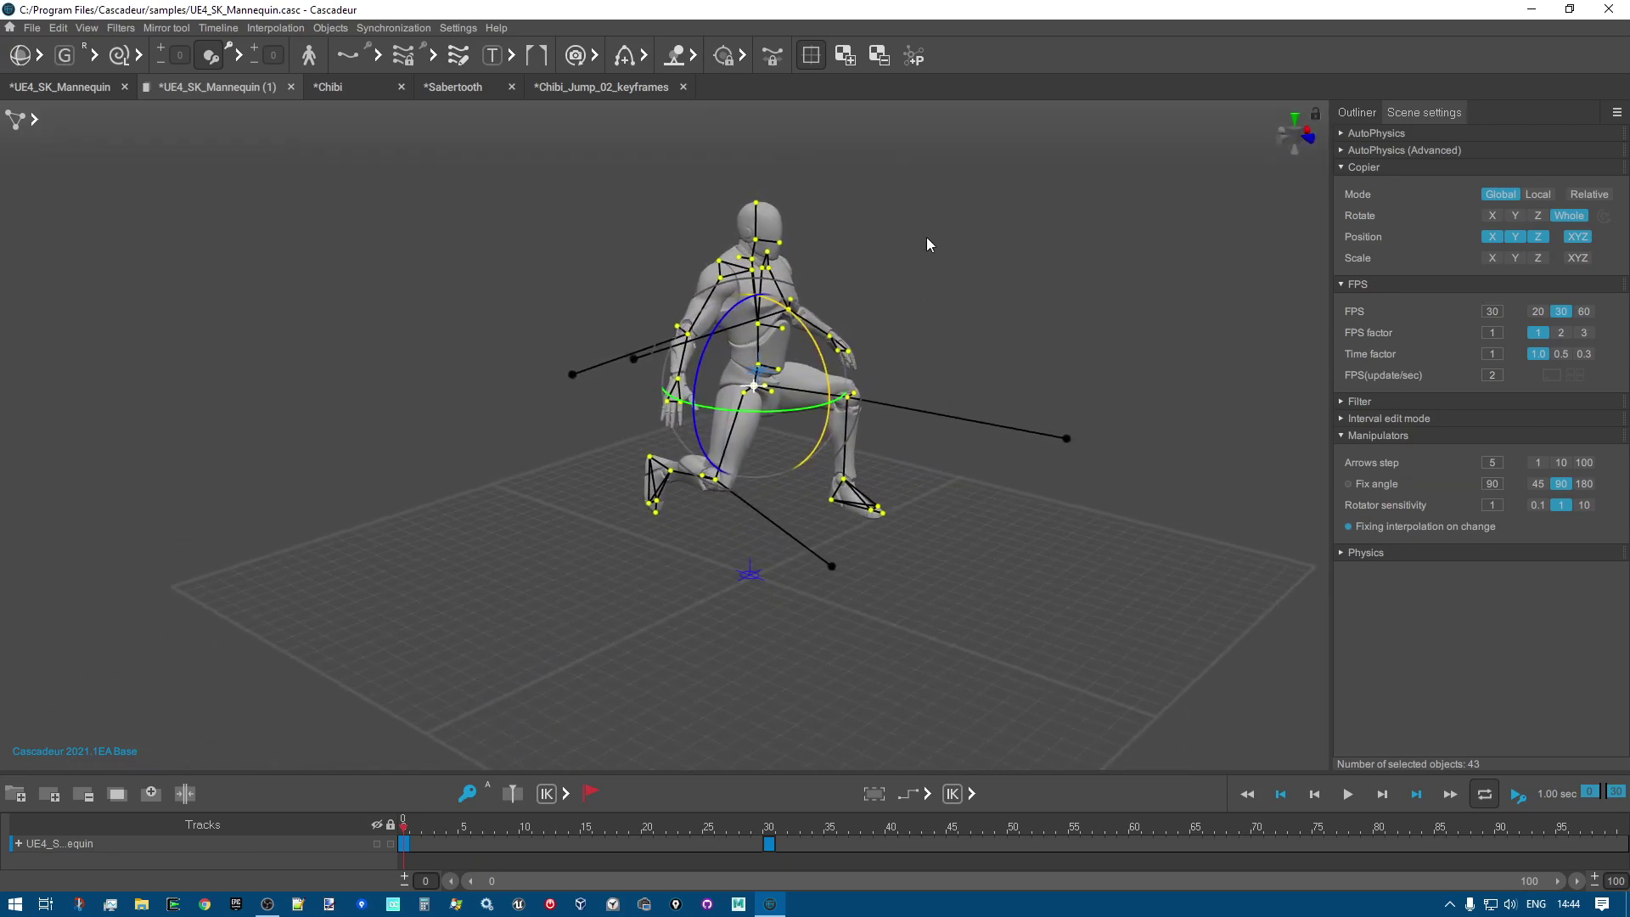
click(924, 239)
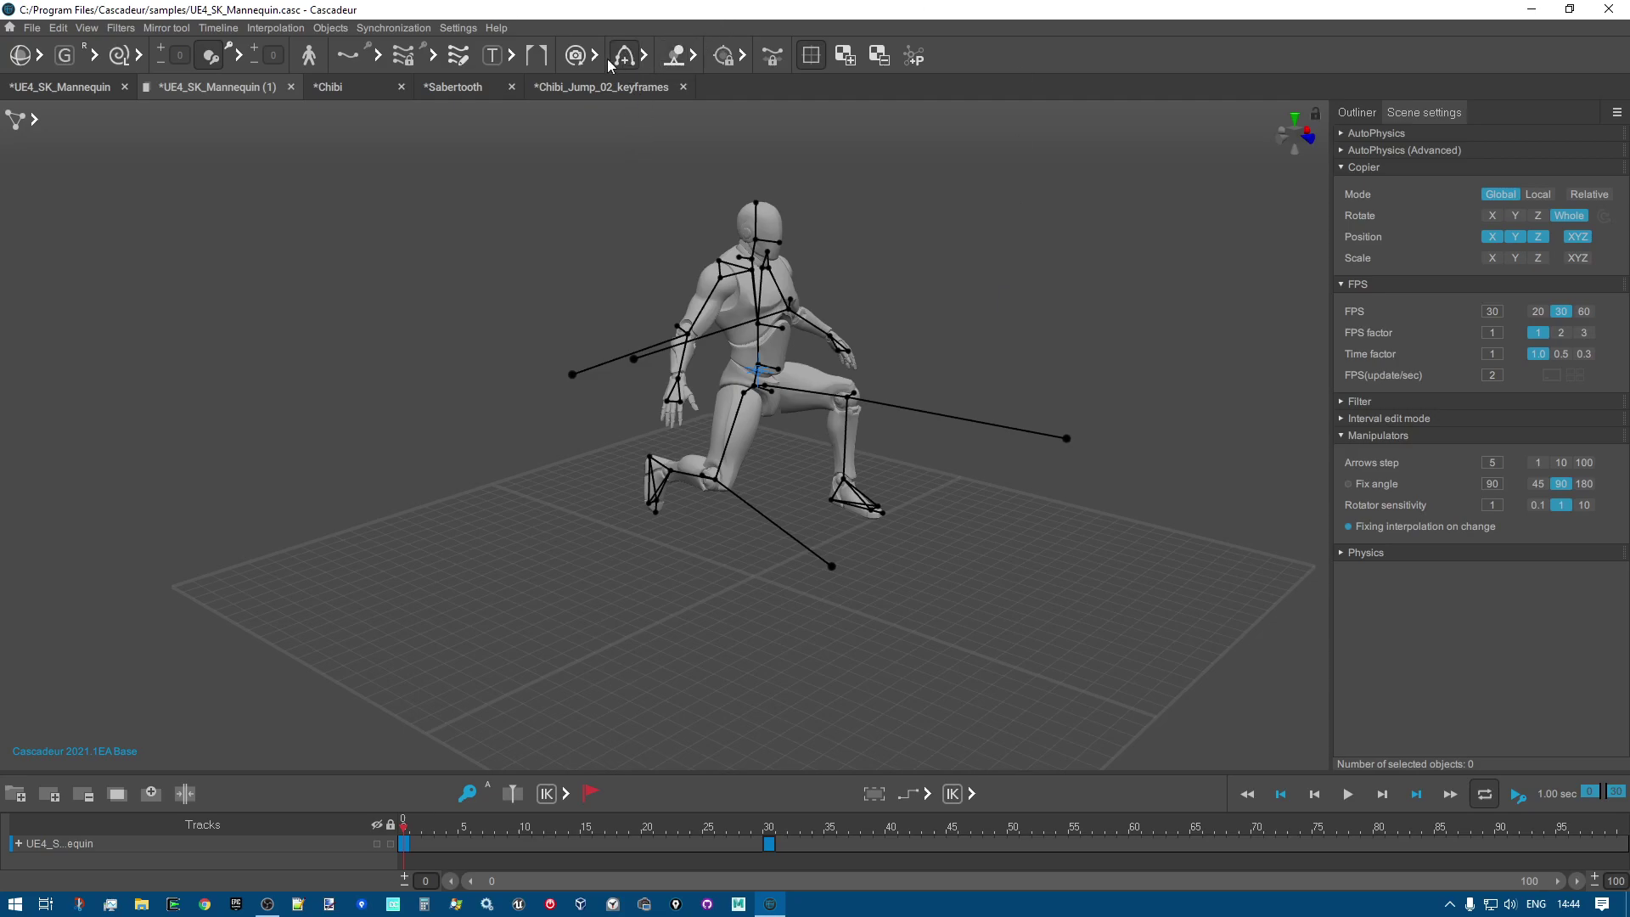
Cancel closing the mannequin scene, and expand the tool groups of the arc-shaped tool and the tool next to it.
click(289, 88)
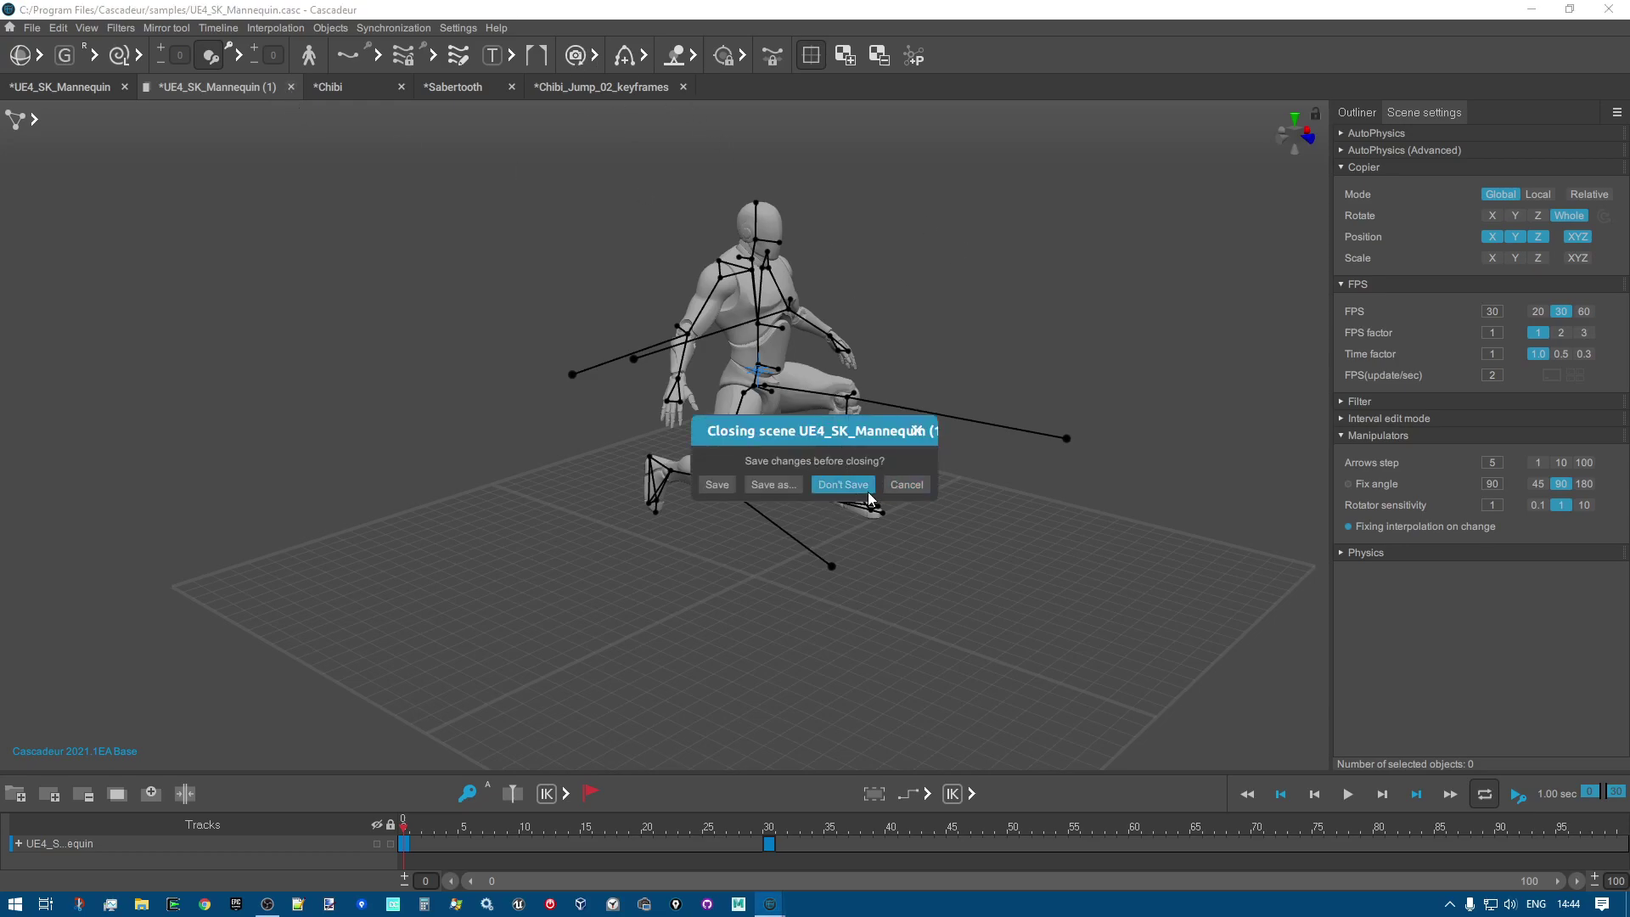
click(905, 485)
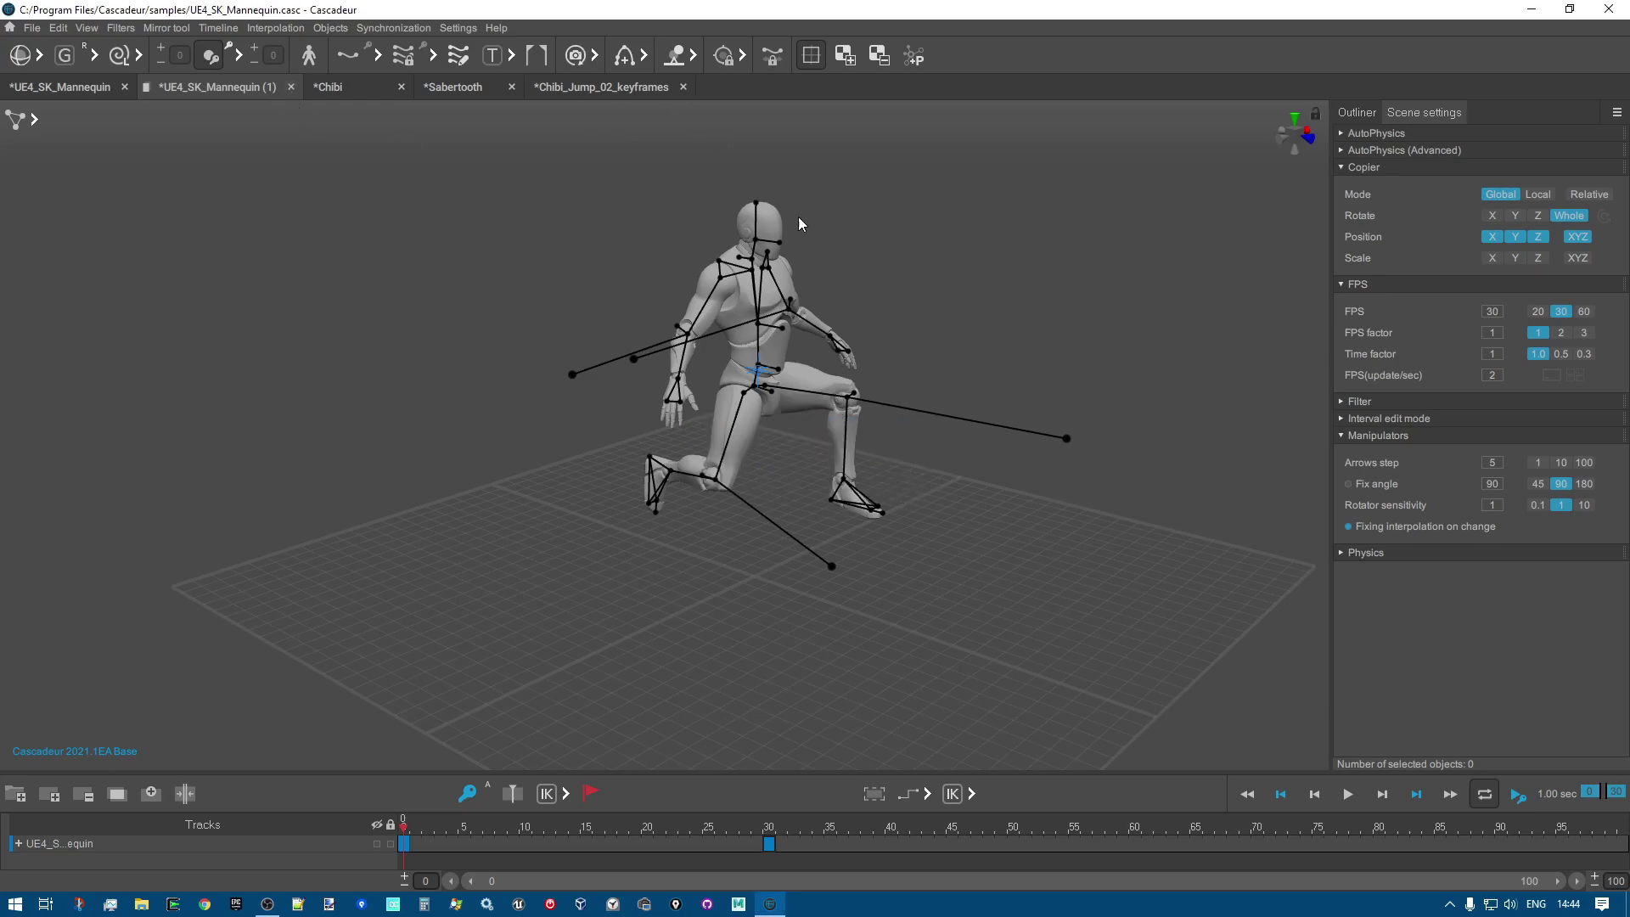
click(645, 57)
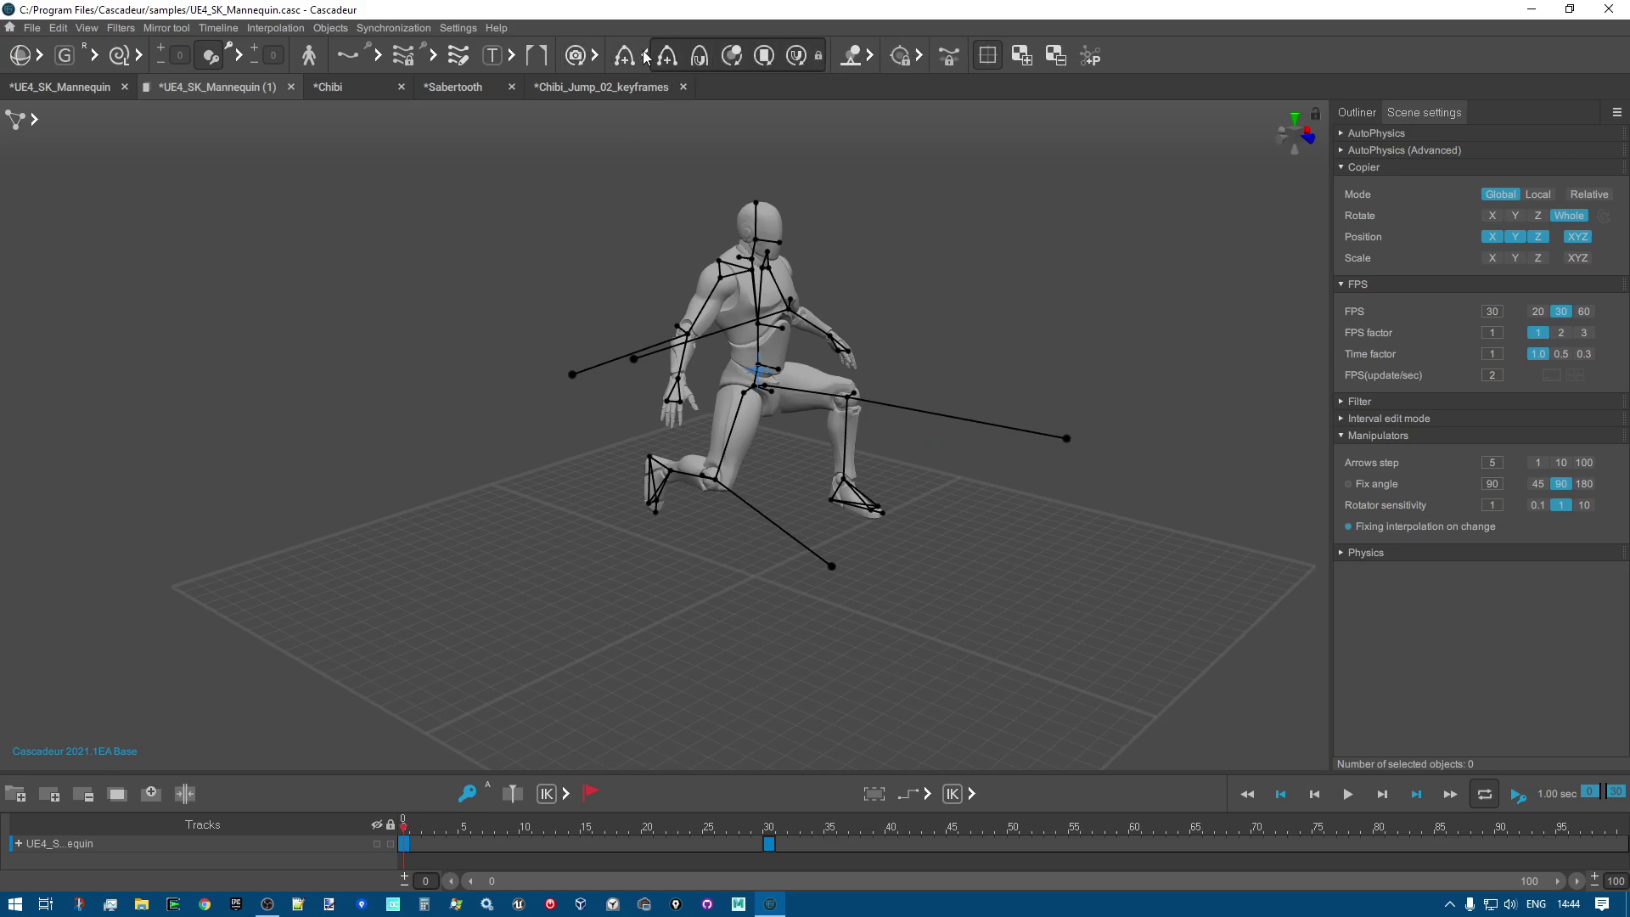
click(861, 62)
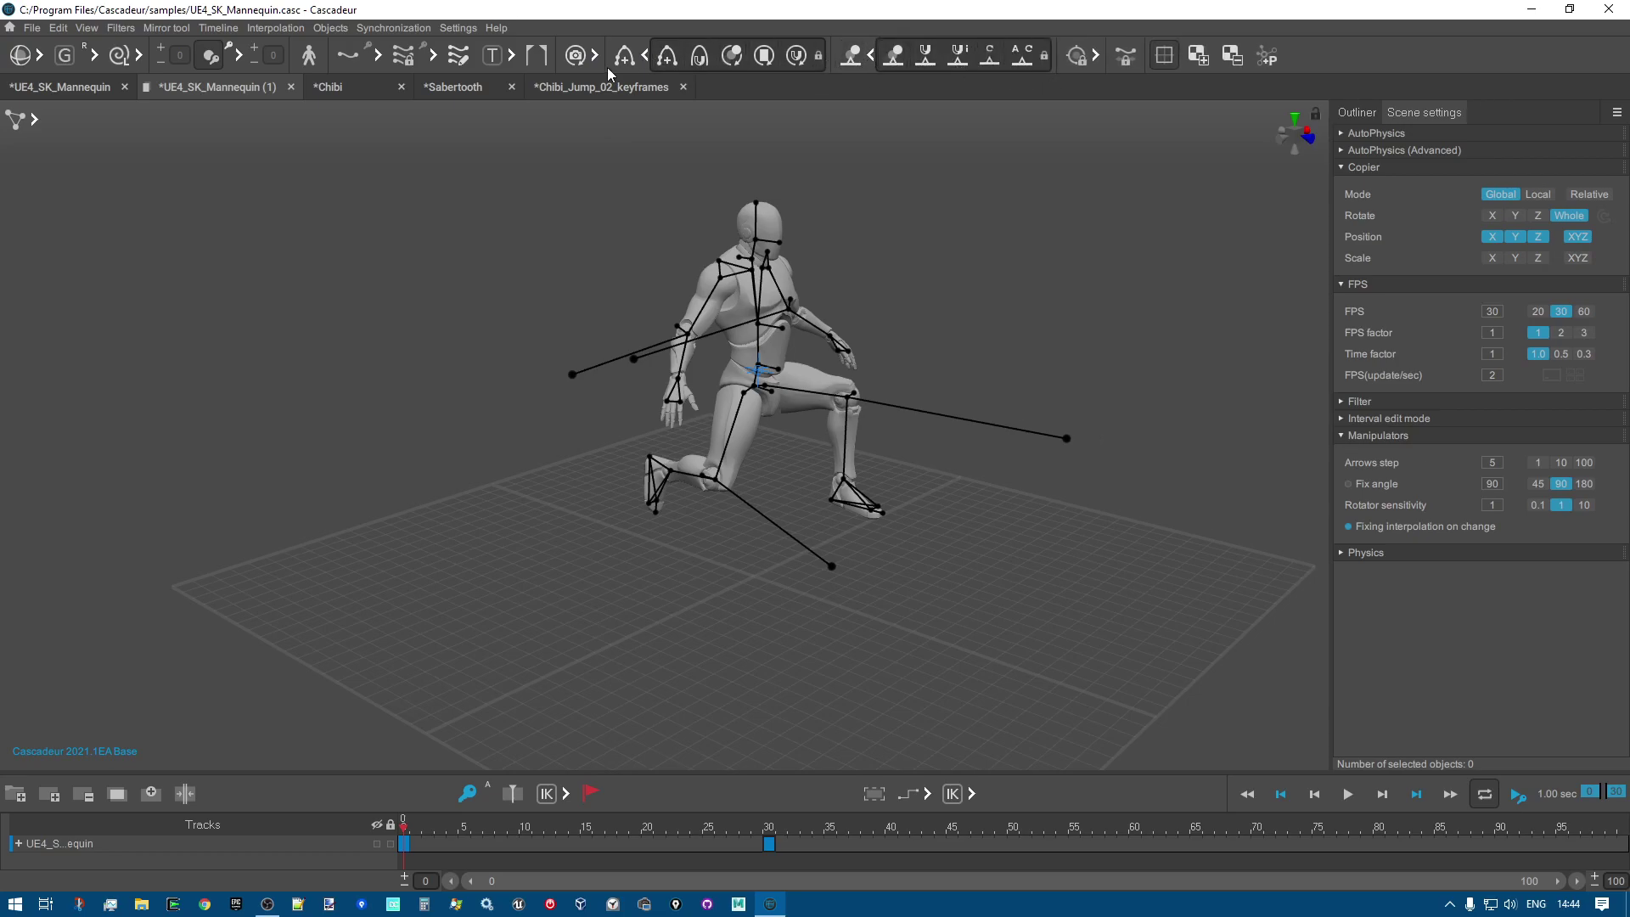